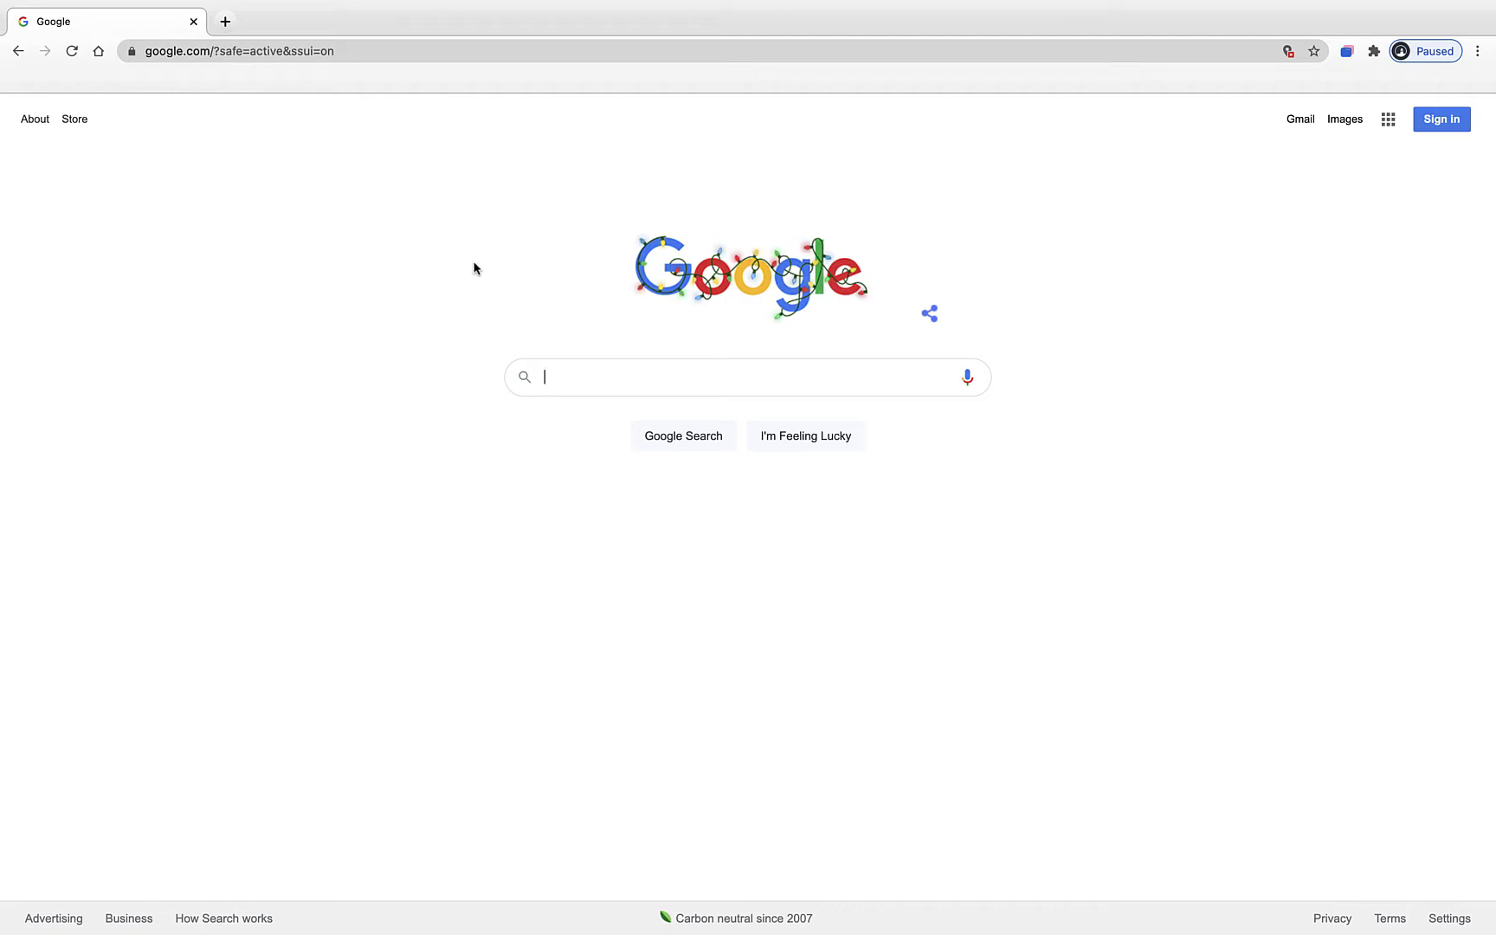
- Go to sheets.google.com in Chrome and create a new blank spreadsheet
click(410, 53)
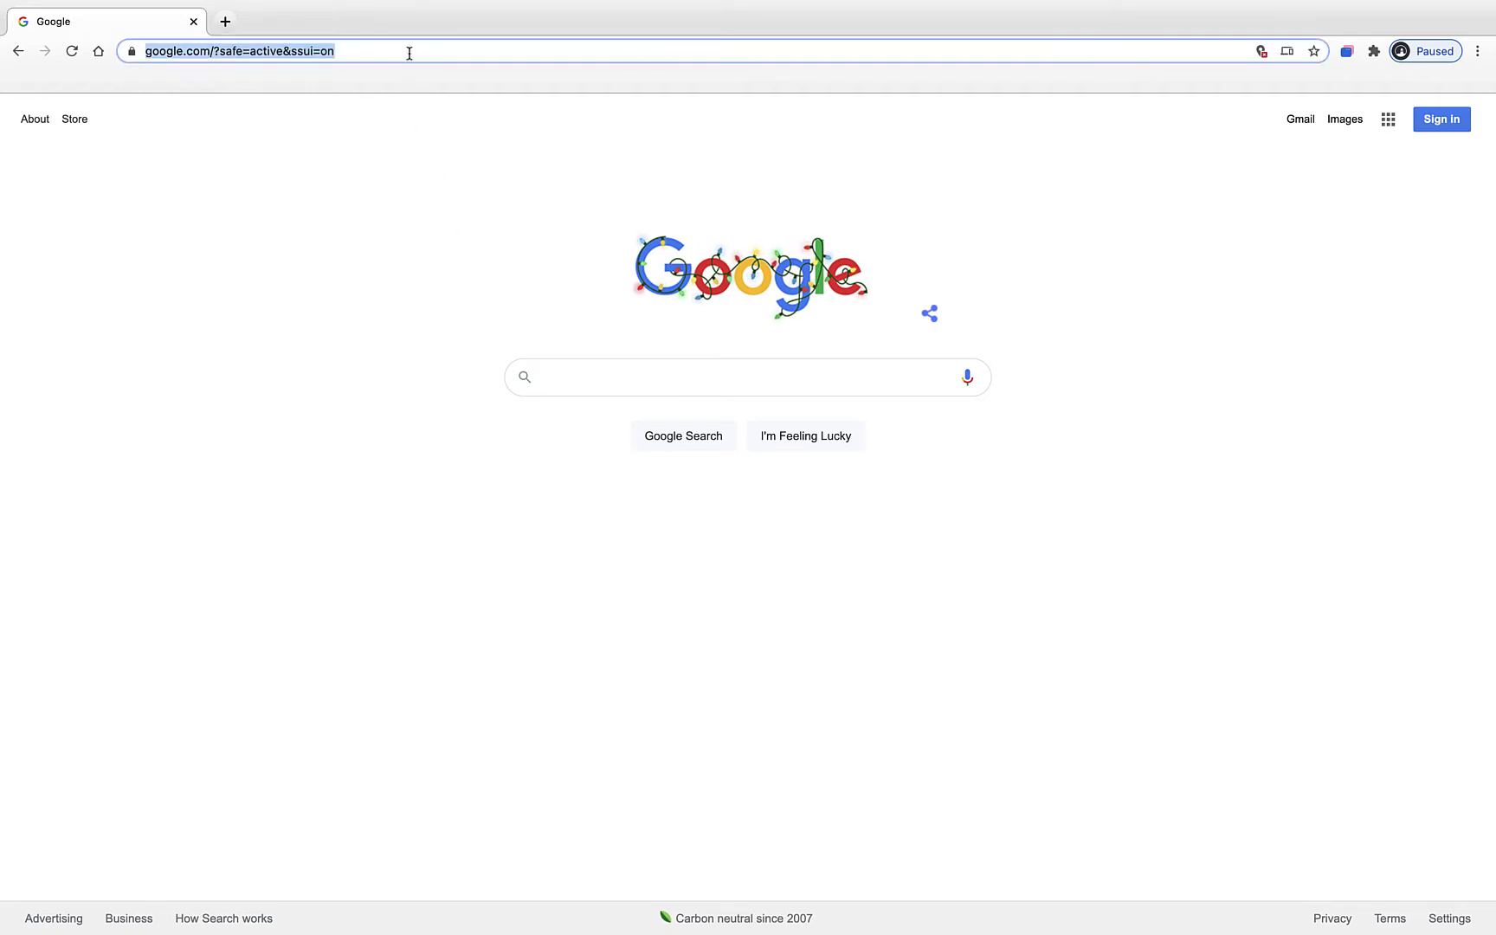
text(sheets.googl)
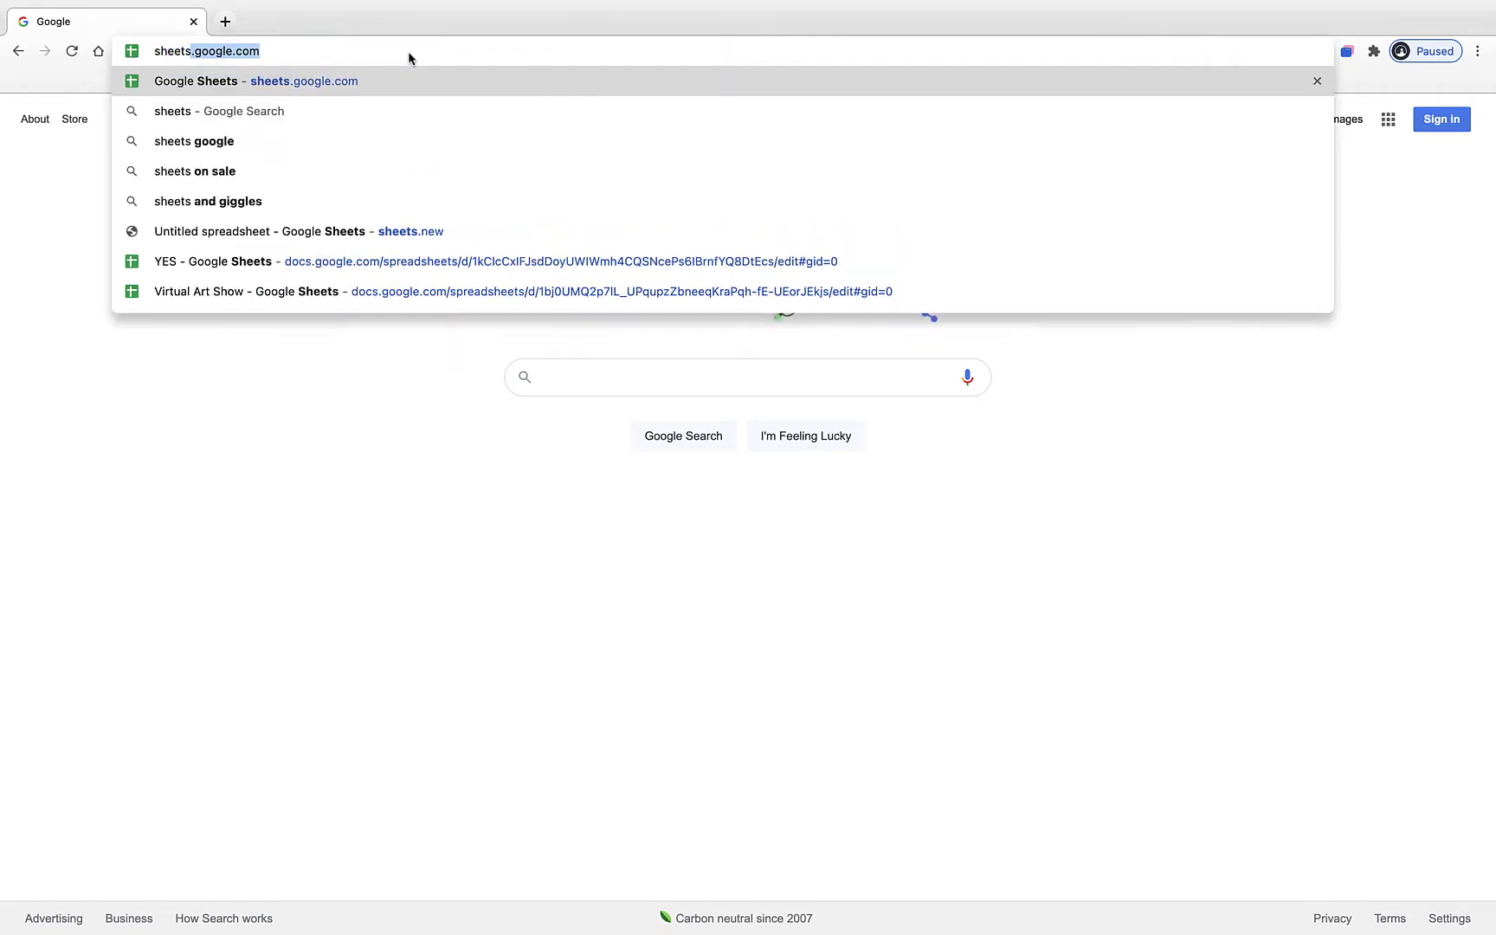
text(e.c)
key(Return)
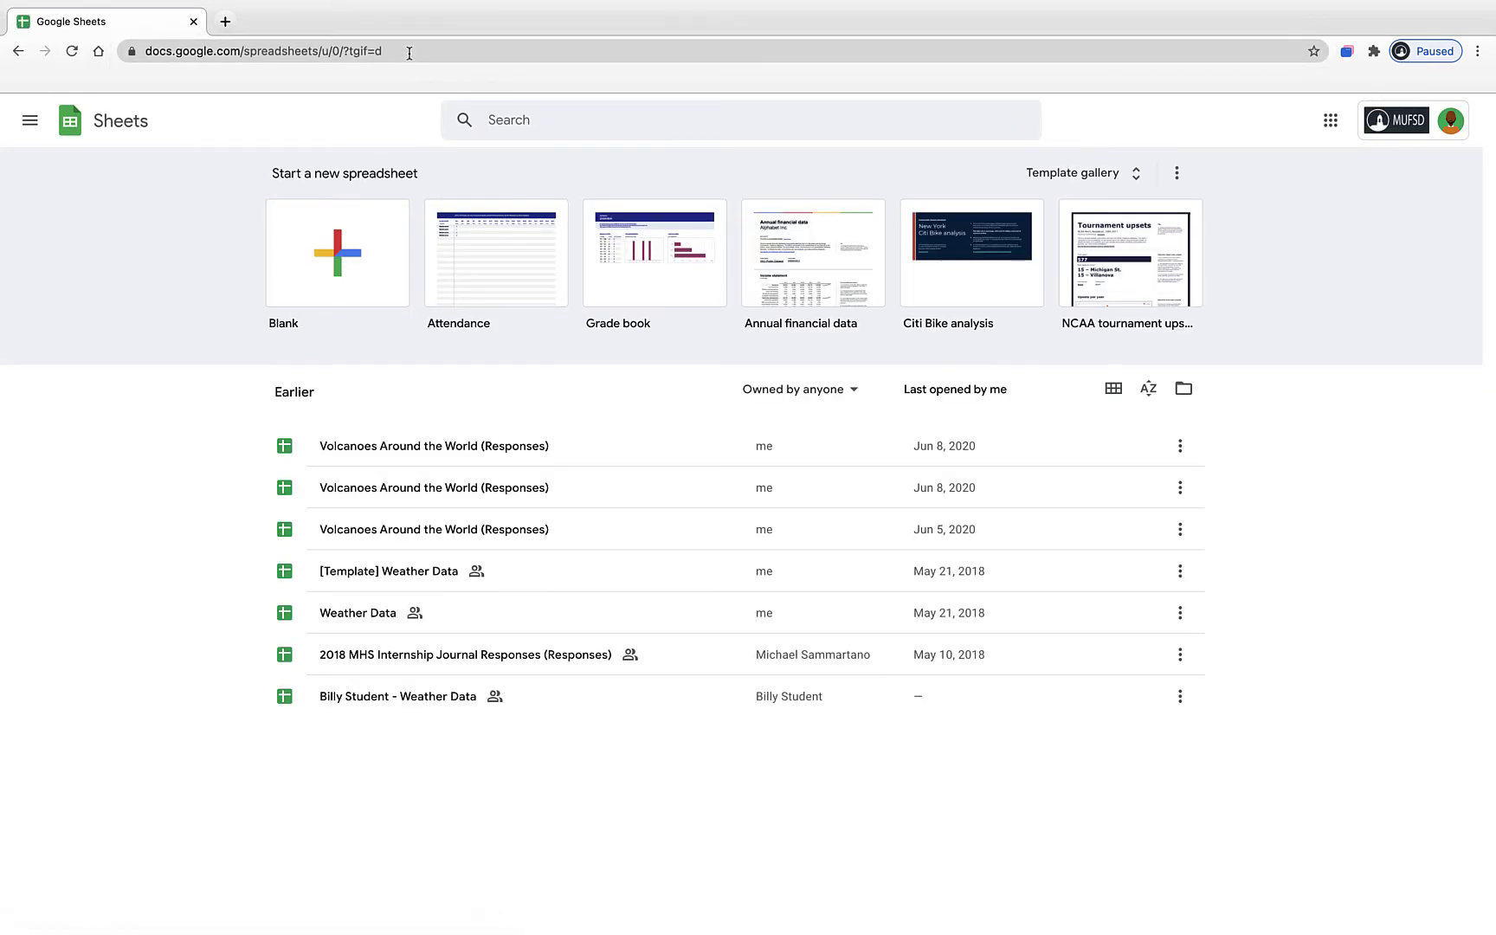
click(323, 294)
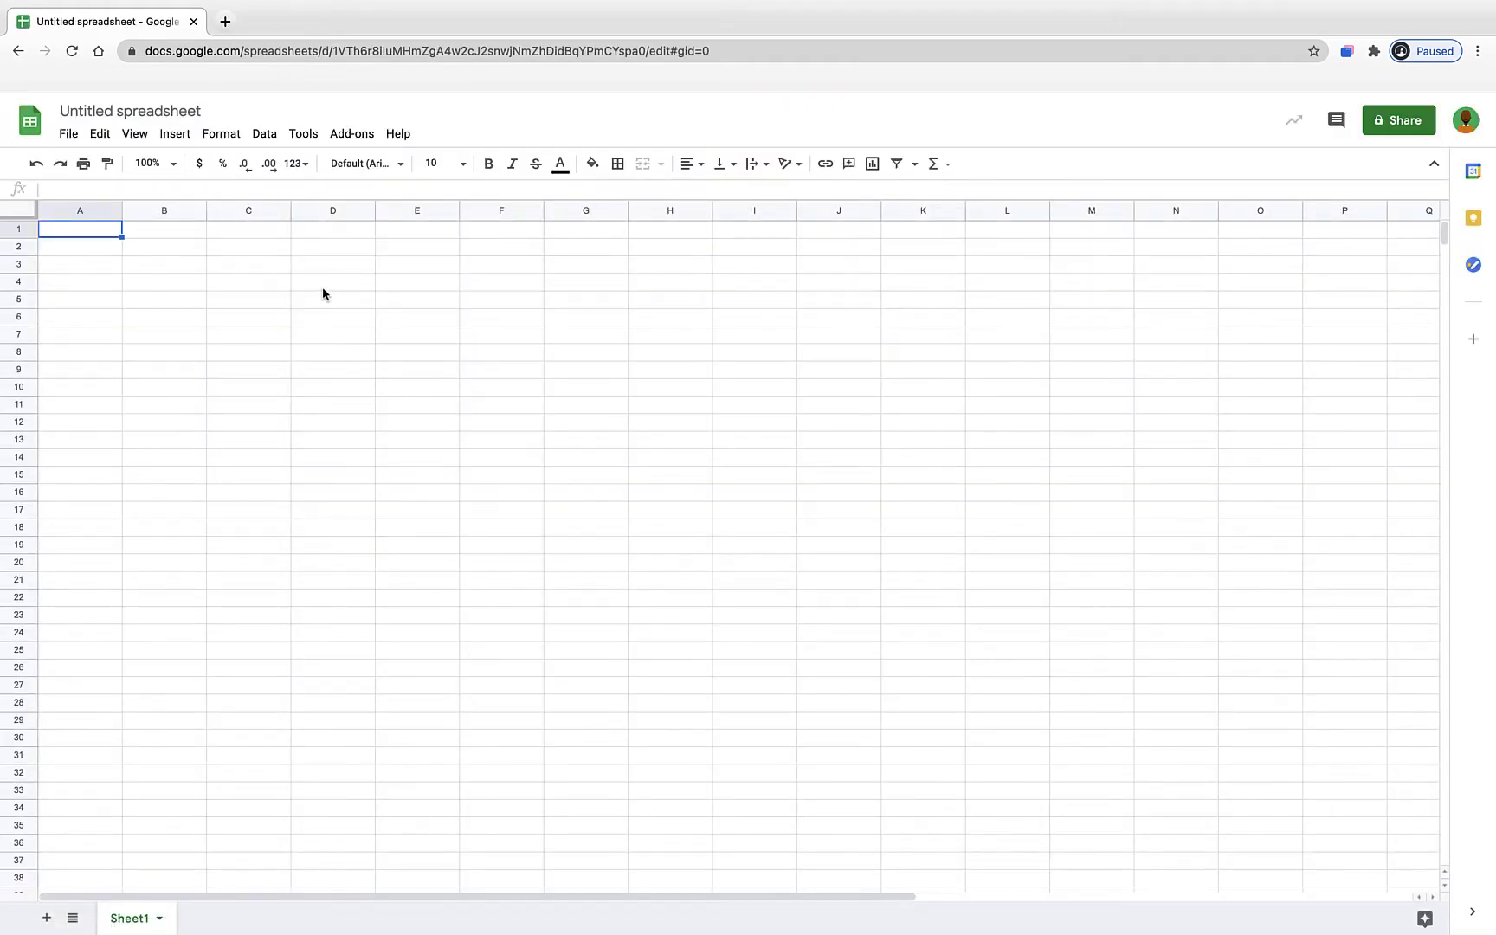
- Change the spreadsheet title from 'Untitled spreadsheet' to 'Virtual Art Show'
click(179, 112)
text(V)
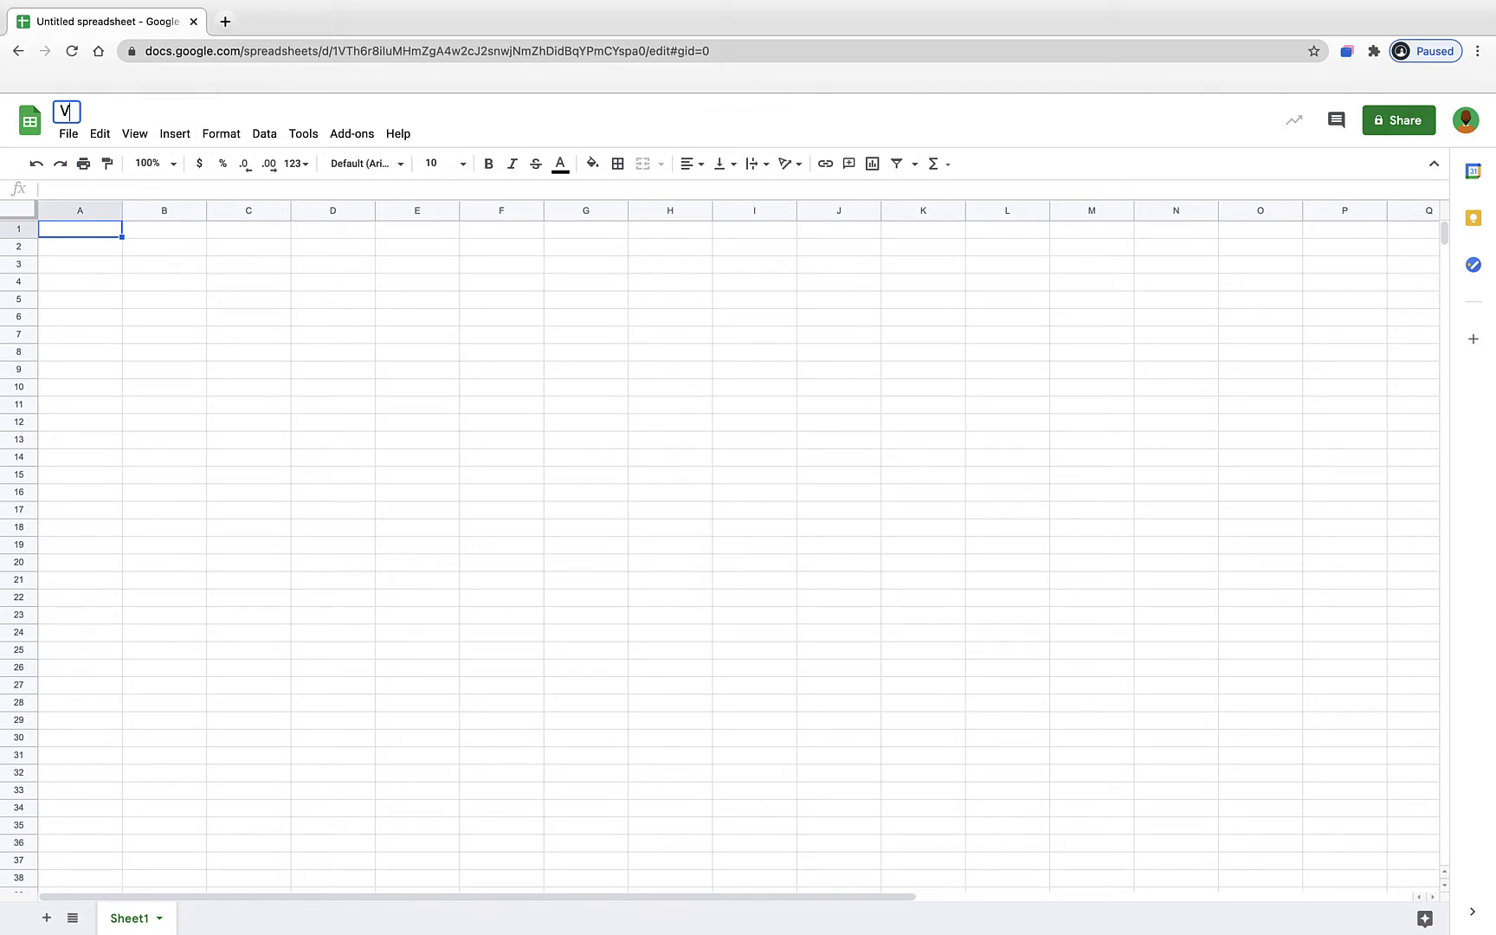
text(irtual Art Show)
click(241, 343)
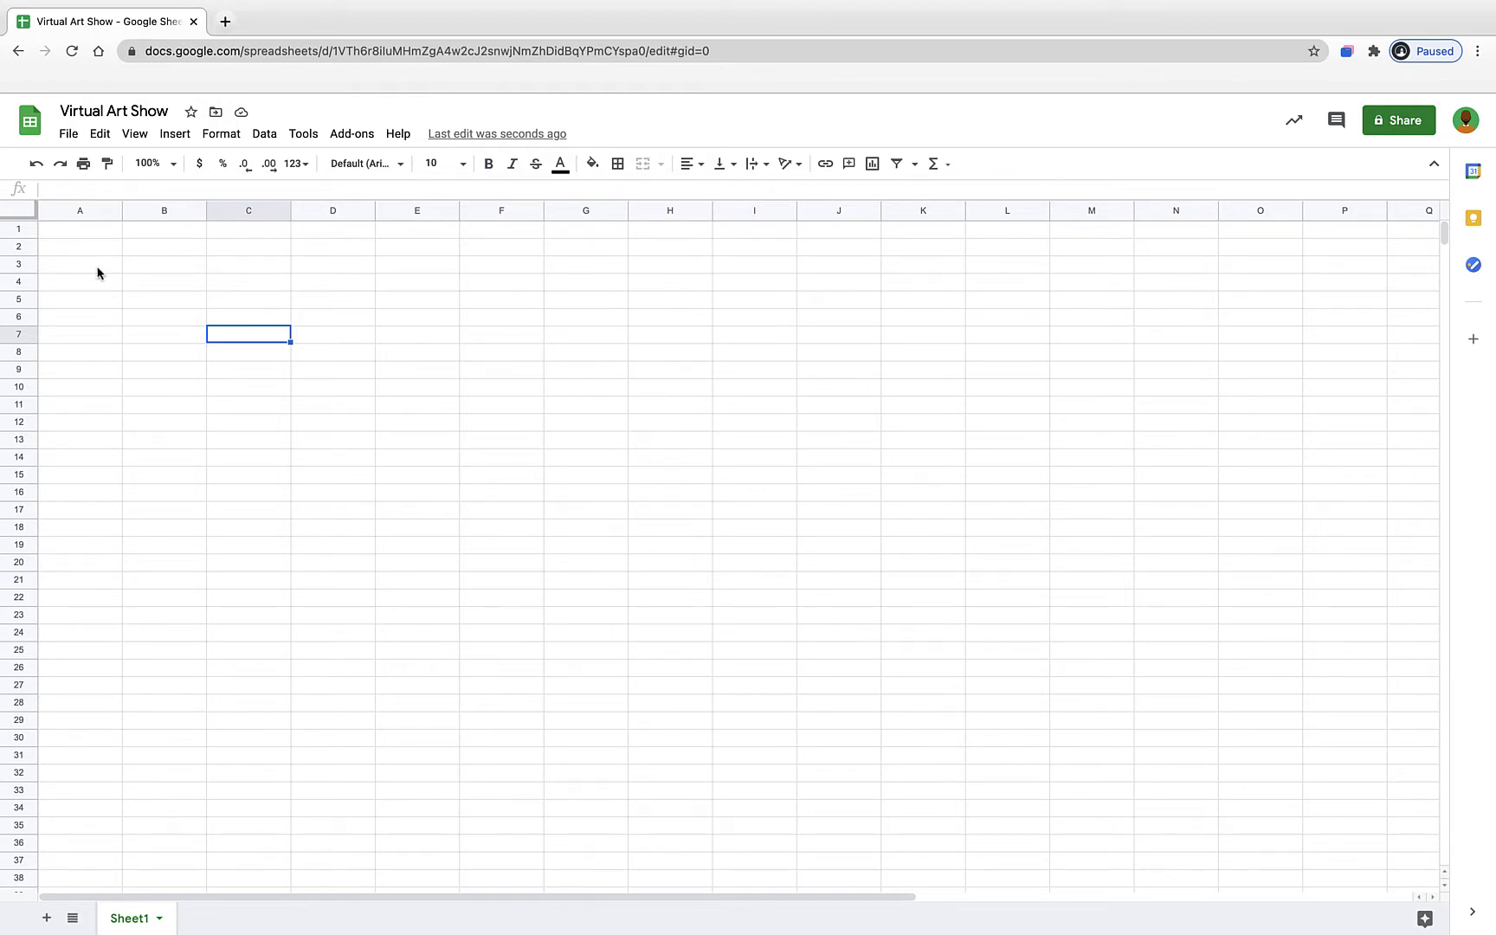
click(77, 234)
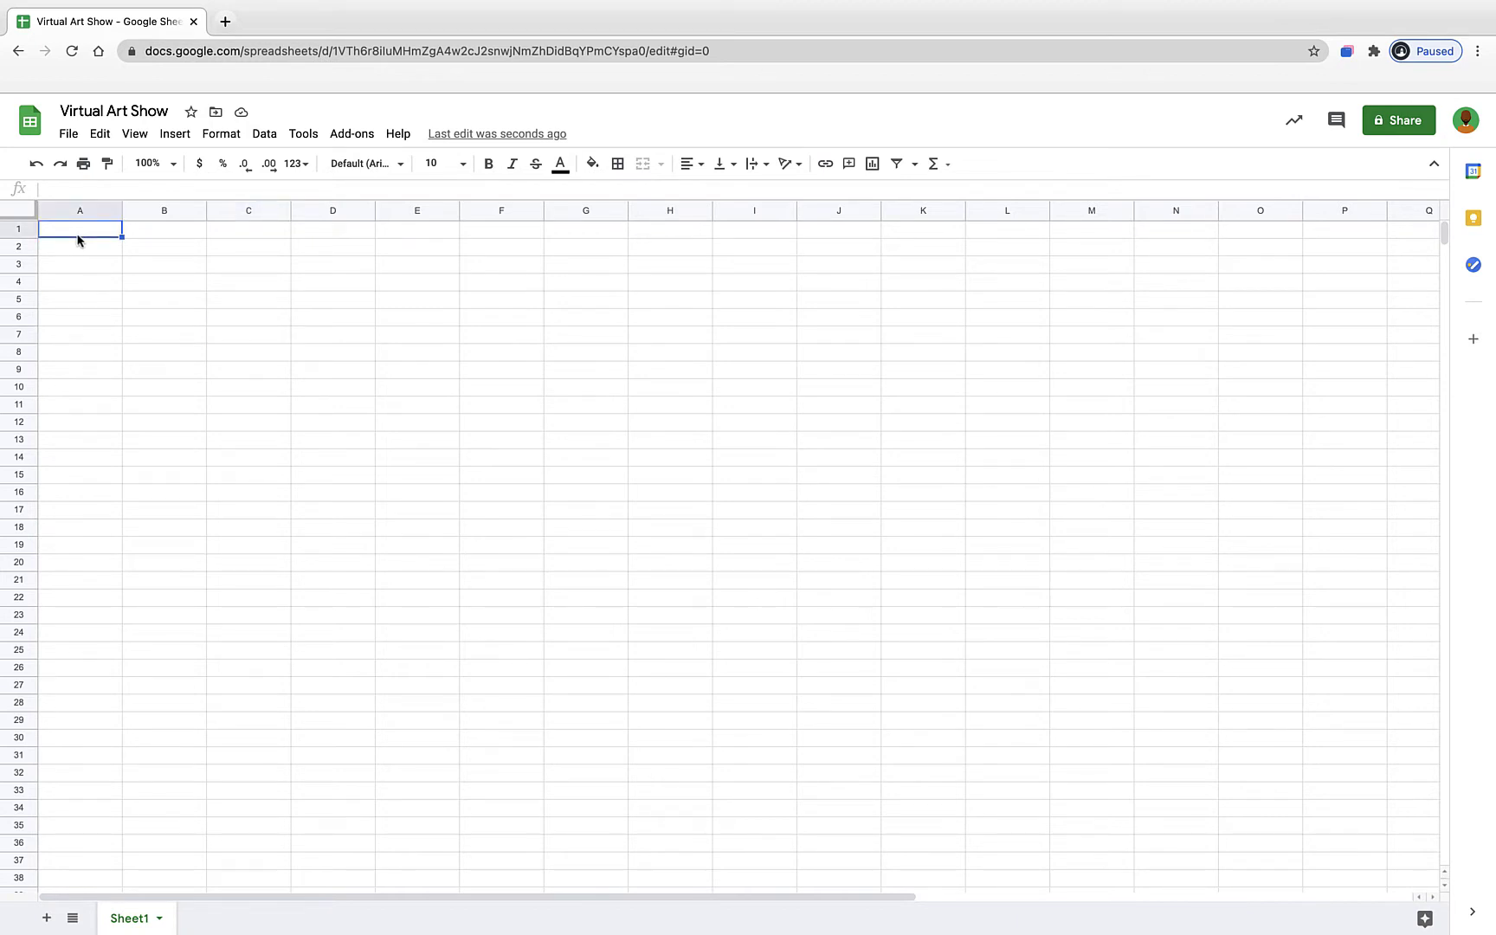
- Enter the headers Full Name, Grade, Teacher and Title of Artwork in A1 through D1
text(Full Nam)
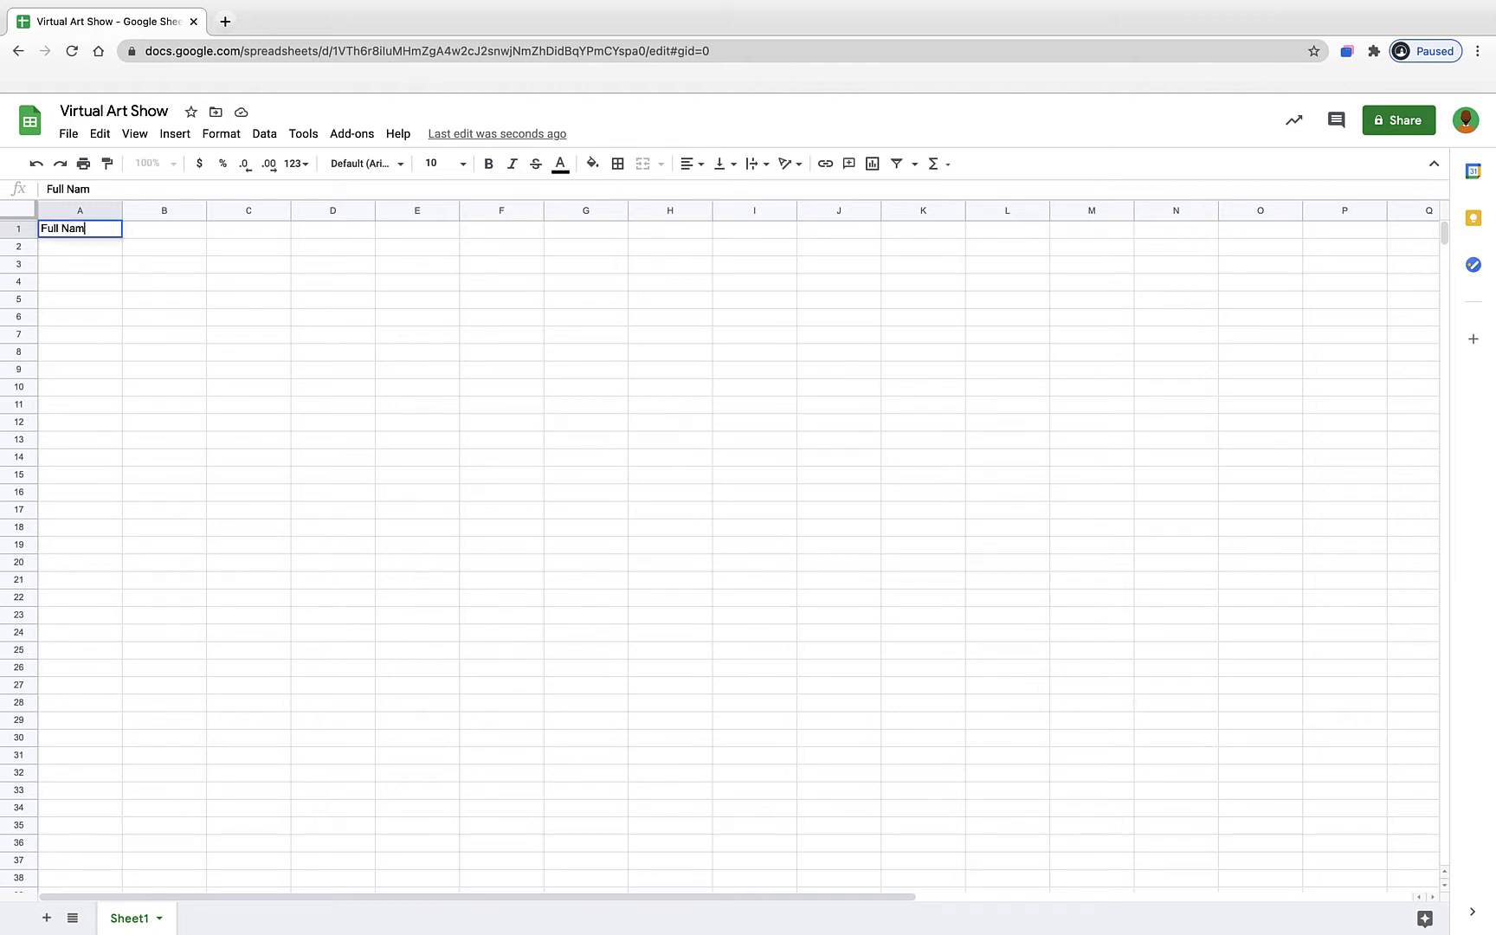
text(e)
click(150, 240)
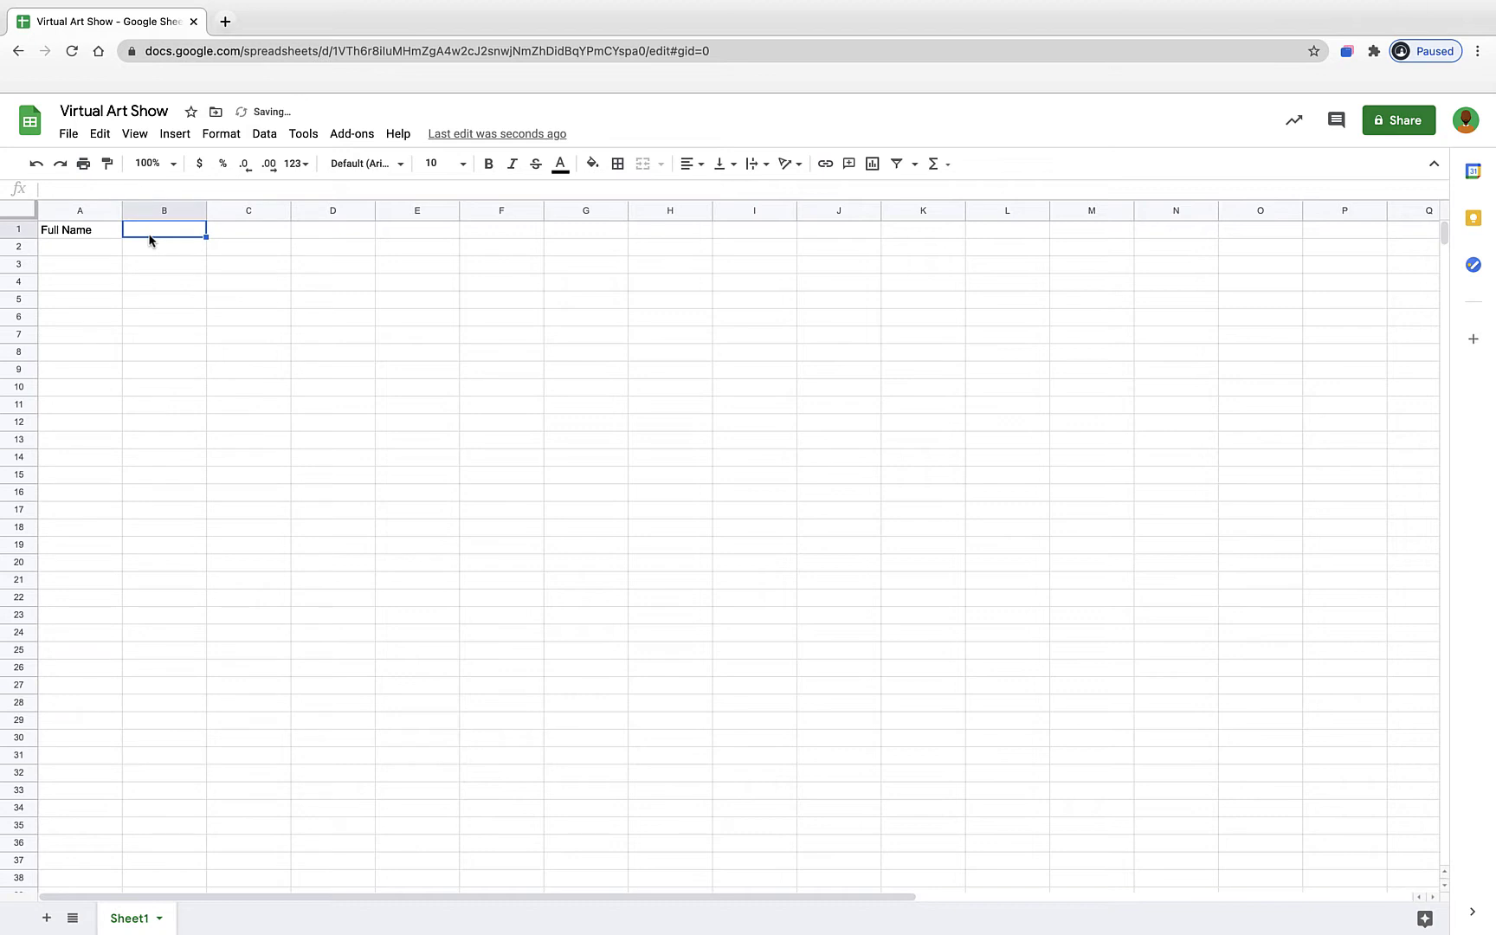
text(Grade)
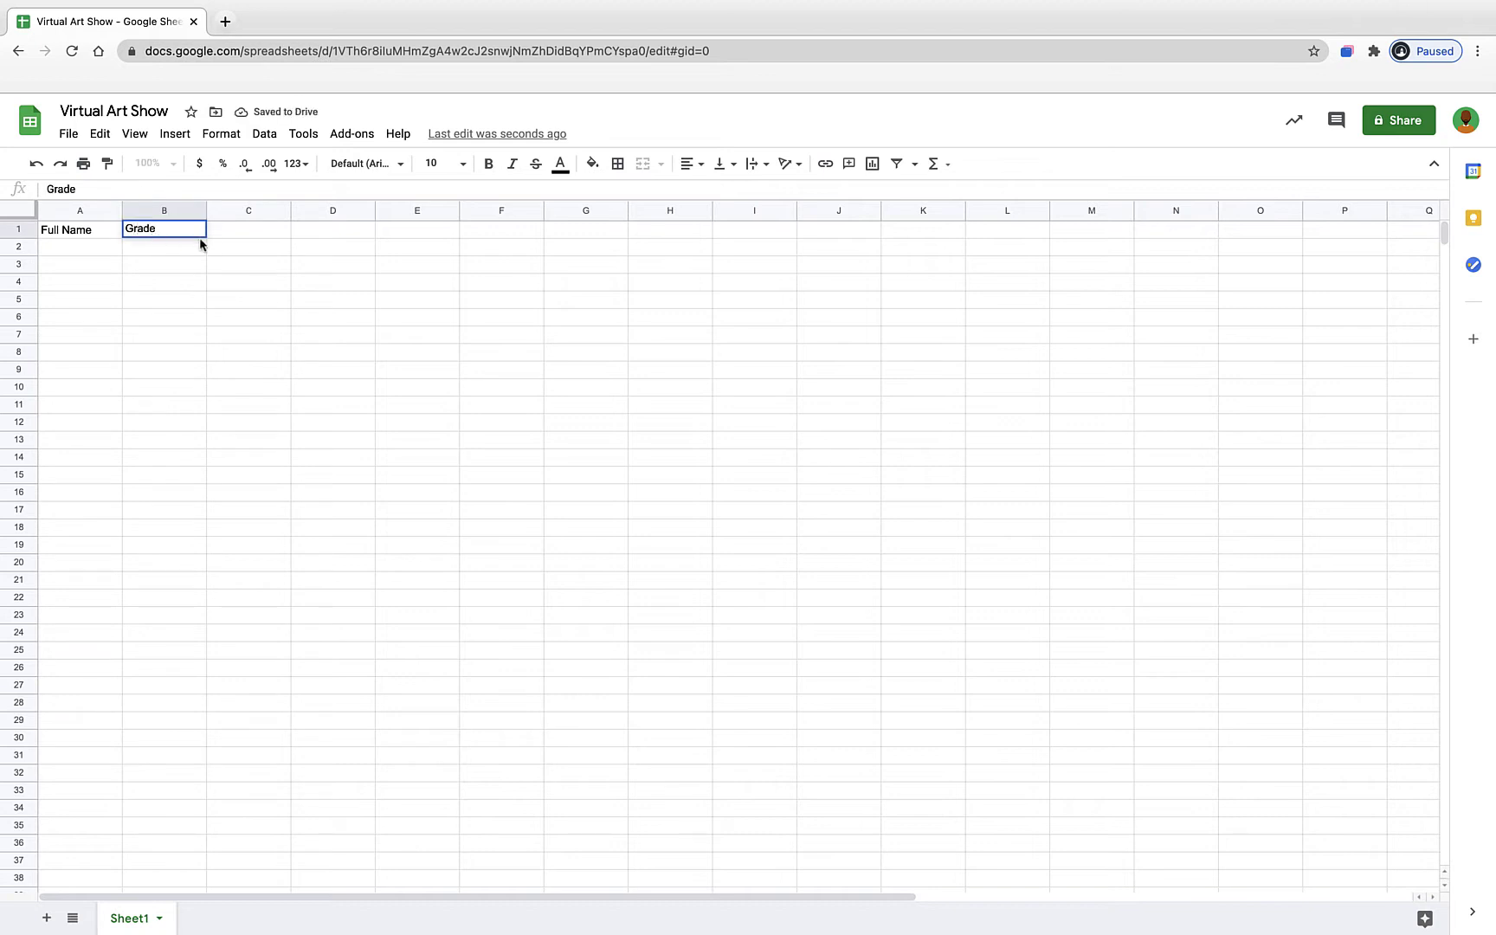
click(256, 238)
text(Teacher)
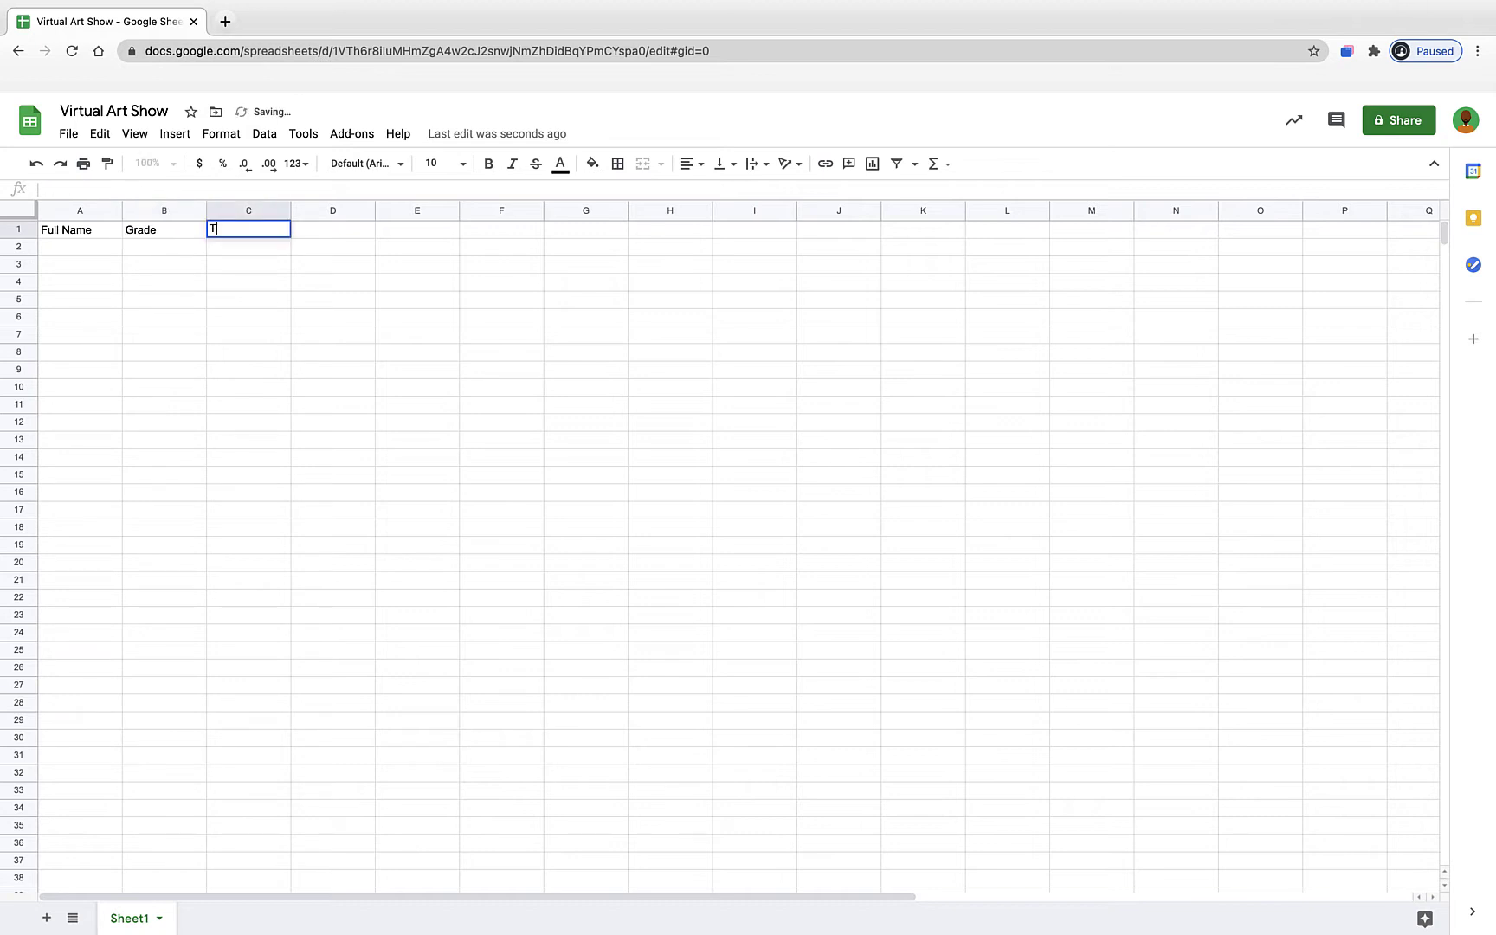
click(323, 236)
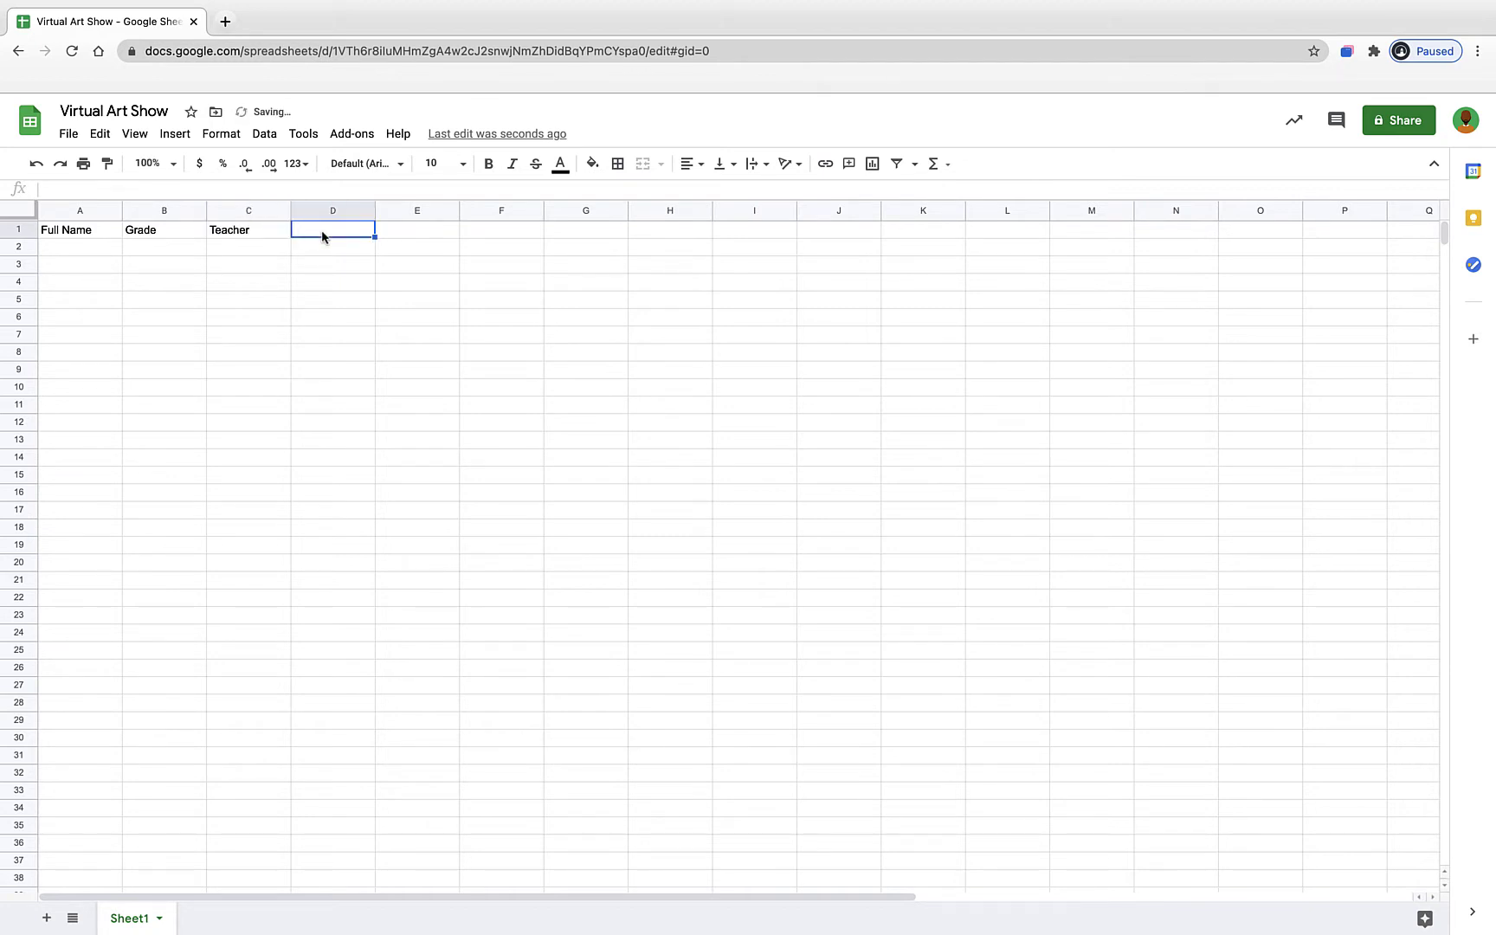
text(Title)
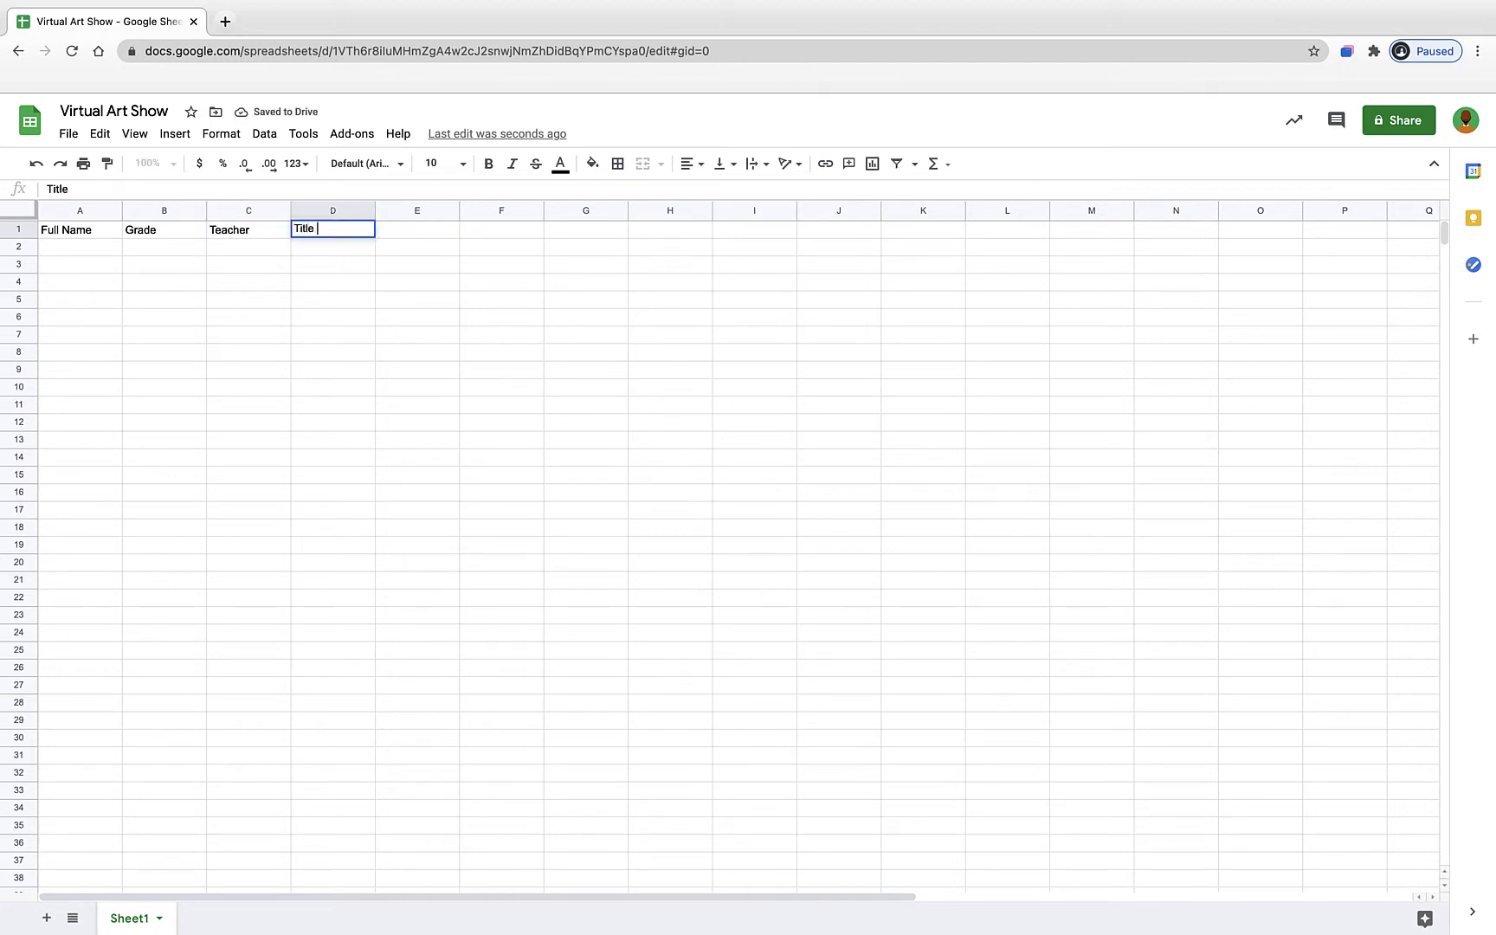
text( of Artwork)
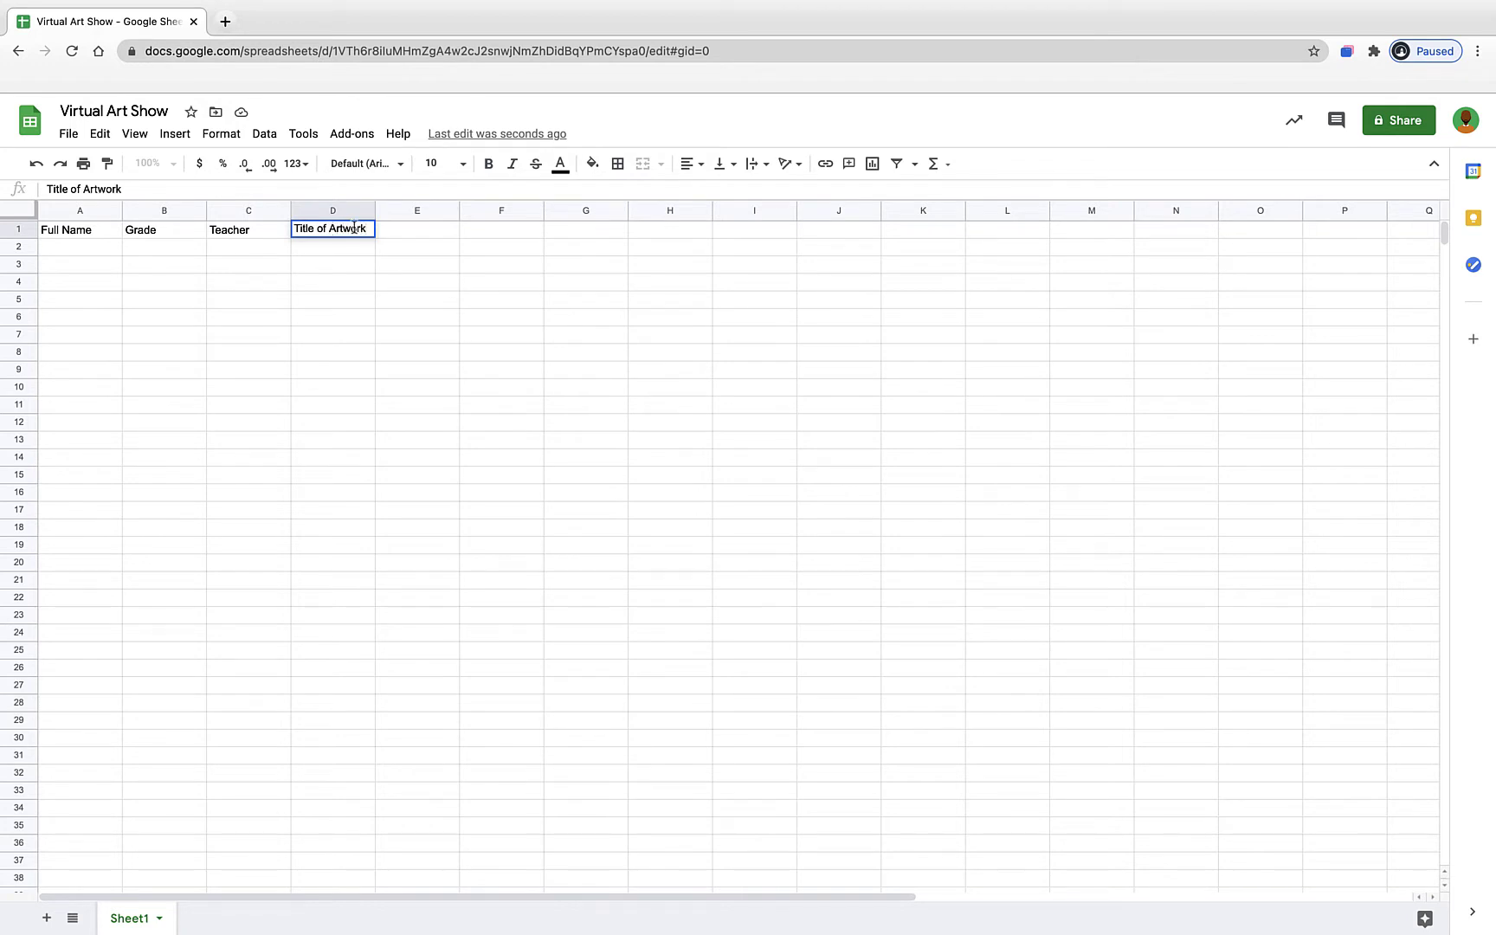
click(411, 239)
- Add the headers Description, Link to Image, Medium and Course in E1 through H1
text(Desc)
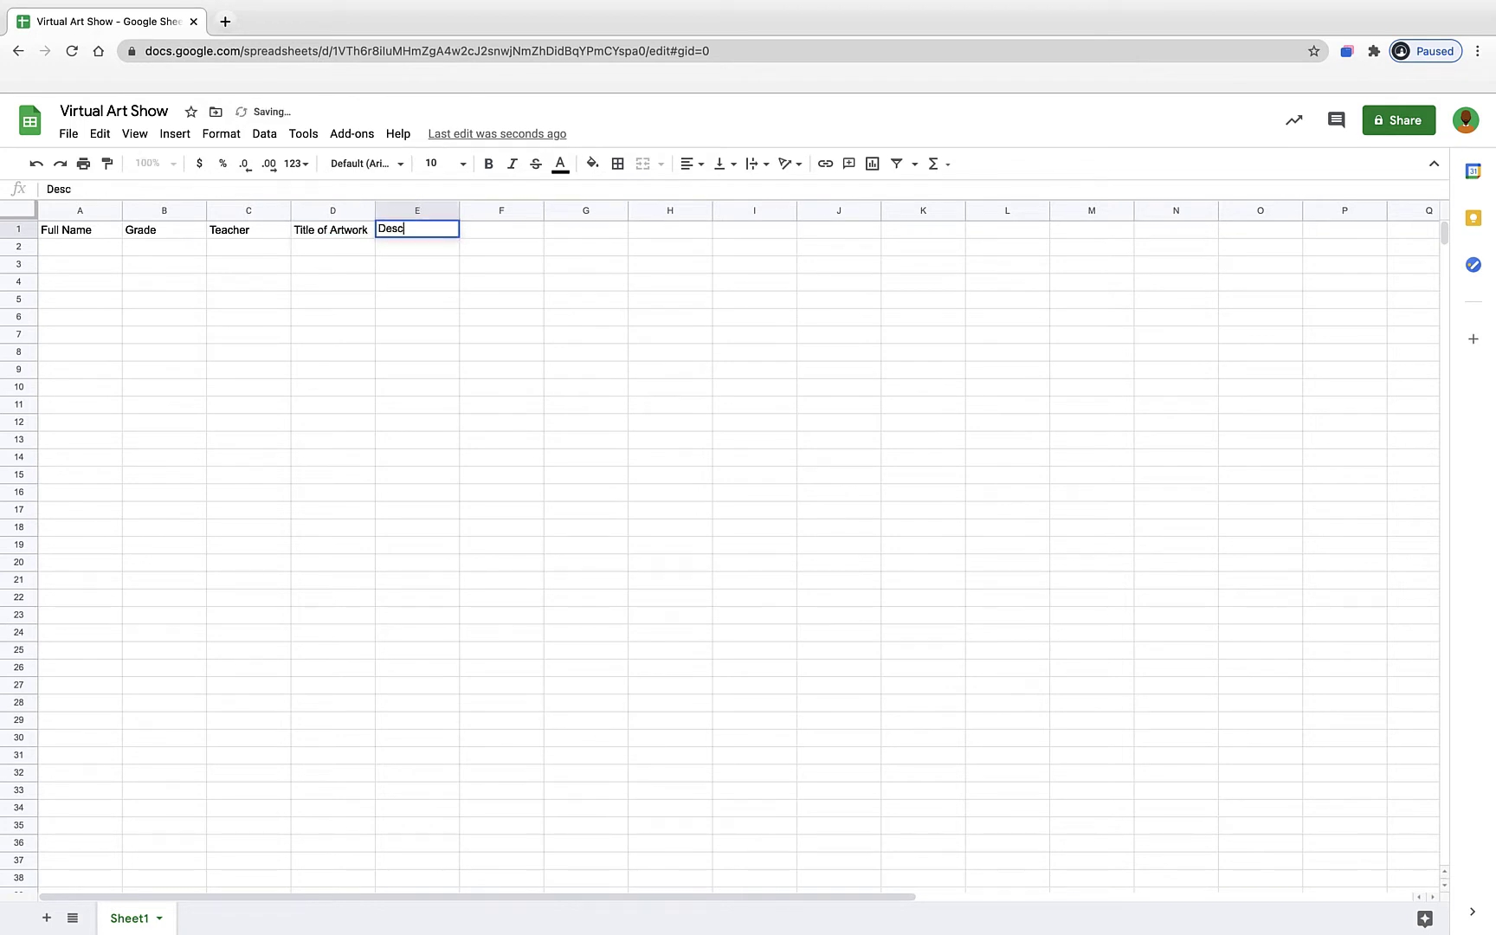
text(ription)
click(504, 232)
text(Link to Image)
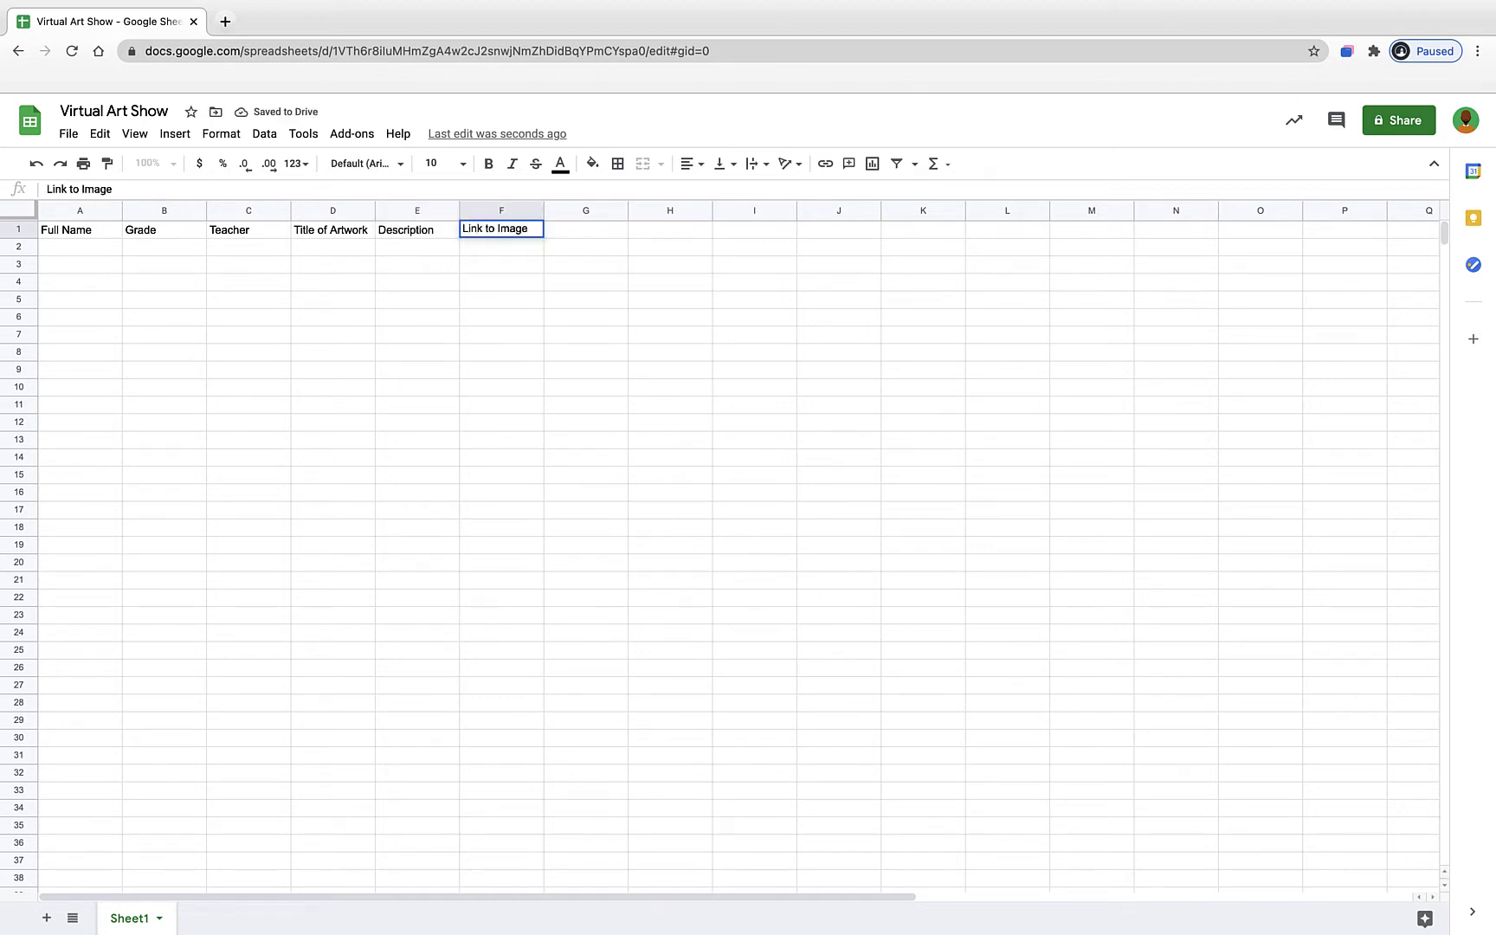
click(510, 250)
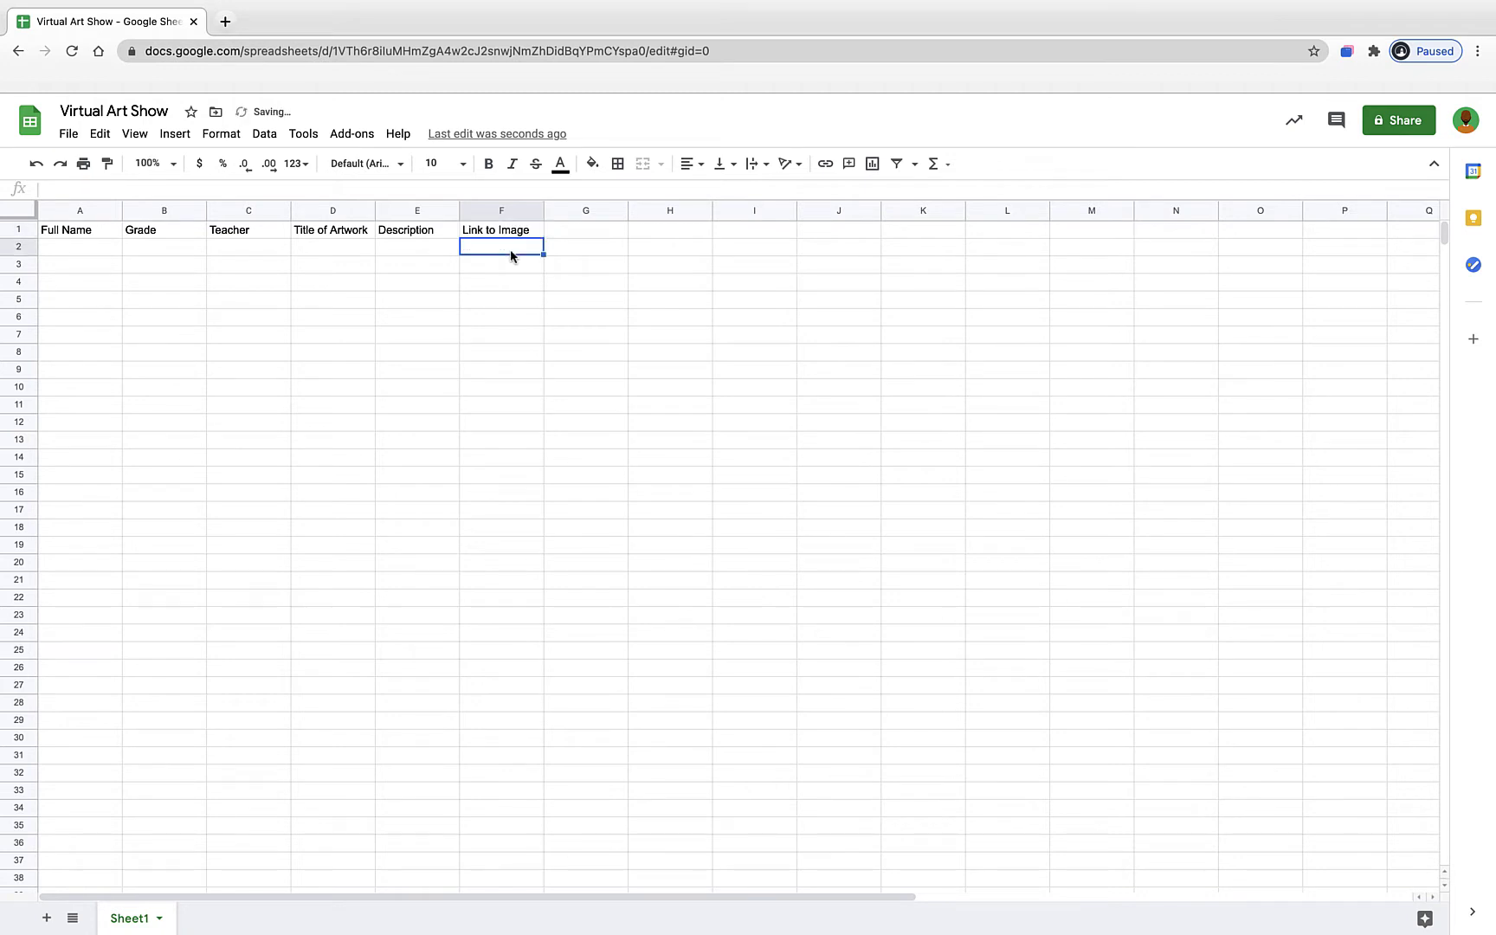
click(577, 229)
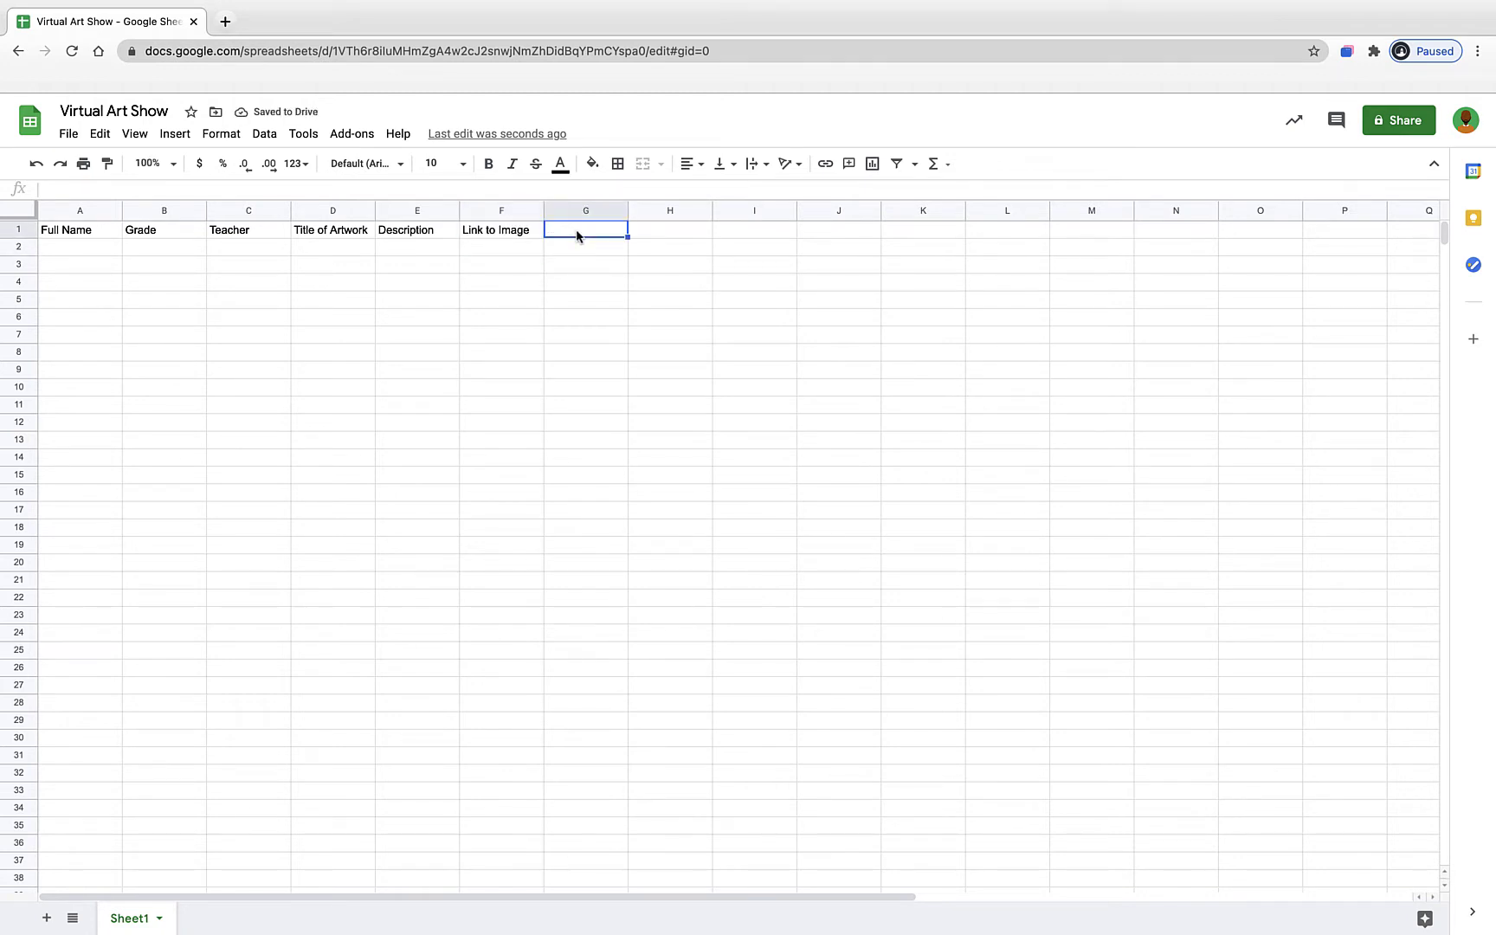
text(Medium)
click(651, 228)
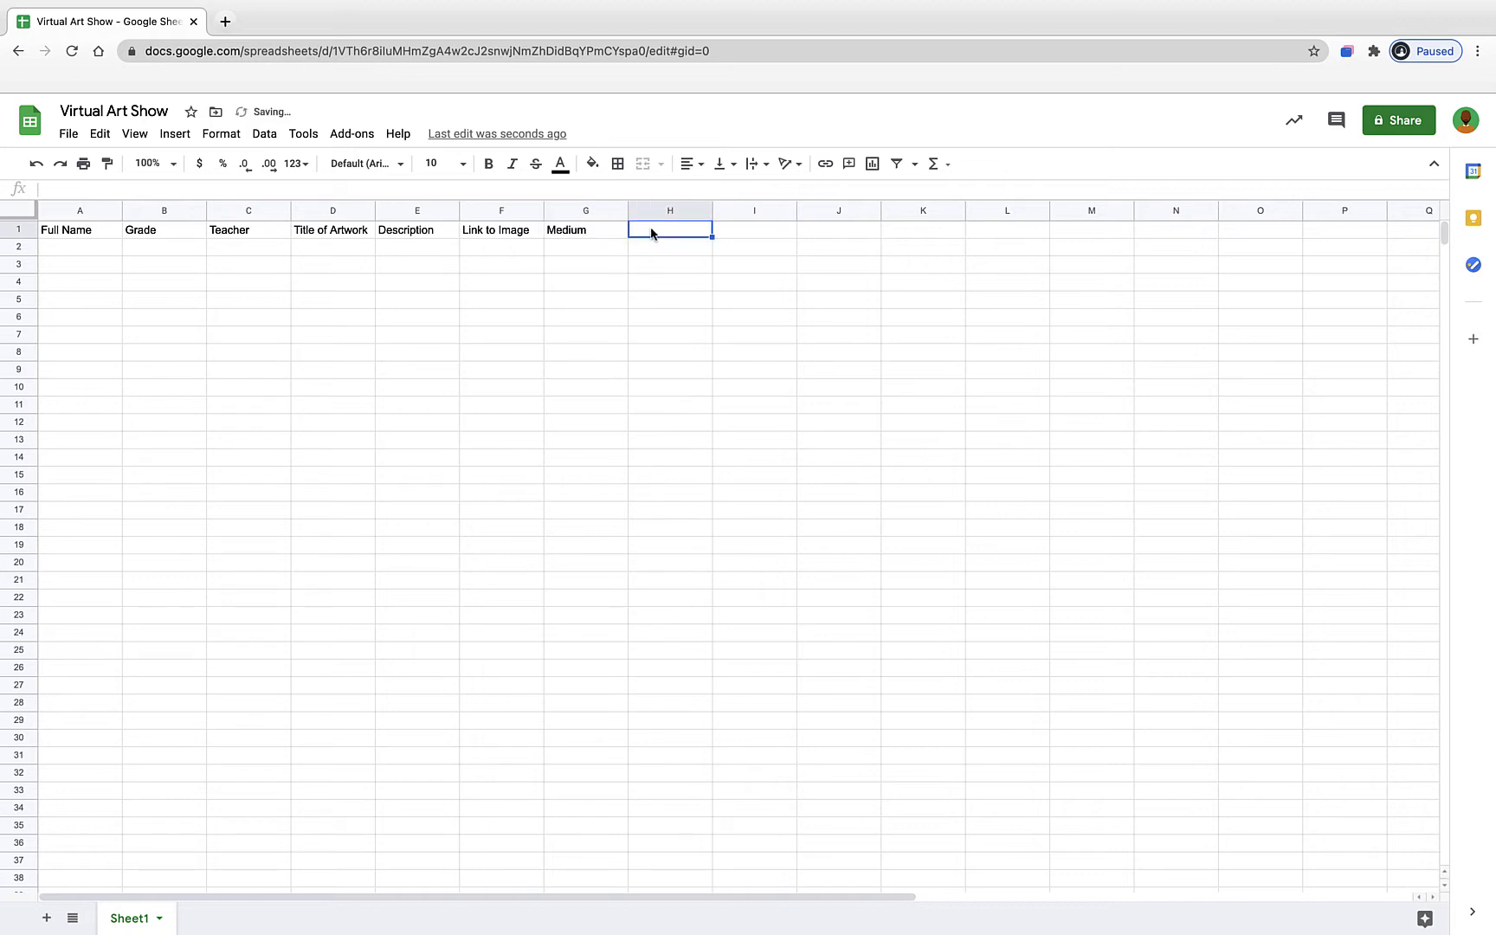
text(Course)
click(649, 266)
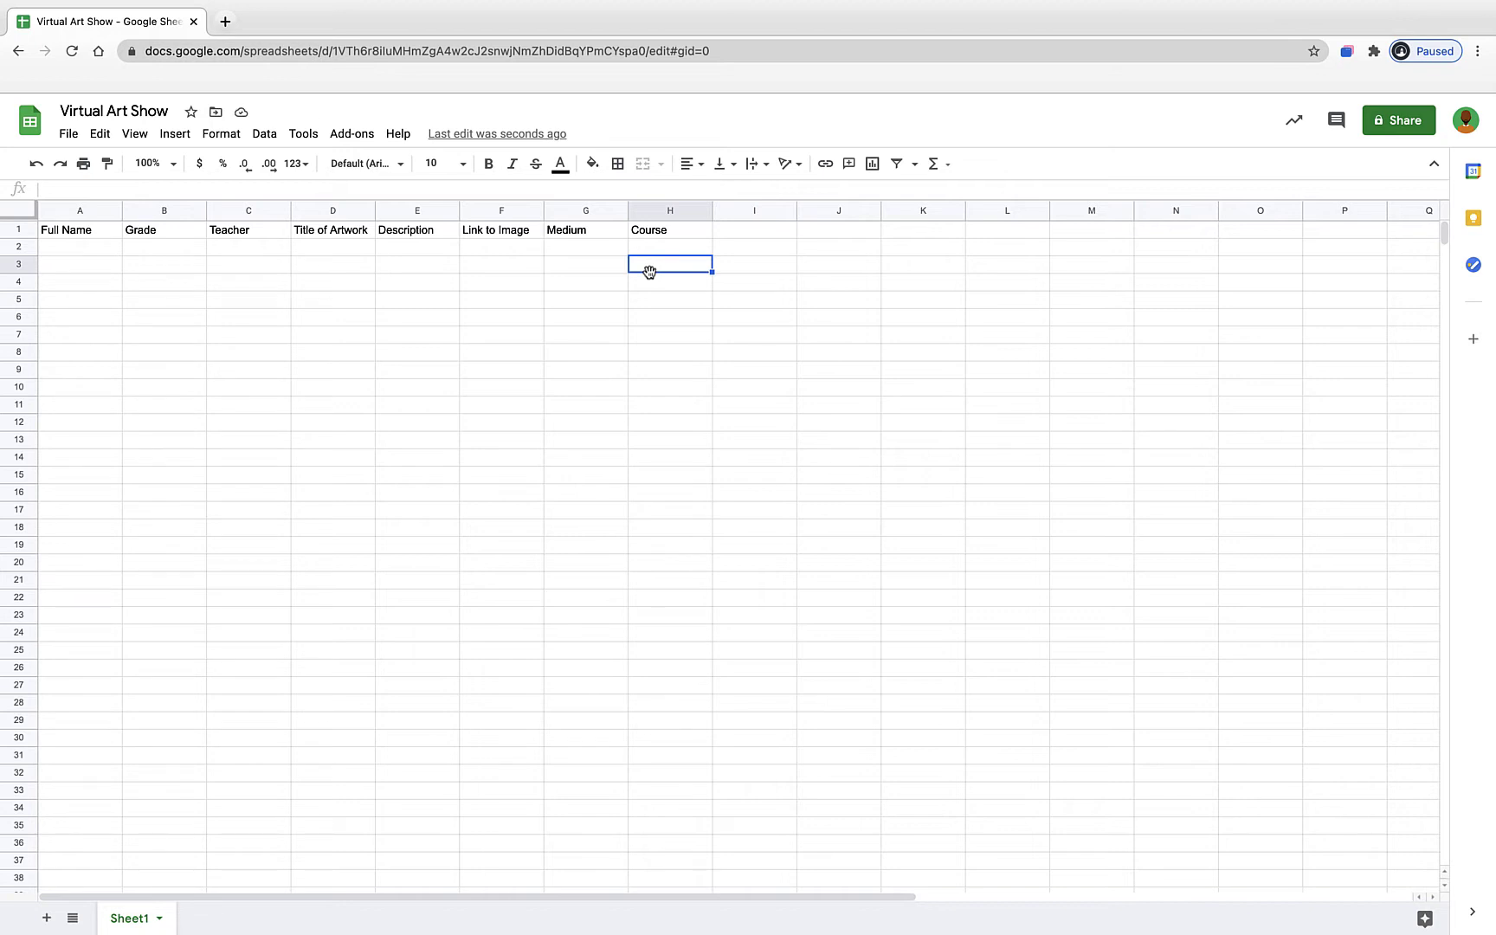
click(476, 286)
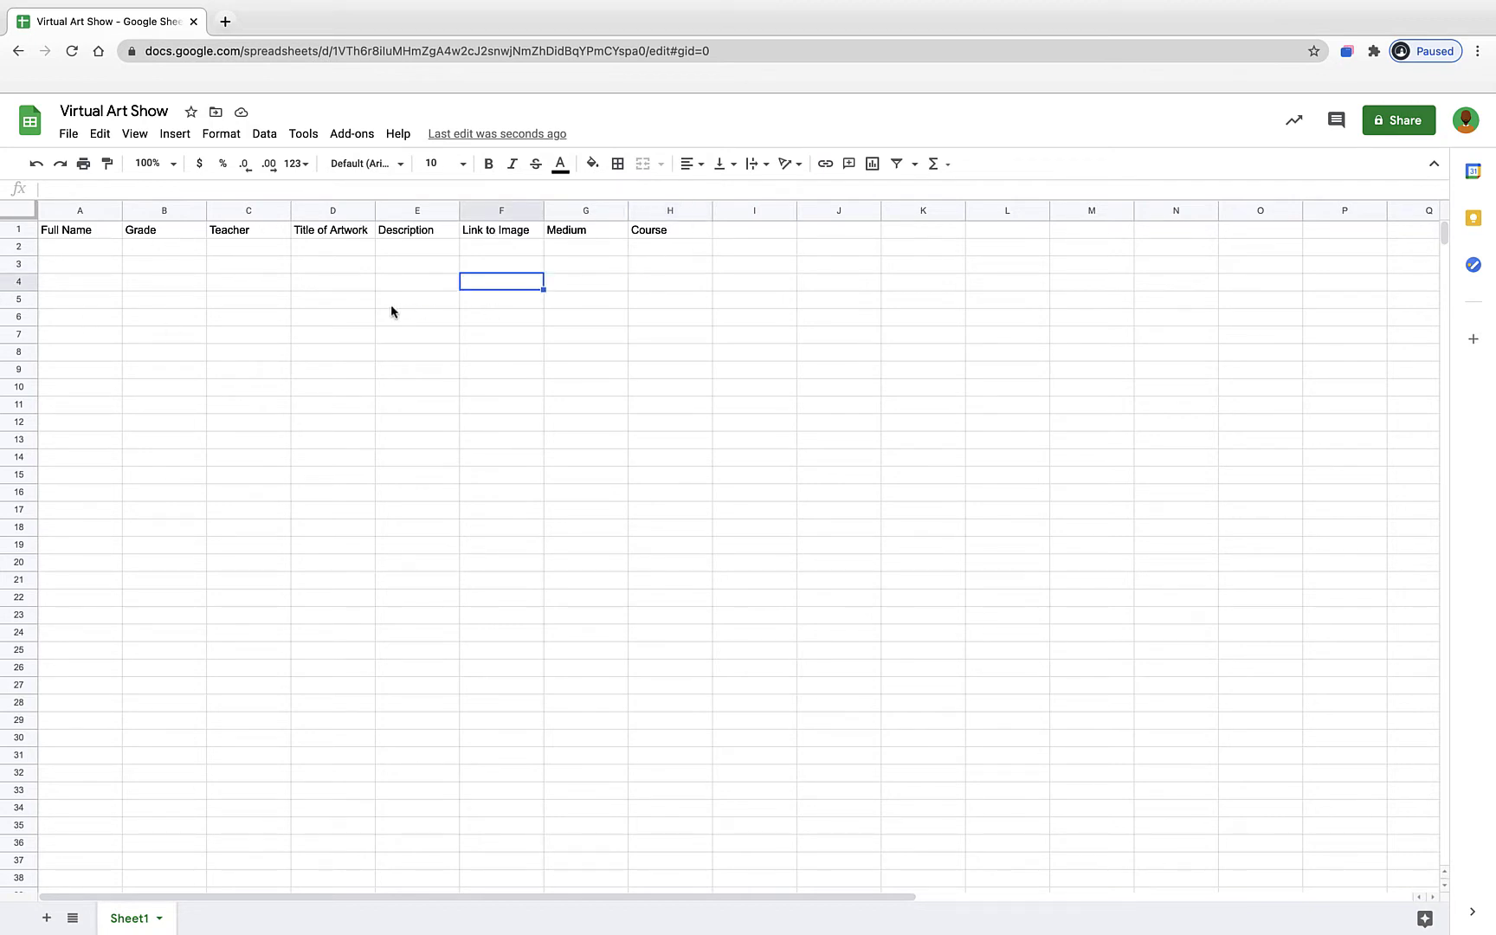
click(269, 281)
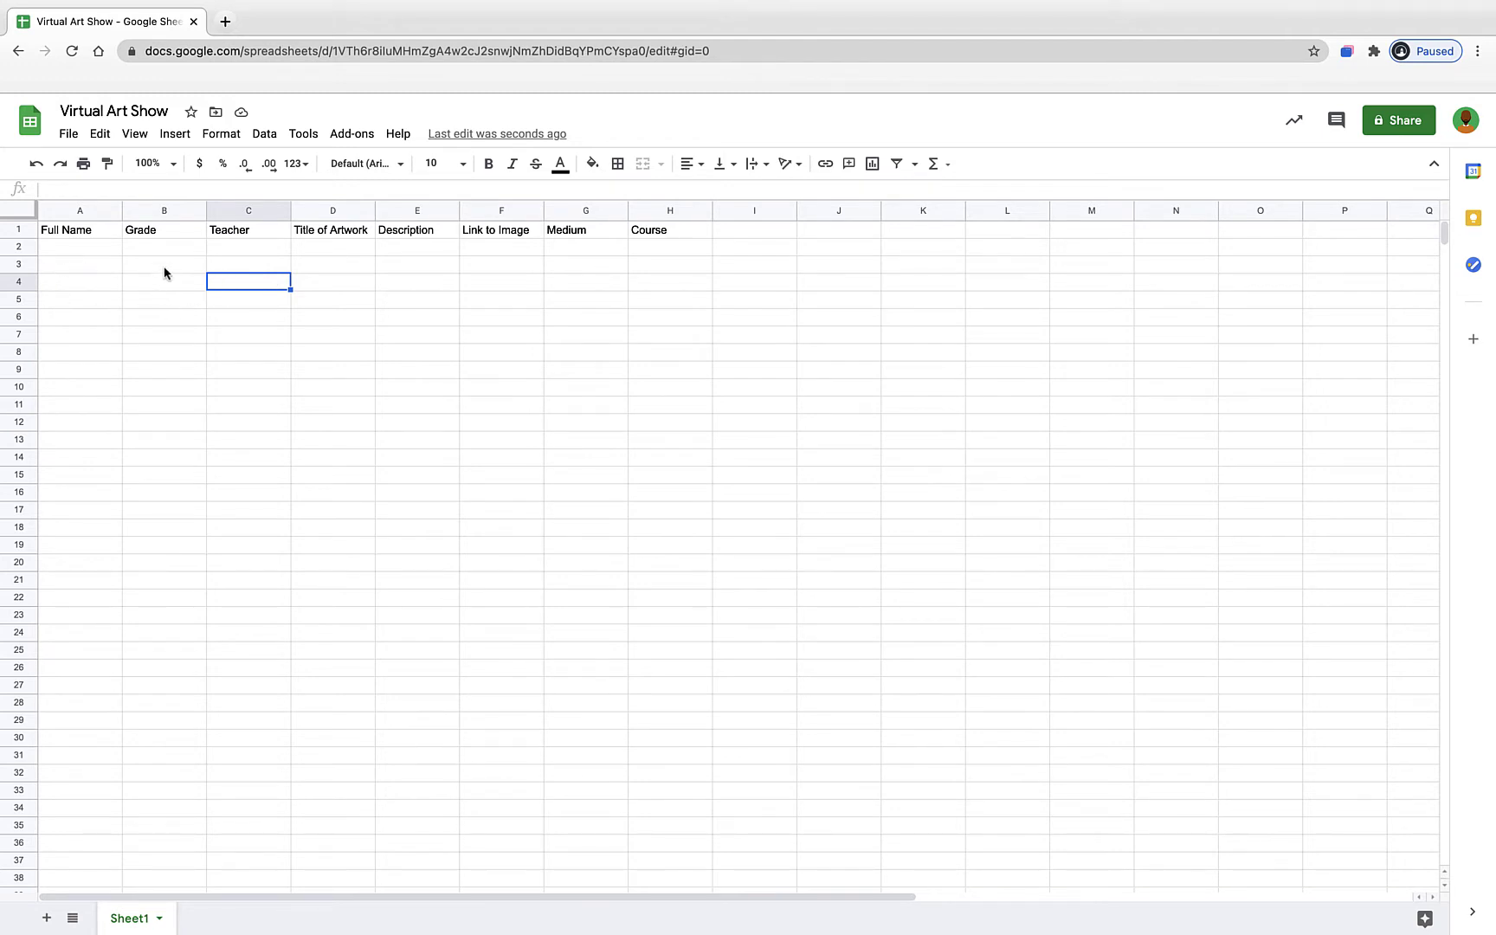
click(18, 216)
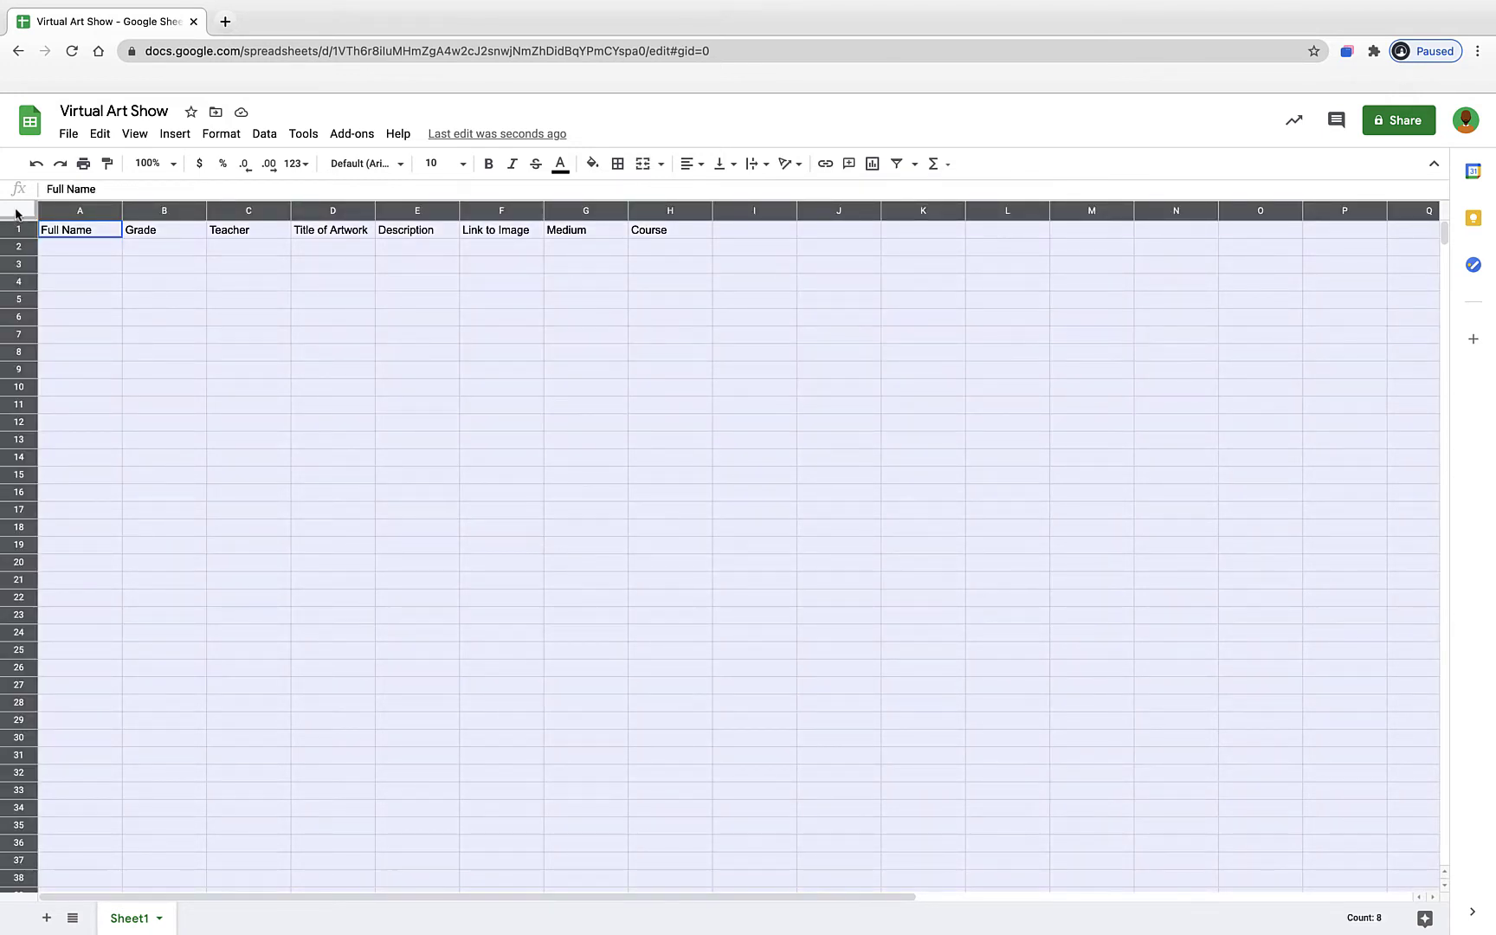
- Apply Format > Alternating colors in the slate-grey style with a dark header row
click(235, 138)
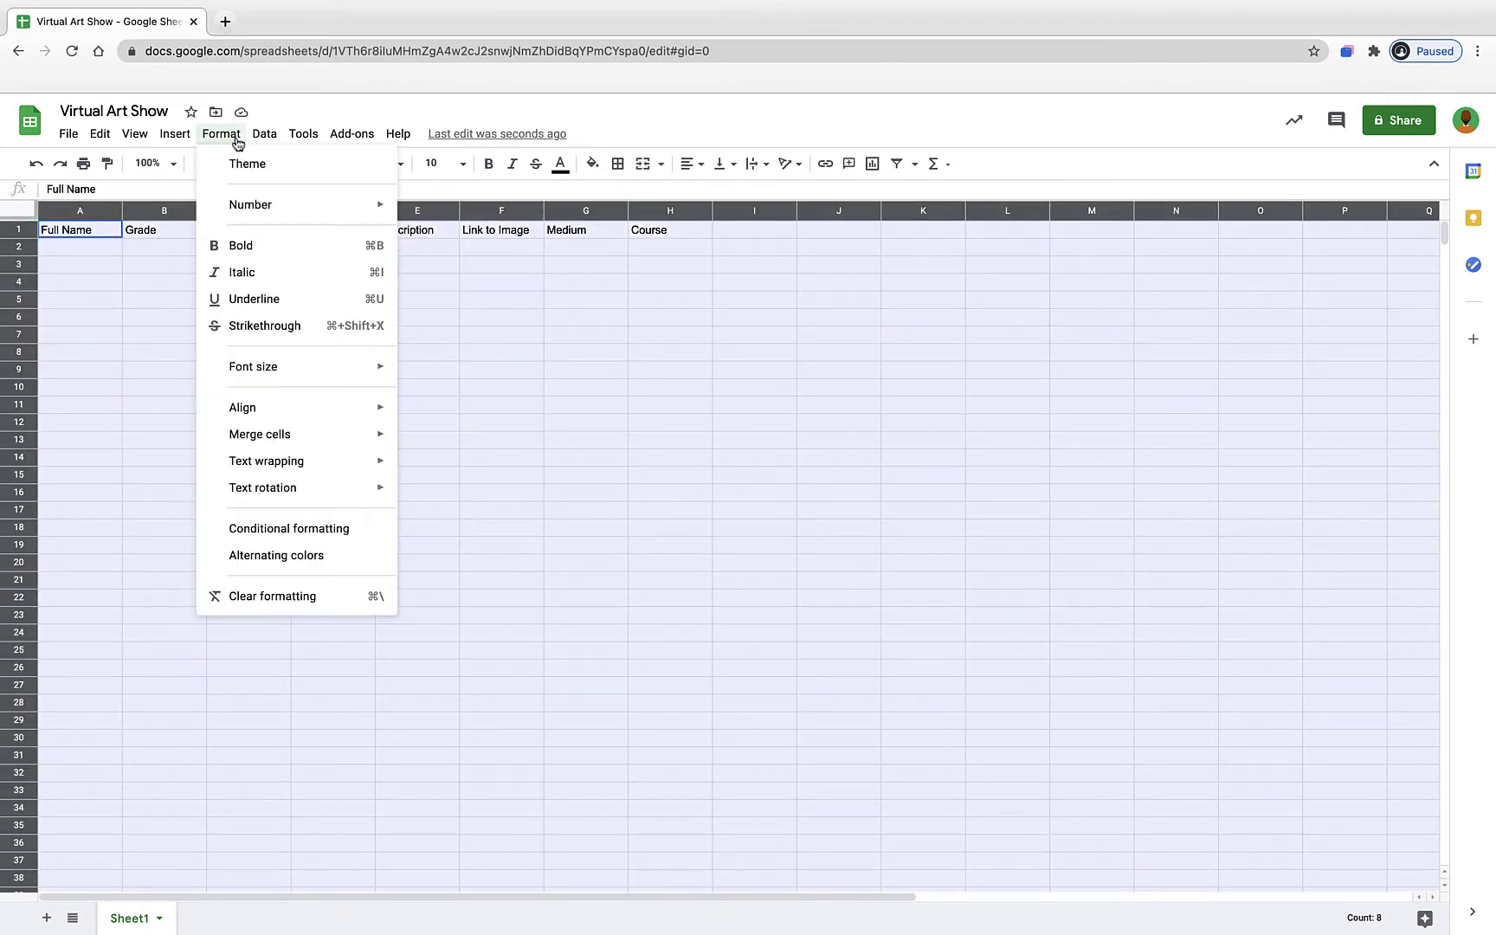
click(288, 555)
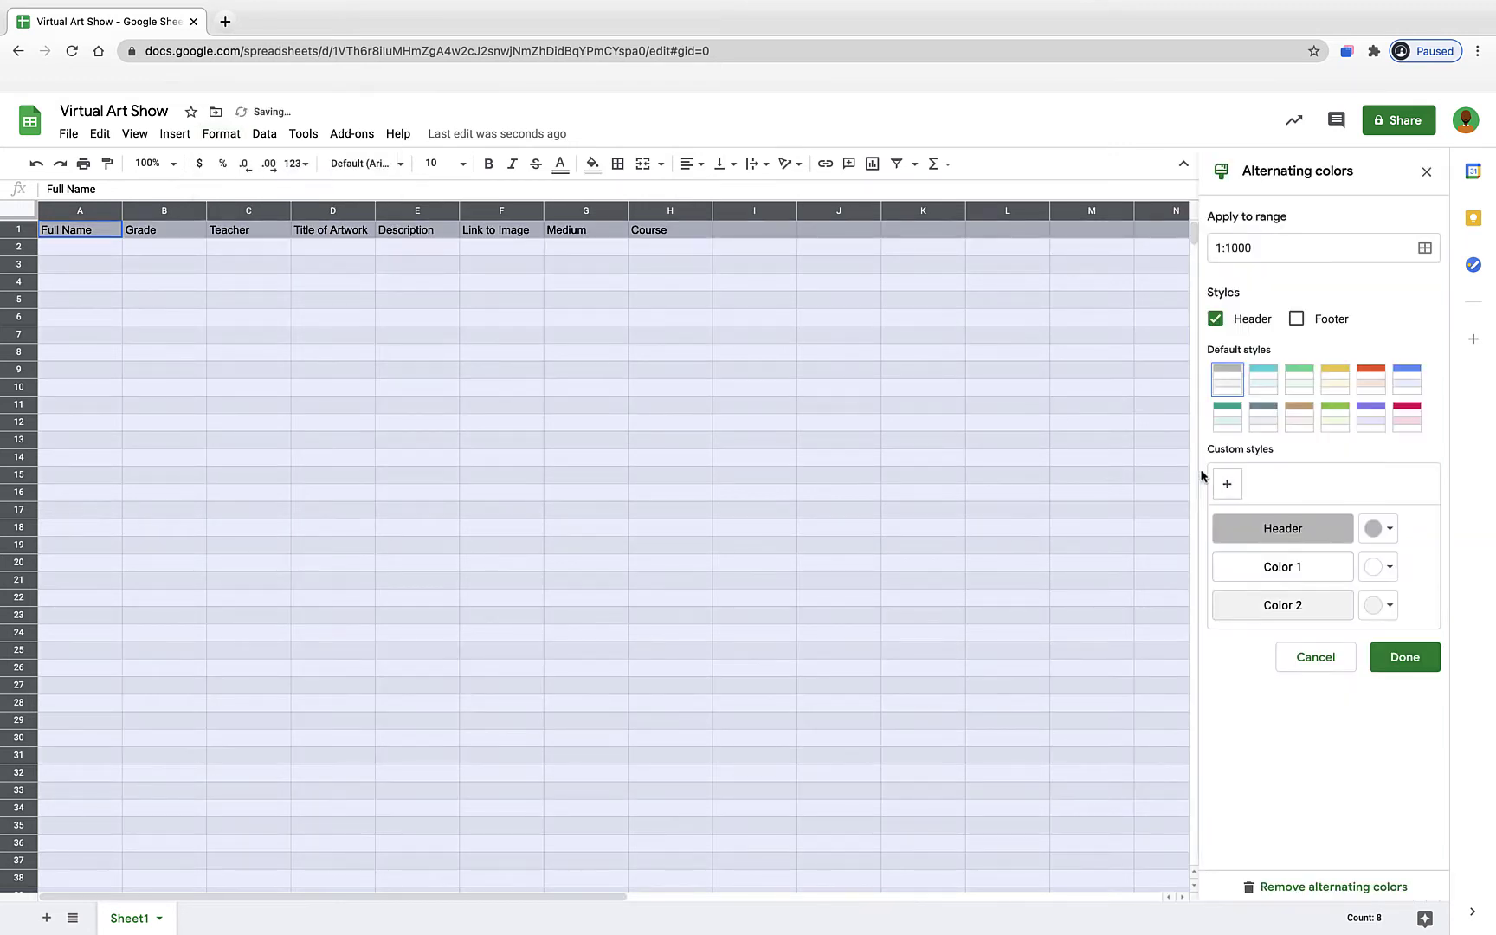
click(1265, 422)
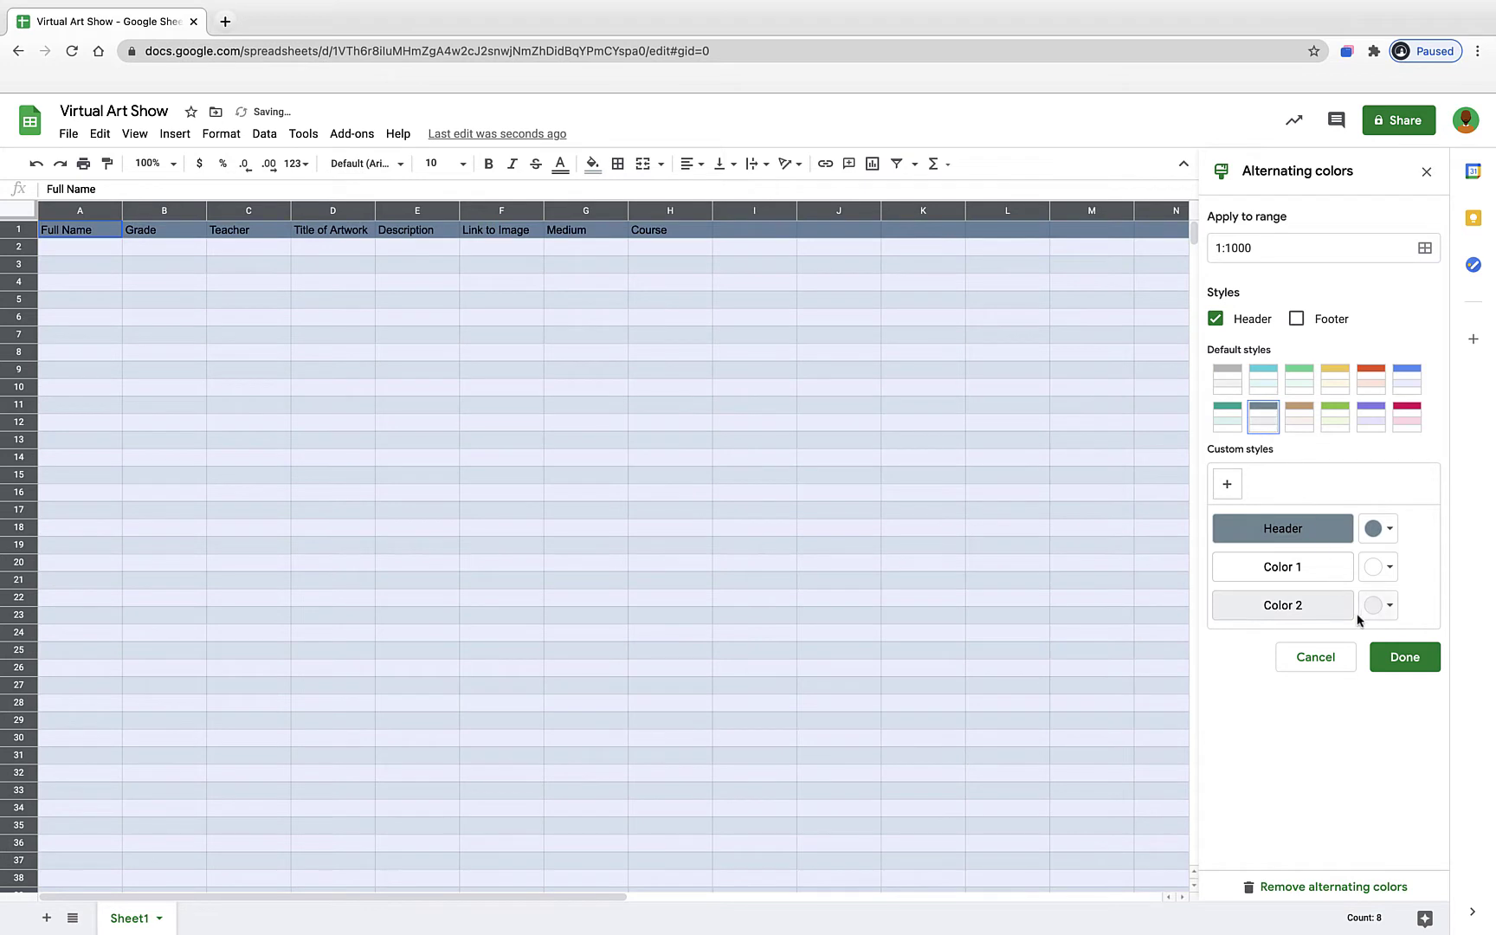
click(1387, 658)
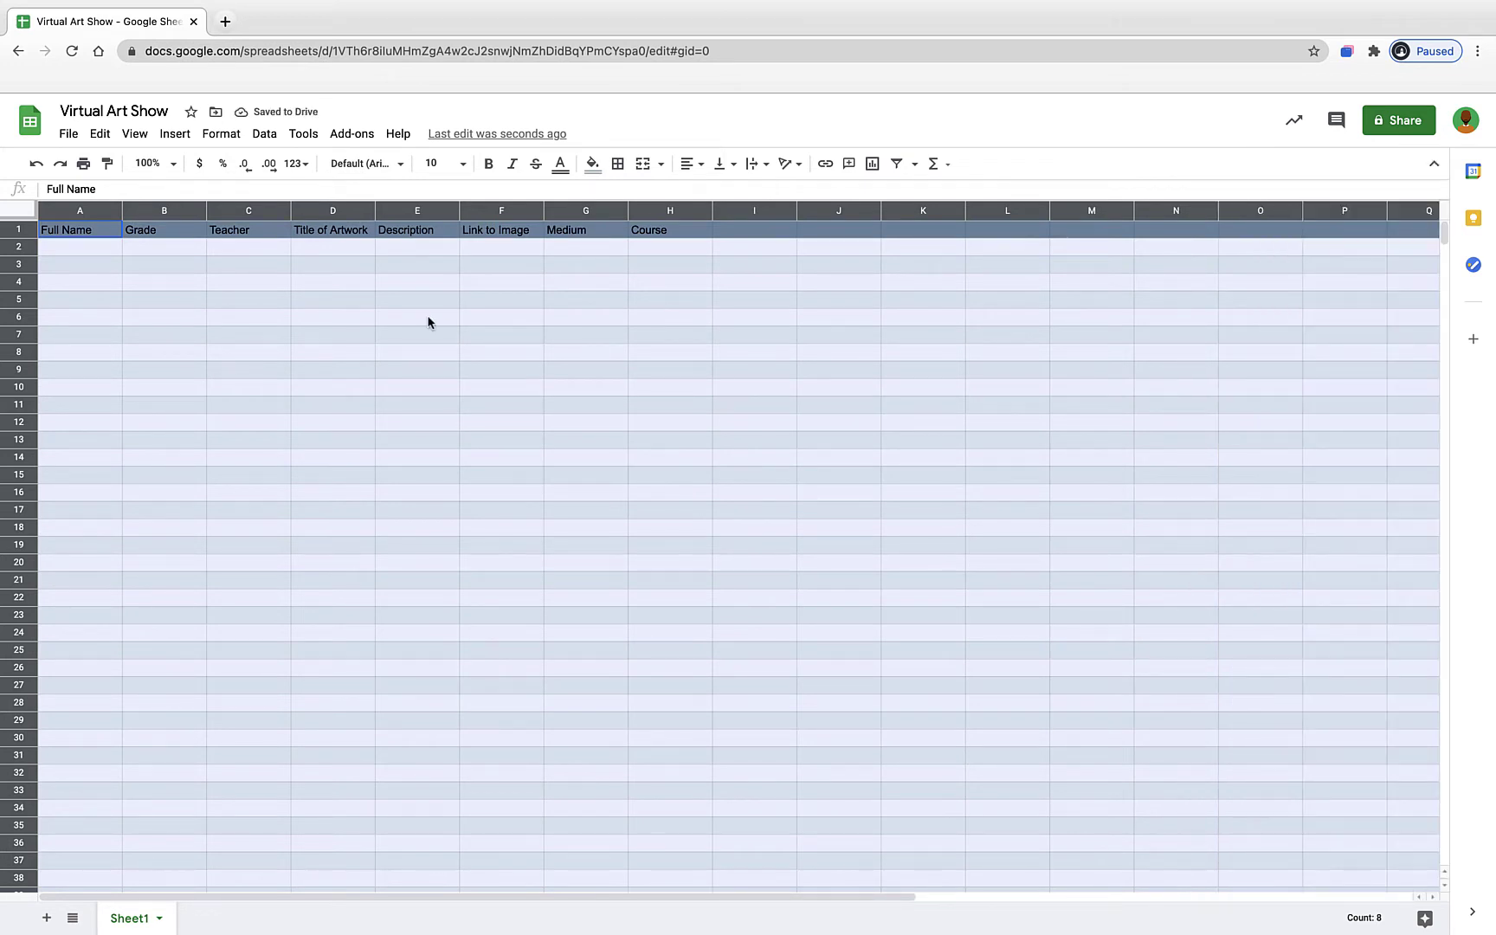
click(378, 315)
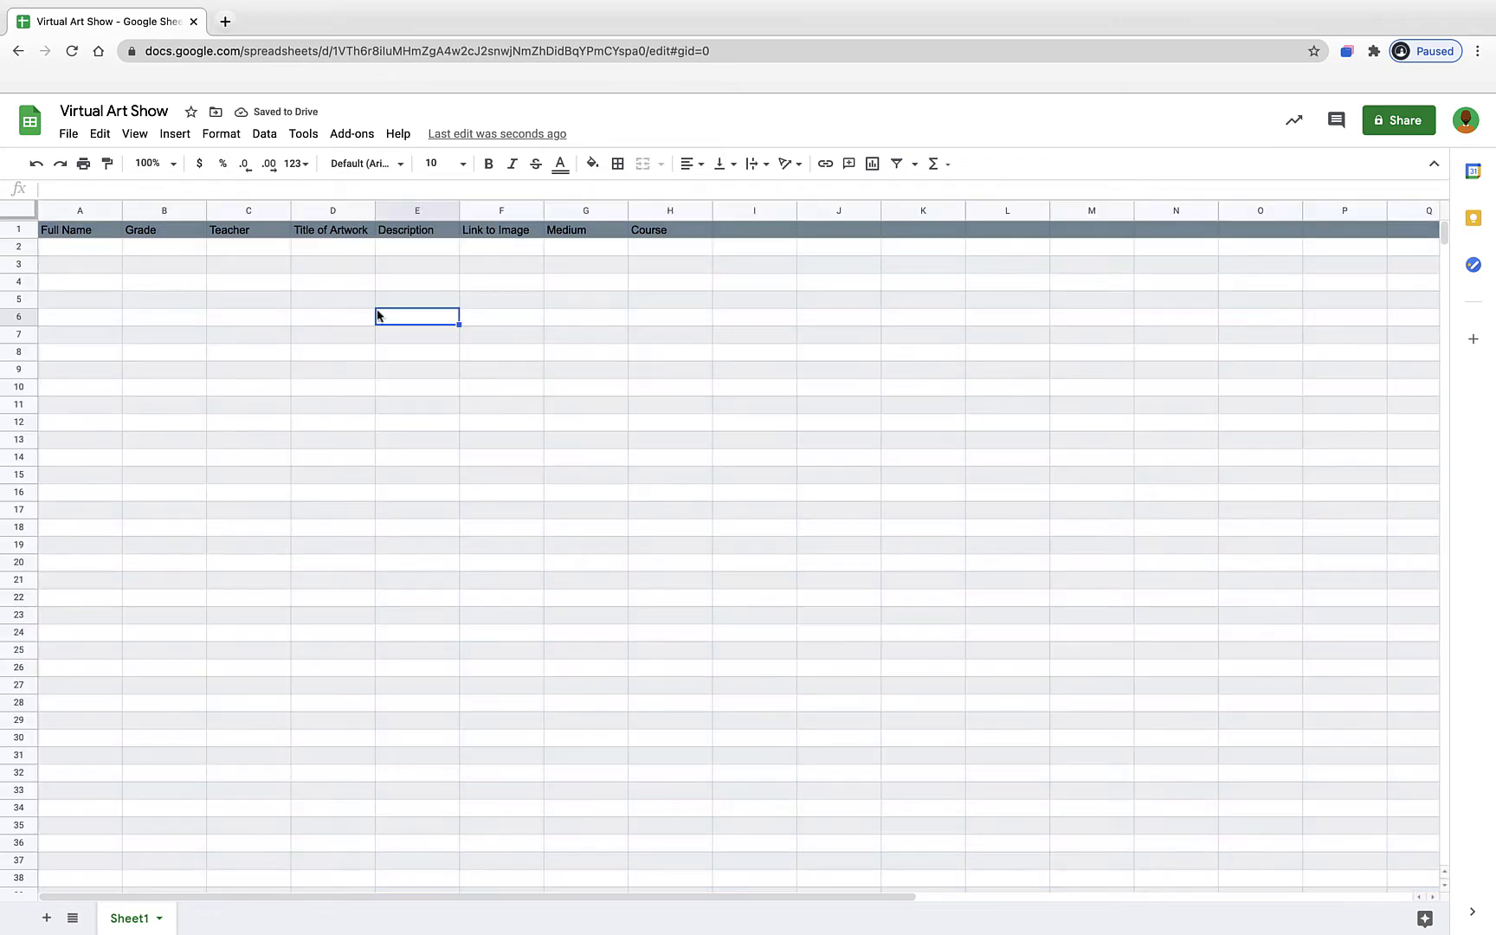
- Make row 1 bold, white, 12-point text
click(18, 228)
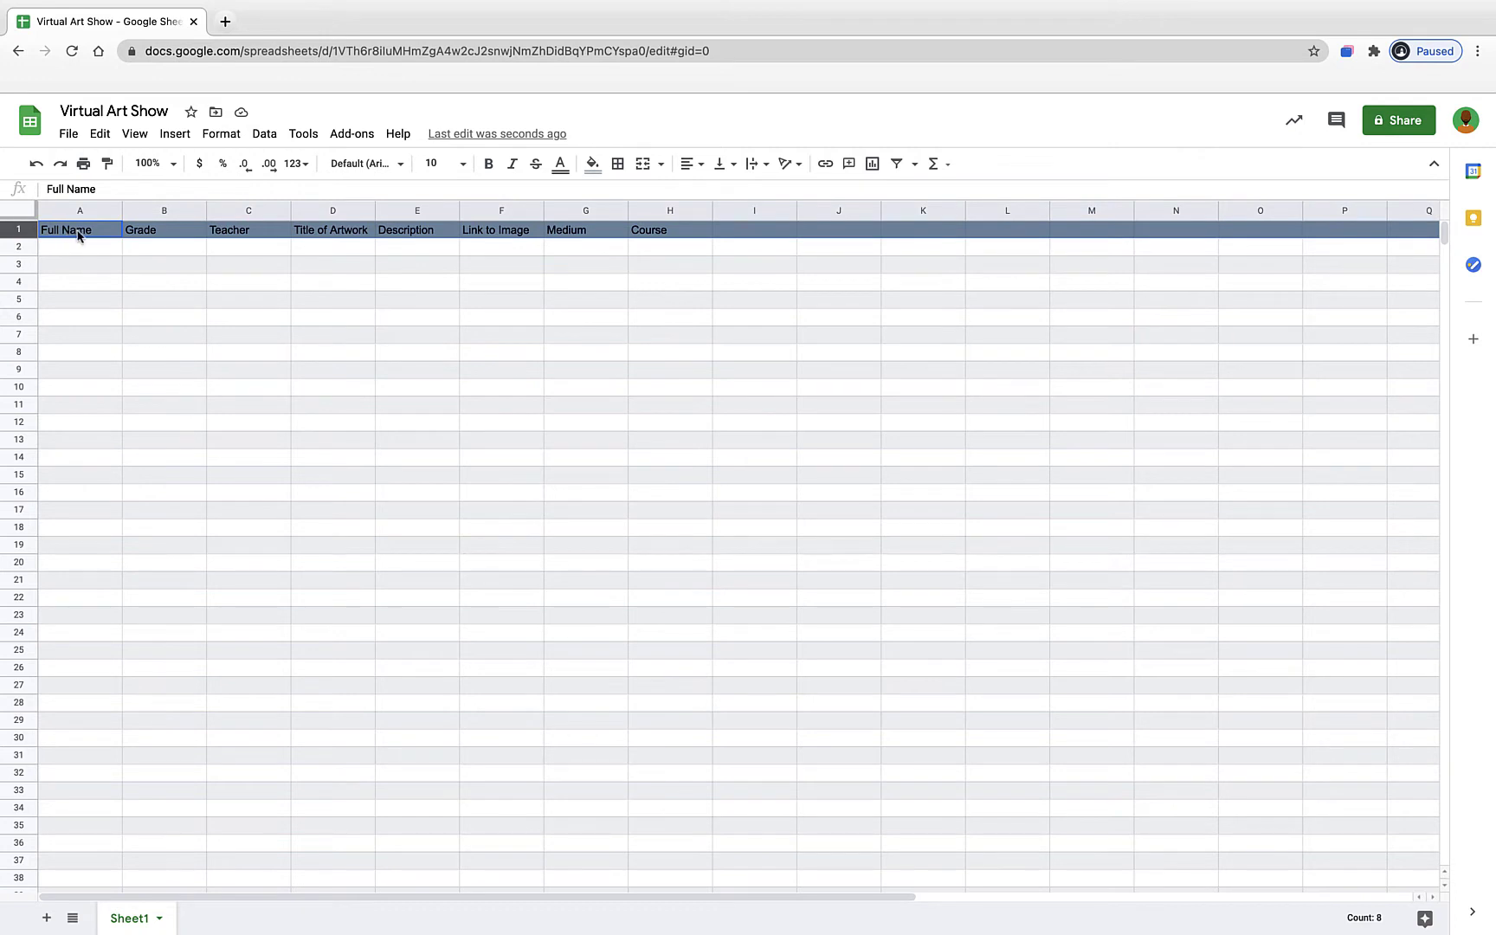
click(489, 165)
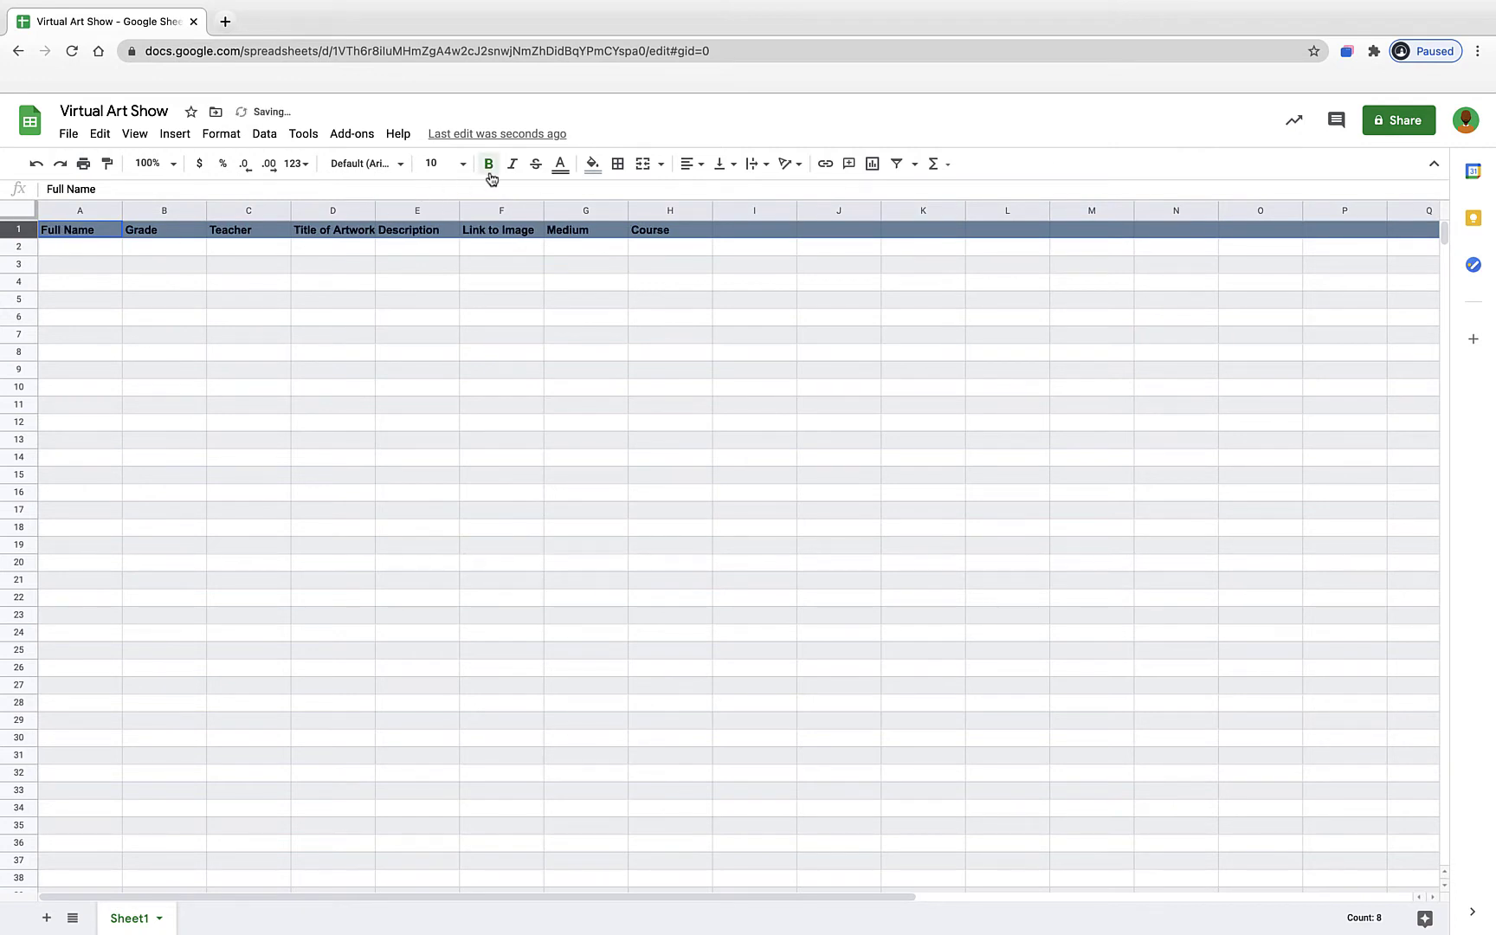
click(561, 173)
click(732, 227)
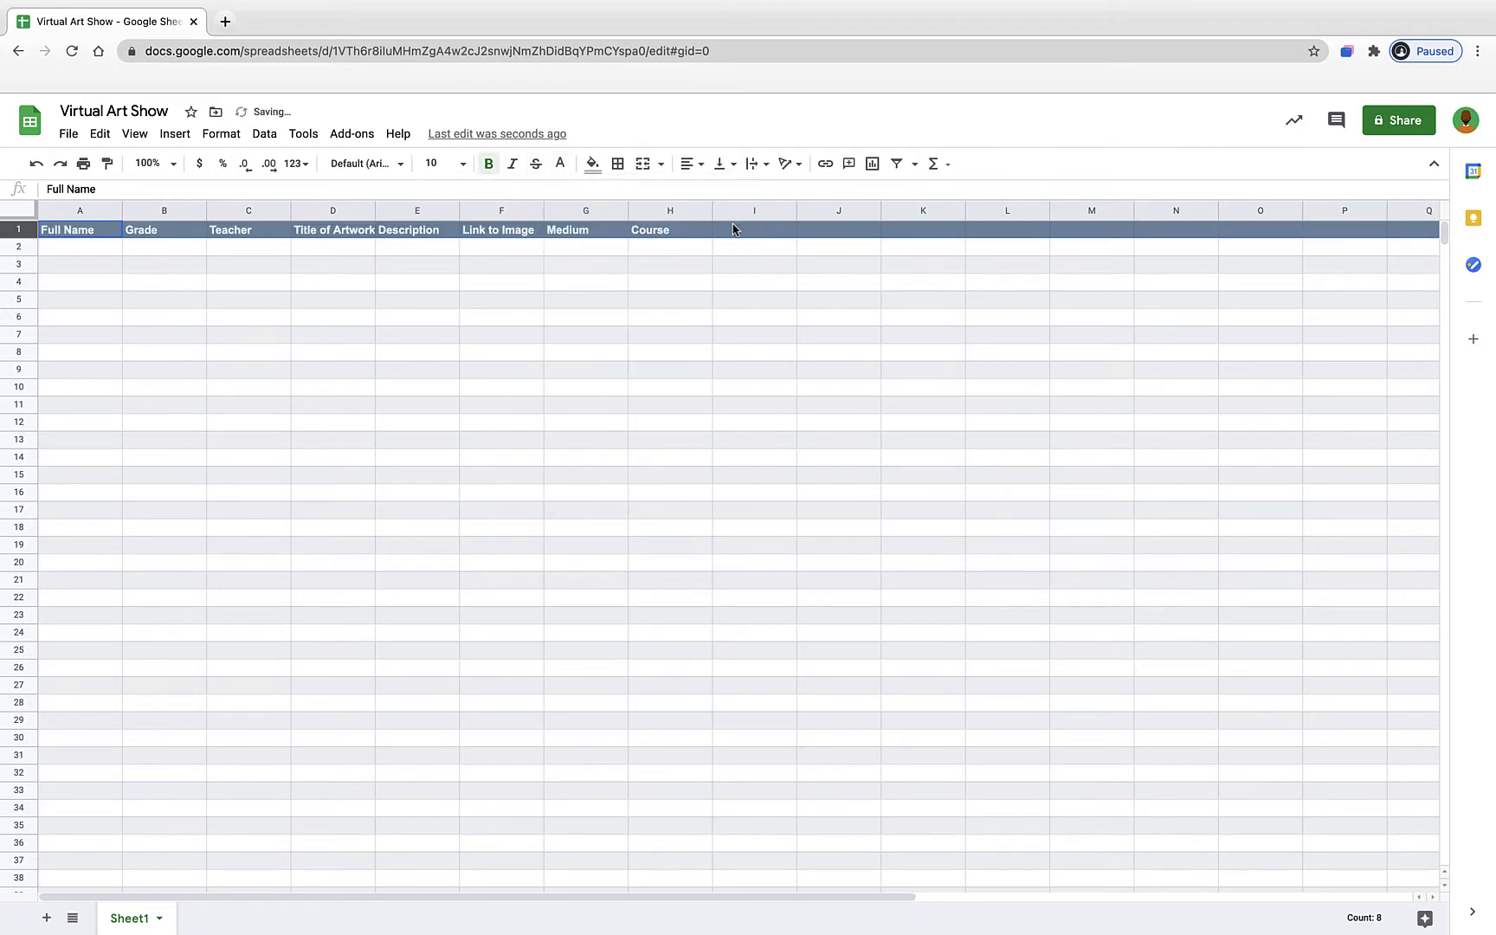
click(463, 163)
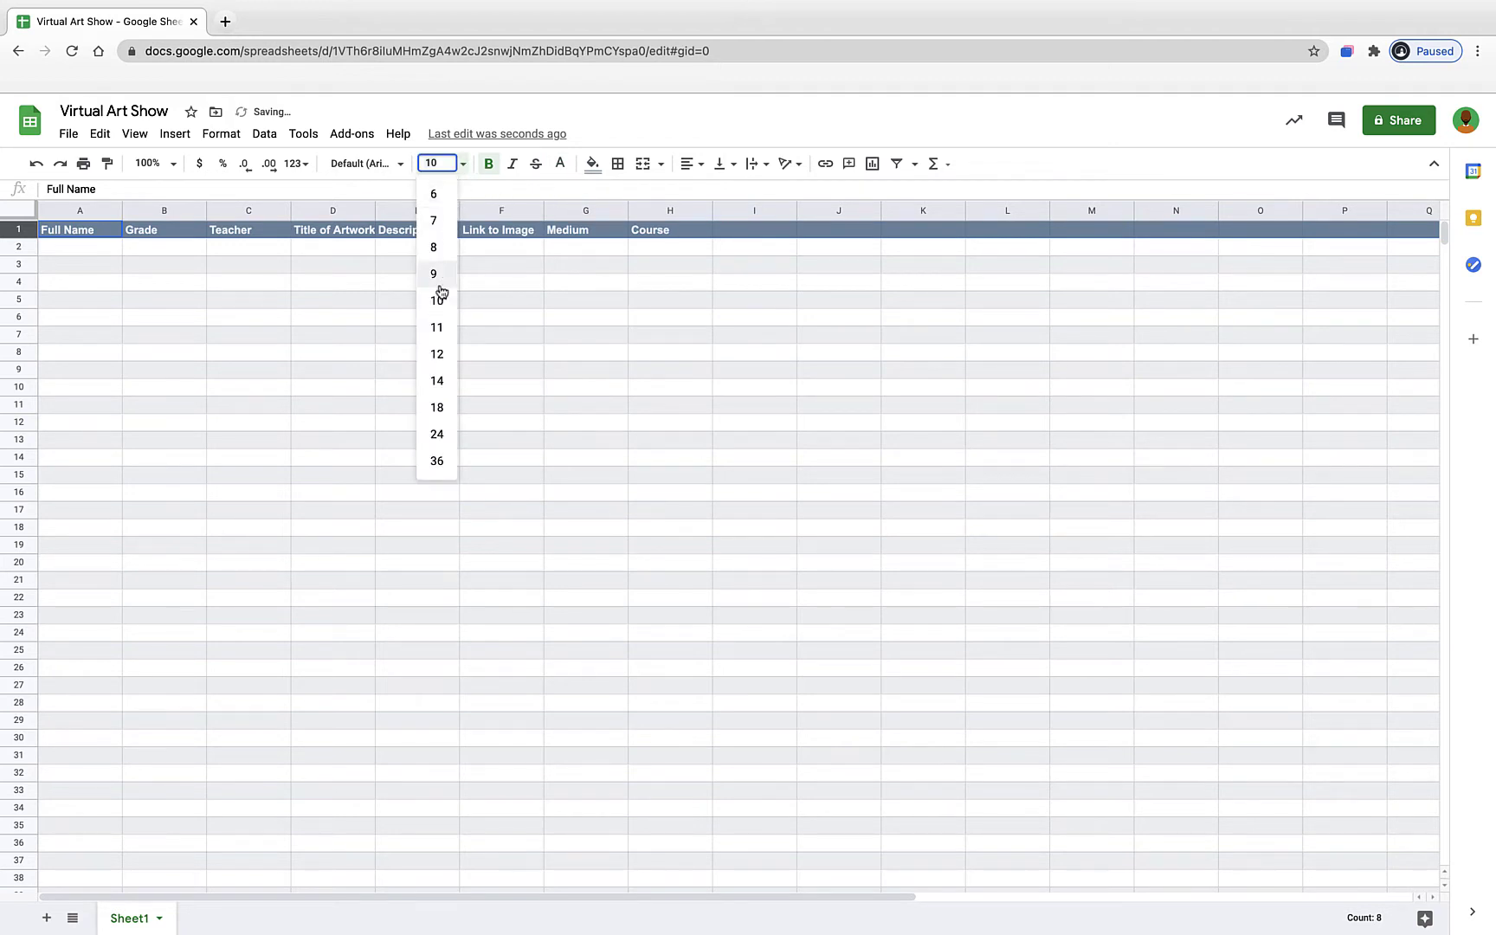
click(437, 354)
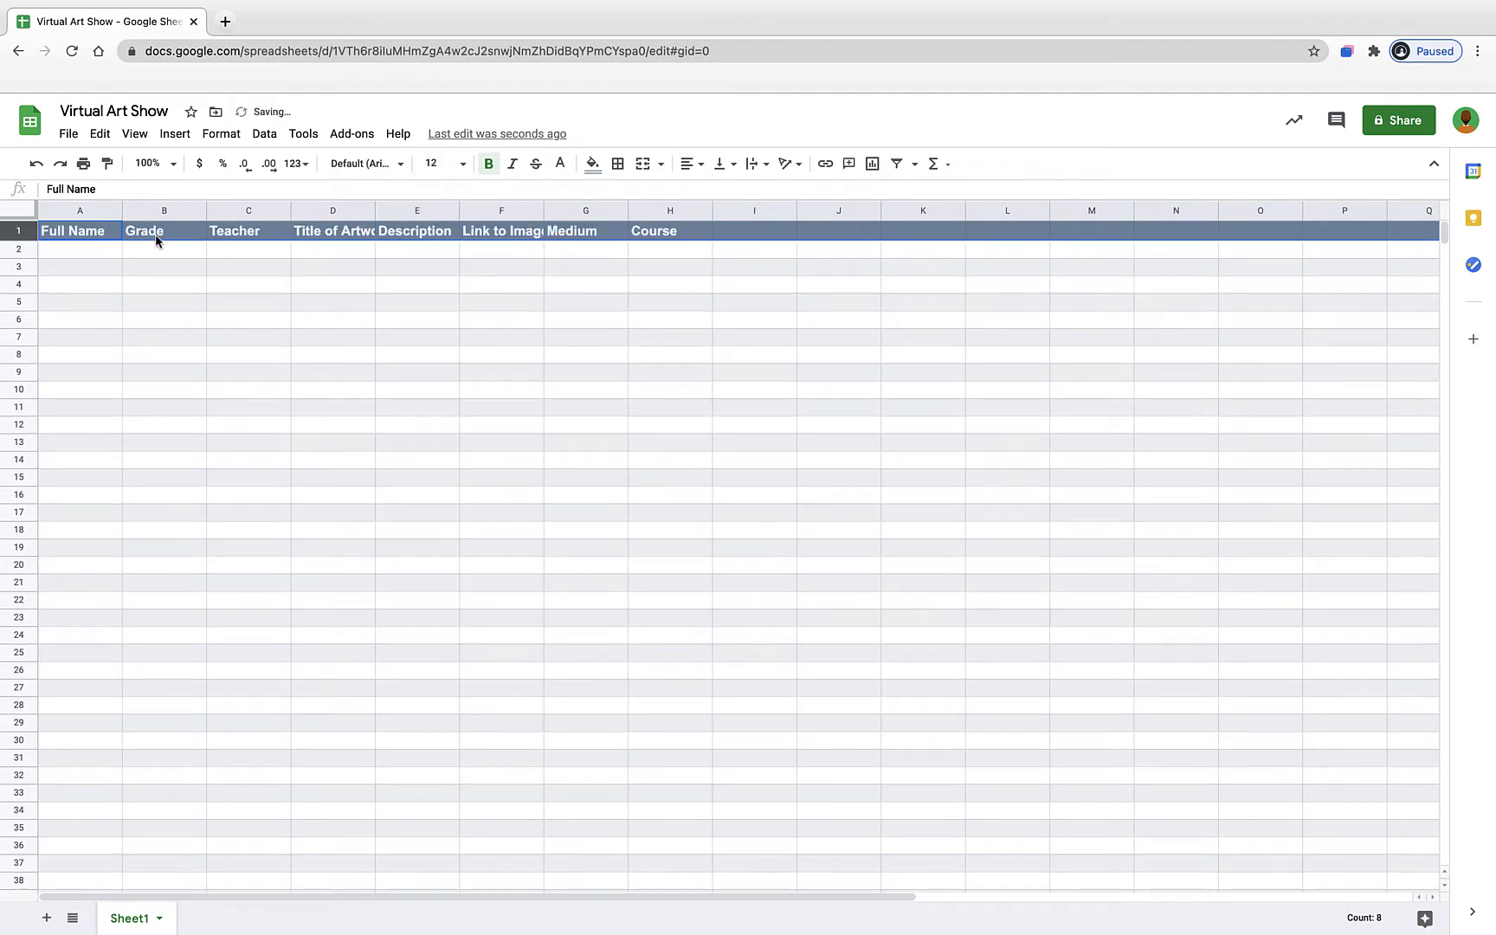
- Widen columns A through H together to one larger width
click(647, 208)
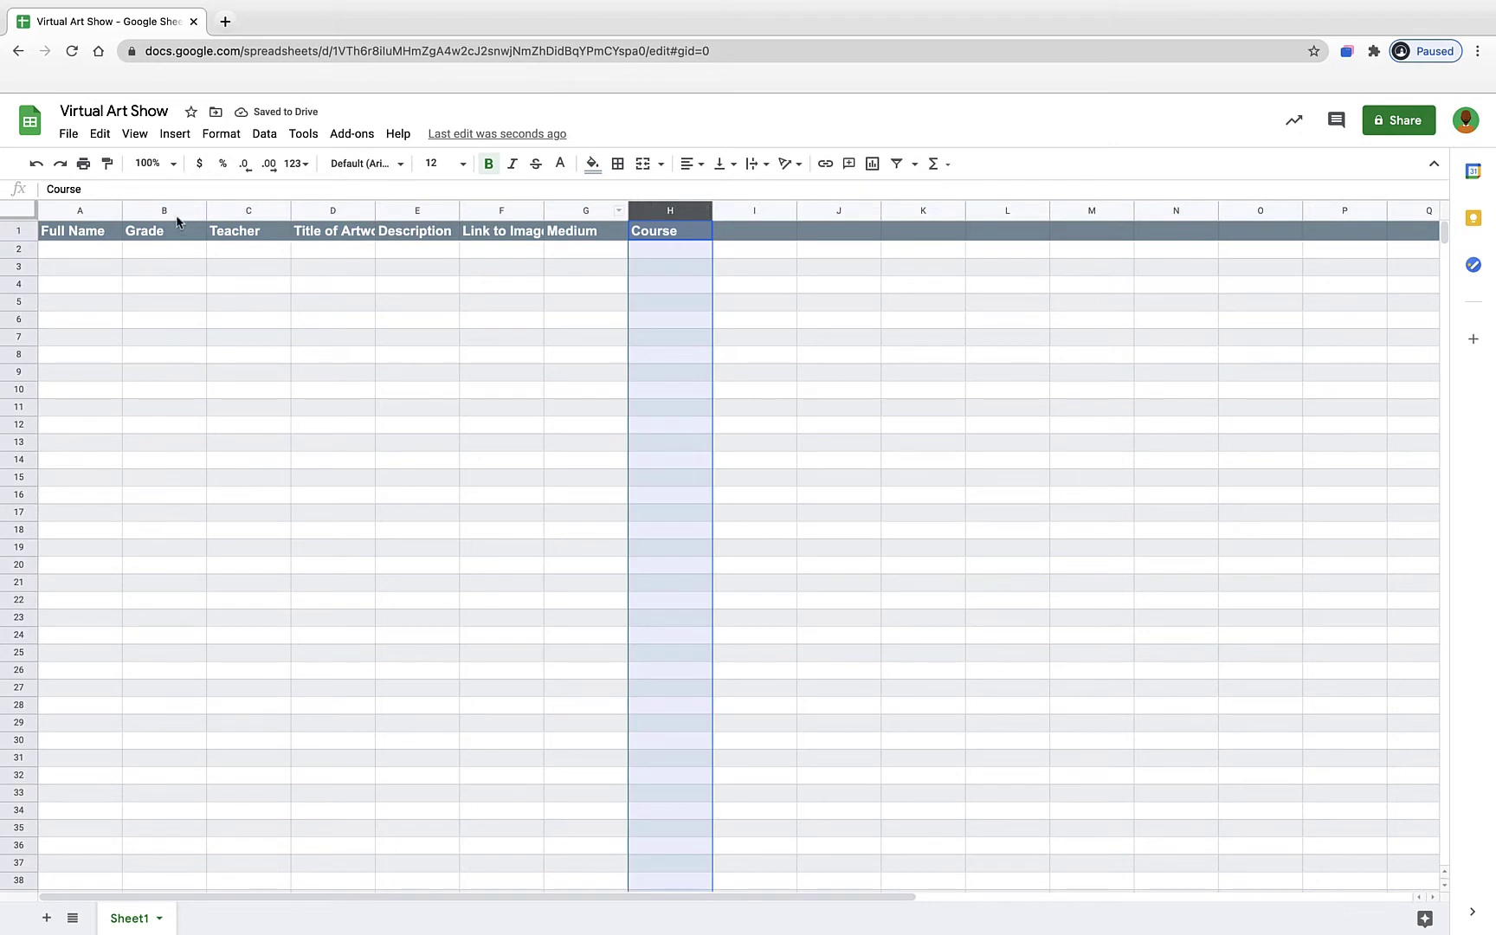
shift+click(93, 209)
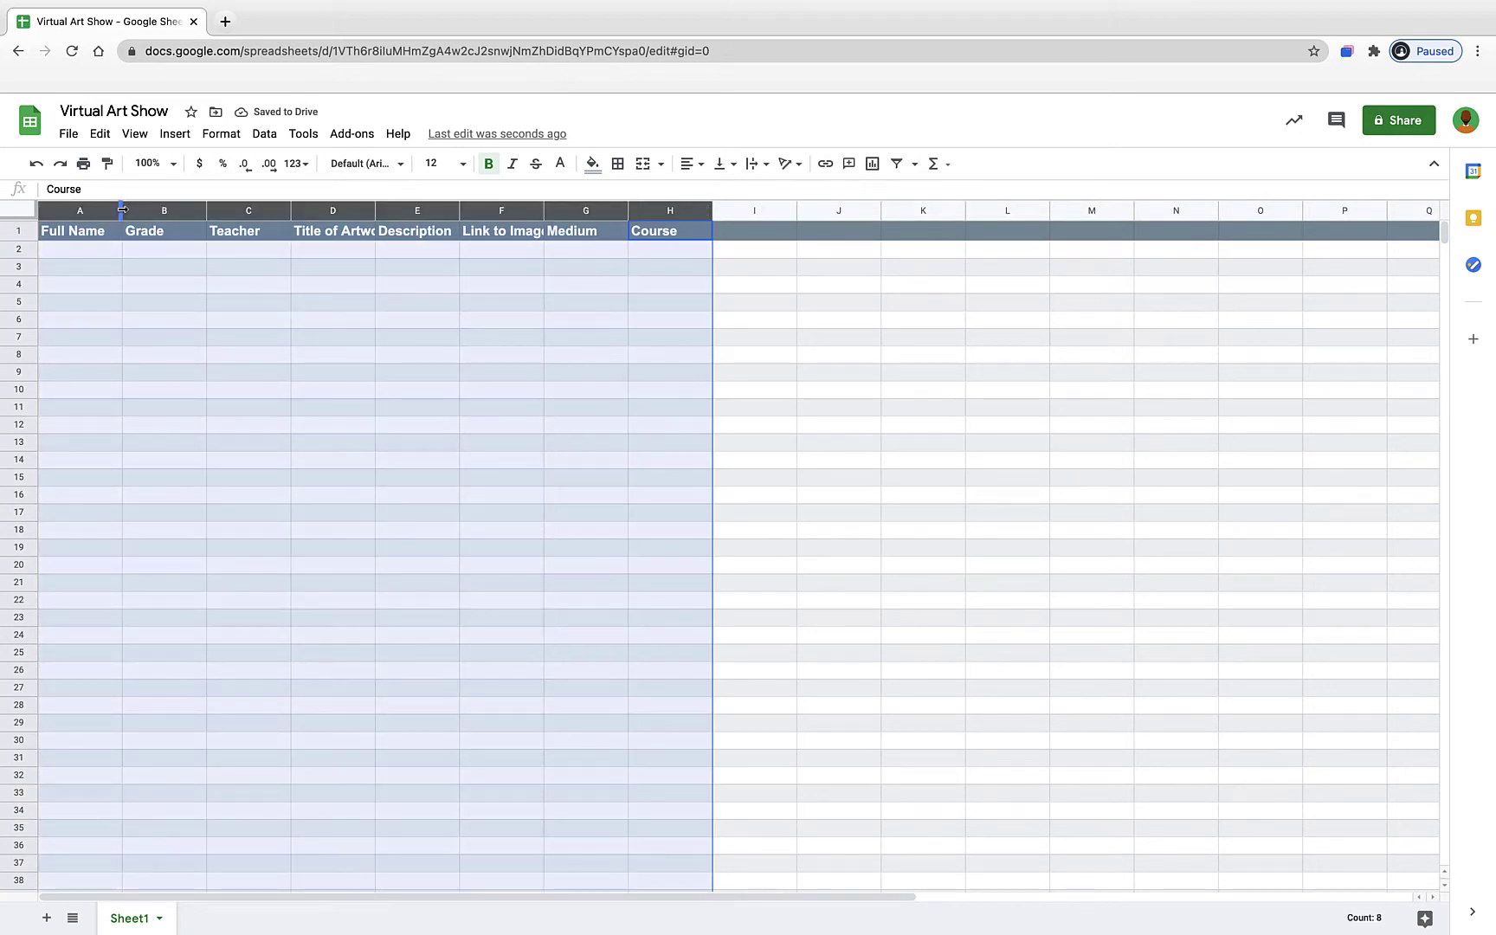
drag(122, 209, 165, 211)
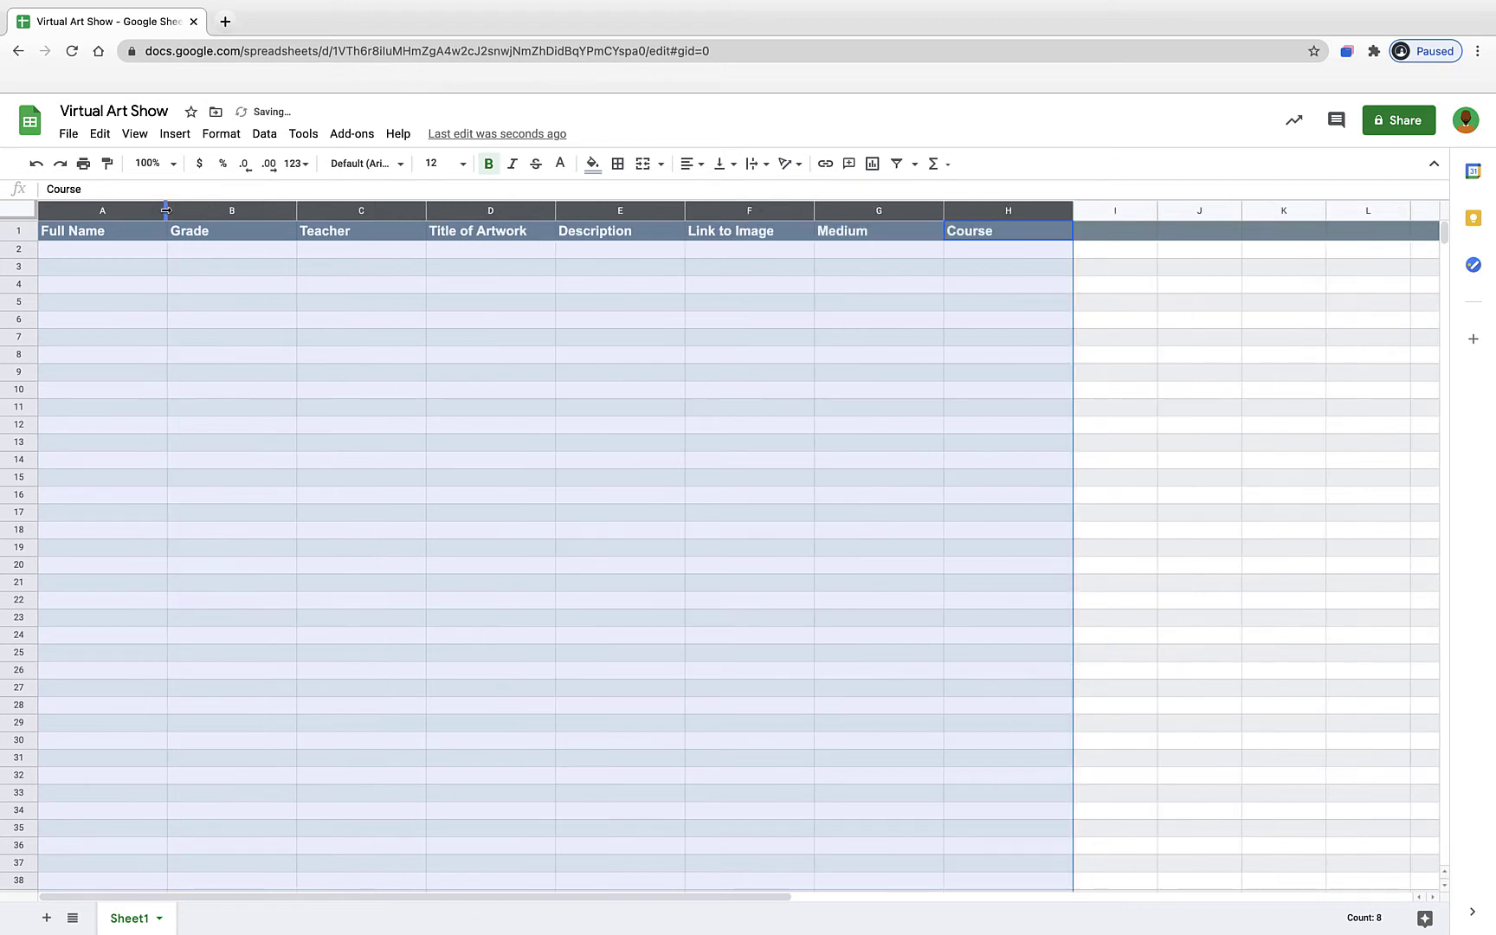
click(137, 303)
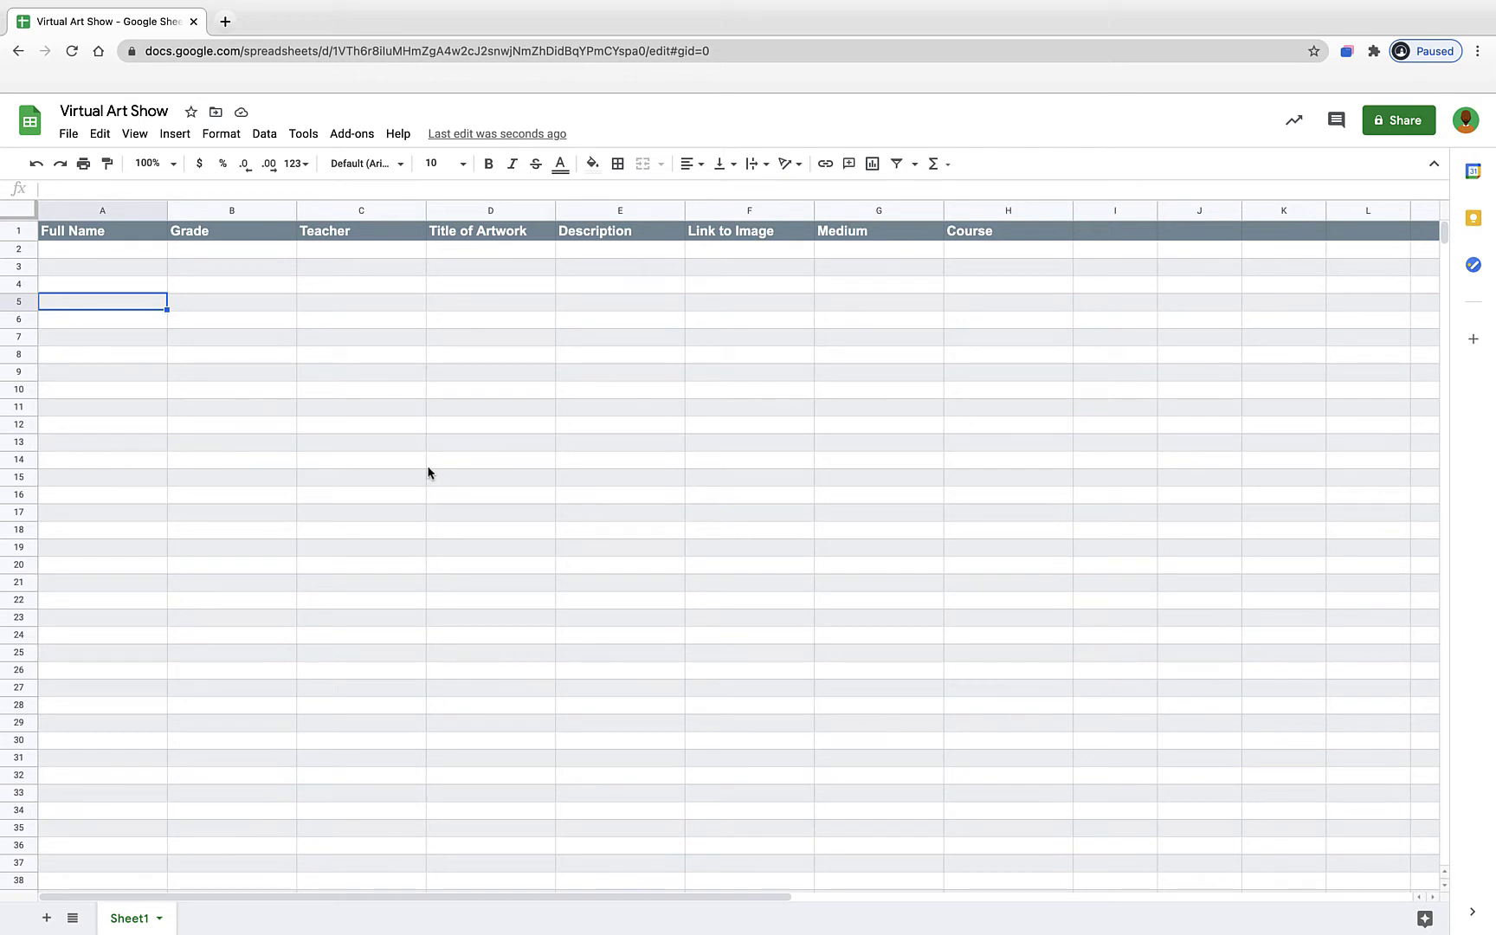
- Freeze the first row with View > Freeze > 1 row and check it while scrolling
click(135, 135)
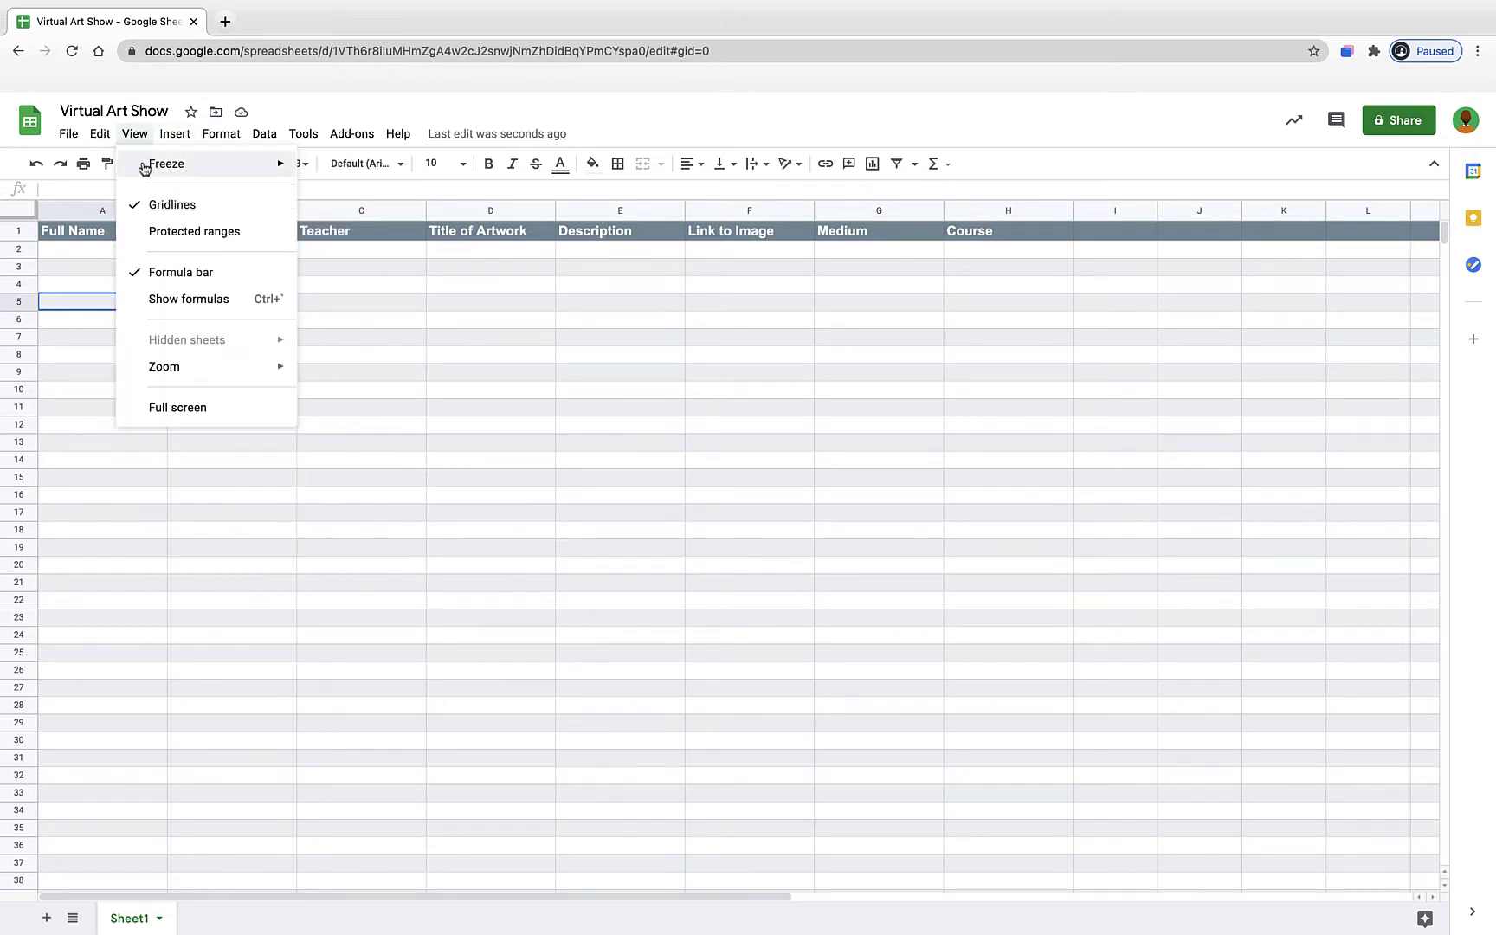
mouse_move(145, 173)
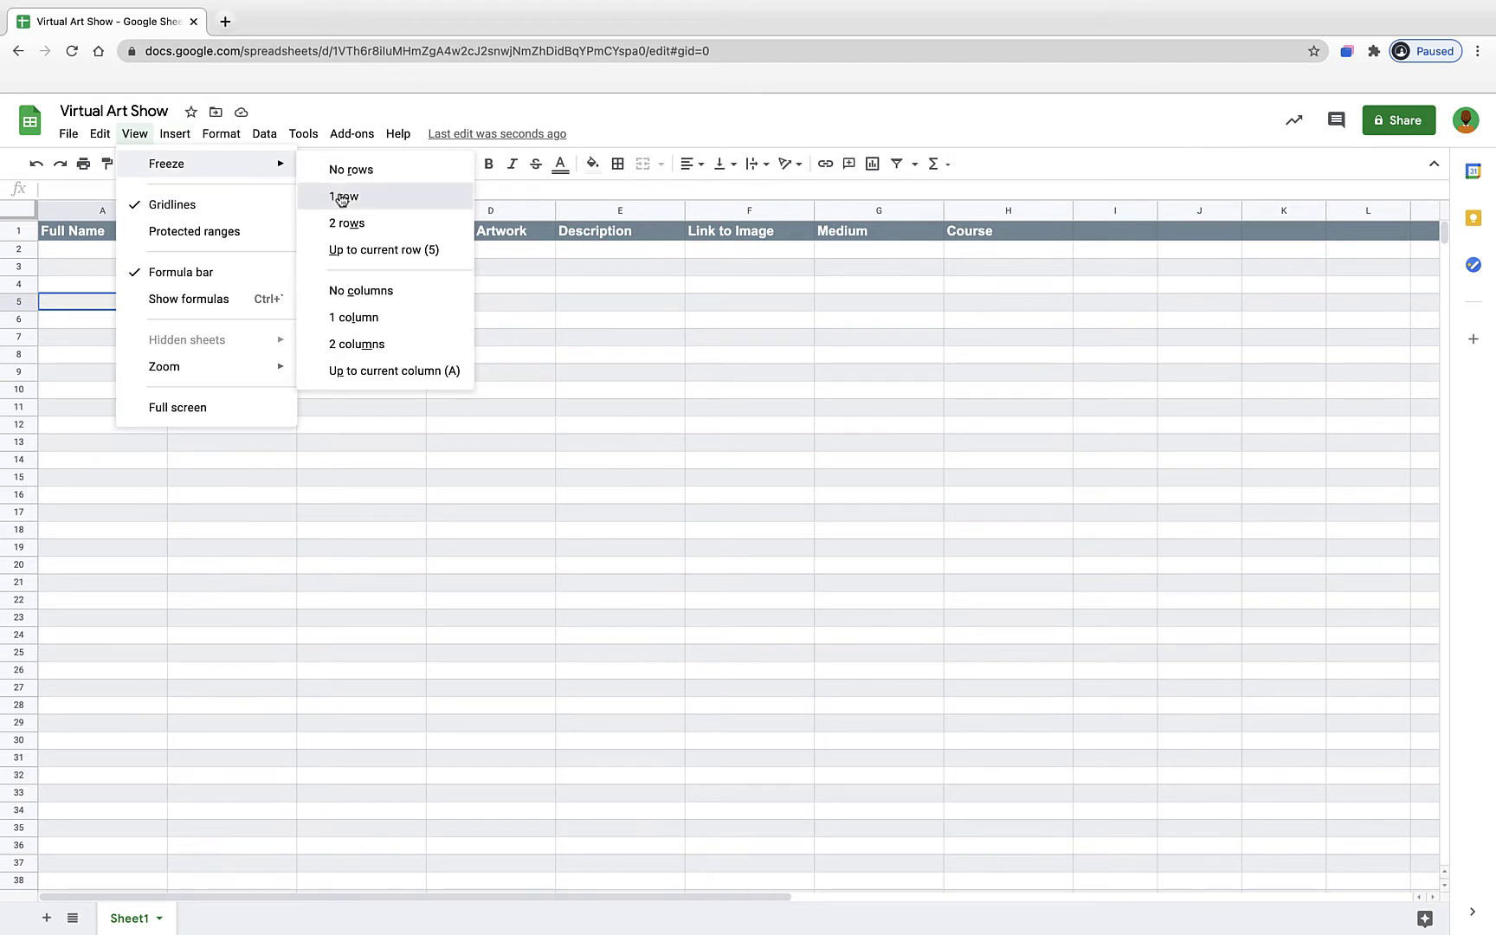
click(344, 197)
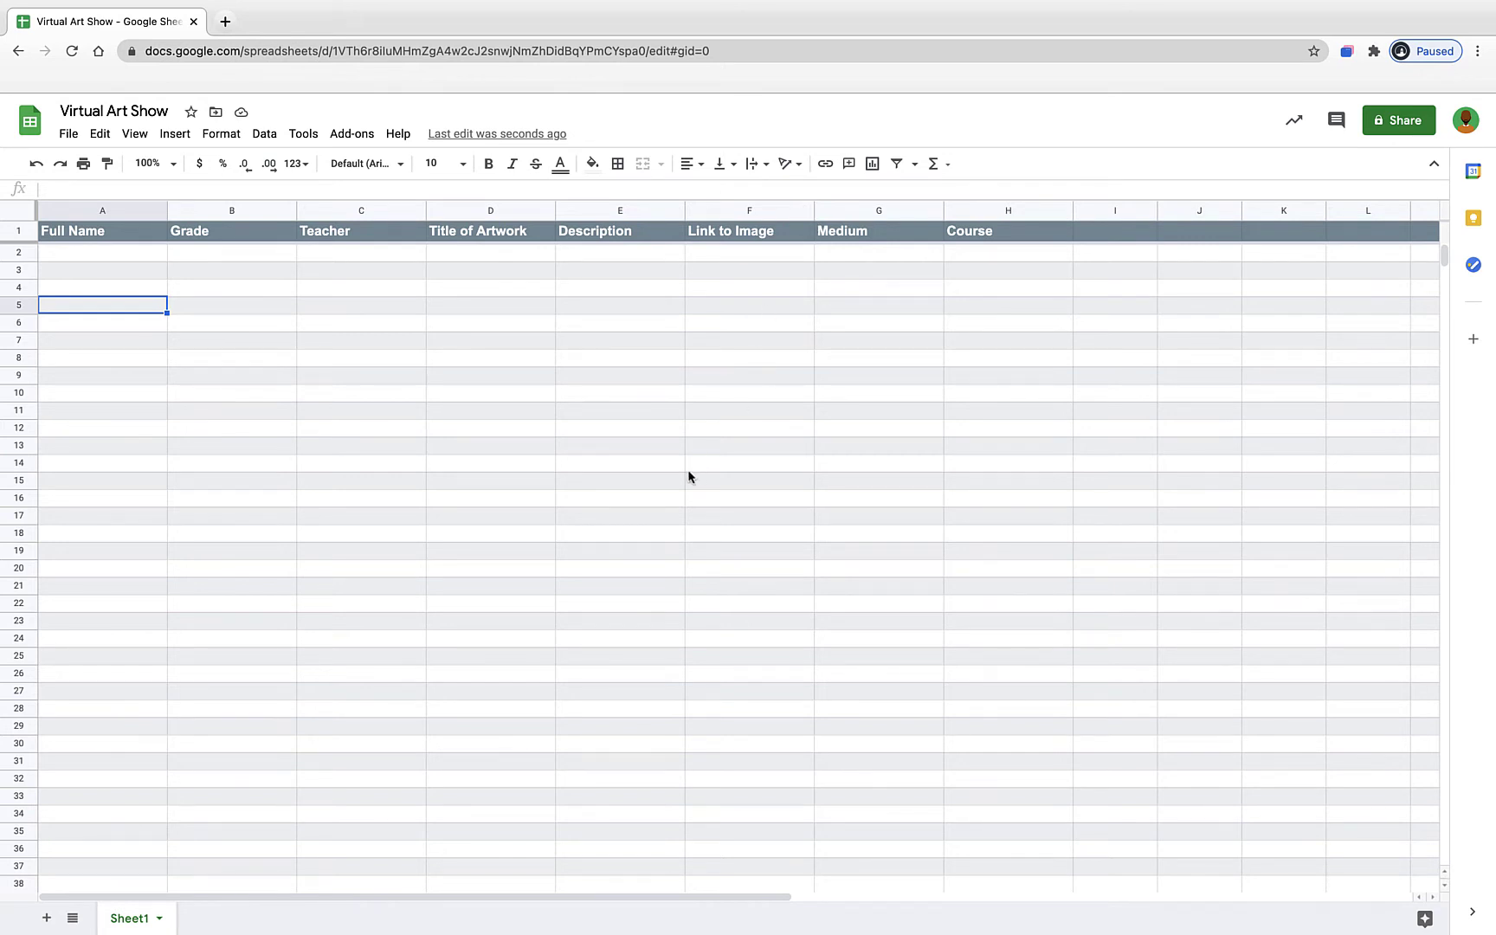
scroll(698, 445, down, 1)
scroll(698, 448, up, 1)
- Change the Sheet1 tab name to 'Submissions'
double_click(126, 925)
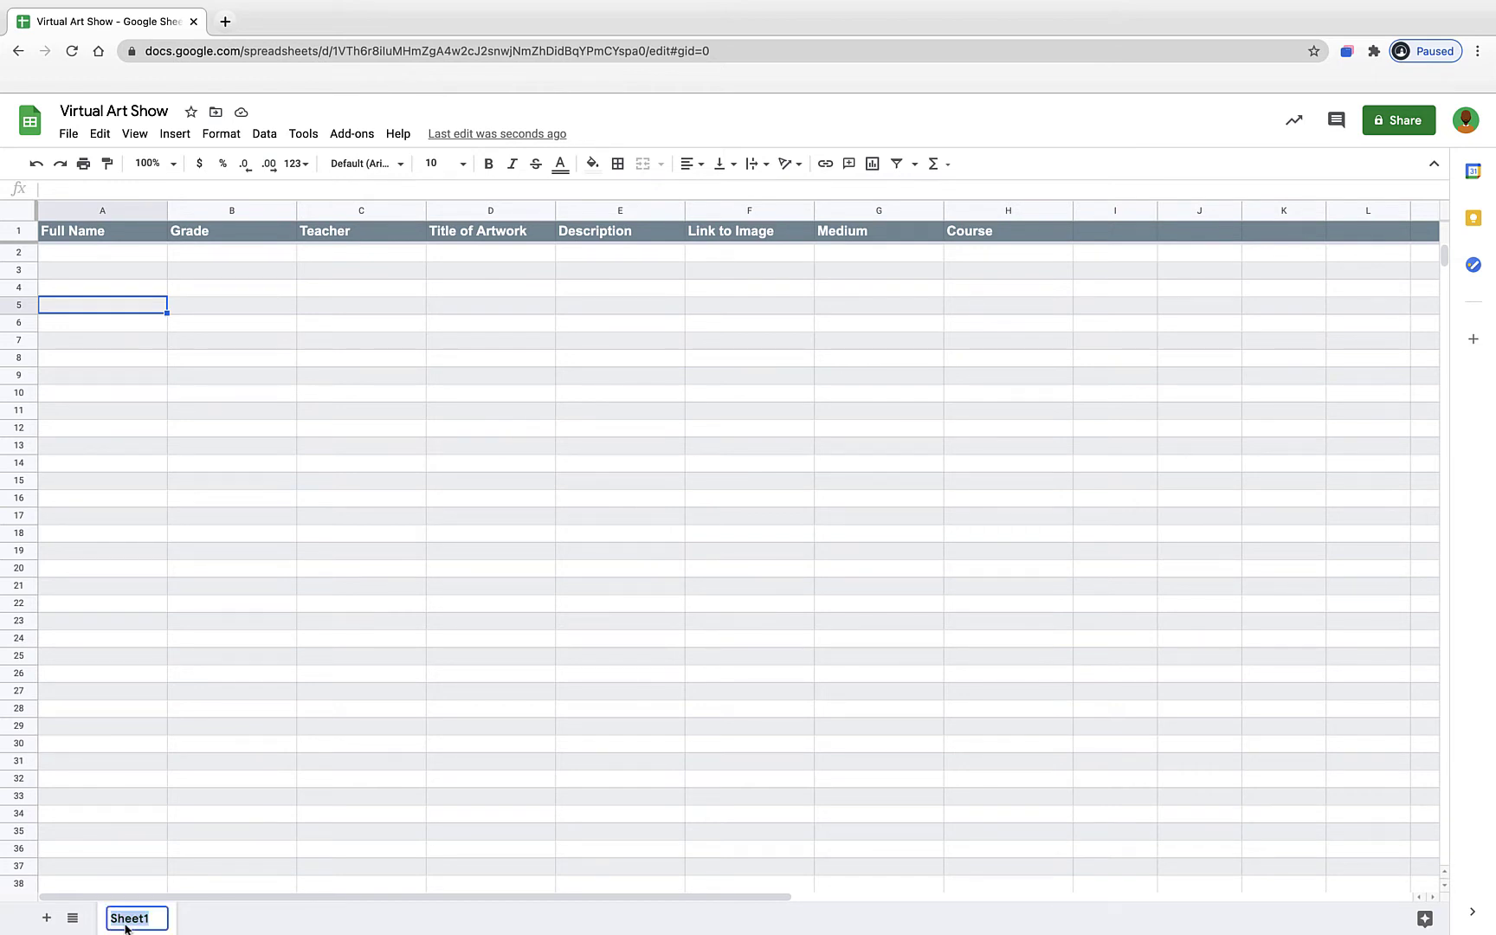
text(Submissions)
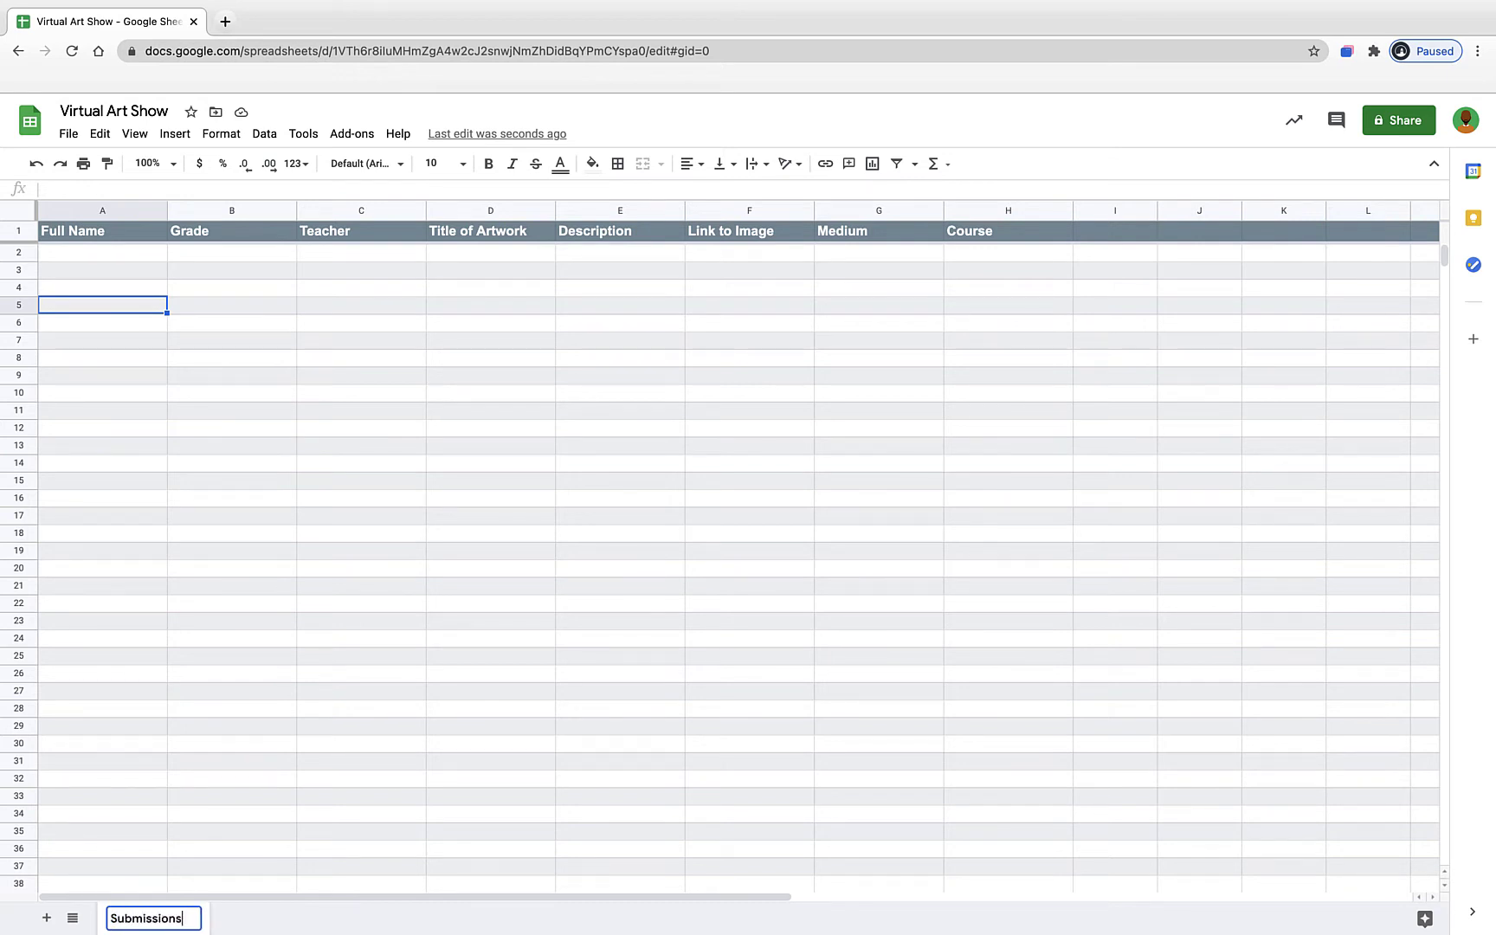
click(221, 833)
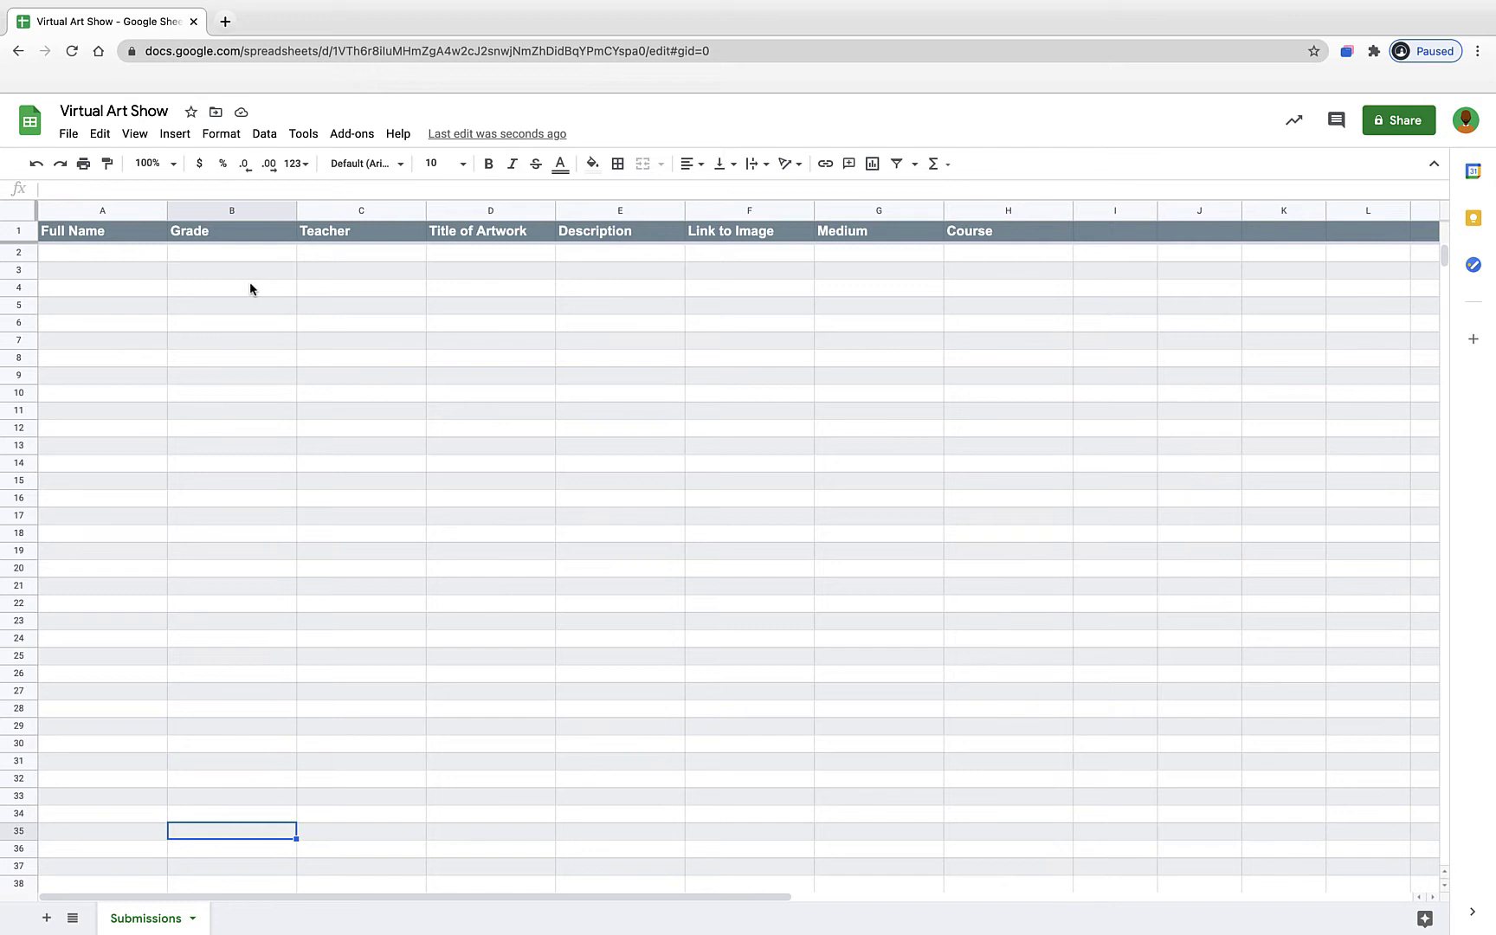
- Add a new sheet and name its tab 'Options'
click(46, 918)
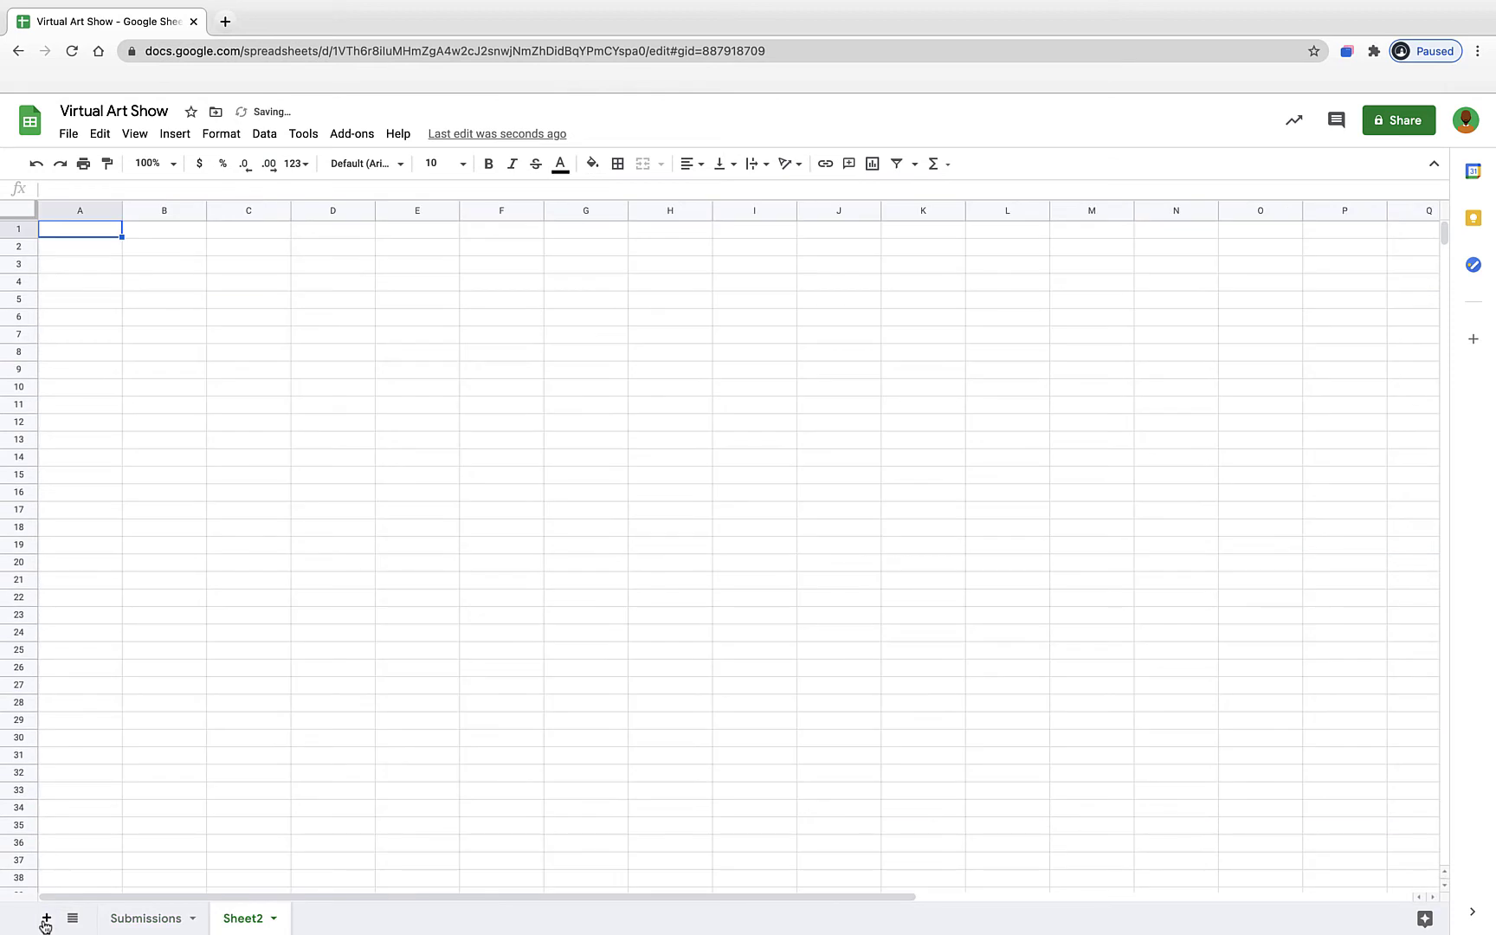
double_click(233, 919)
text(Options)
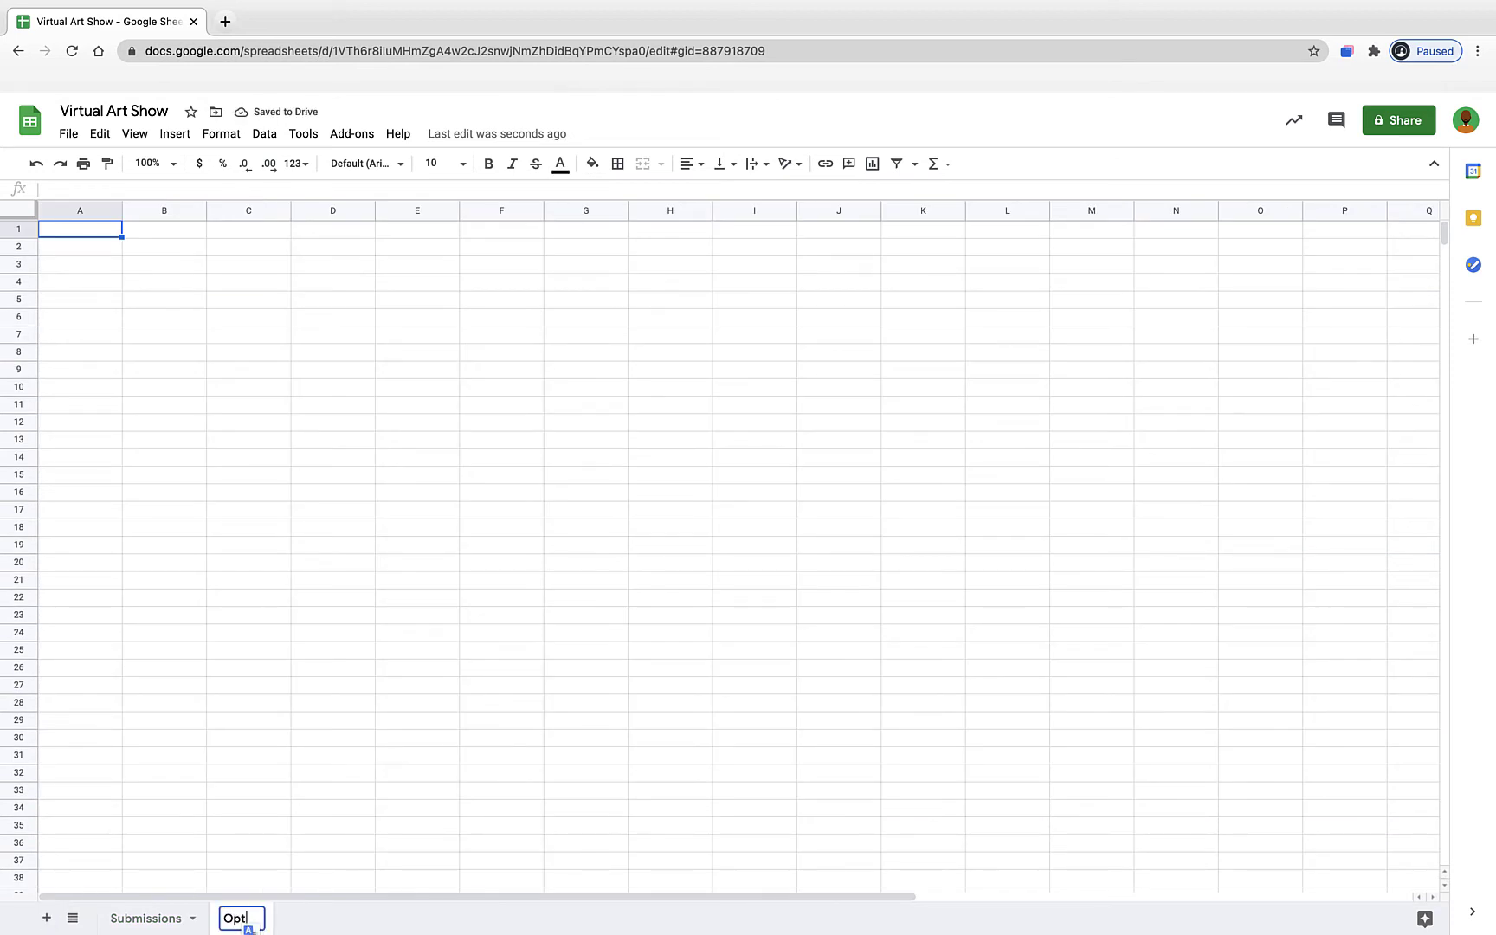
click(263, 633)
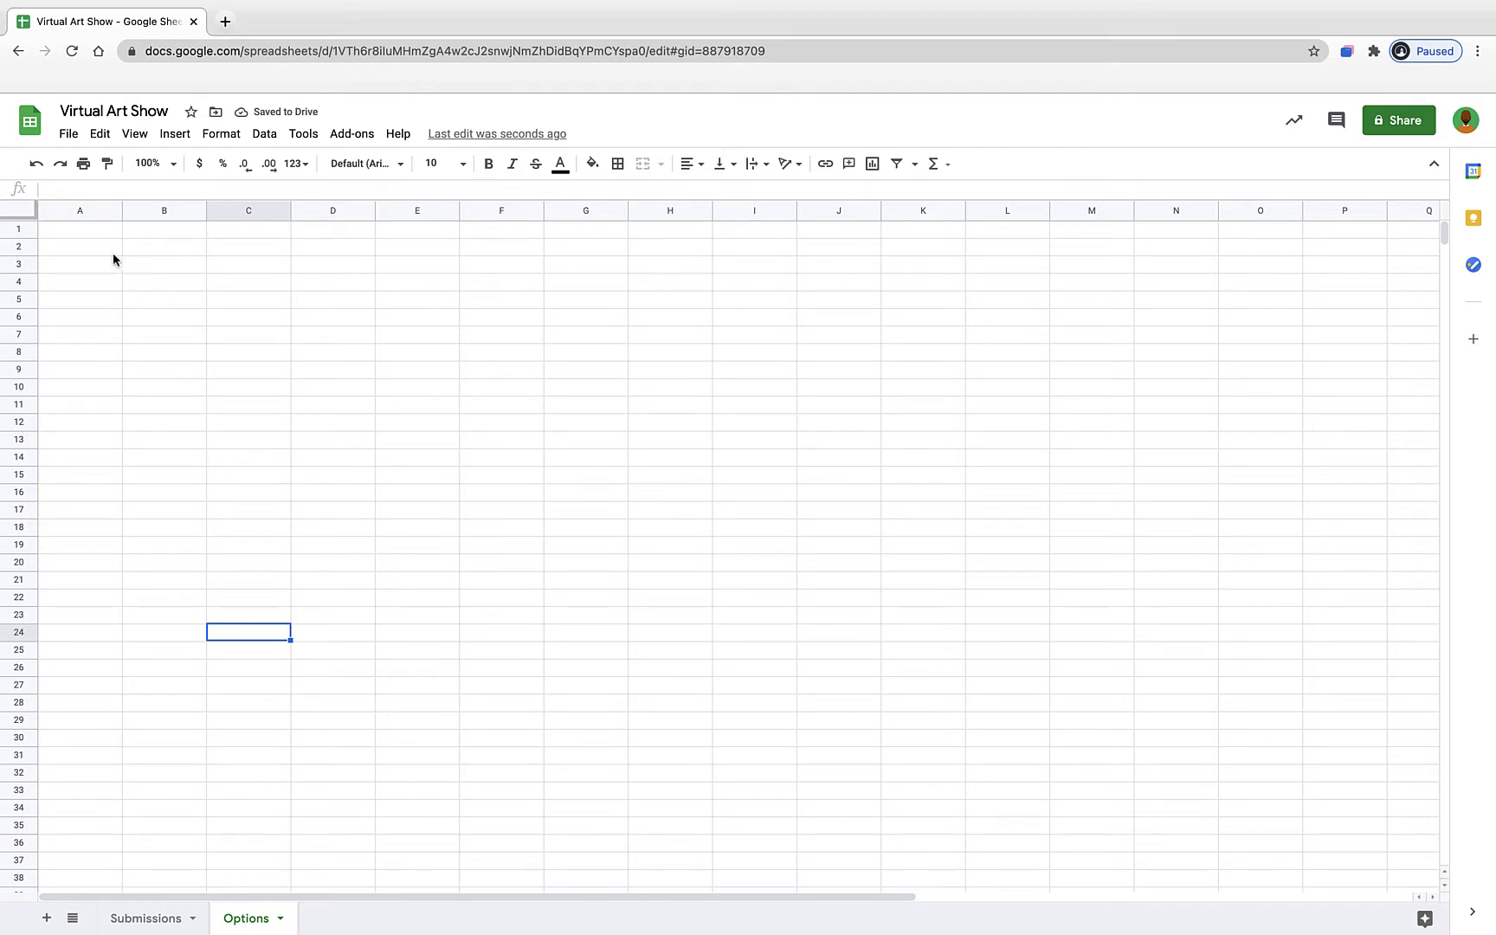
click(99, 234)
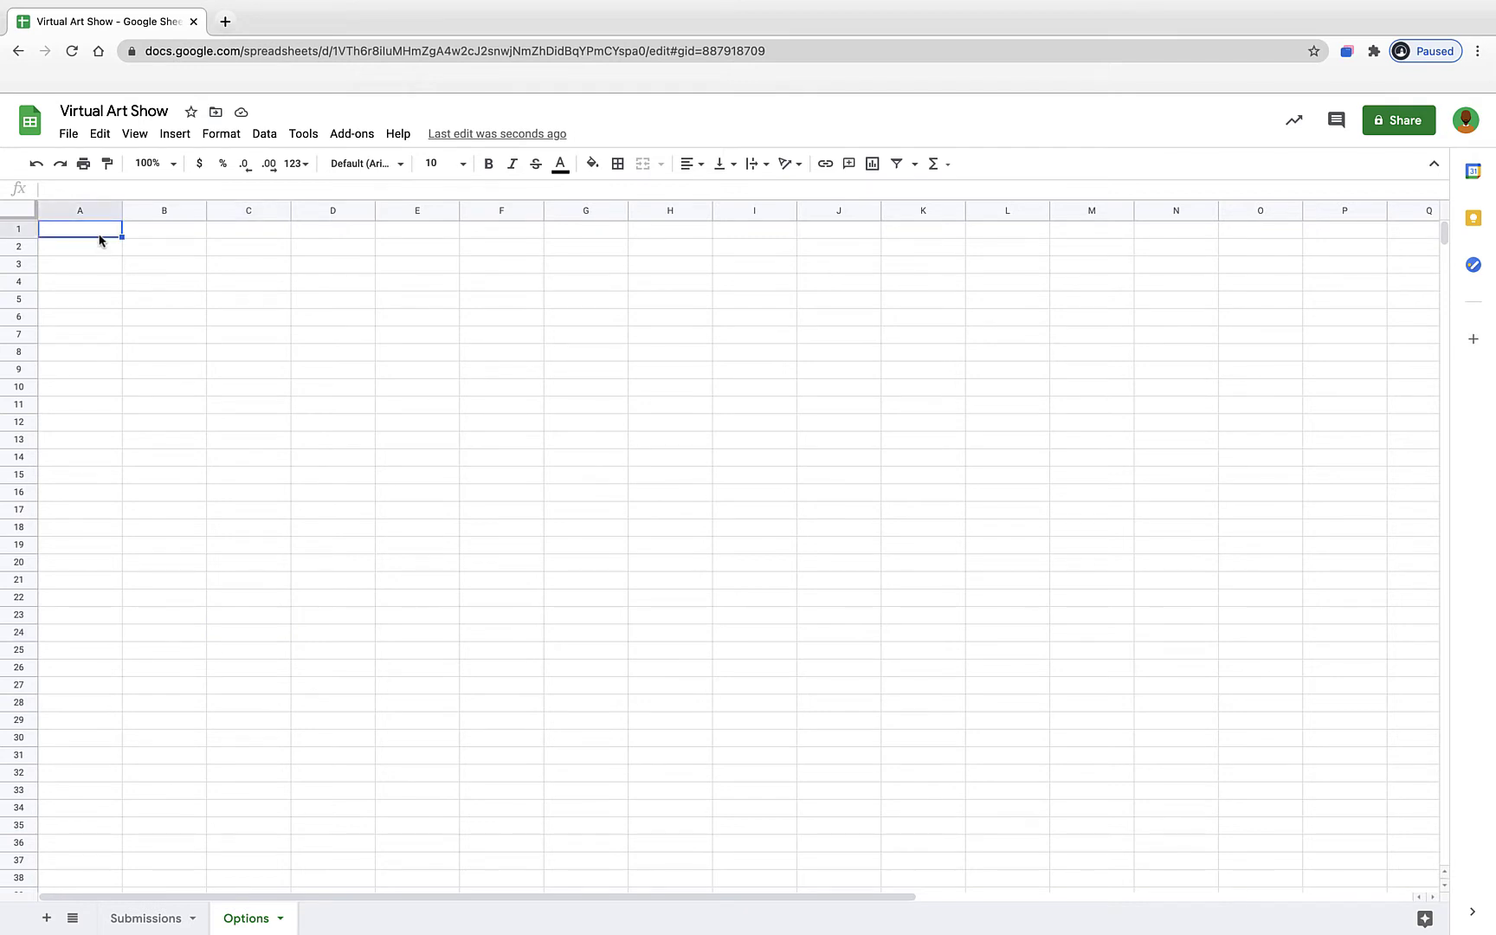
- On Options, enter Grade in A1 with 6, 7 and 8 below, then return to Submissions
text(Grade)
key(Return)
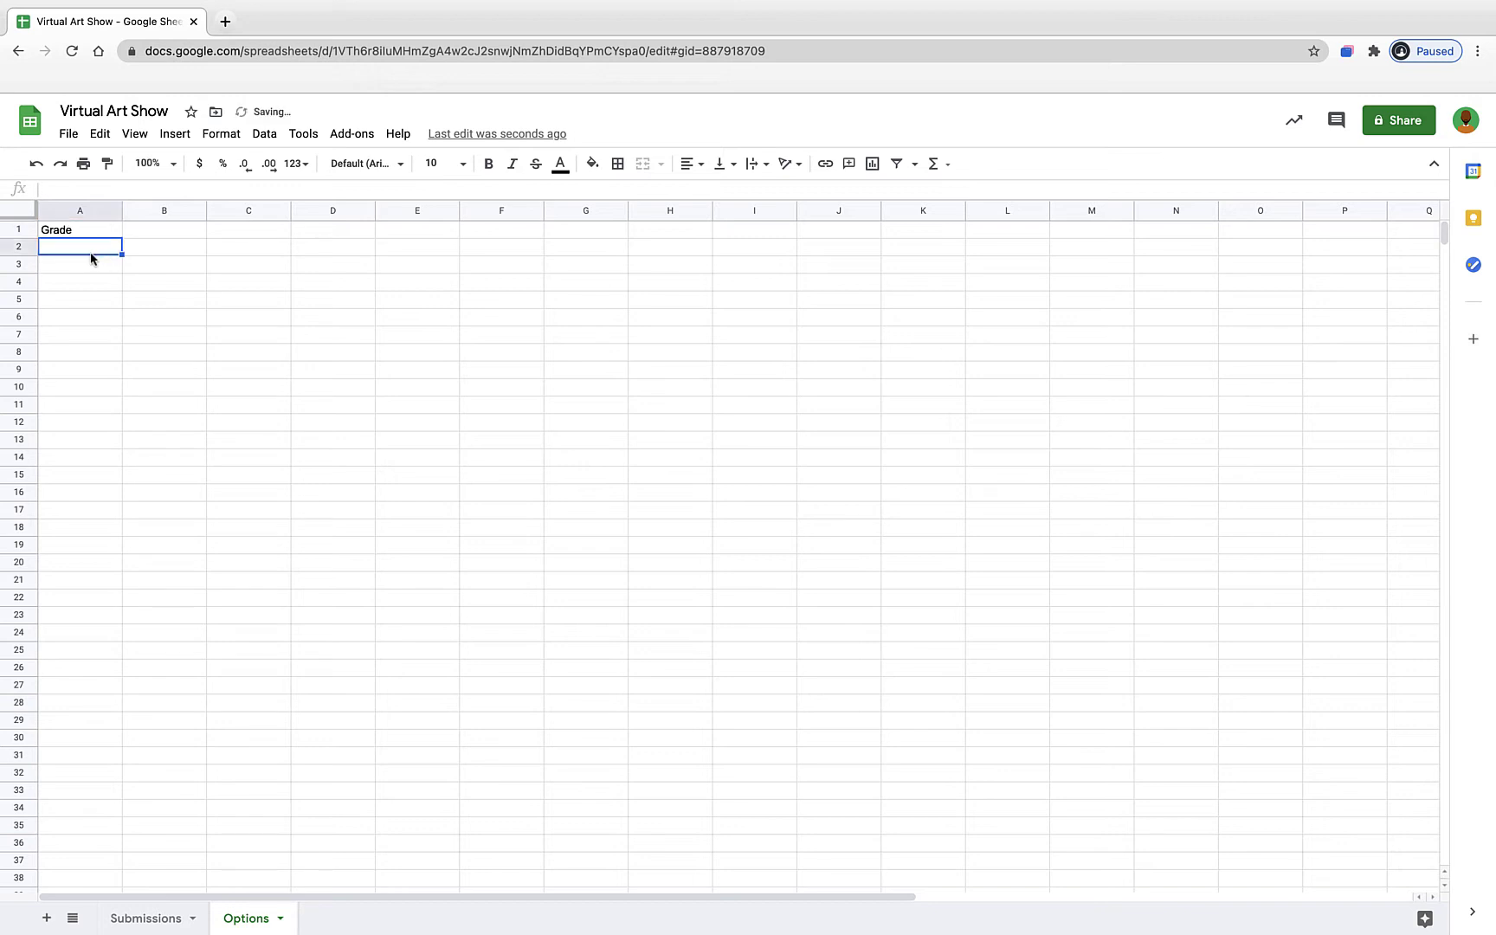
text(6)
key(Return)
text(7)
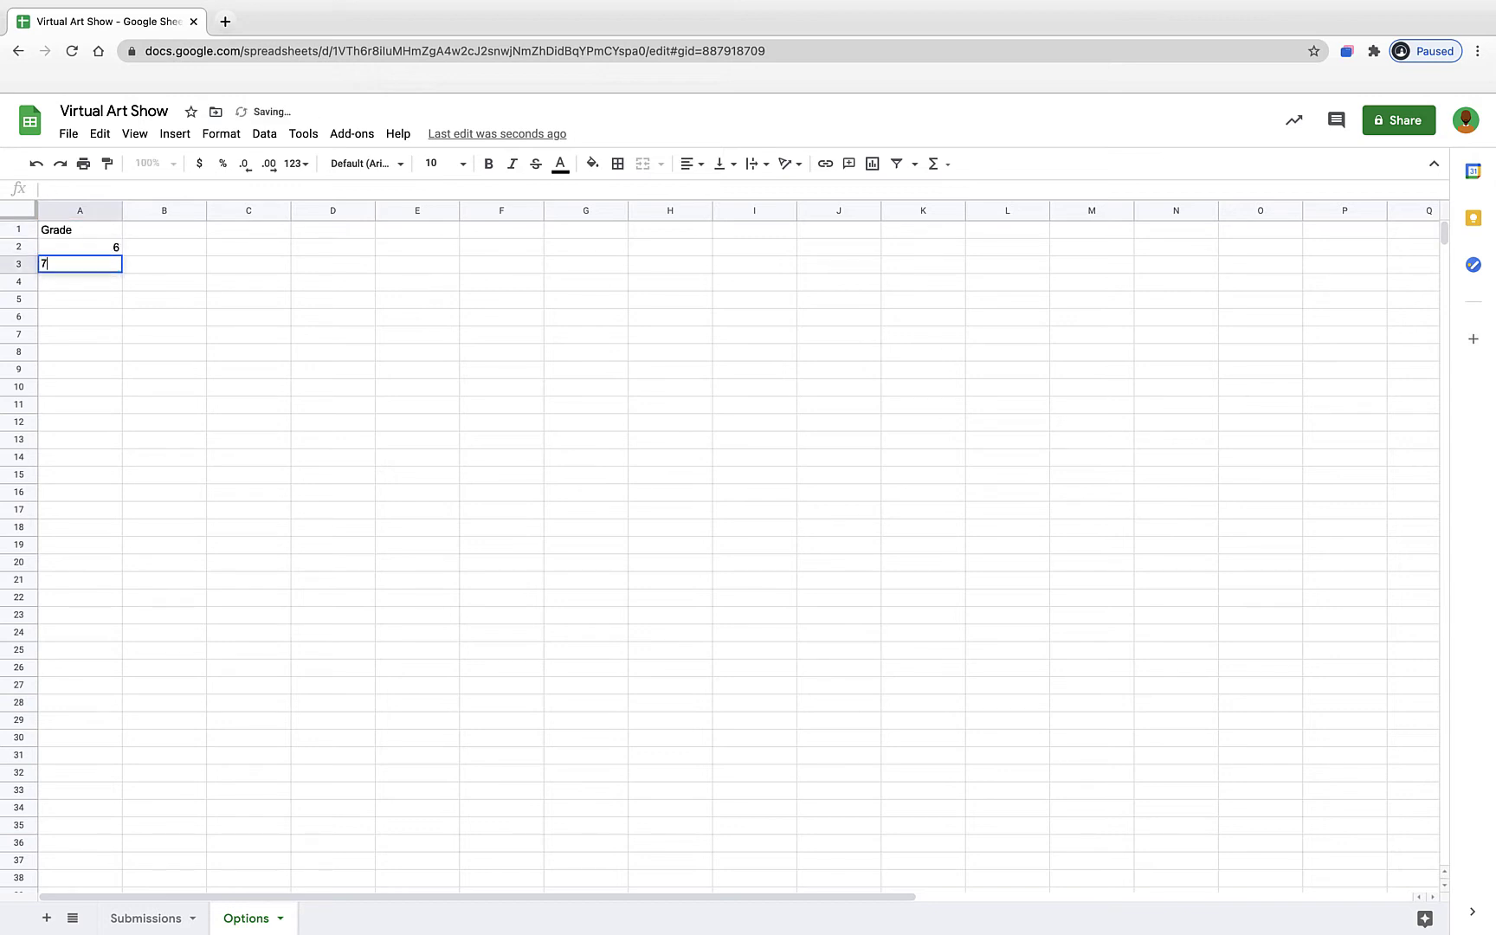
key(Return)
text(8)
key(Return)
click(220, 267)
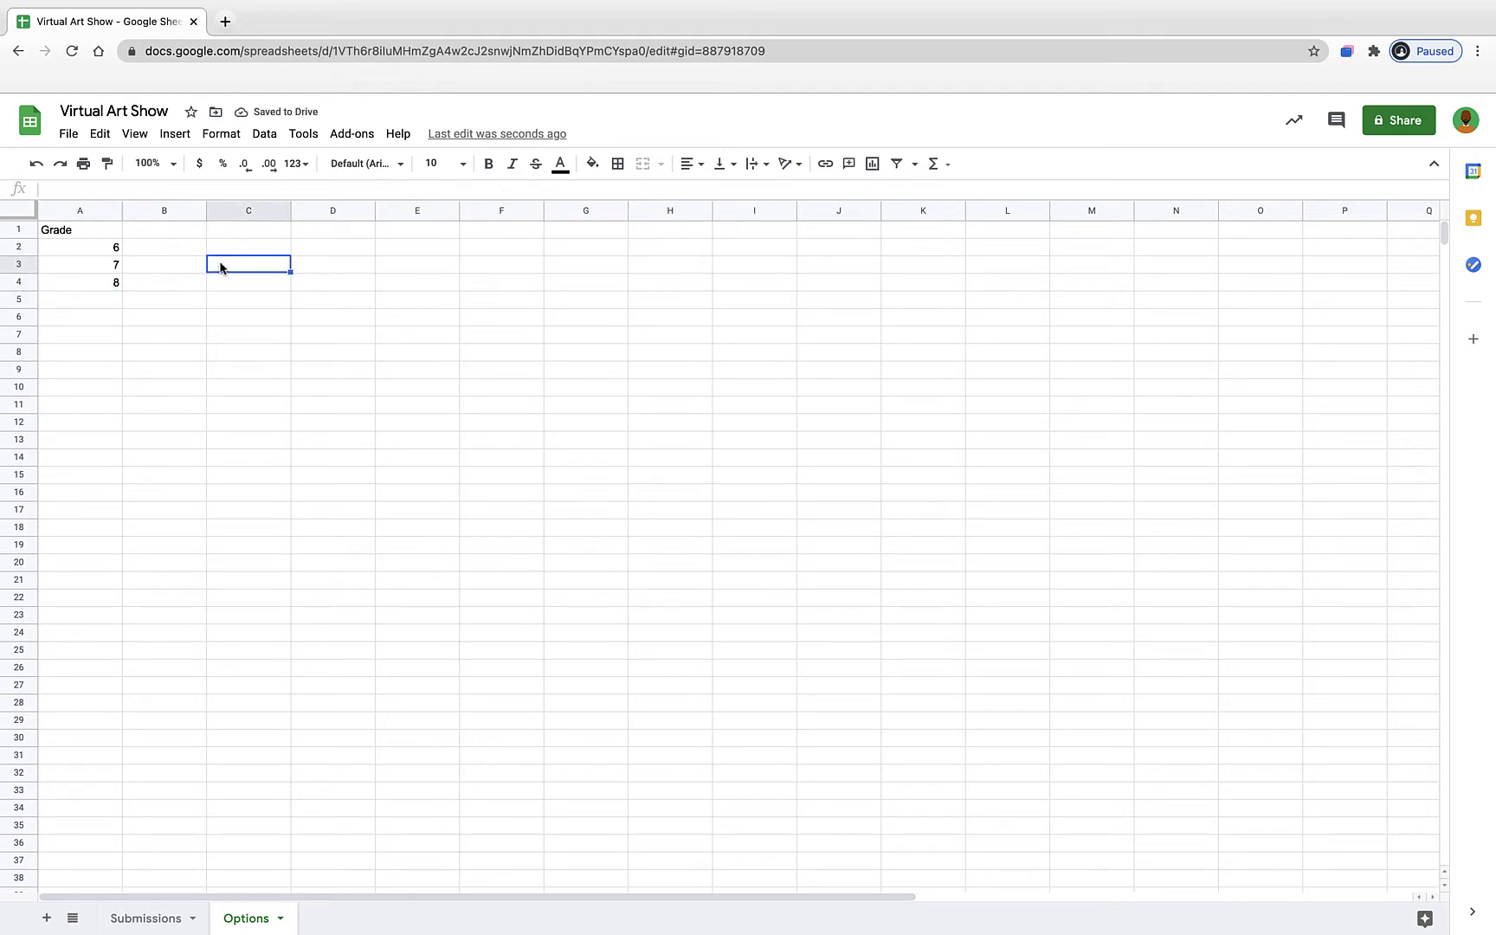
click(154, 919)
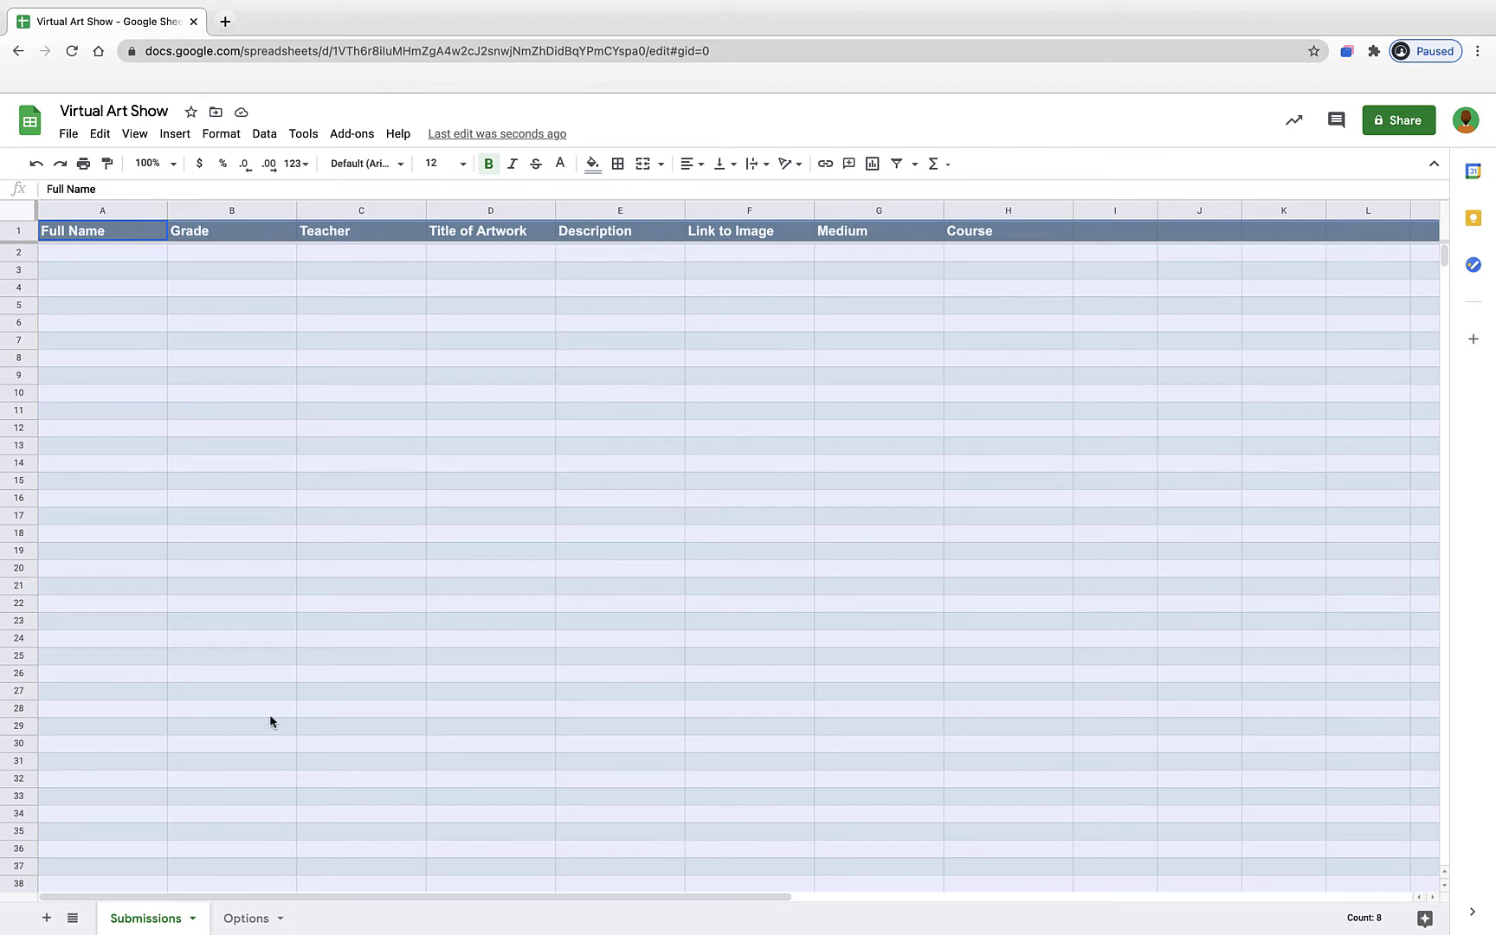
- On the Options sheet, enter Teacher in B1 and three teacher surnames in B2:B4
click(247, 917)
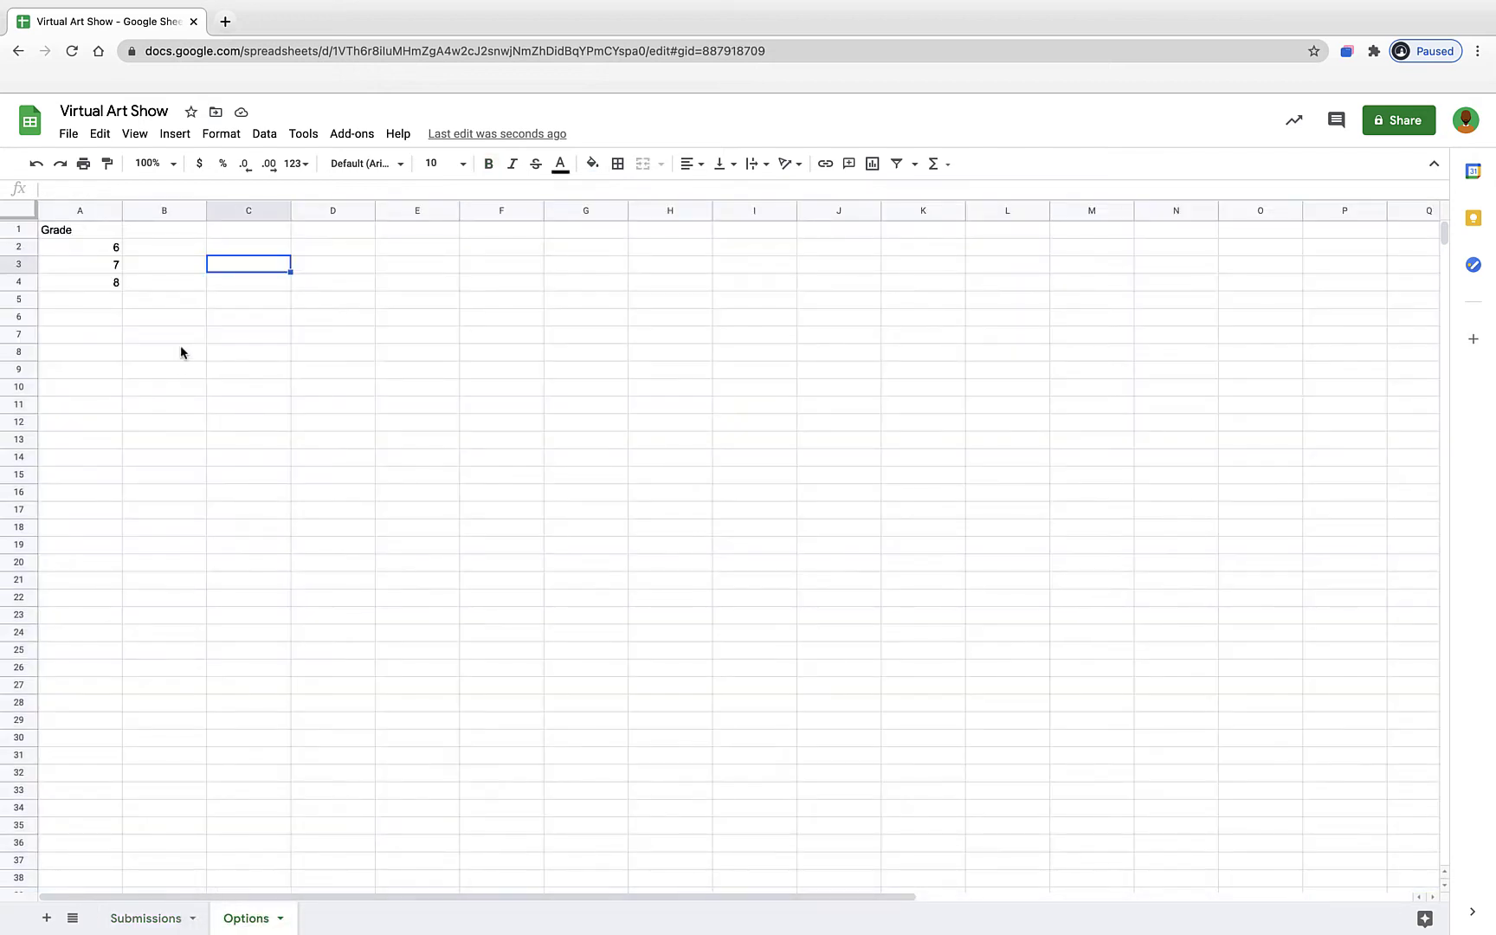
click(173, 235)
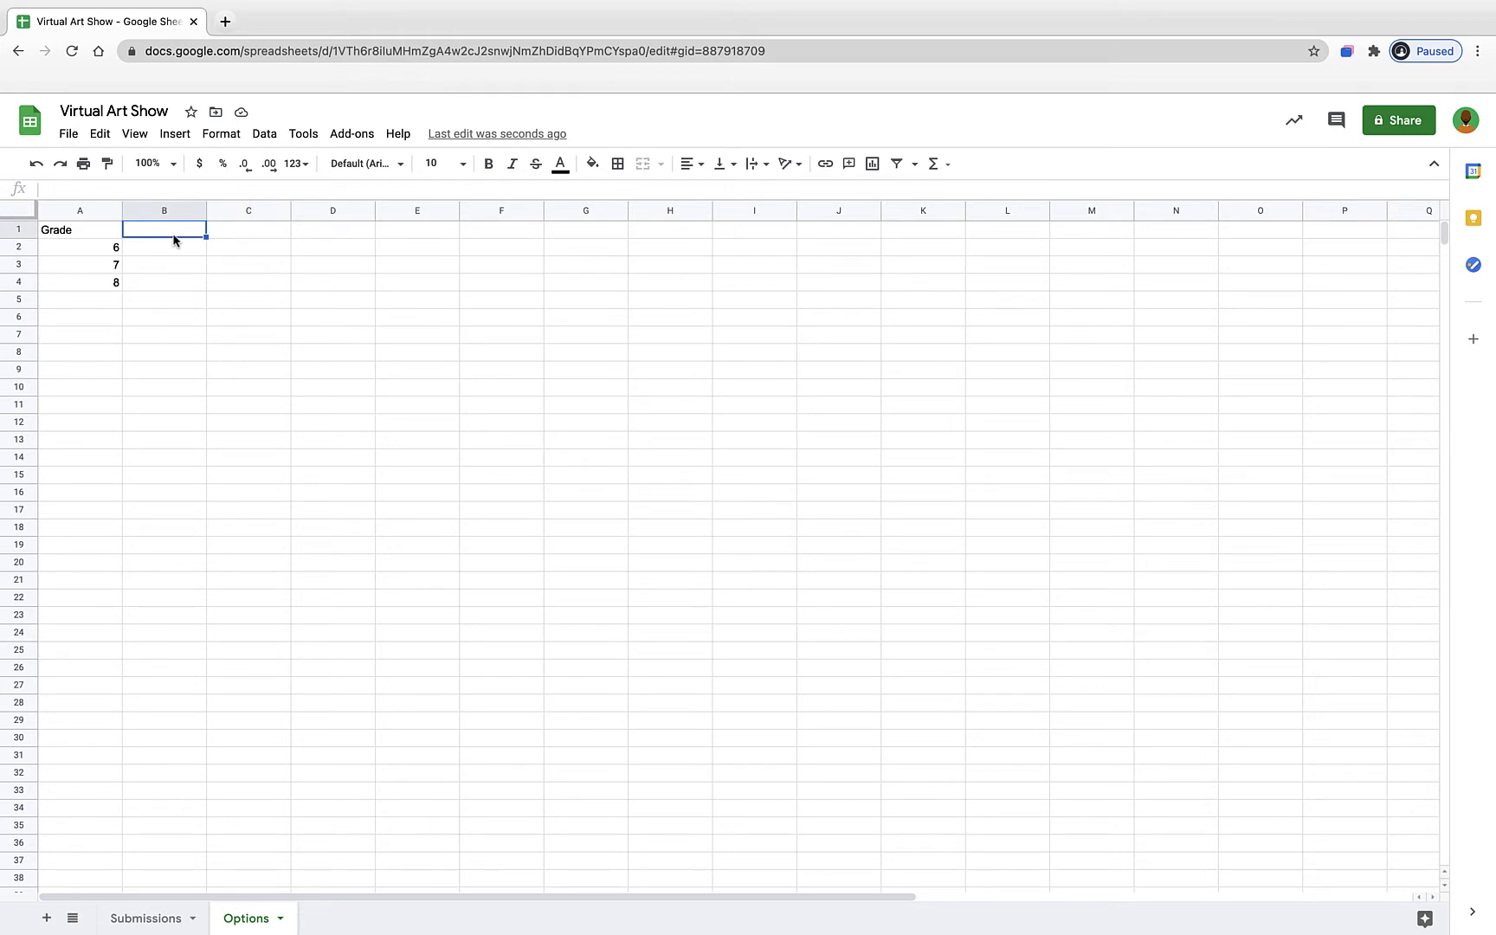
text(Teacher)
key(Return)
text(Jones)
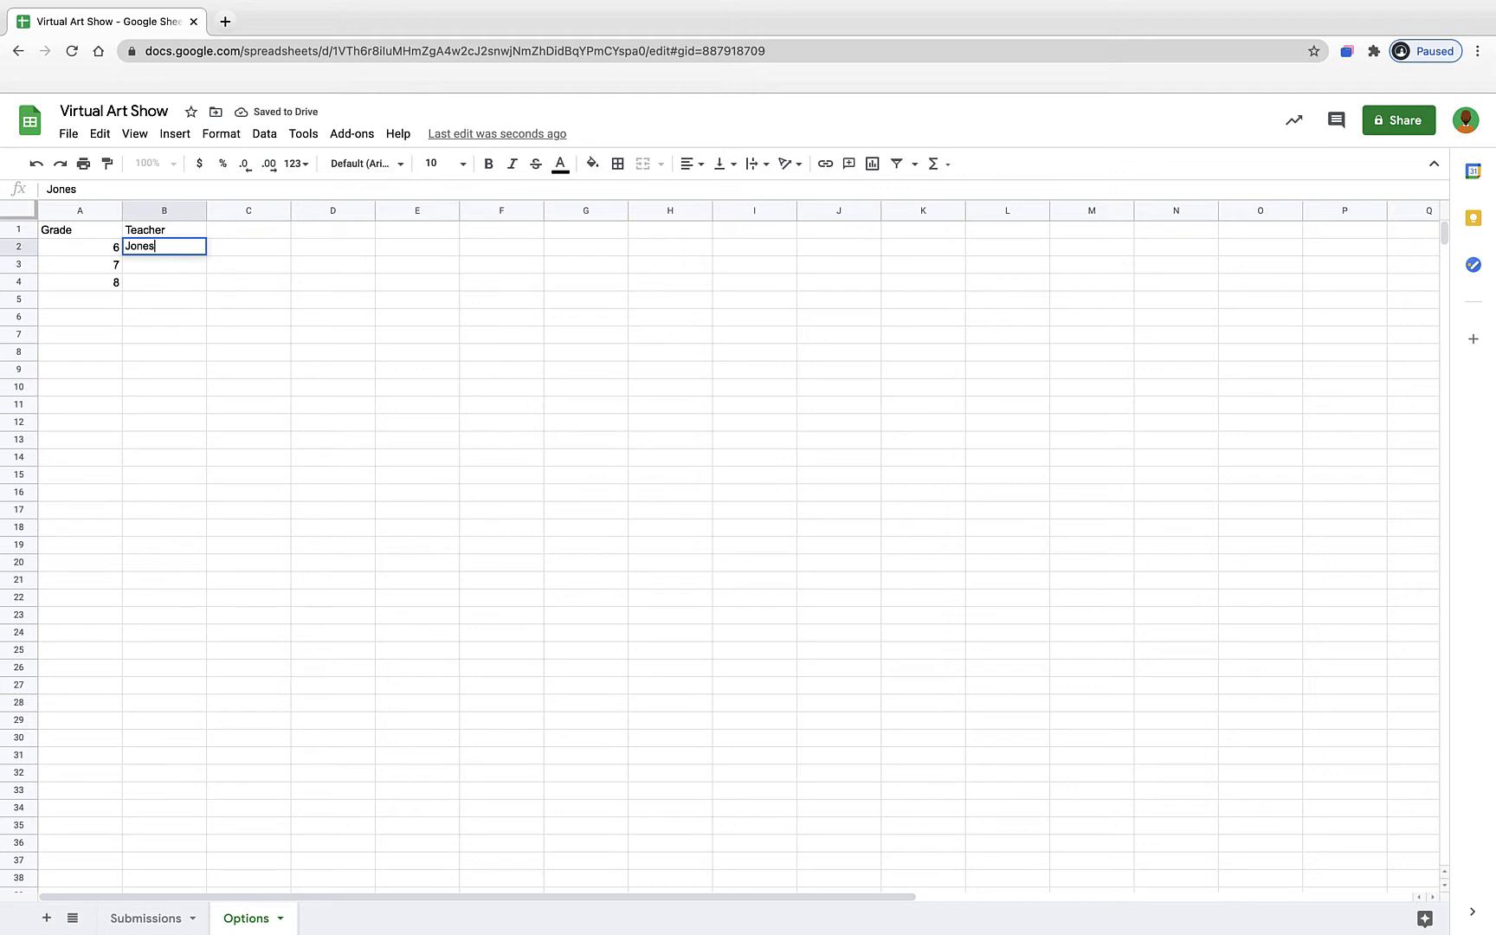
key(Return)
text(Smith)
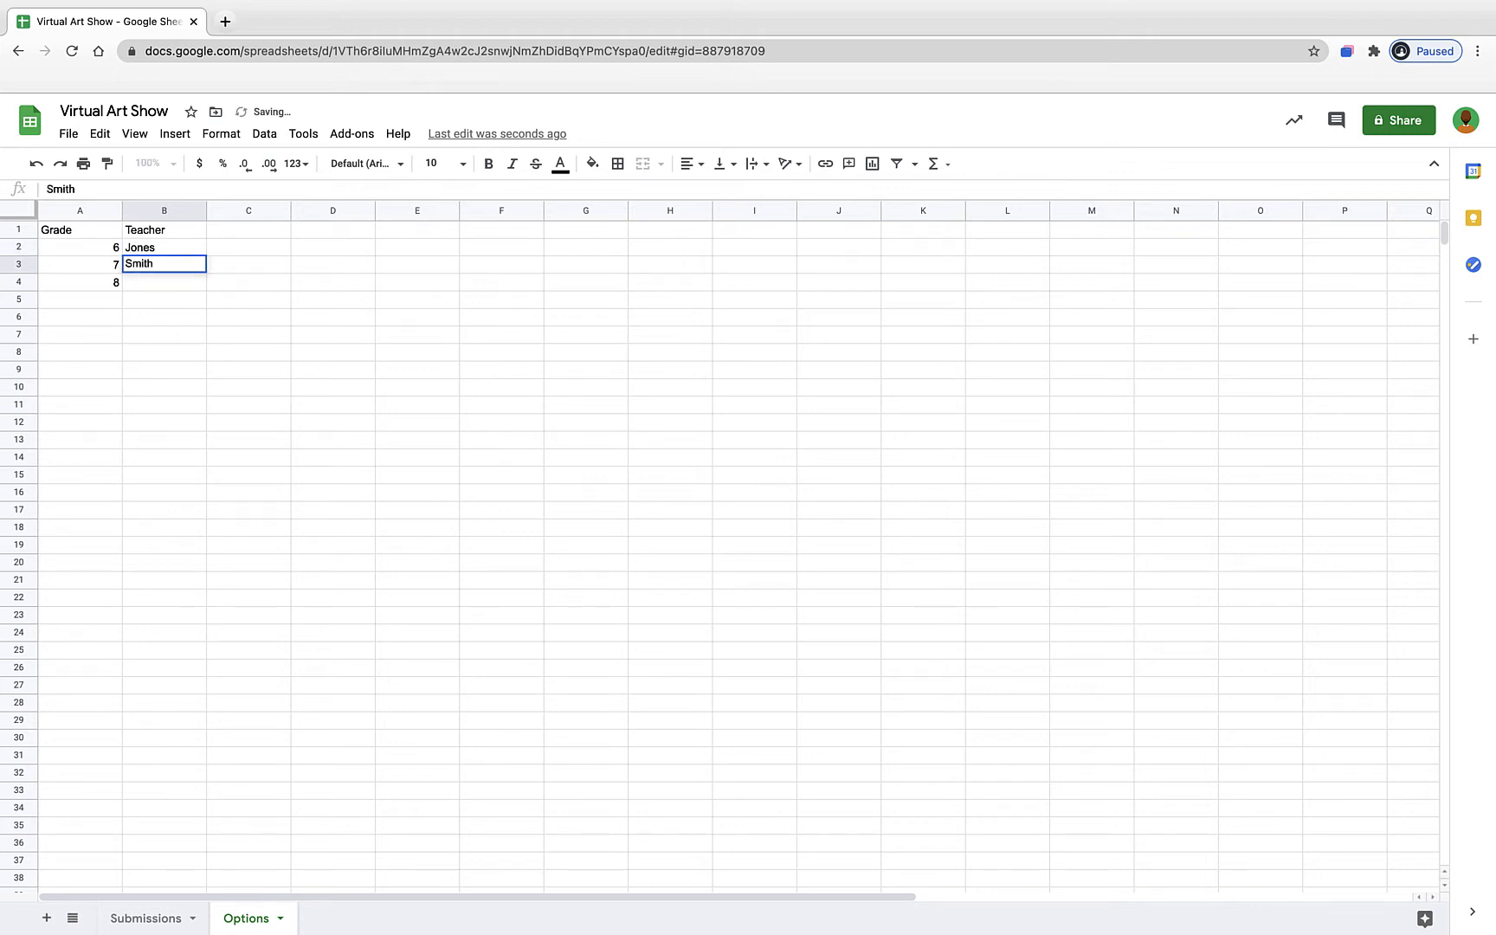
key(Return)
text(Sanders)
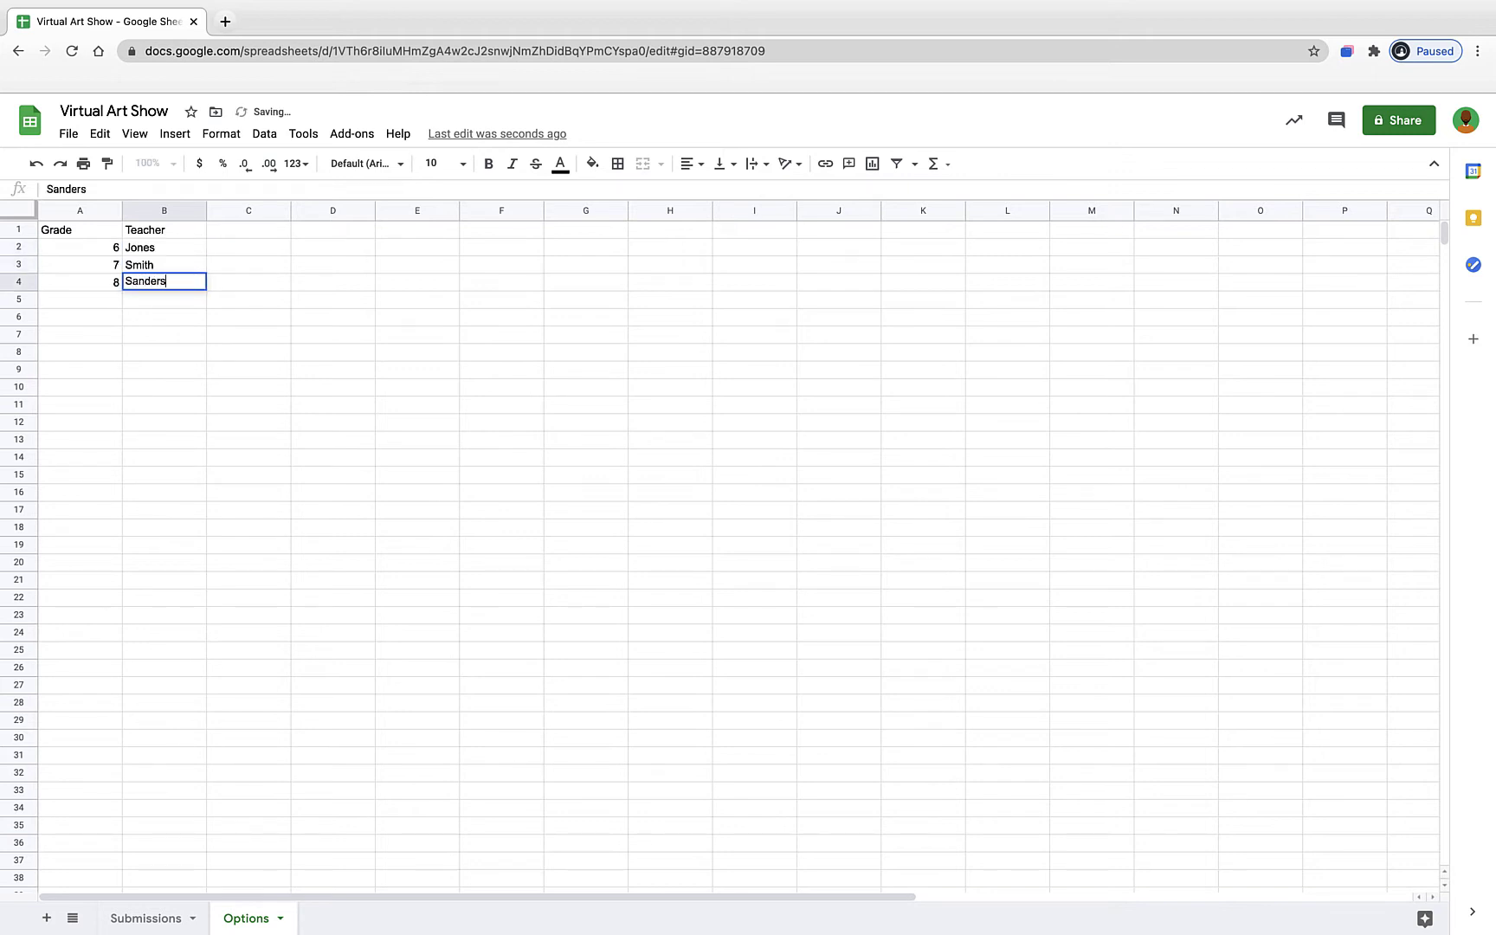
key(Return)
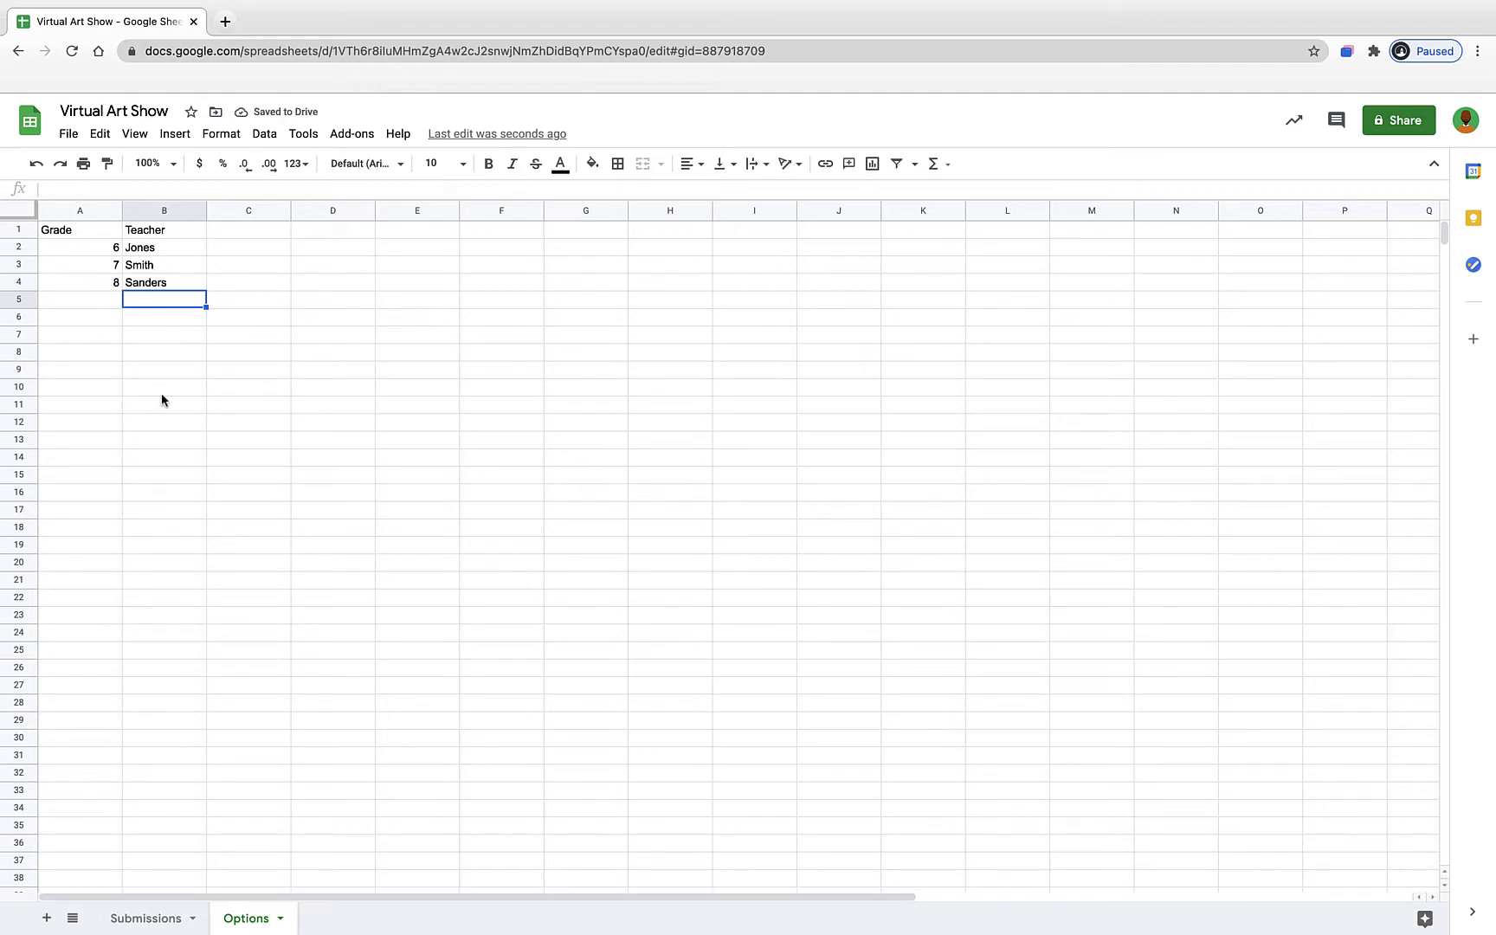
- Review the Grade and Teacher columns by selecting their cells, then return to Submissions
click(157, 211)
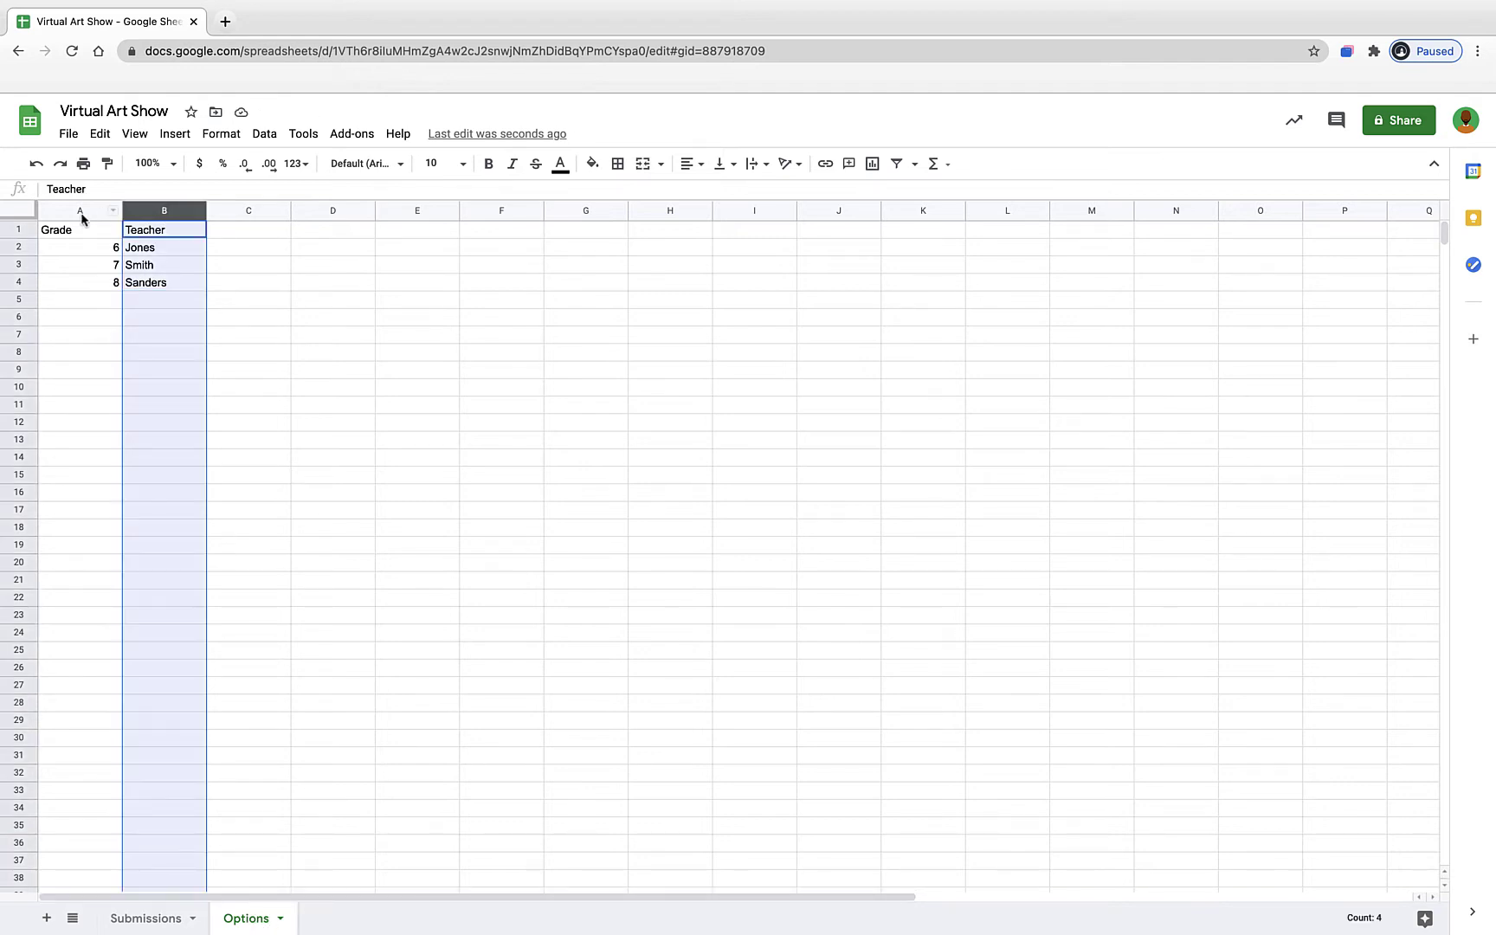
click(81, 214)
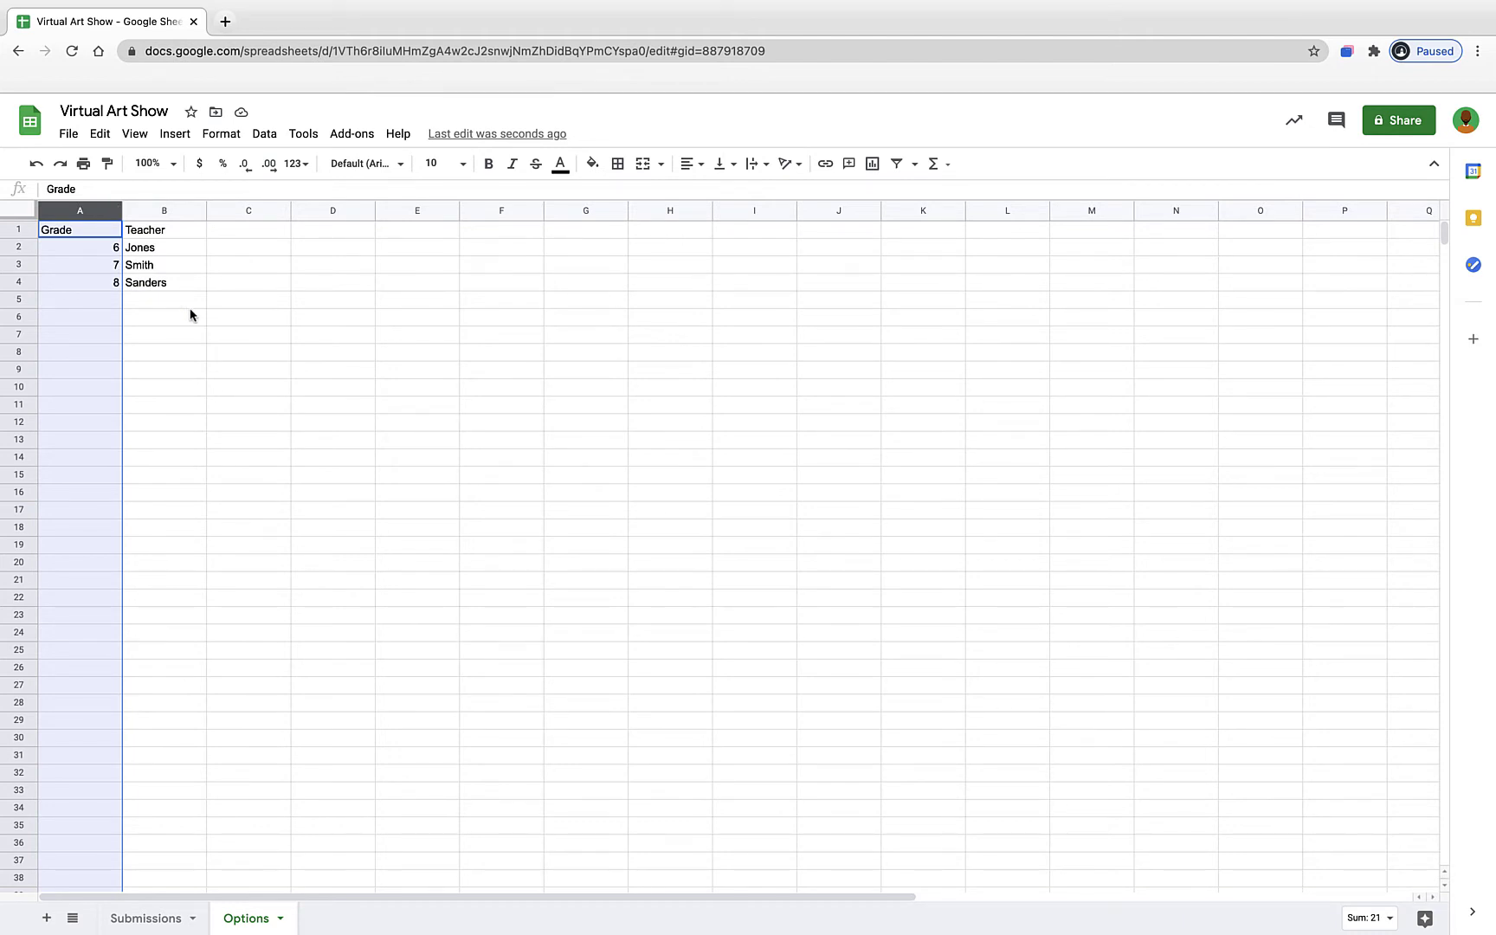
click(143, 305)
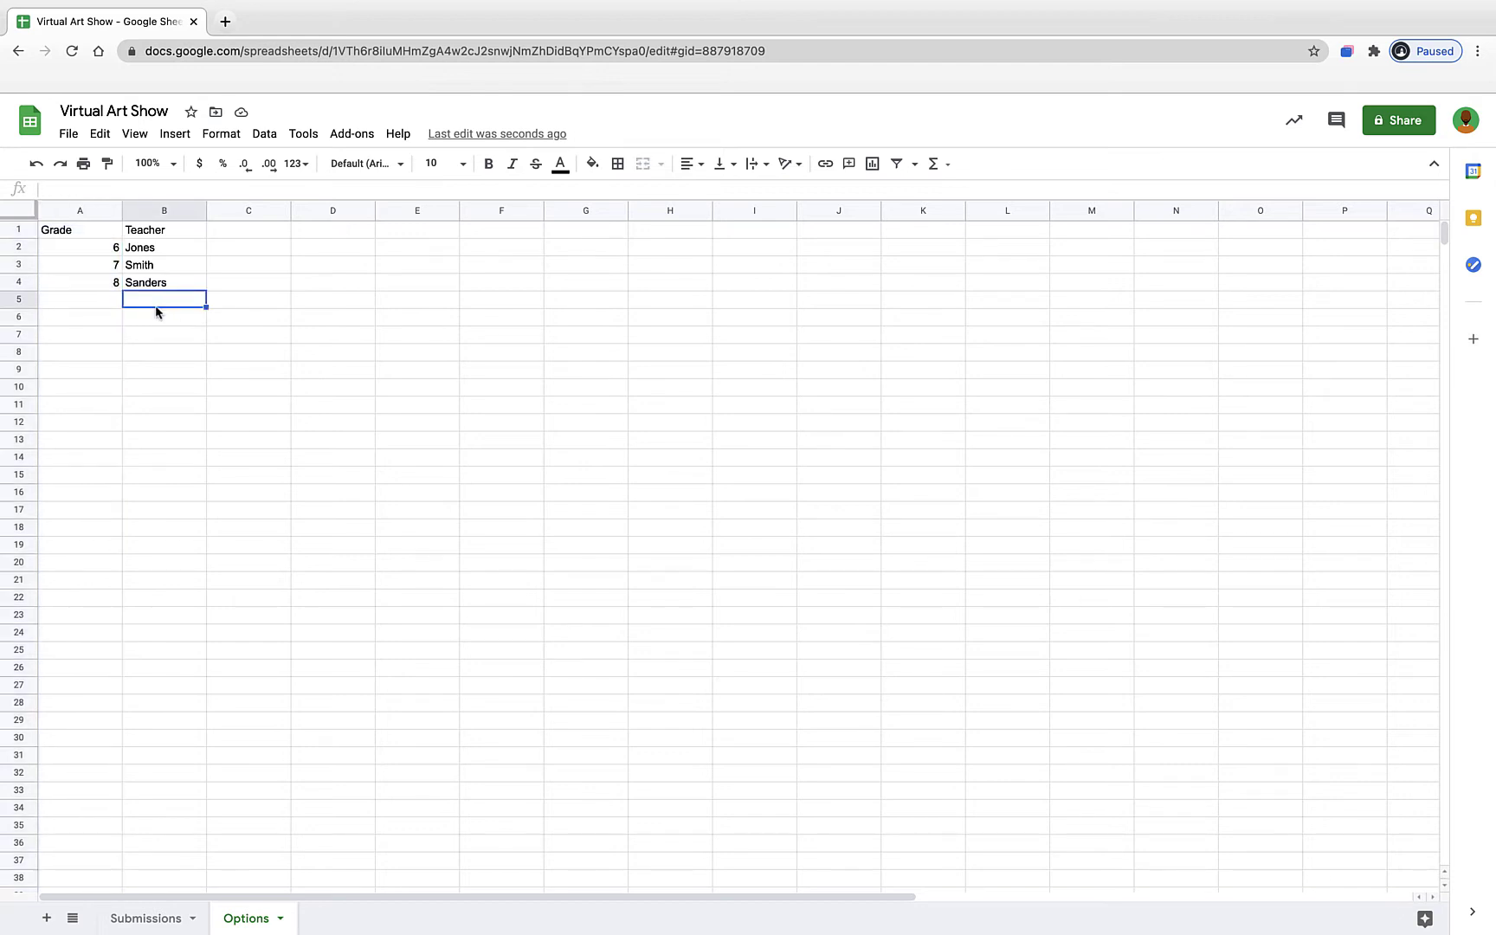
click(154, 292)
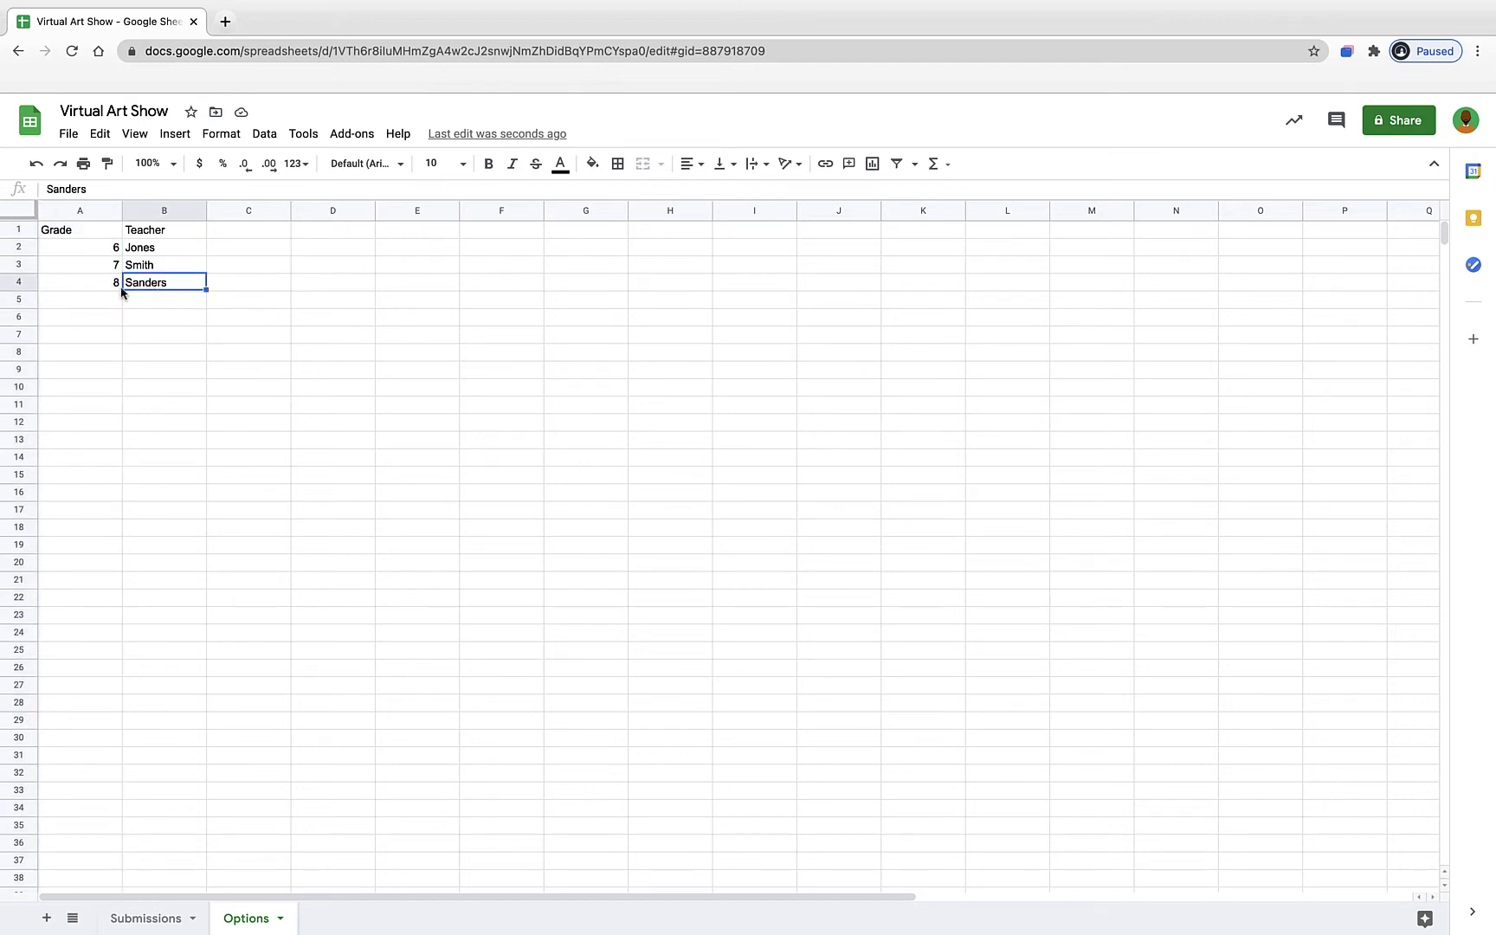
click(107, 287)
click(158, 271)
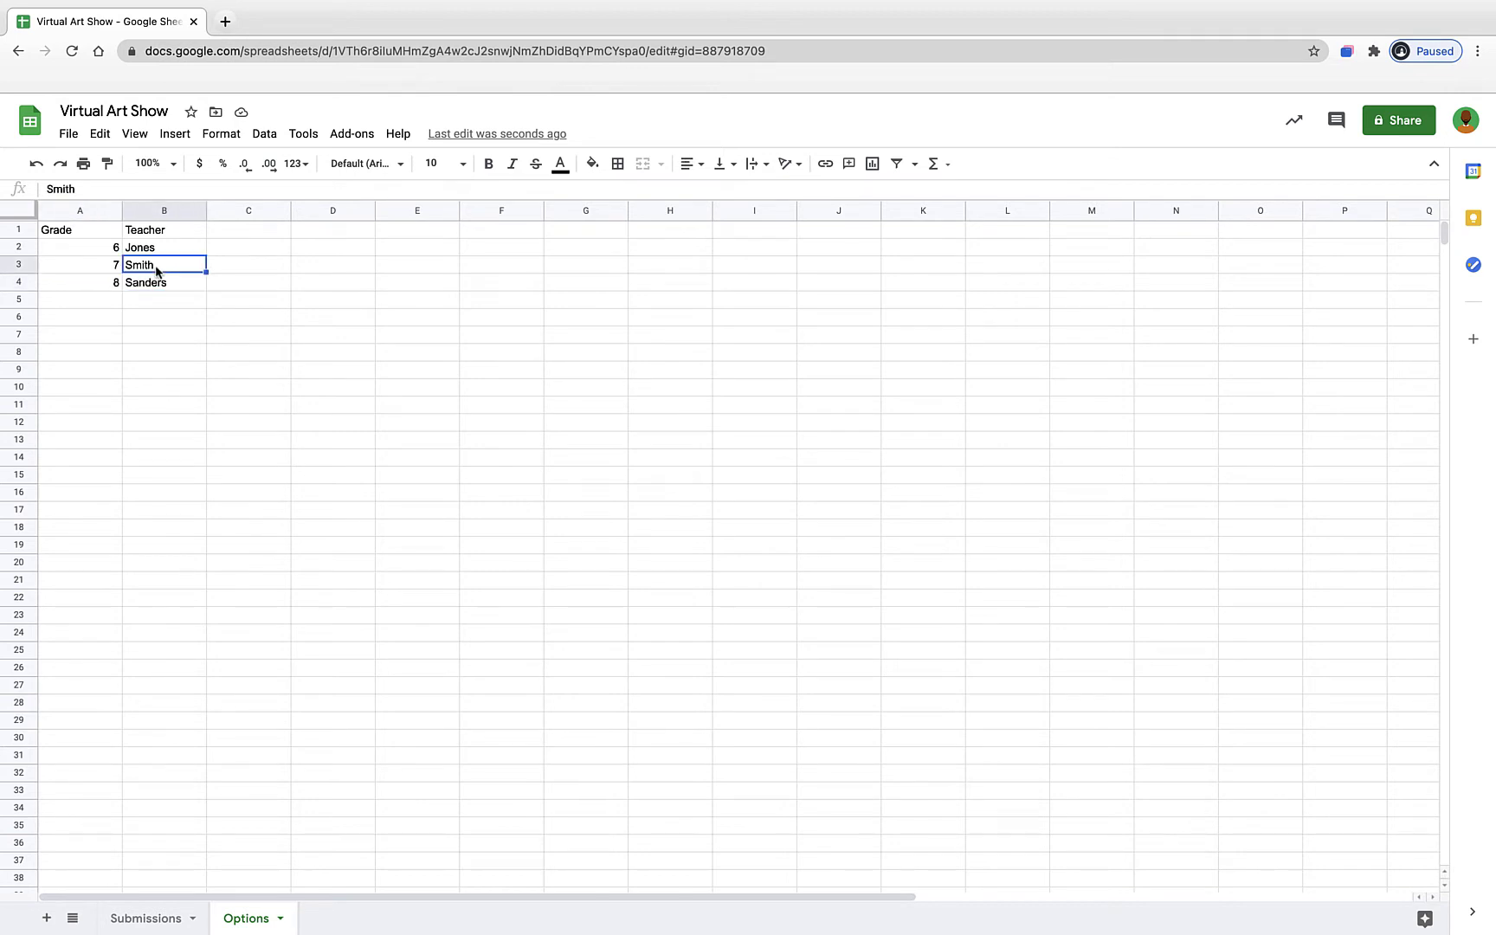
click(111, 271)
click(161, 208)
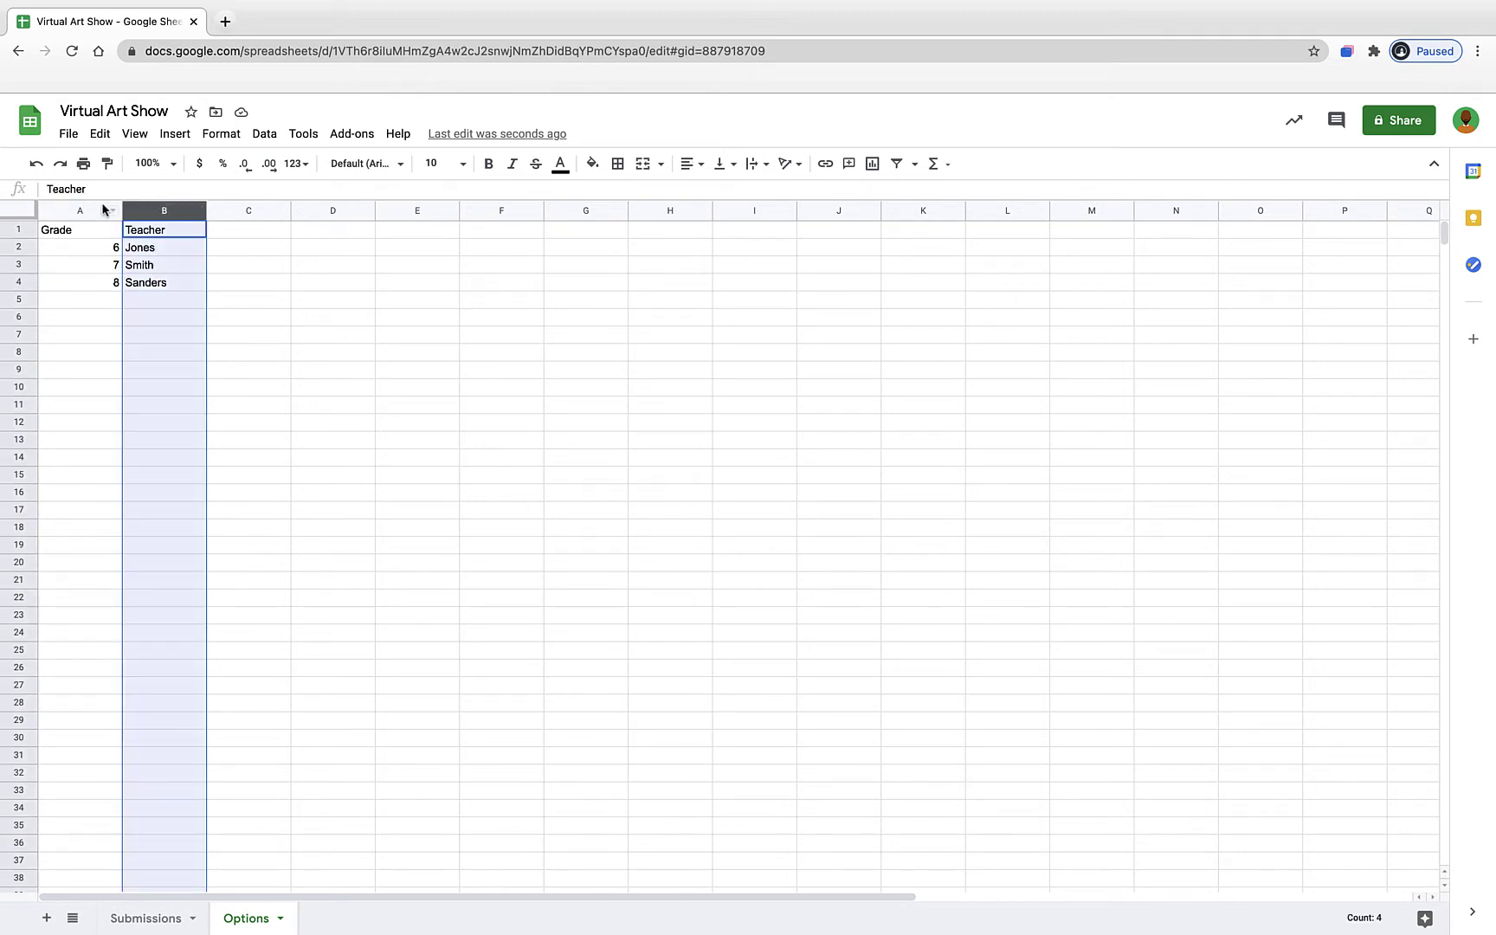
click(105, 211)
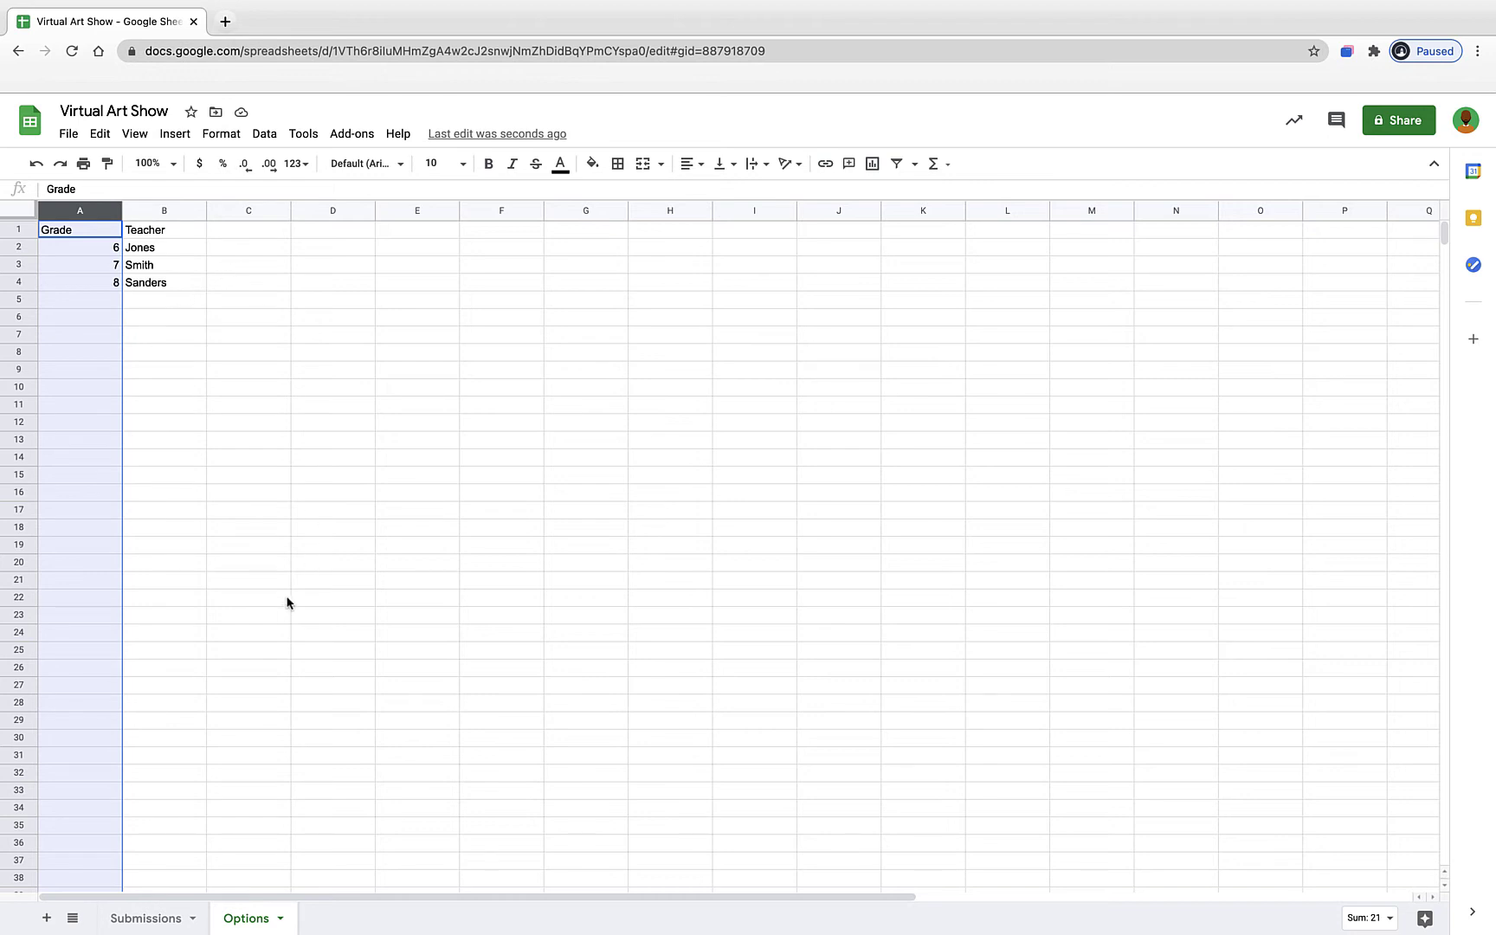
click(146, 917)
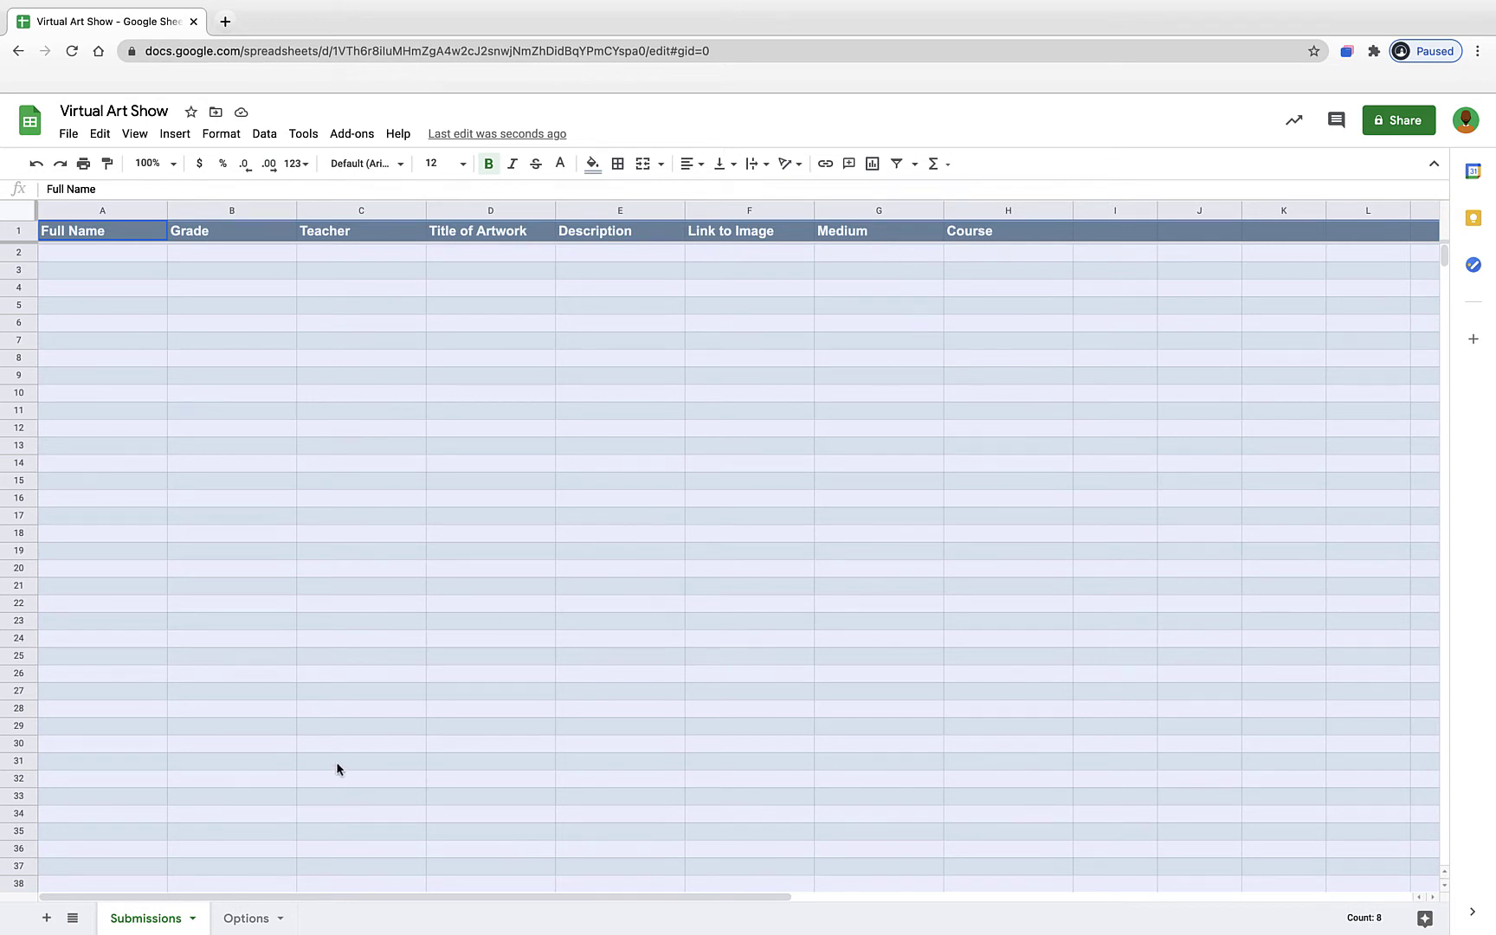
- On the Options sheet, enter a Medium list in column C: Paint, Charcoal, Pencil, Marker, Clay, Other
click(238, 918)
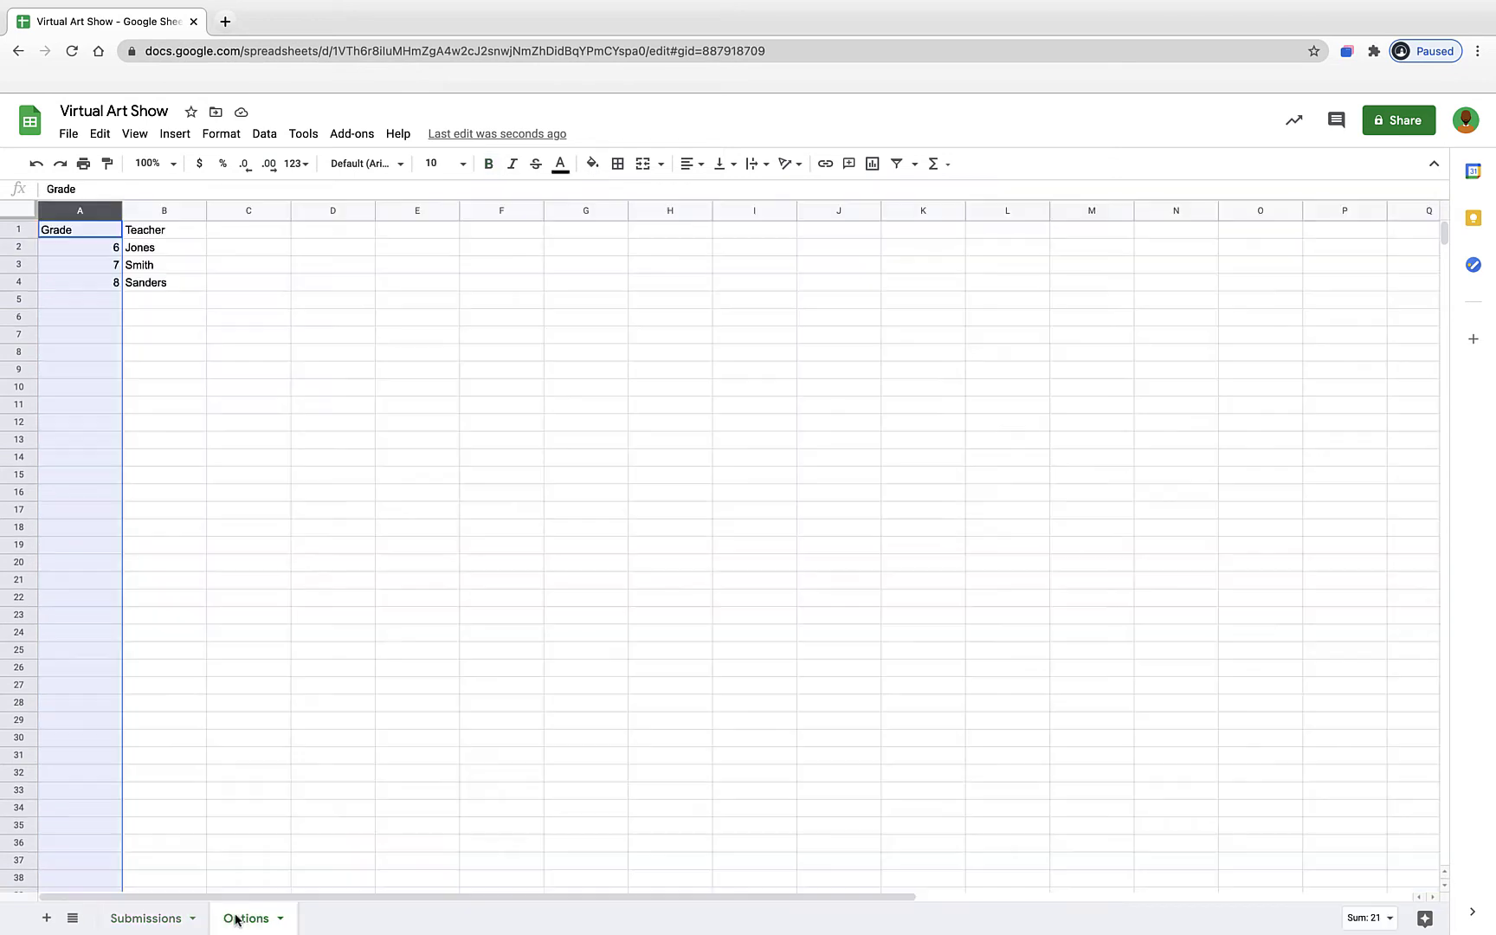
click(257, 230)
text(Mediu)
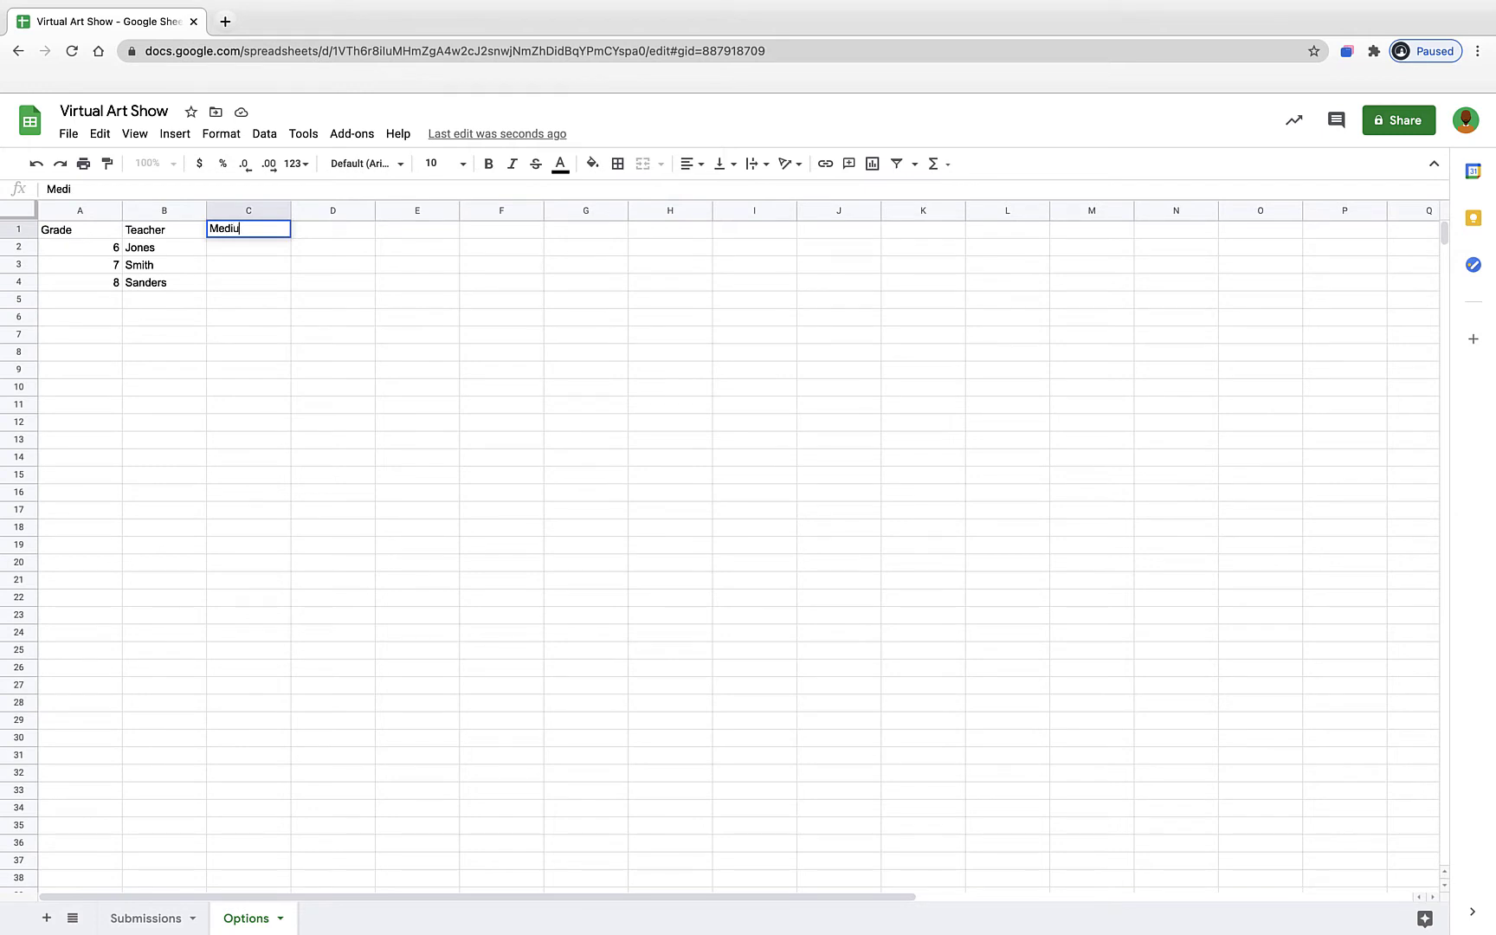
text(m)
key(Return)
text(Paint)
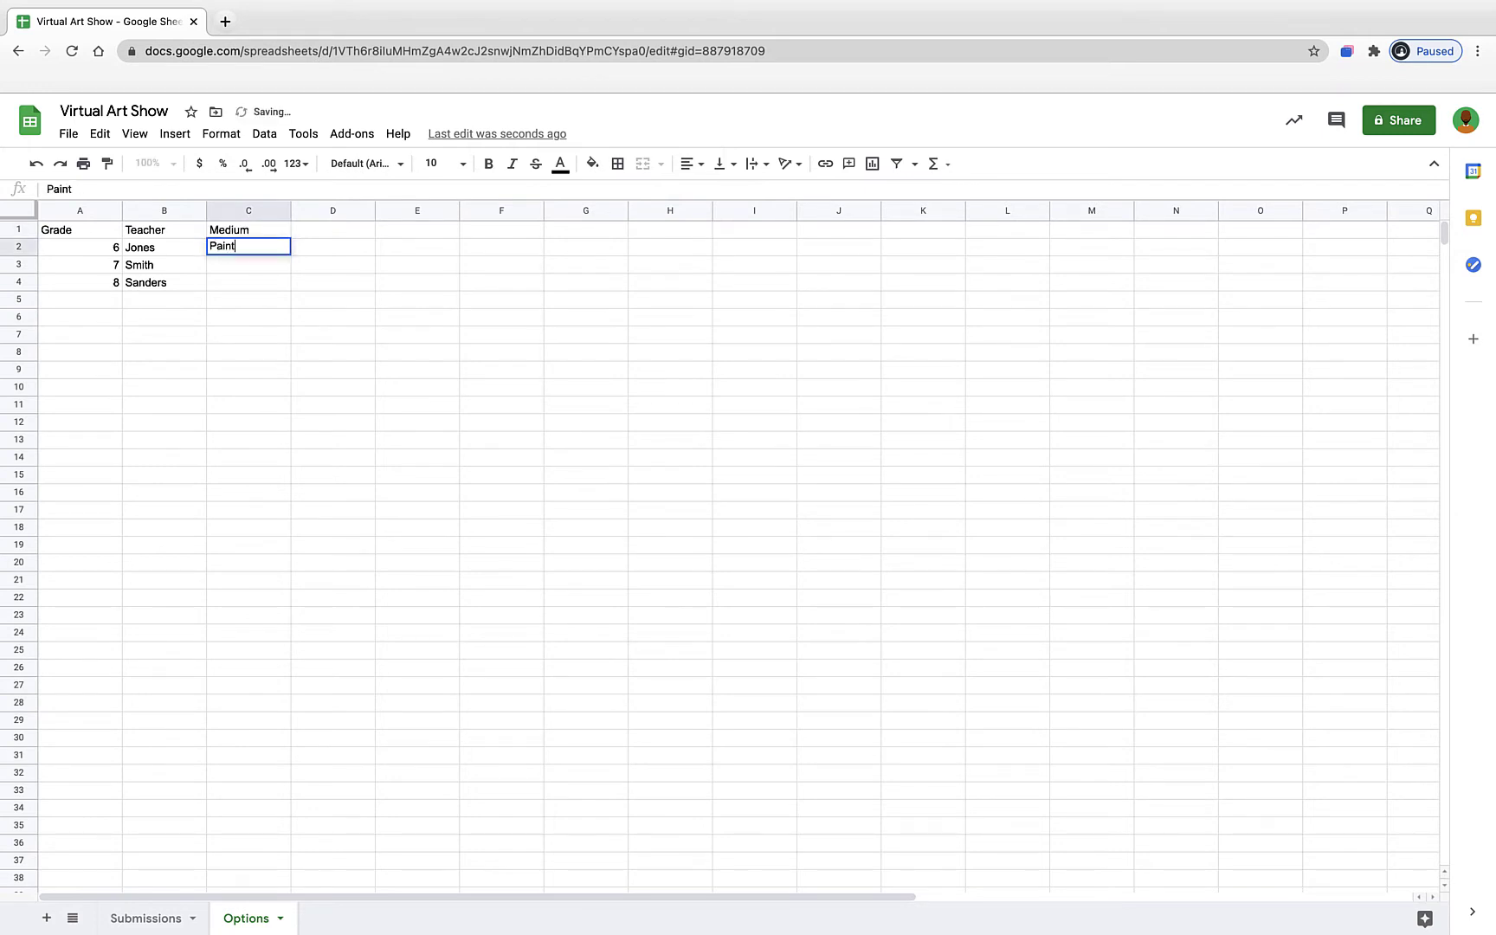
key(Return)
text(Charcoal)
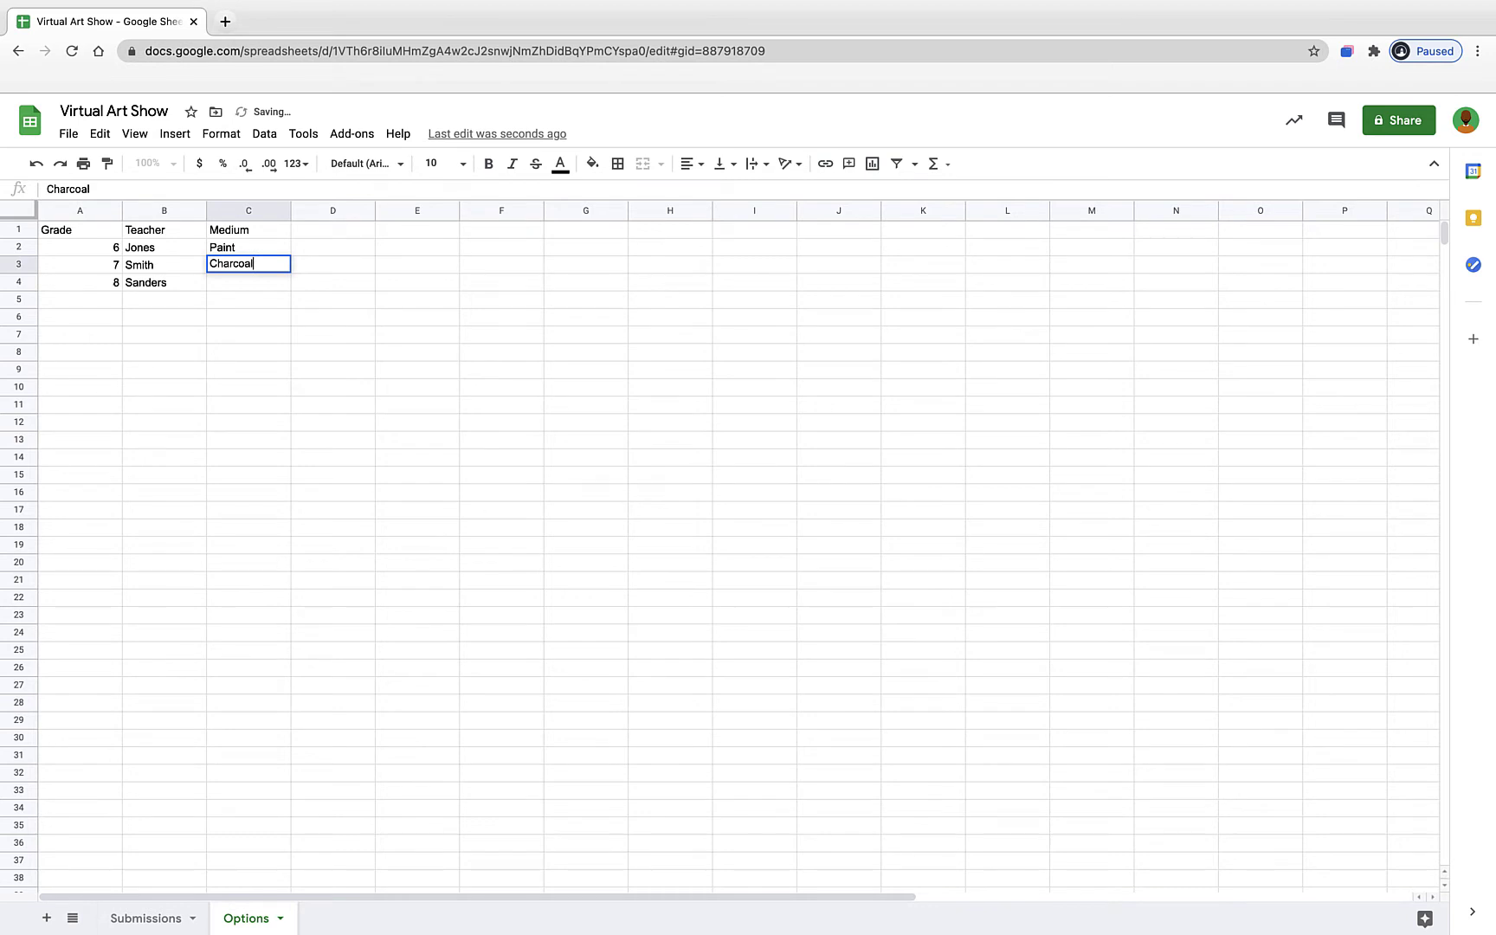
key(Return)
text(Pen)
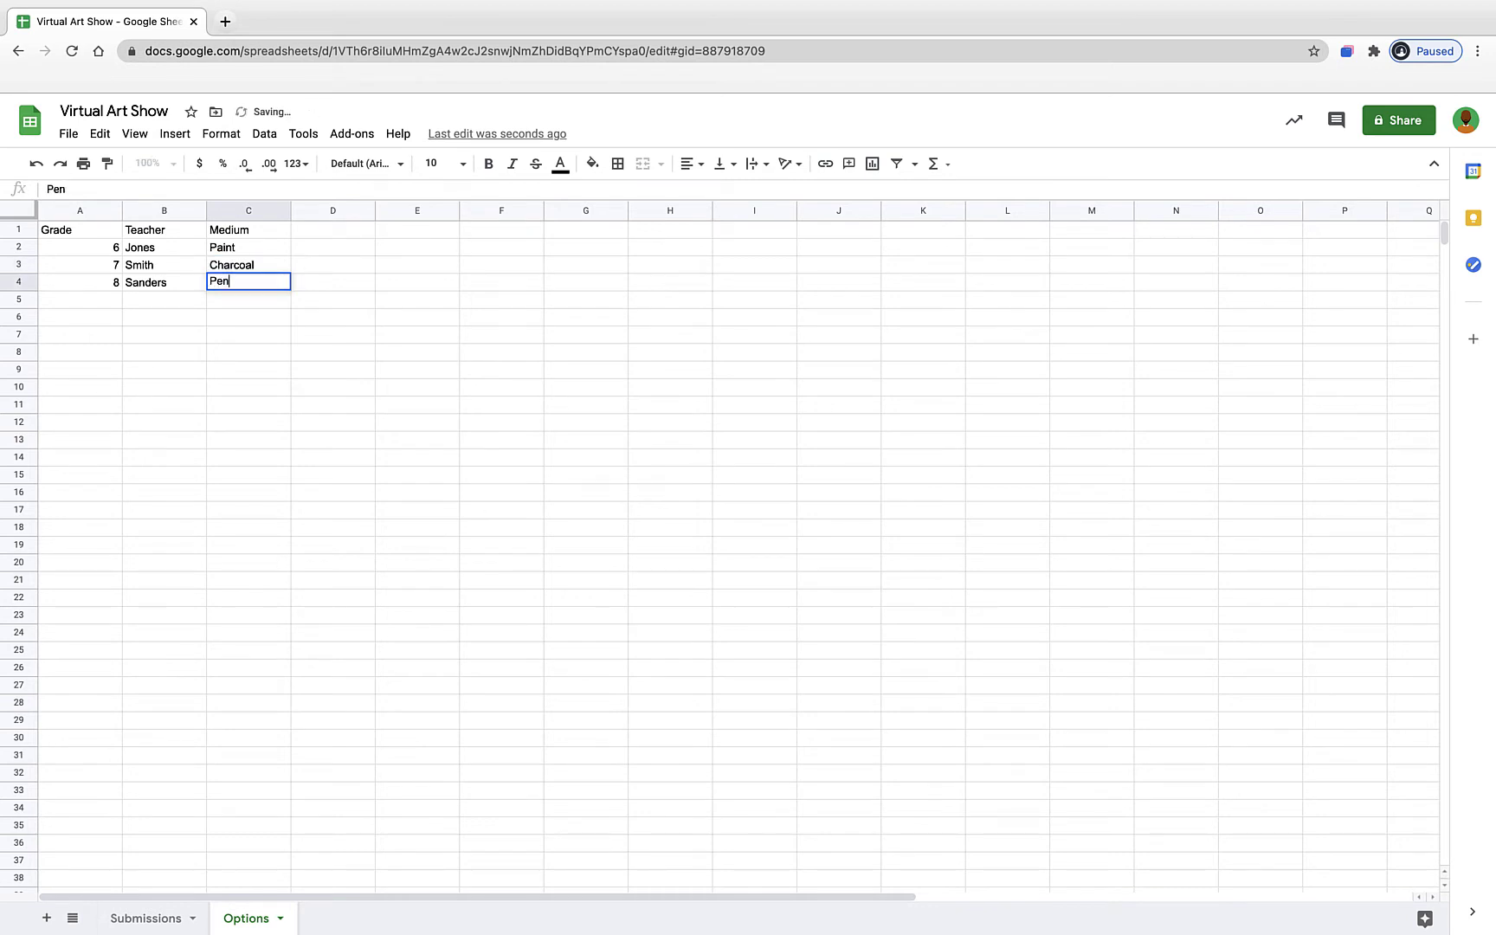
text(cil)
key(Return)
text(Marker)
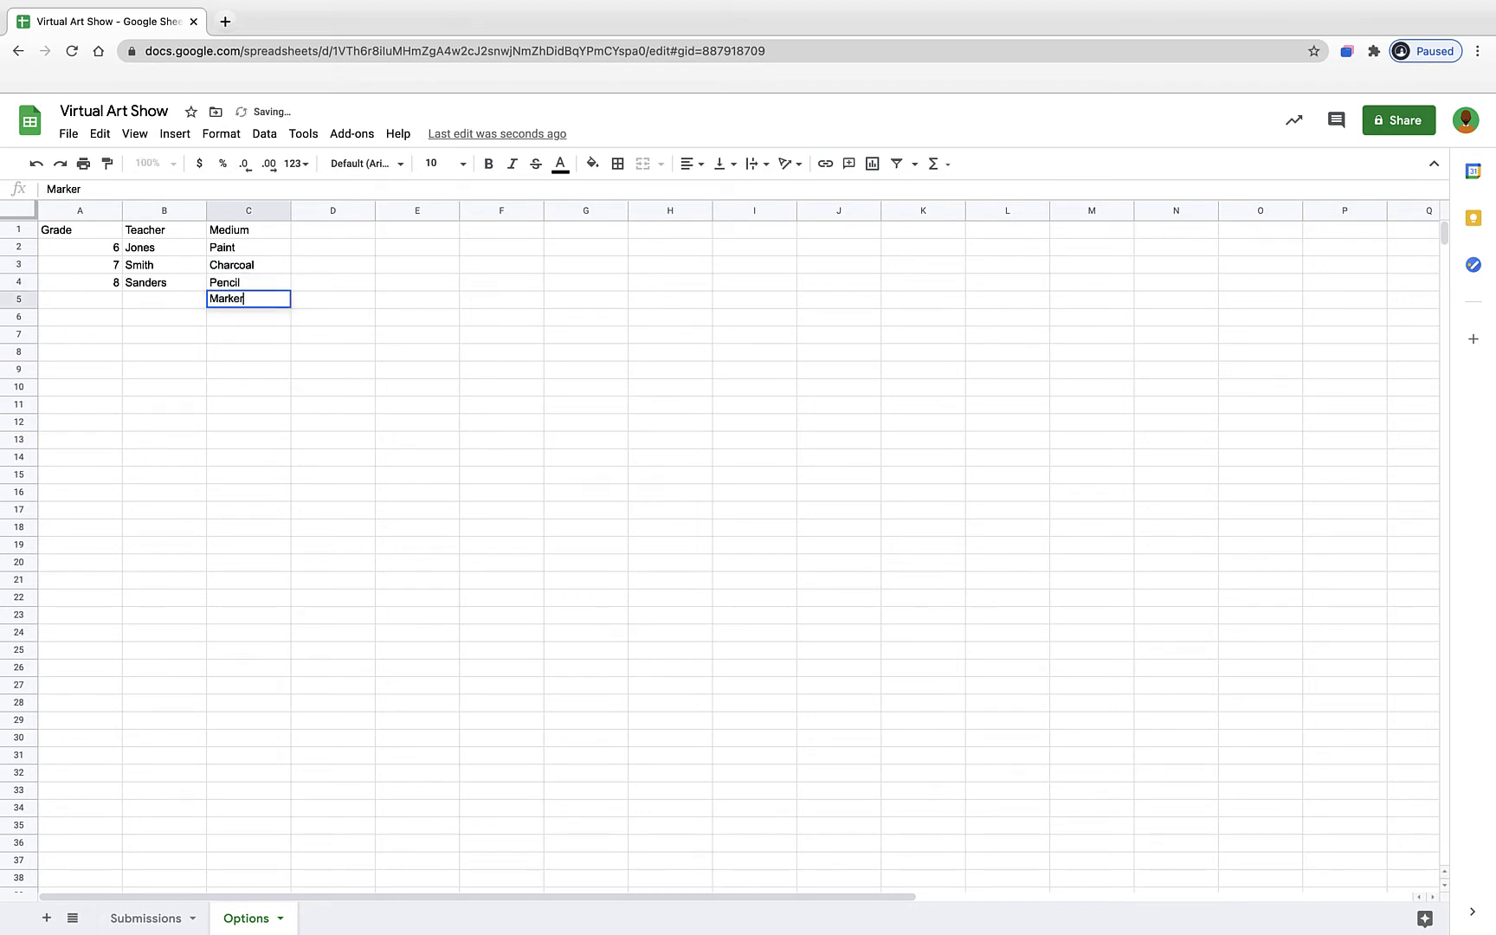
key(Return)
text(Clay)
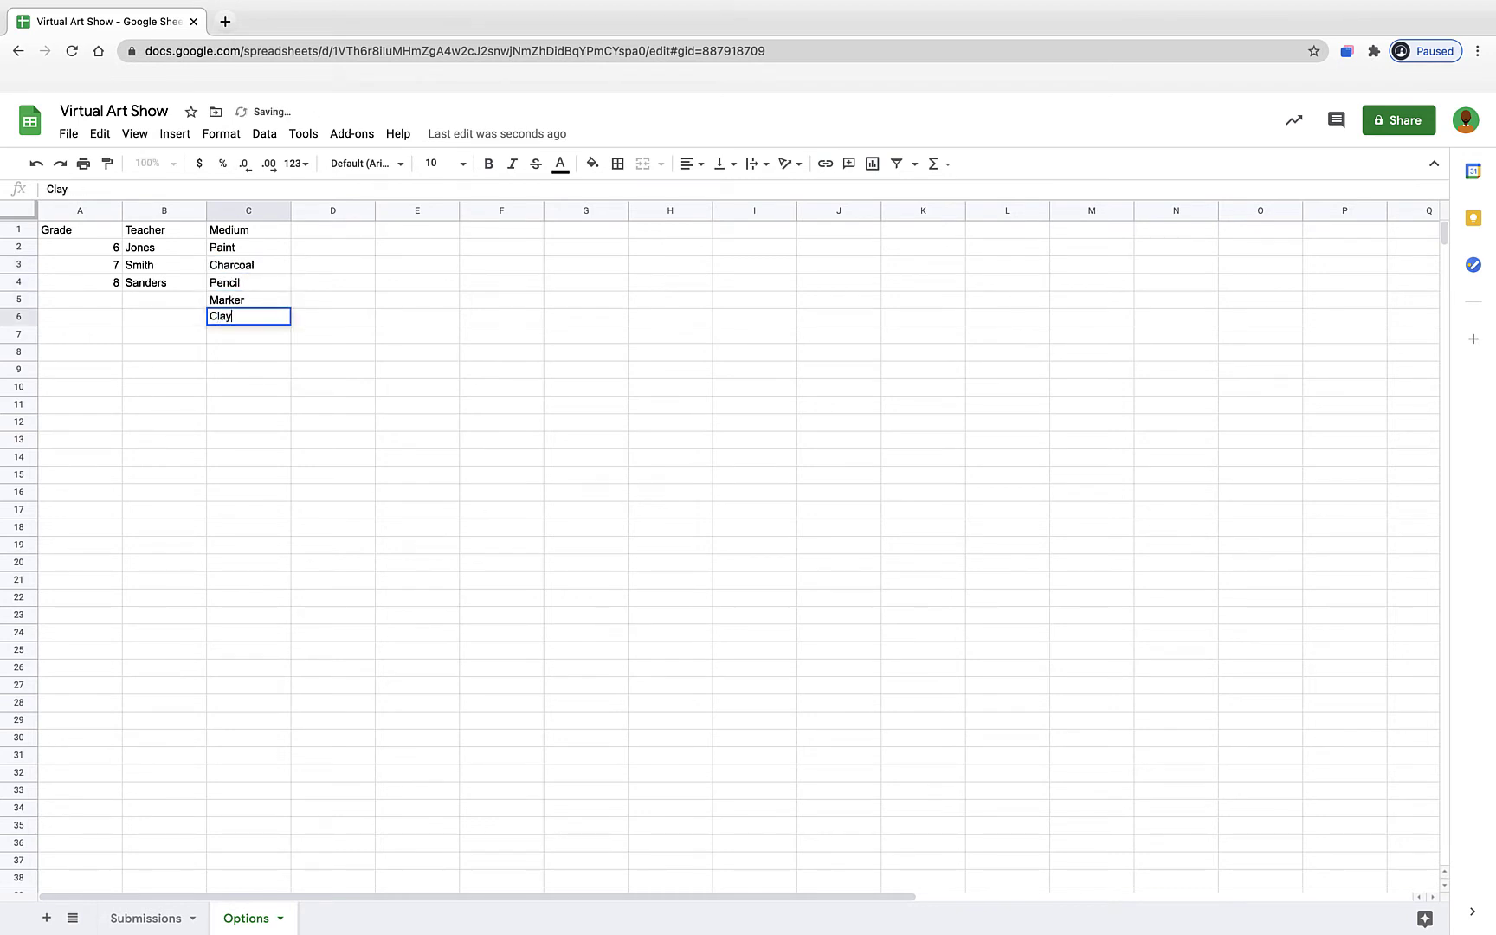
key(Return)
text(Other)
click(257, 307)
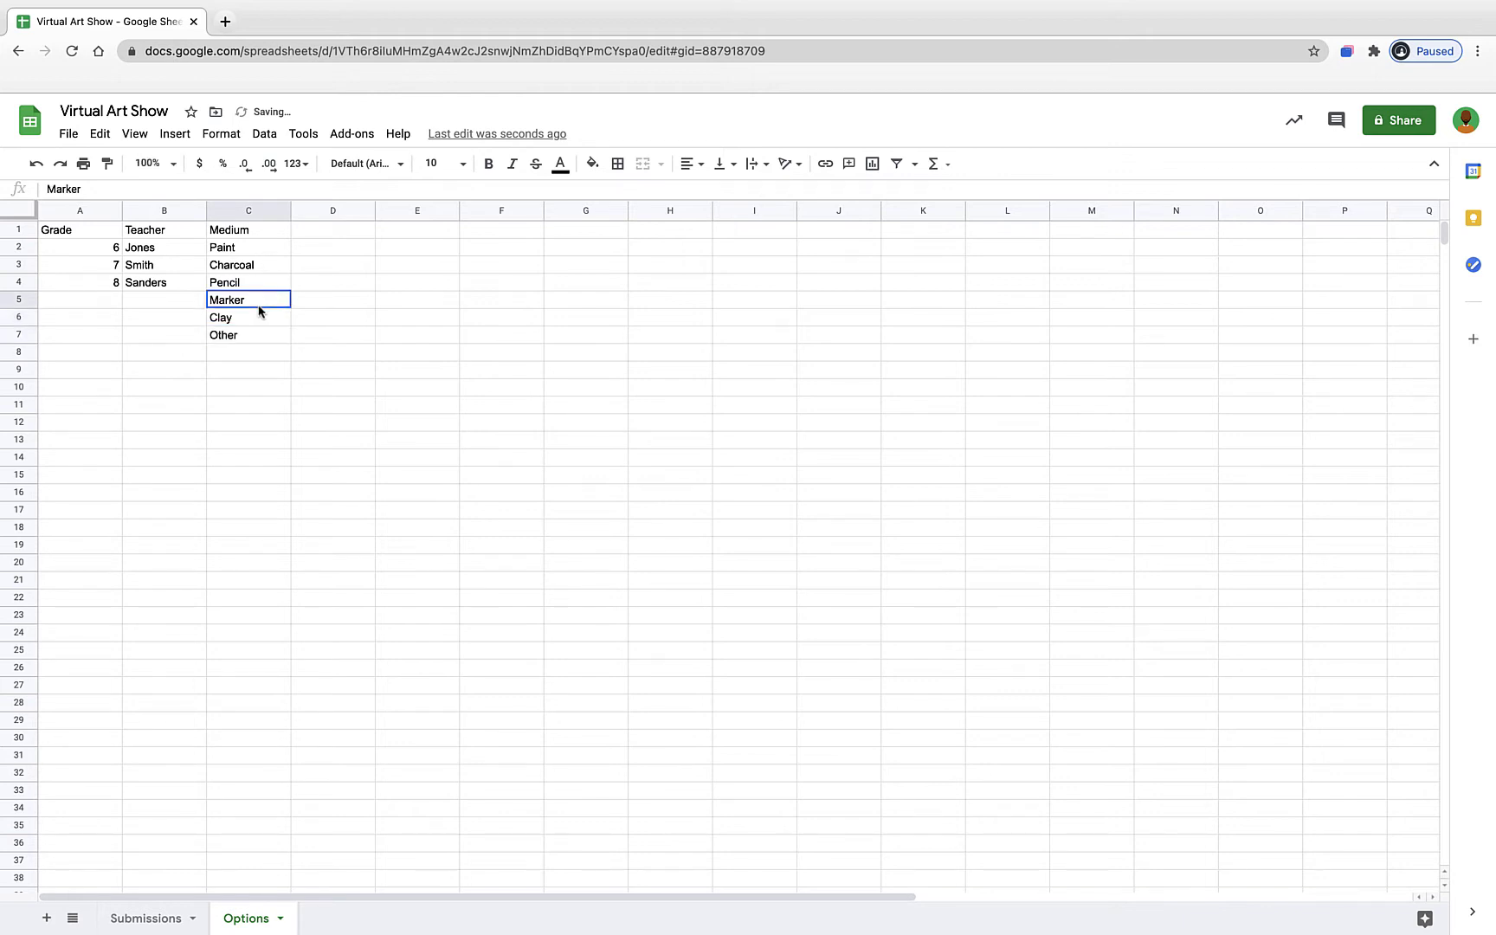
click(252, 375)
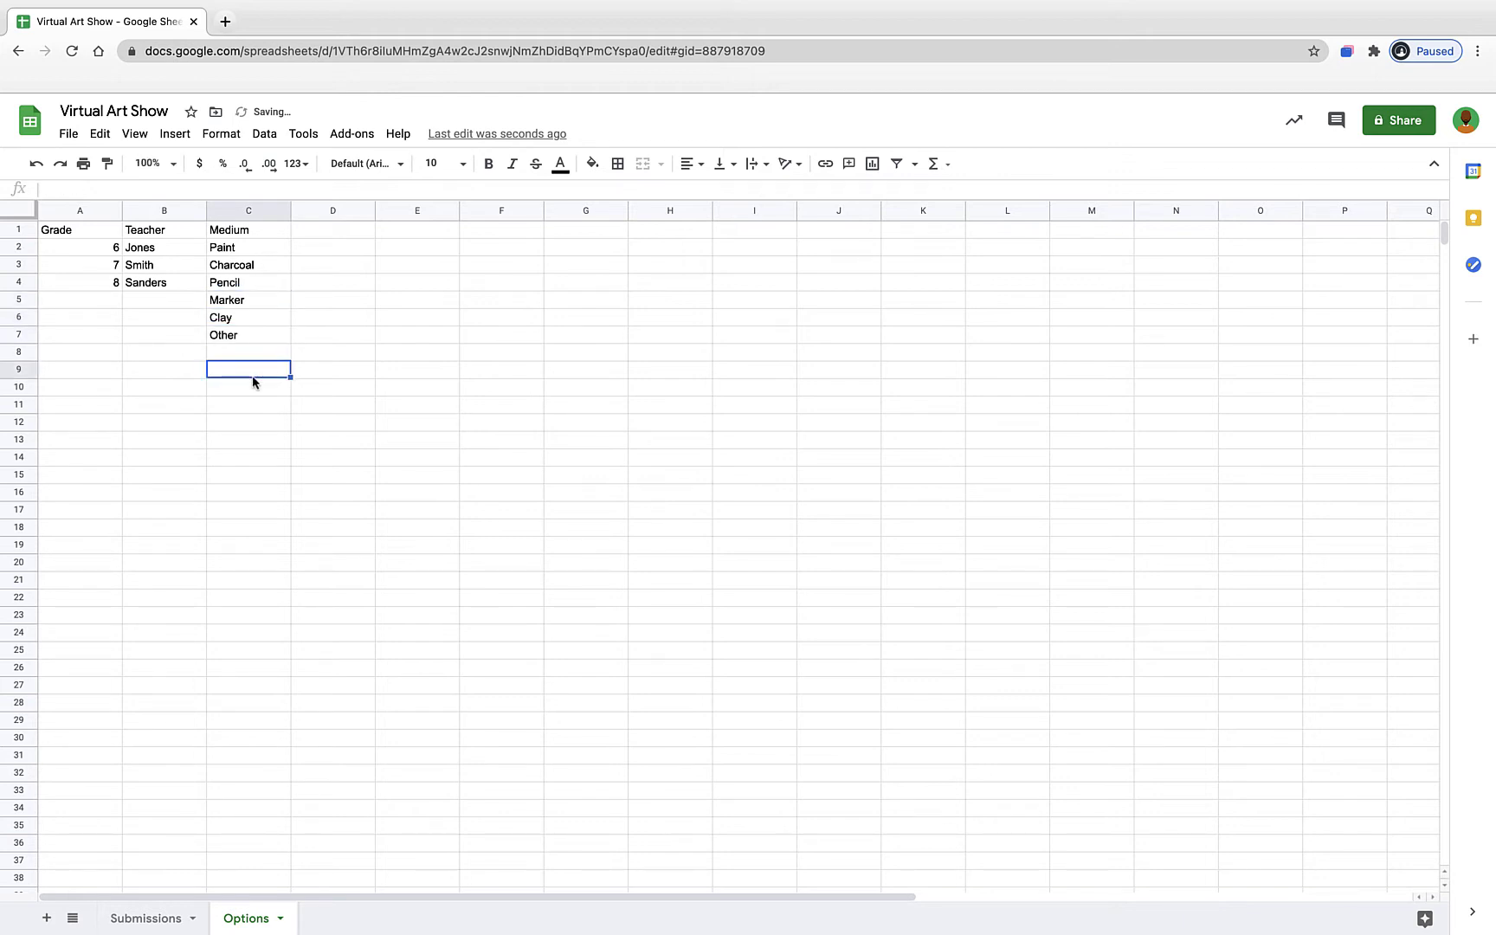
- Enter a Course list in column D (Drawing and Painting, Ceramics, Photography, Advanced Art) and widen column D
click(151, 918)
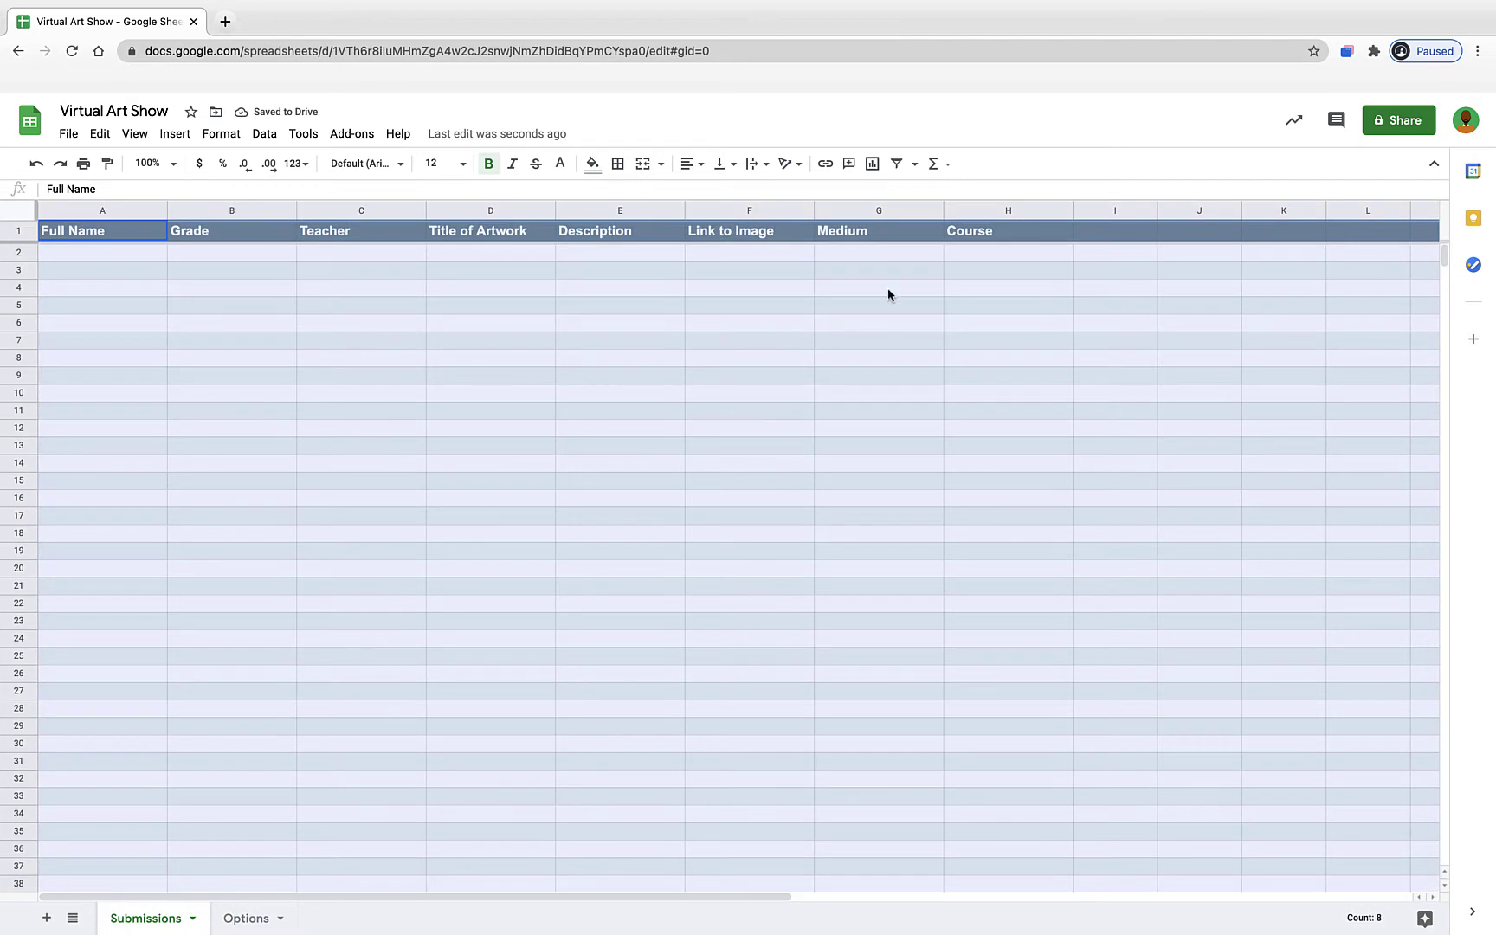
click(242, 919)
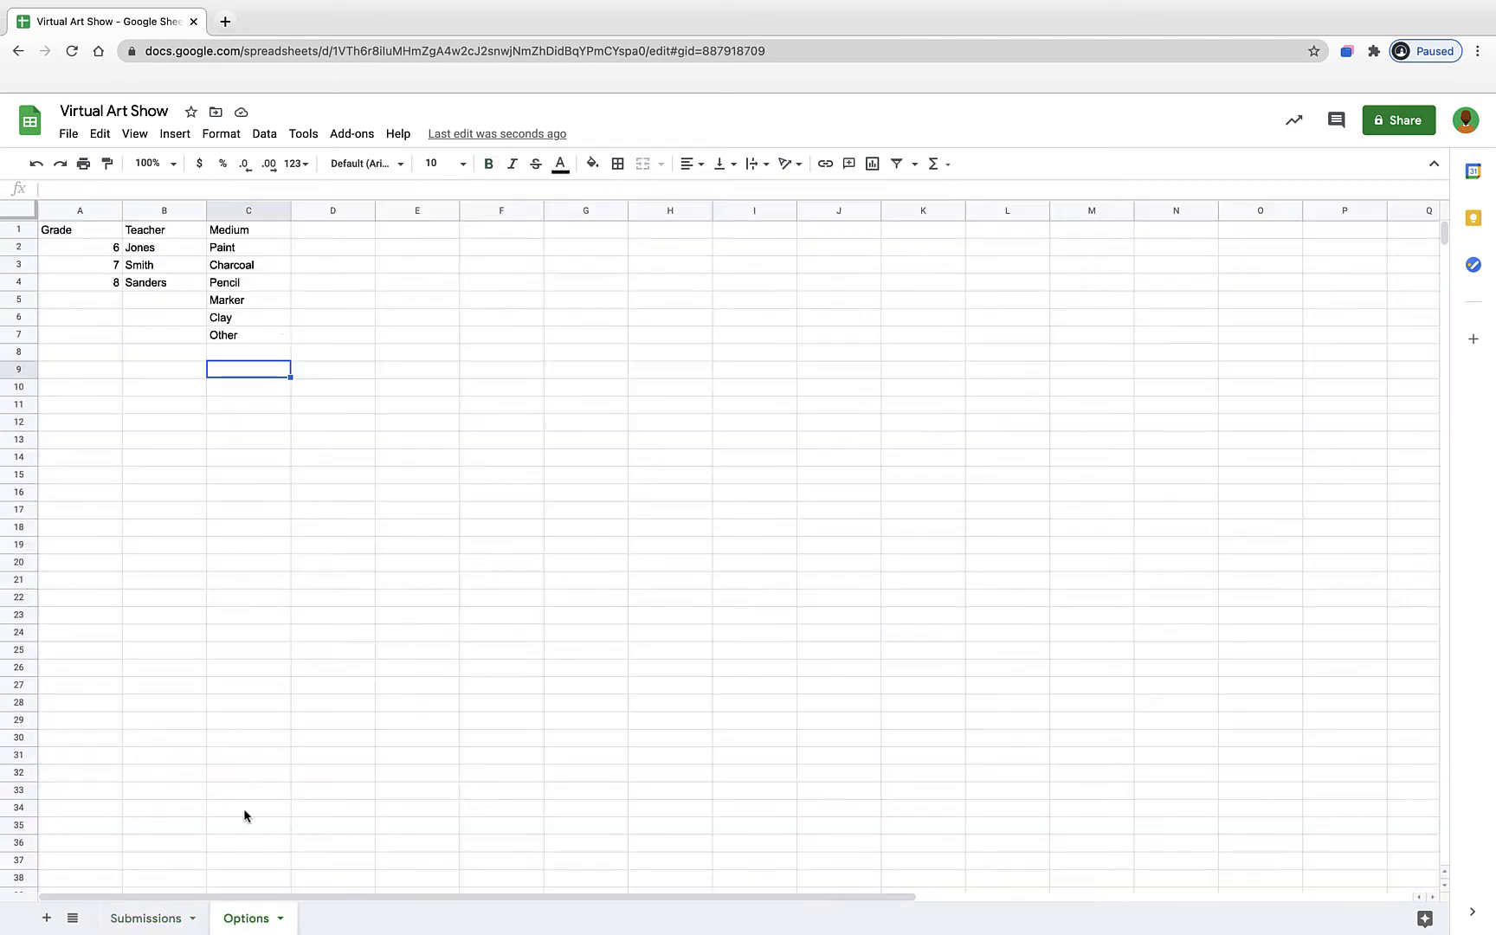
click(324, 230)
text(C)
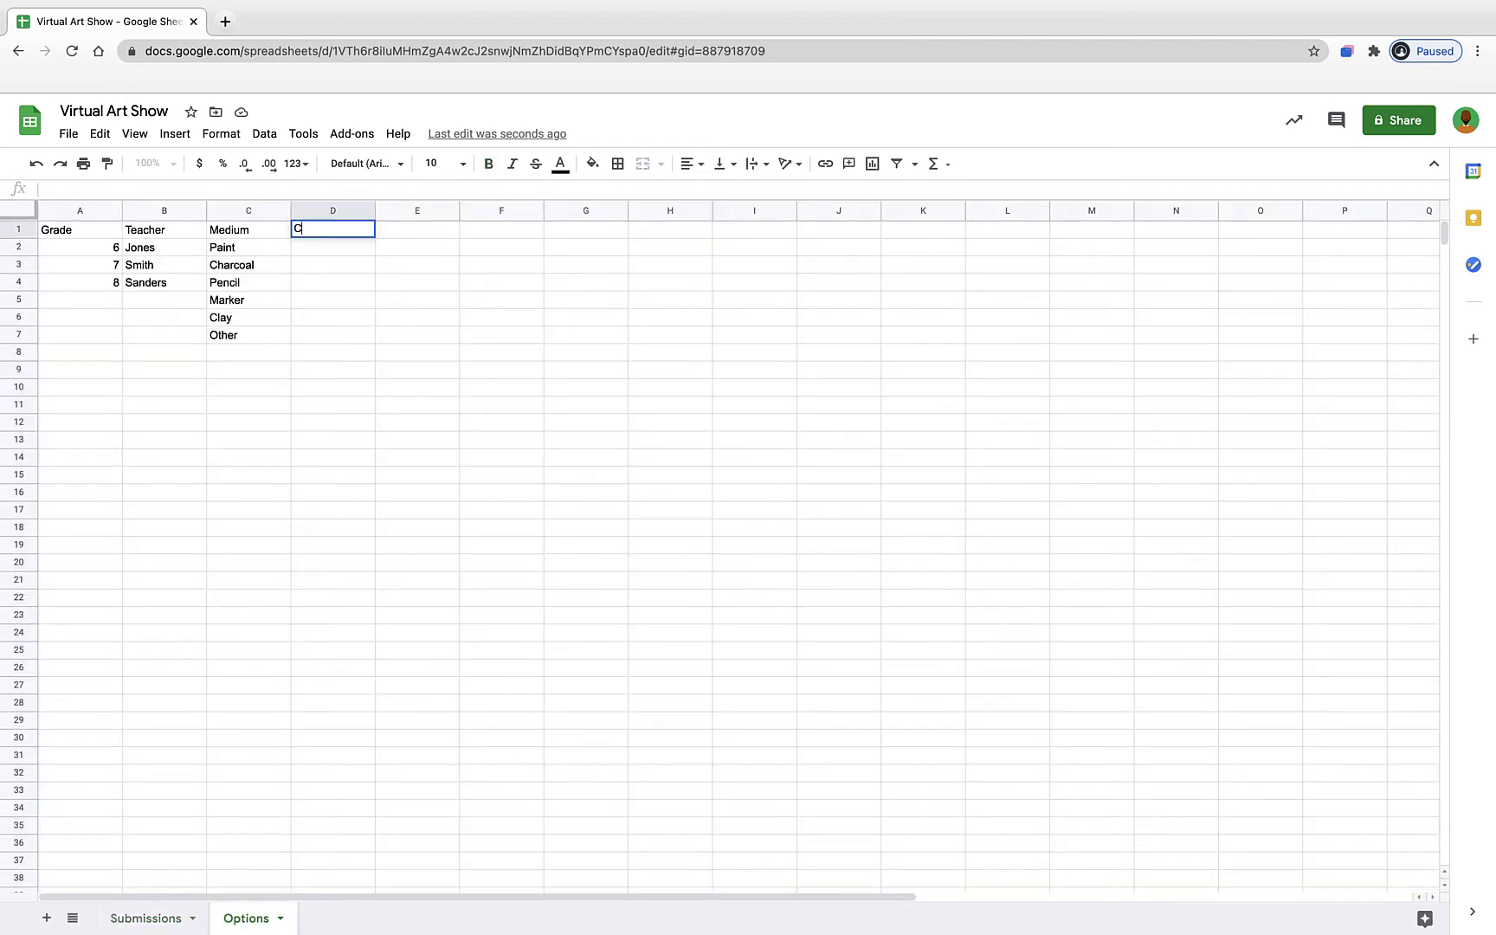
text(ourse)
key(Return)
text(D)
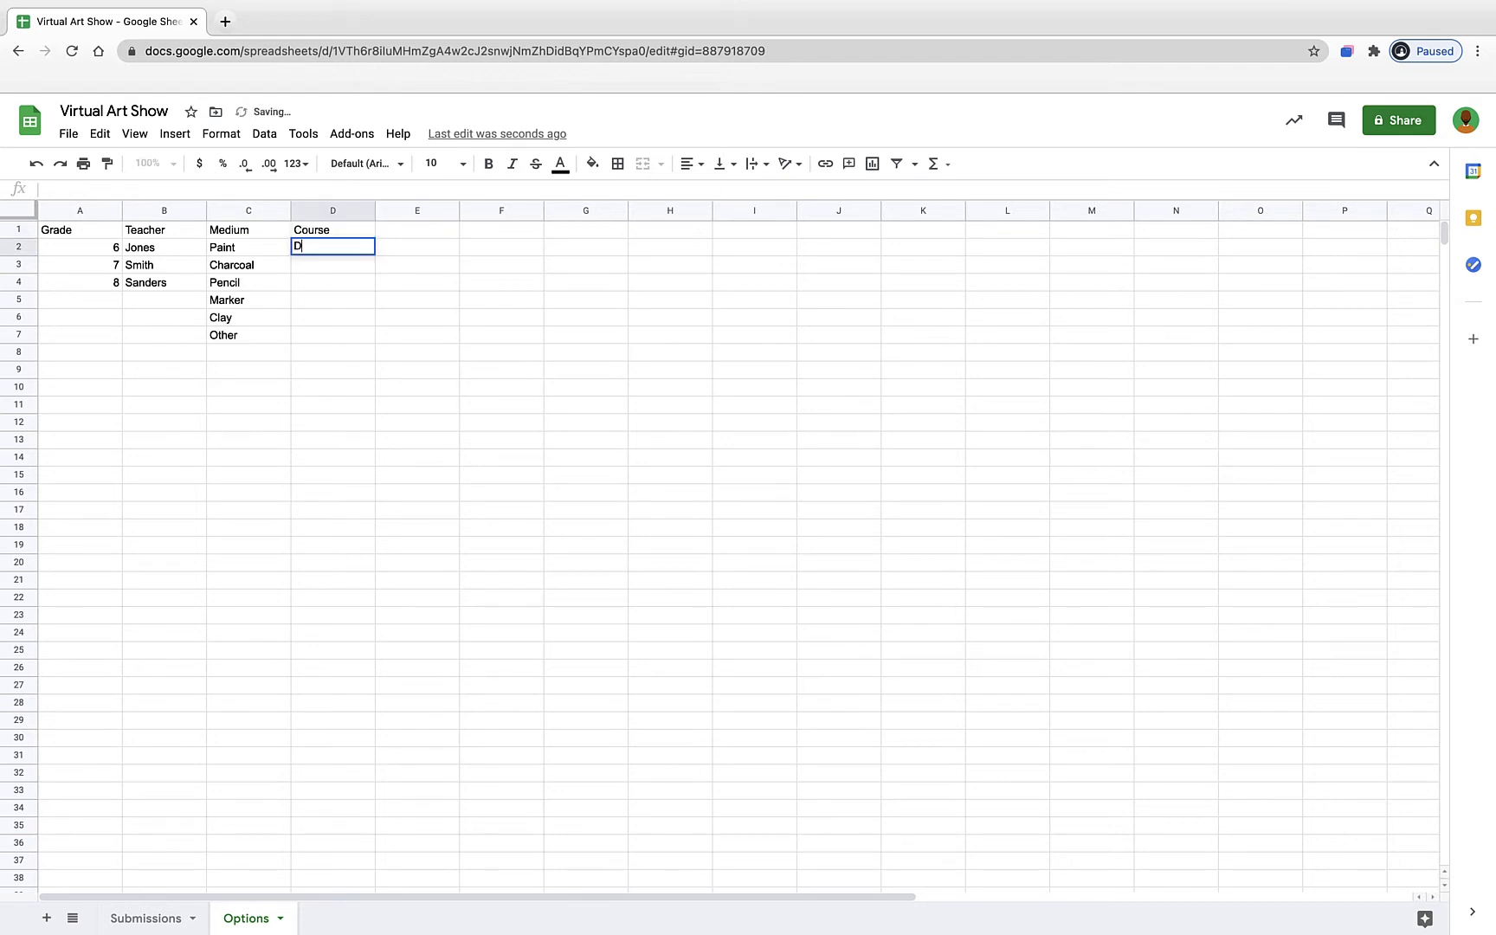
text(rawing and Pain)
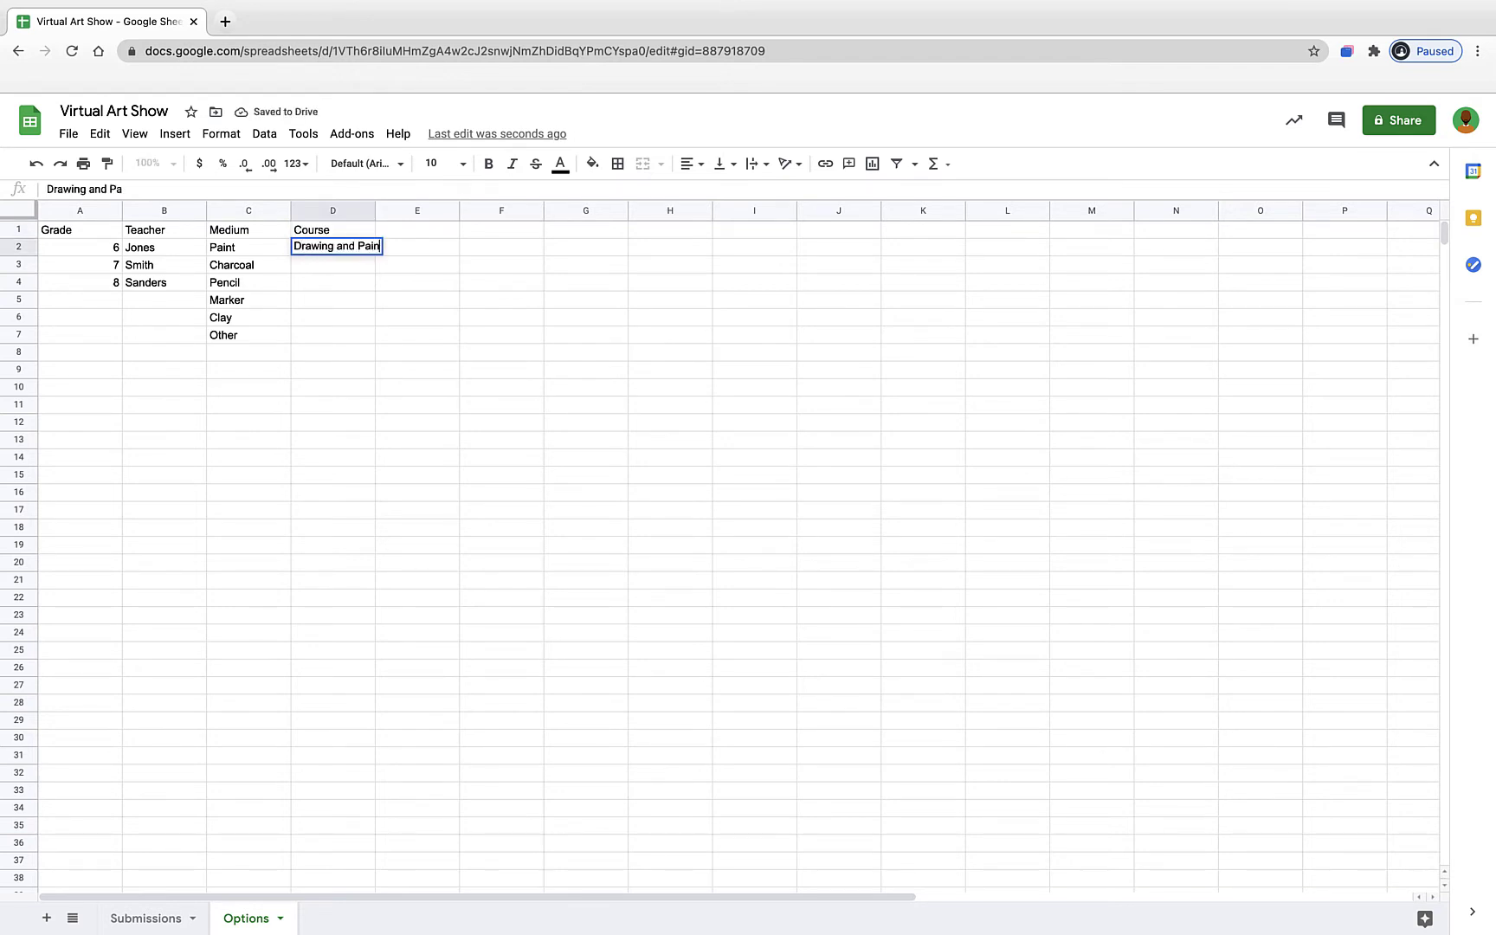
text(ting)
click(307, 266)
text(C)
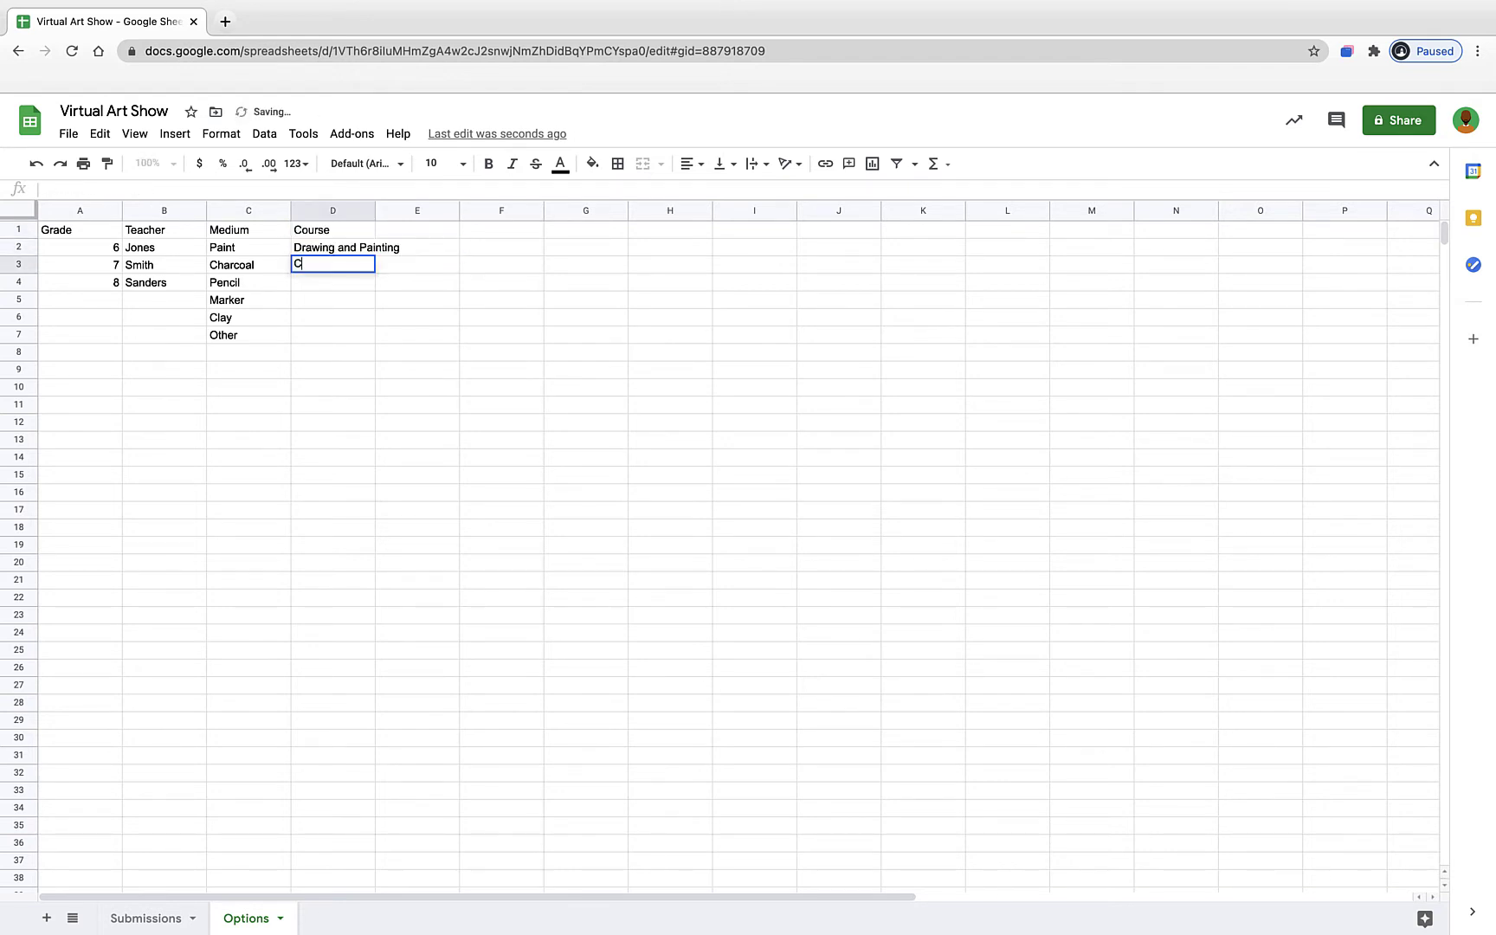
text(eramics)
key(Return)
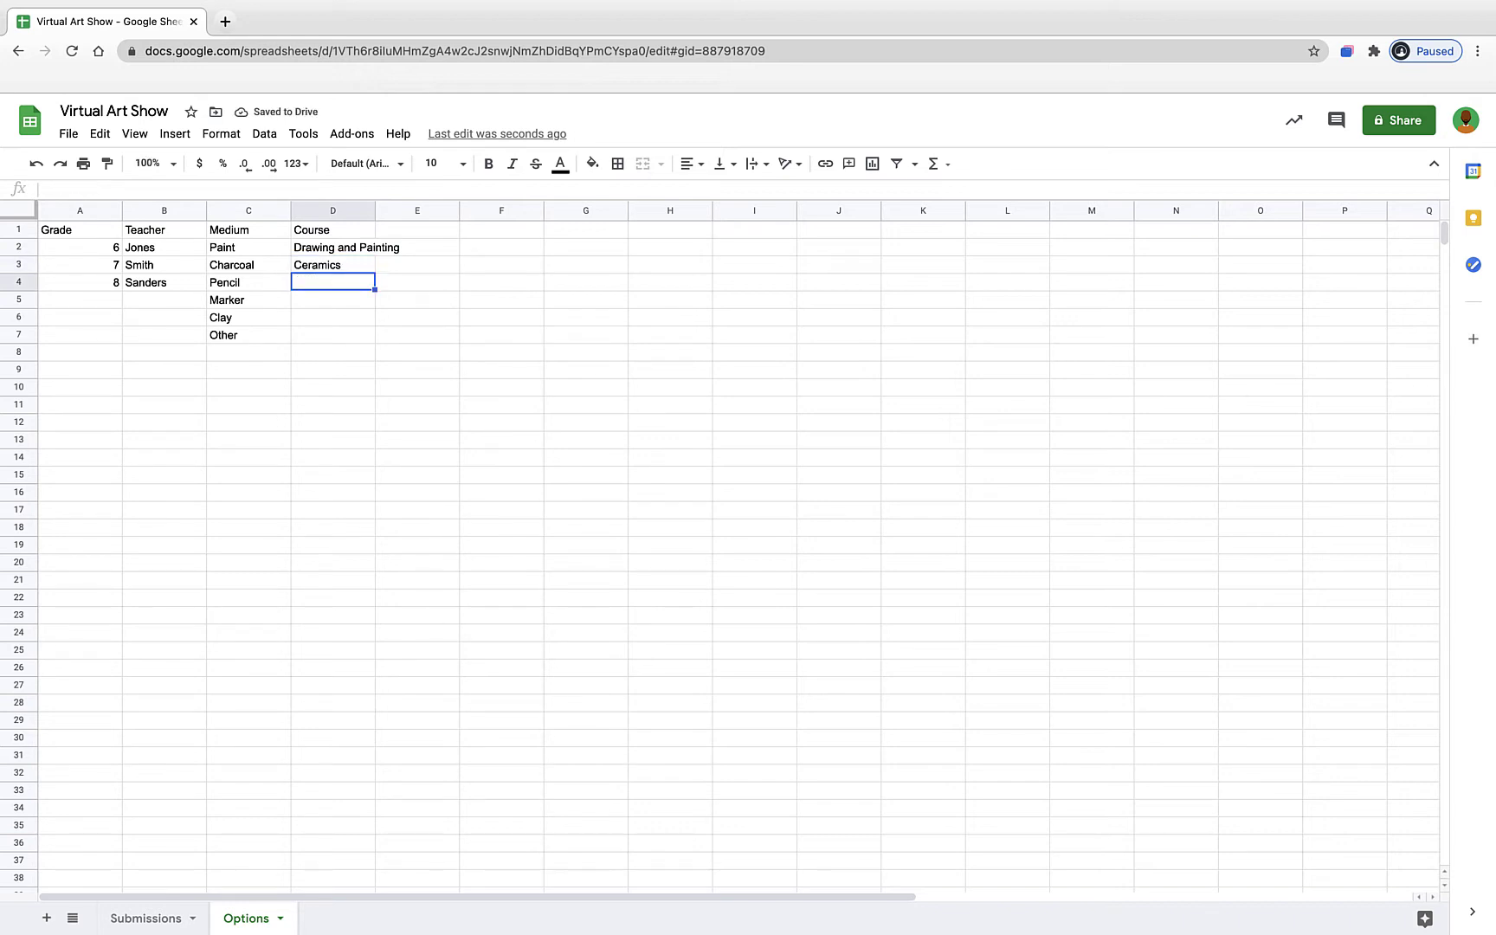
text(Photography)
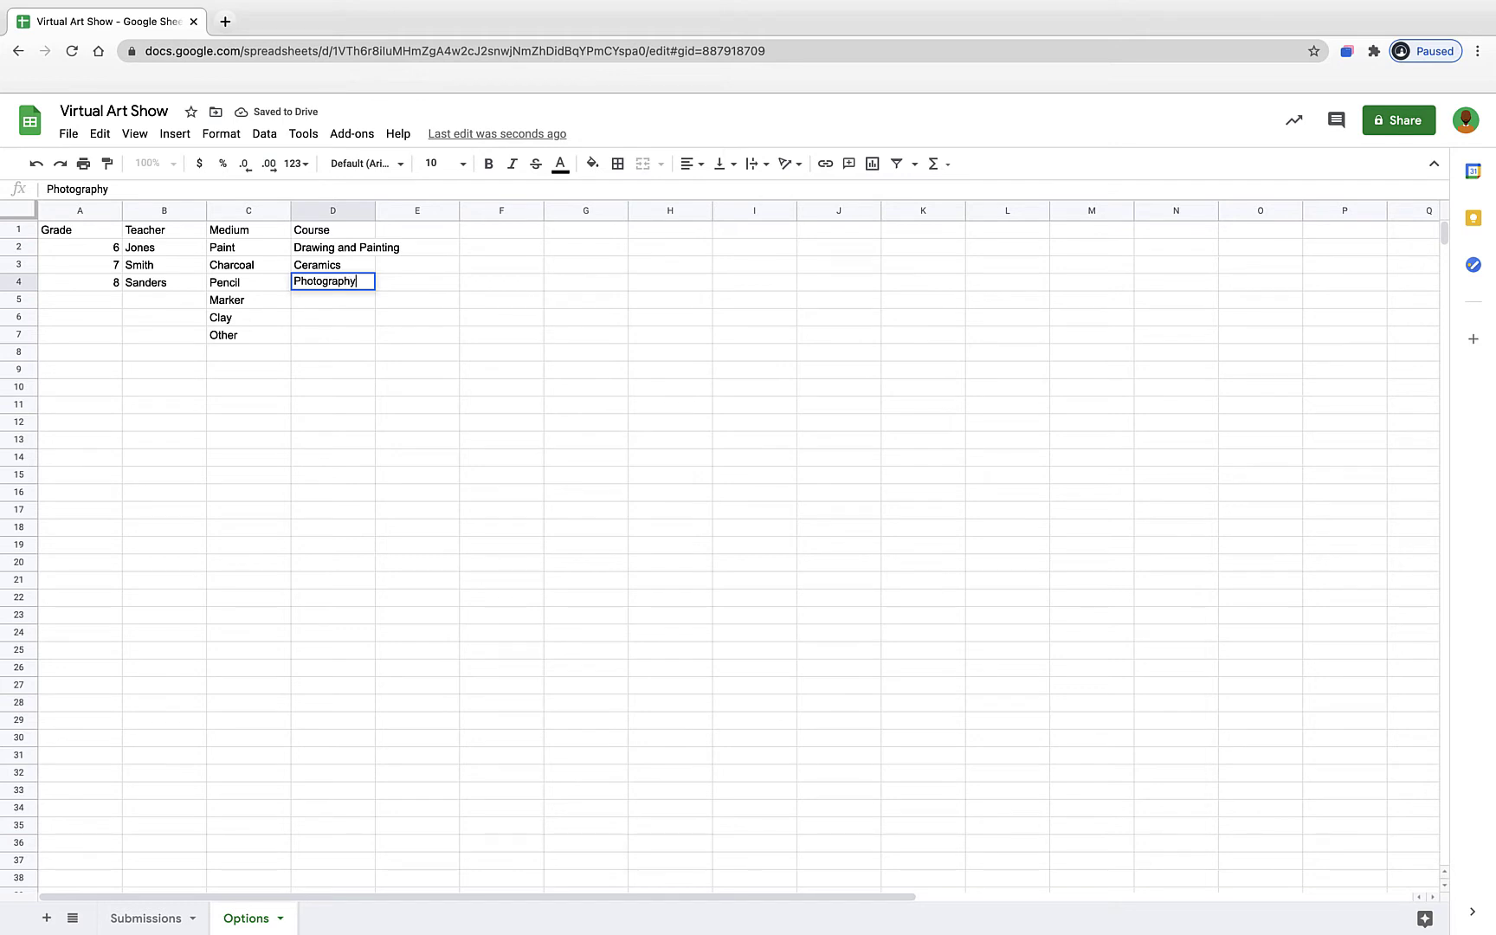
key(Return)
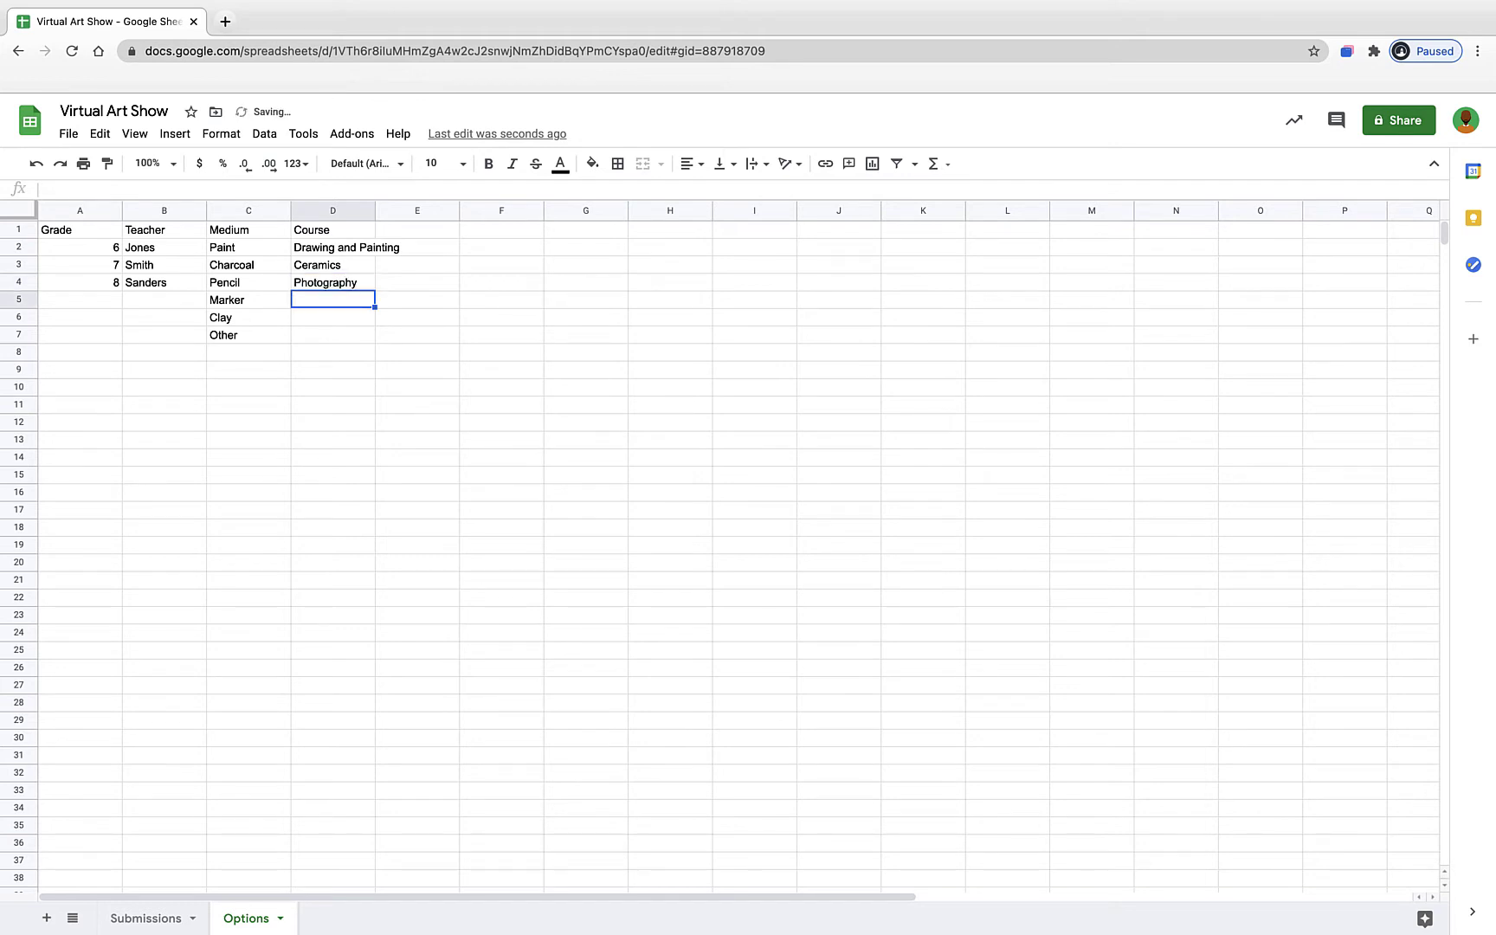
text(Advan)
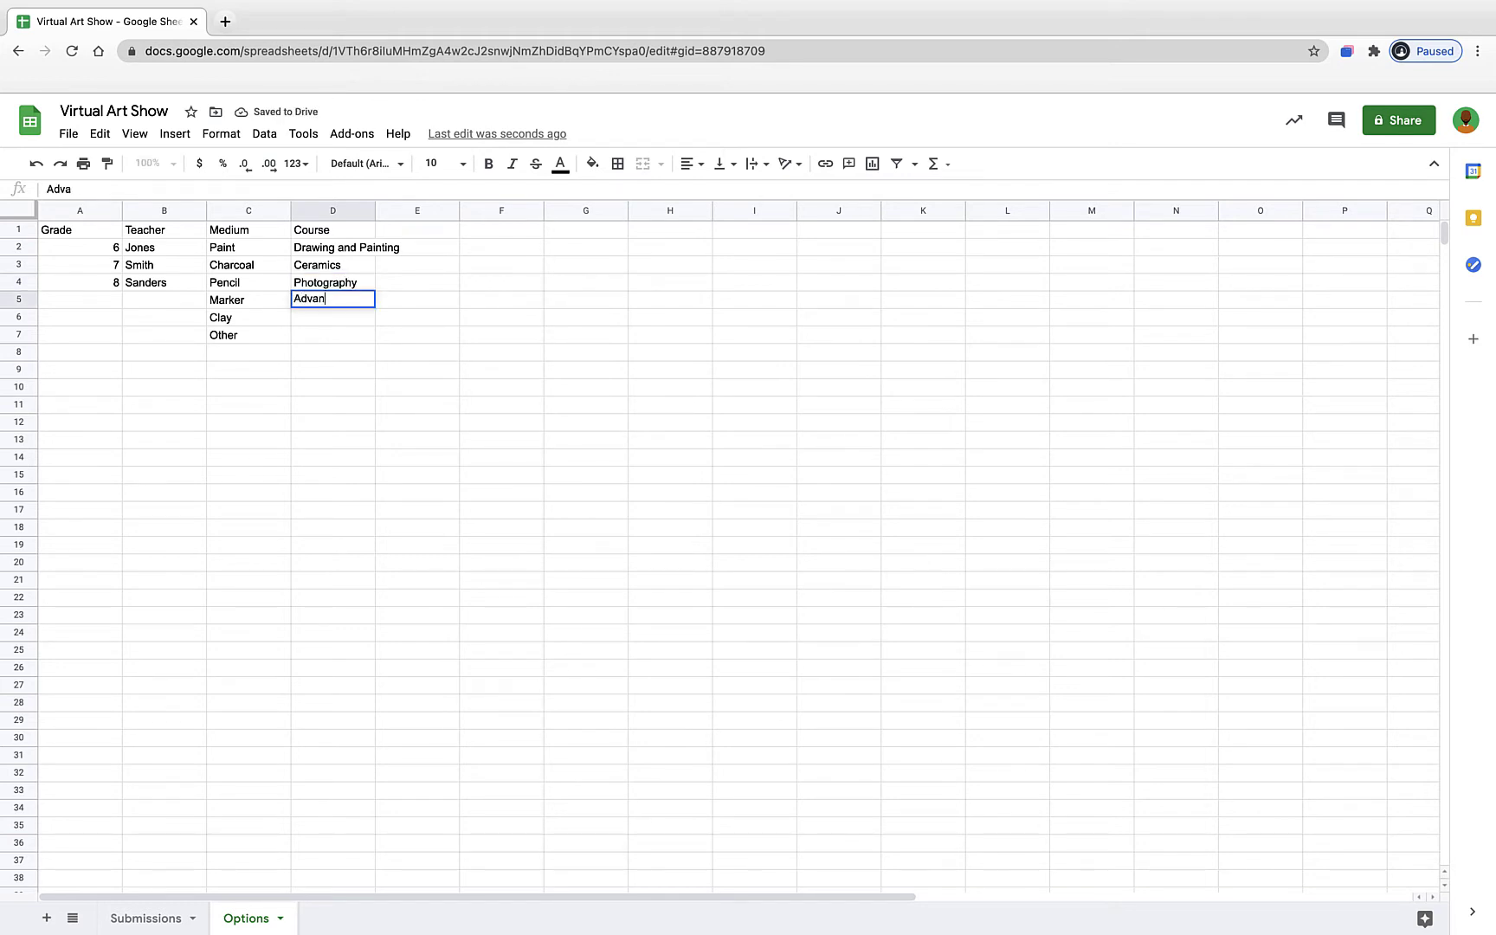
text(ced Art)
click(329, 367)
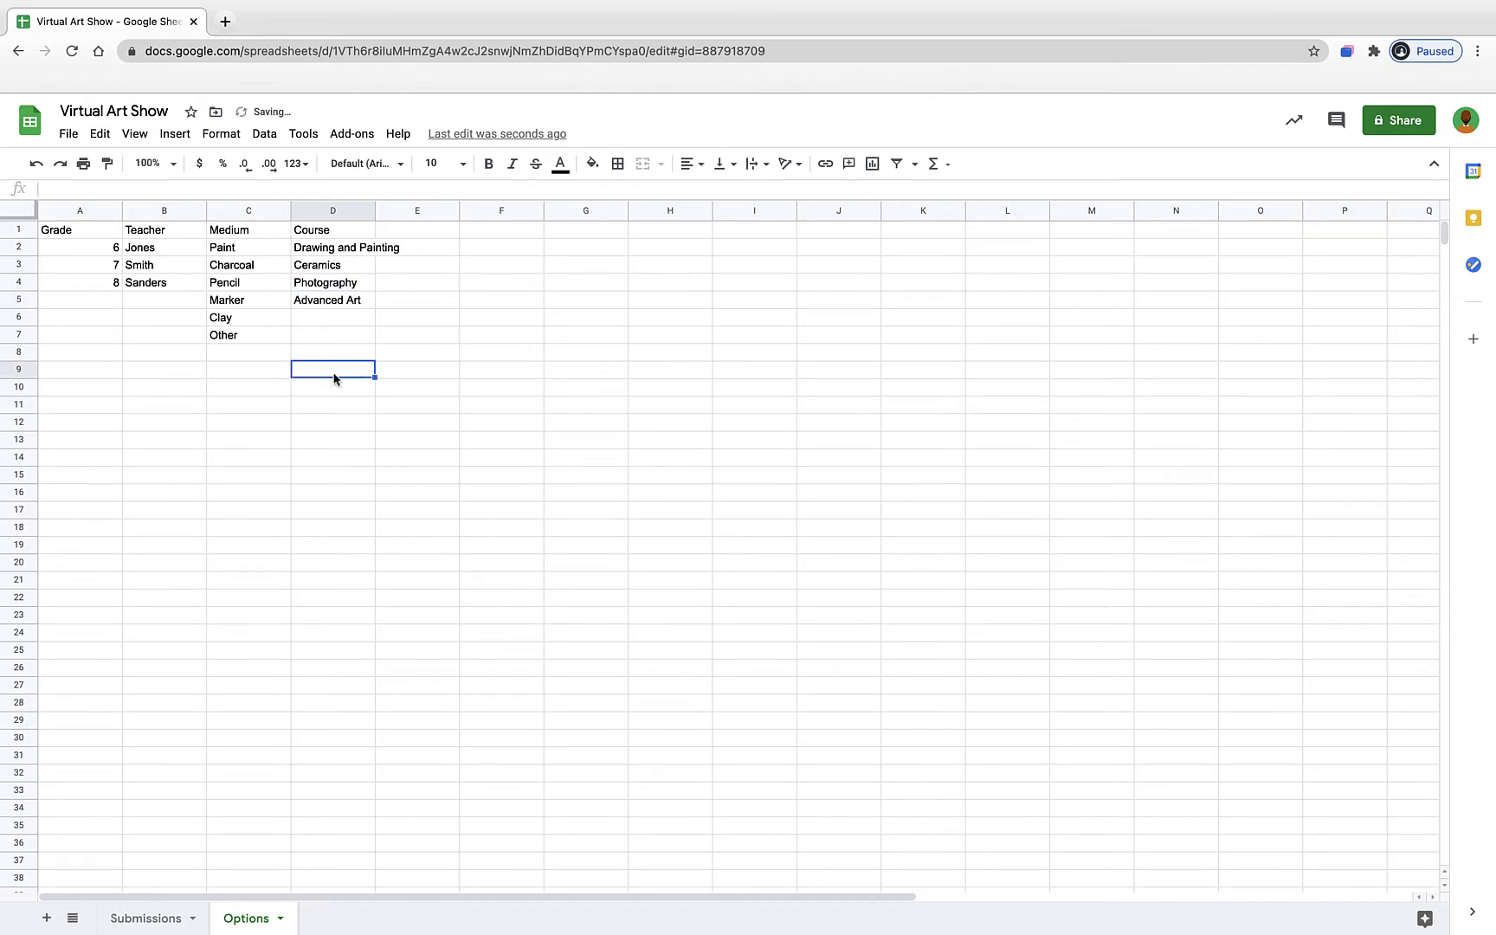
drag(375, 211, 420, 213)
click(318, 503)
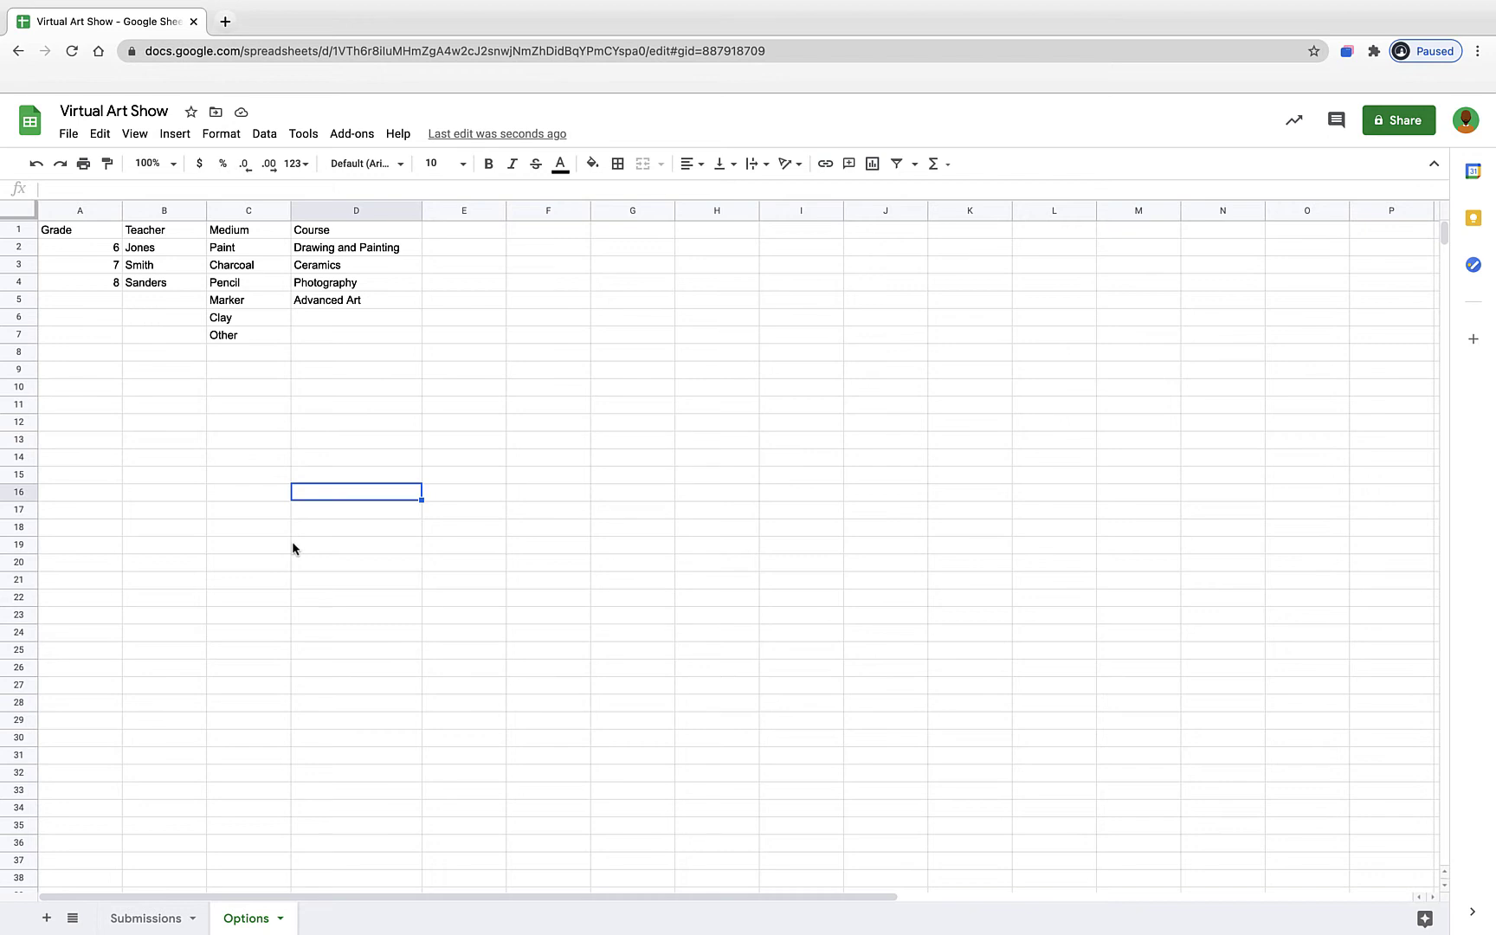
- Compare the Submissions and Options sheets, then open a new blank browser tab
click(151, 917)
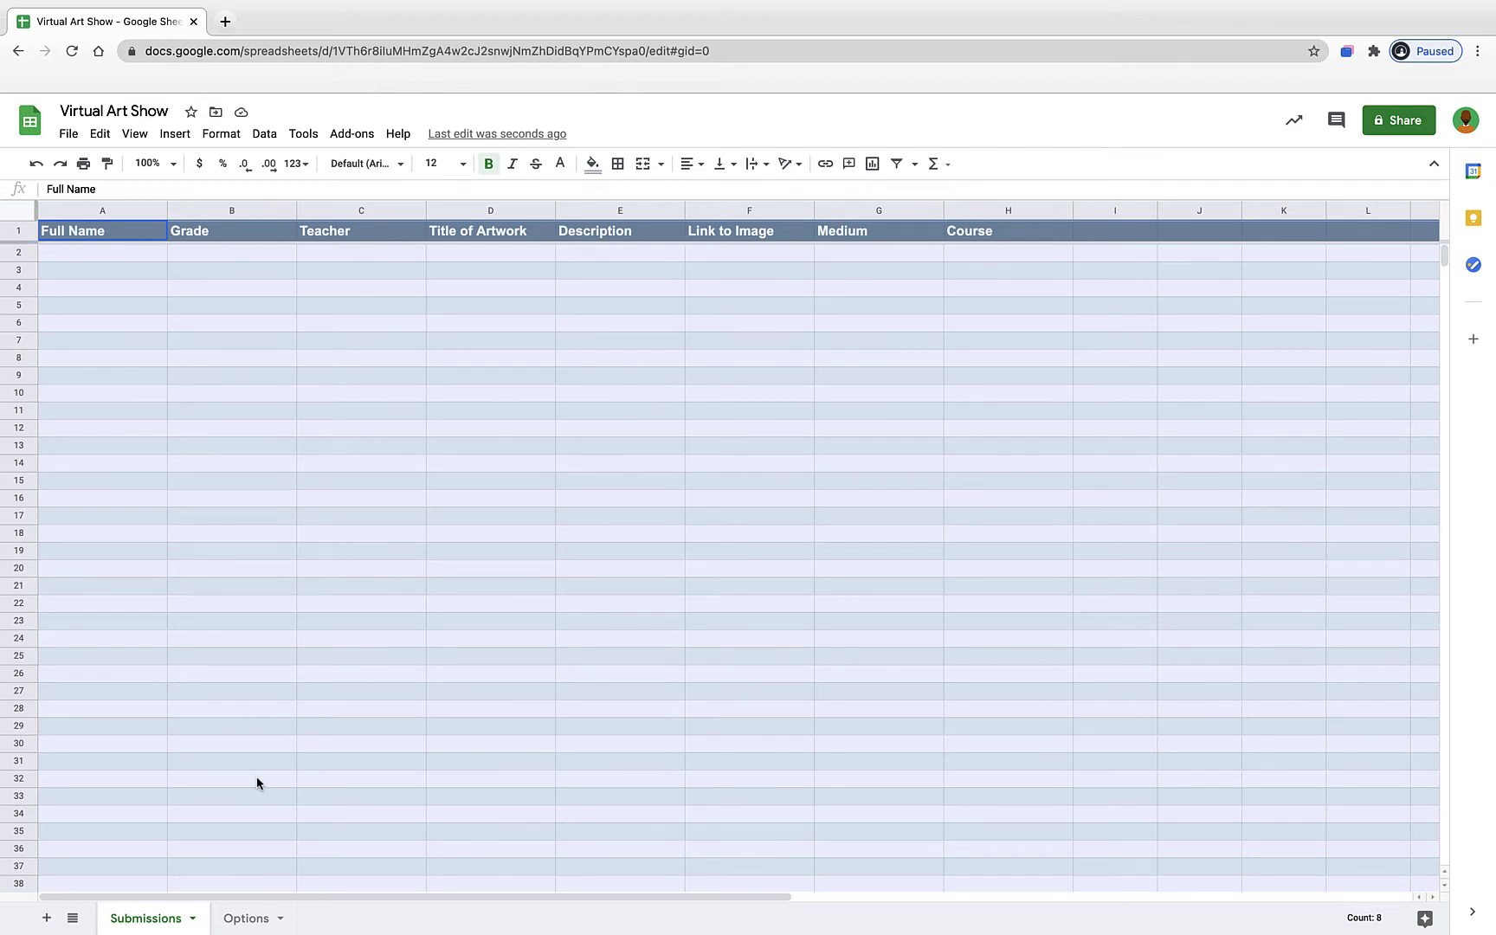
click(242, 916)
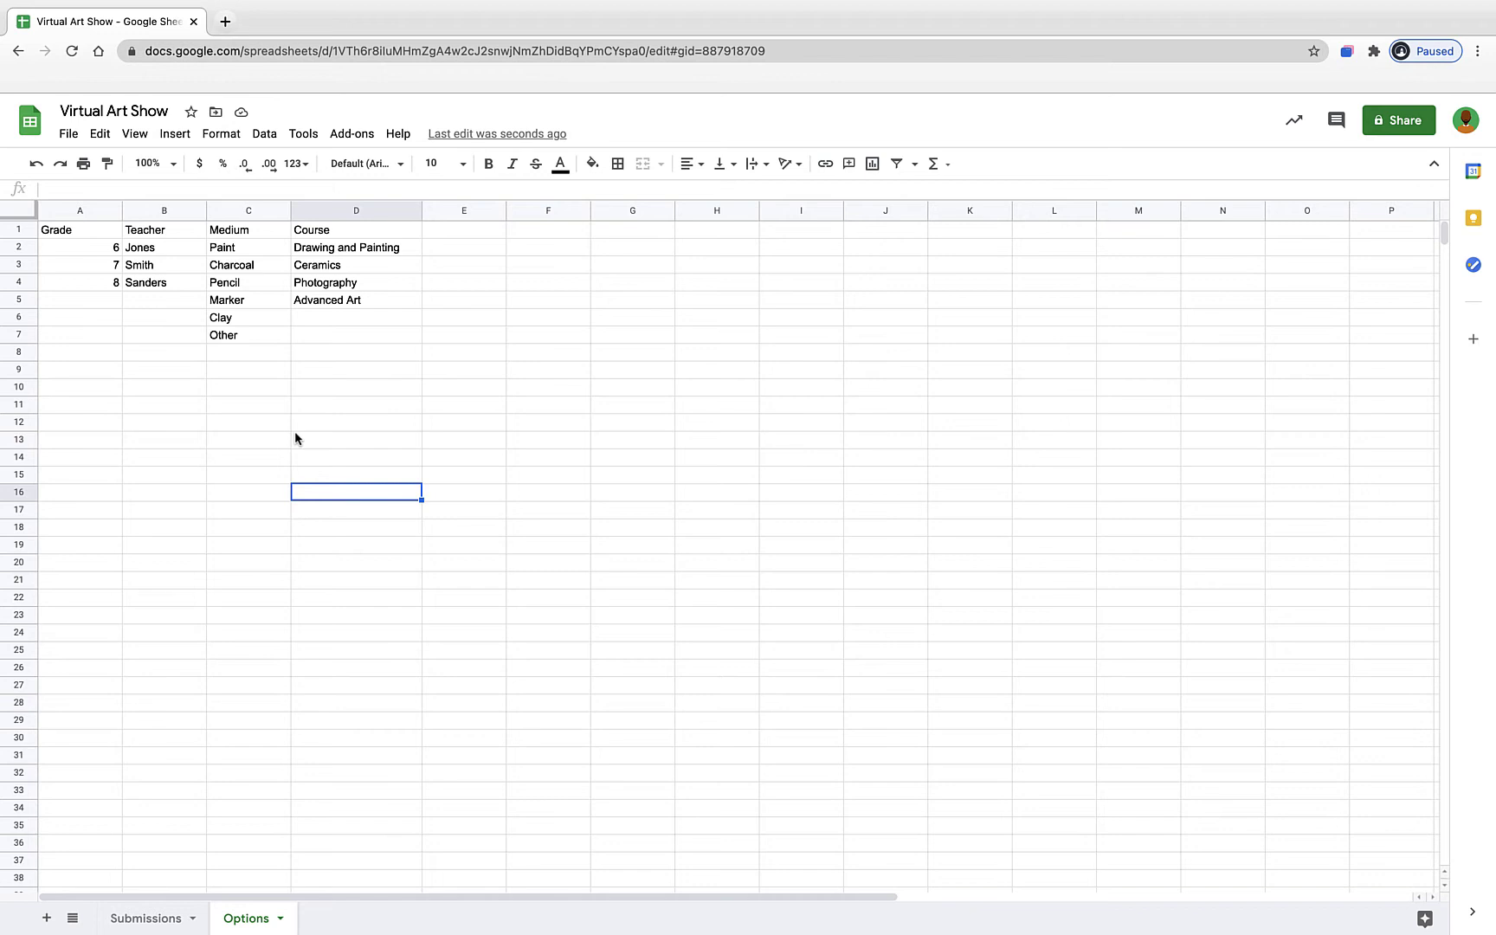
click(226, 22)
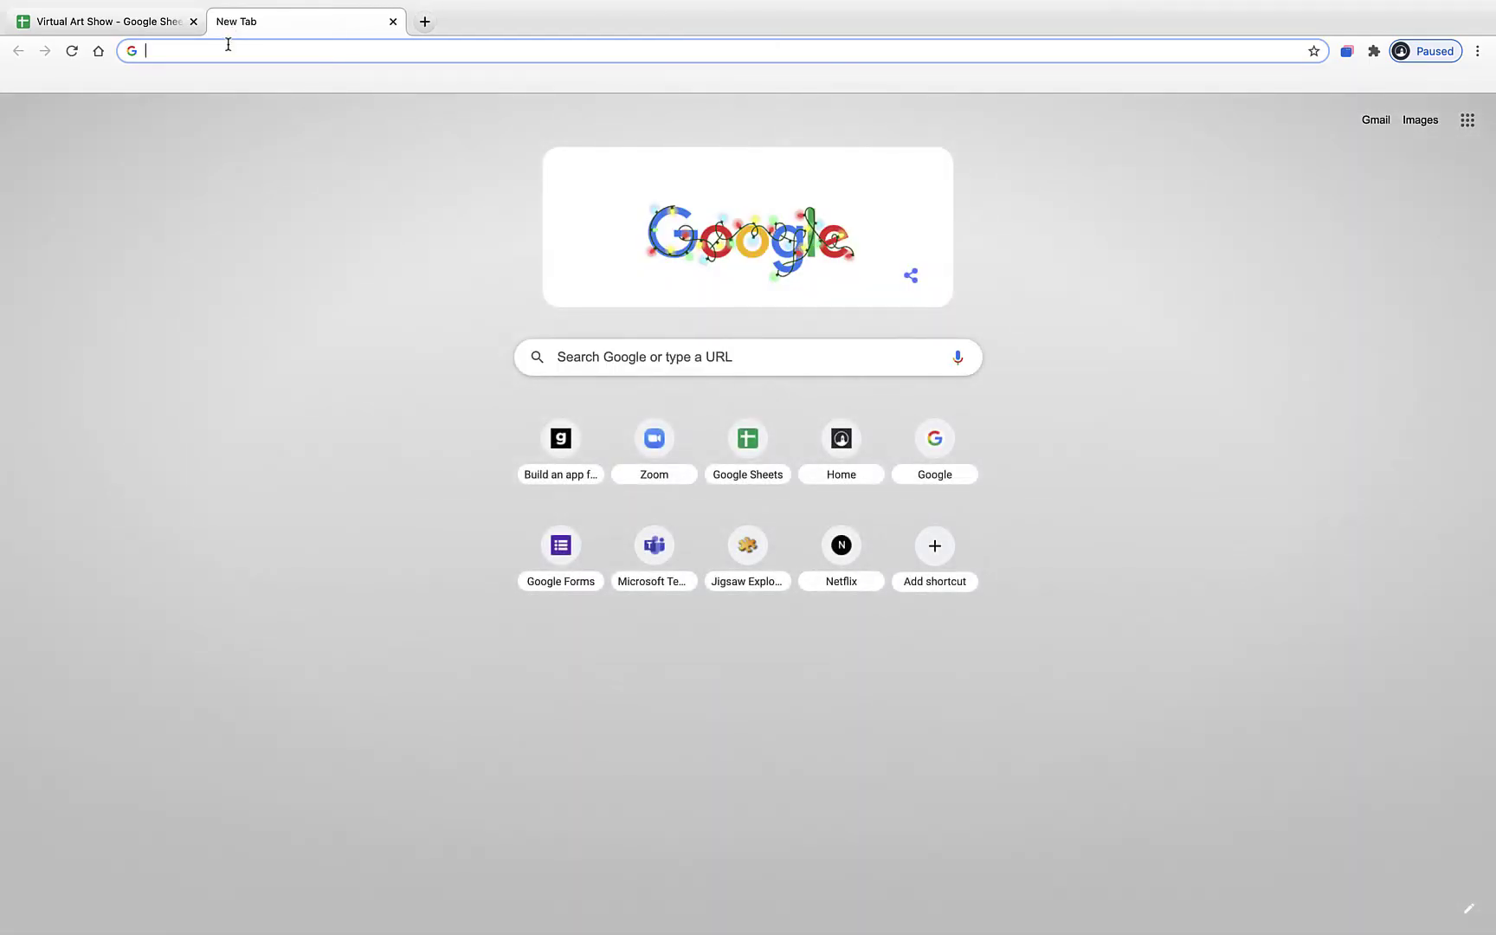
- Go to glideapps.com and sign up with the teacher's Google account, allowing Glide access
click(229, 52)
text(glideapps.com)
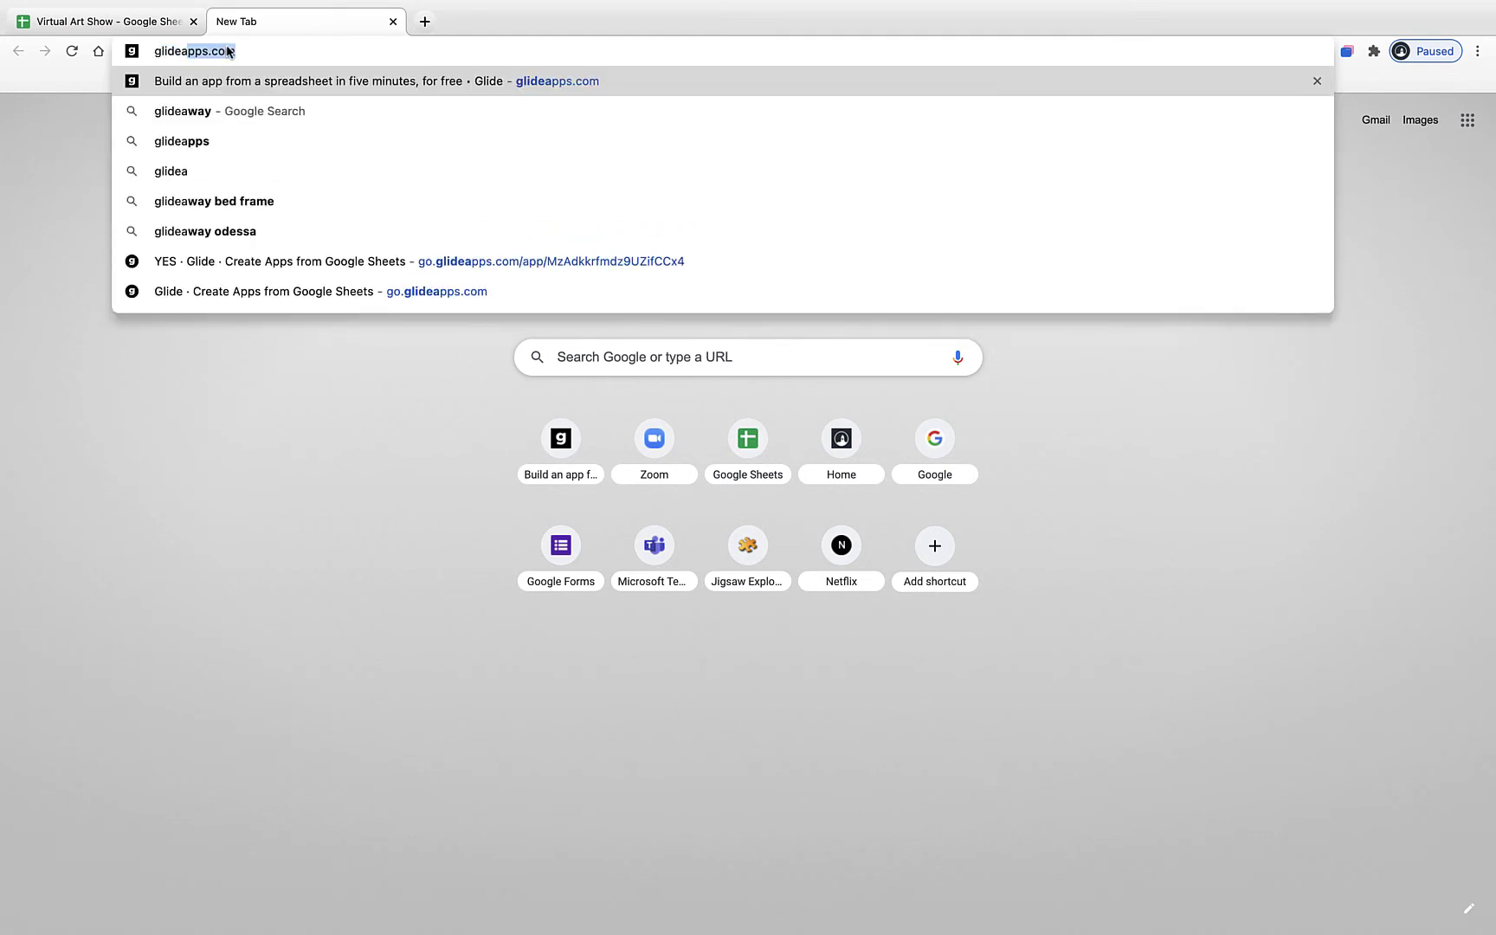
key(Return)
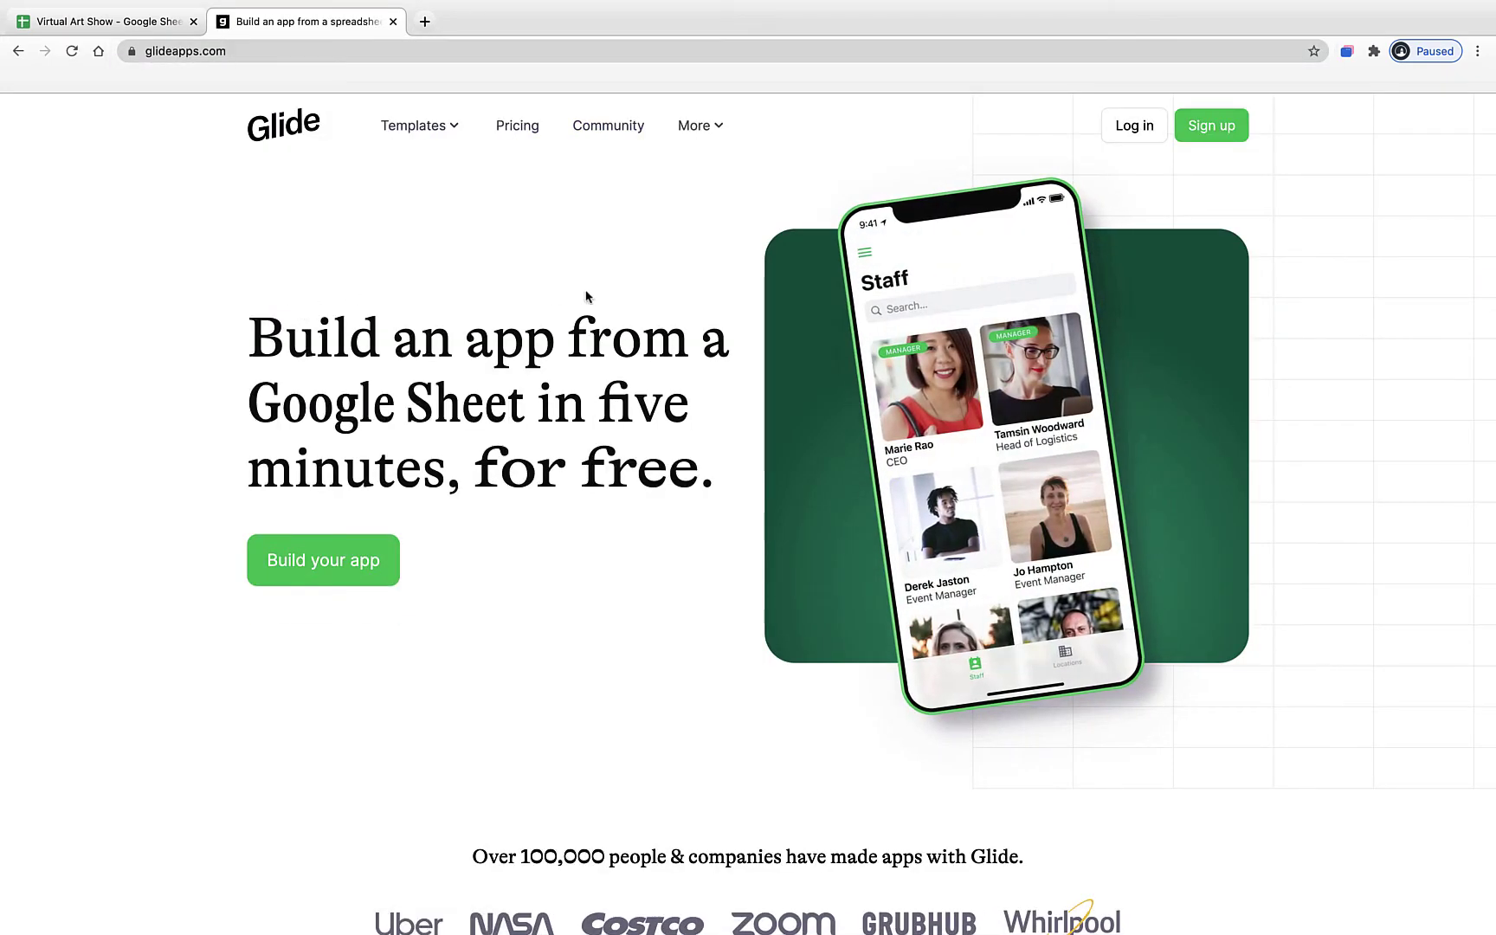
click(1225, 139)
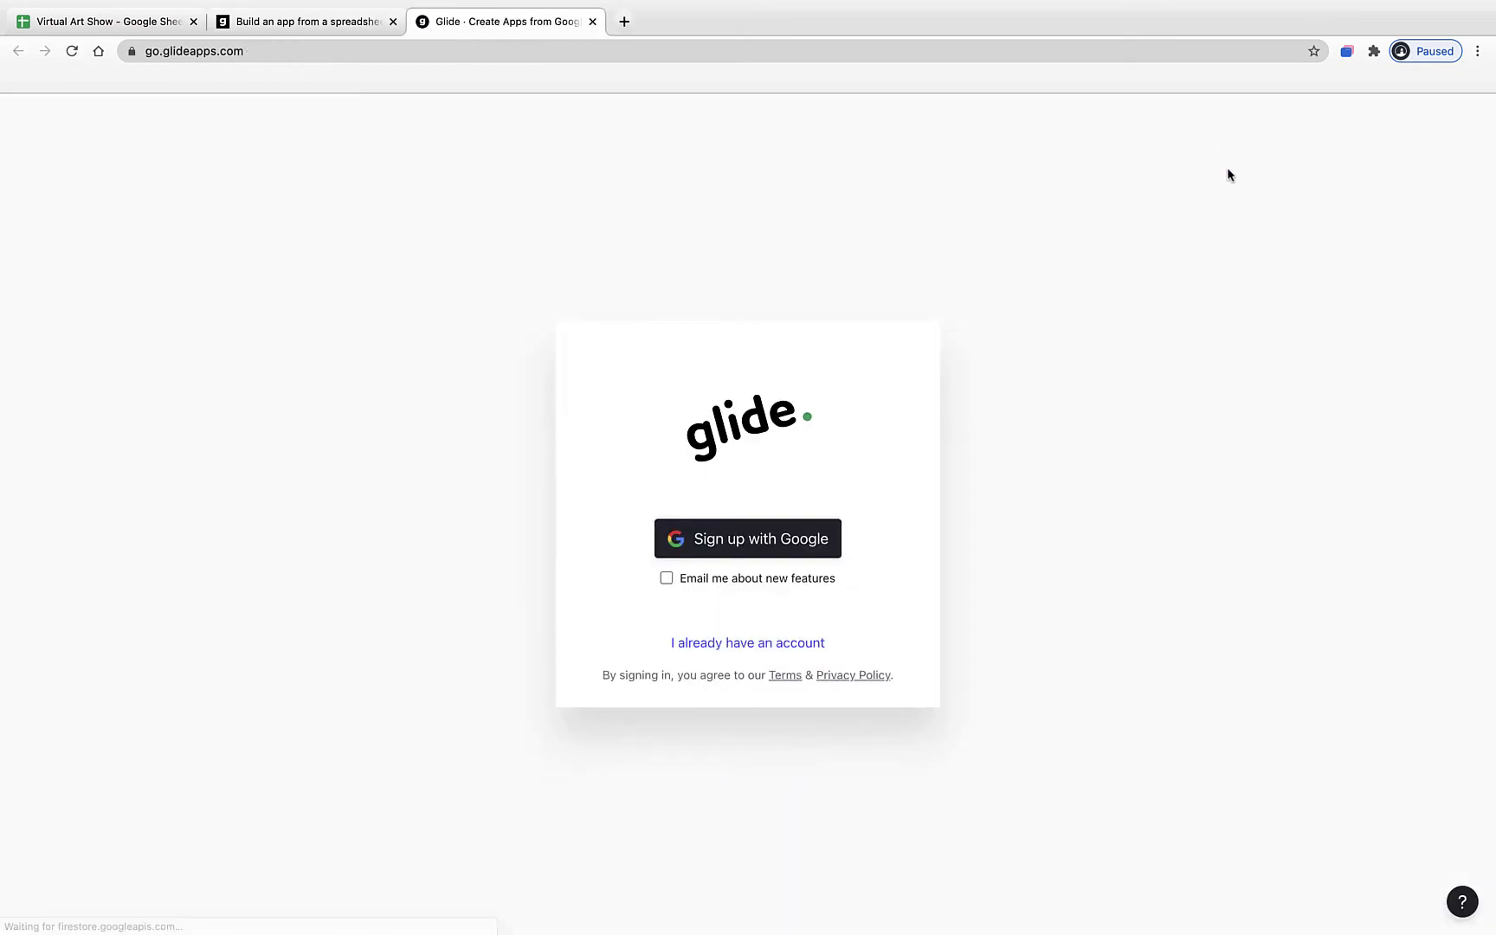
click(829, 541)
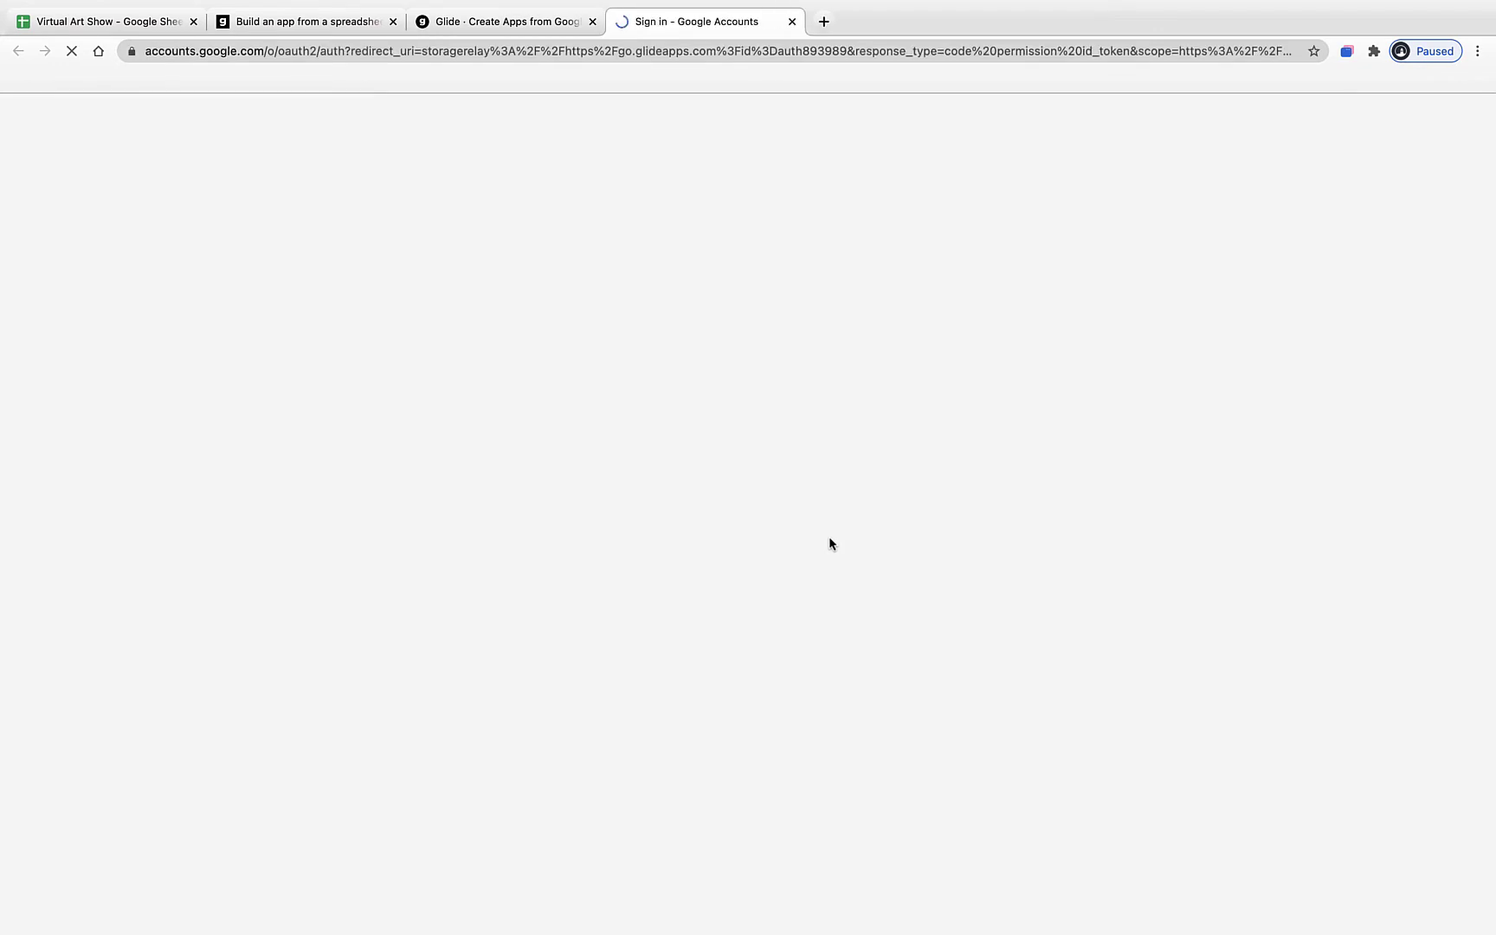
click(731, 584)
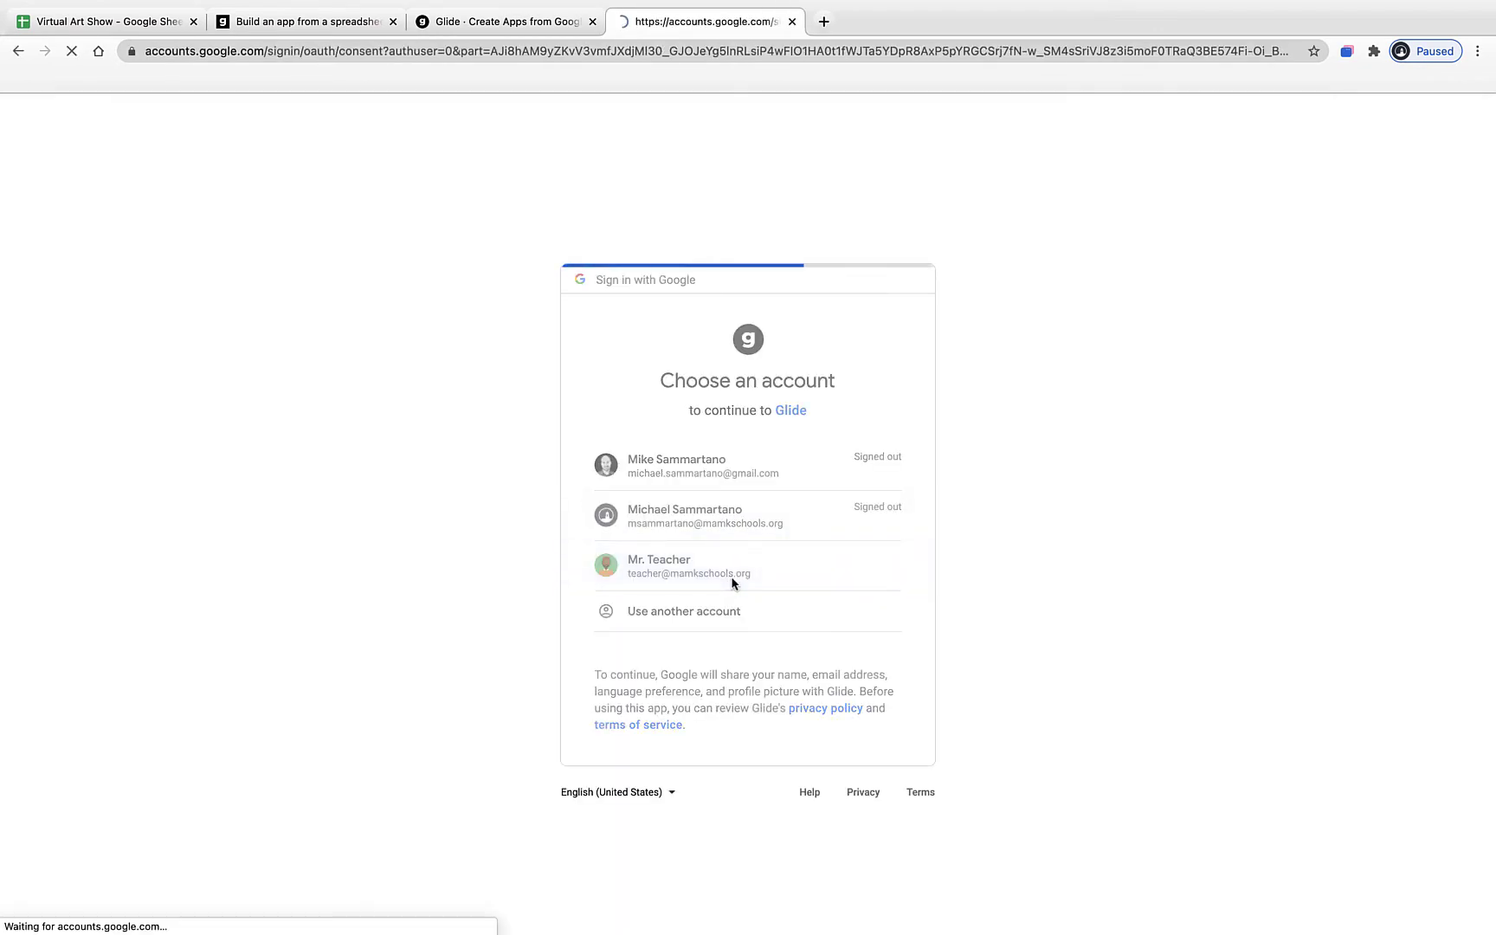
click(853, 731)
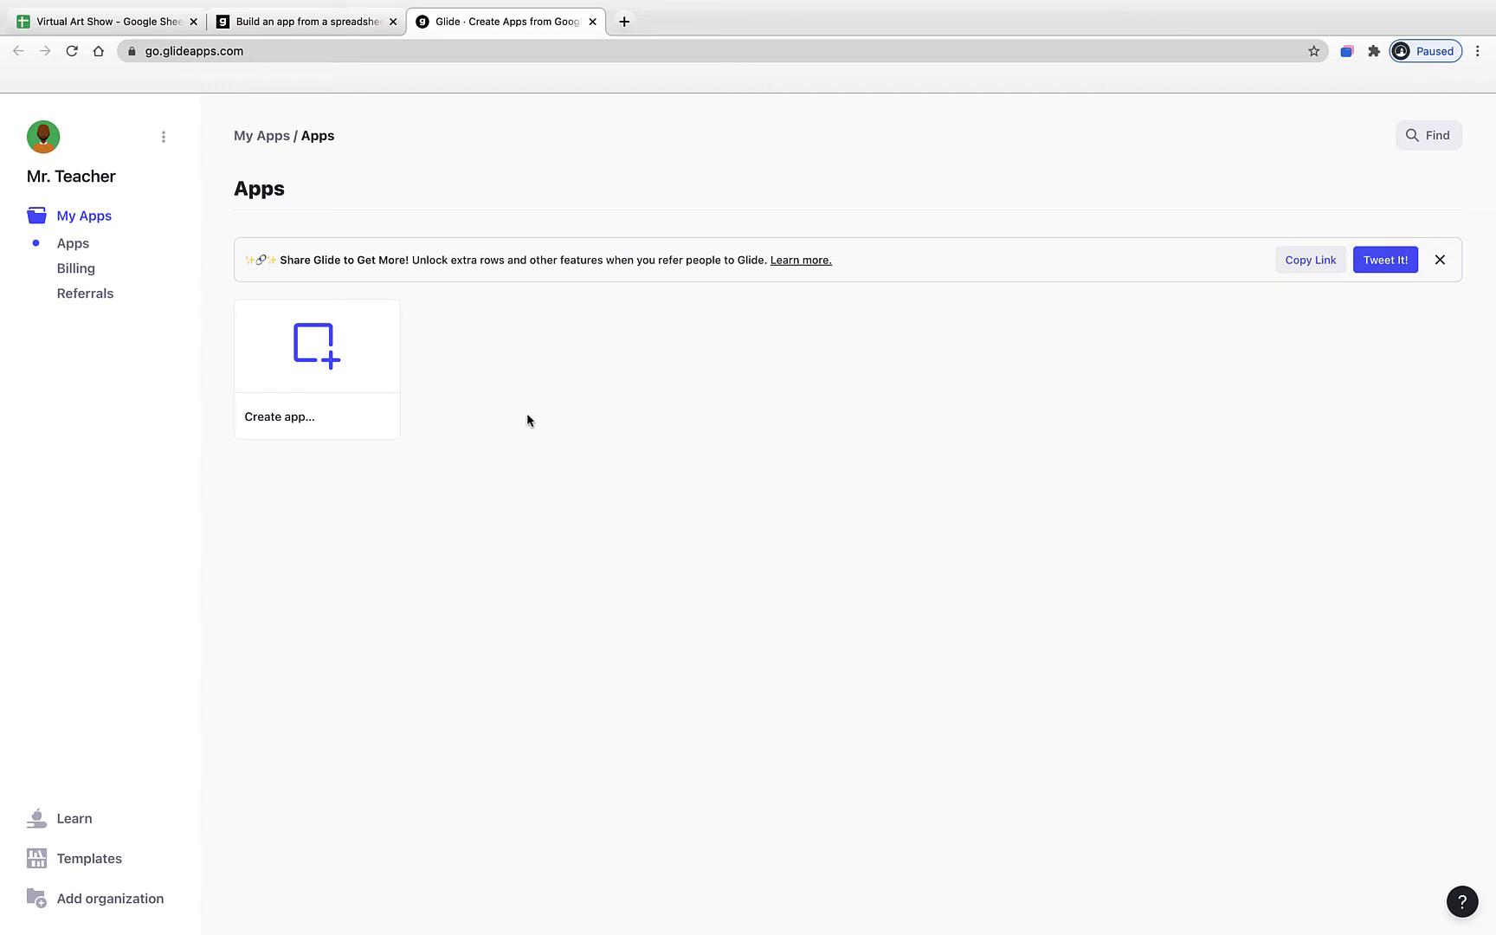
- Start a new app From Google Sheet and select the Virtual Art Show spreadsheet
mouse_move(242, 413)
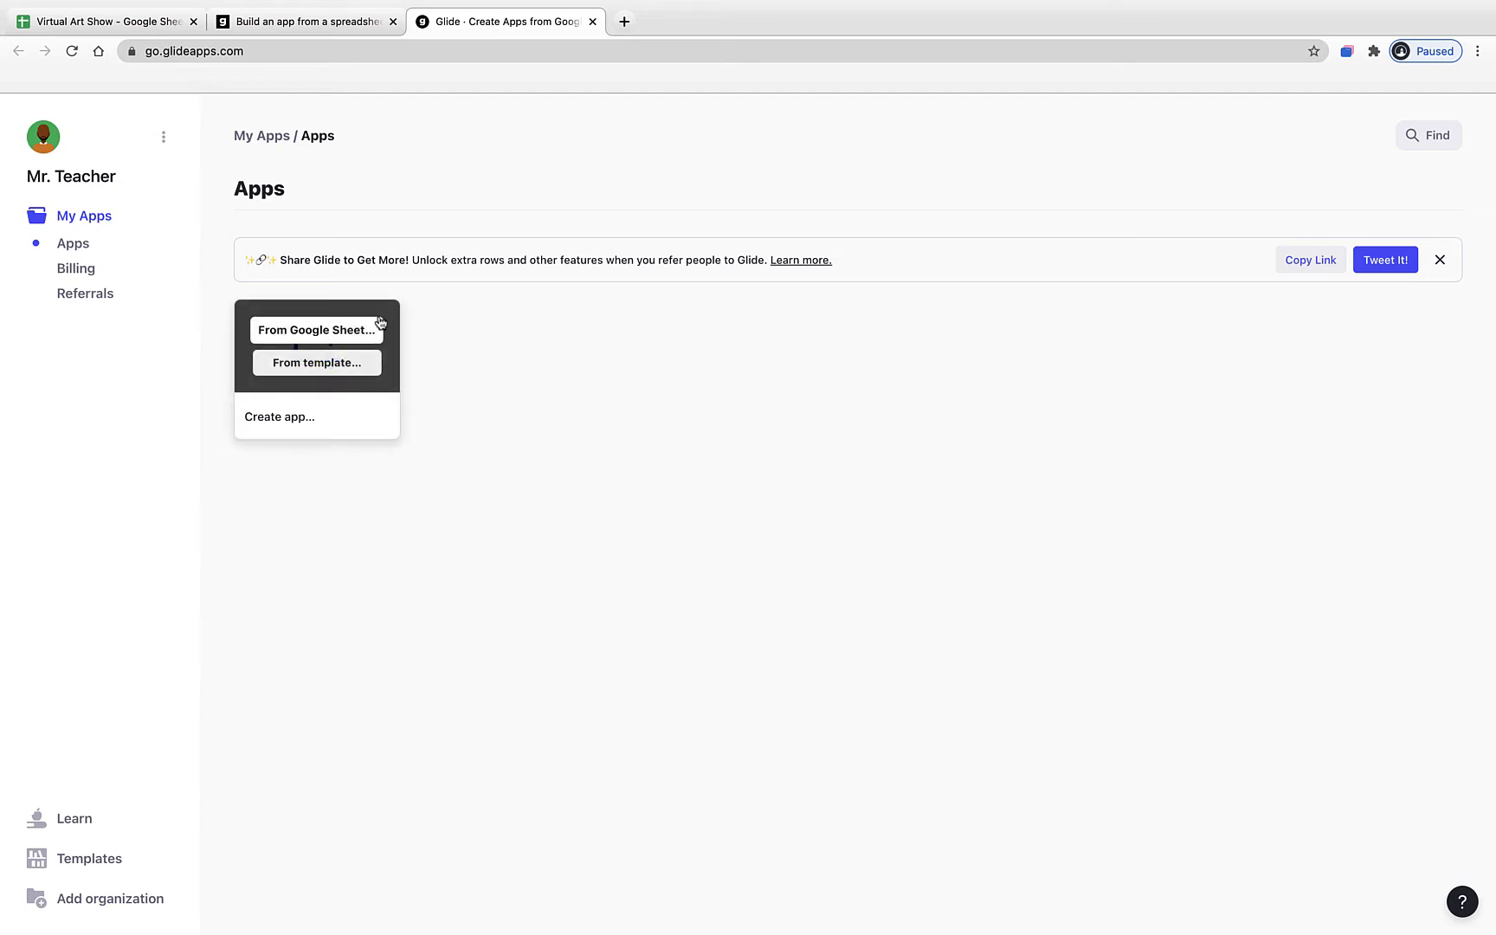
click(355, 331)
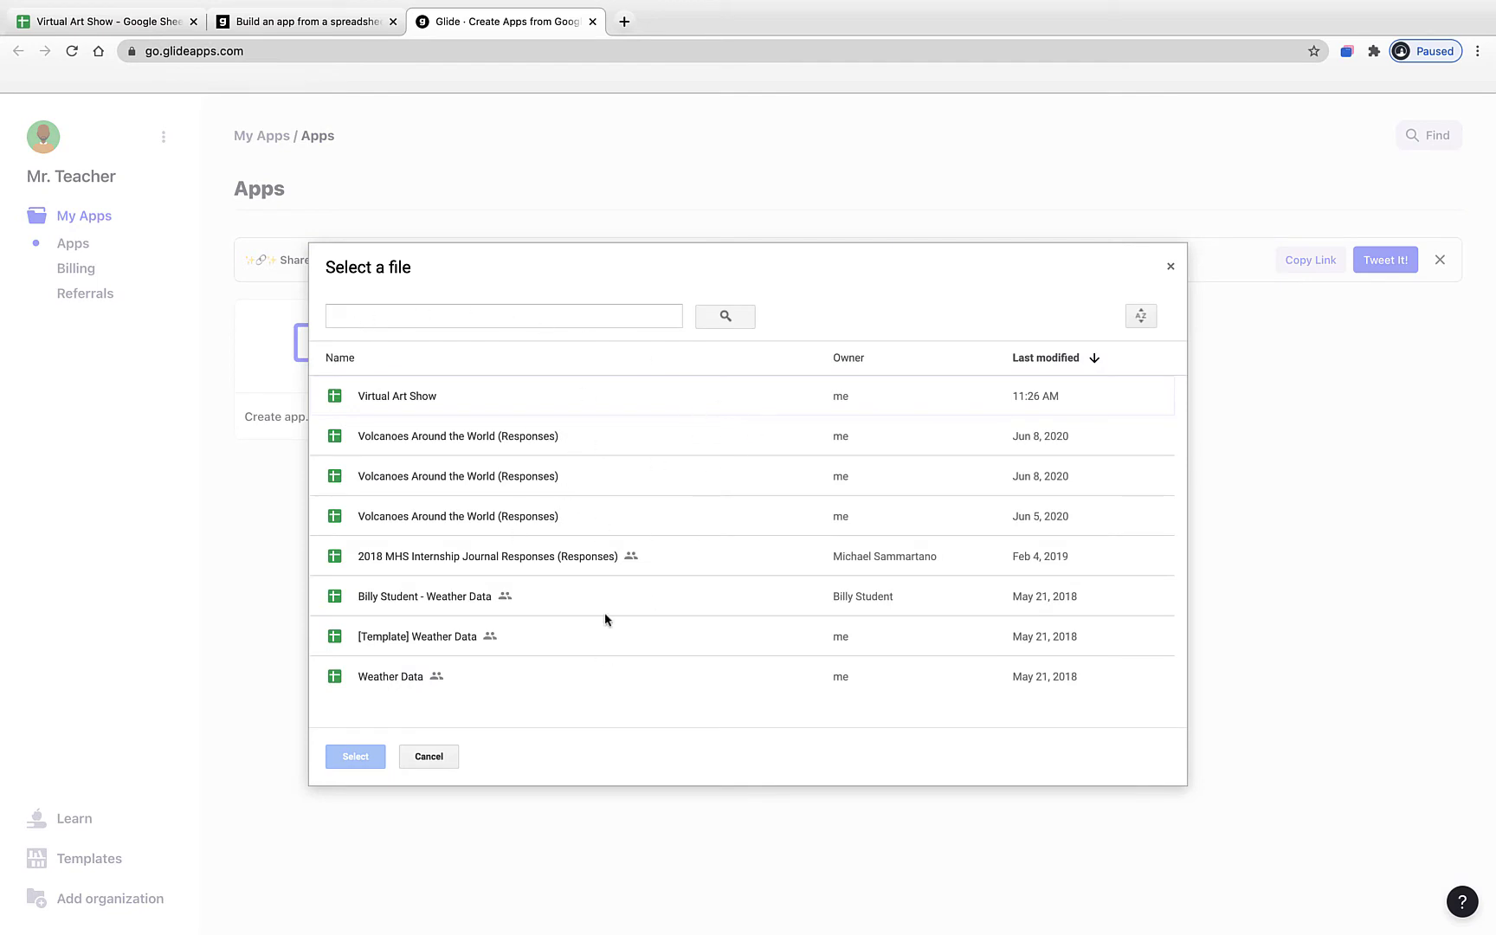
click(603, 644)
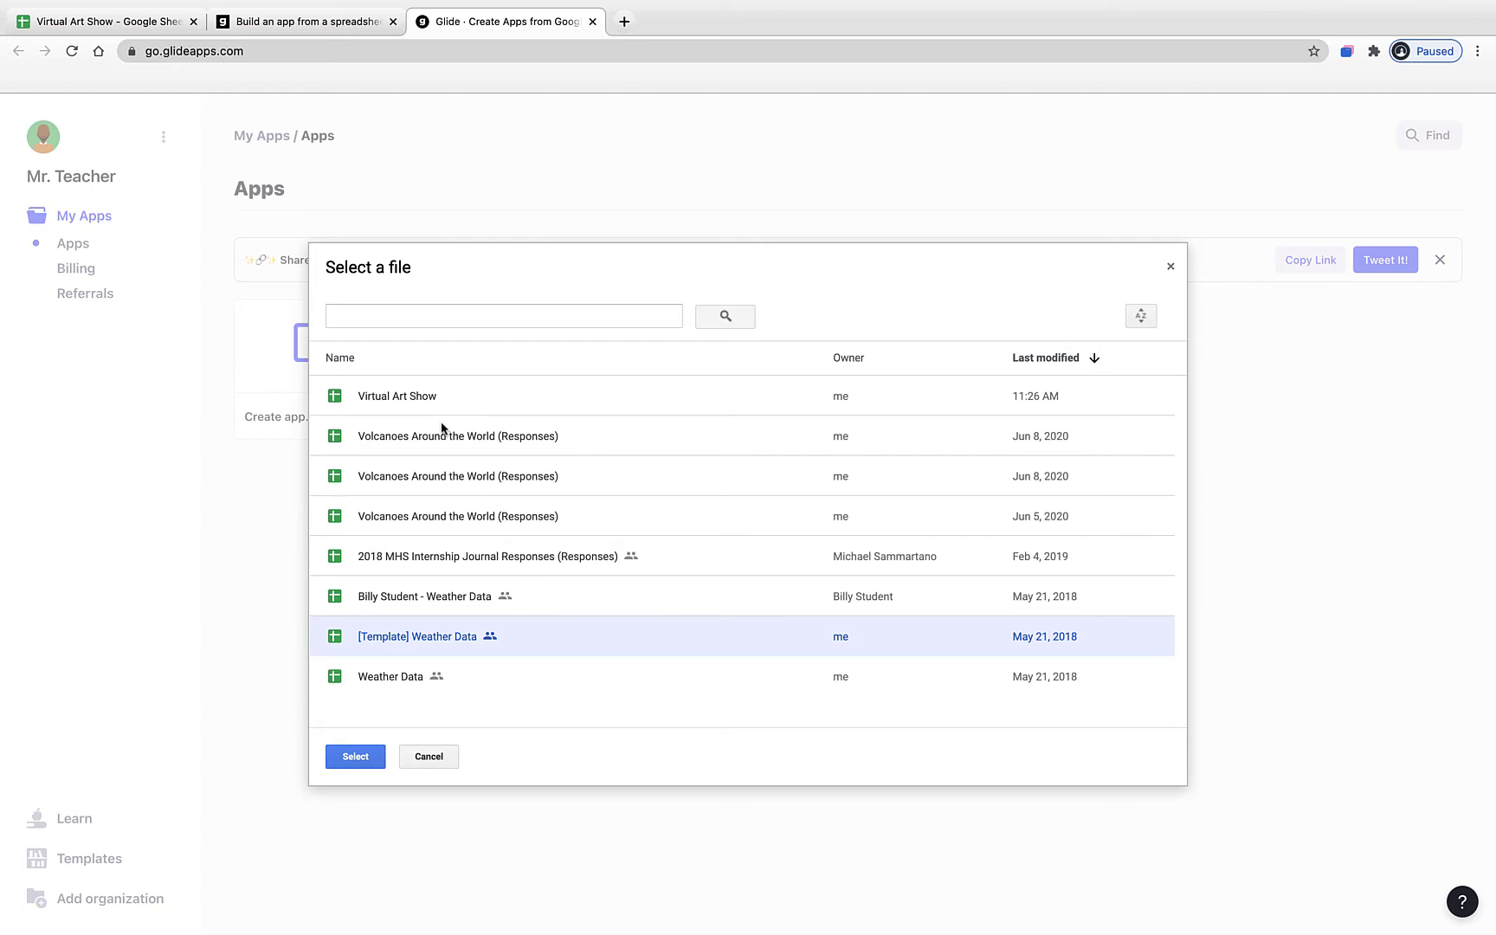
click(441, 398)
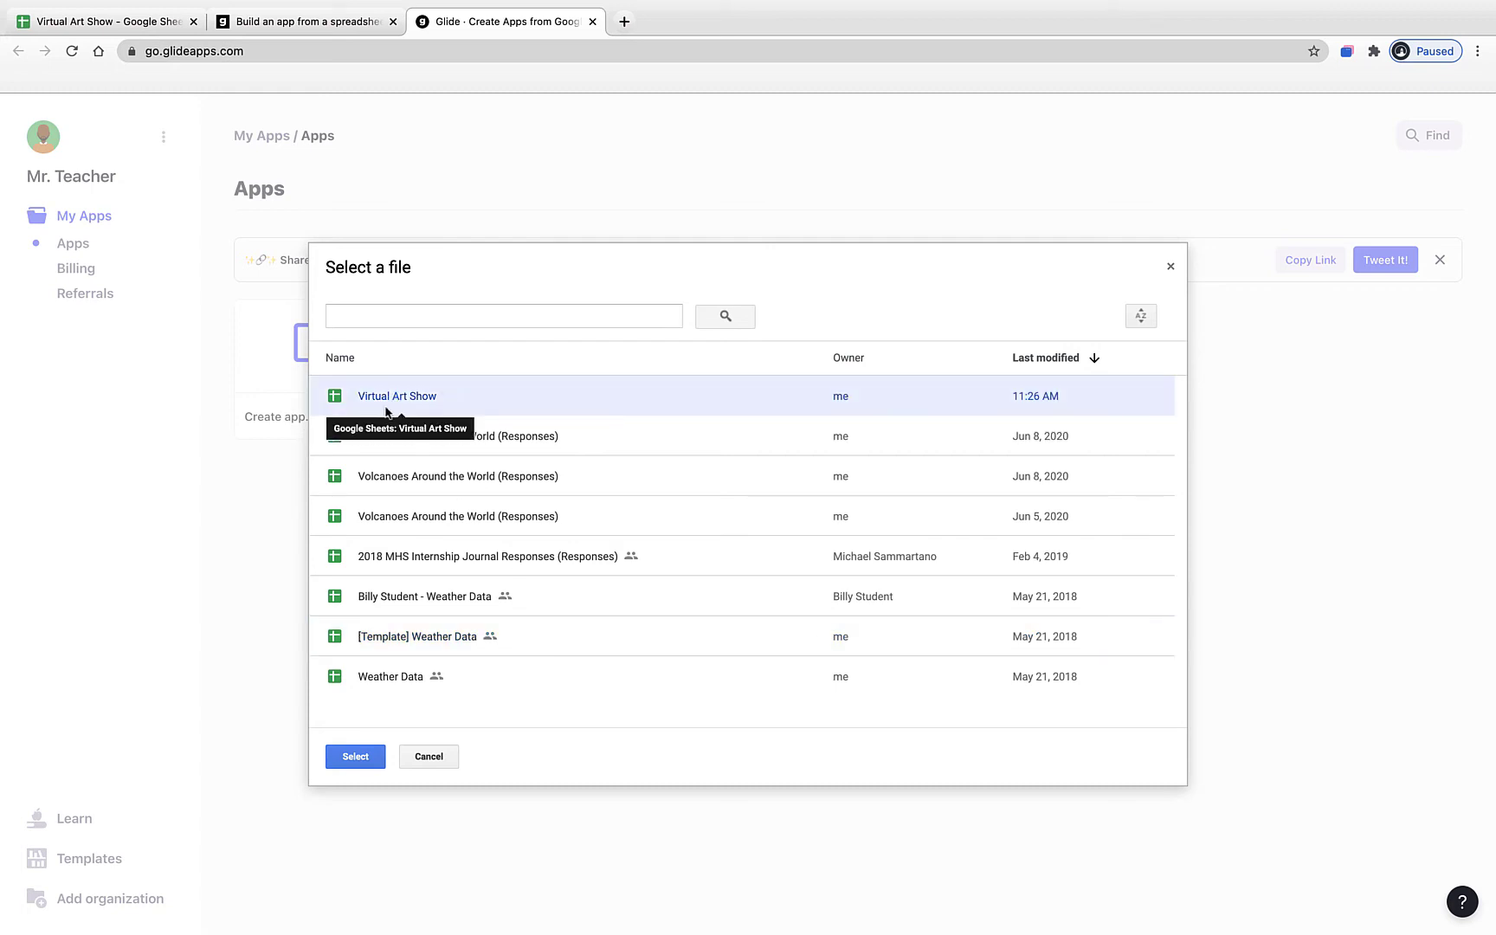
click(355, 757)
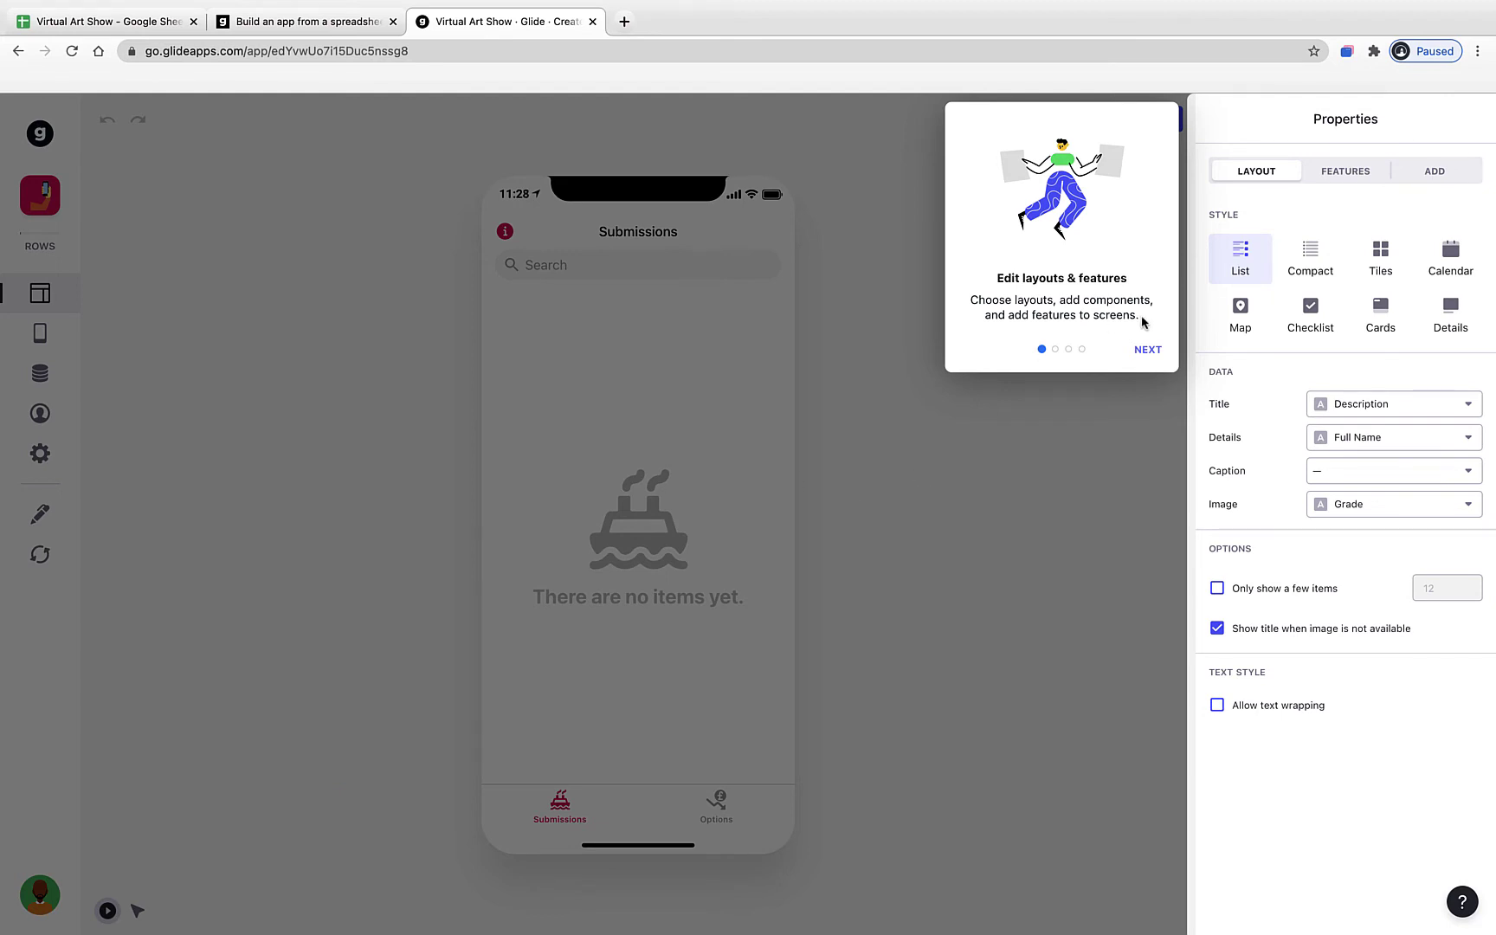
- Step through the onboarding tour tips to the end and dismiss it
click(1145, 349)
click(1082, 362)
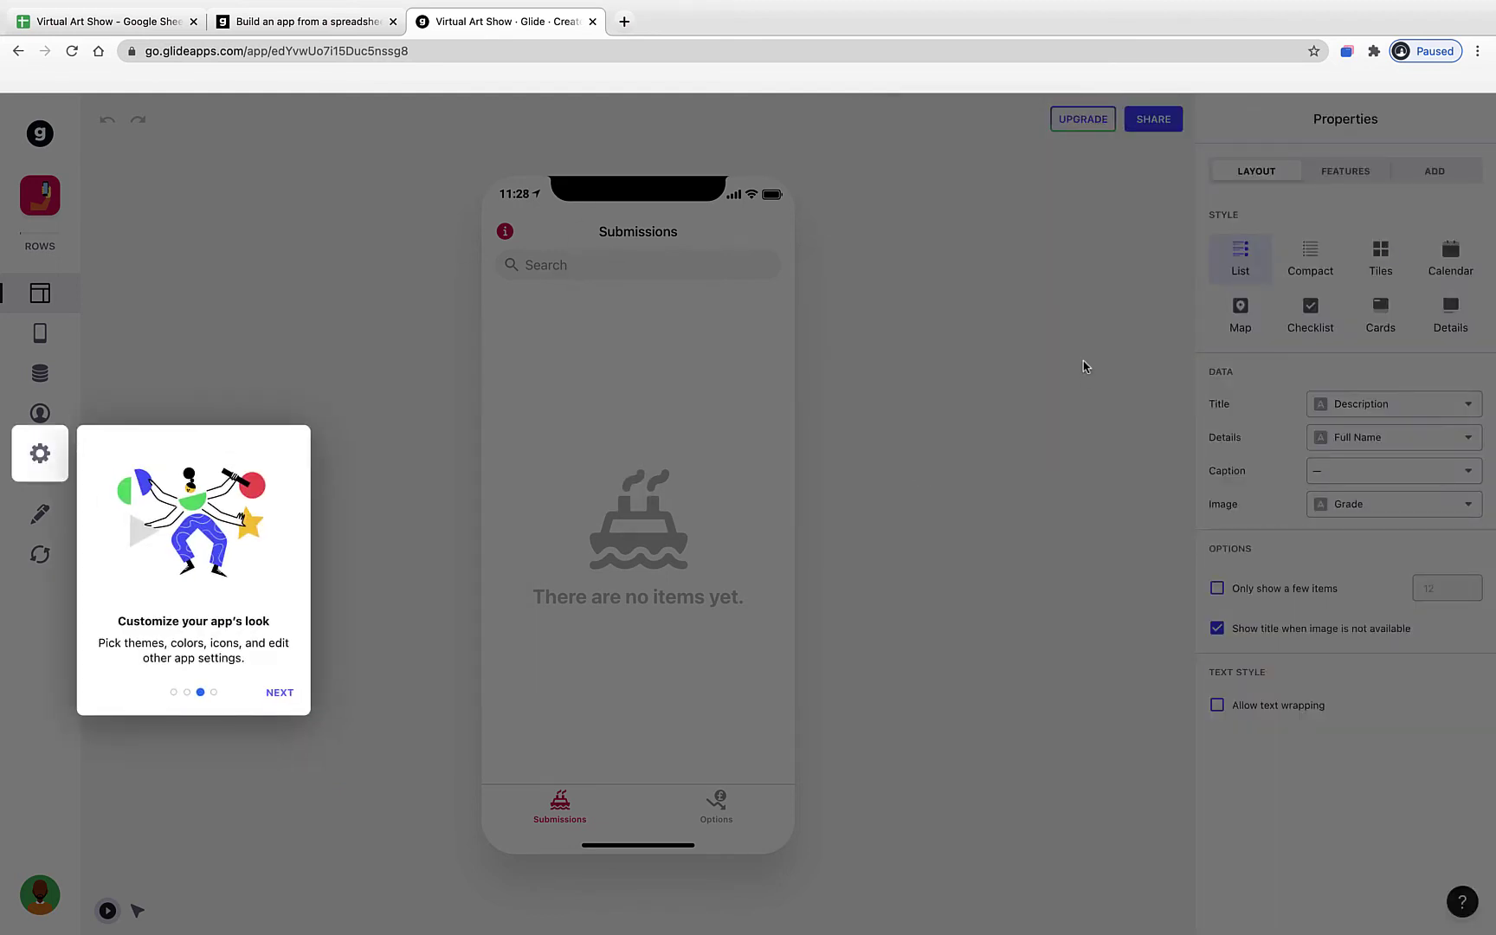
click(279, 690)
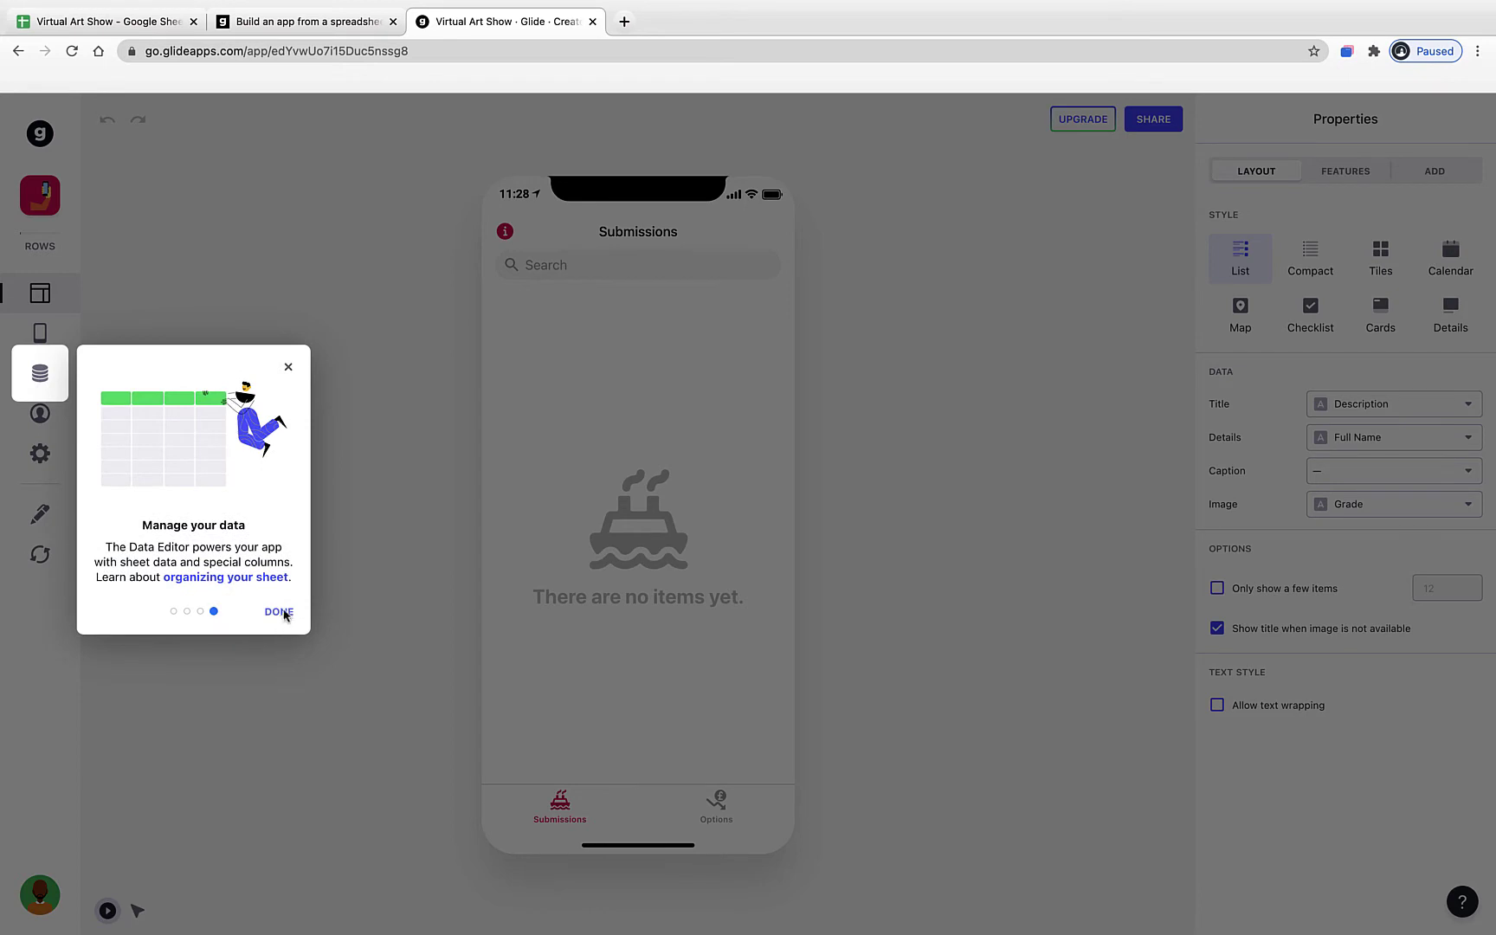
click(284, 613)
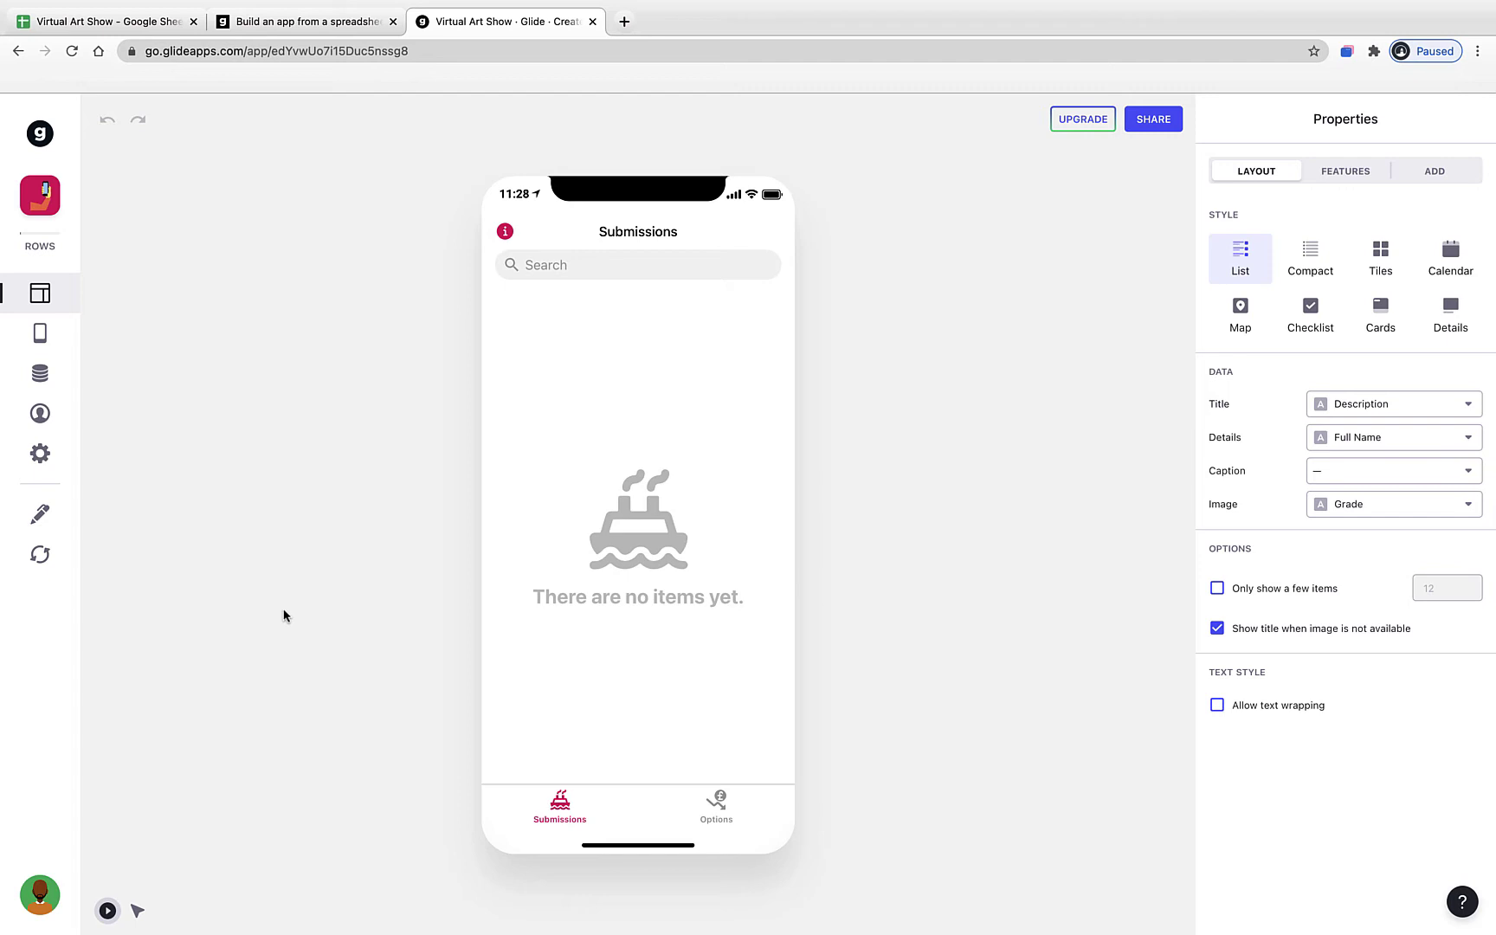
- Preview the app's Options and Submissions screens and check them against the spreadsheet's sheets
click(712, 811)
click(575, 810)
click(635, 267)
click(105, 22)
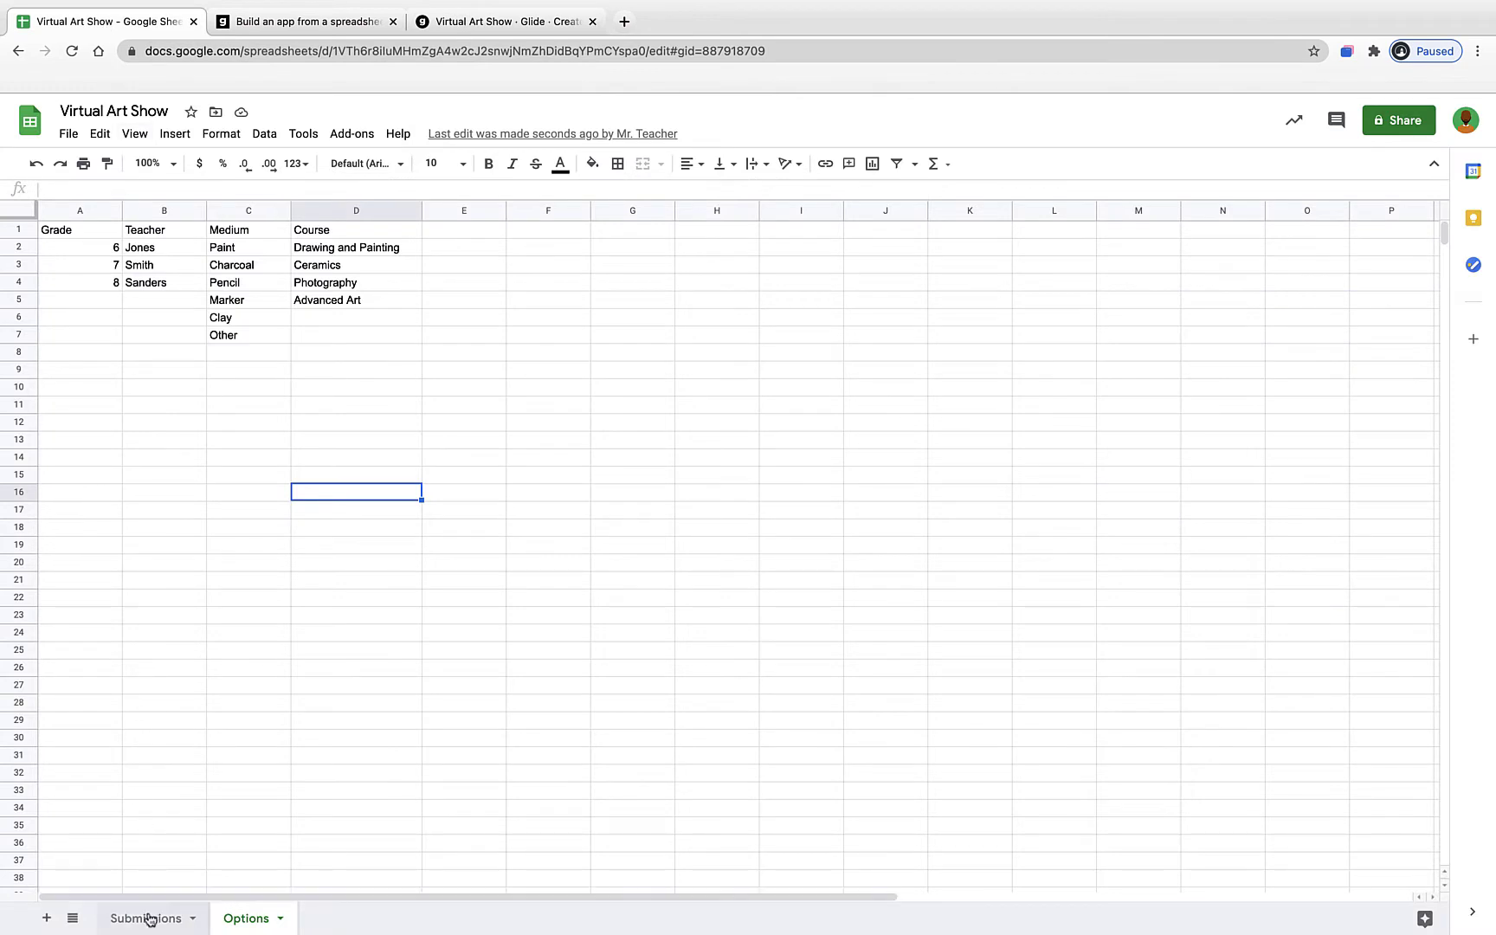
click(151, 918)
click(246, 921)
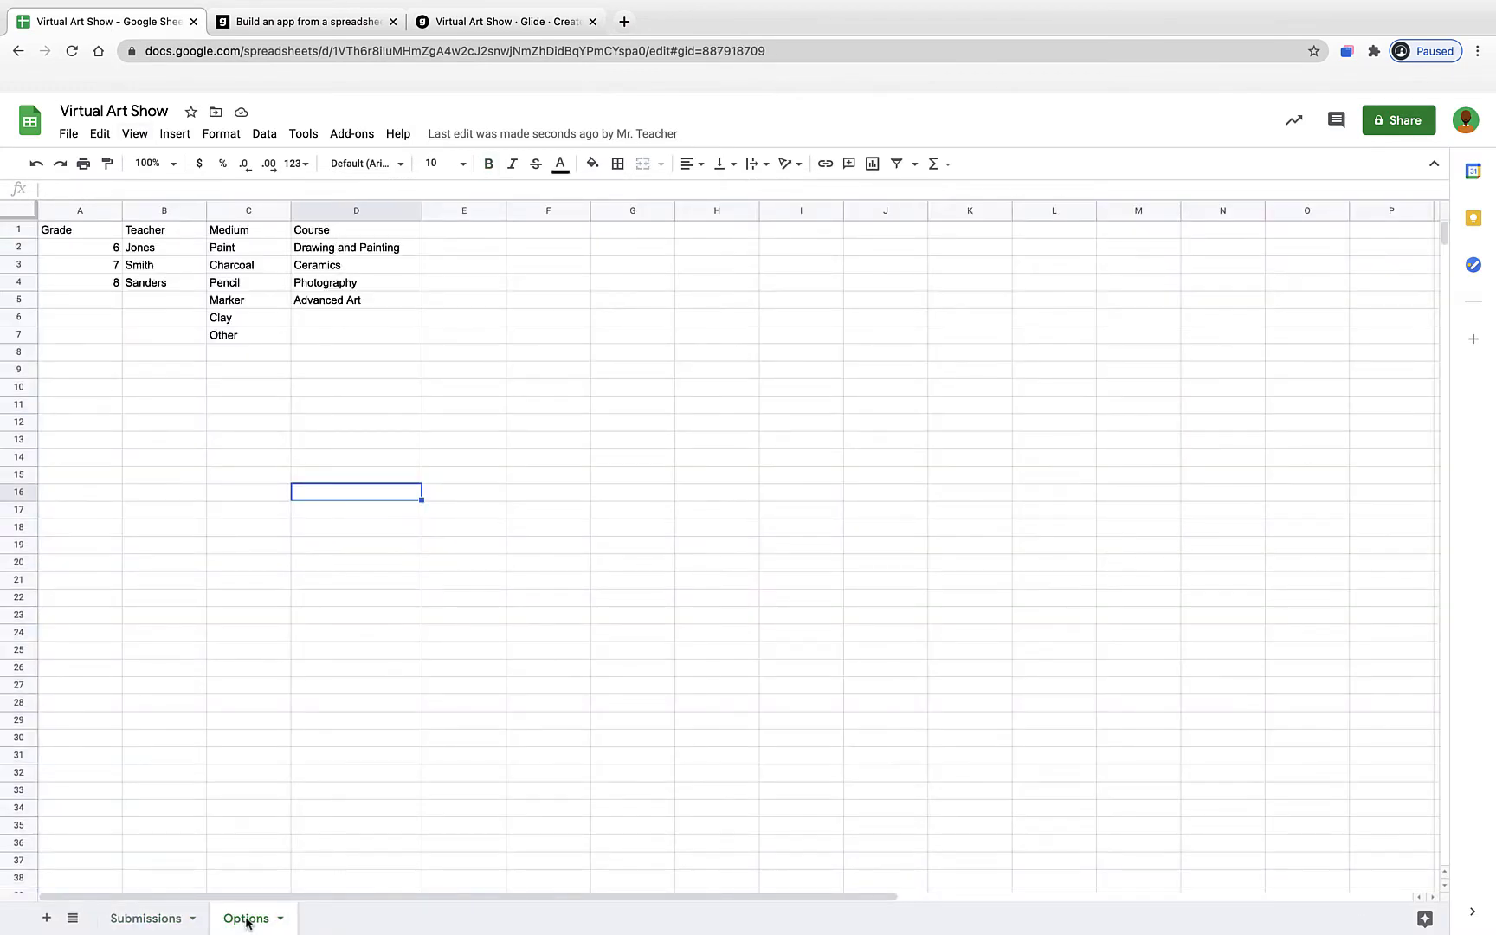
click(516, 21)
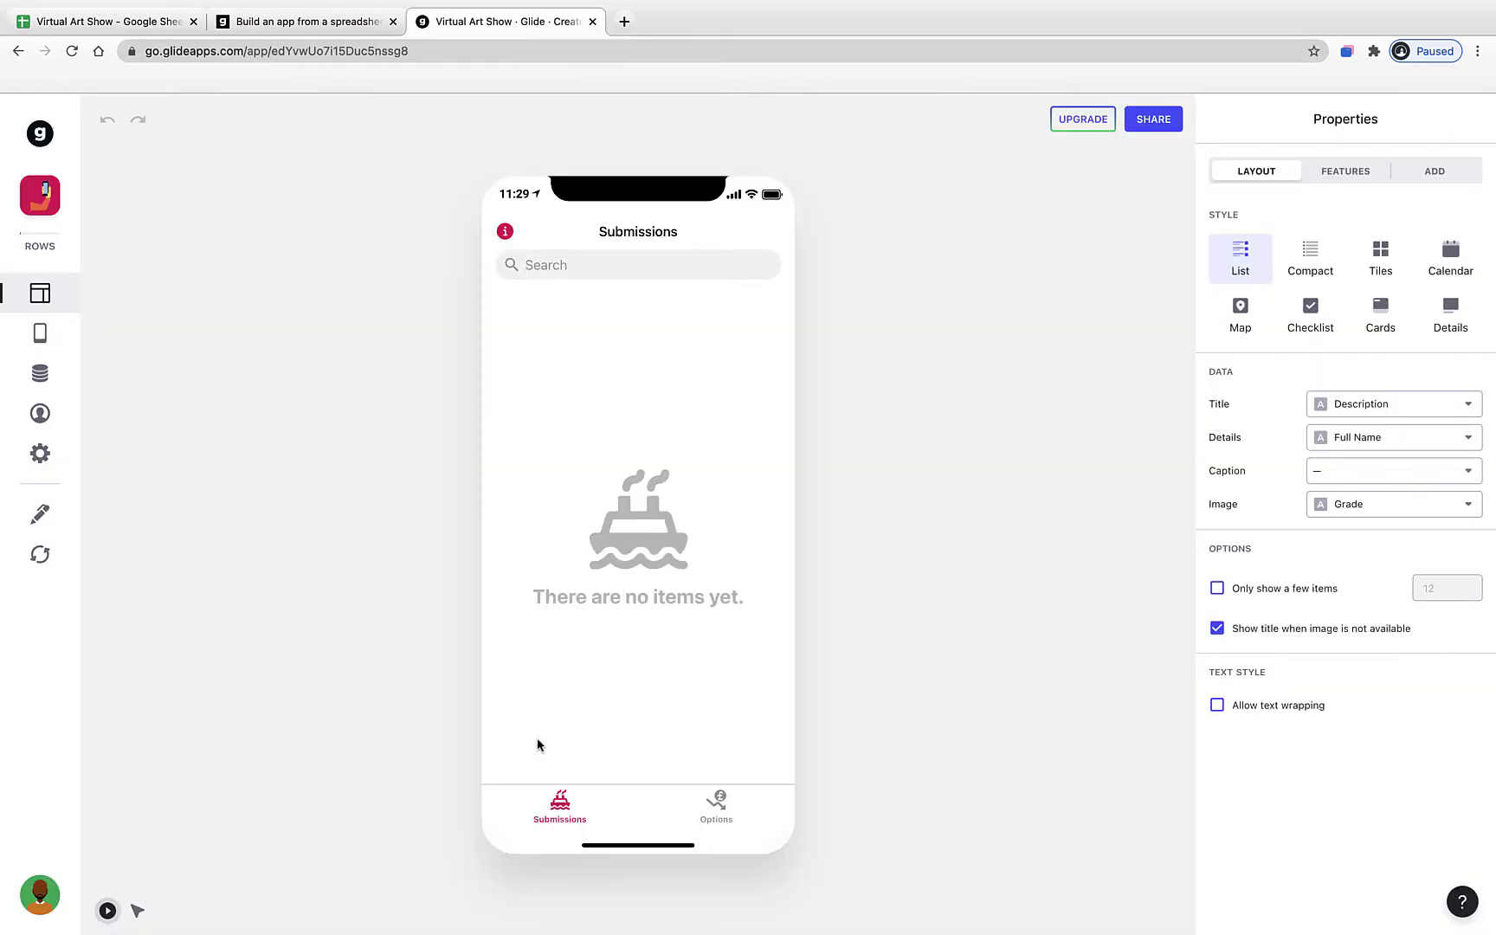
- Toggle the previews again, recheck the spreadsheet, and leave the preview on the Options list
click(711, 807)
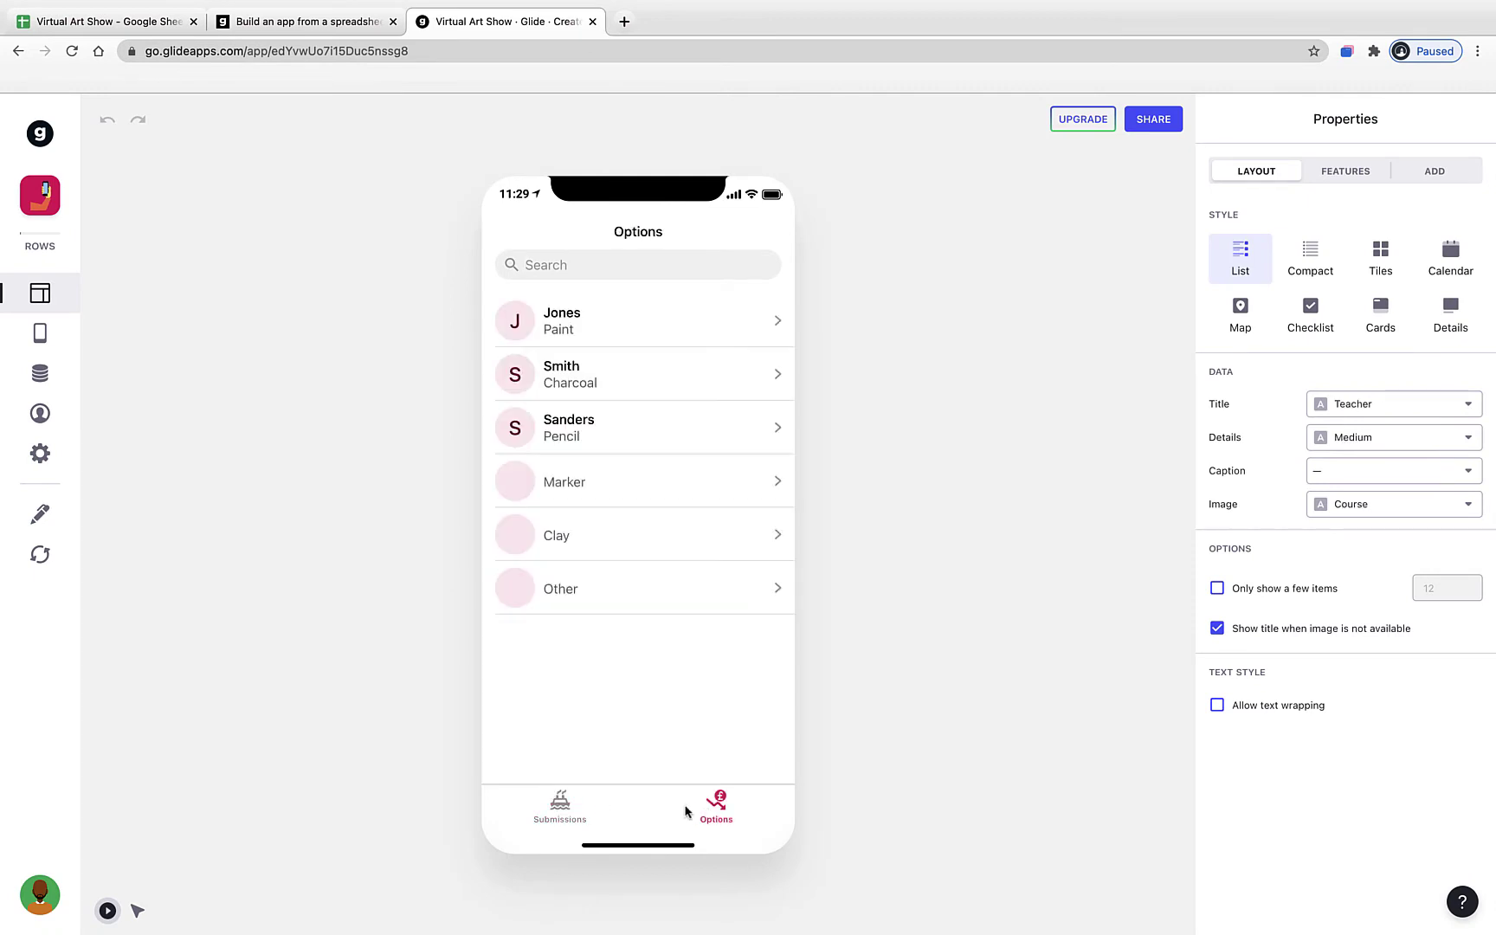
click(560, 805)
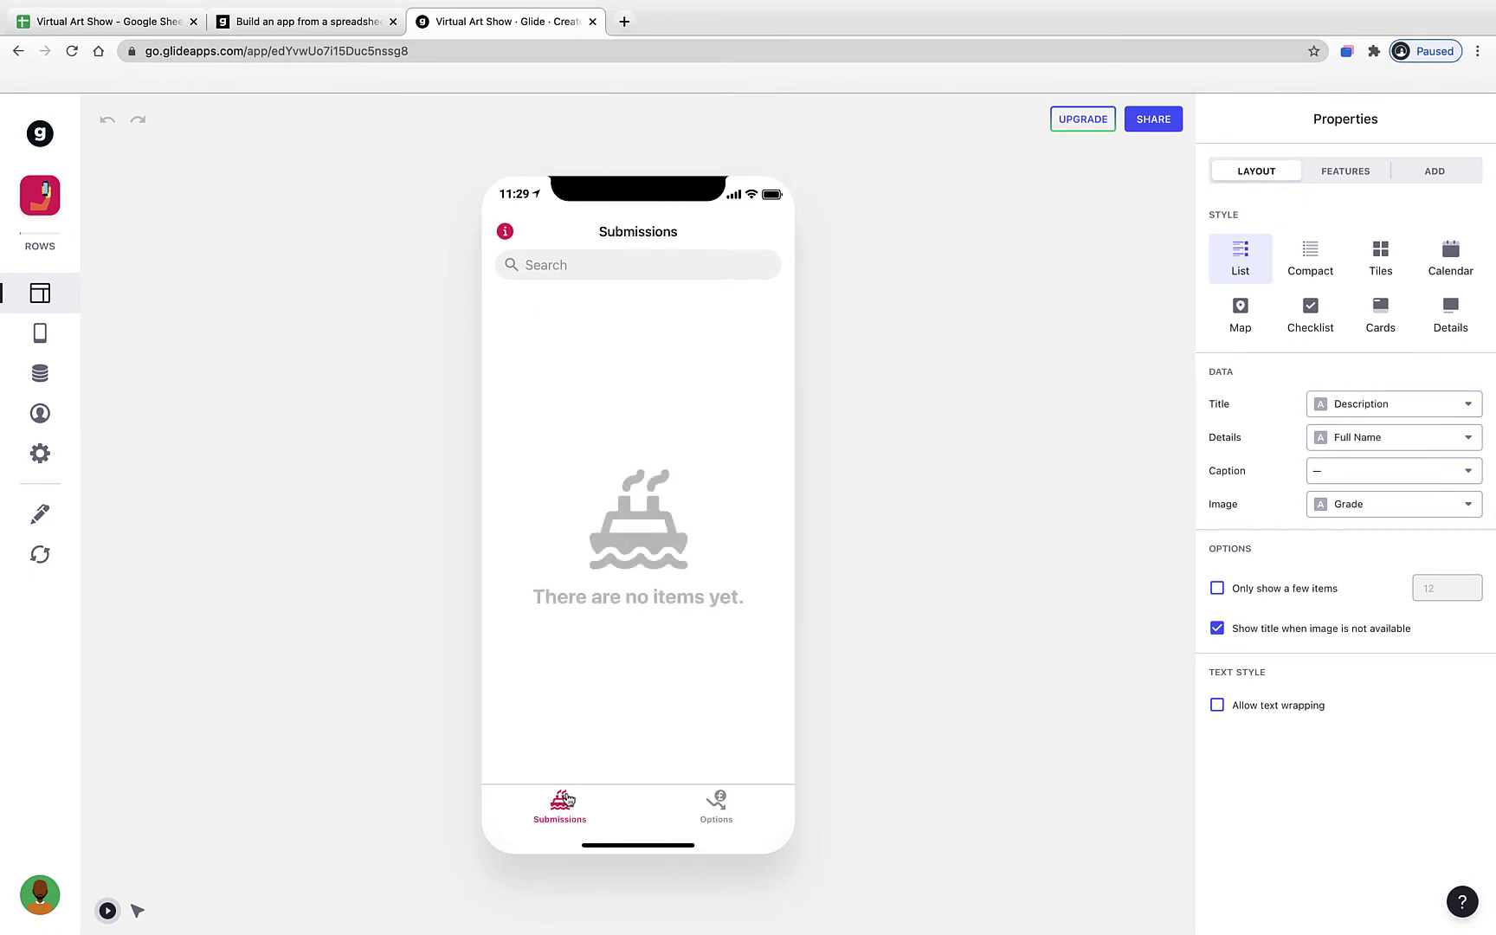
click(715, 809)
click(560, 809)
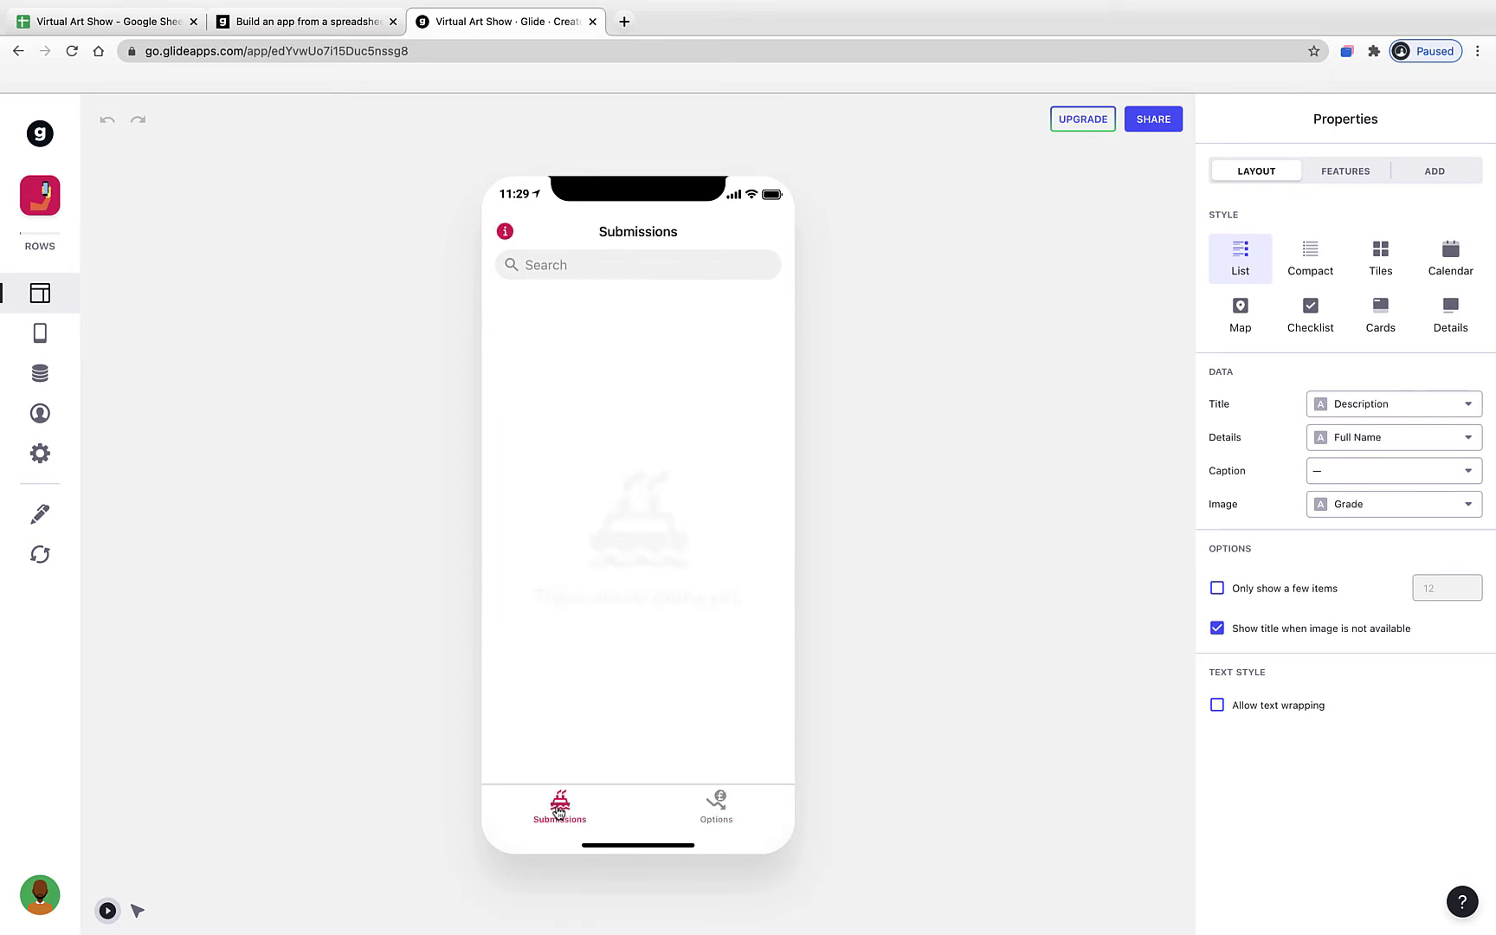
click(110, 31)
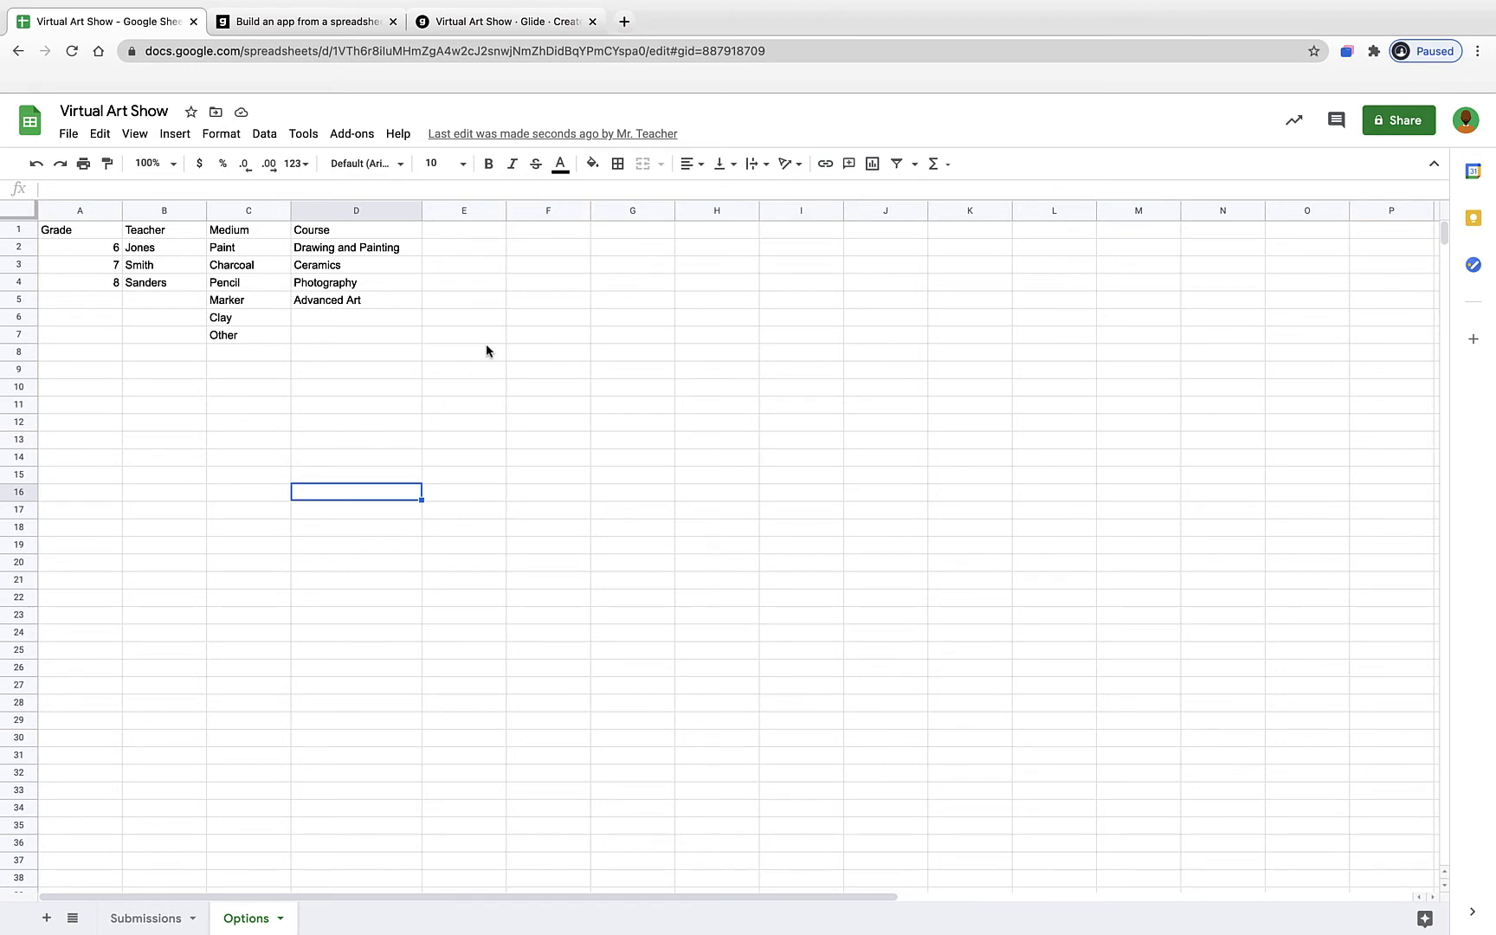
click(510, 24)
click(713, 813)
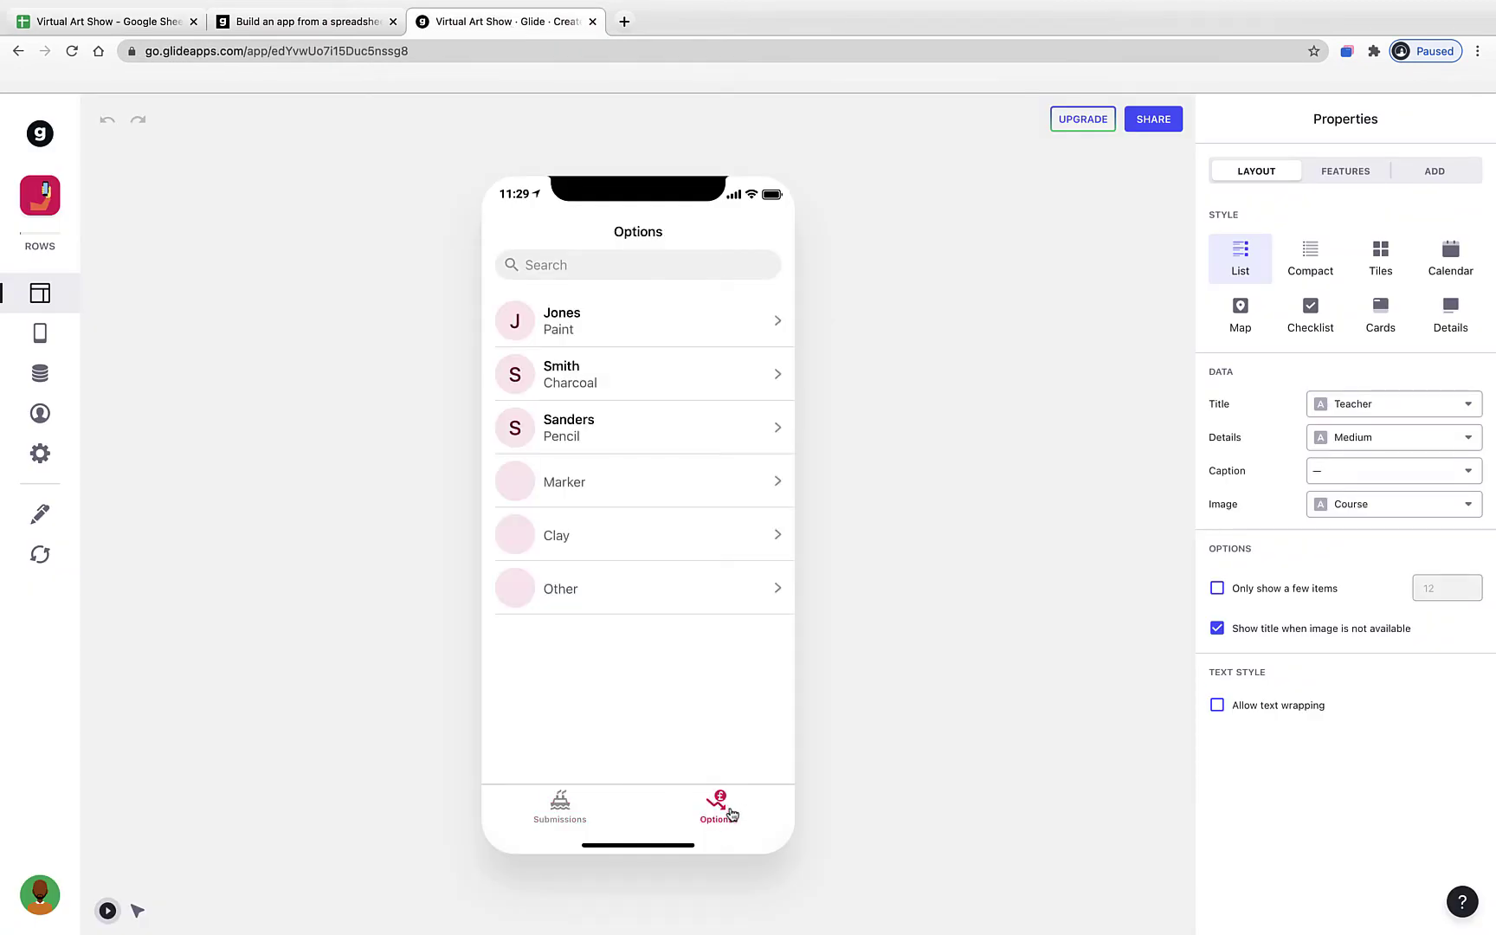
- In the Tabs settings, dismiss the tutorial video and delete the Options tab
click(48, 347)
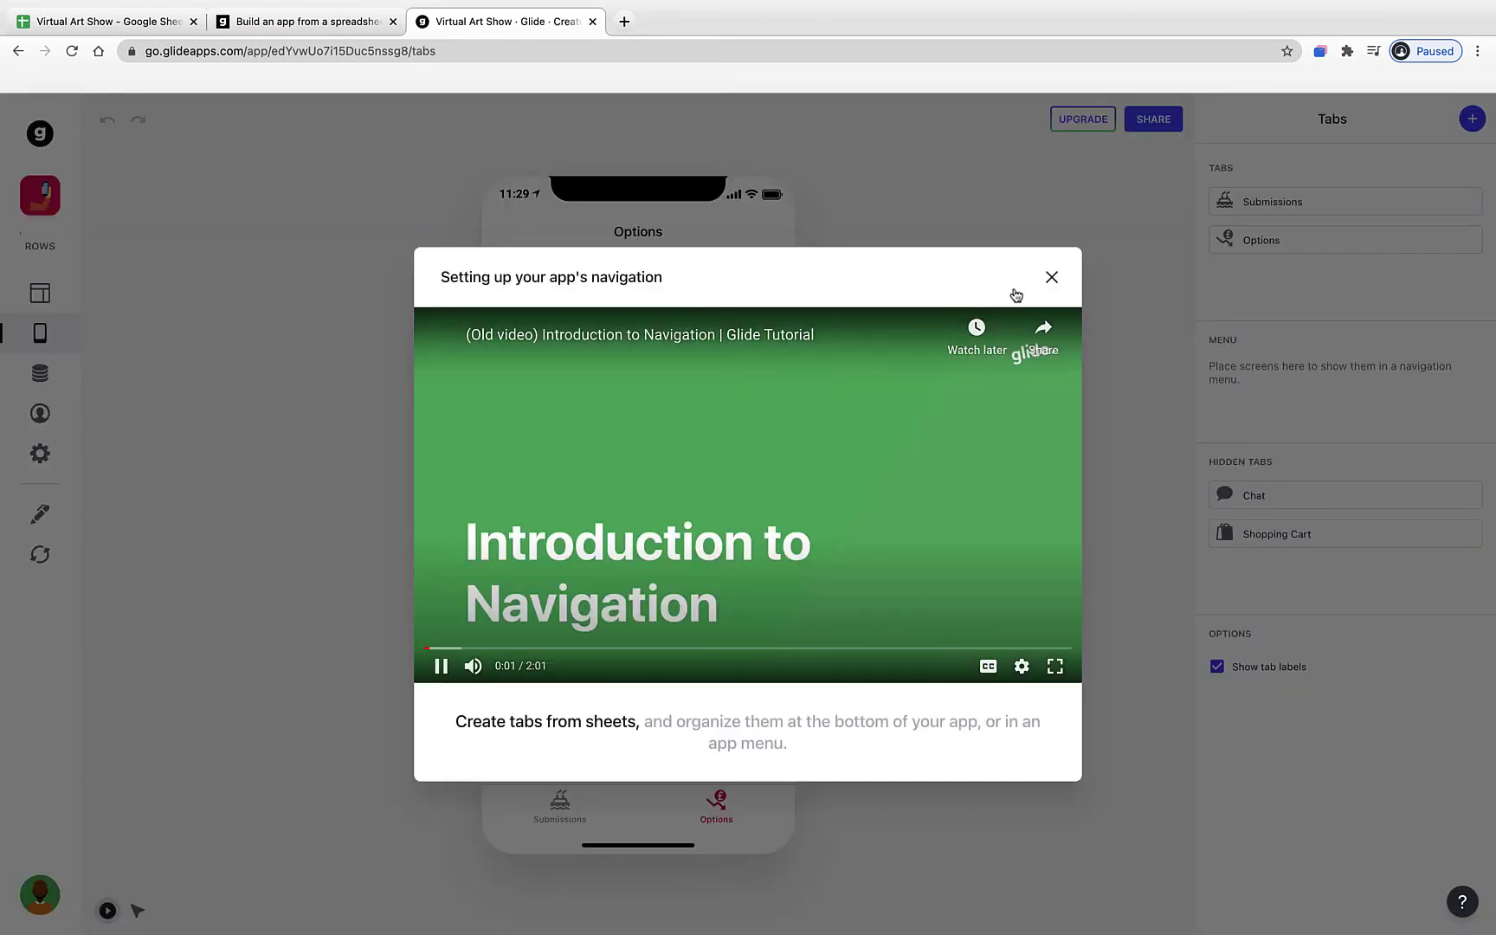
click(1049, 278)
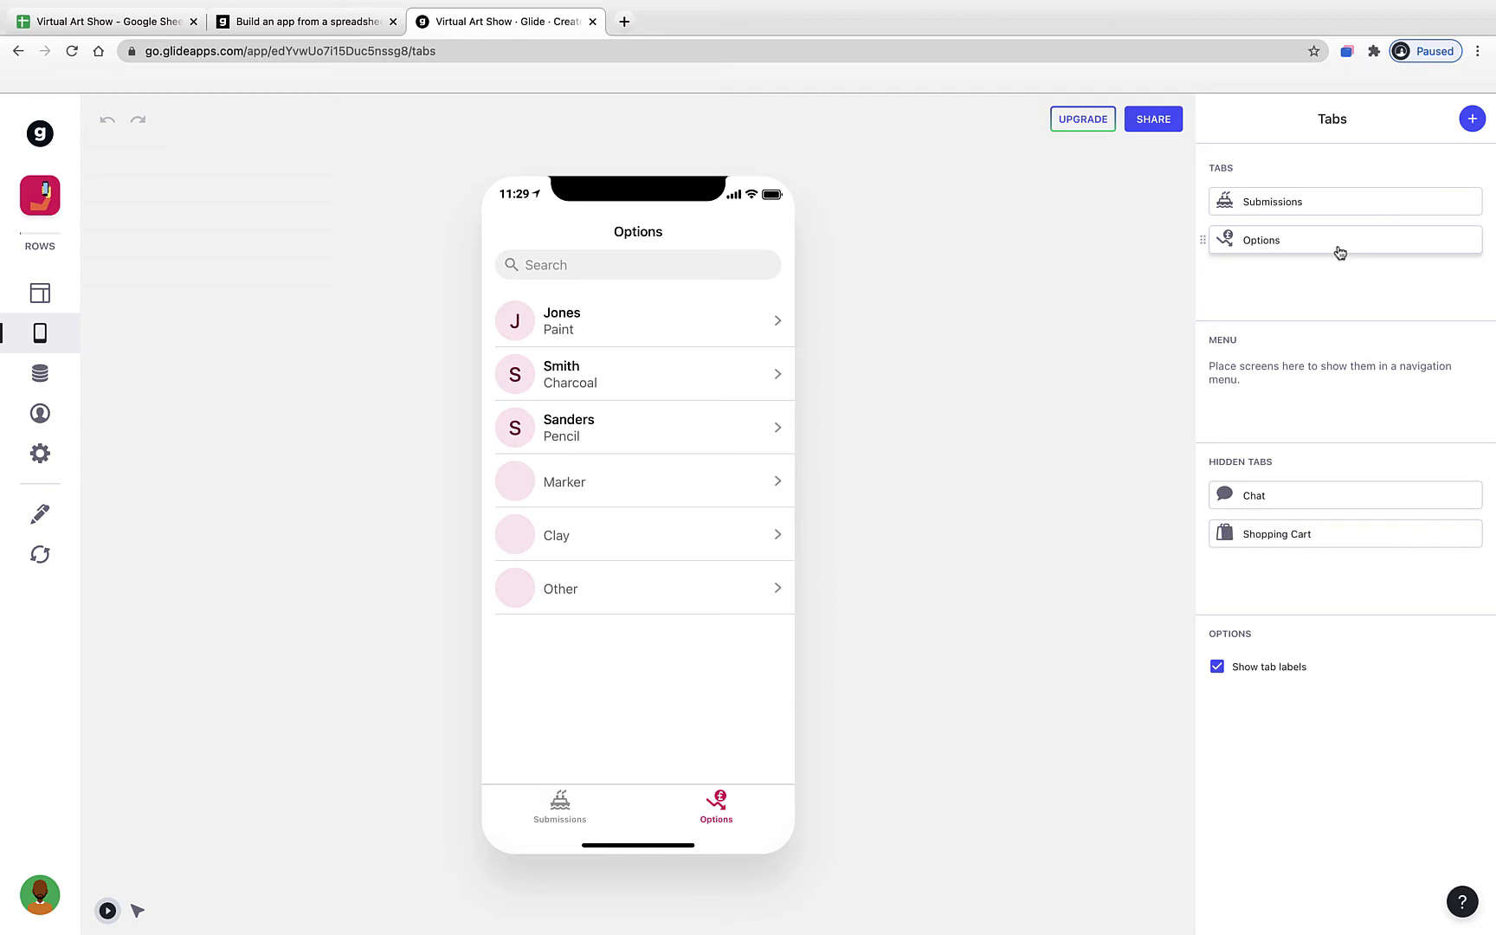
click(1340, 252)
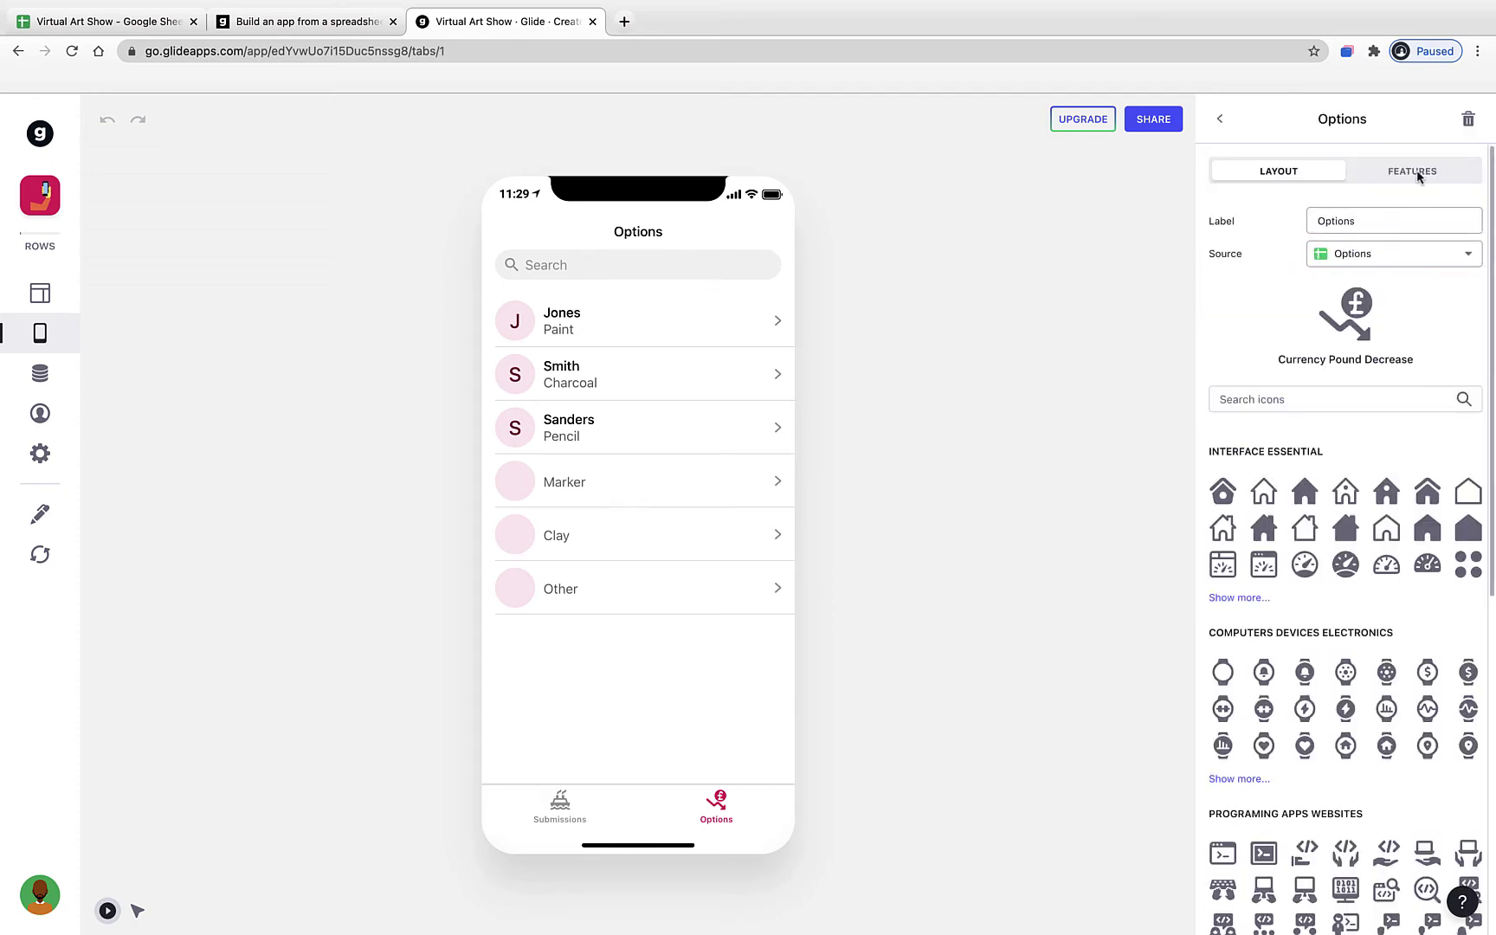
click(1468, 123)
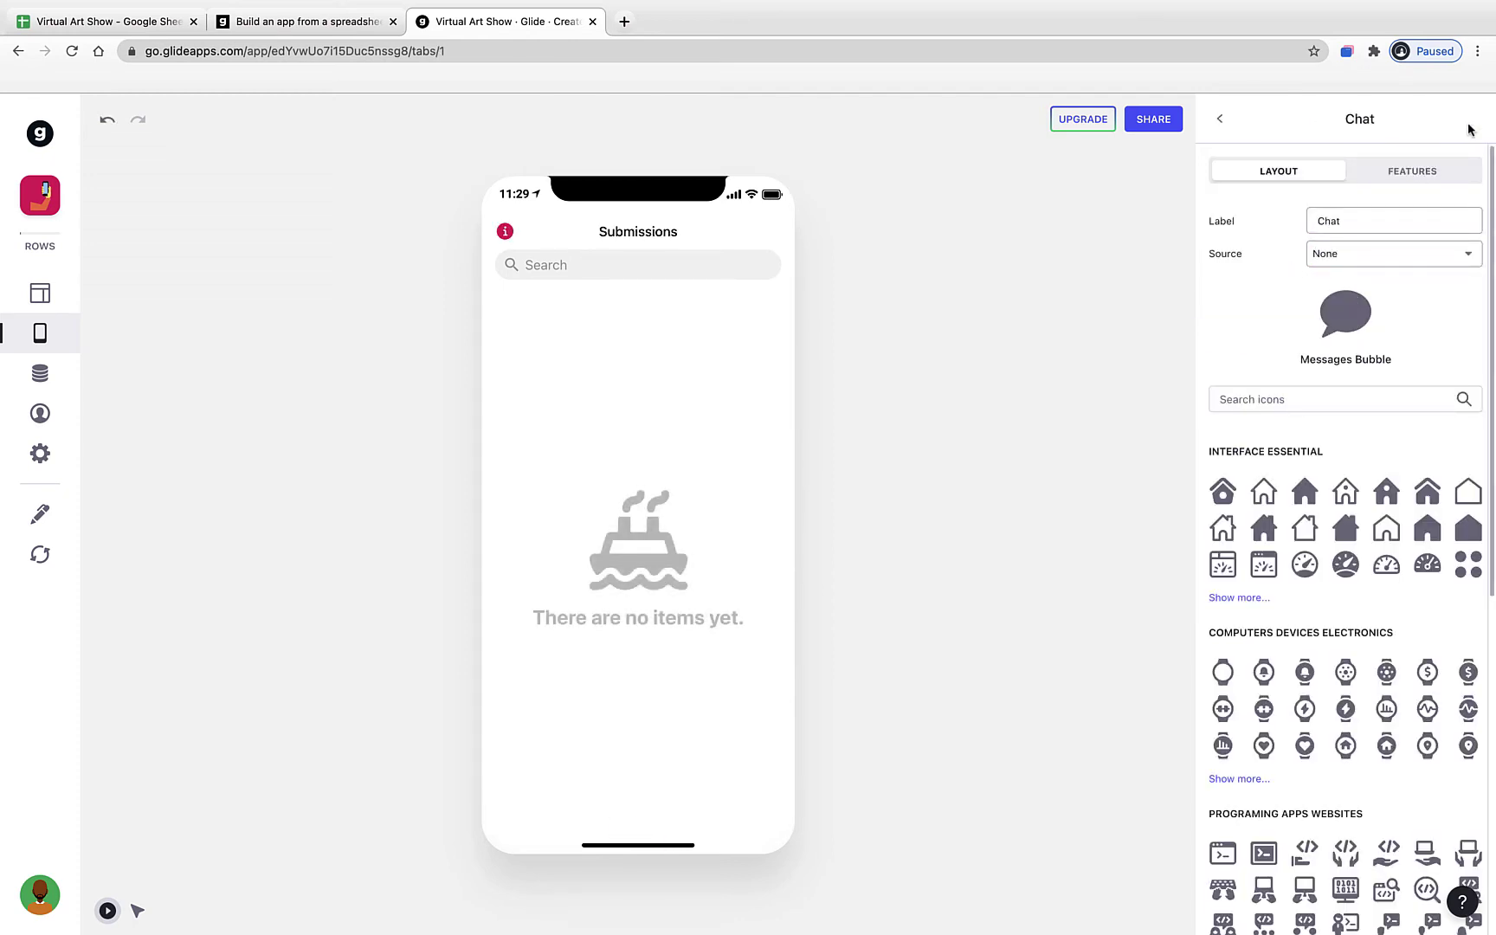
click(1221, 121)
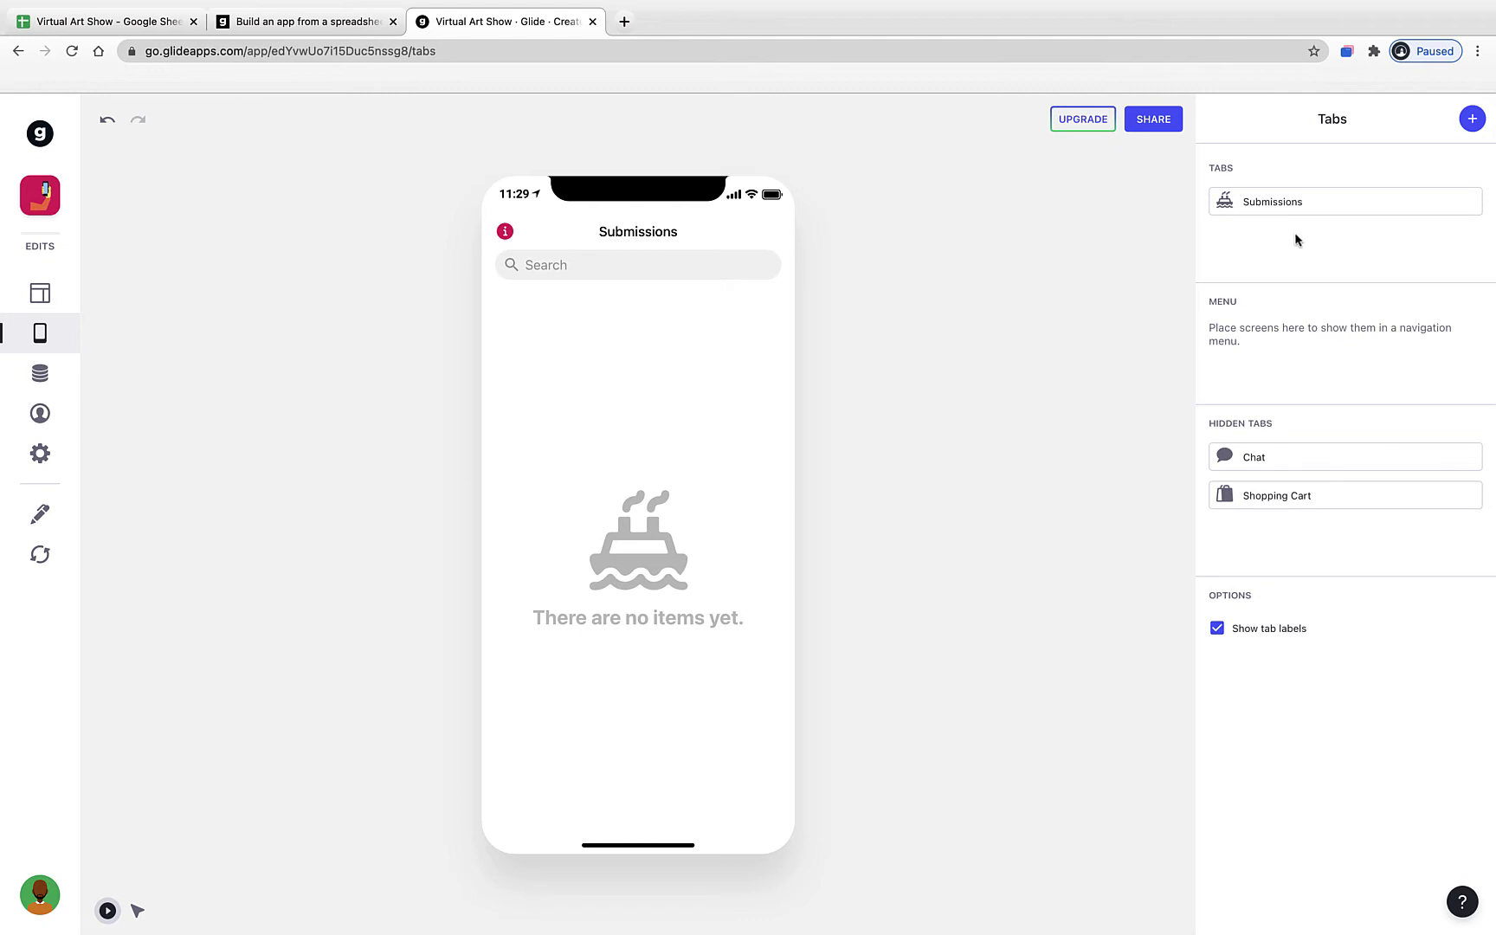
- Open the Submissions tab's settings, leaving its label unchanged
click(1282, 205)
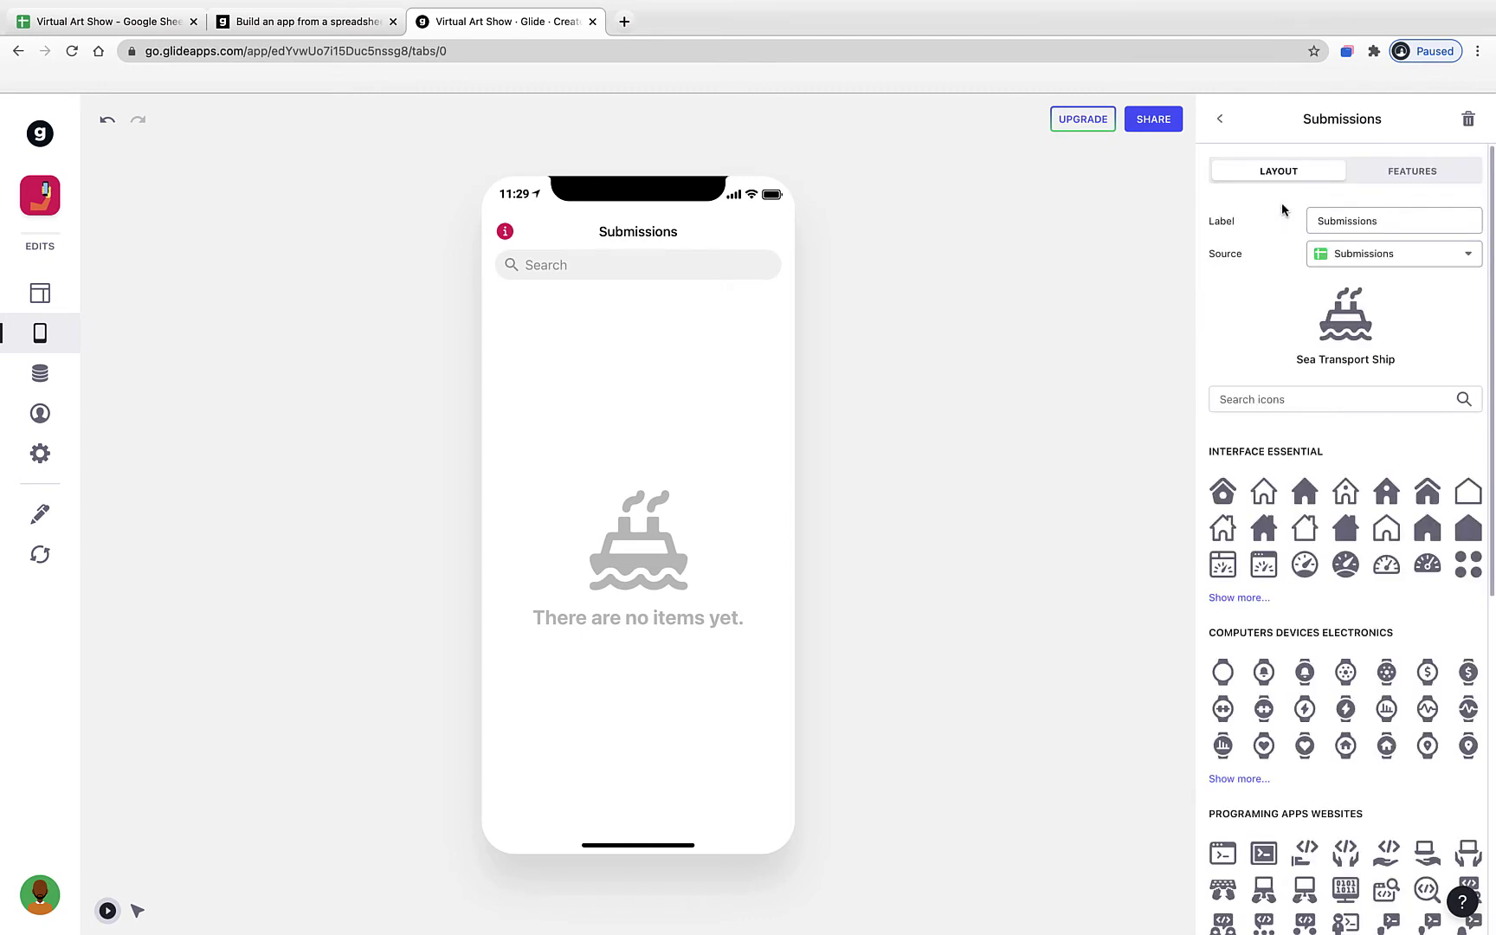
click(1318, 221)
double_click(1324, 221)
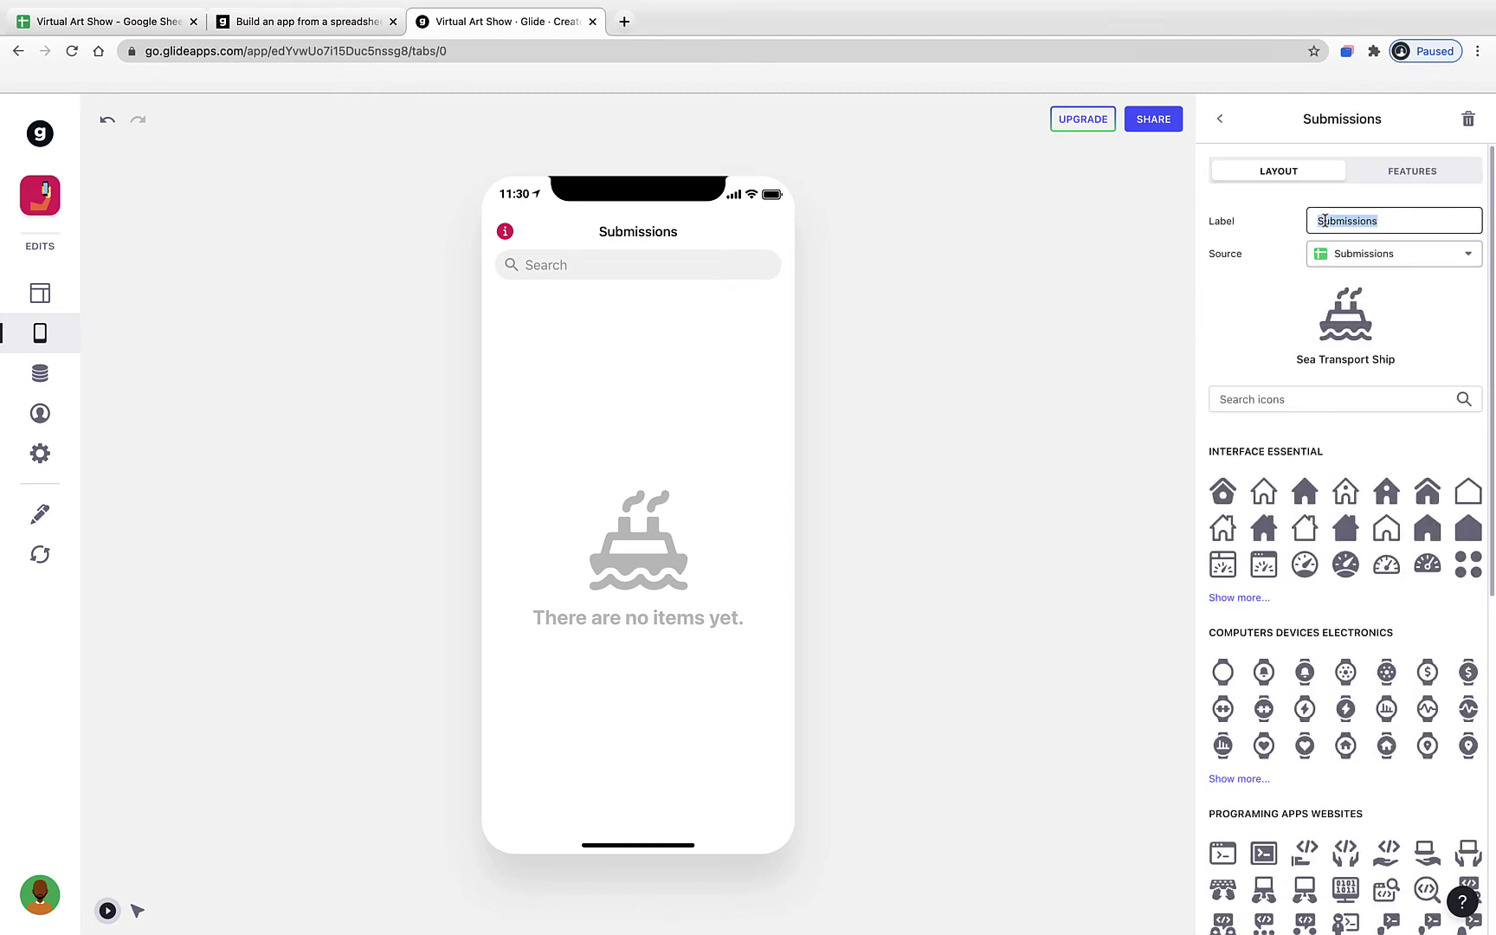
click(1294, 227)
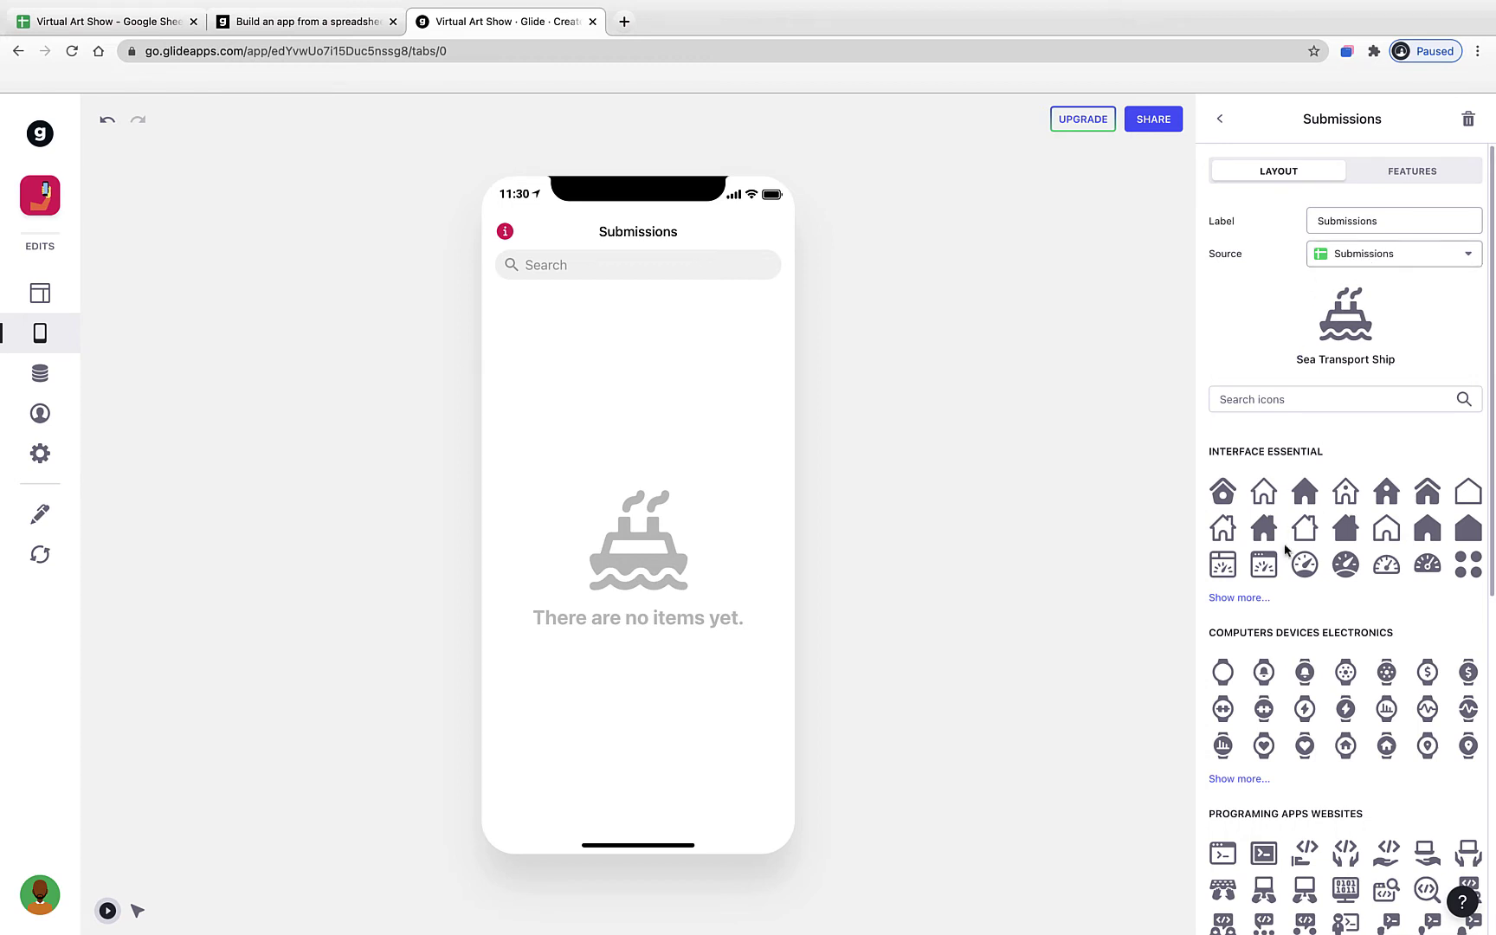
- Search icons for 'Image' and set the Submissions tab icon to Paginate Filter Picture Alternate
click(1275, 402)
text(Paint)
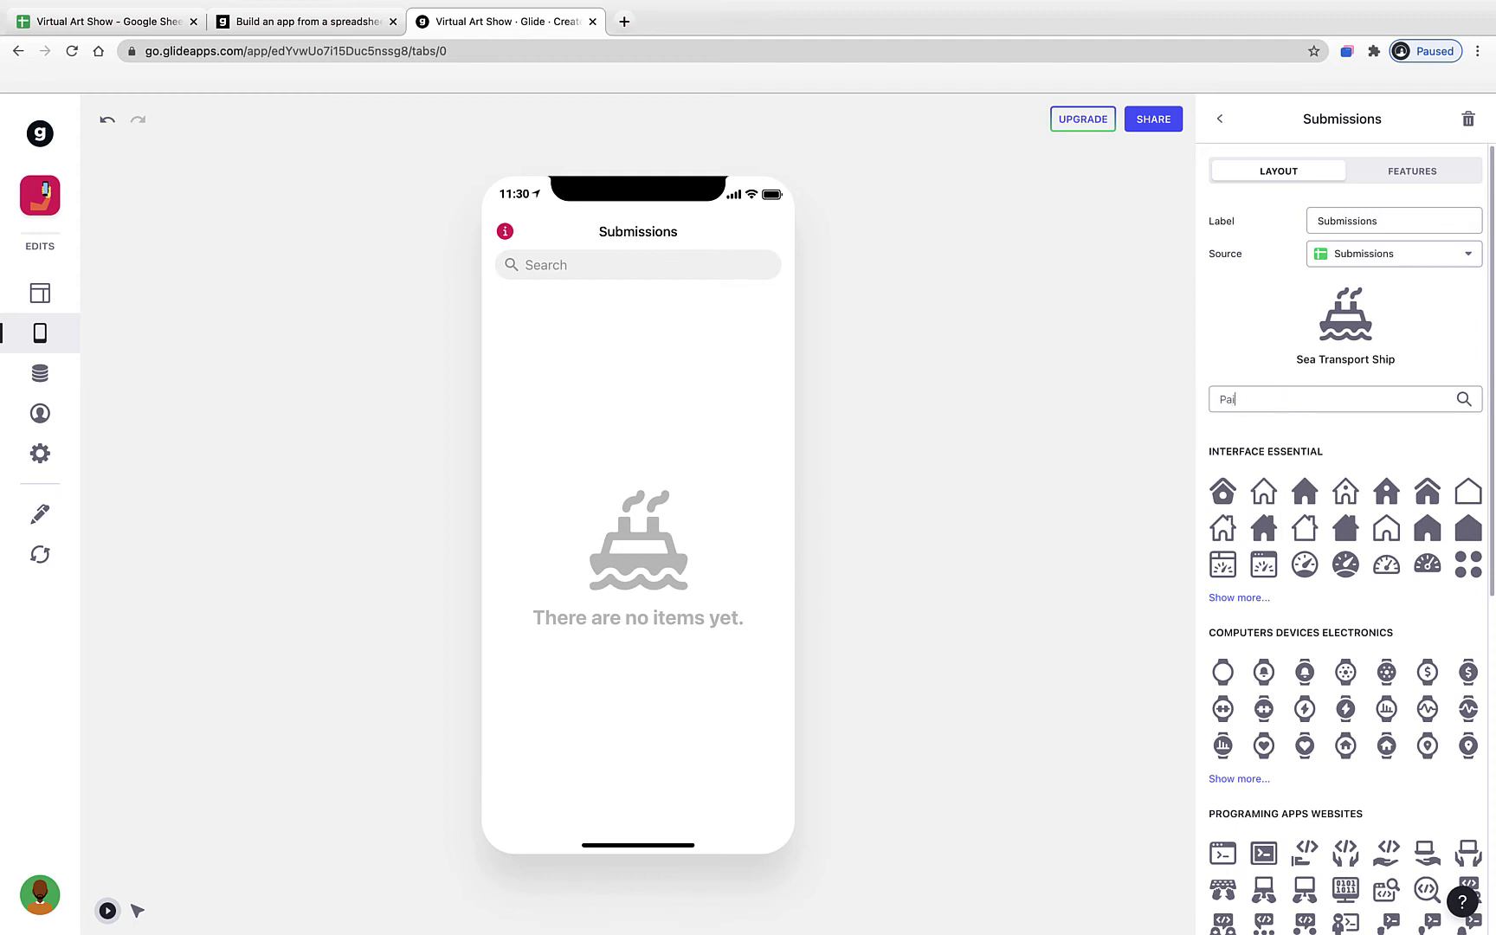
double_click(1274, 404)
text(Art)
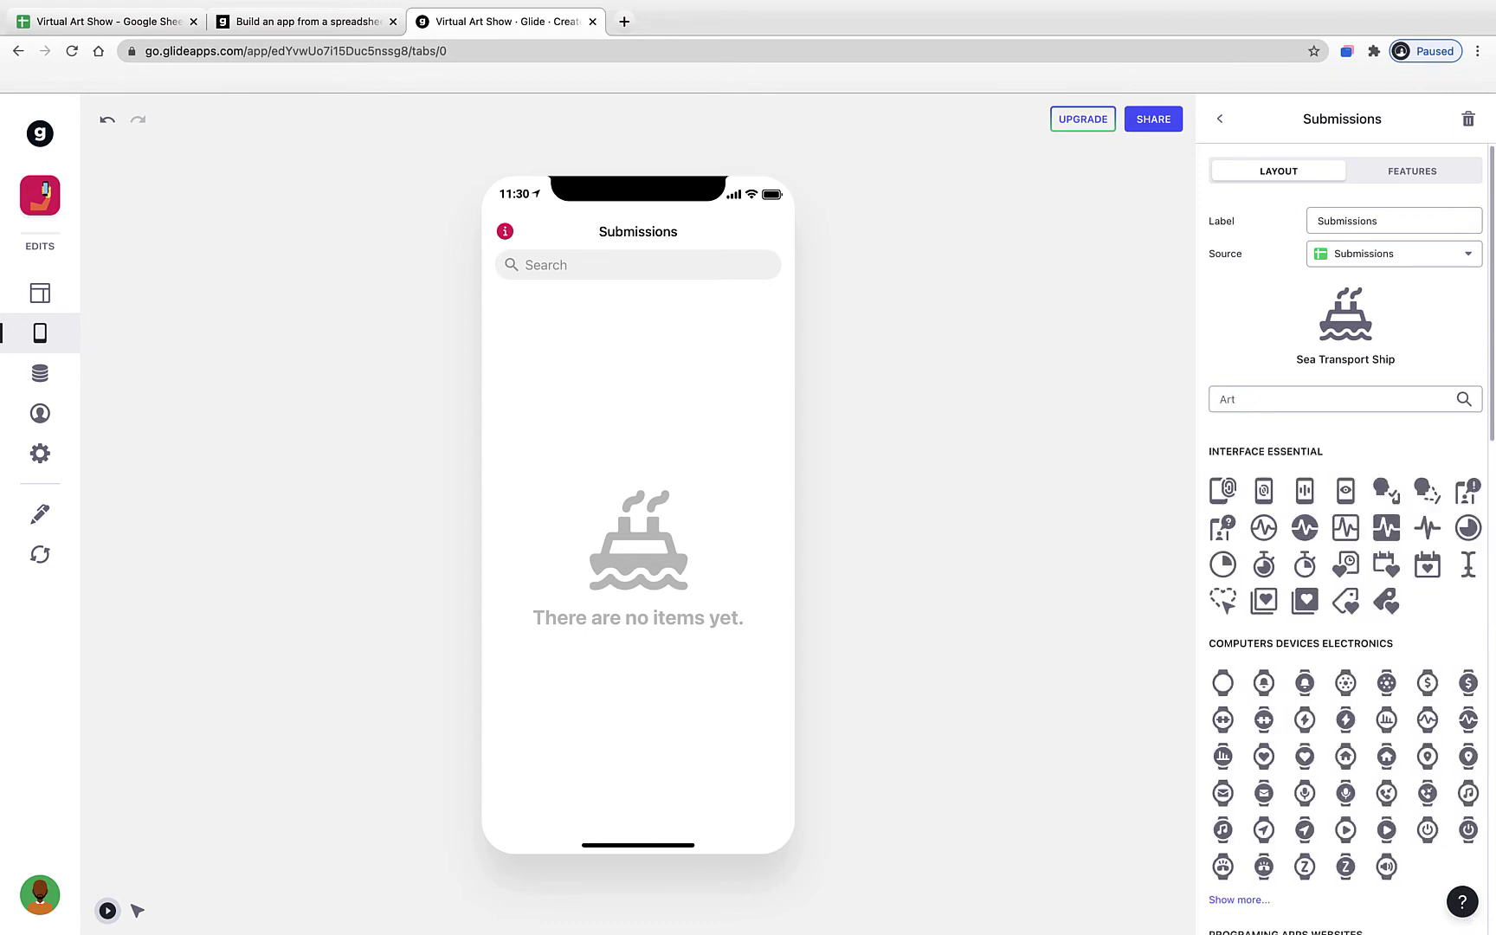
scroll(1385, 664, down, 8)
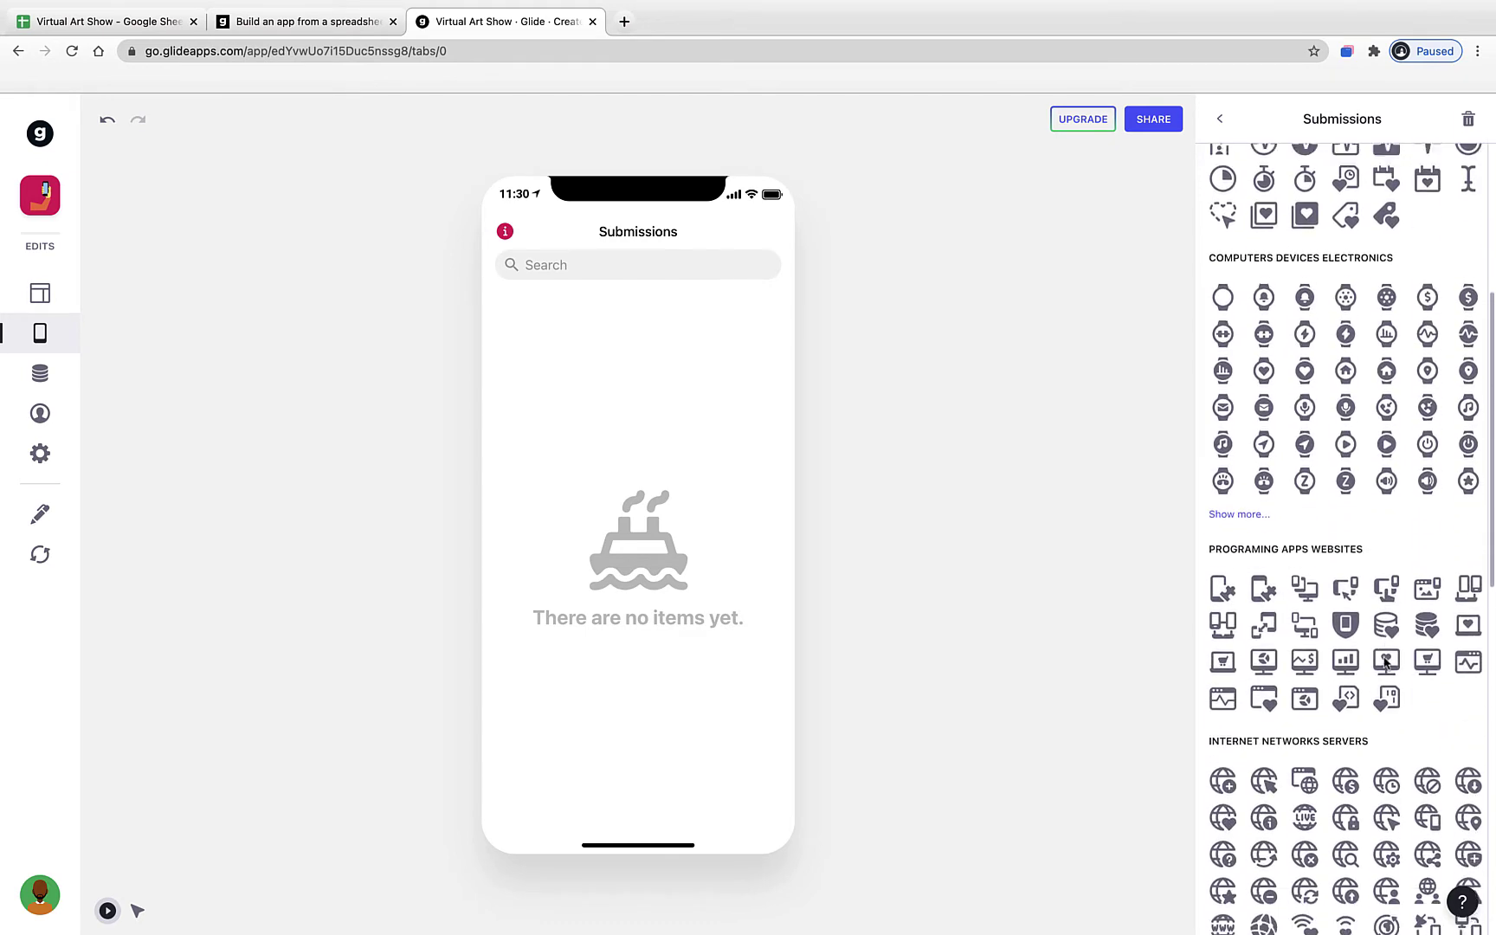
scroll(1385, 663, down, 7)
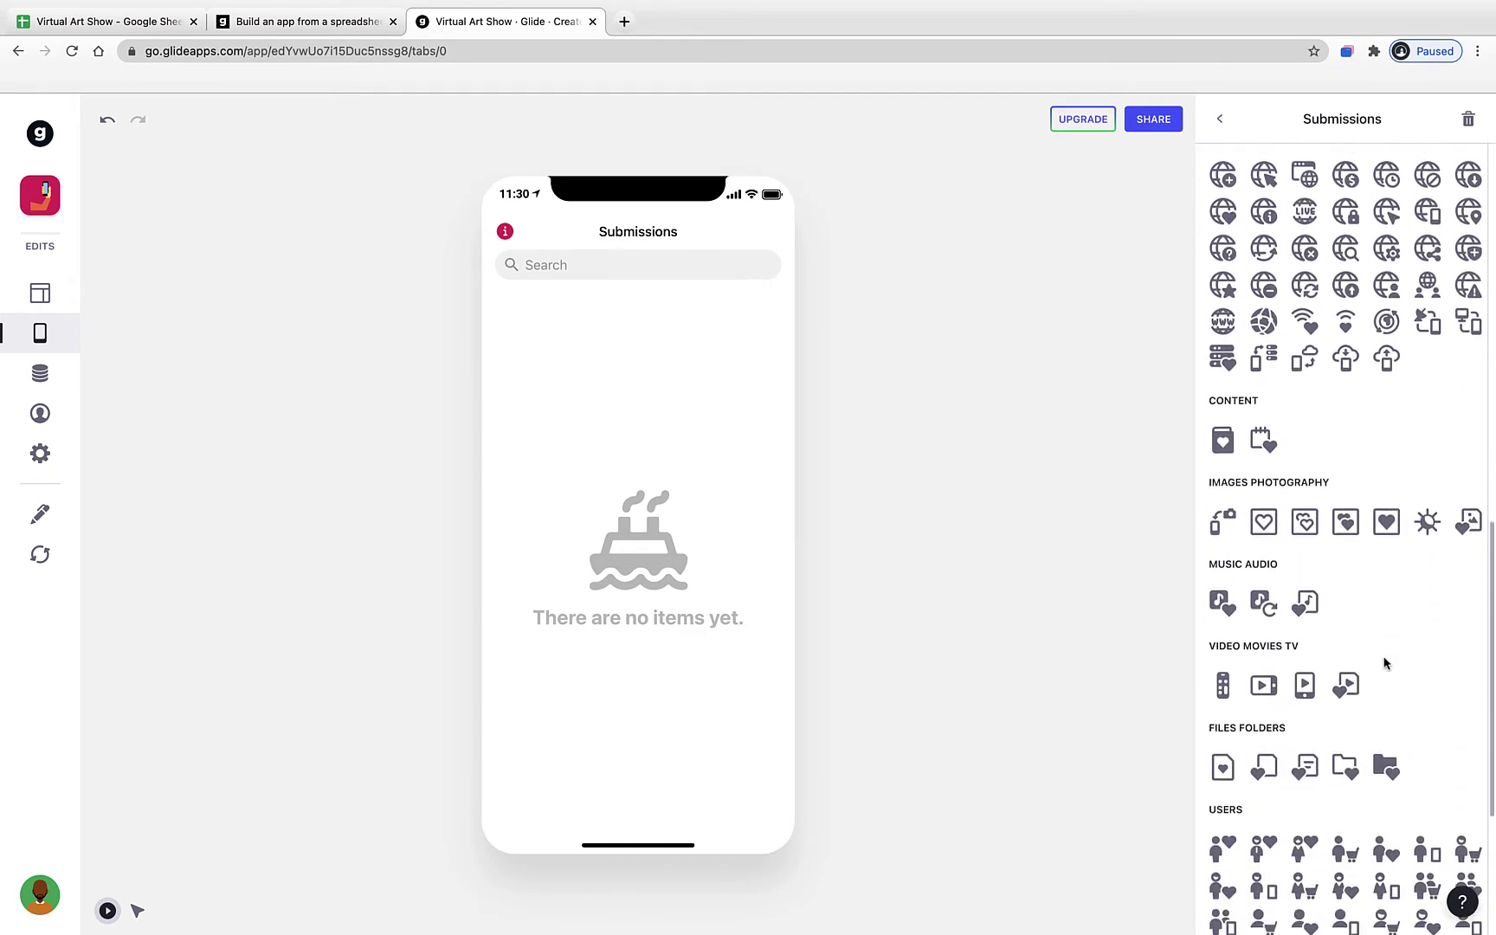
scroll(1385, 663, up, 15)
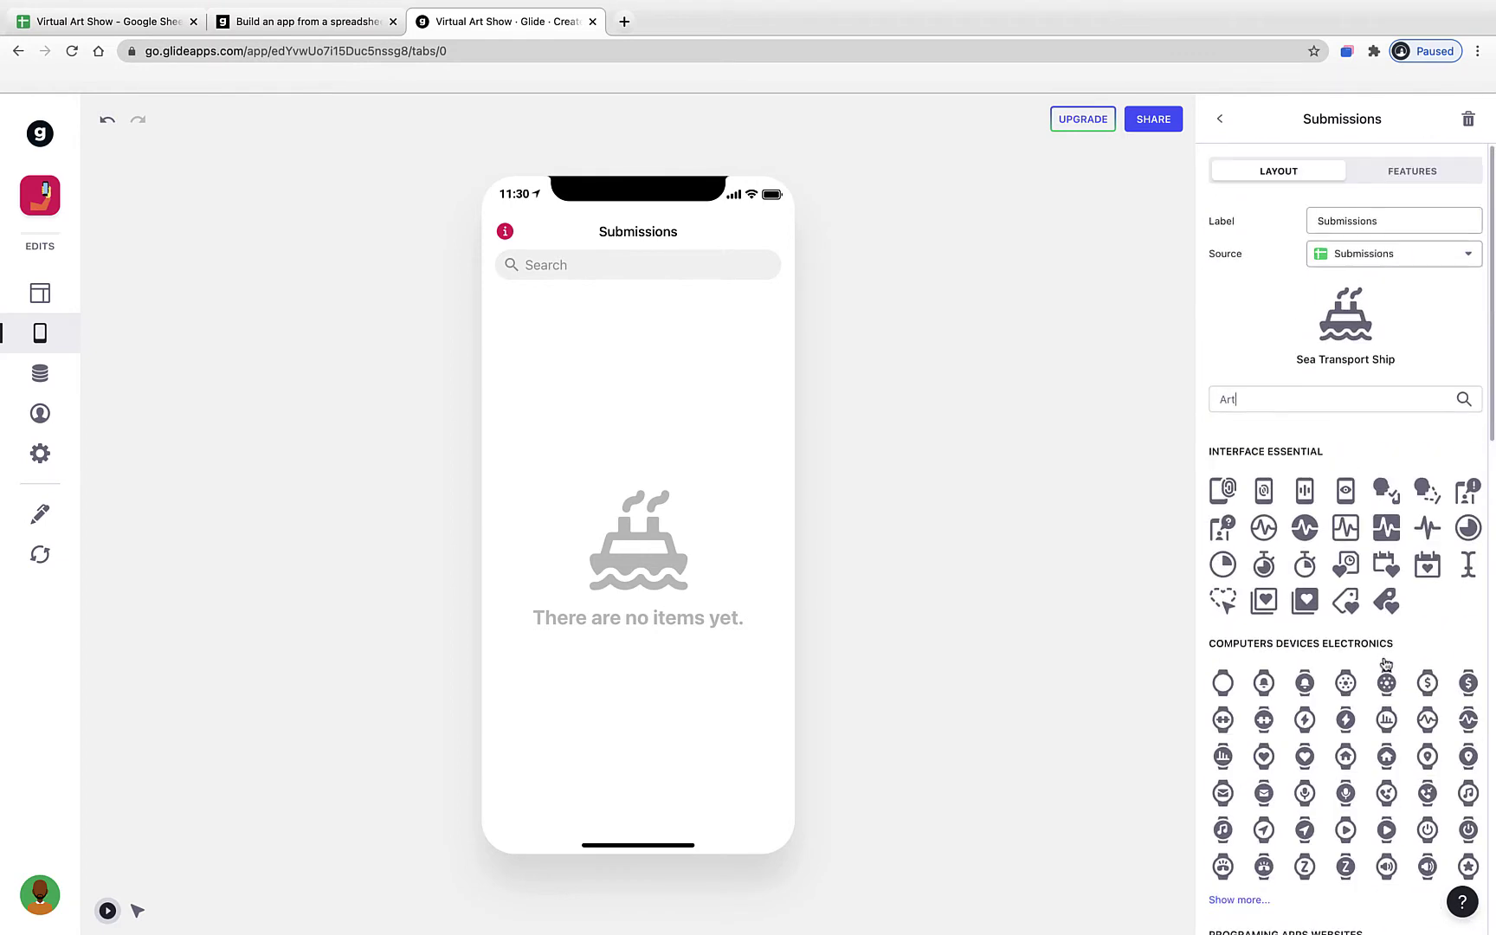
click(1285, 404)
double_click(1286, 406)
text(Image)
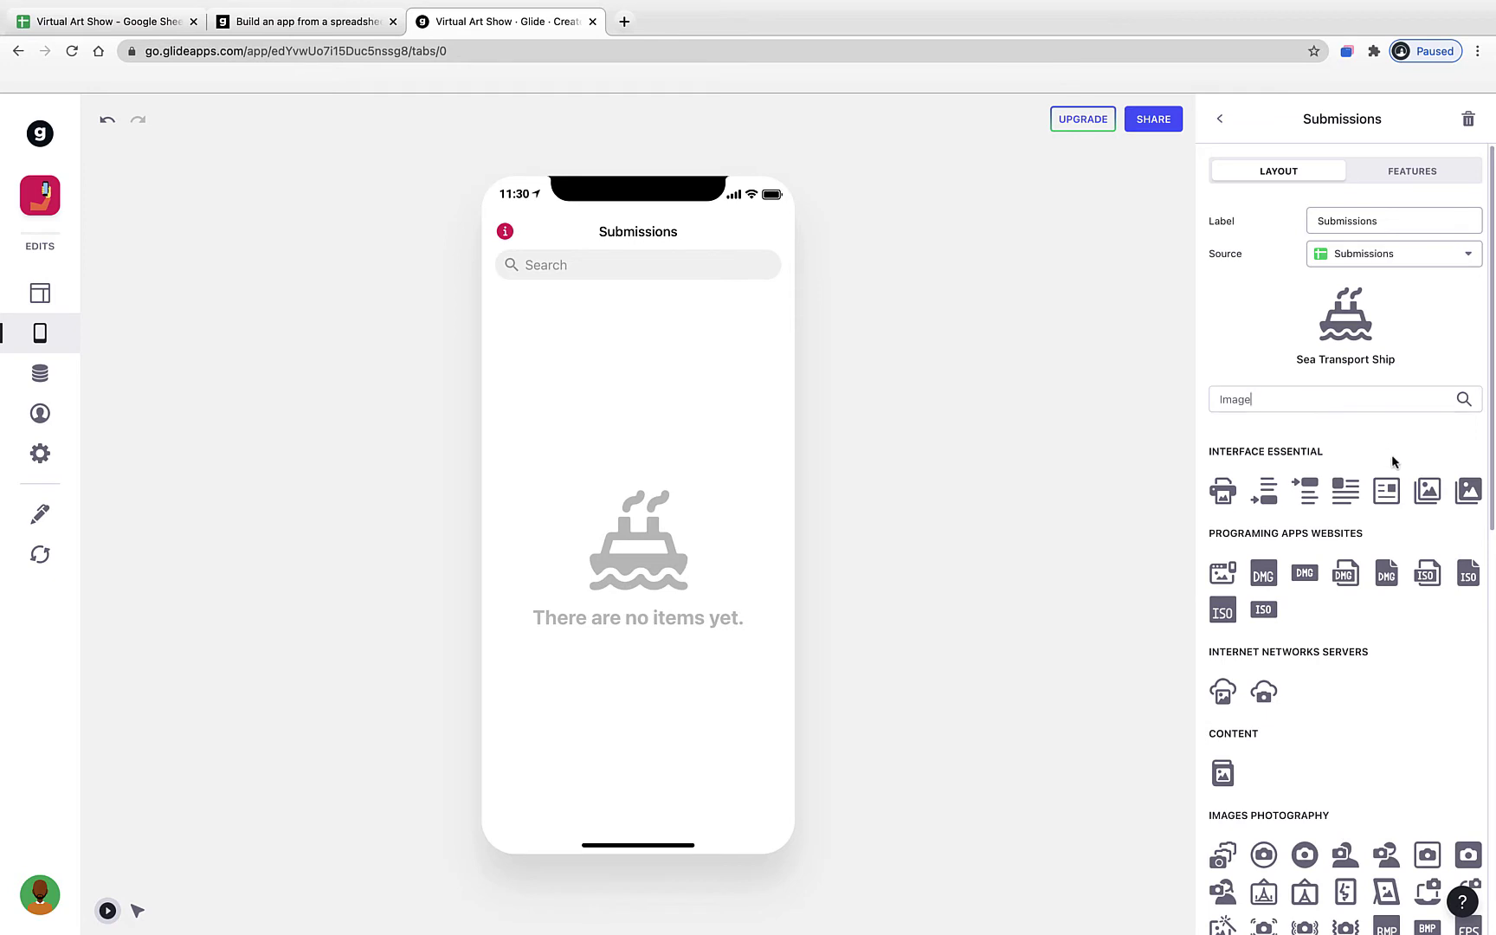
click(1424, 490)
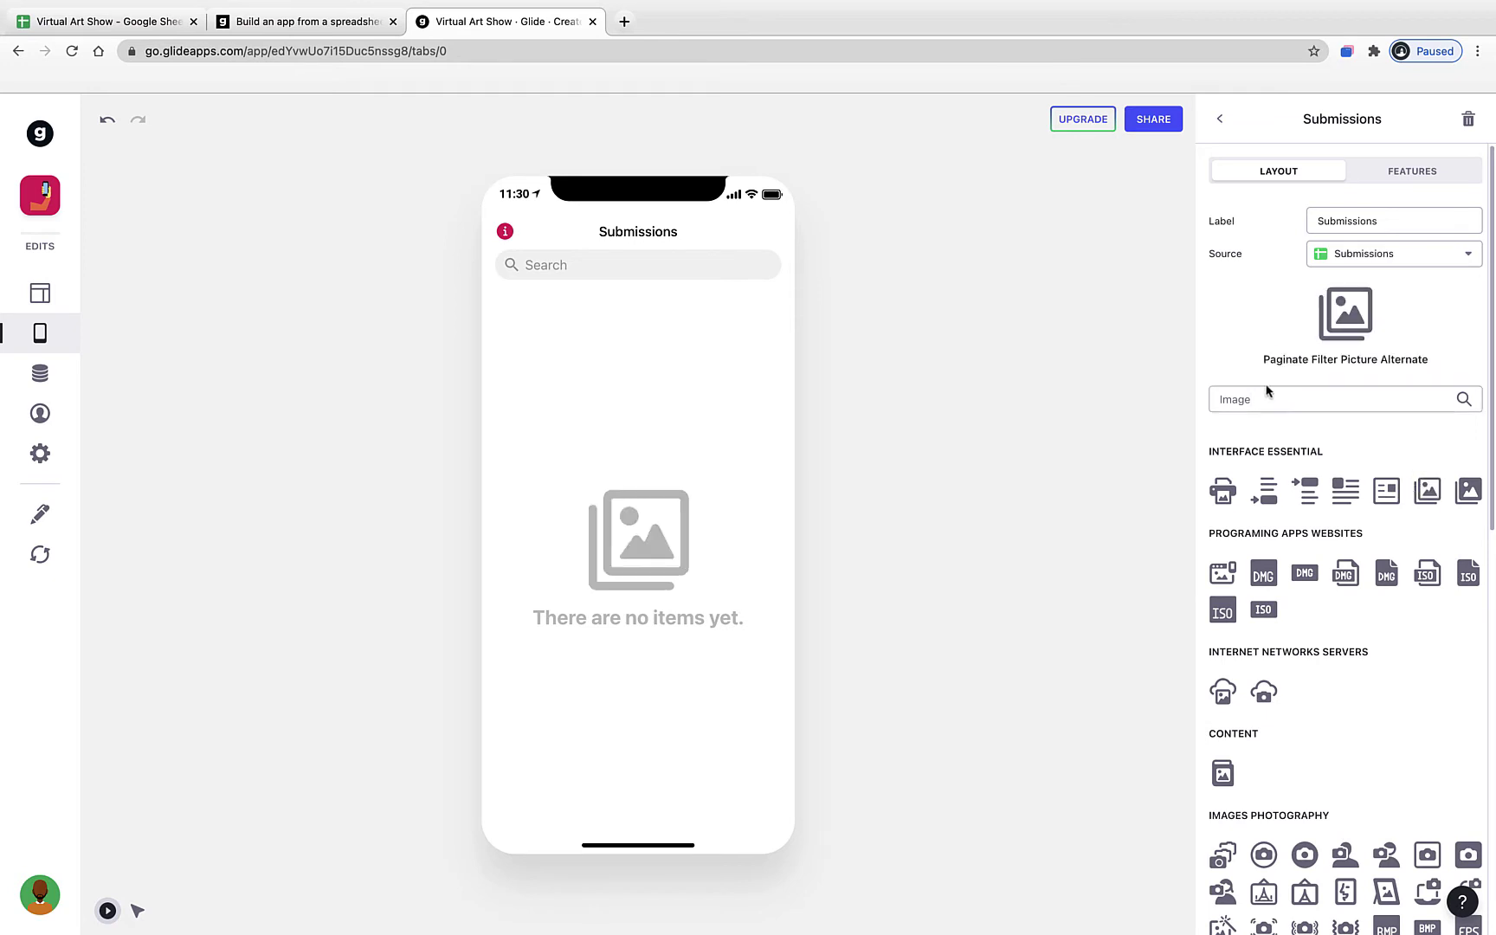
click(1220, 119)
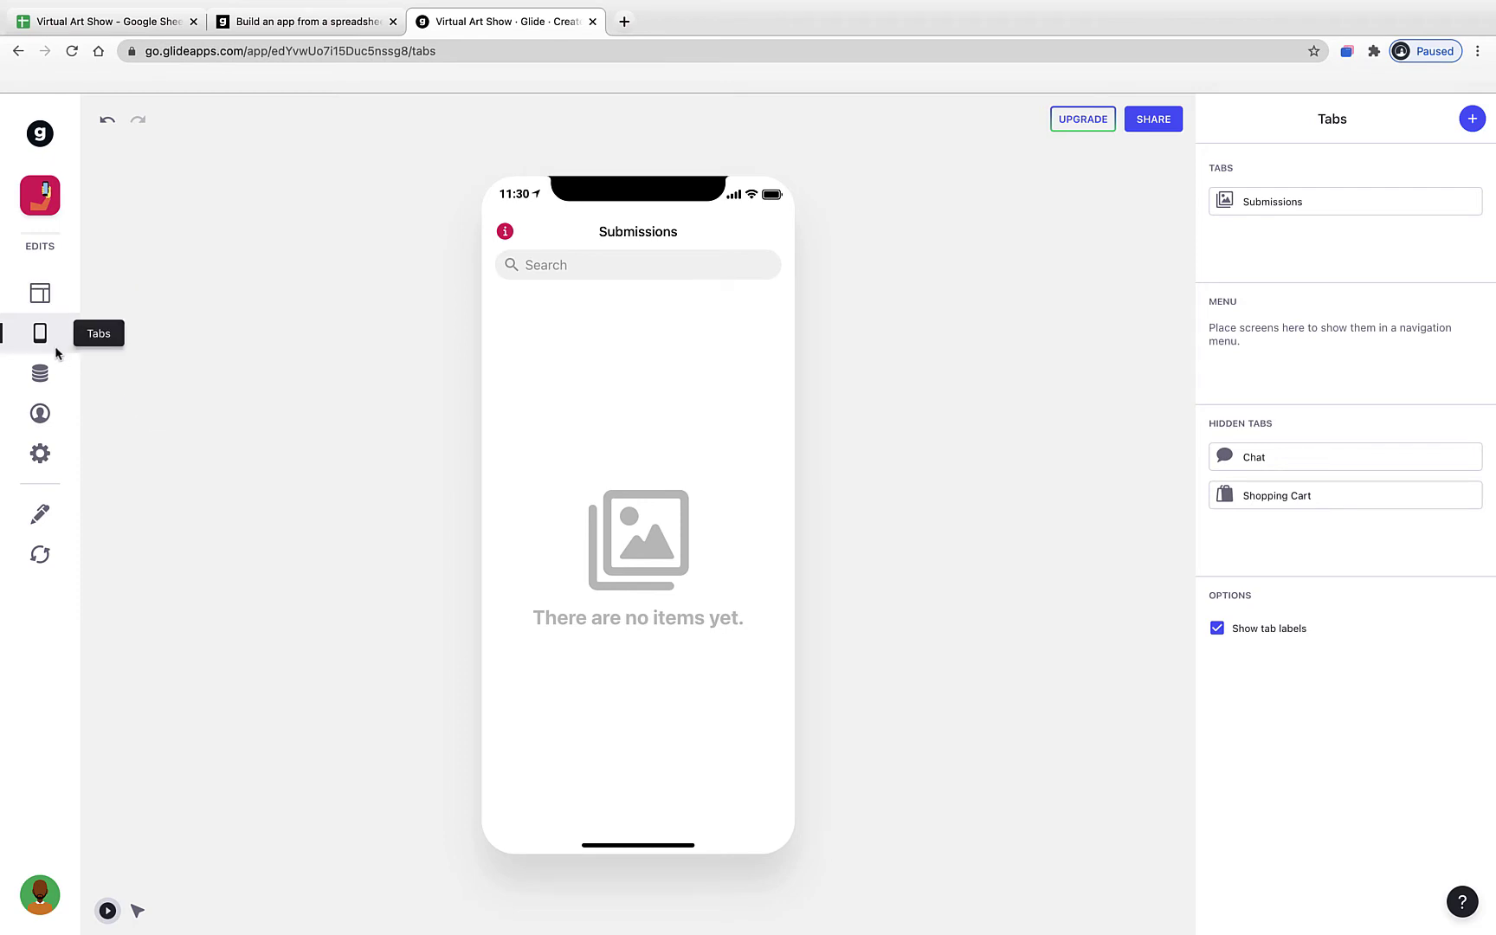
- Switch Submissions to Details style and delete the Title, Grade, Teacher and Title of Artwork components
click(41, 296)
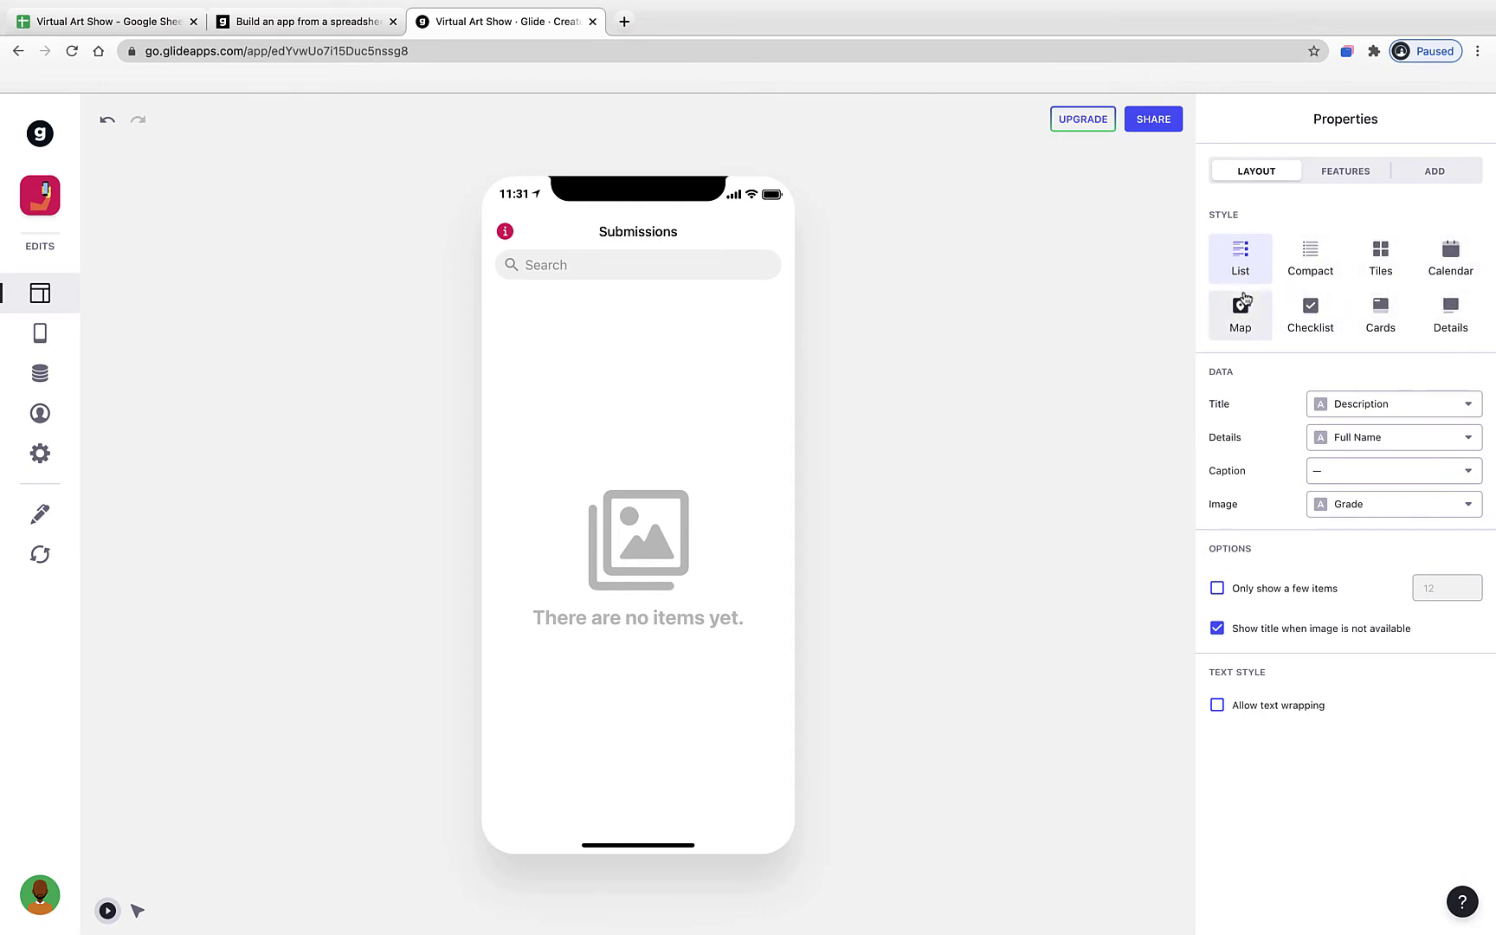
click(1455, 333)
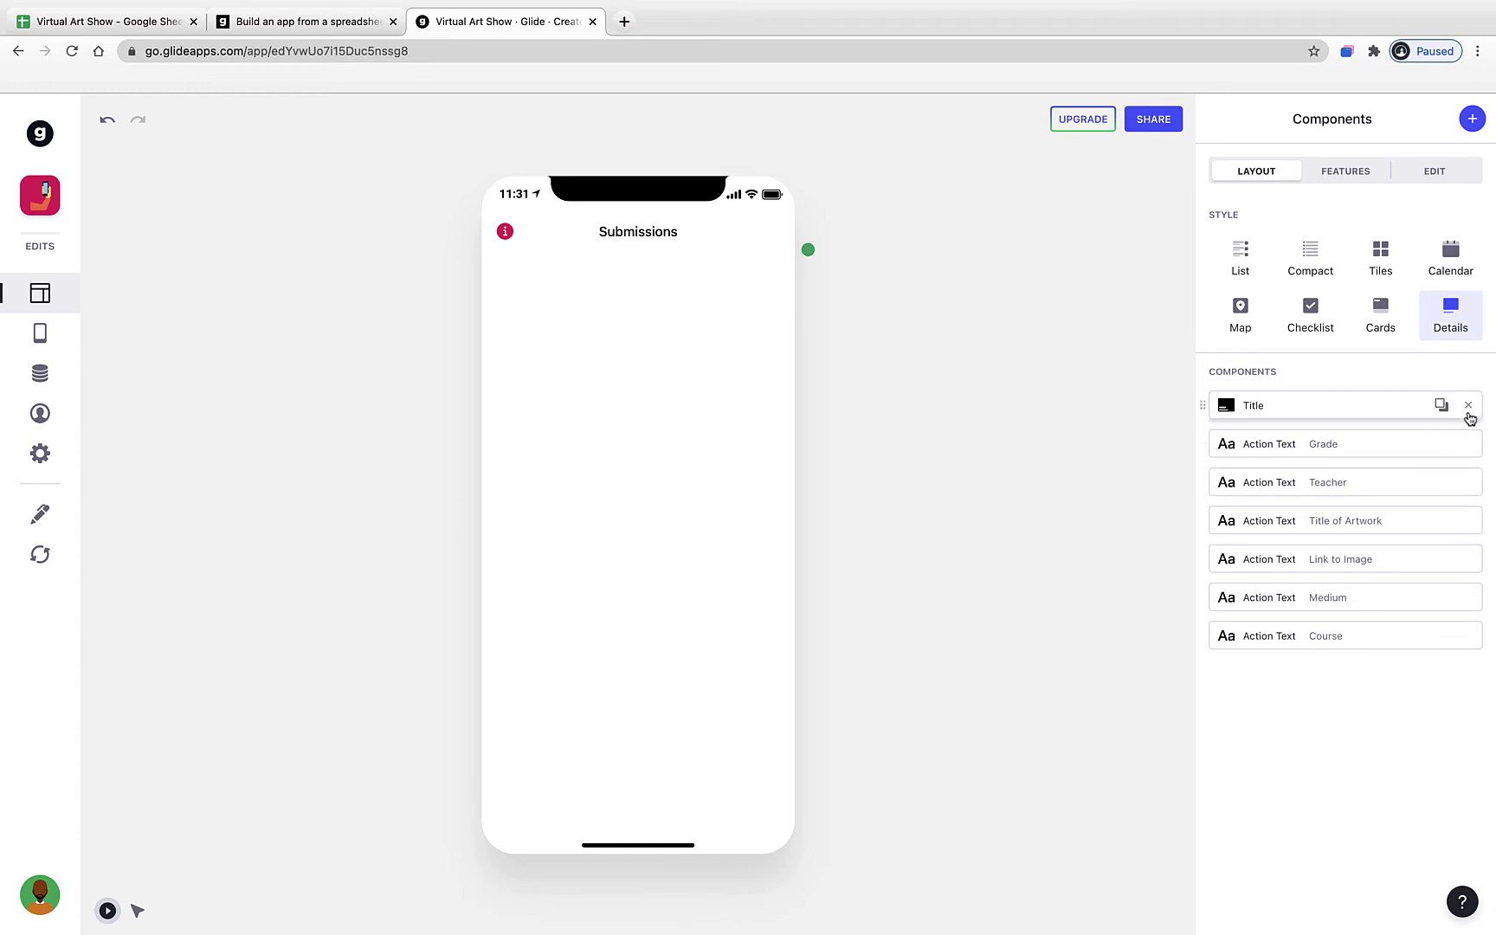
click(1469, 407)
click(1469, 408)
click(1469, 407)
click(1469, 407)
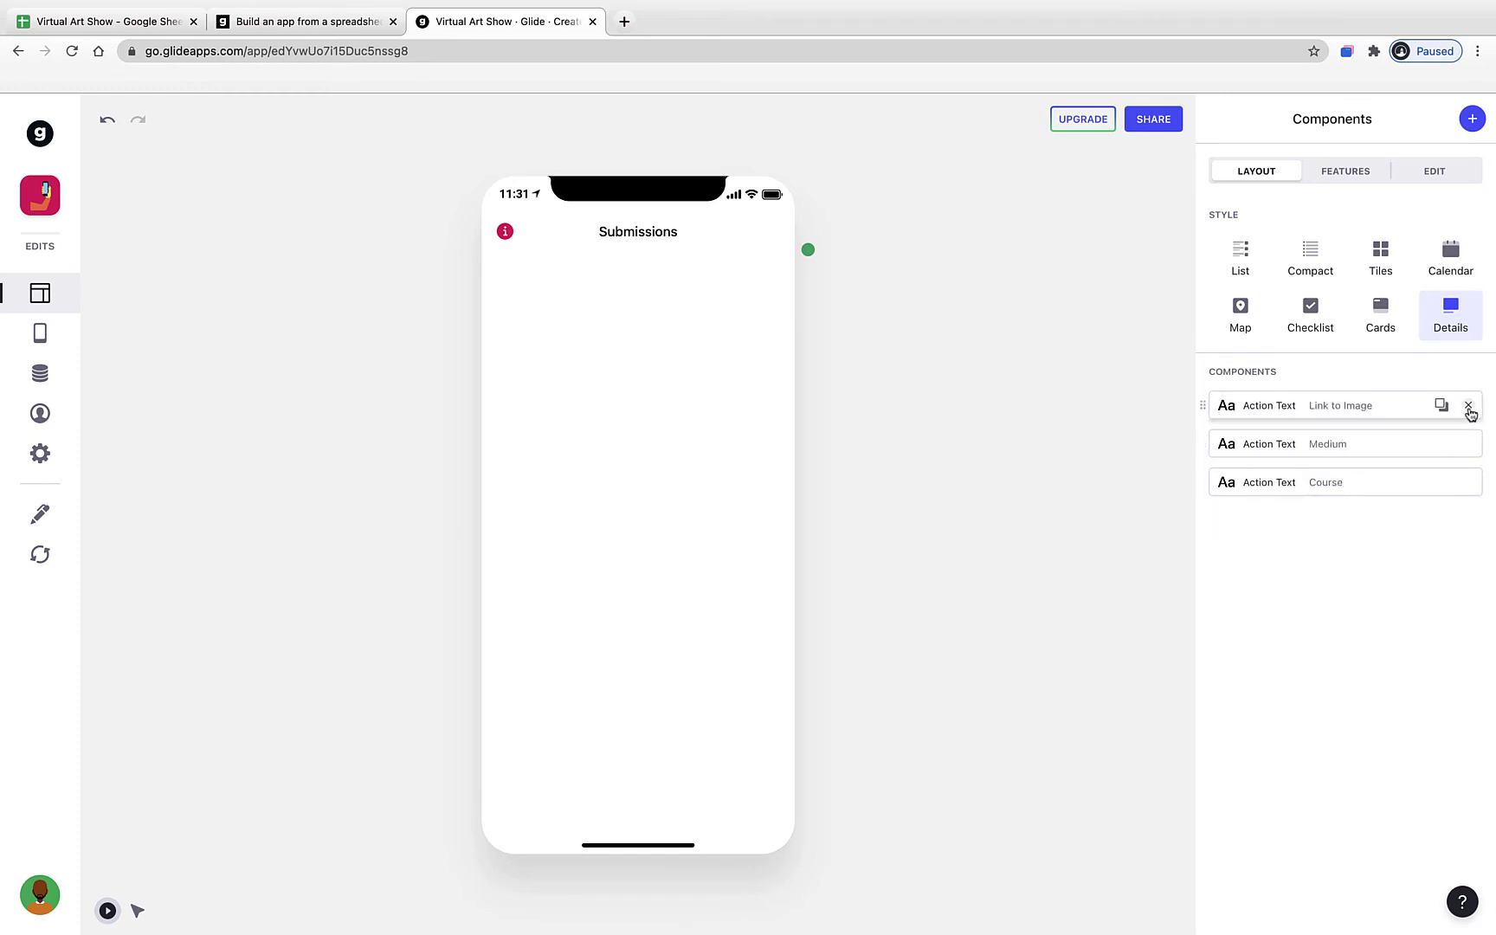
click(1470, 407)
click(1469, 407)
click(1469, 407)
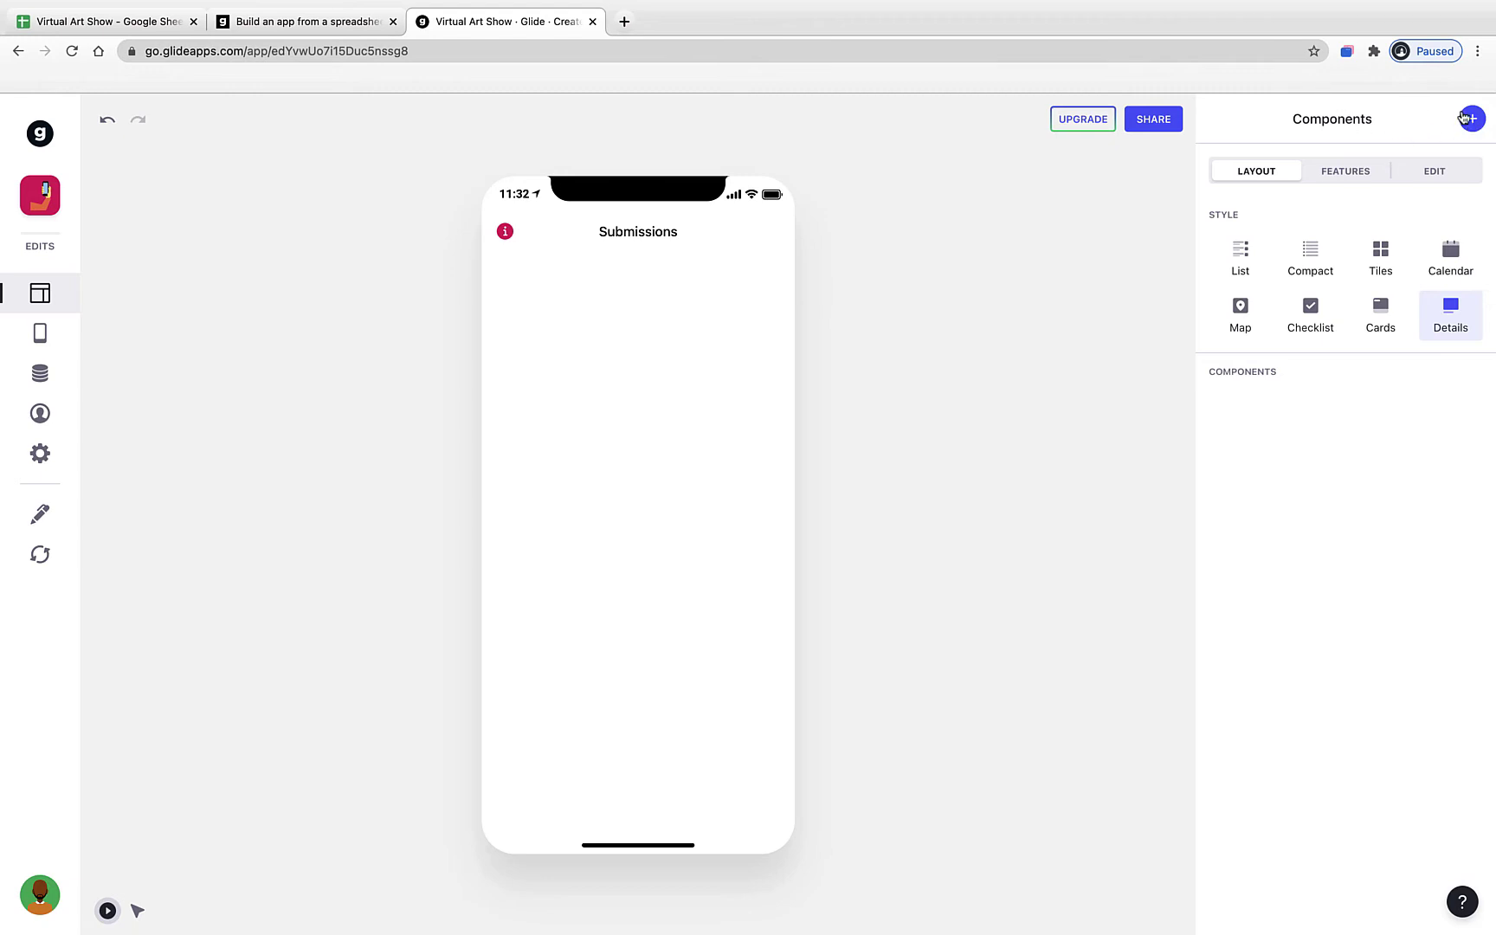
- Add a Form Button component and replace its Open Form label with 'Submit your artwork here!'
click(1471, 118)
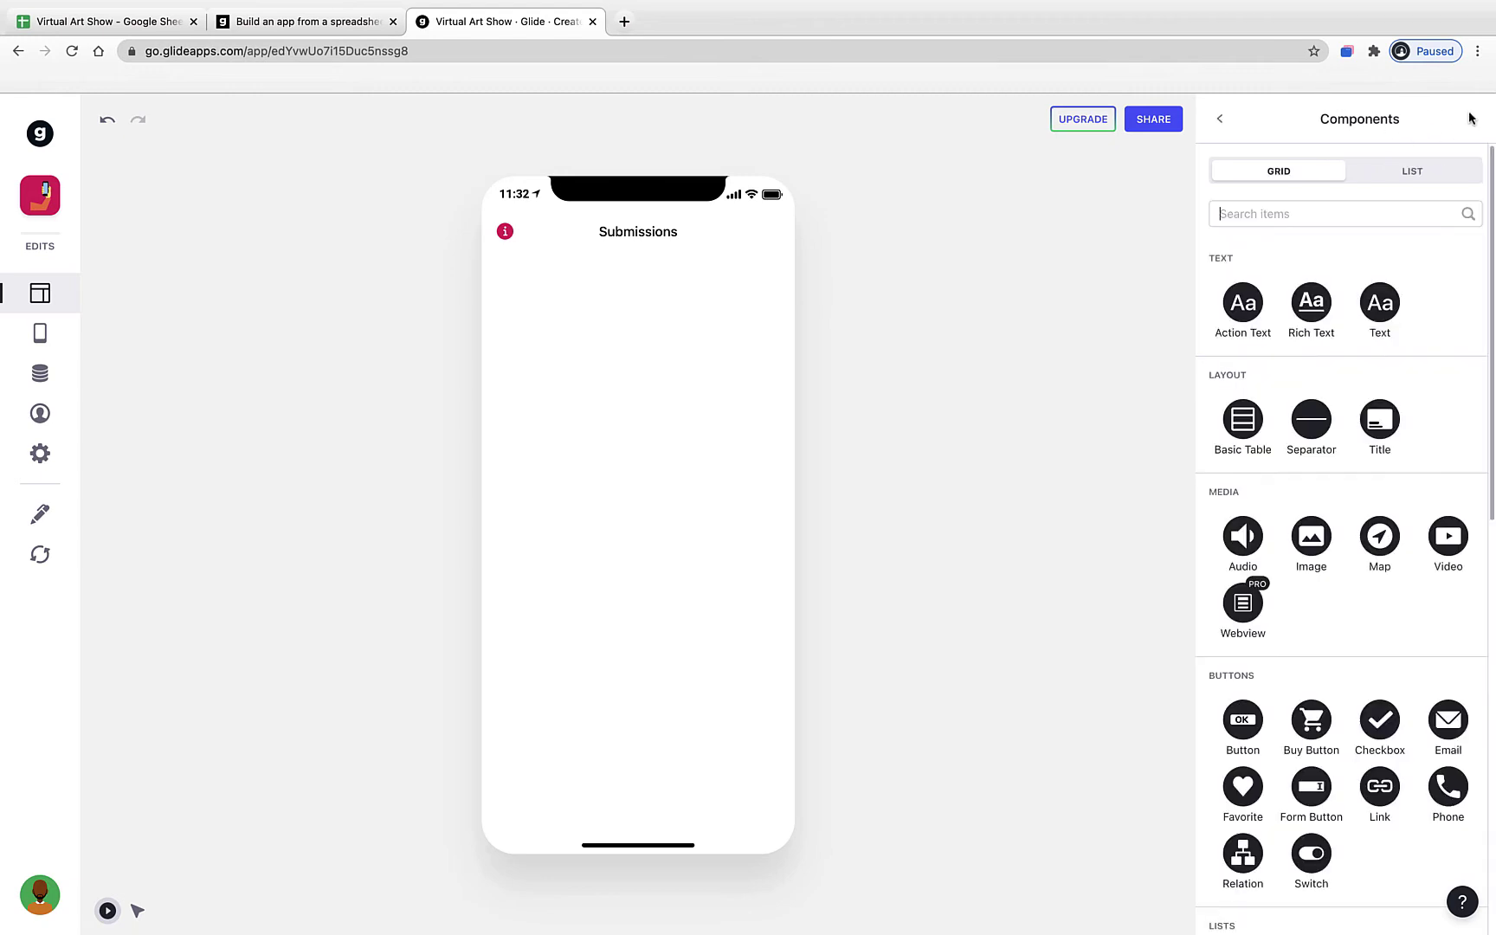
scroll(1385, 468, down, 5)
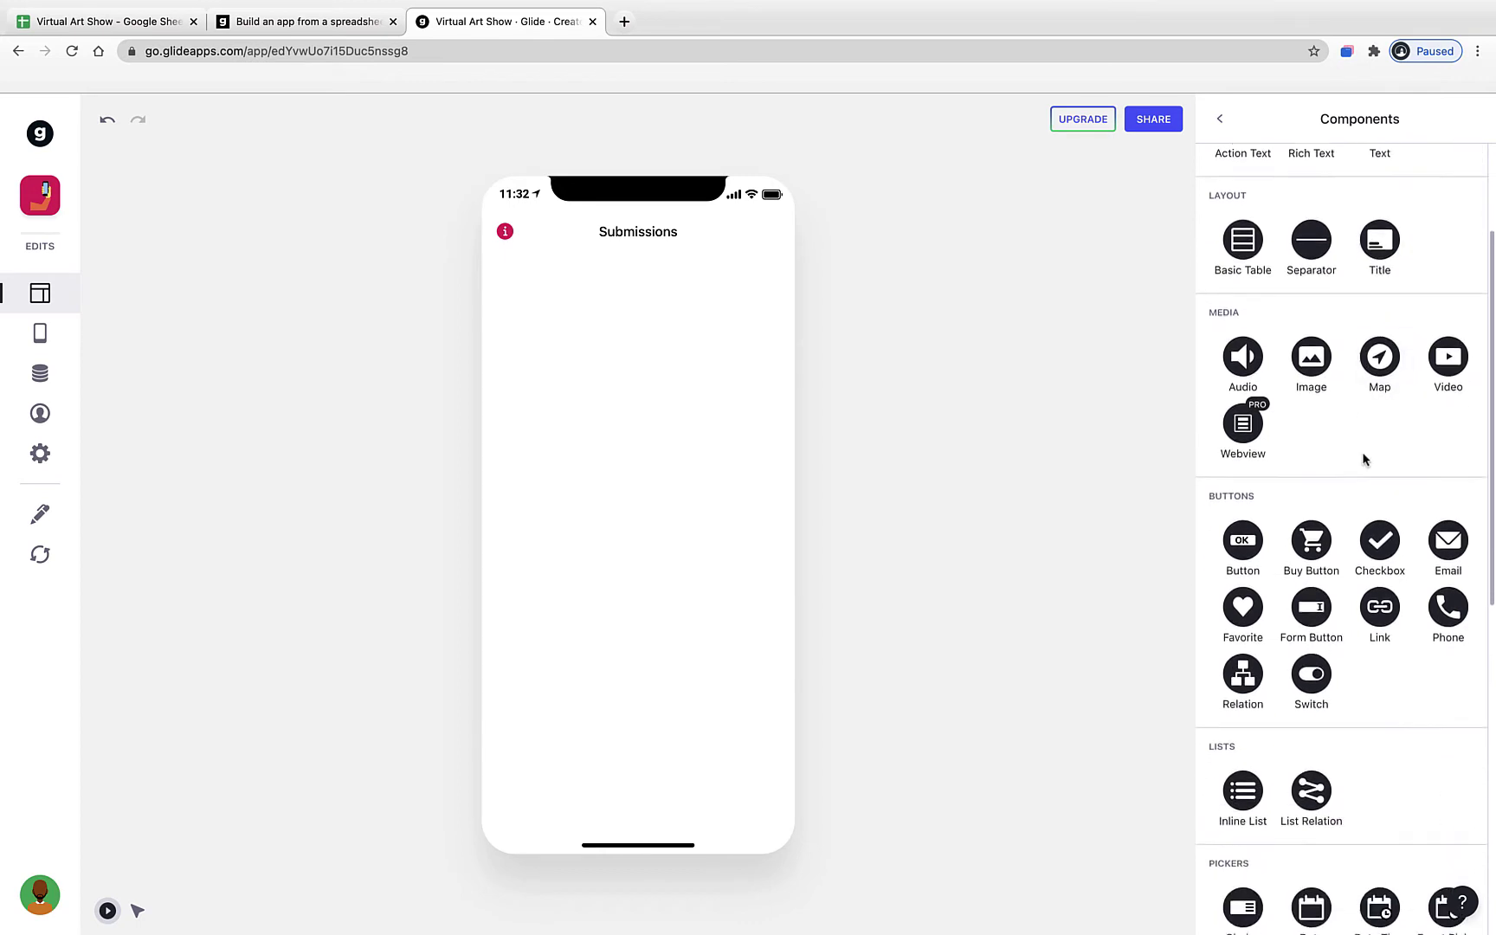
scroll(1364, 459, down, 5)
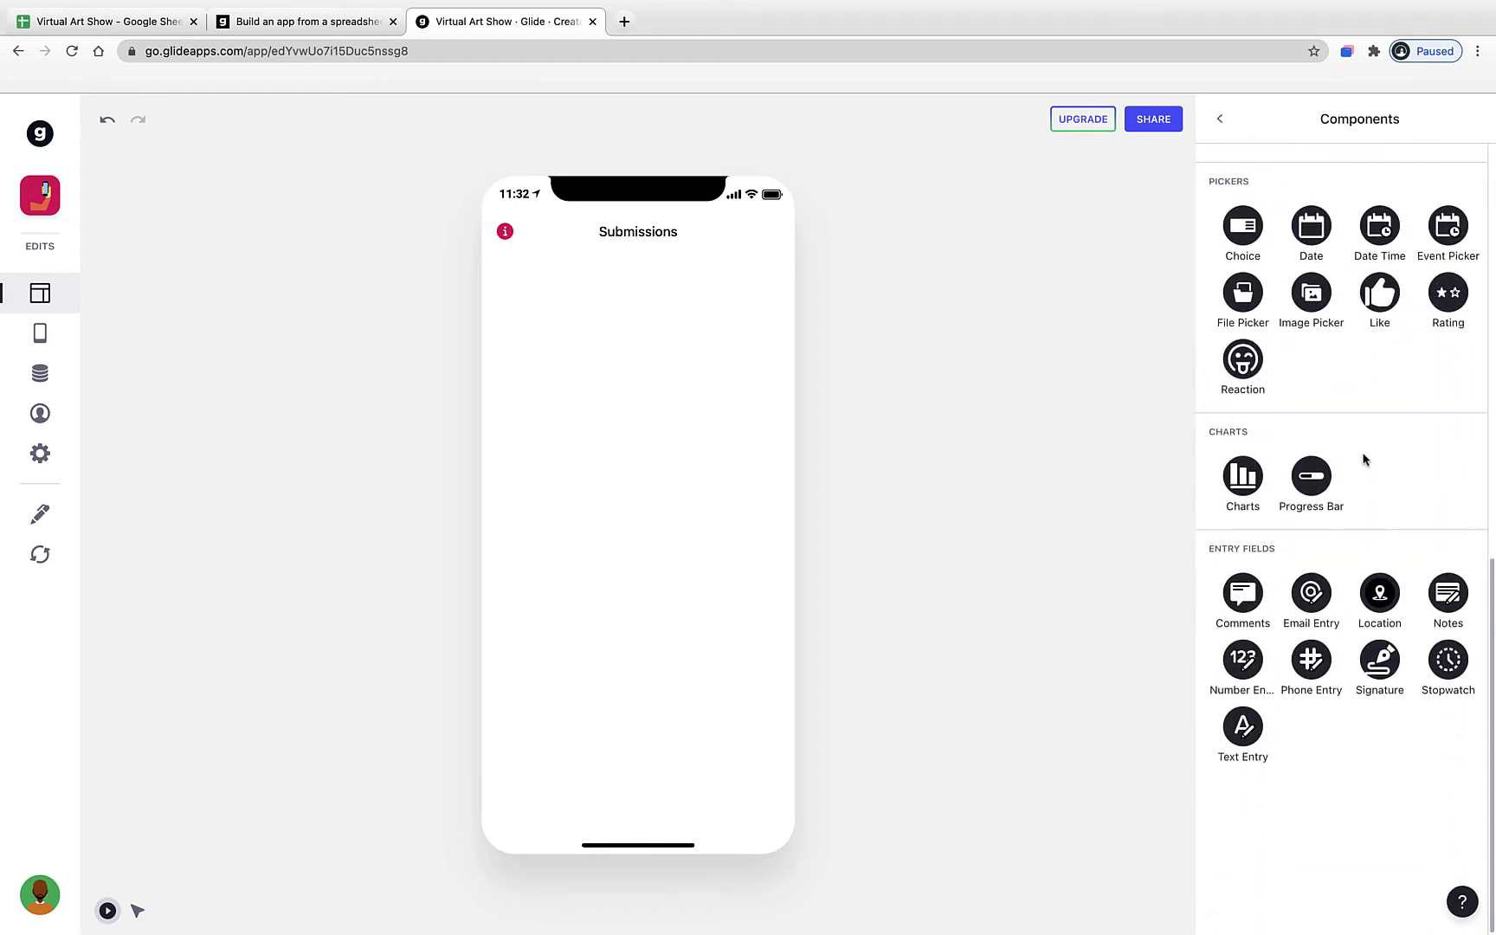
scroll(1364, 459, up, 7)
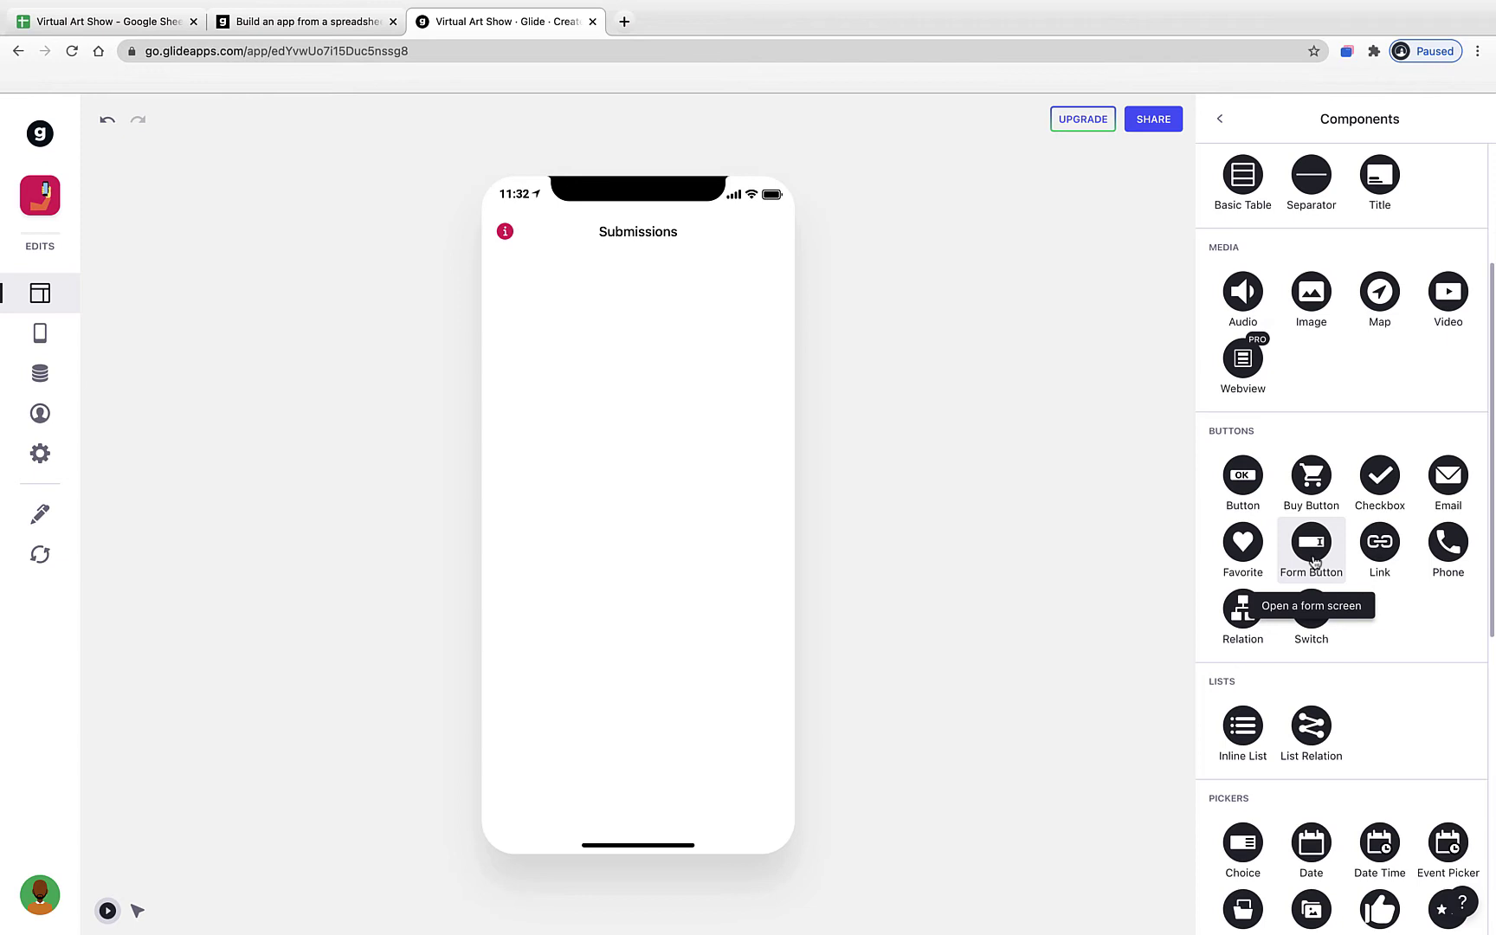
click(1314, 561)
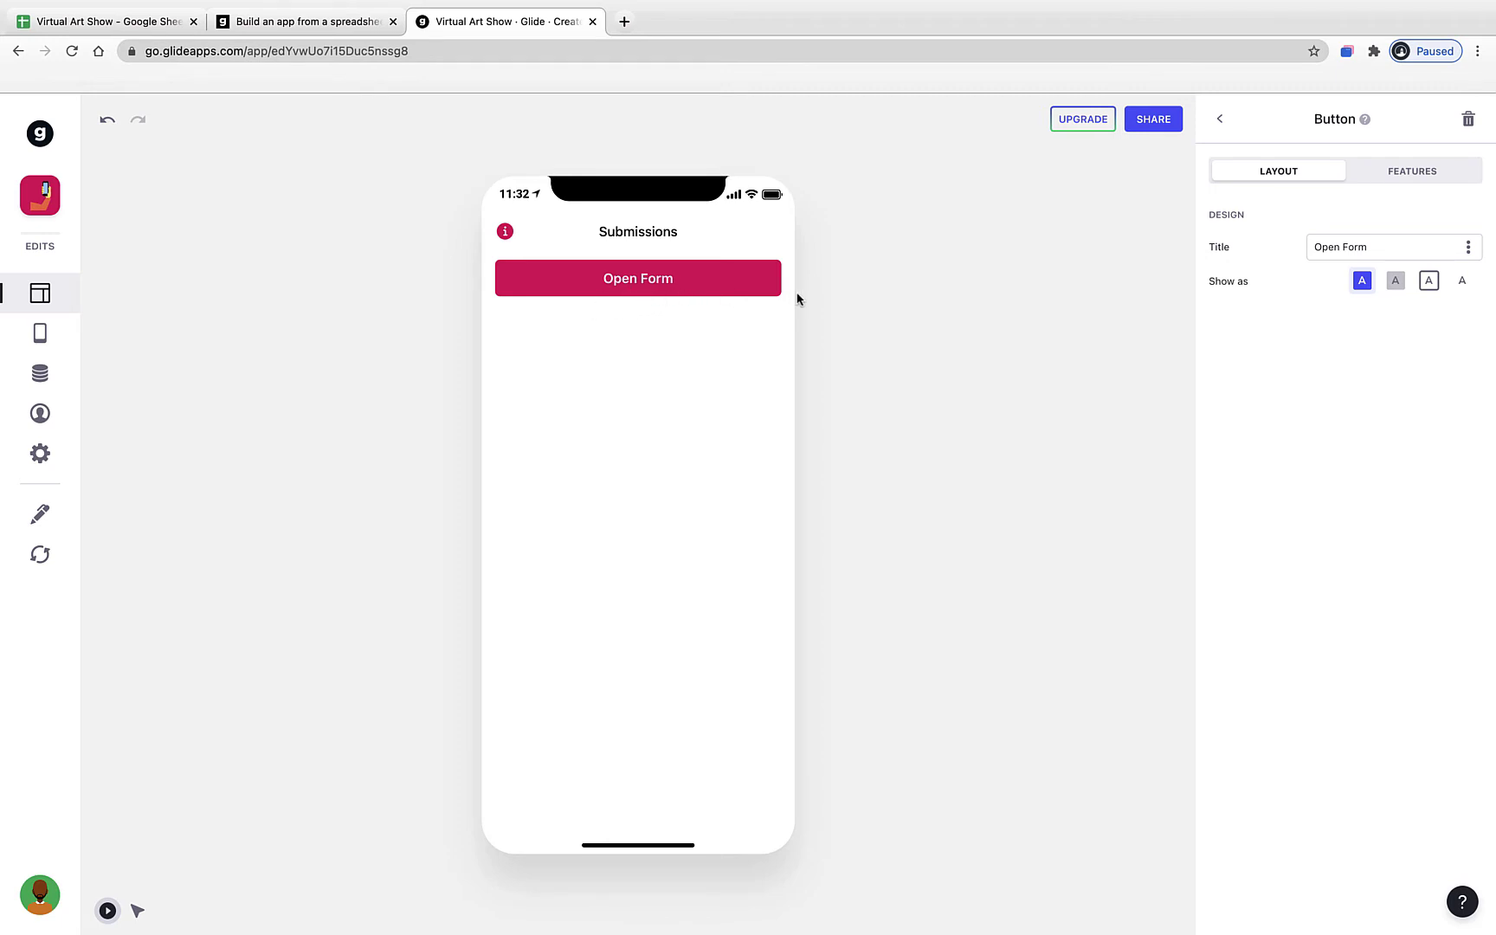
triple_click(1360, 248)
key(BackSpace)
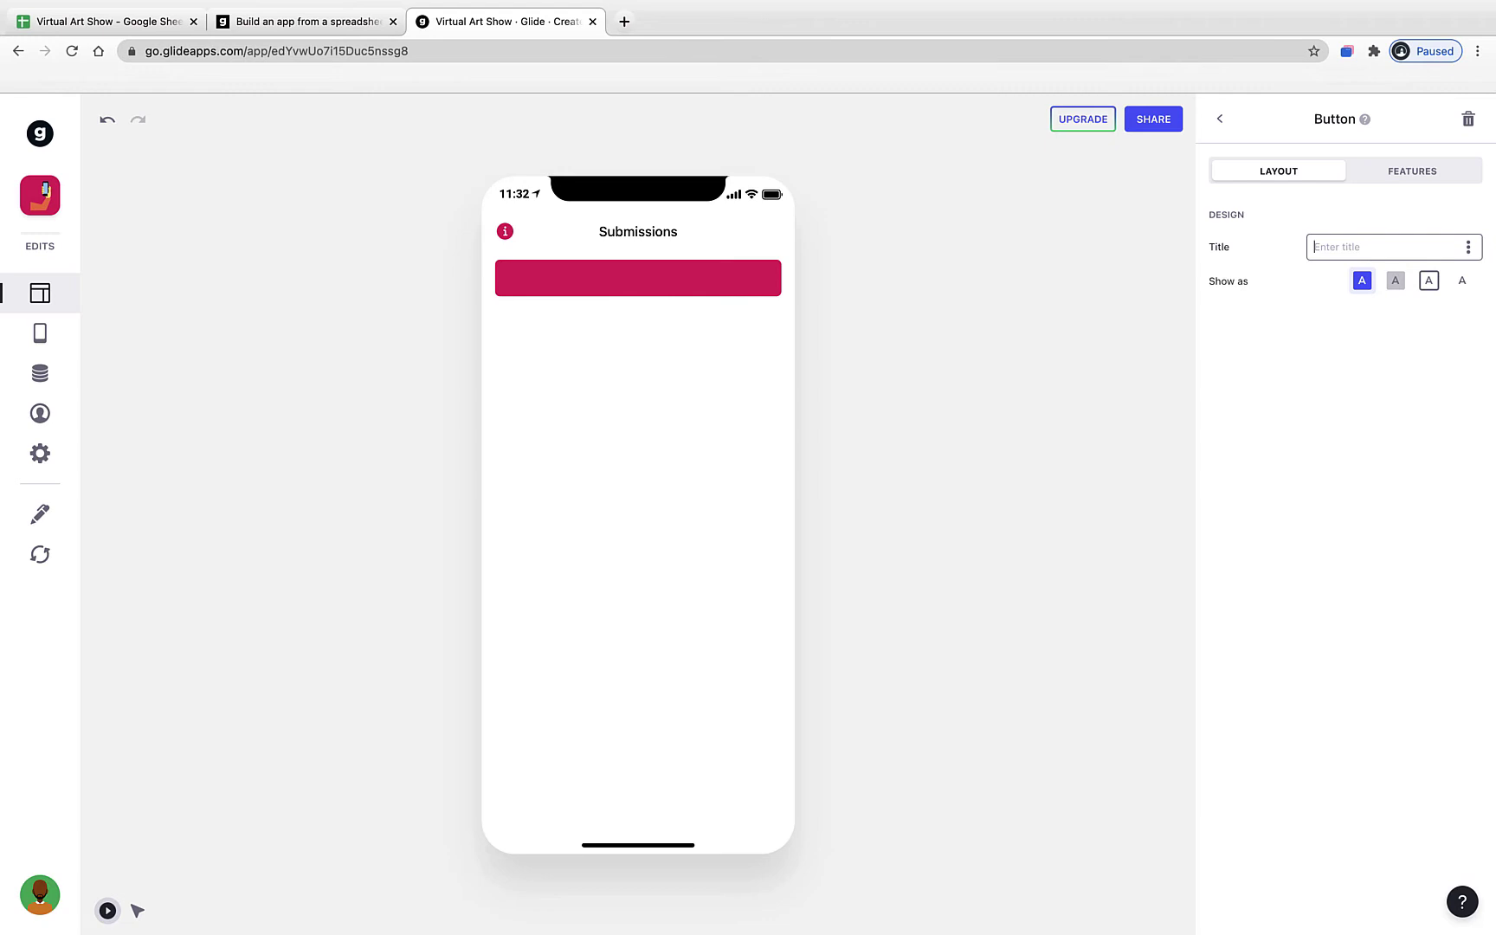
text(Submit your artwork here!)
click(1158, 344)
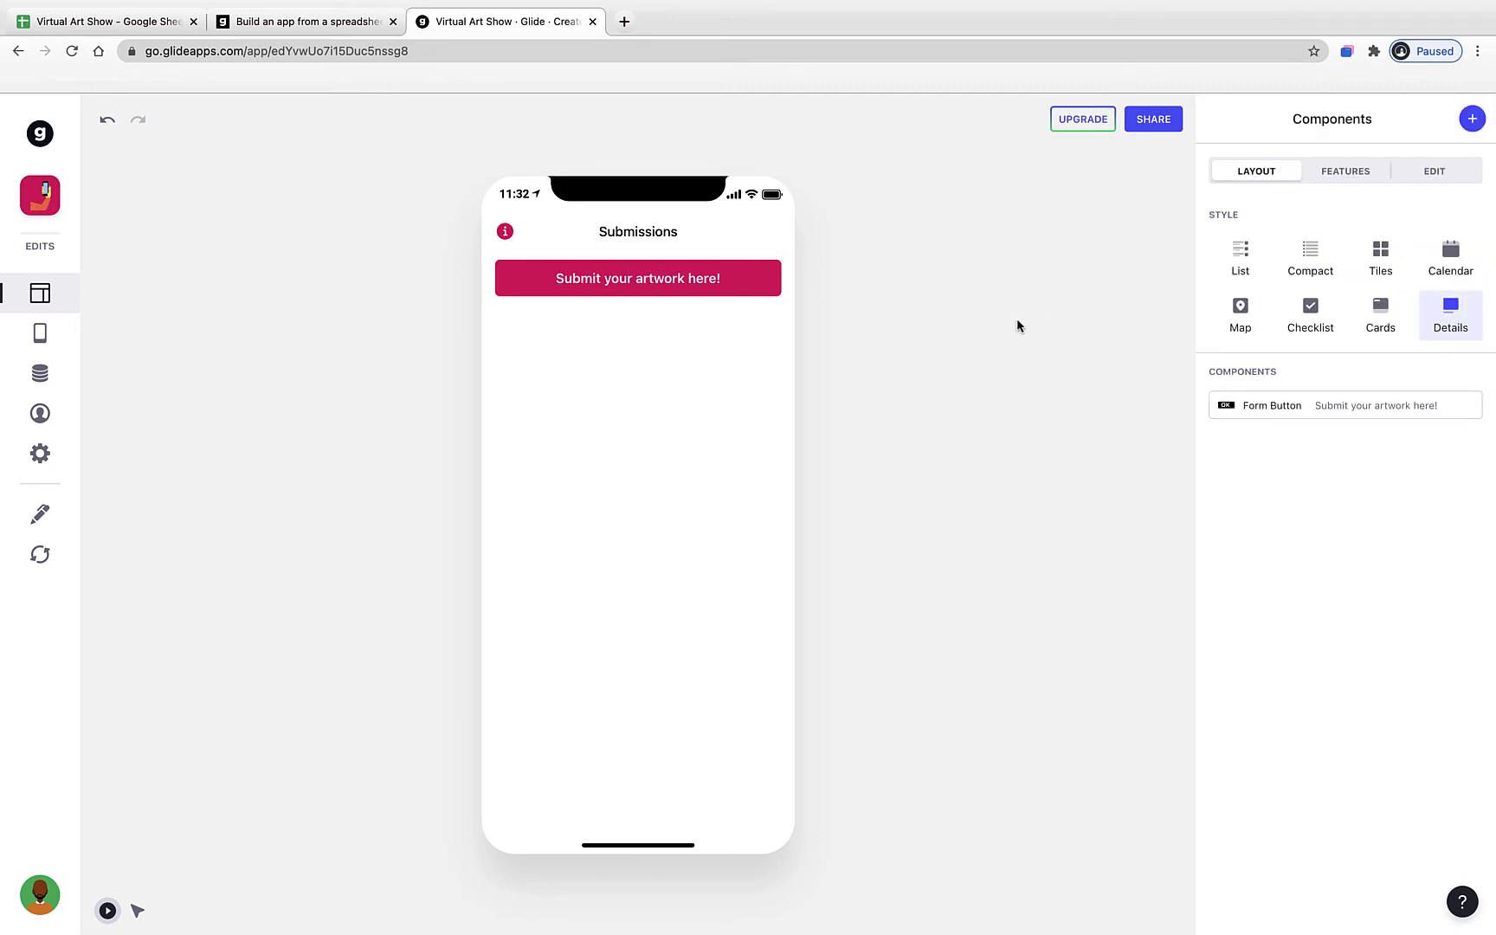
- Open the form screen from the preview's button and delete the Grade, Teacher, Medium and Course fields
click(758, 286)
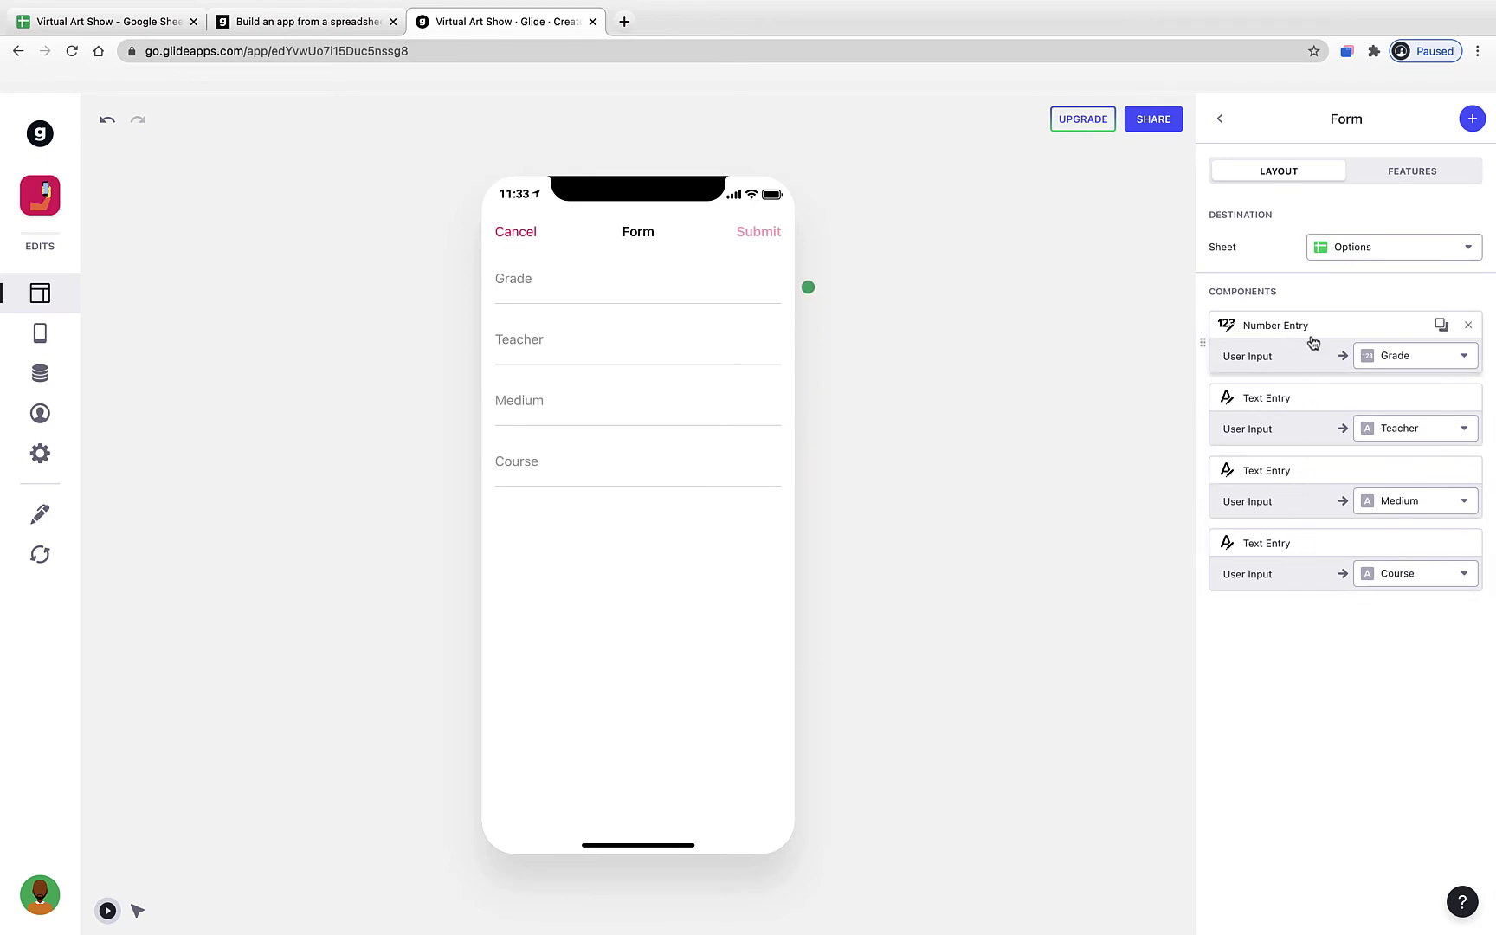
click(1469, 326)
click(1468, 326)
click(1469, 326)
click(1469, 326)
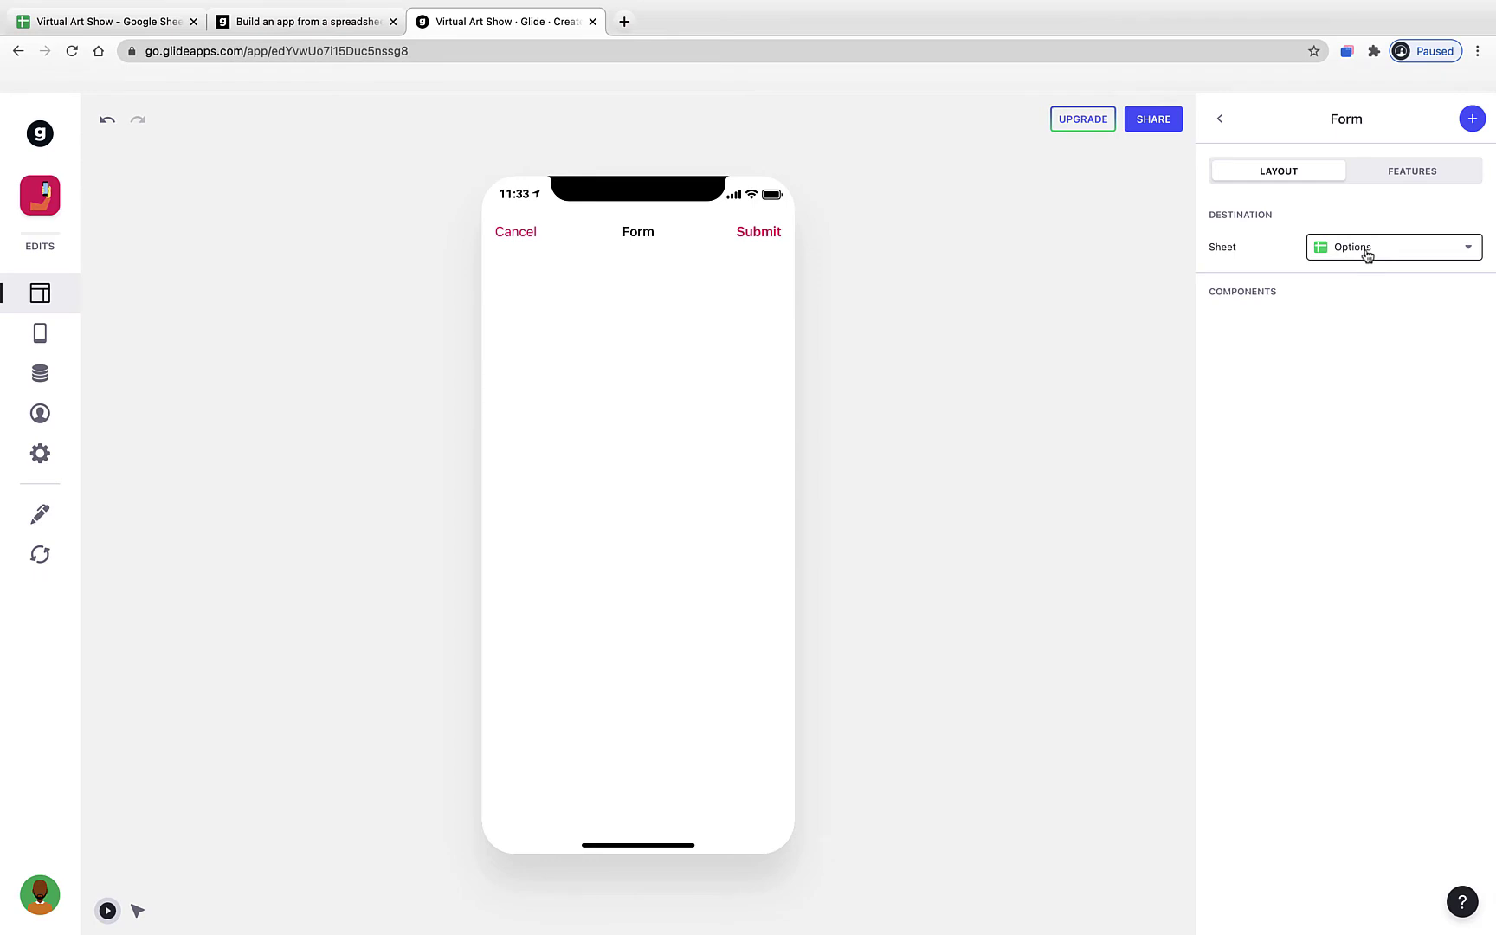
mouse_move(76, 4)
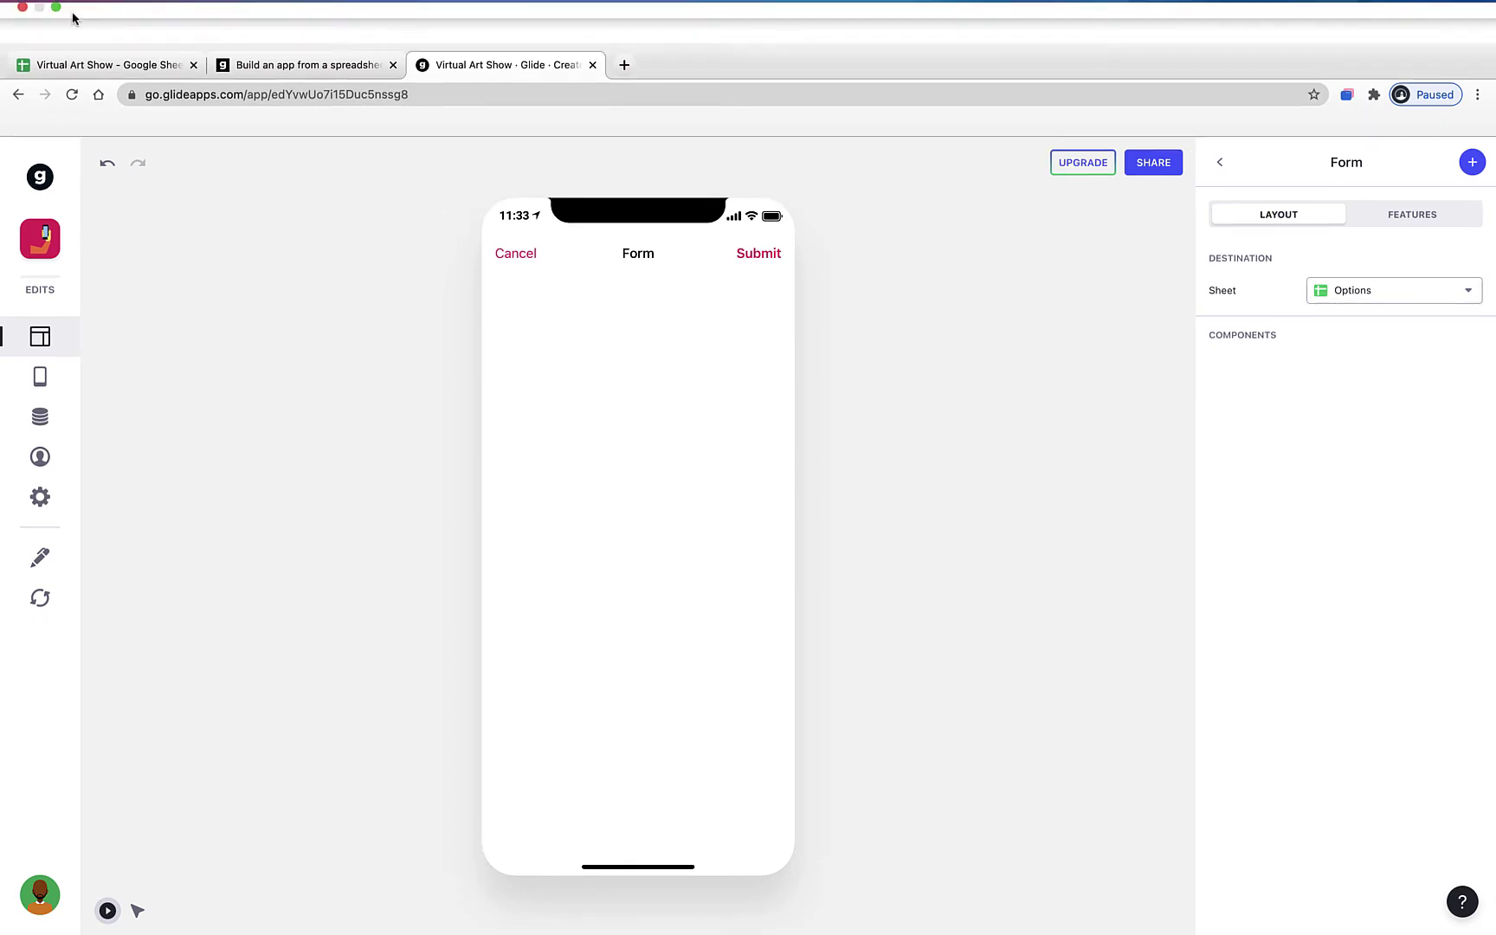
click(87, 64)
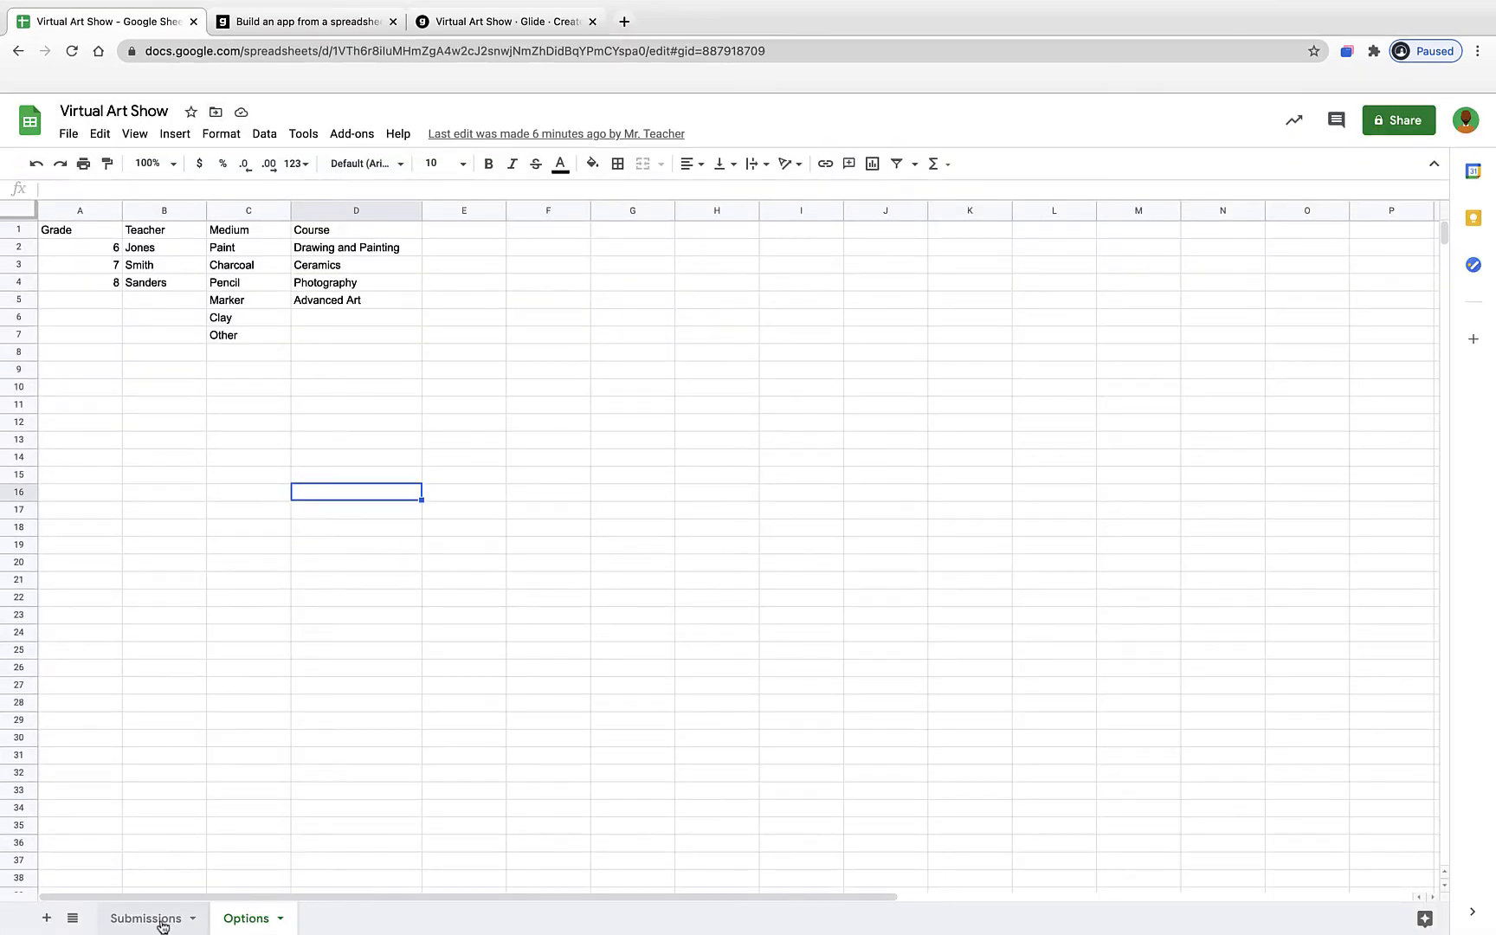
click(132, 927)
click(237, 925)
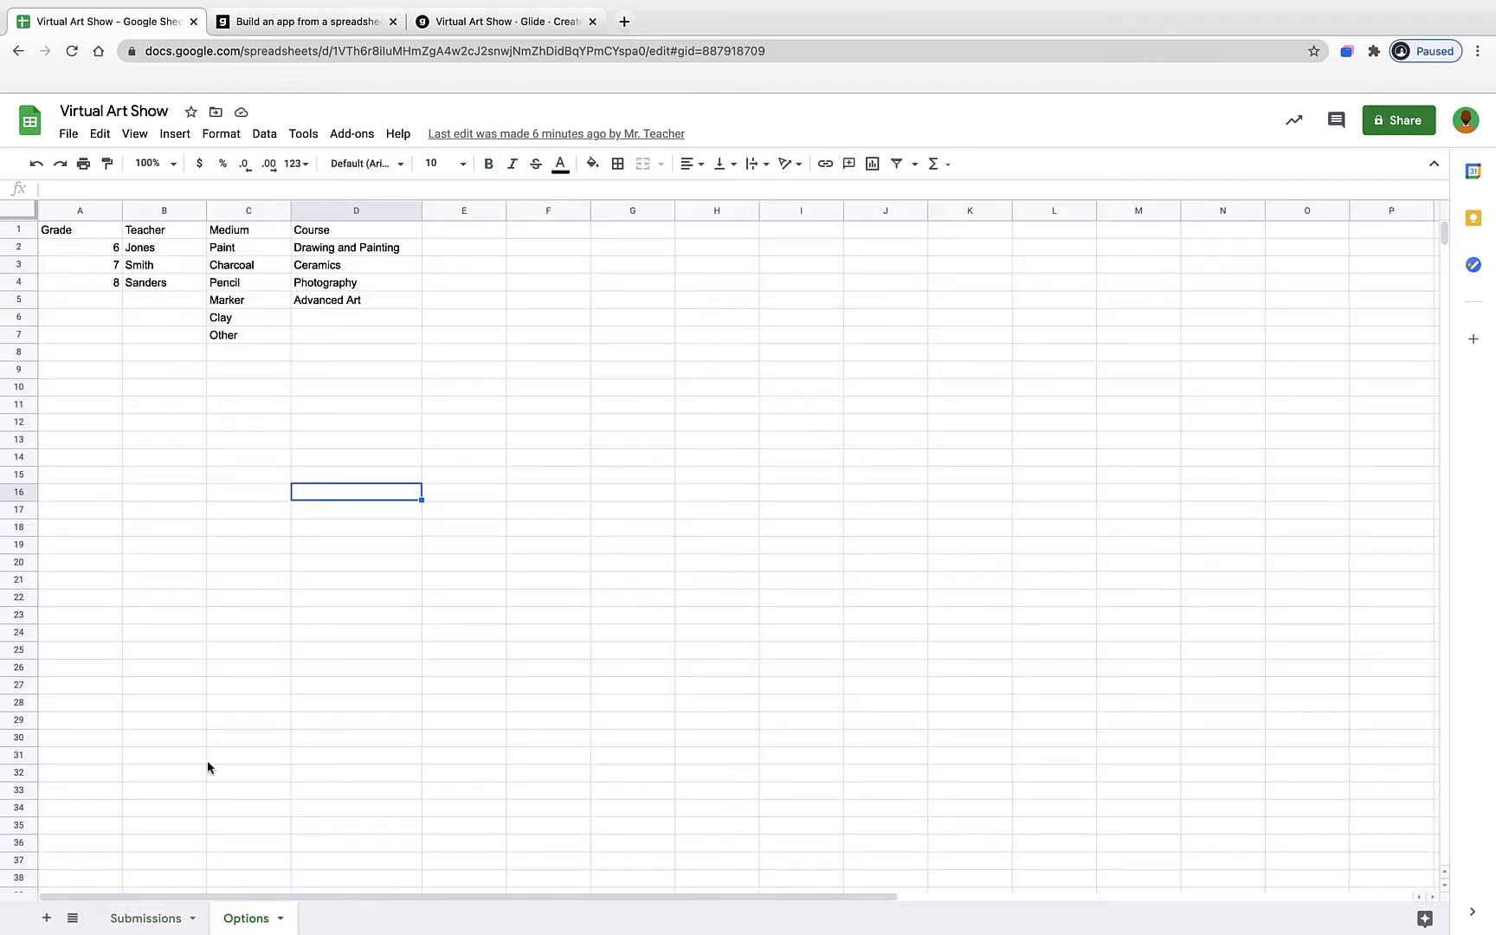
click(144, 920)
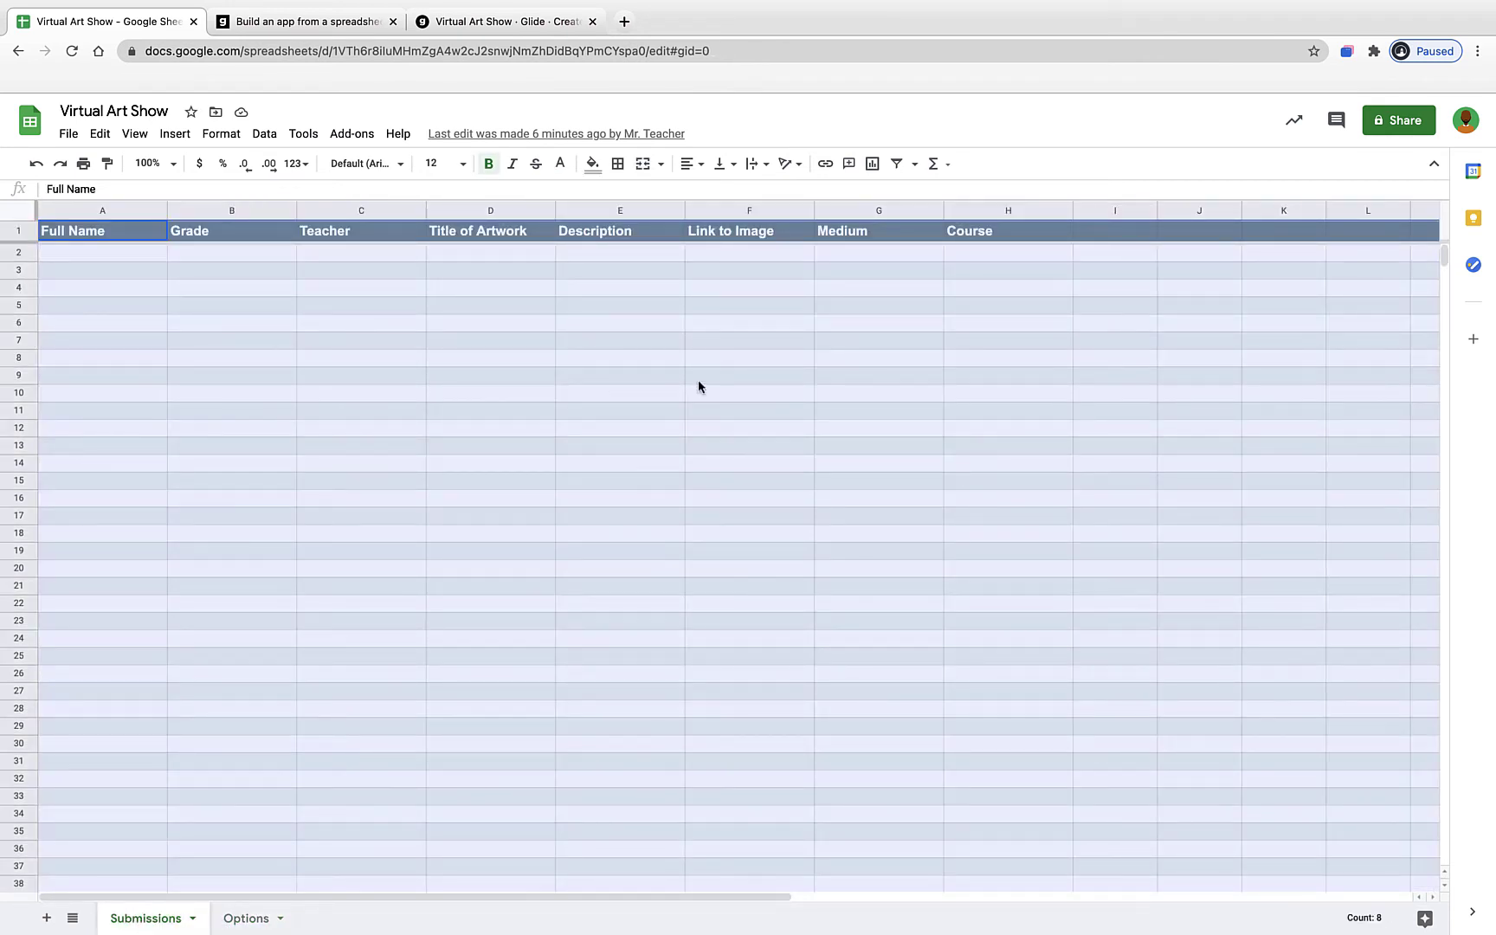
click(481, 26)
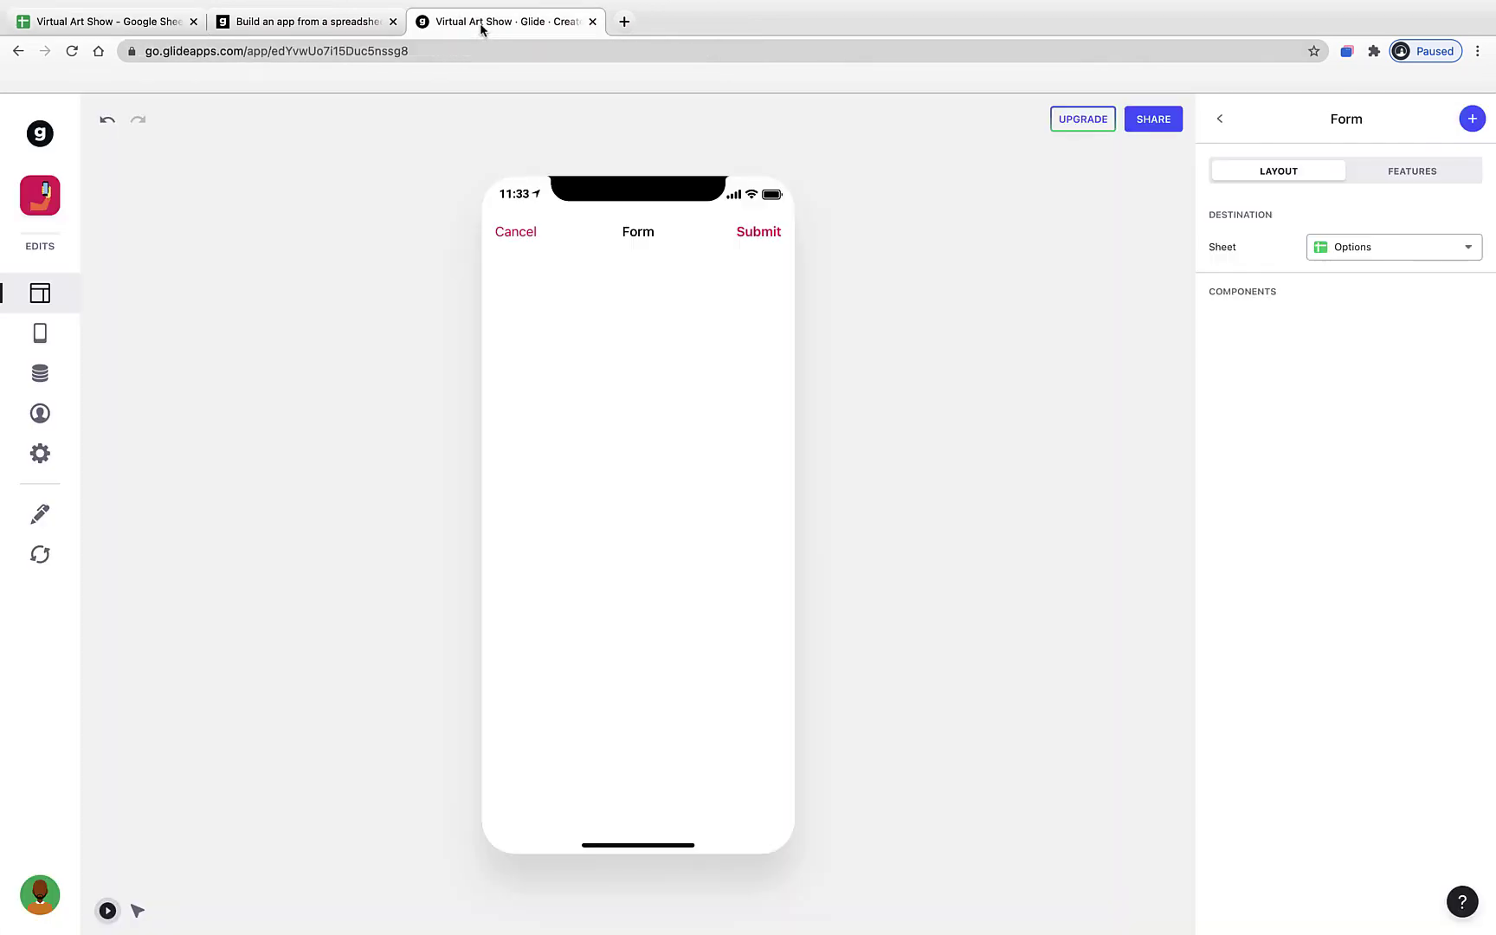
- Send form entries to the Submissions sheet and delete all six text entry fields, including Full Name and Grade
click(1342, 256)
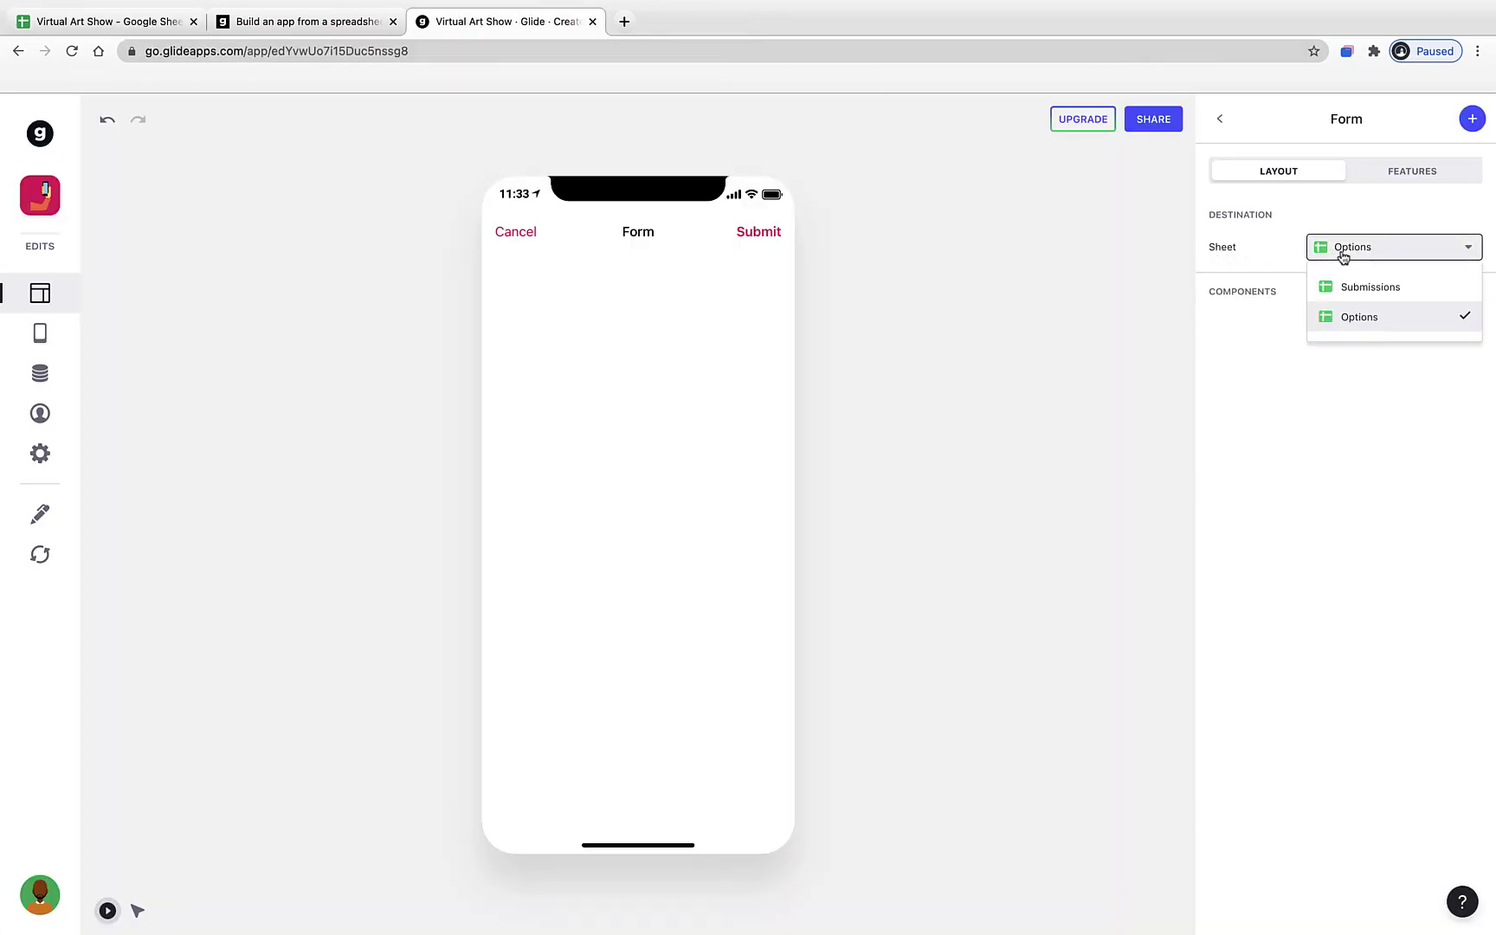
click(1367, 288)
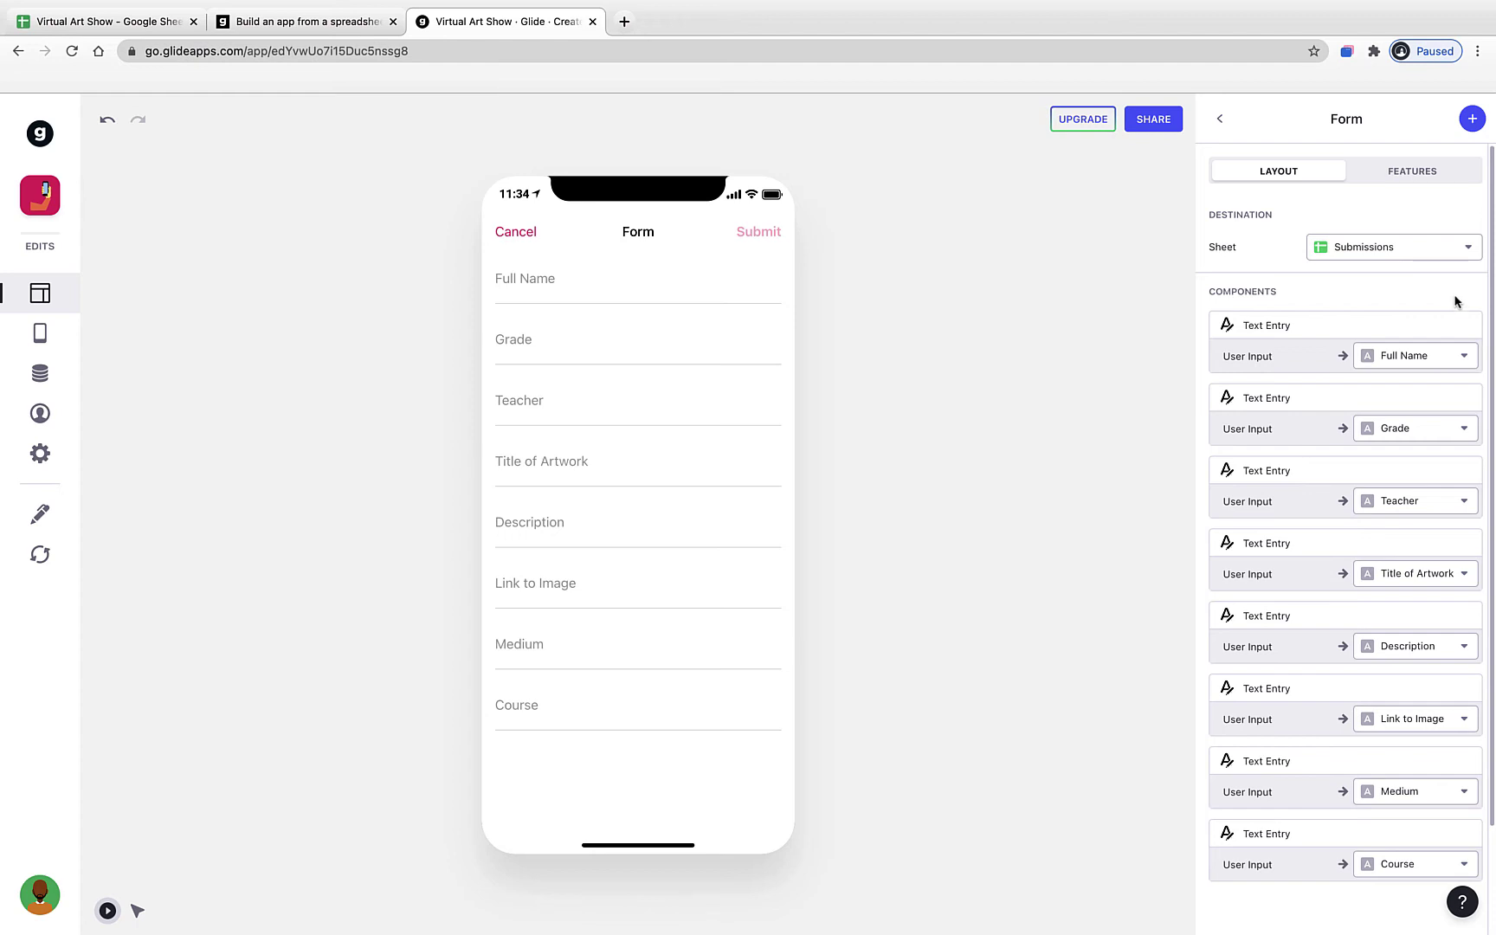
mouse_move(1468, 326)
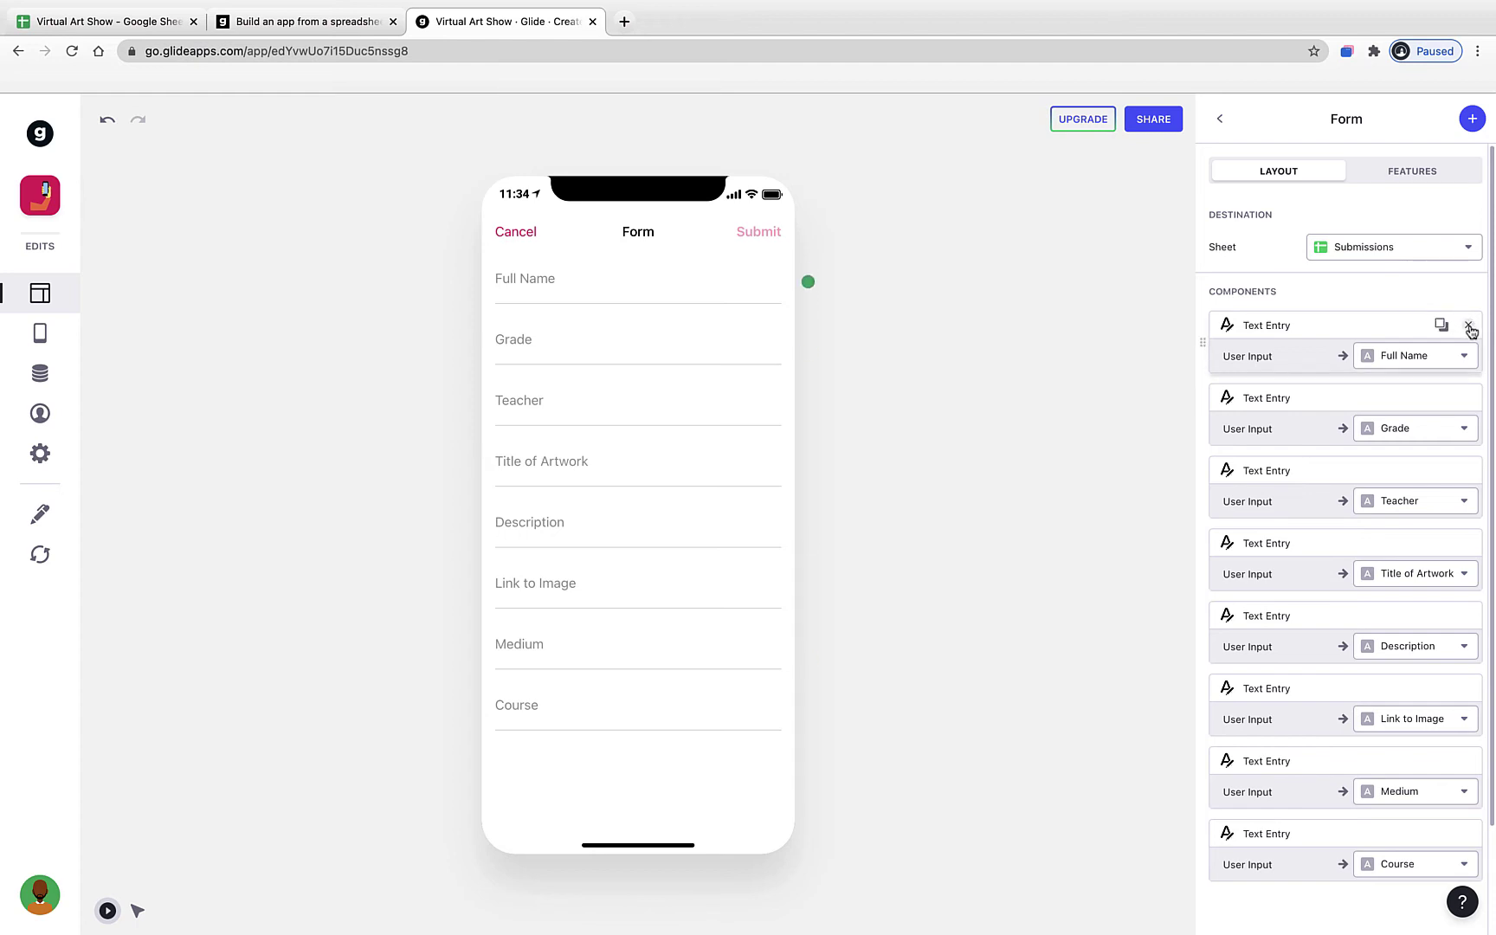
click(1469, 328)
click(1470, 328)
click(1469, 327)
click(1469, 327)
click(1470, 328)
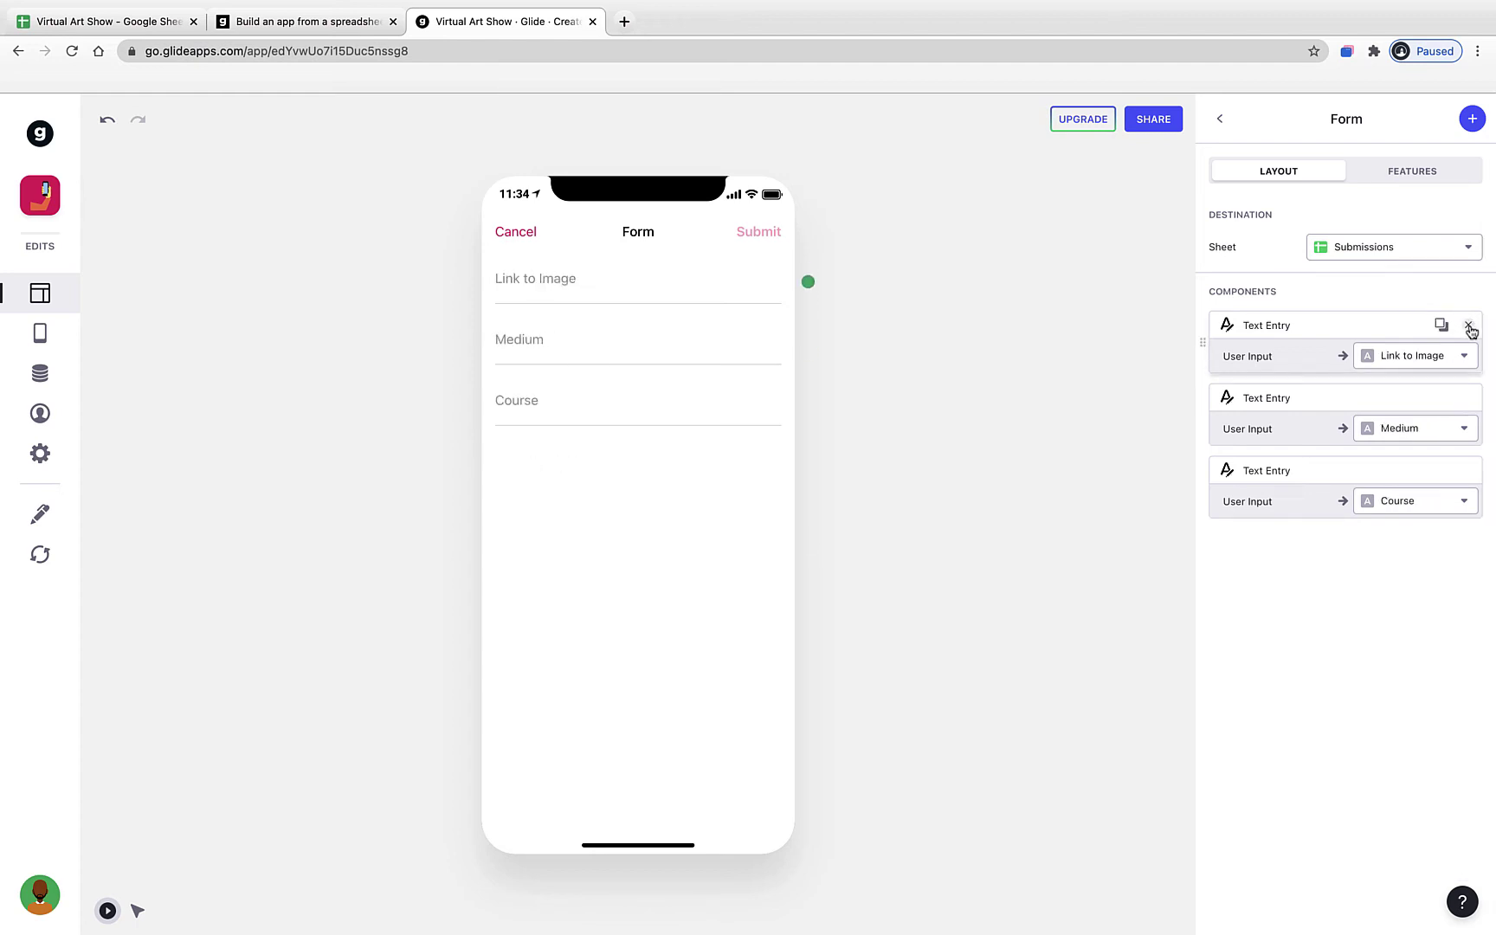
click(1470, 327)
click(1470, 327)
click(1470, 327)
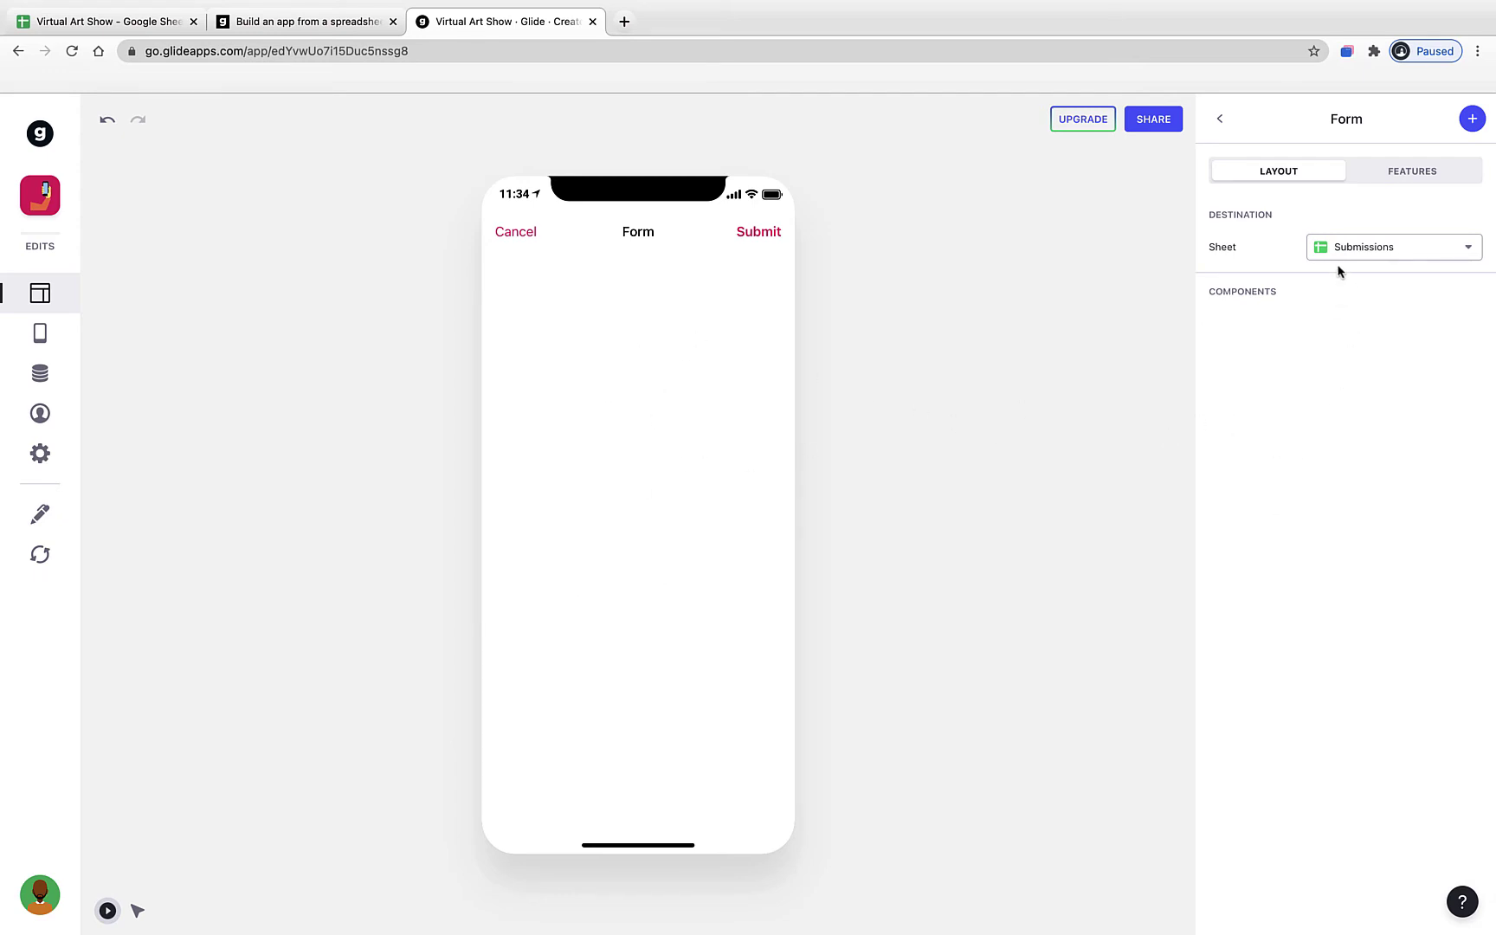
- Add a Text Entry field saving to Full Name, checking that column in the spreadsheet
click(1473, 121)
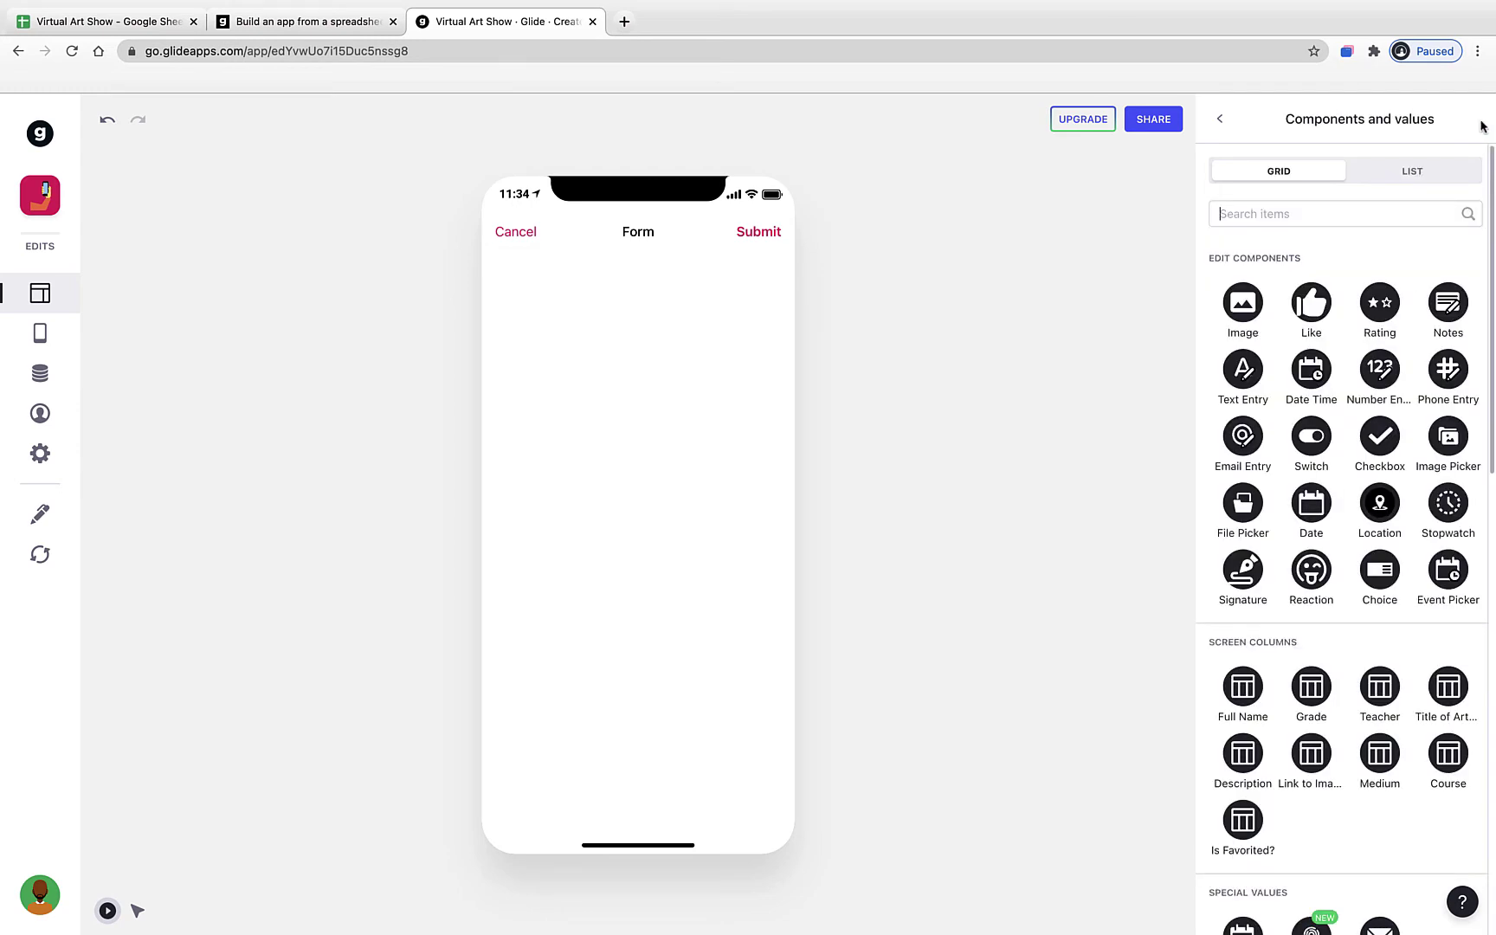
click(1255, 384)
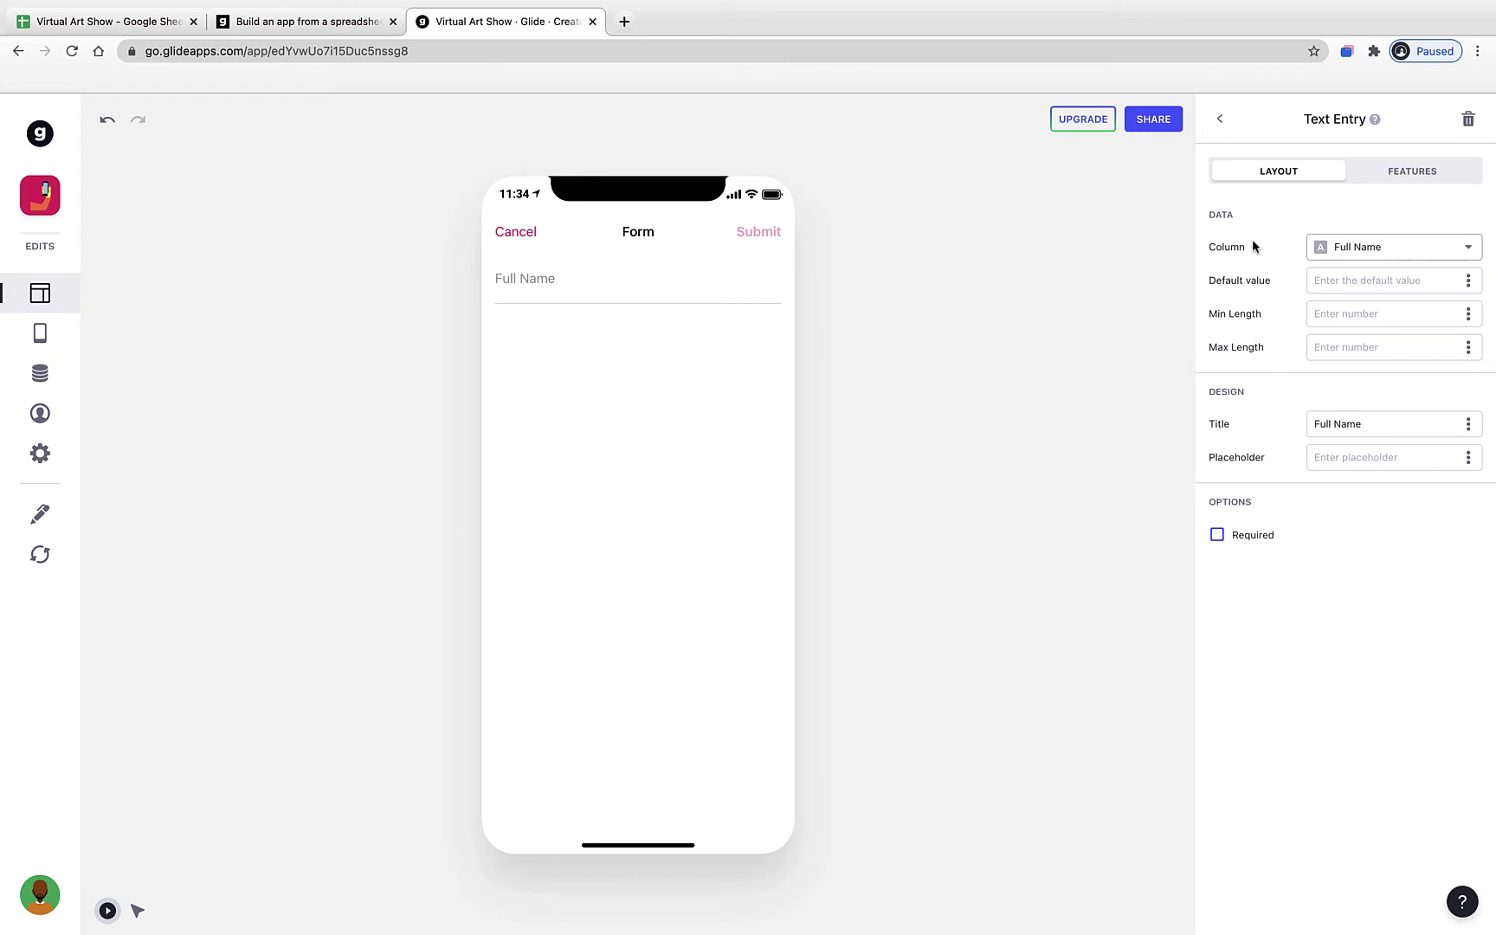
click(1338, 250)
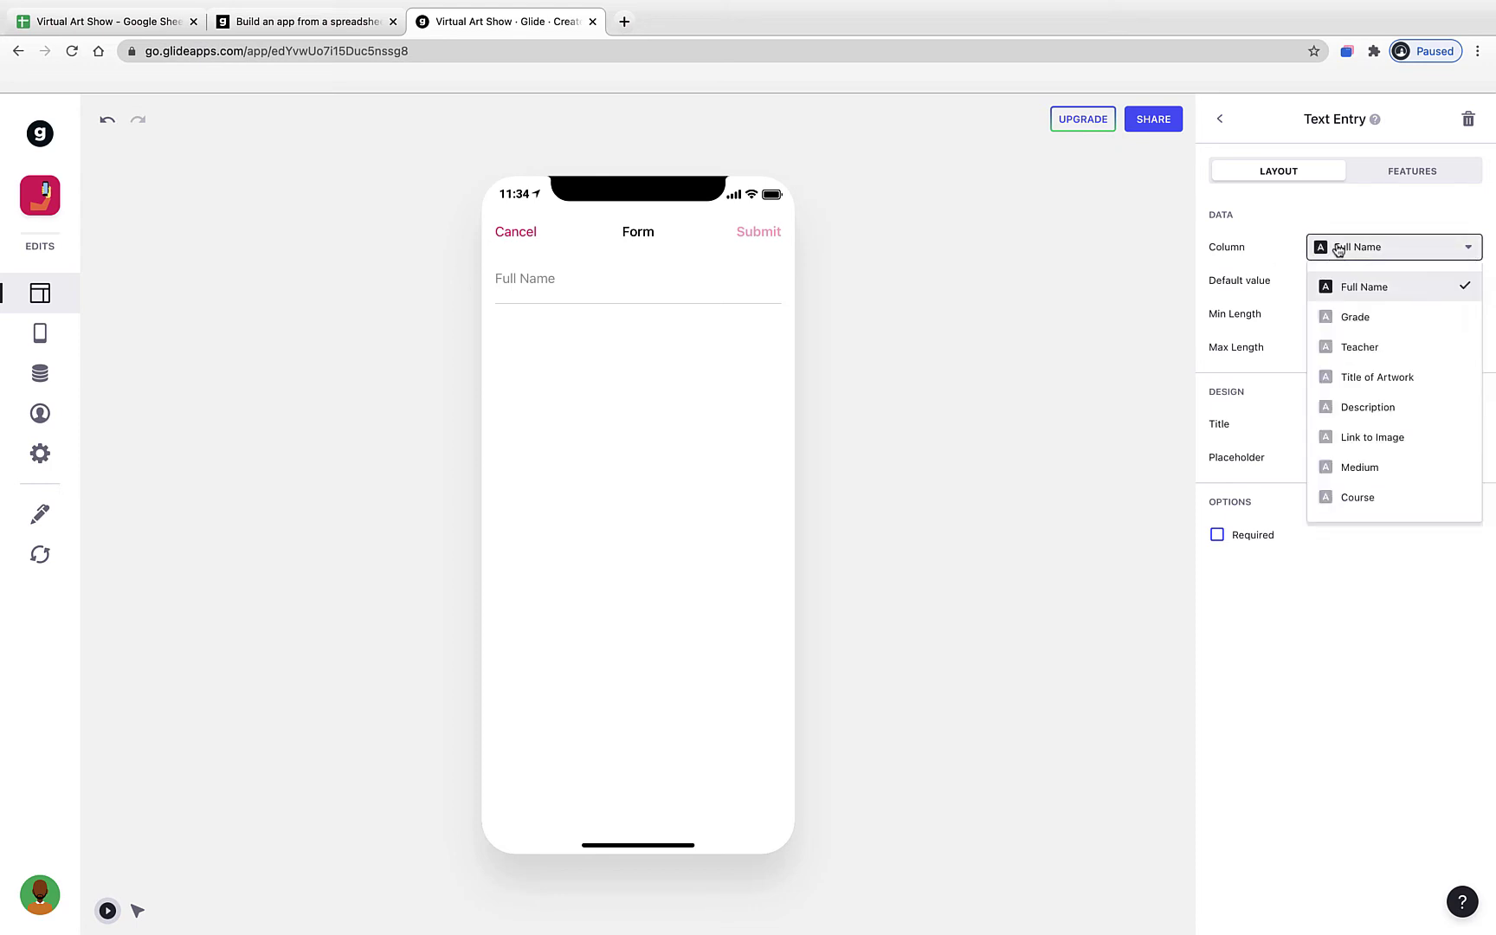
click(1361, 294)
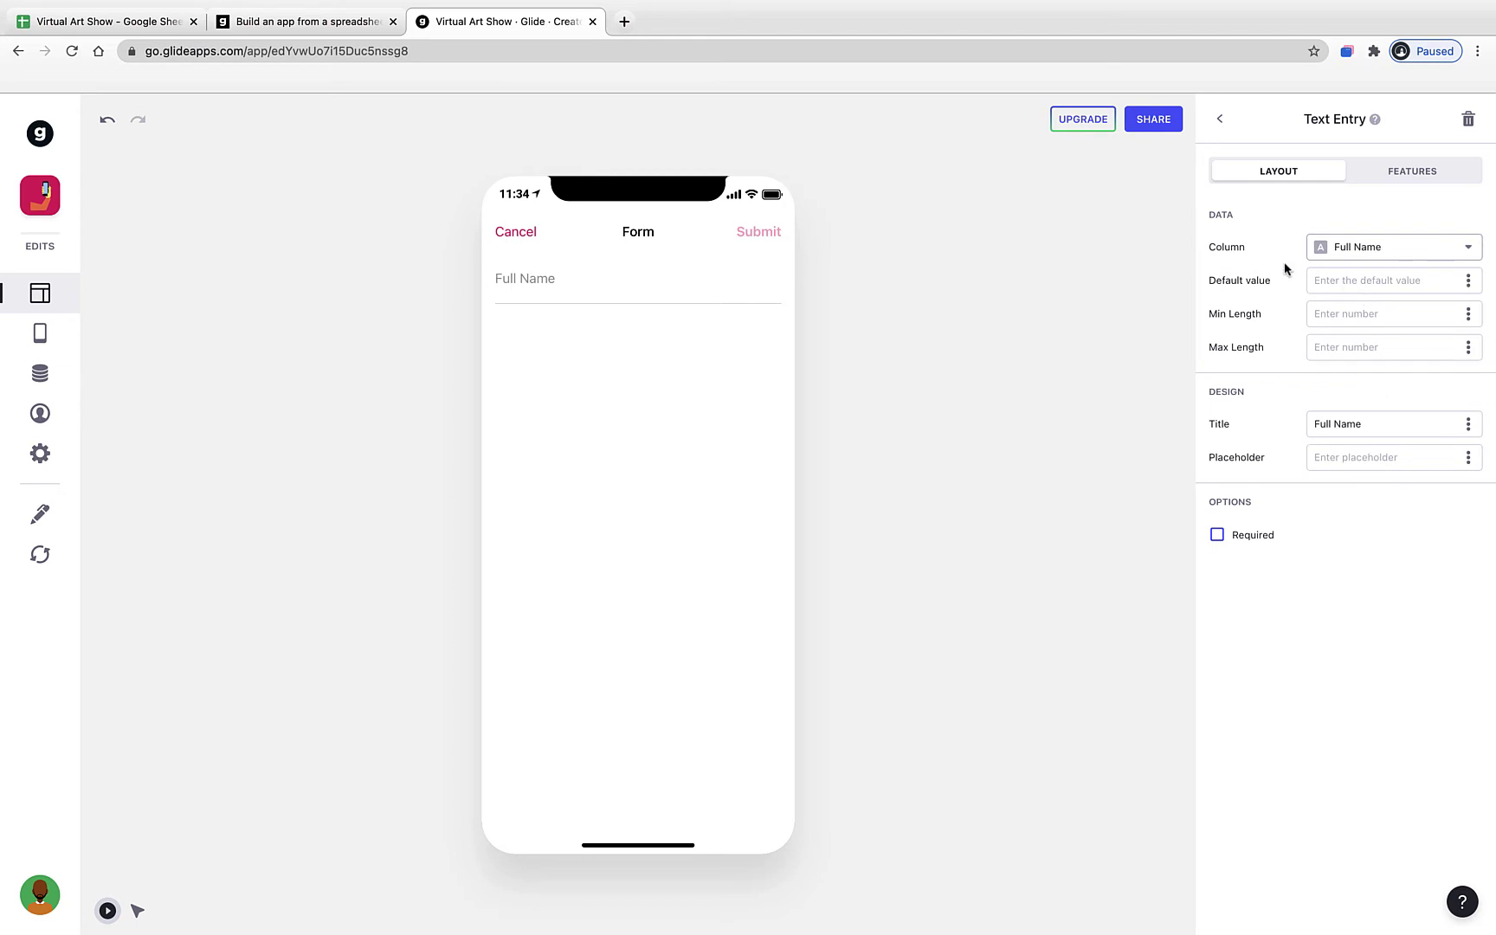
click(111, 26)
click(87, 217)
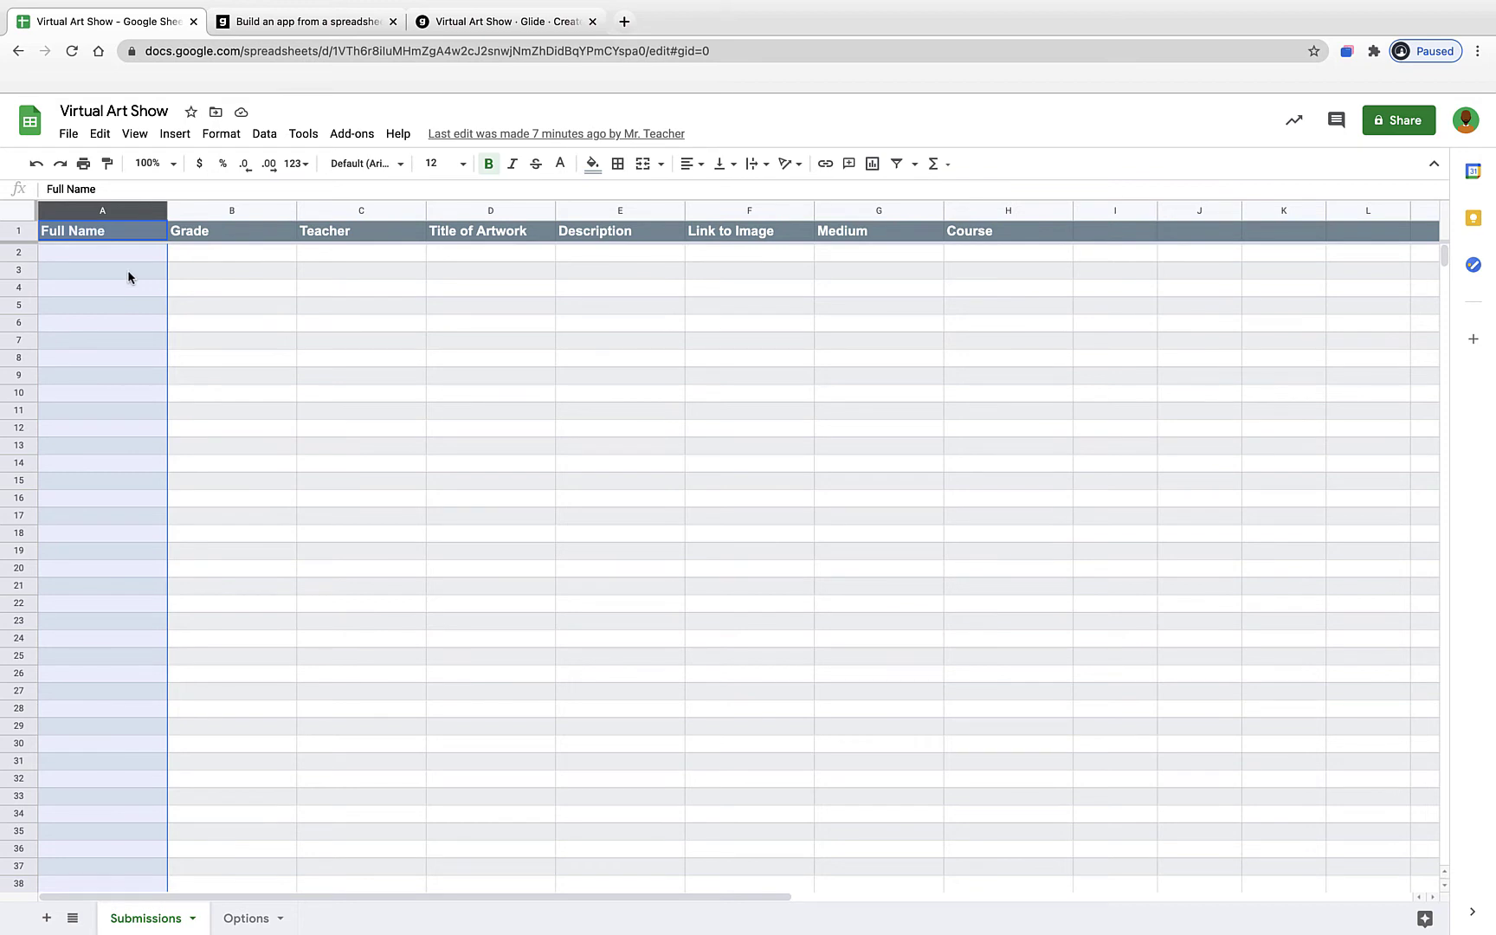
click(438, 26)
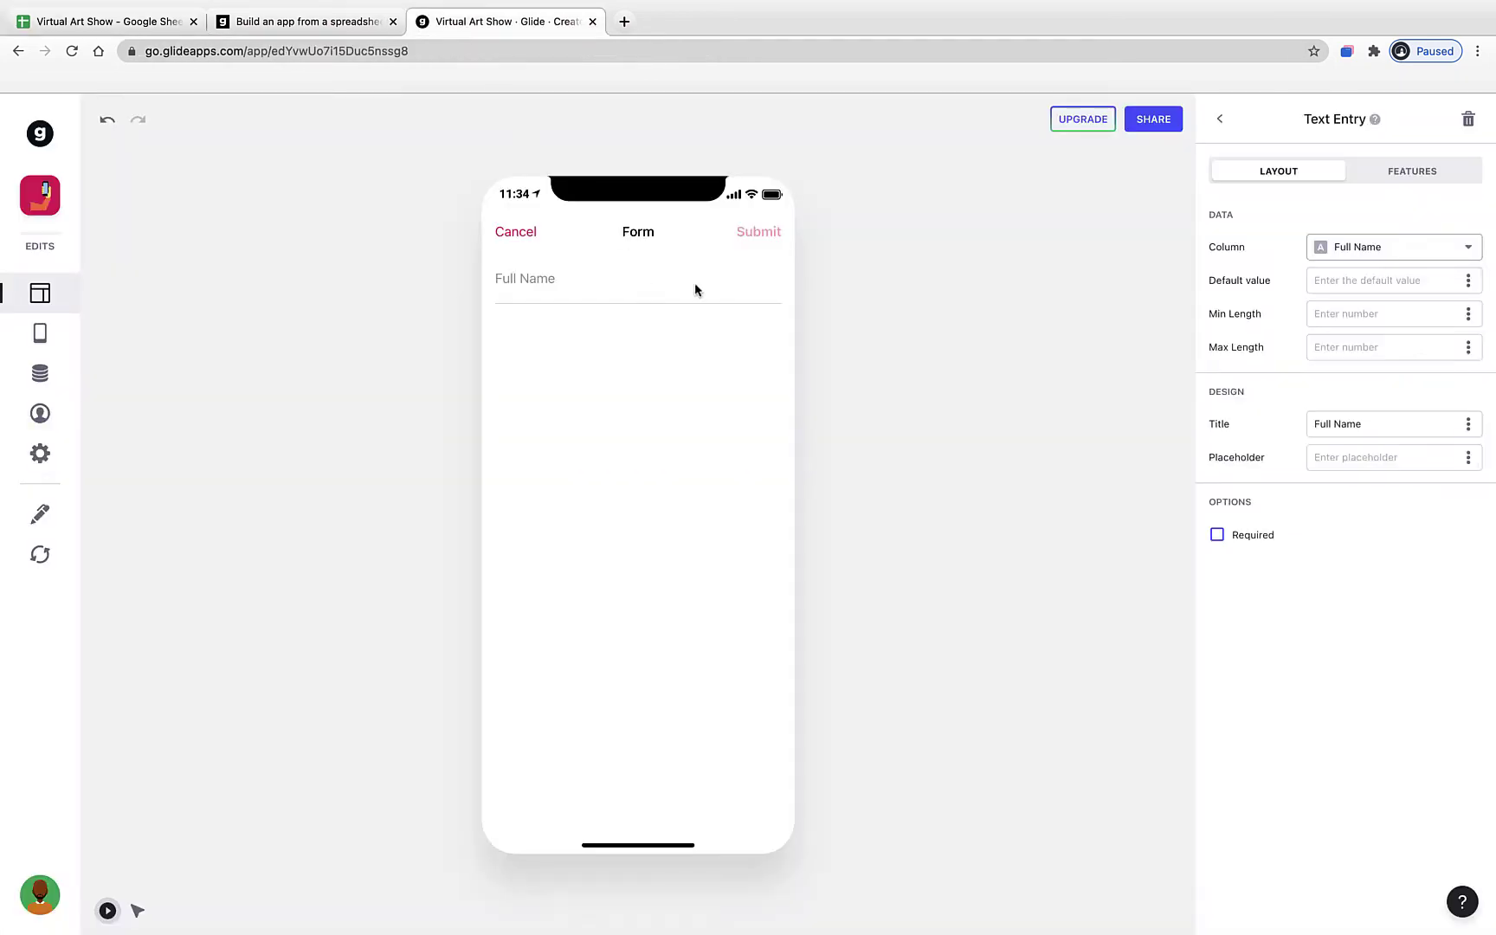
click(1351, 282)
- Title the field 'What is your full name?', leave its placeholder blank, and mark it required
triple_click(1347, 424)
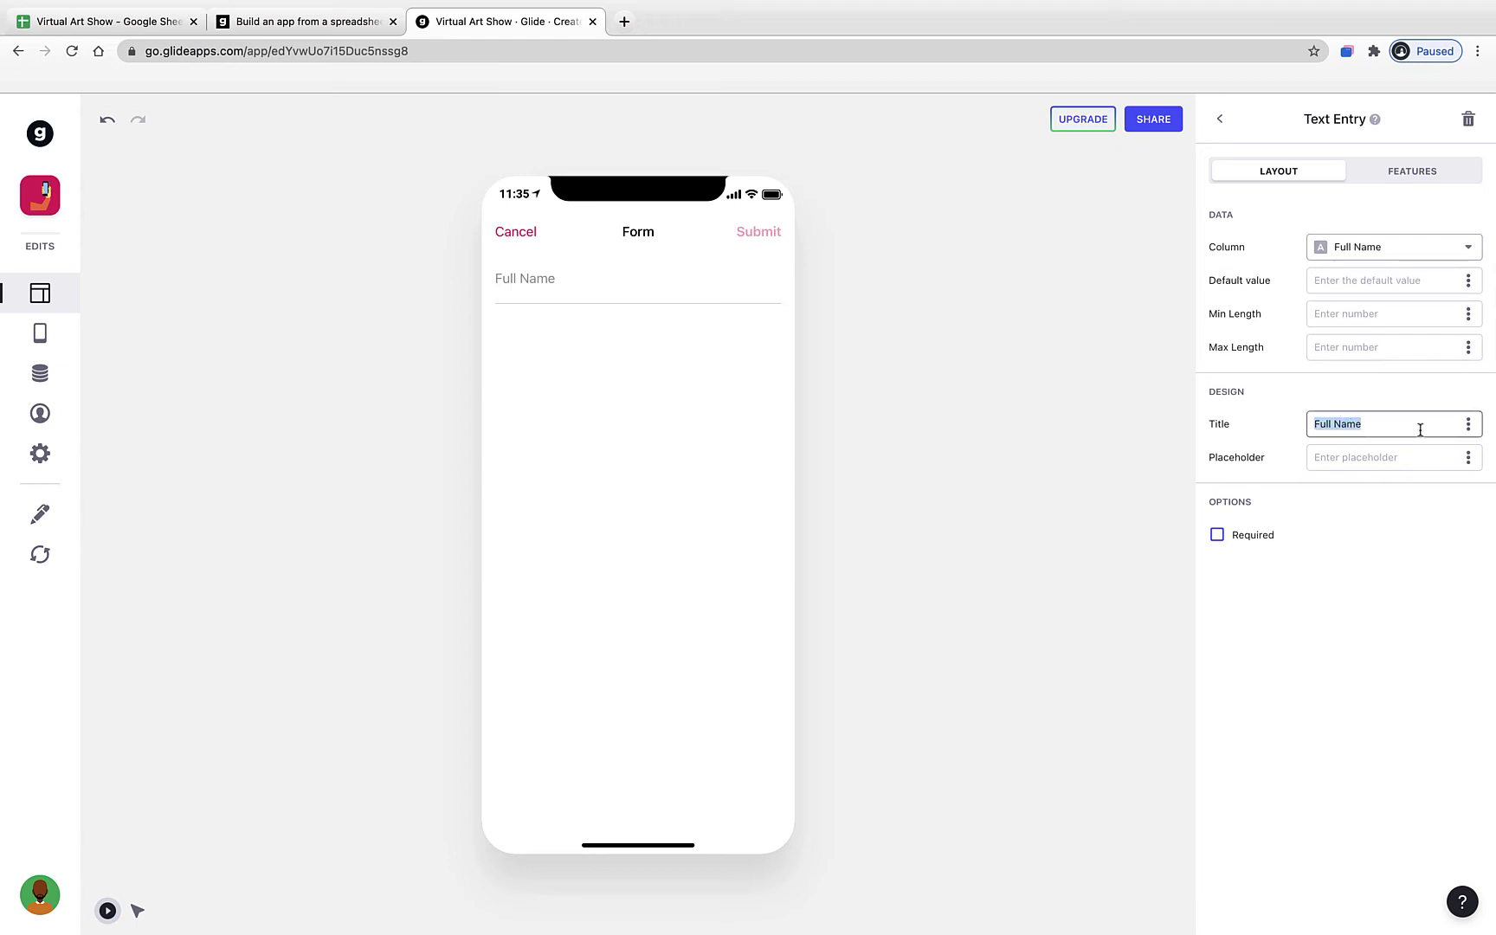
text(What is your full name?)
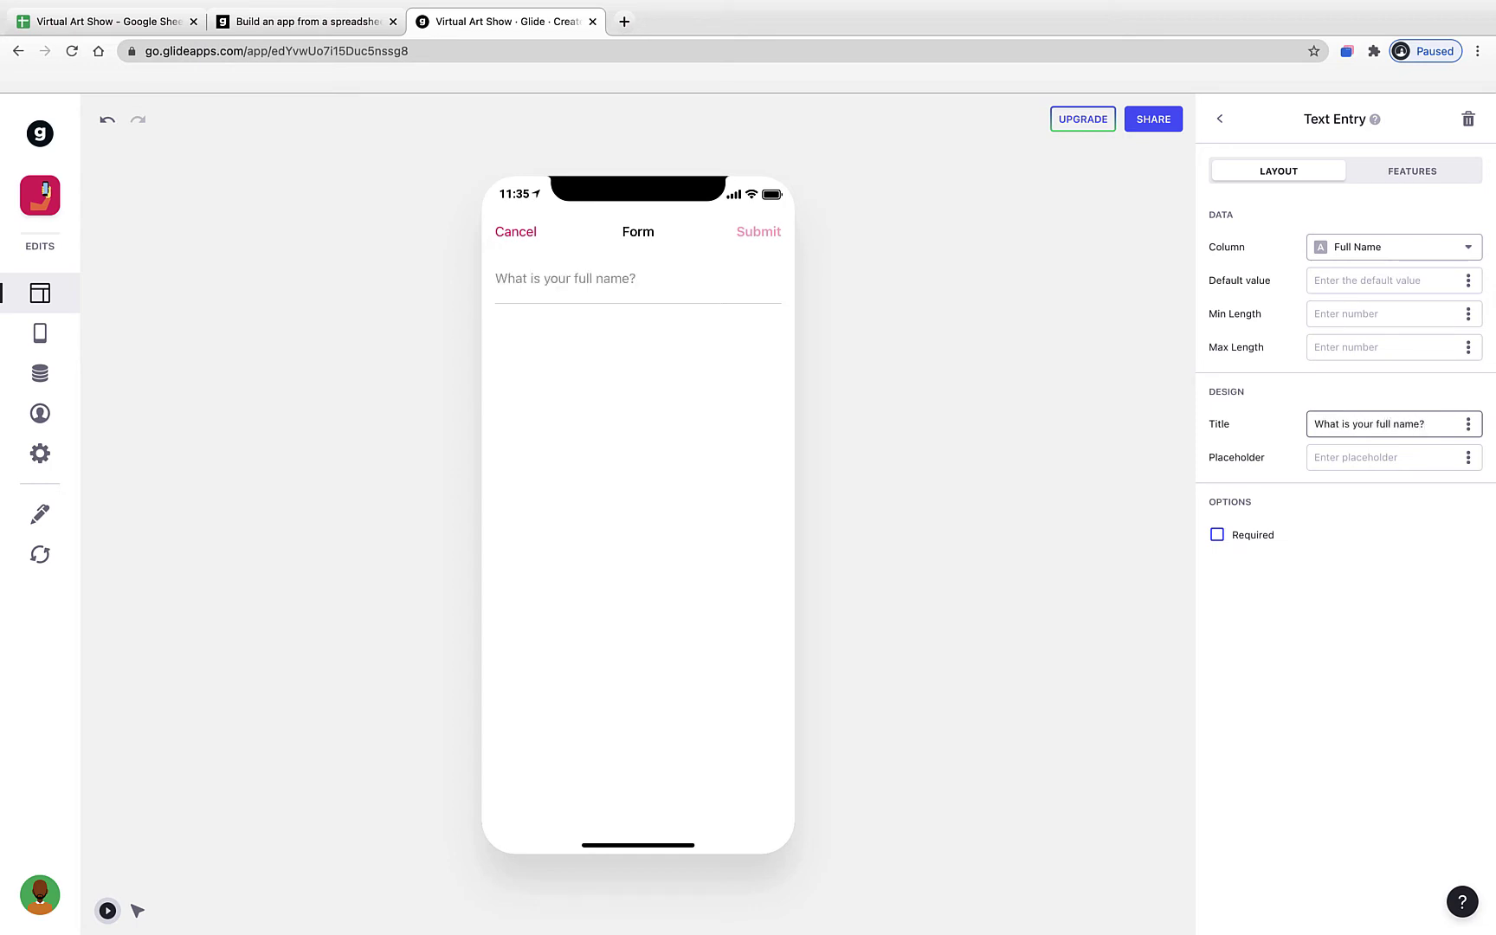
key(Return)
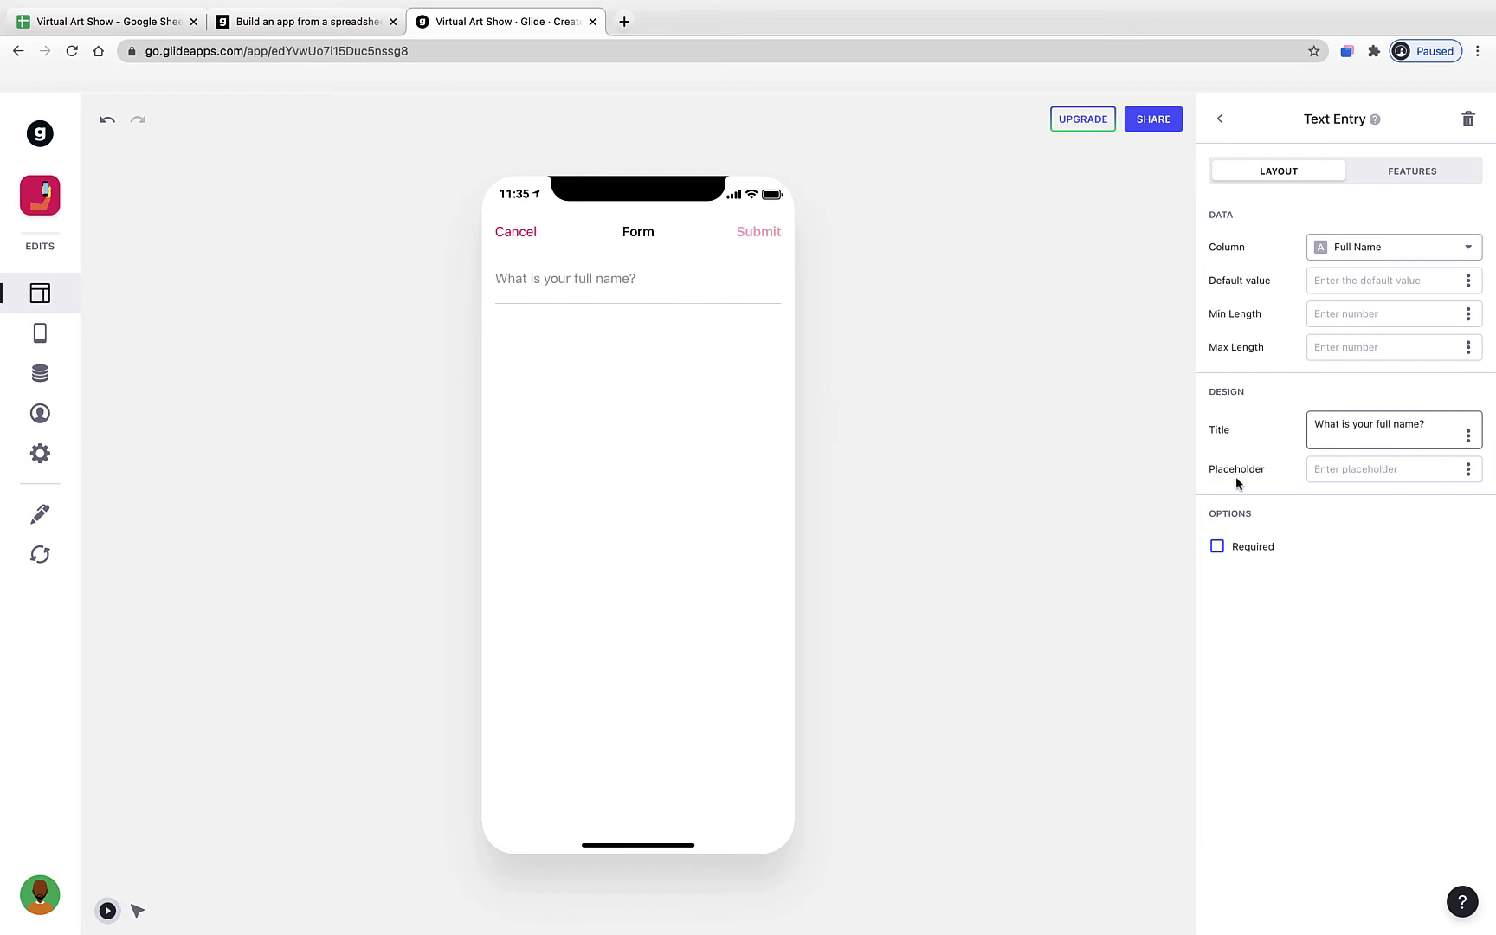
click(1331, 471)
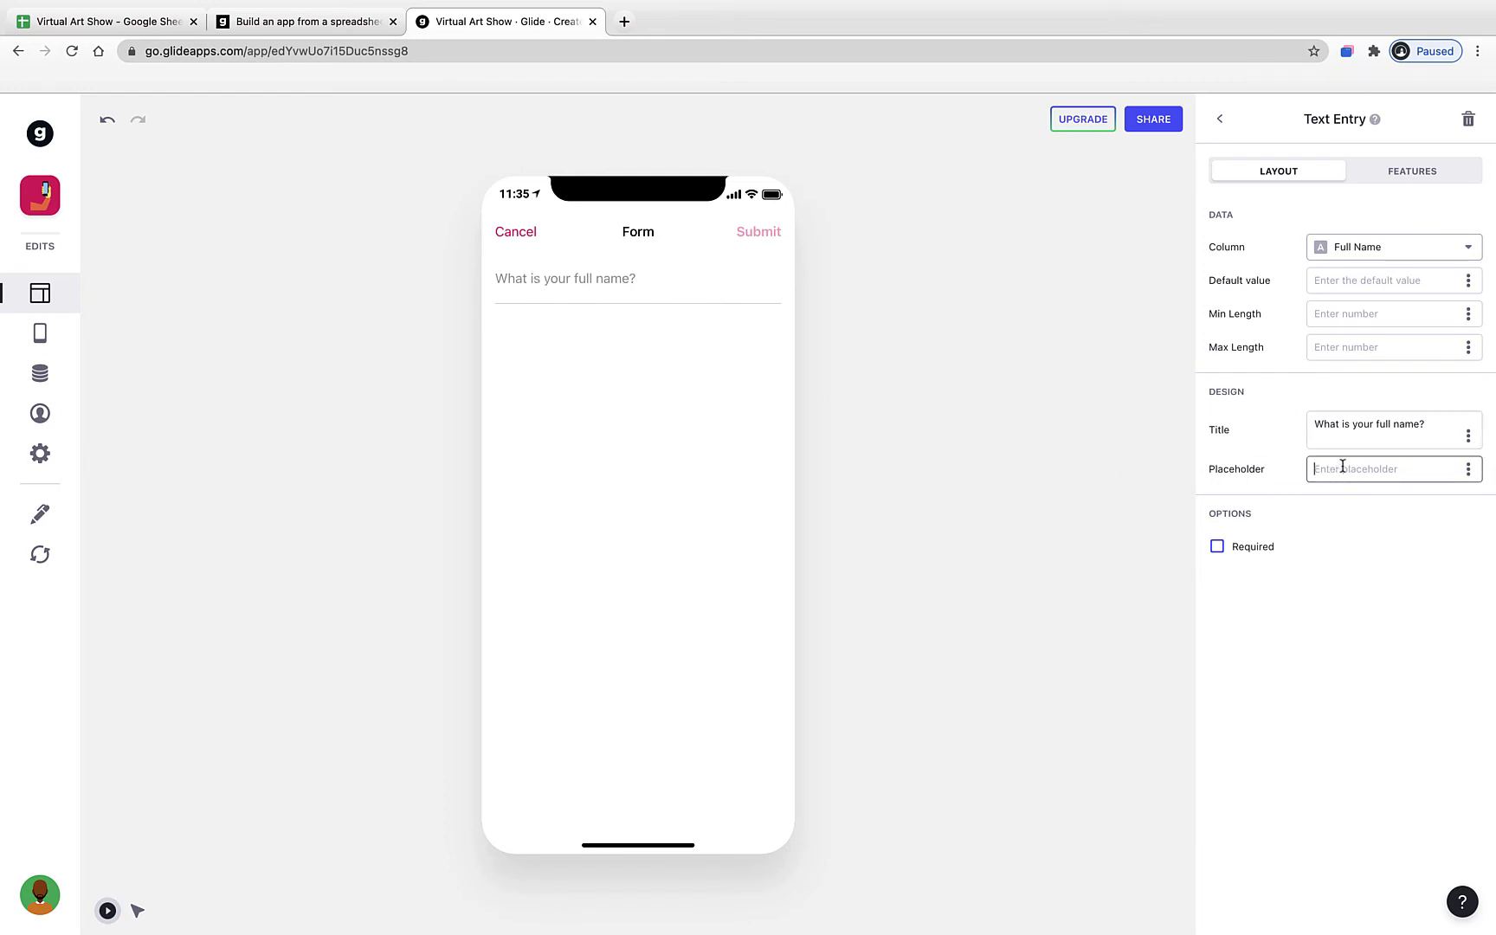
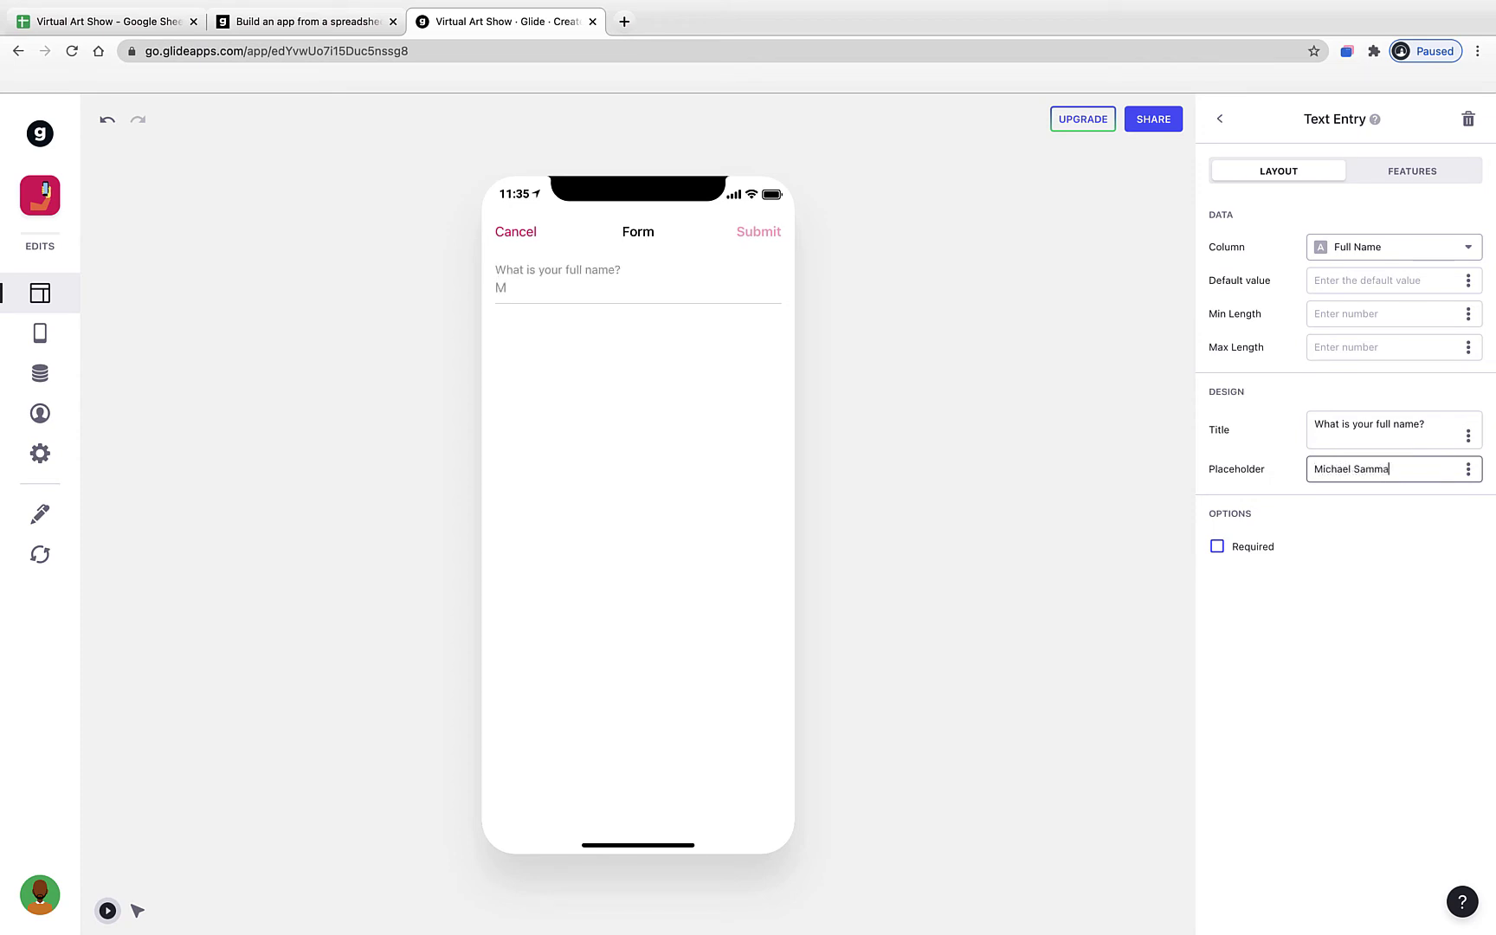
key(Return)
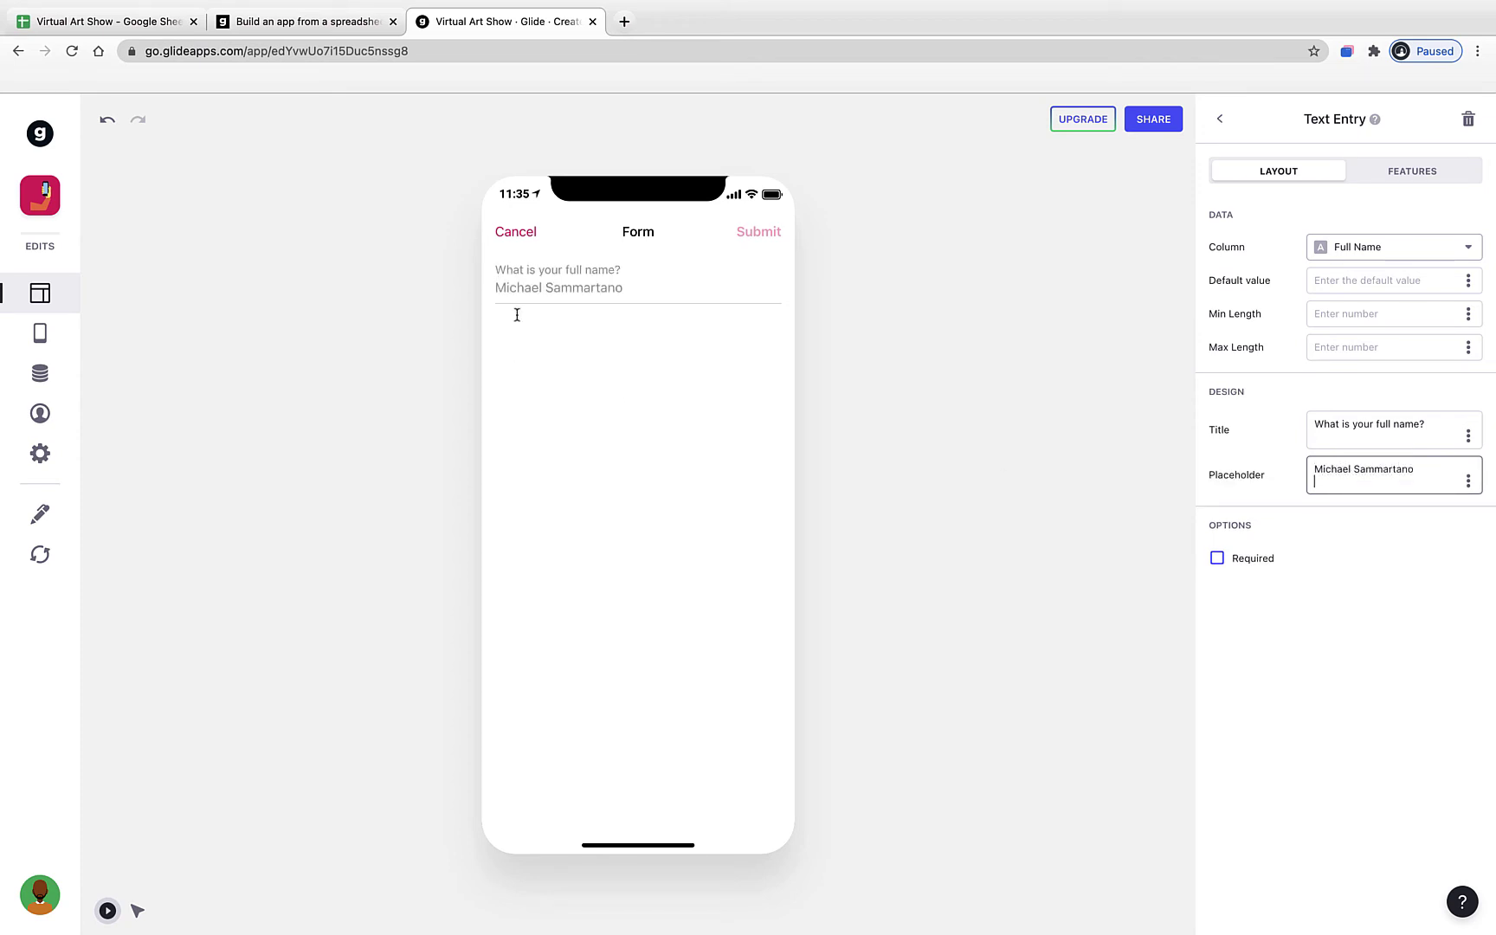
key(BackSpace)
key(ctrl+a)
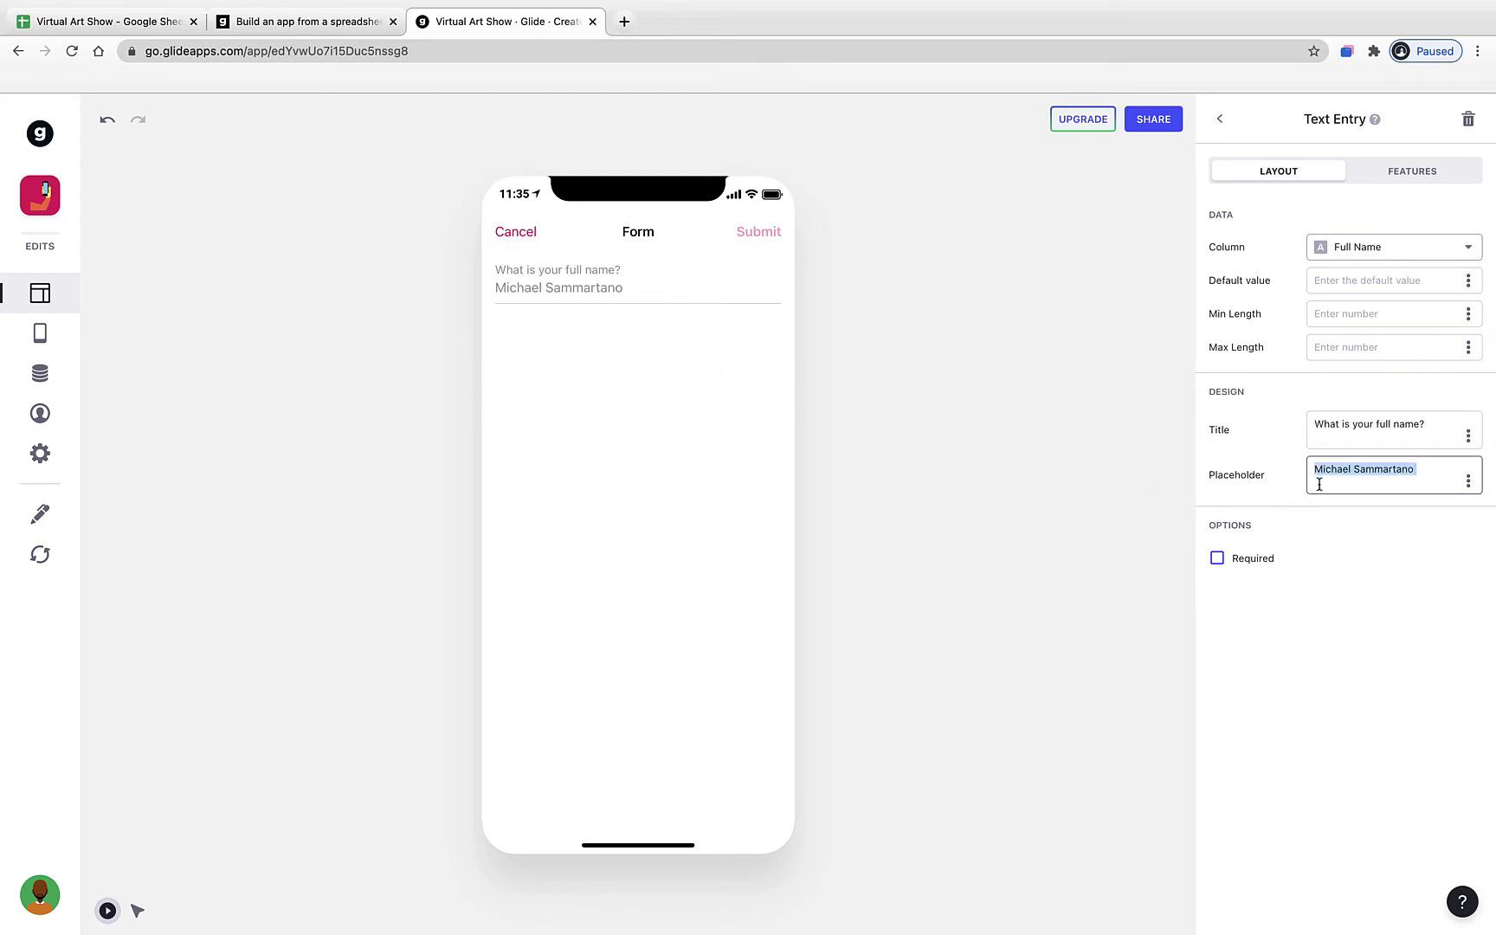
key(BackSpace)
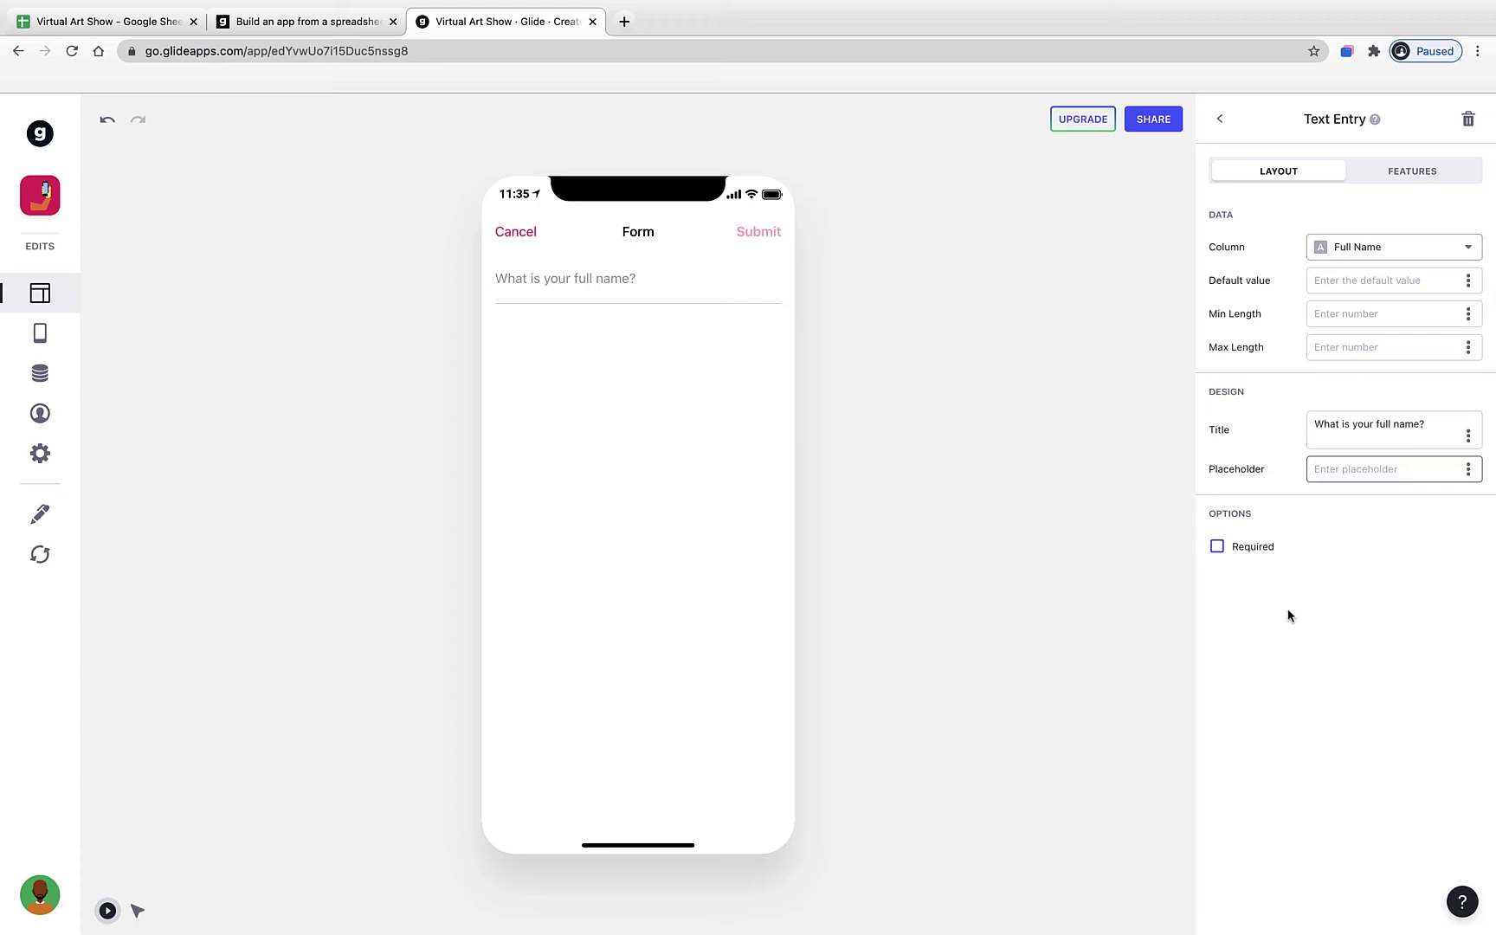
click(1220, 550)
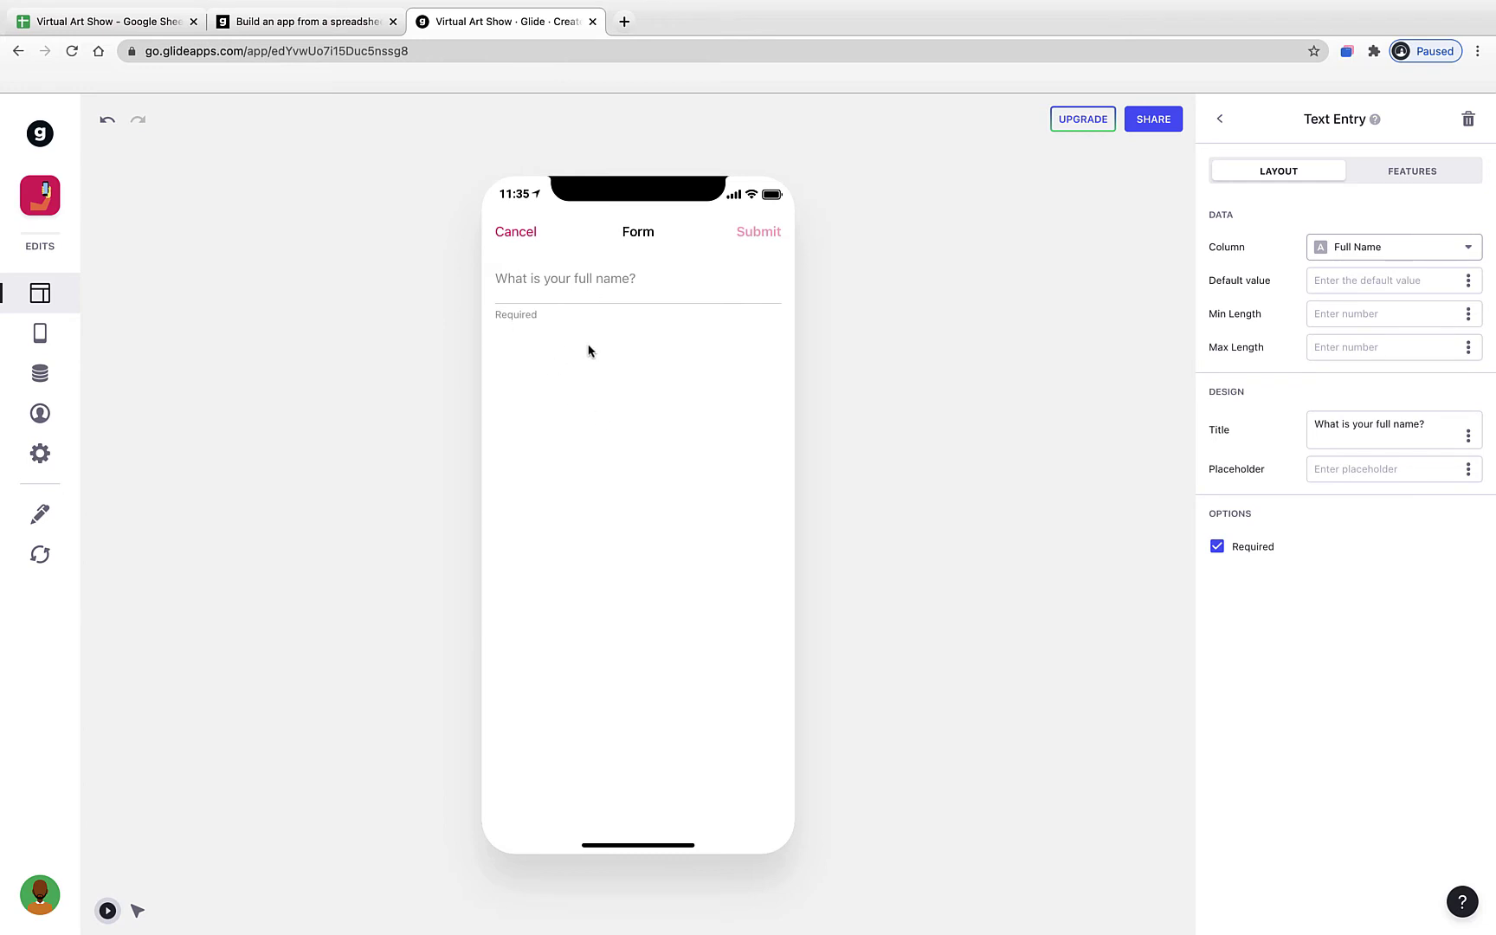
click(1219, 119)
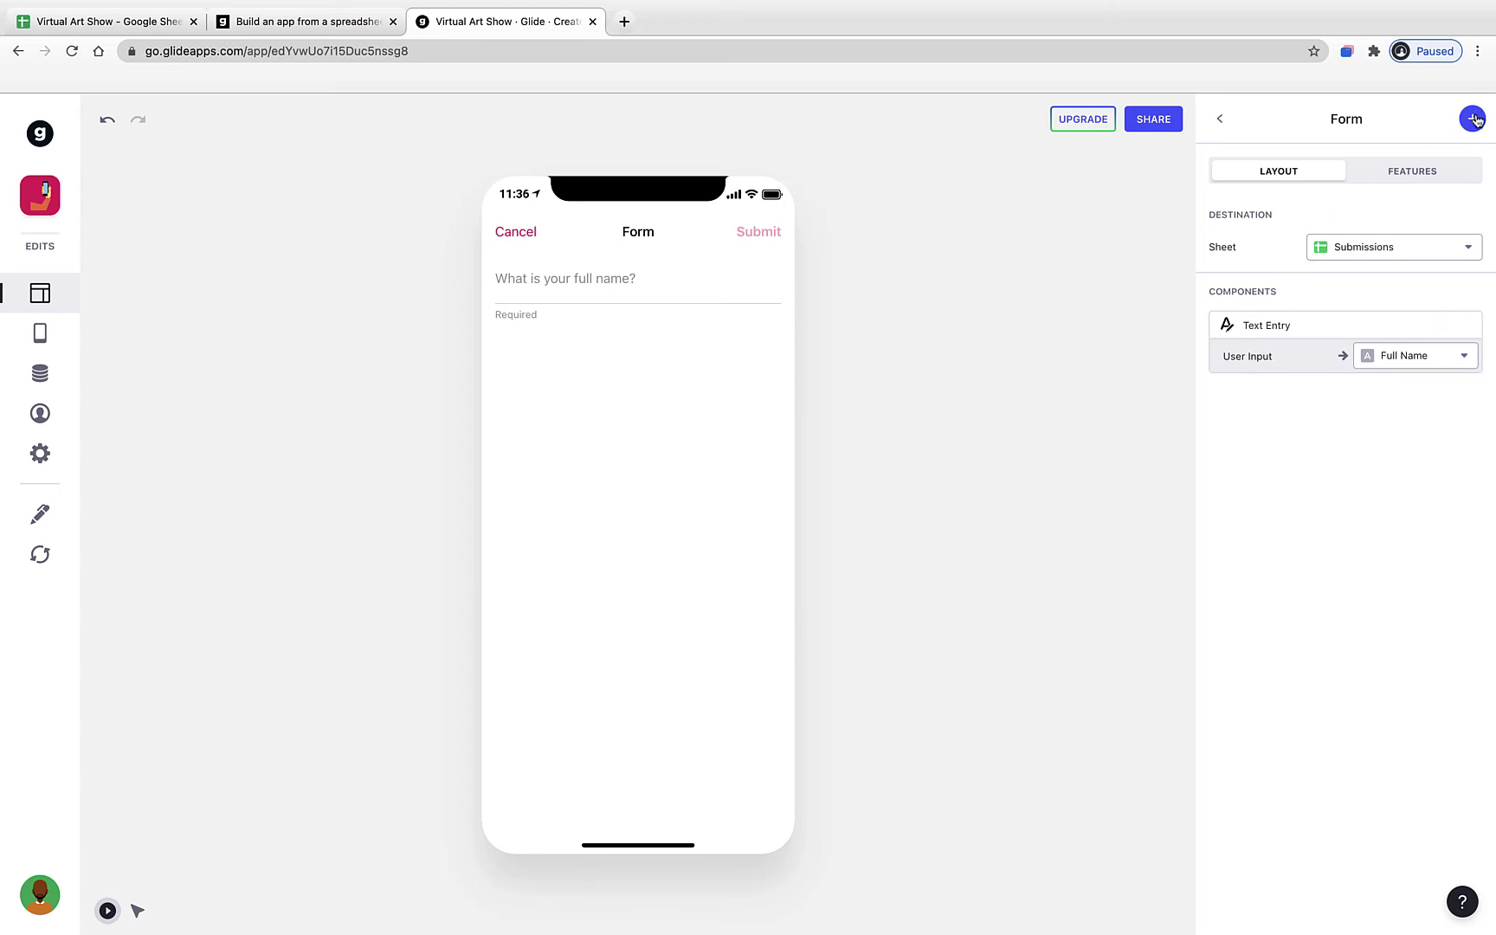
- Check the spreadsheet's columns, then add a Choice component to the form
click(138, 22)
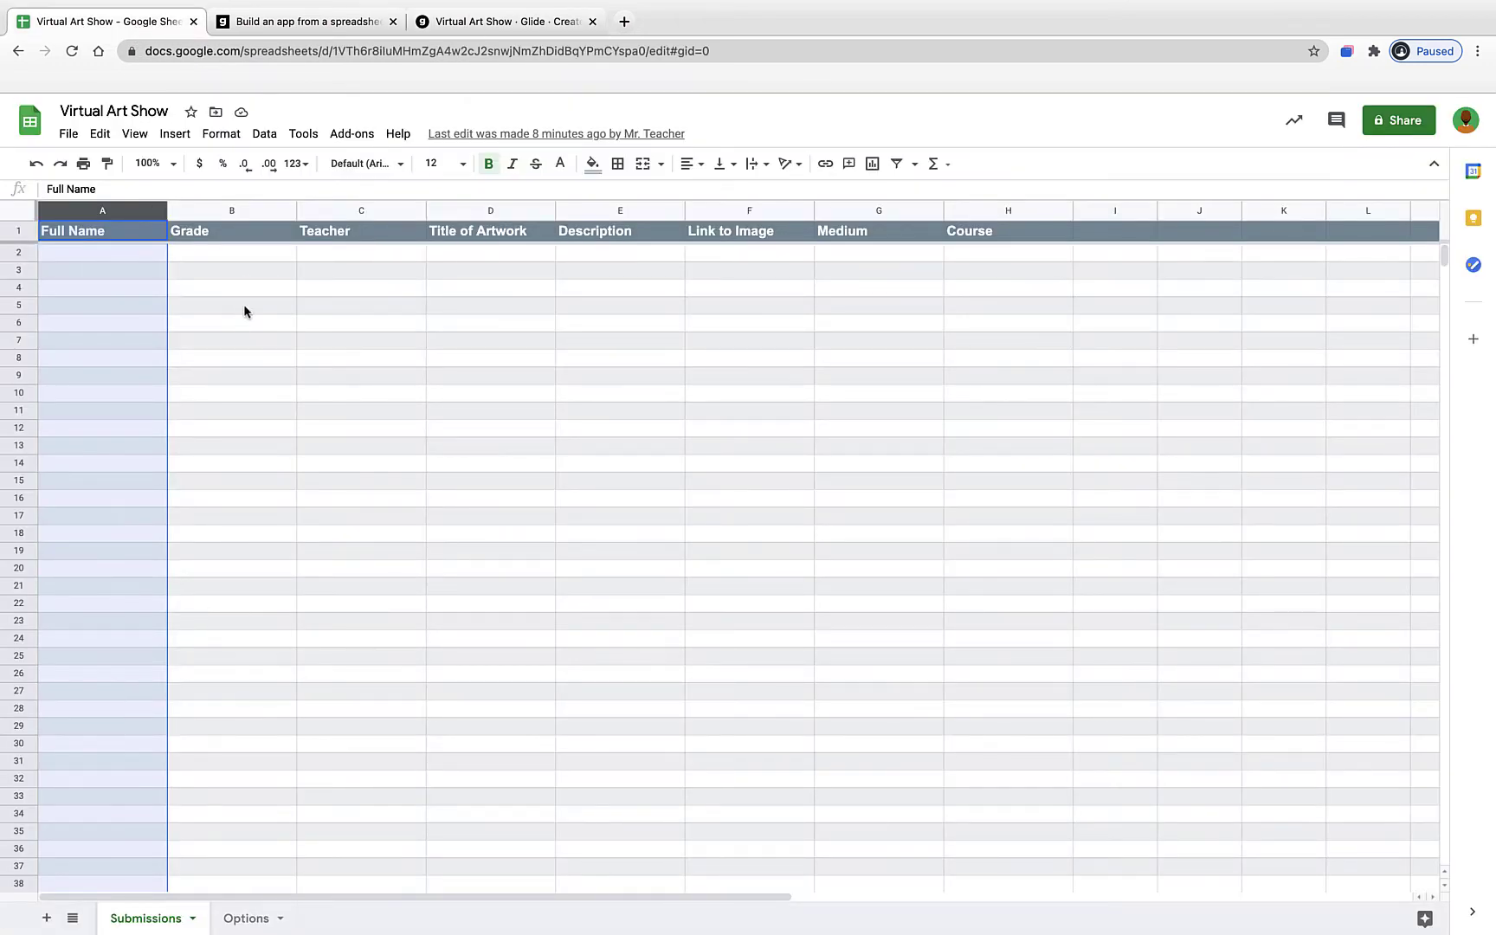
click(499, 24)
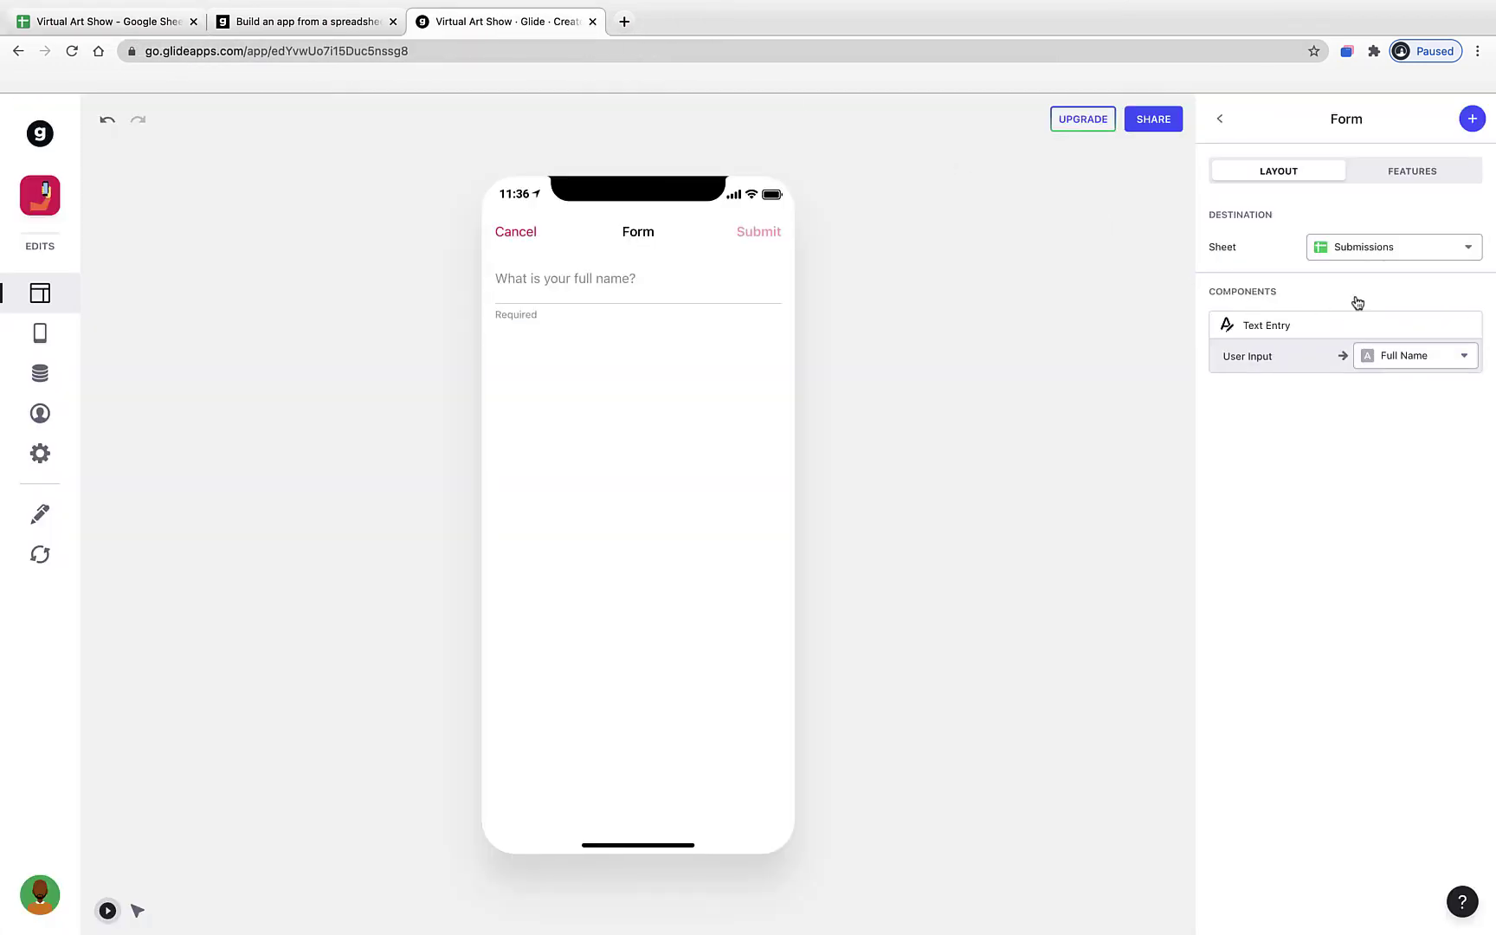
click(1472, 123)
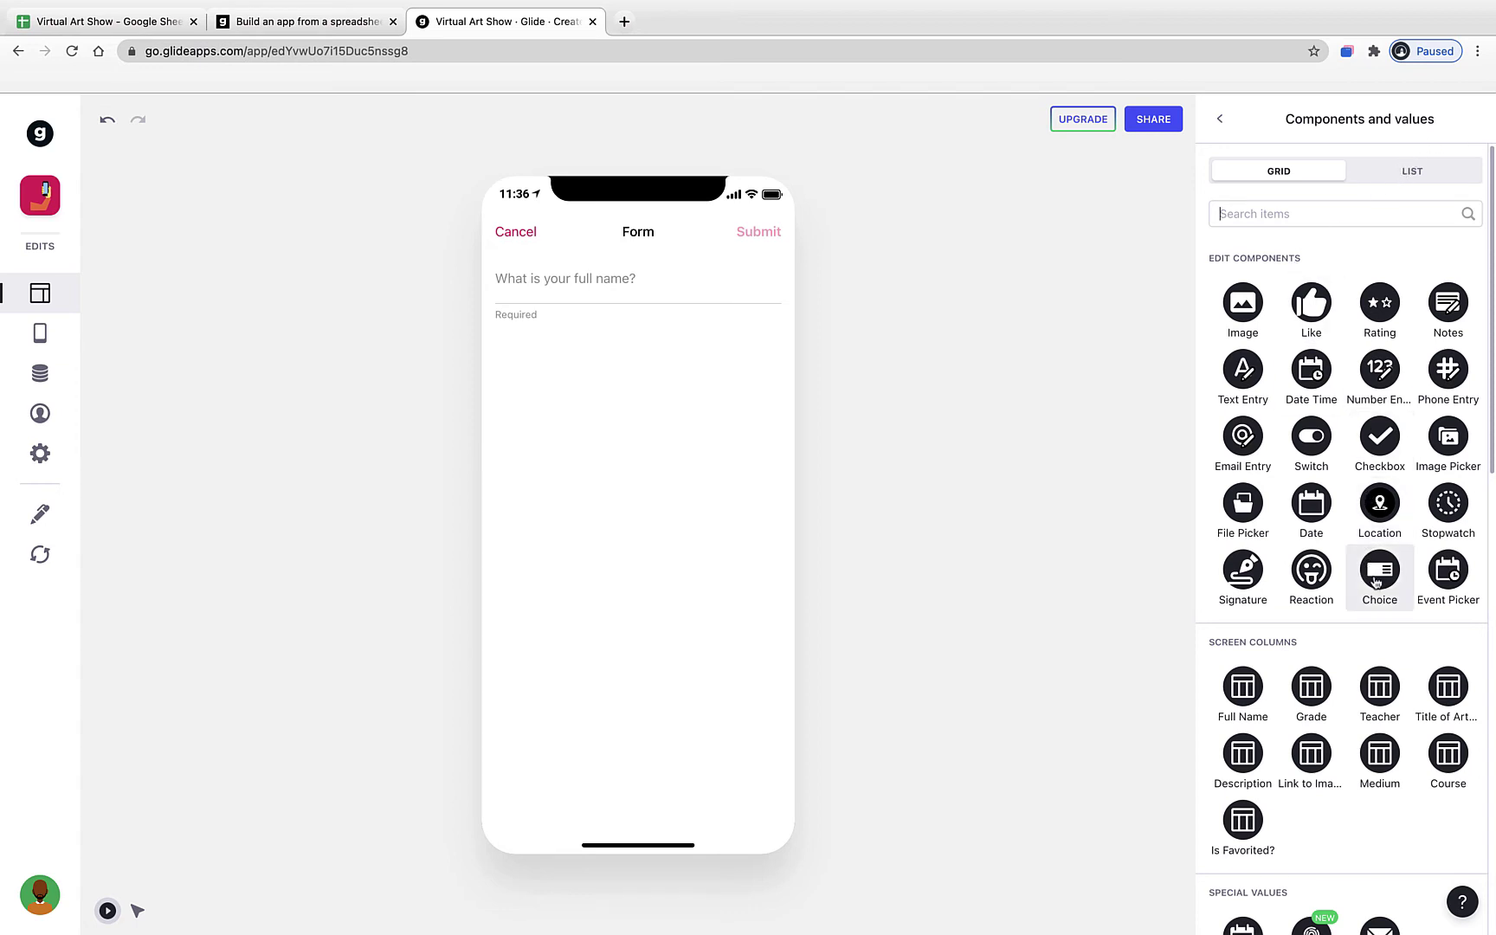
click(1376, 584)
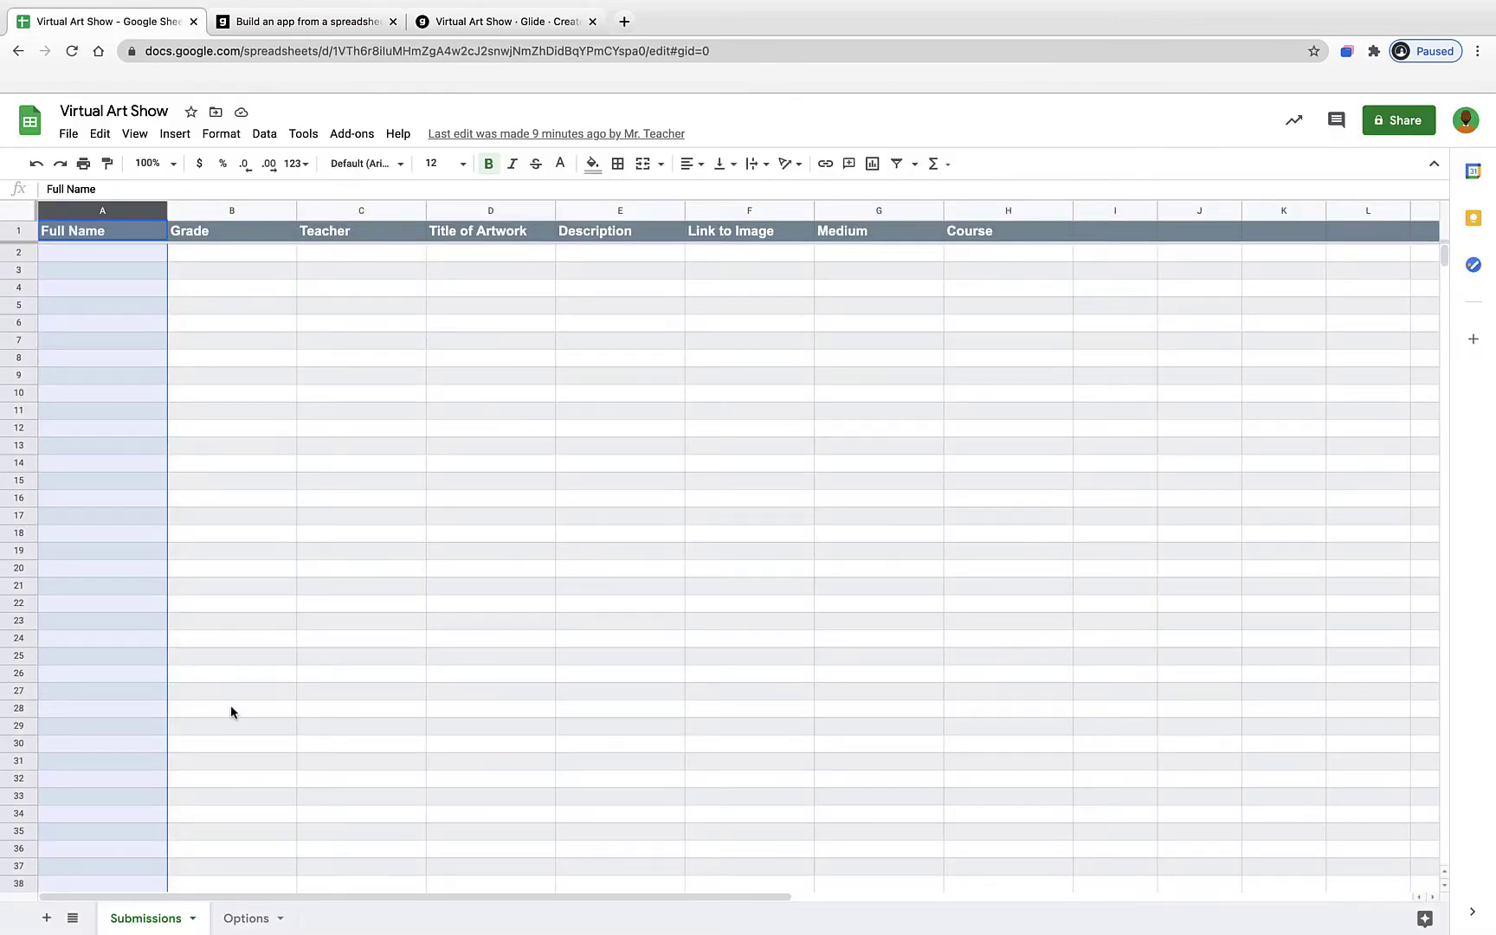
- Select the grade values 6, 7 and 8 on the Options sheet, then return to Glide
click(234, 921)
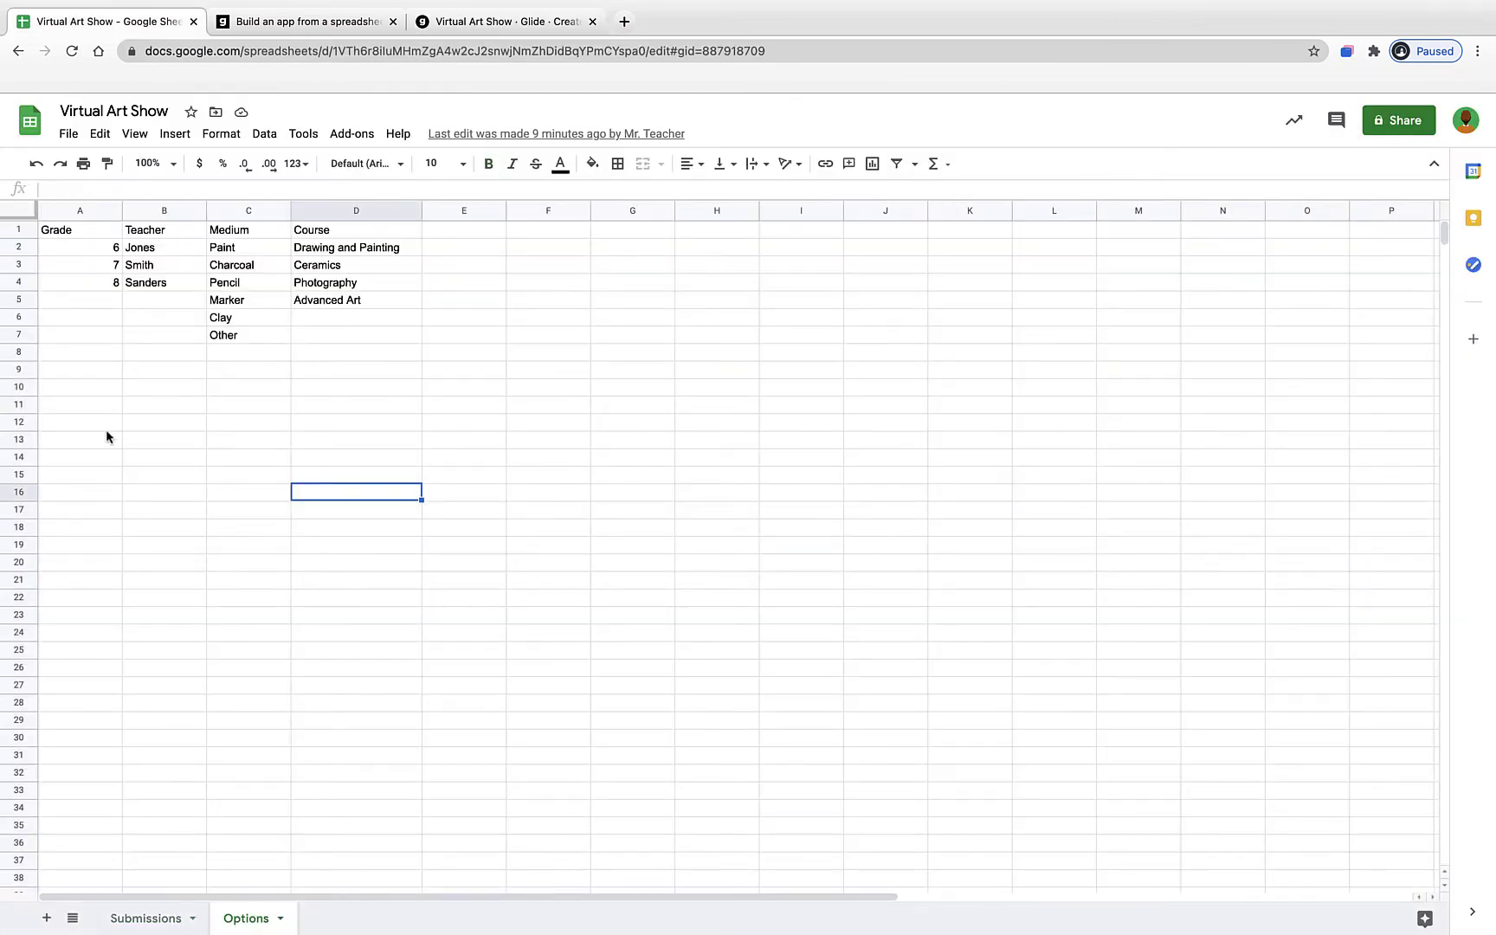
click(96, 247)
shift+click(90, 289)
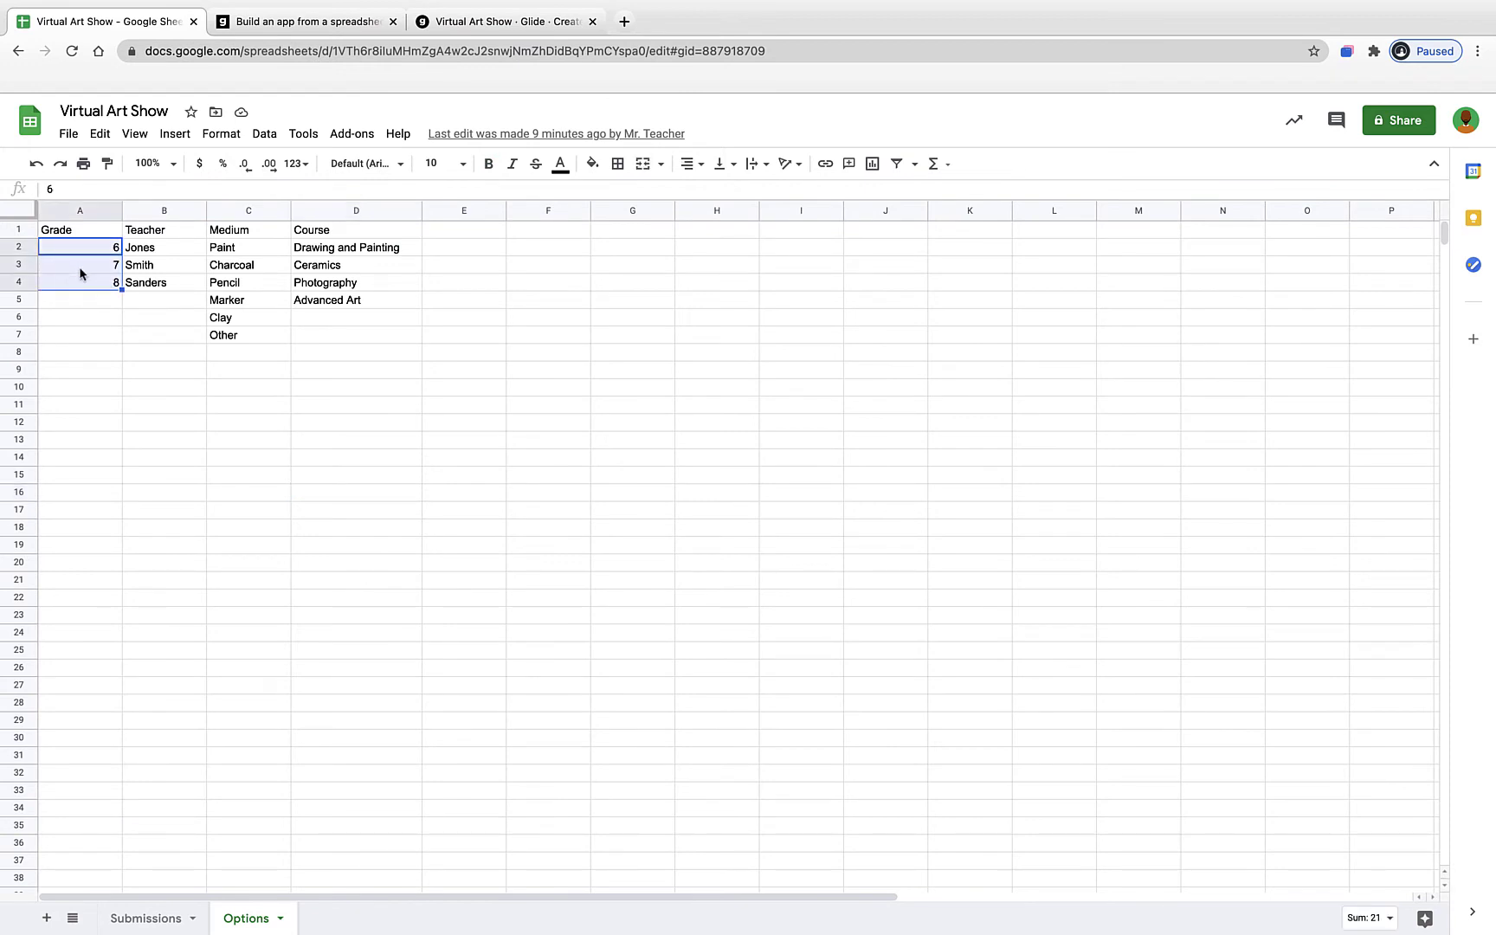
click(530, 35)
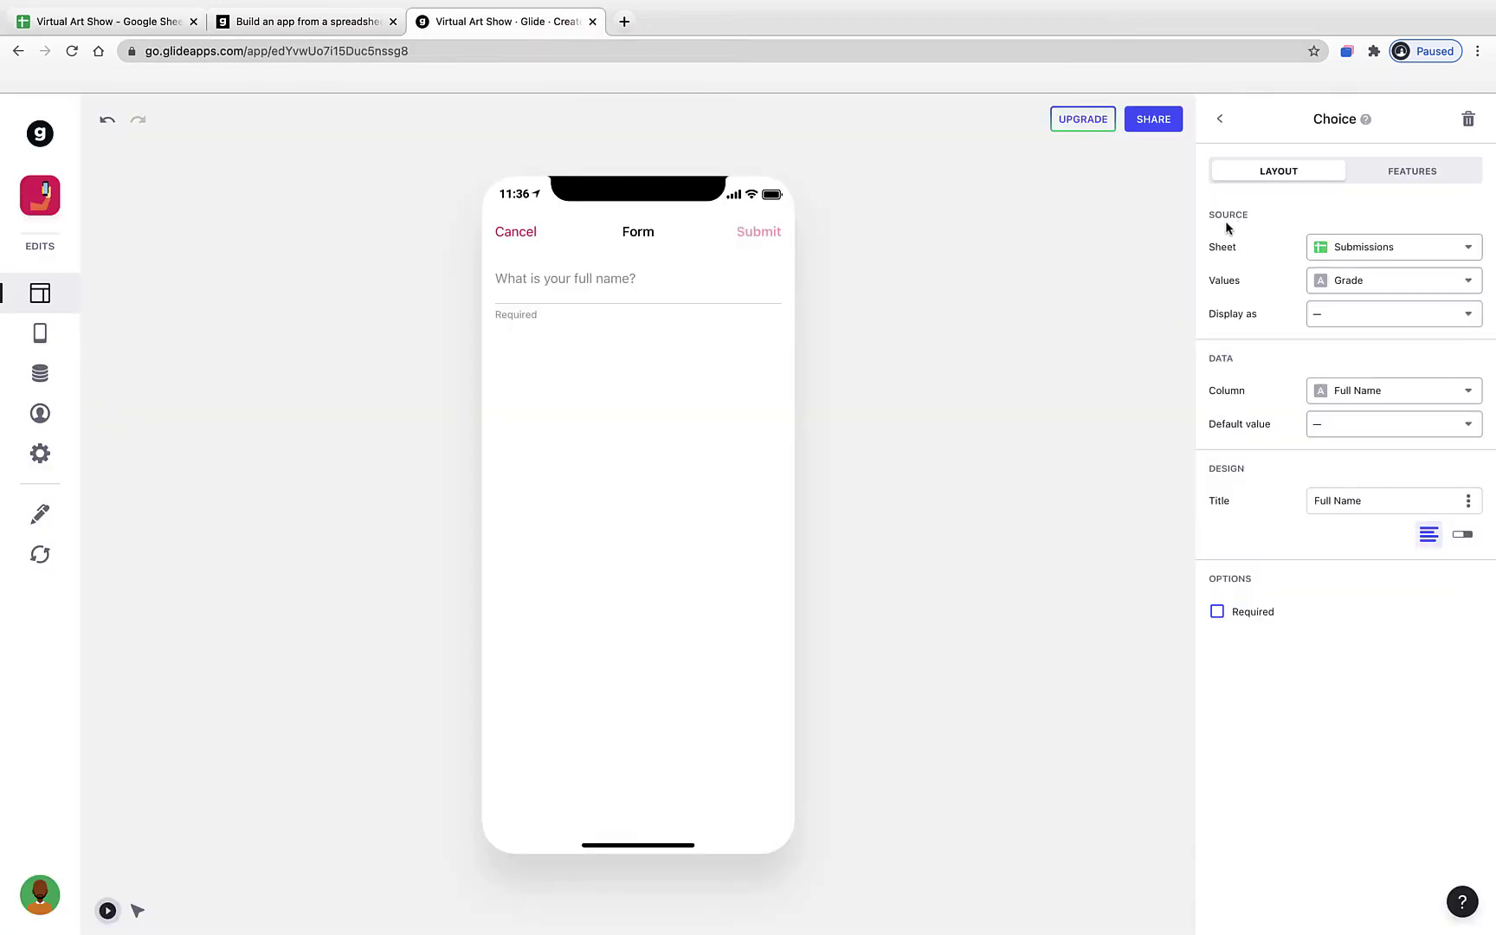
- Take the choices from the Options sheet, save to Grade, and title it 'What grade are you in?'
click(1334, 247)
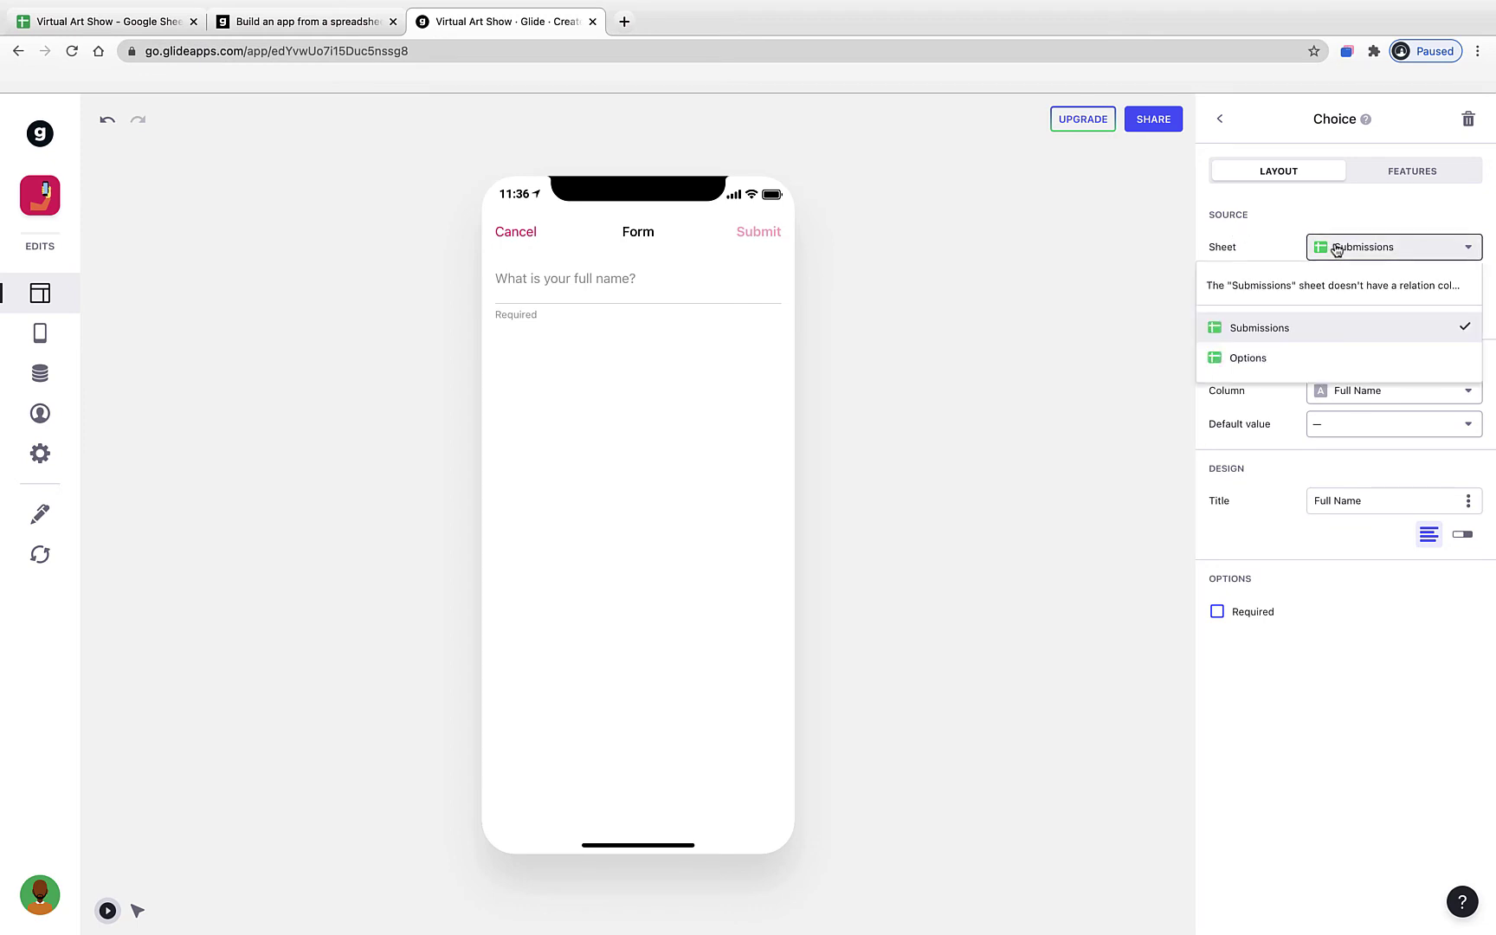
click(1281, 354)
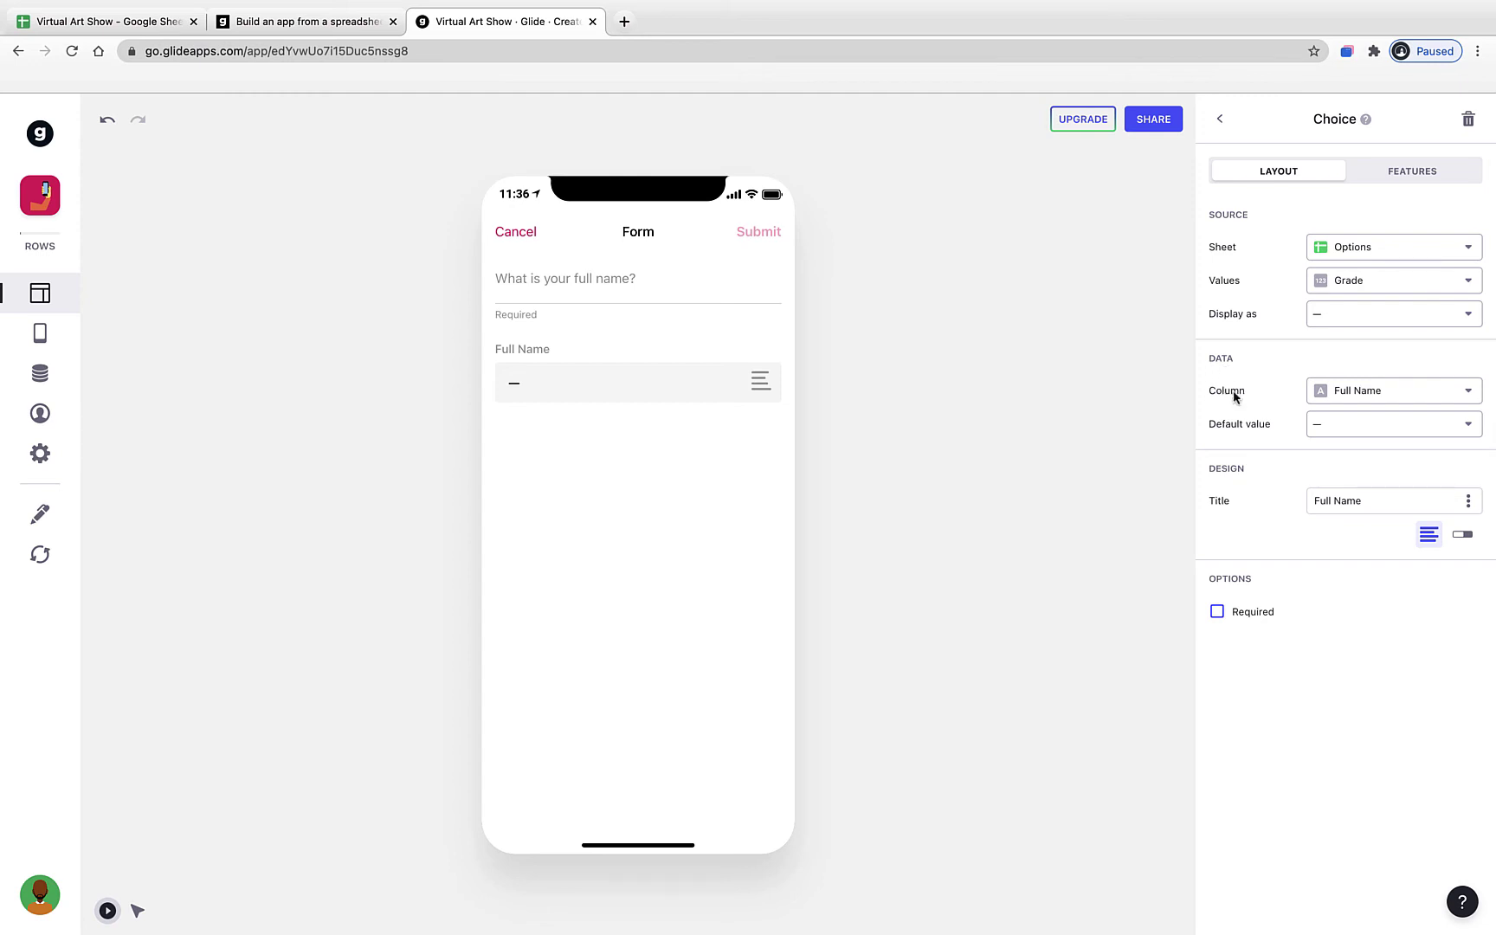
click(1334, 394)
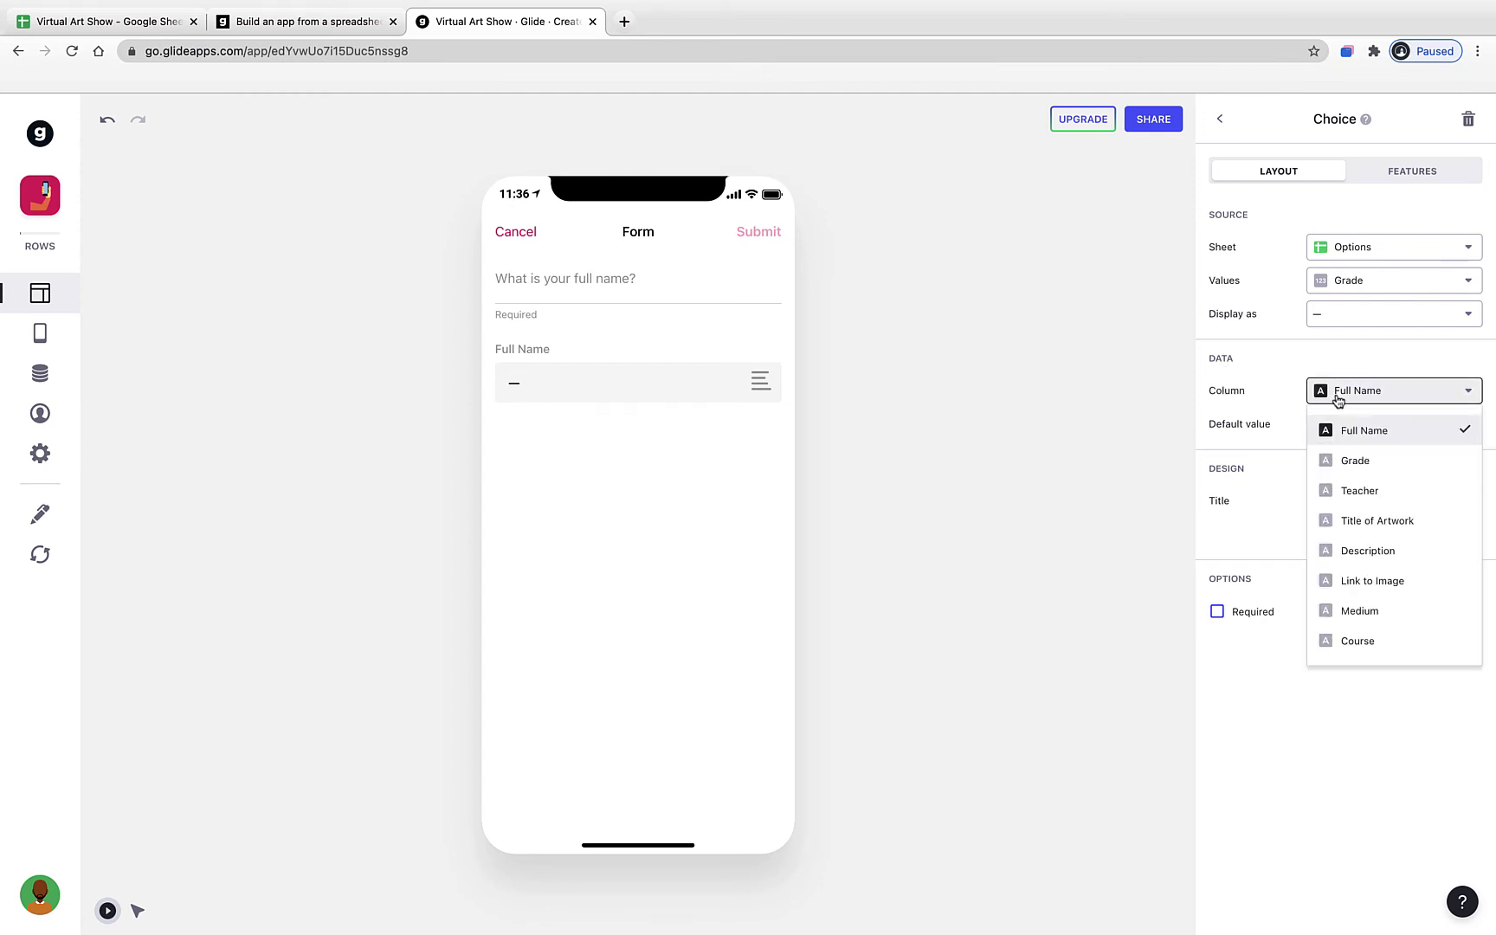
click(1360, 466)
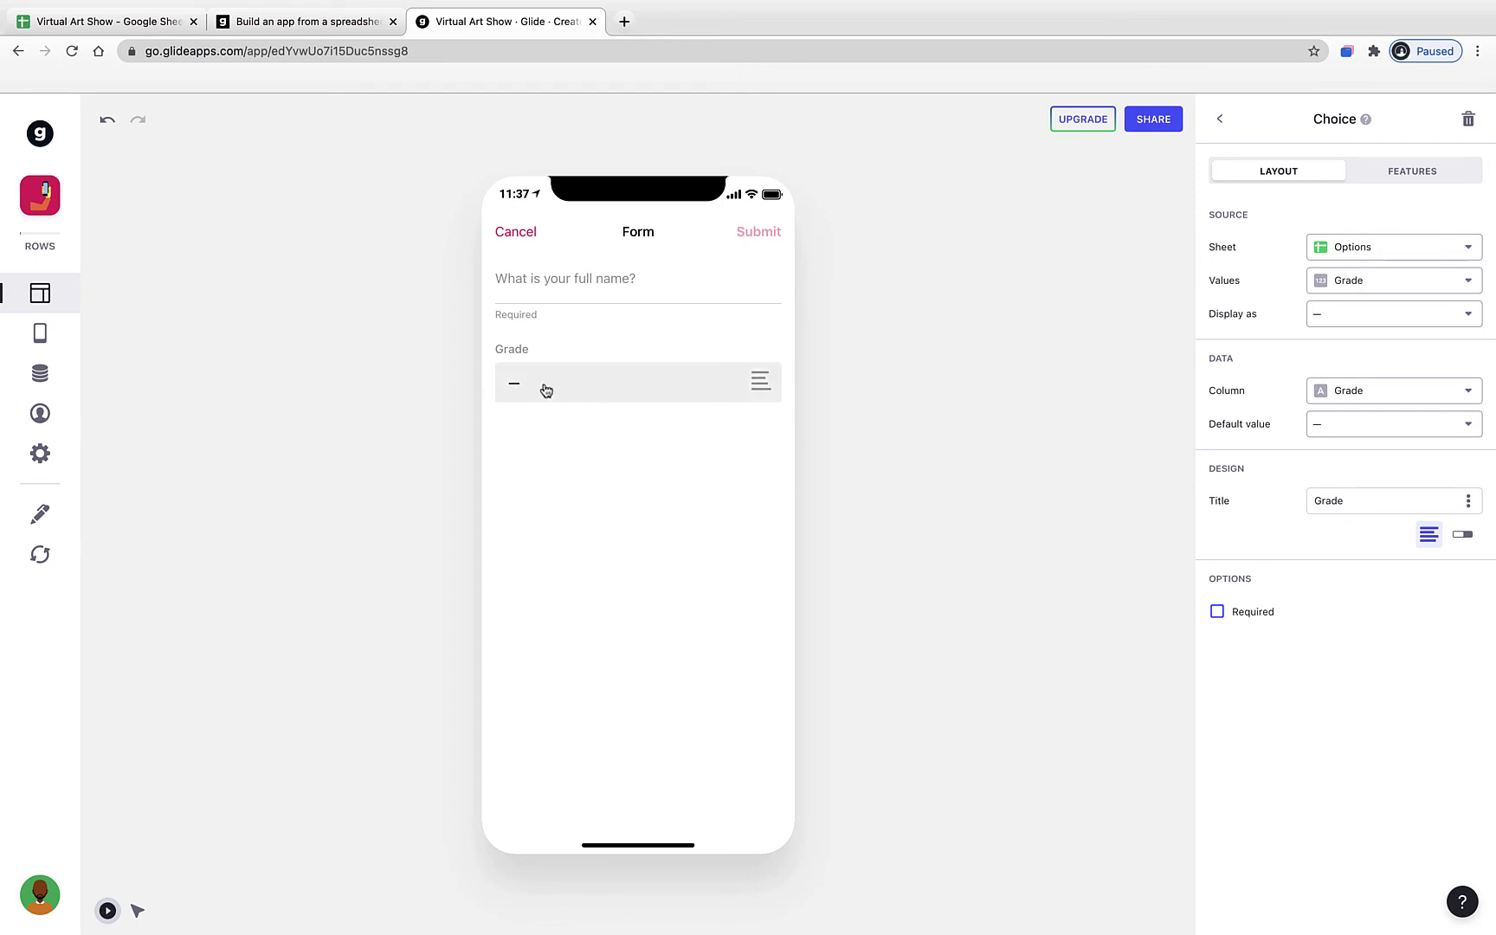
double_click(1344, 501)
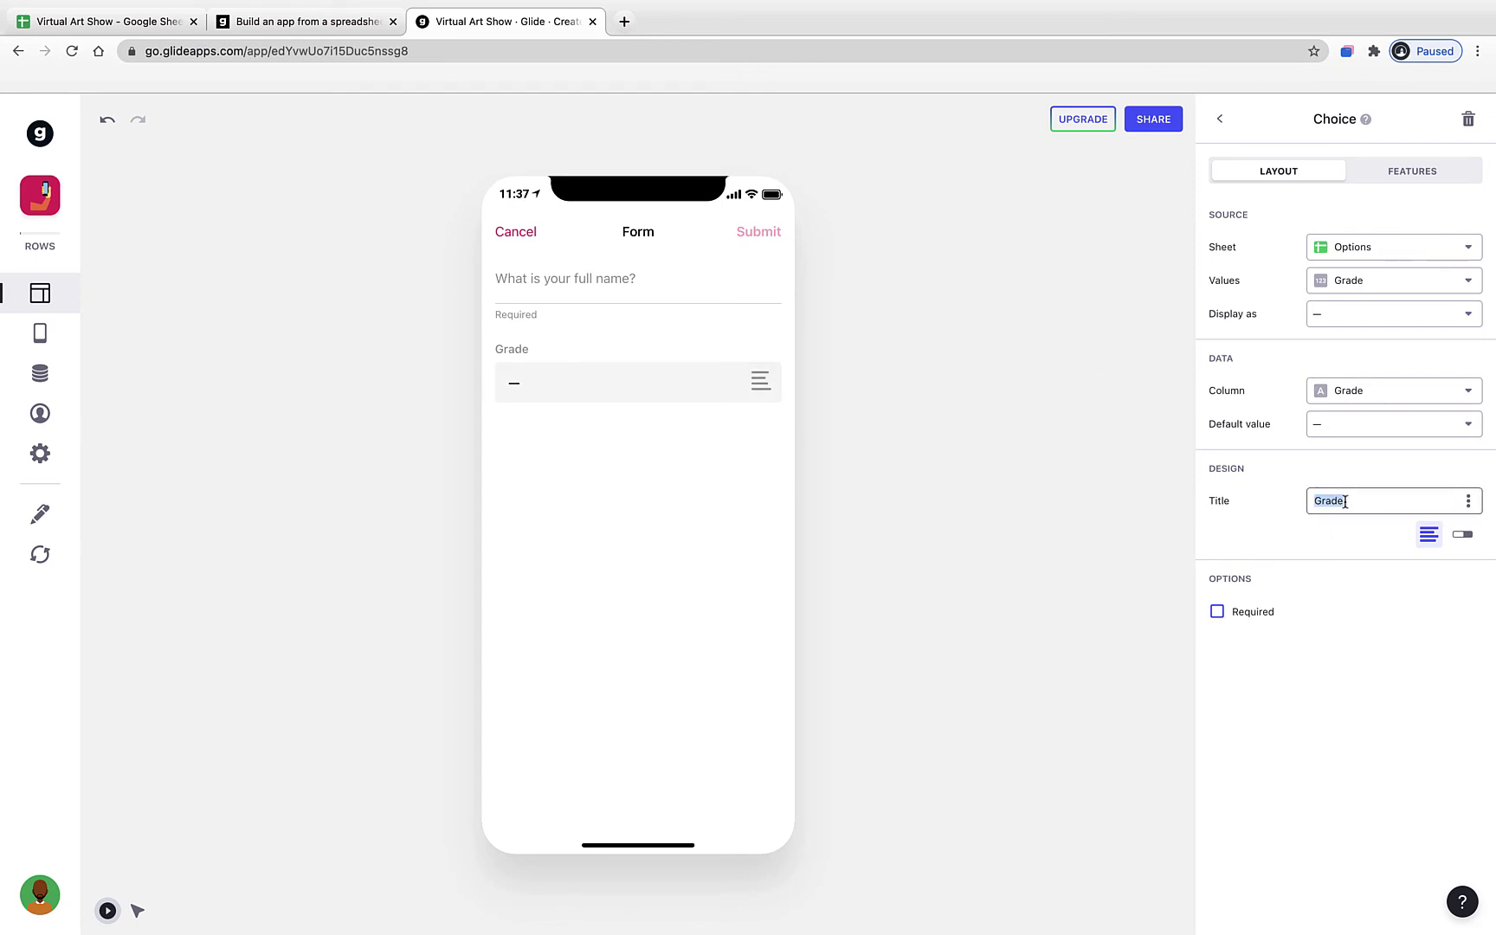
text(What grade are you in?)
click(1337, 573)
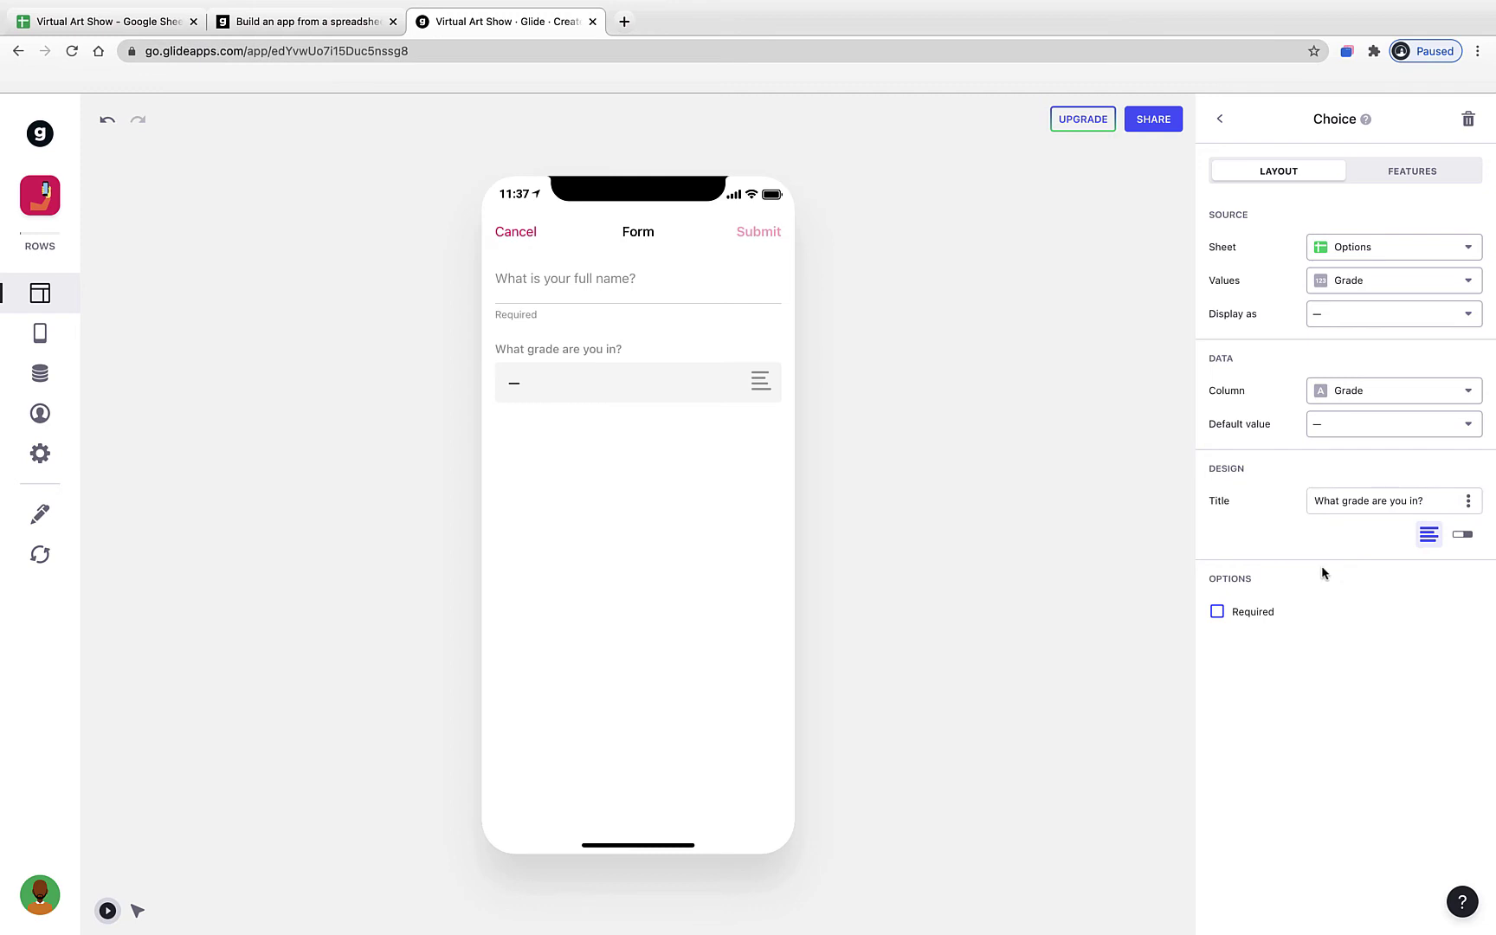
click(697, 392)
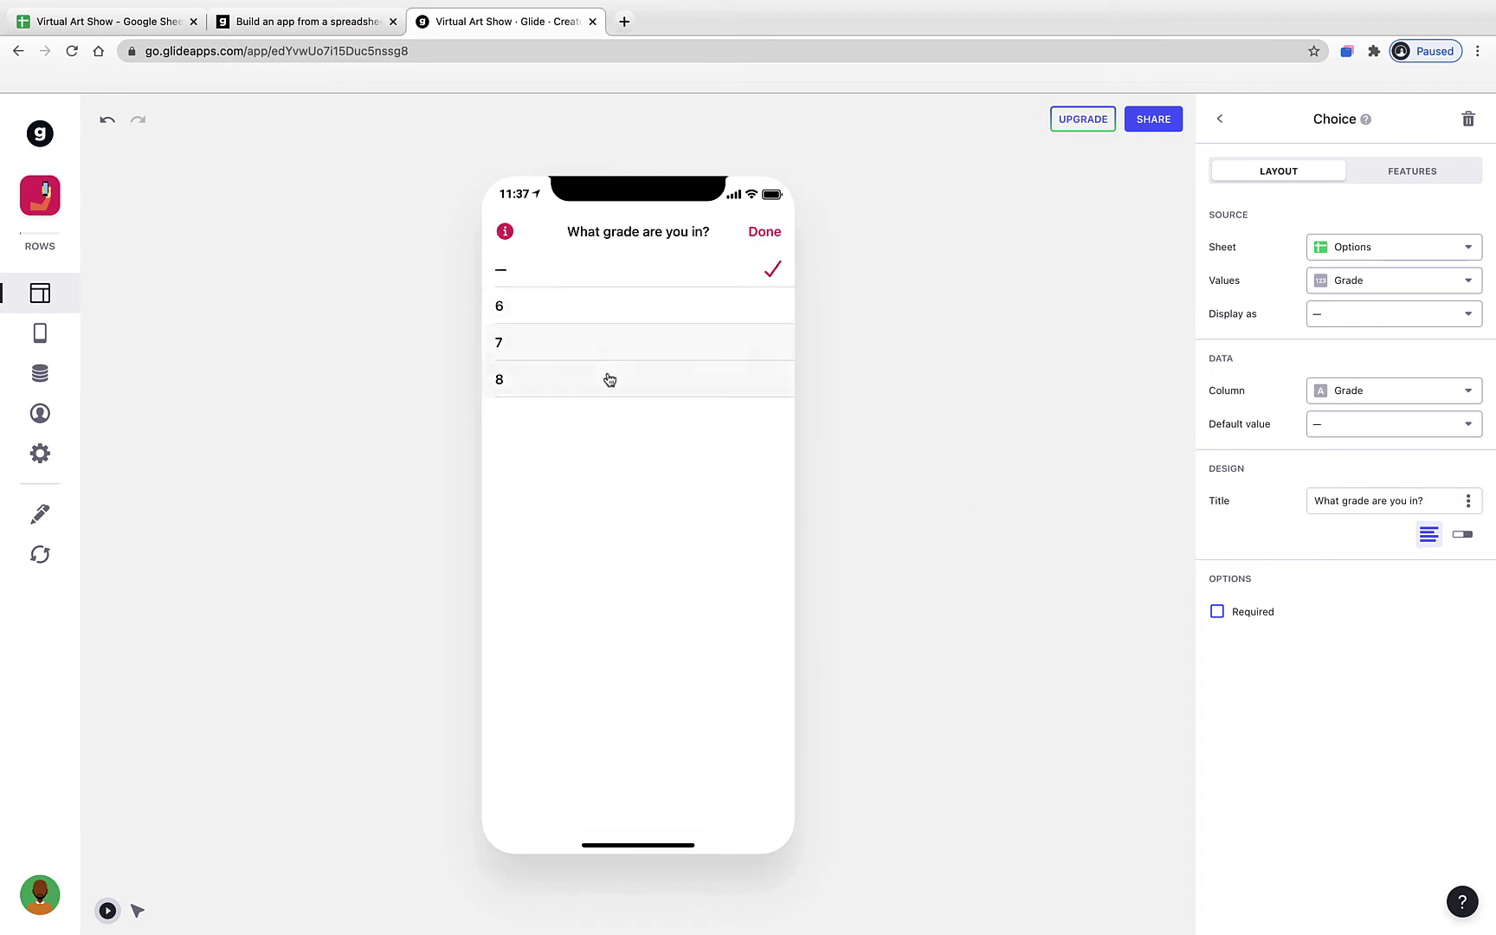
- Show the grade choices as side-by-side 6, 7, 8 buttons and make the question required
click(759, 235)
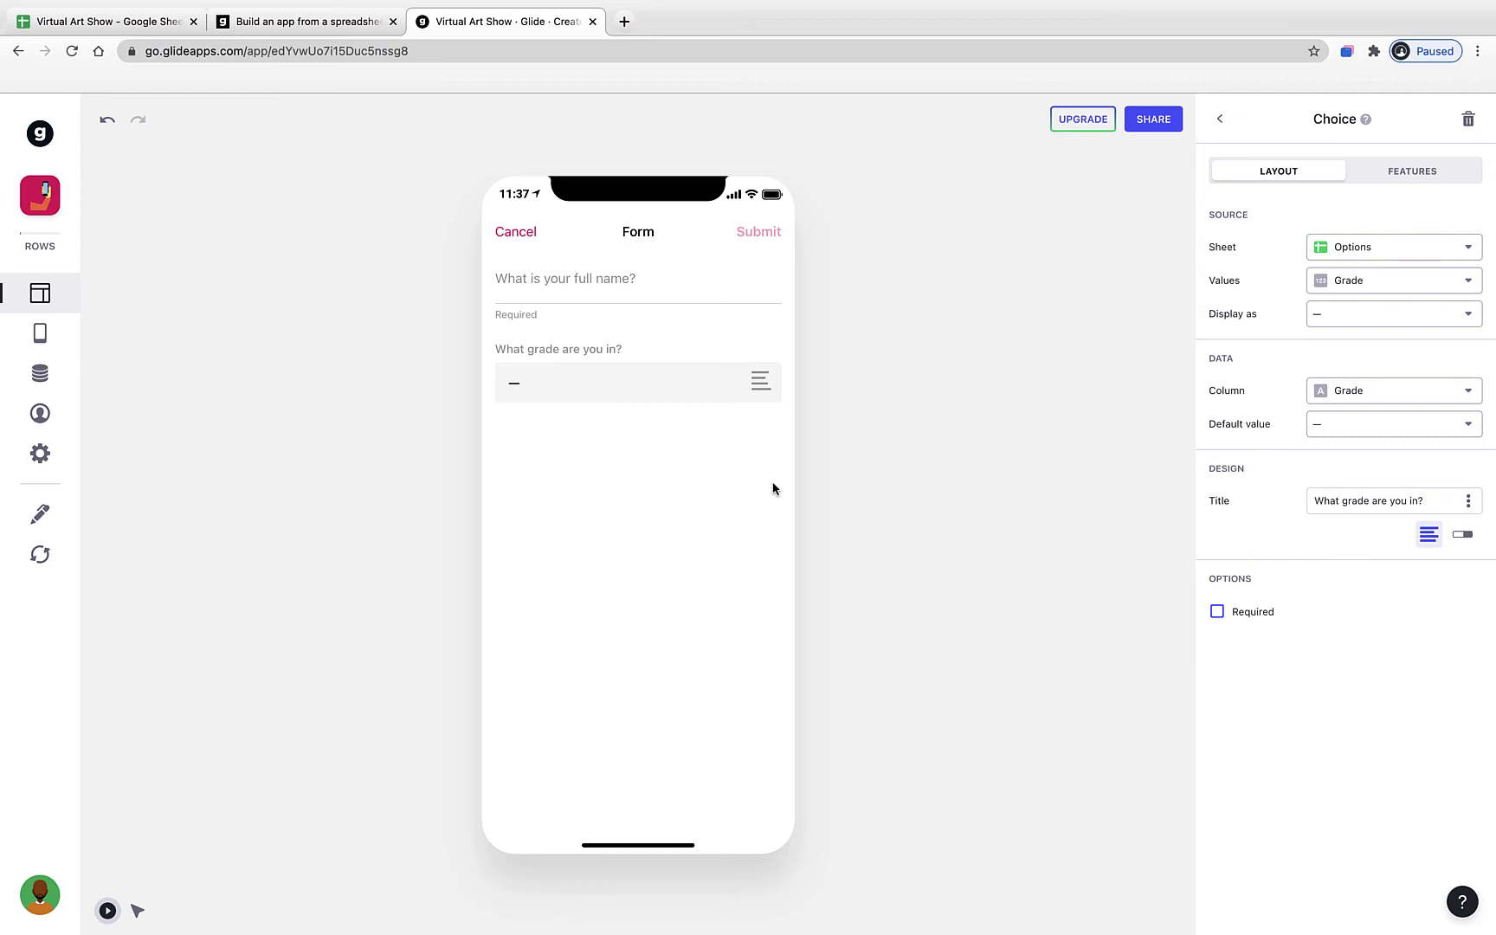
click(731, 407)
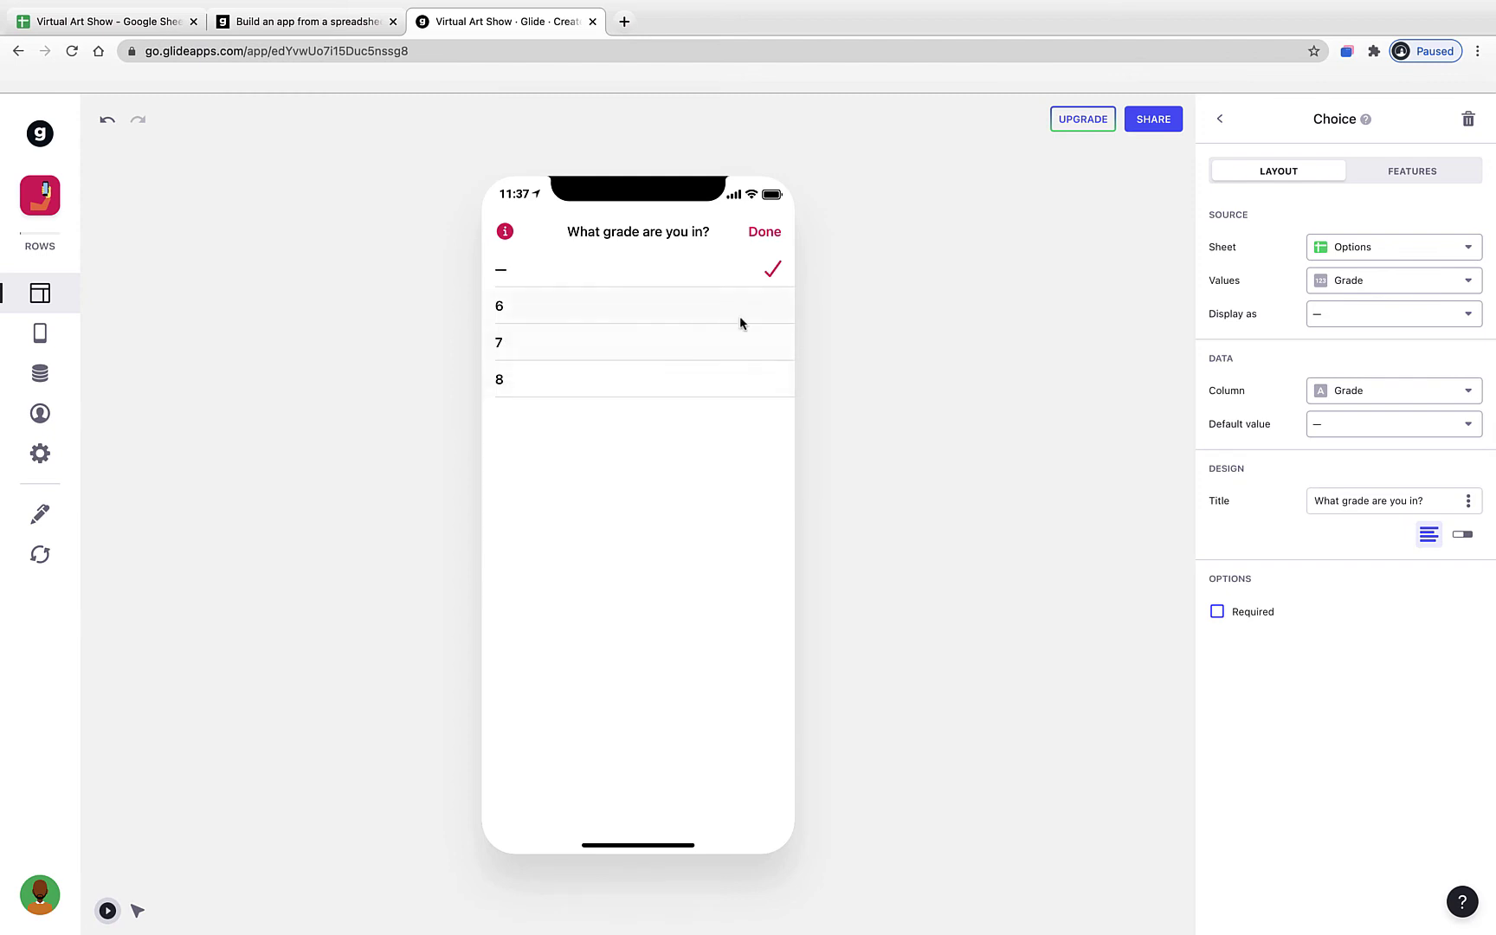
click(759, 245)
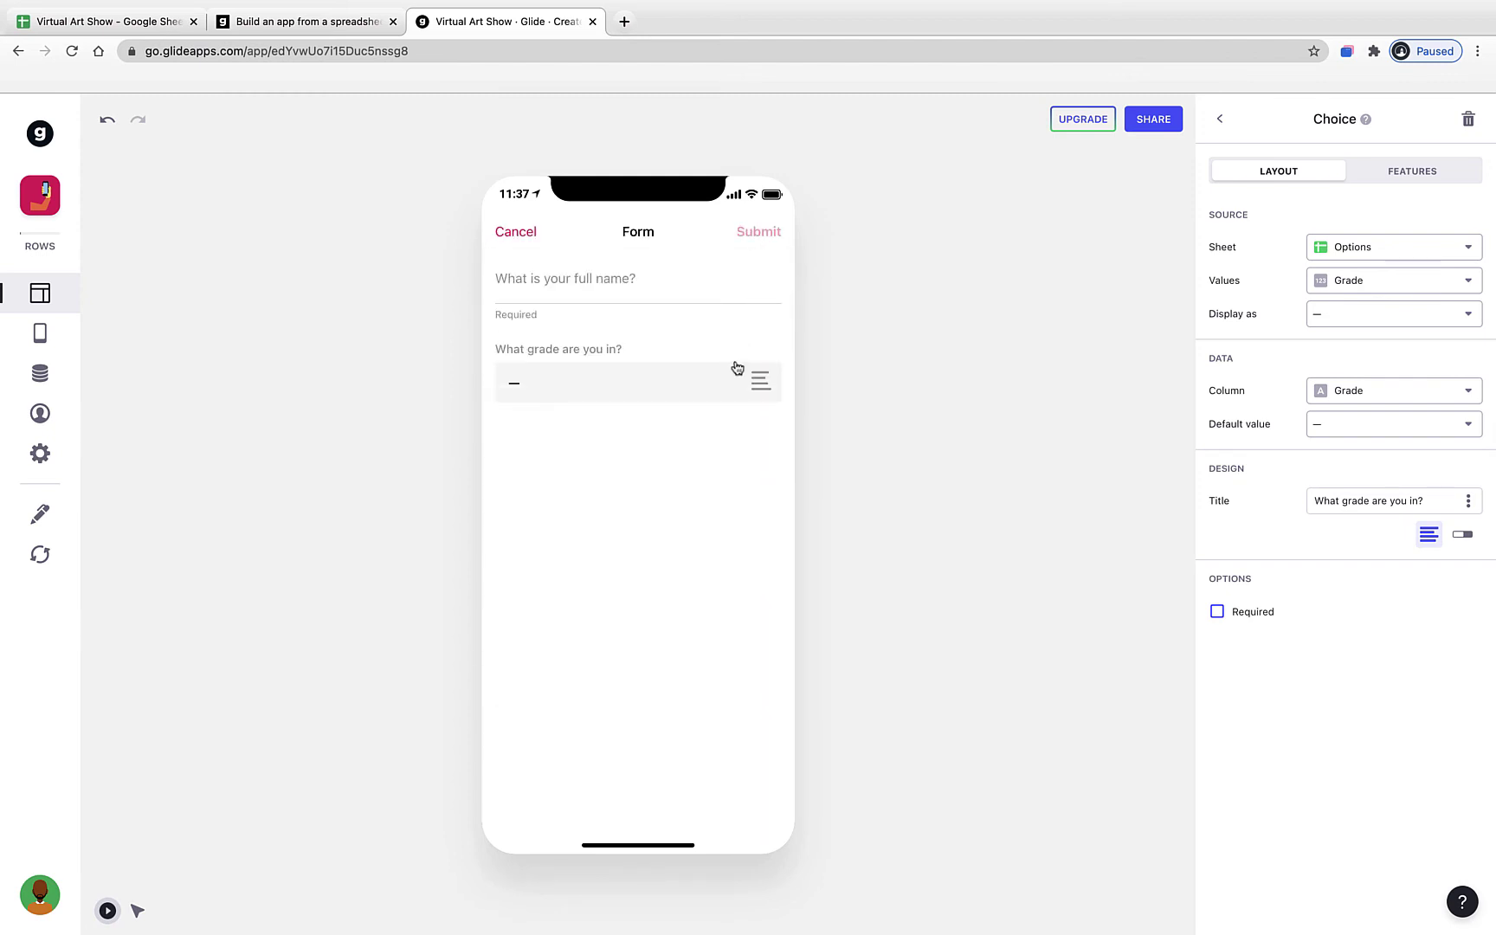
click(1460, 541)
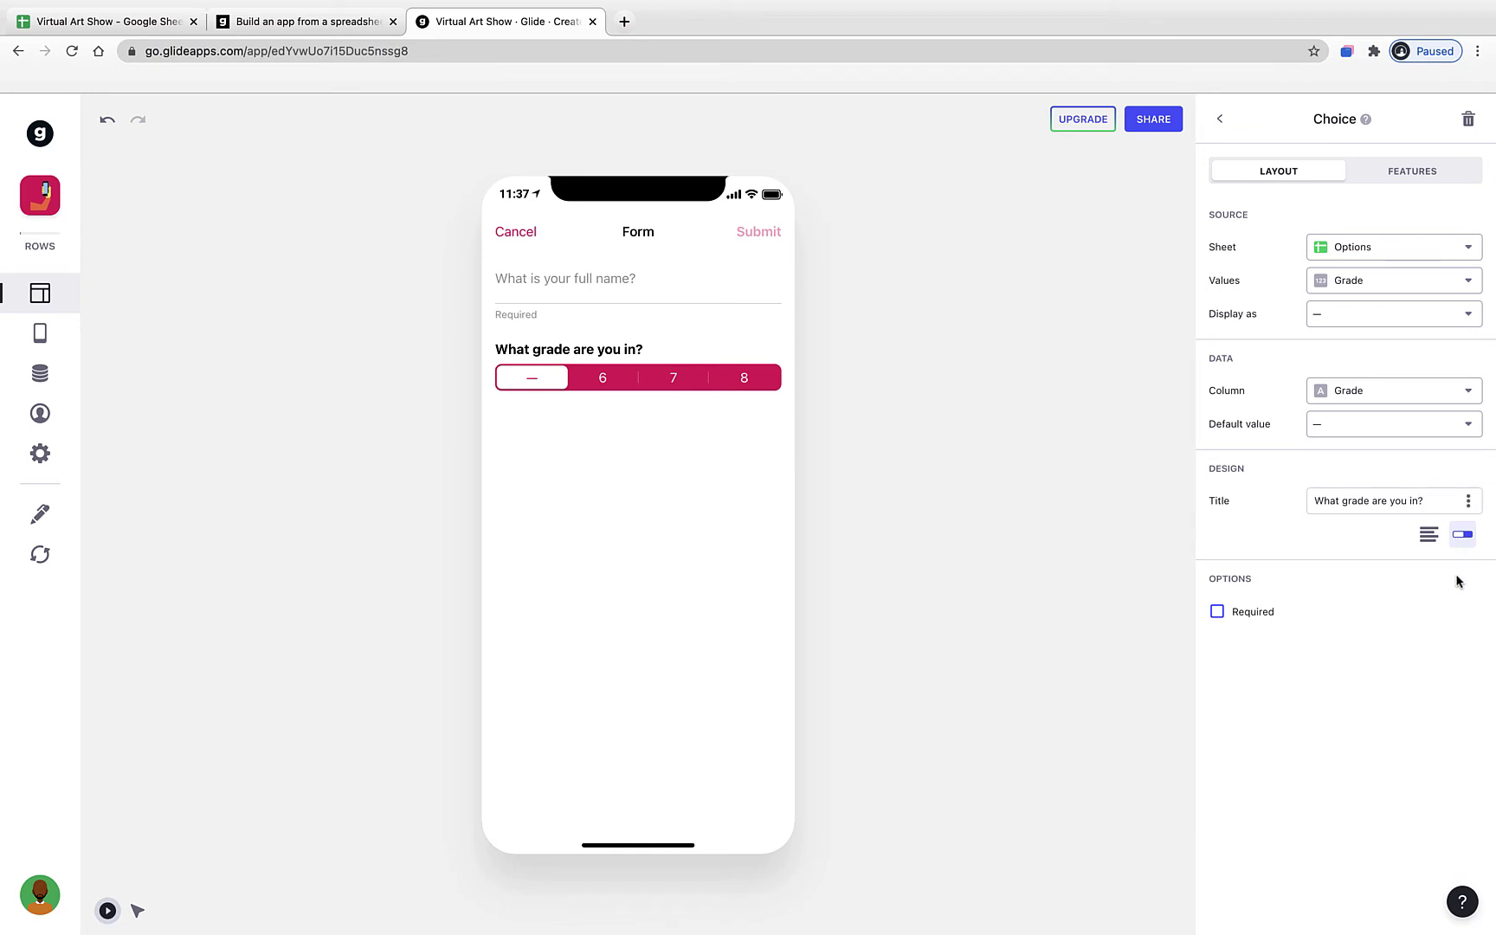
click(1269, 616)
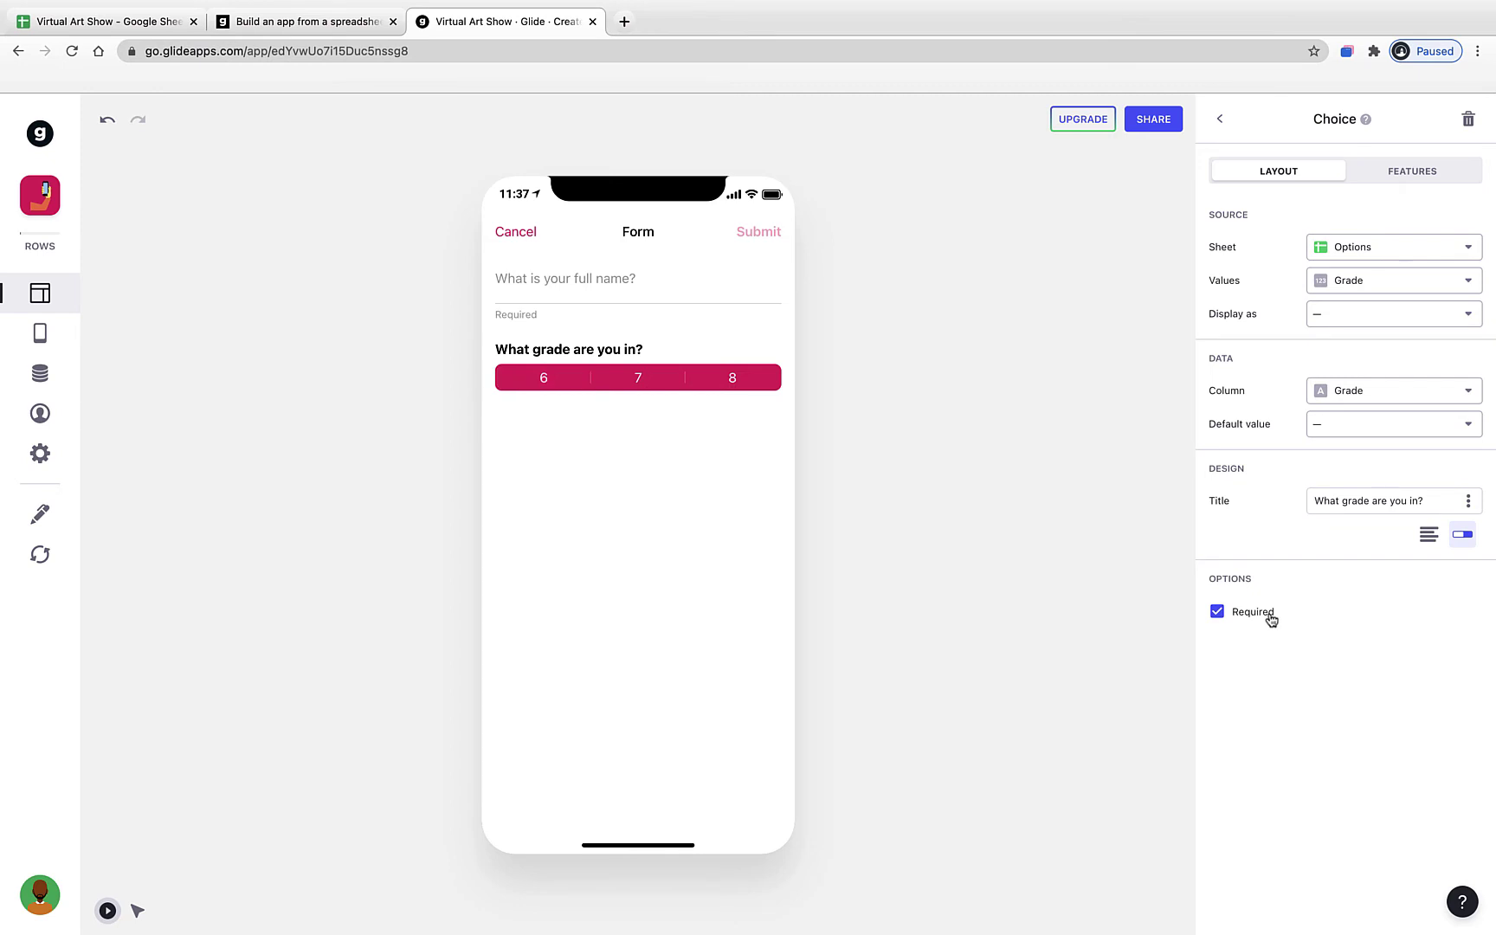
- Test picking grades 6, 7 and 8 in the preview, keeping the question required
click(640, 390)
click(531, 381)
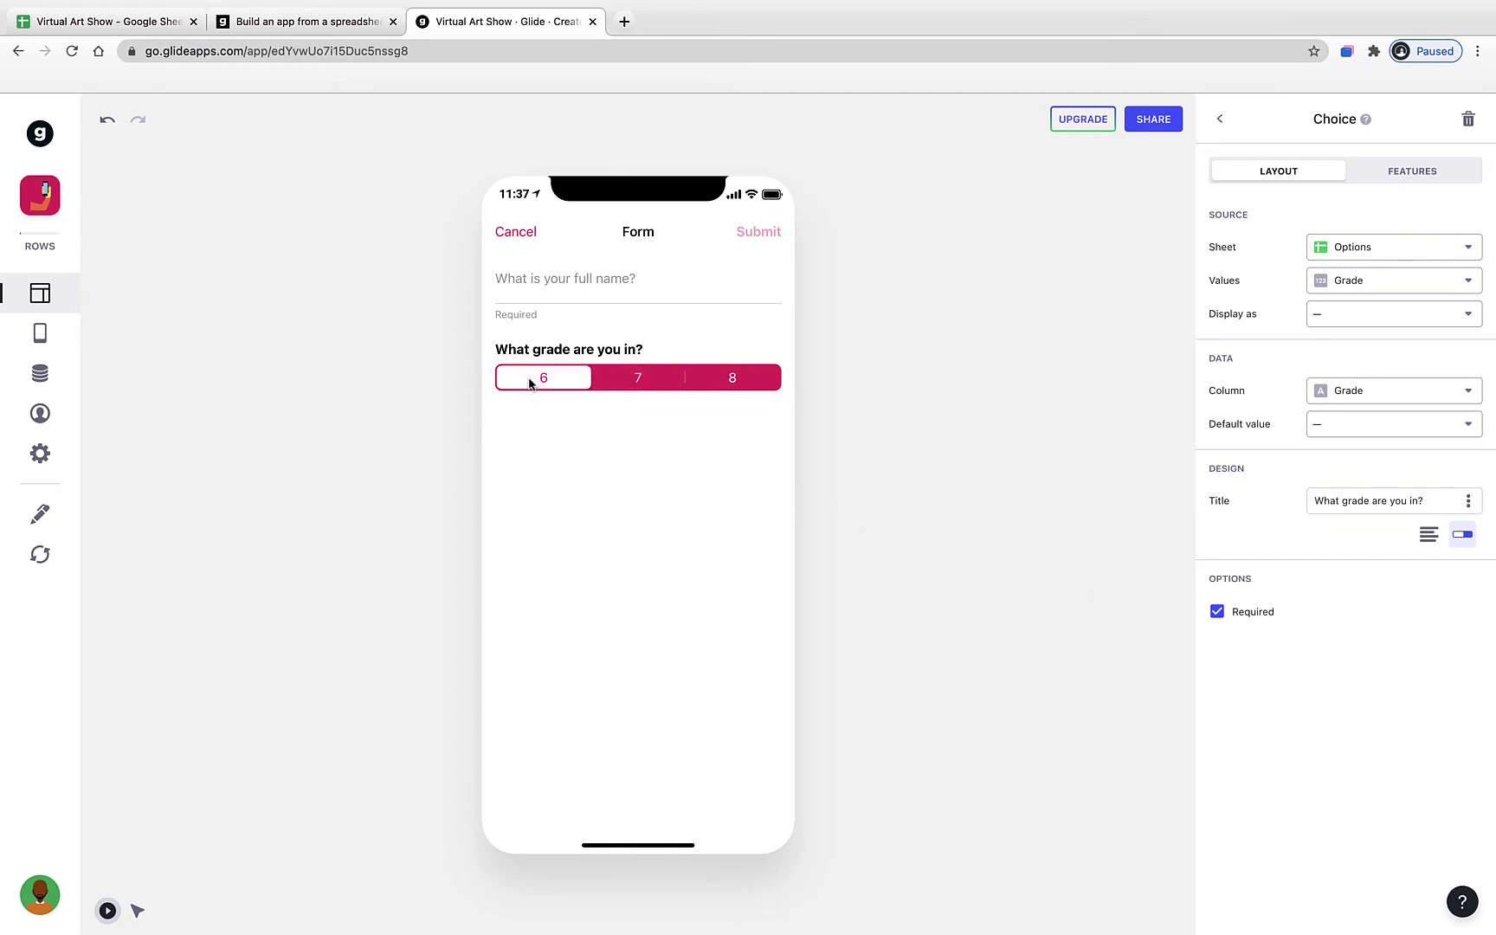
click(708, 381)
click(649, 381)
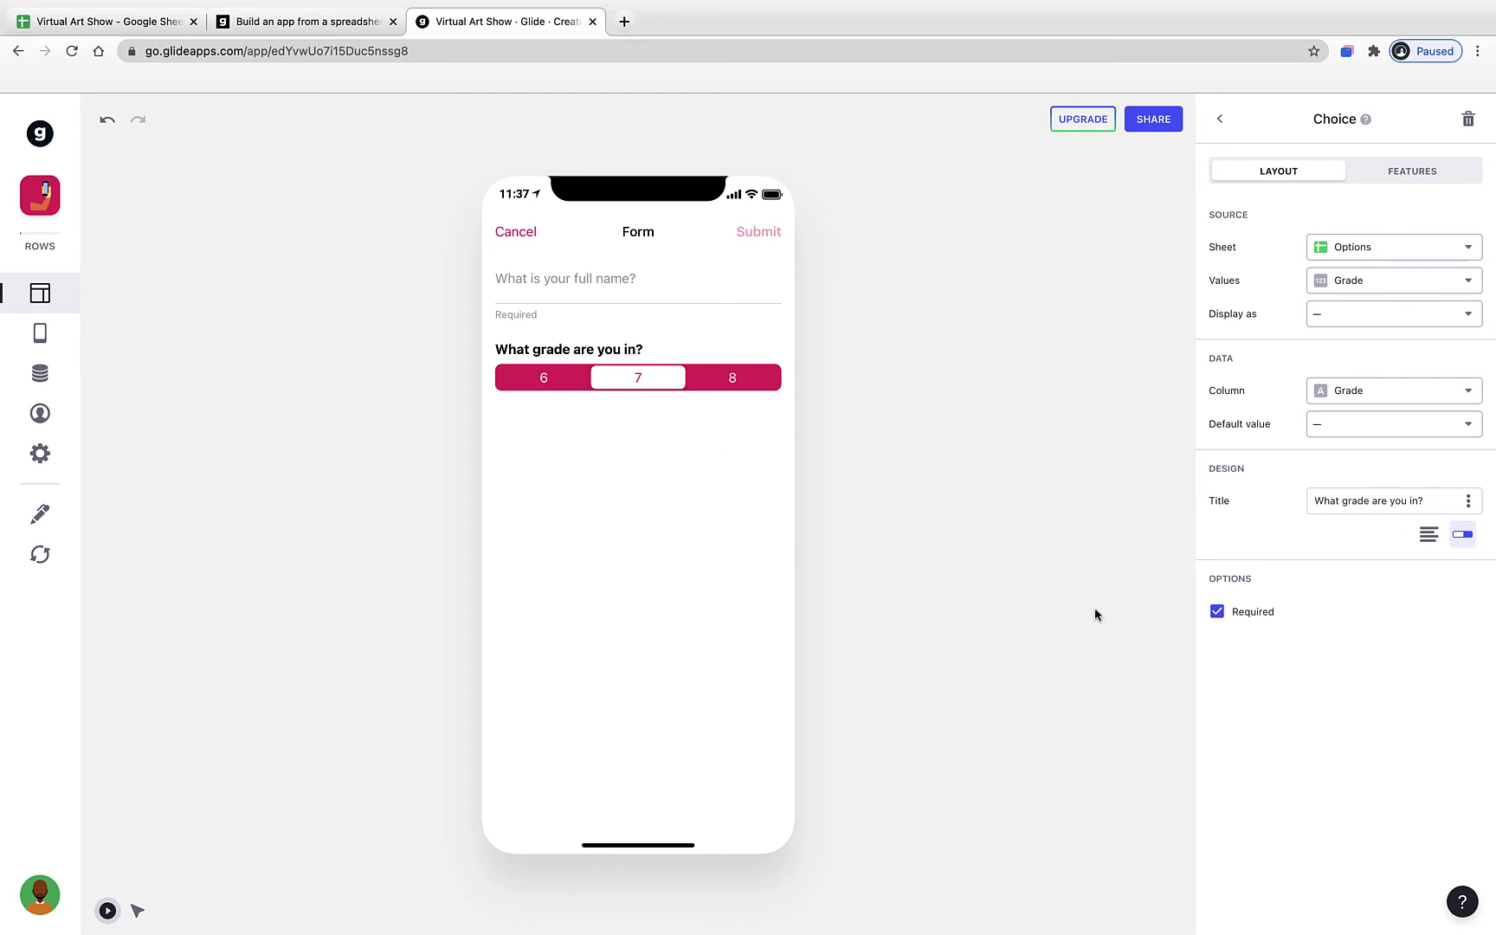
click(1217, 613)
click(1217, 612)
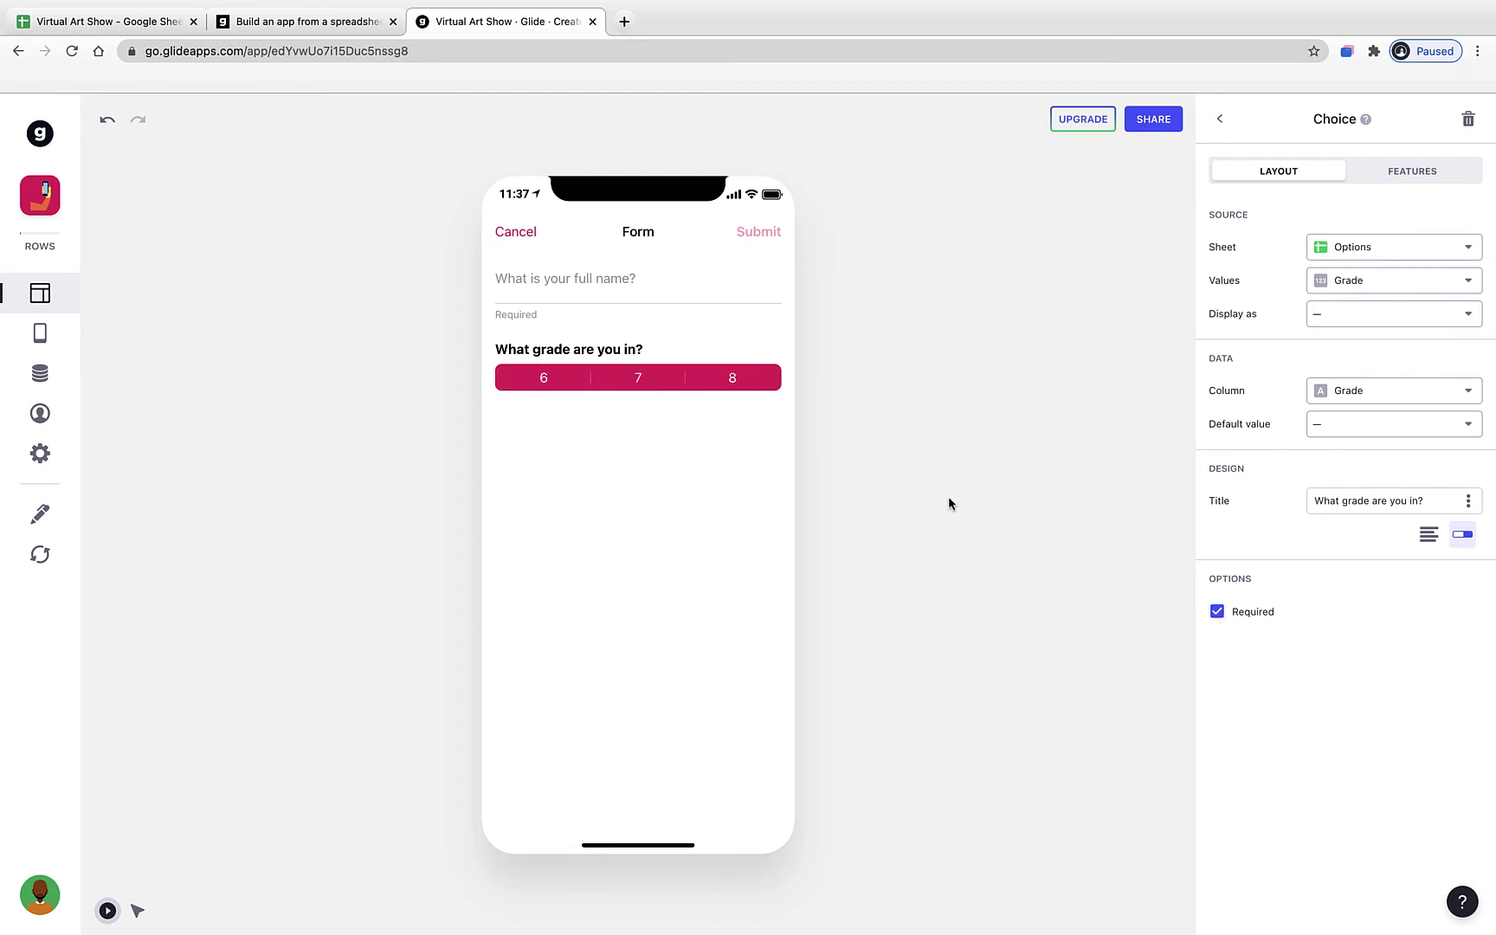
click(1219, 120)
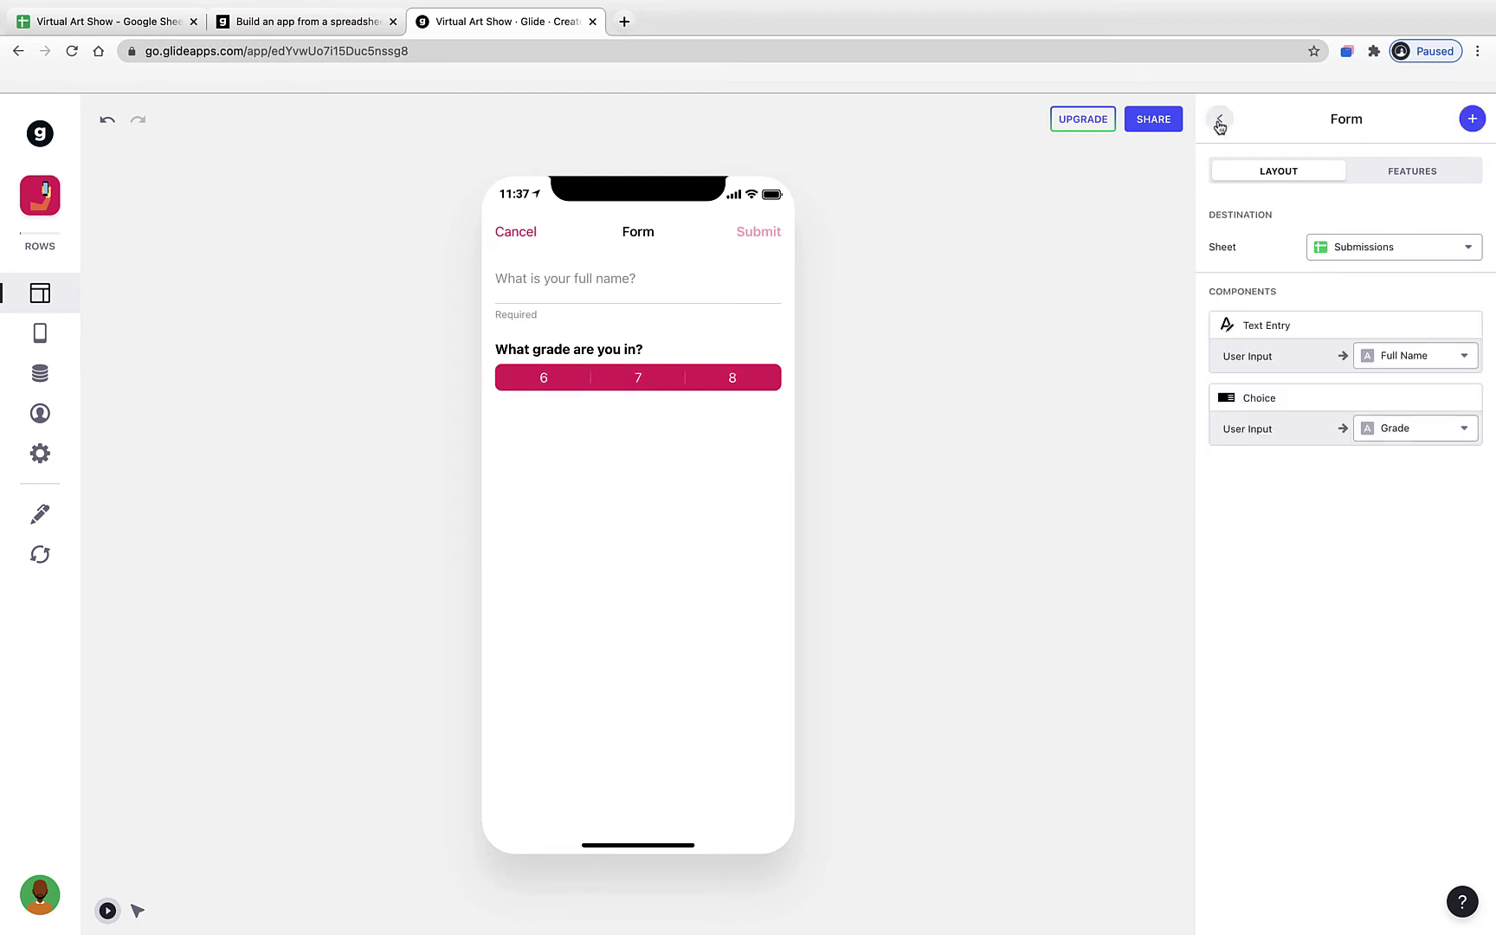
click(52, 33)
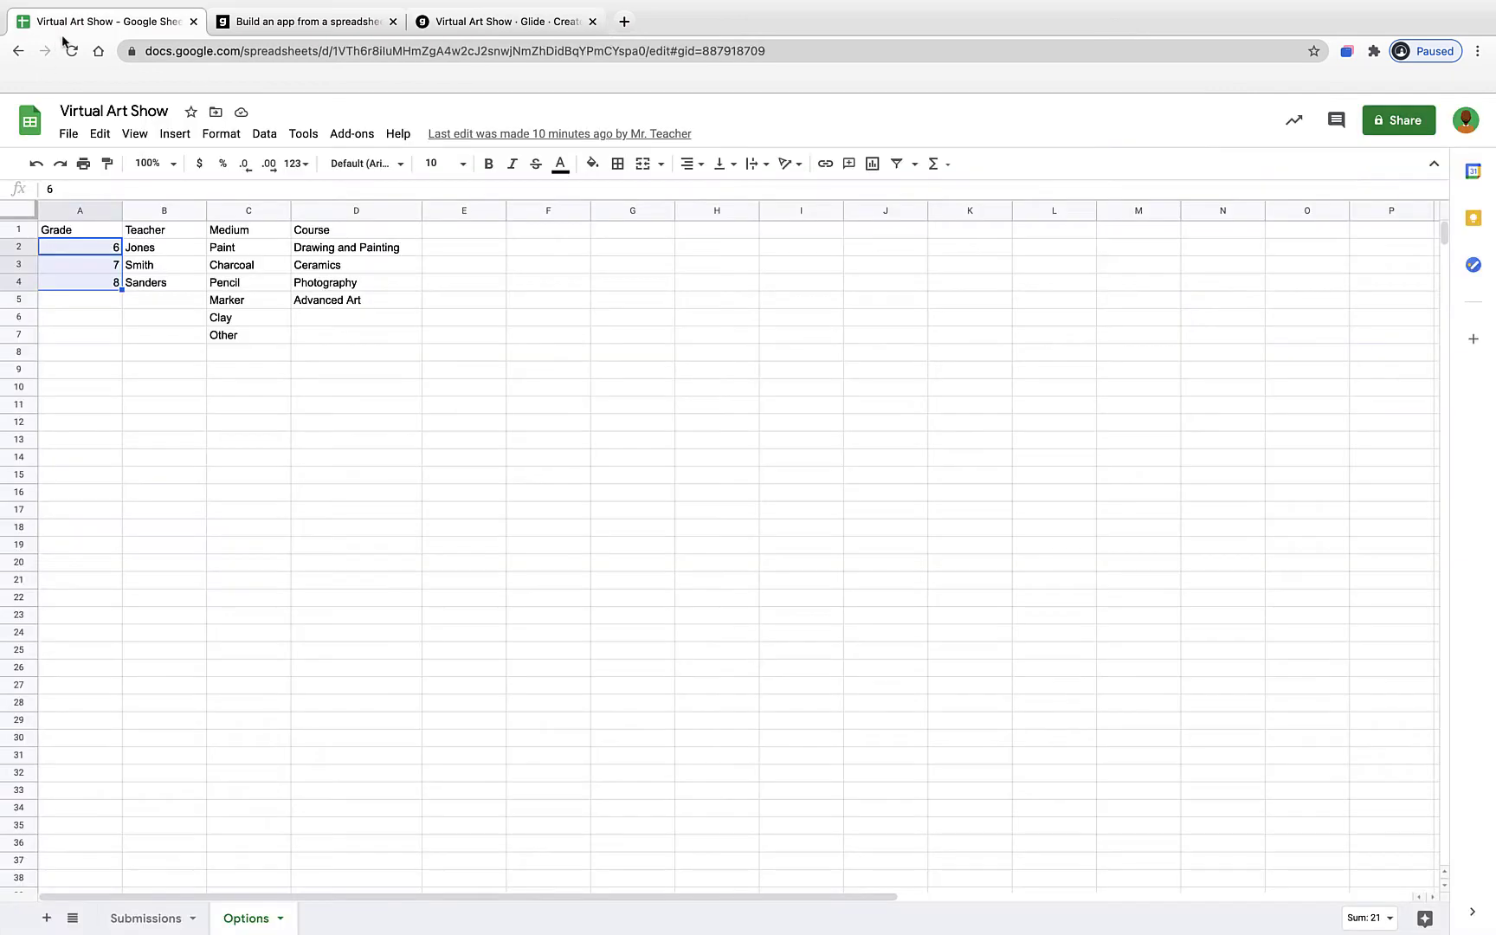
click(160, 919)
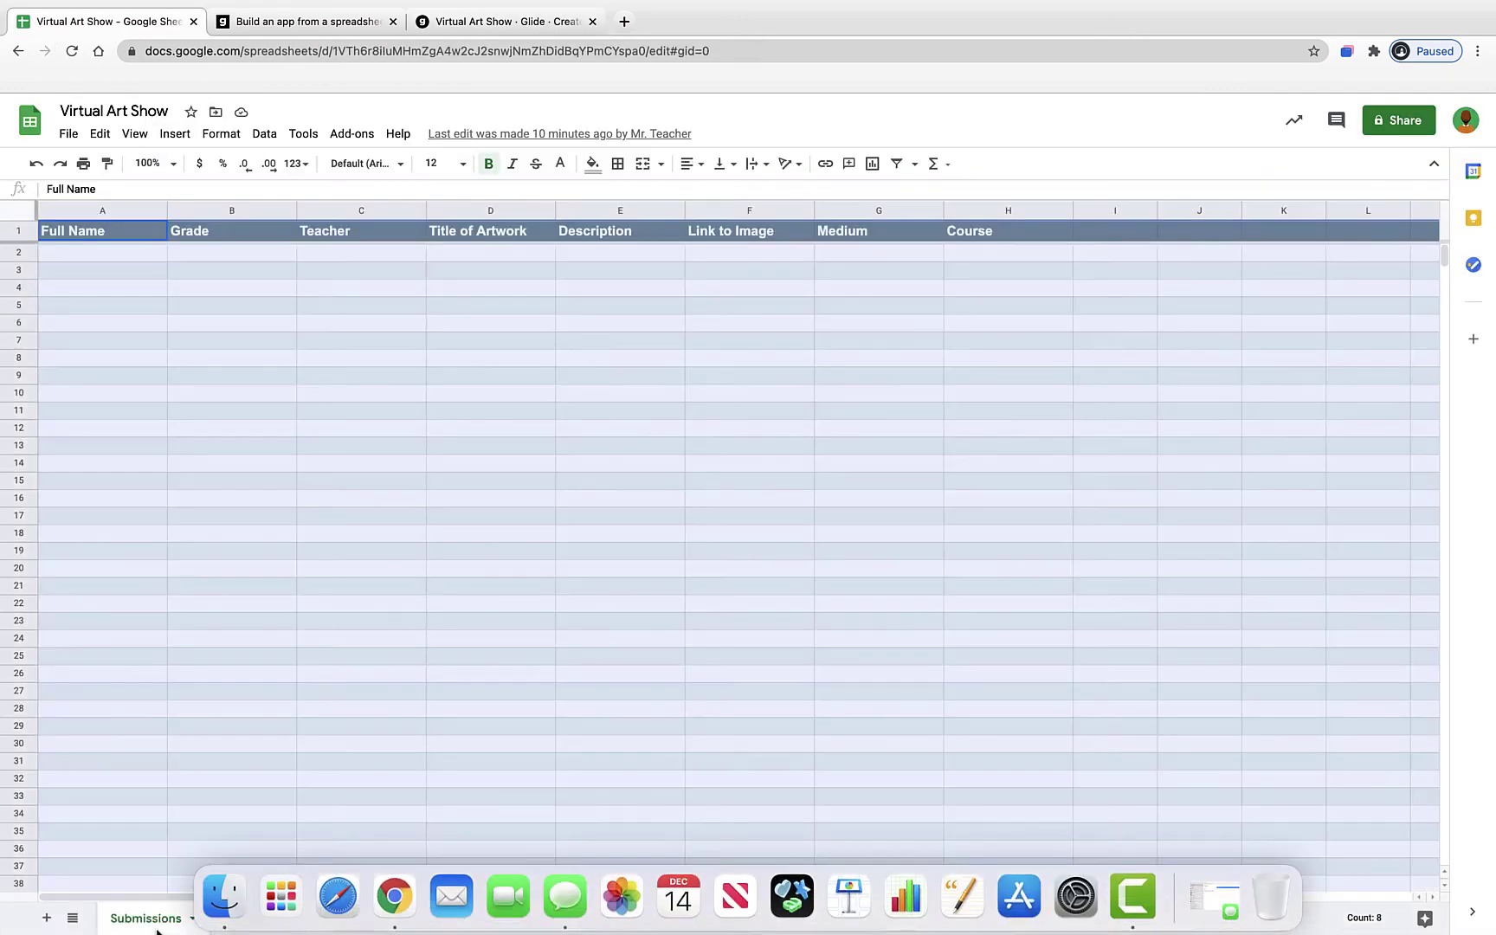
click(97, 251)
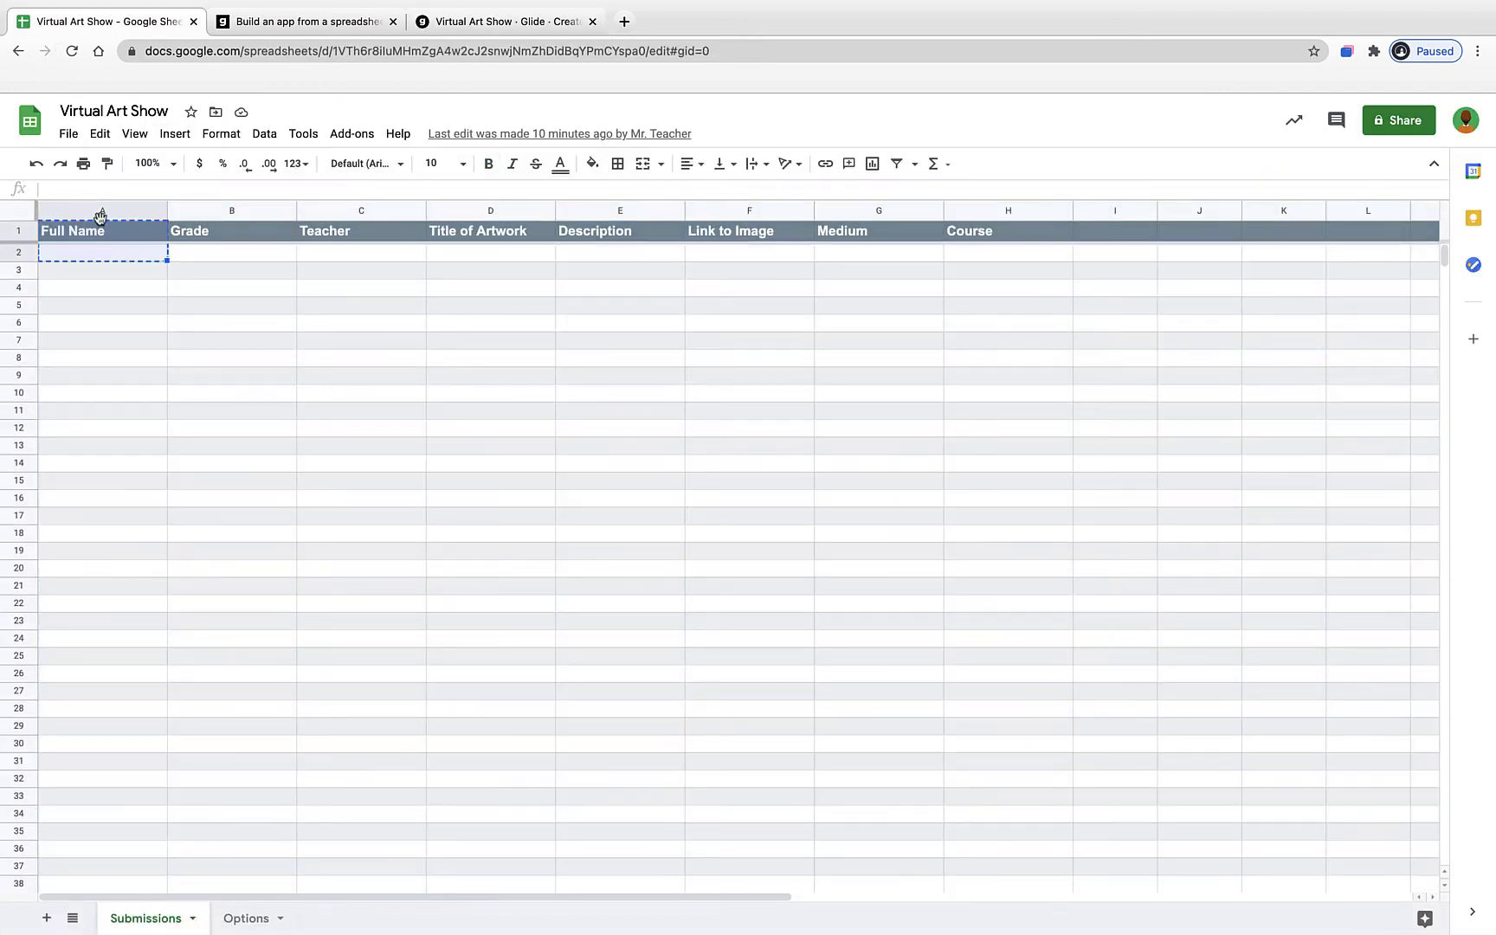
click(103, 215)
click(227, 213)
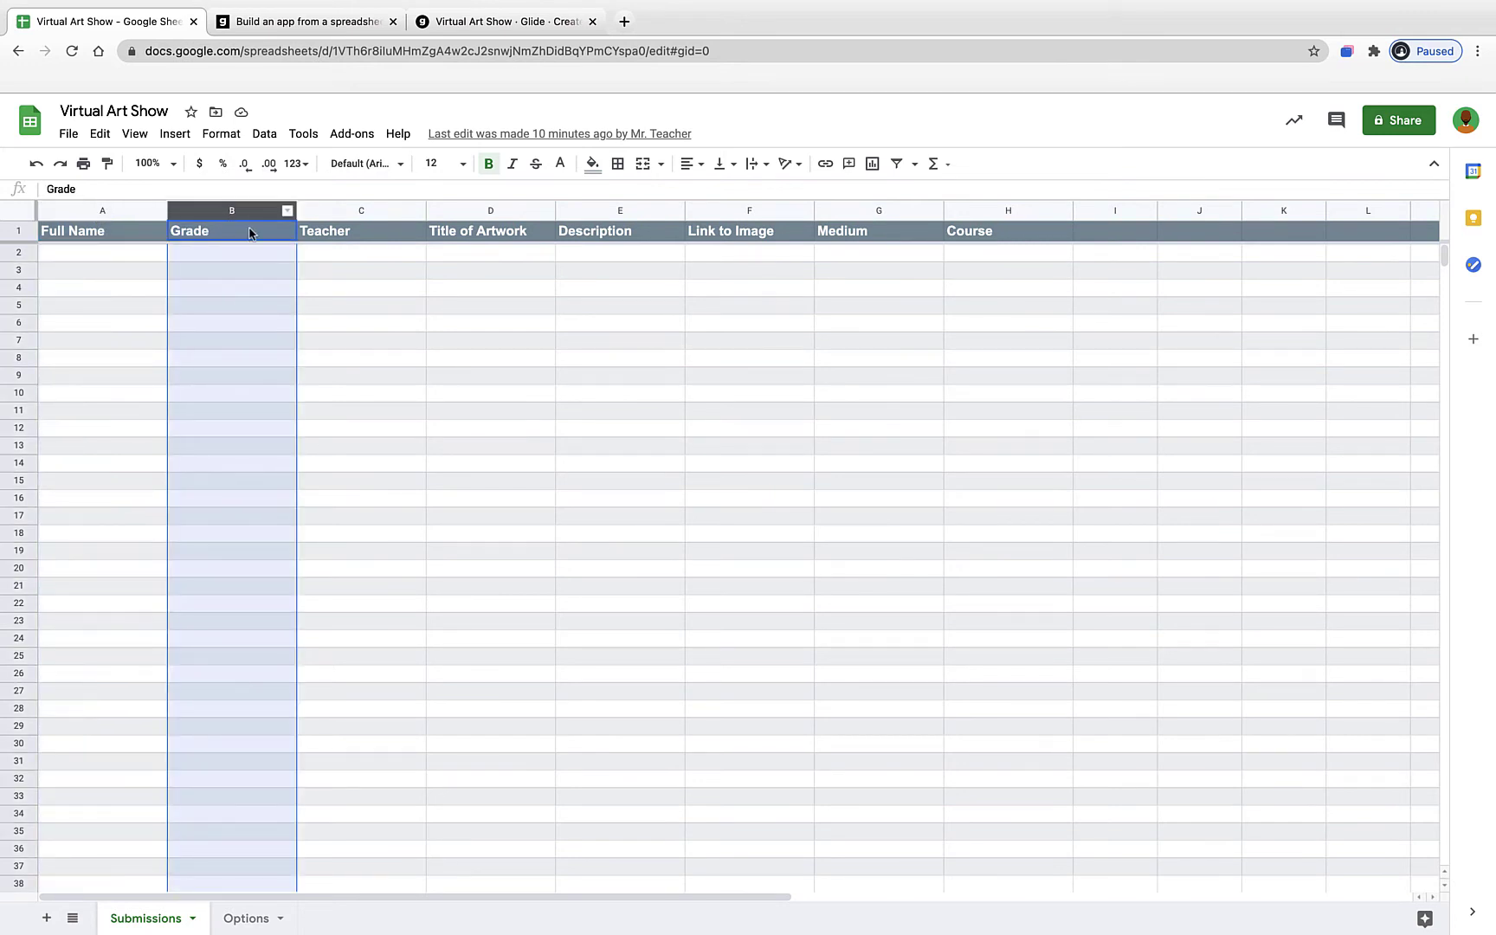
click(362, 212)
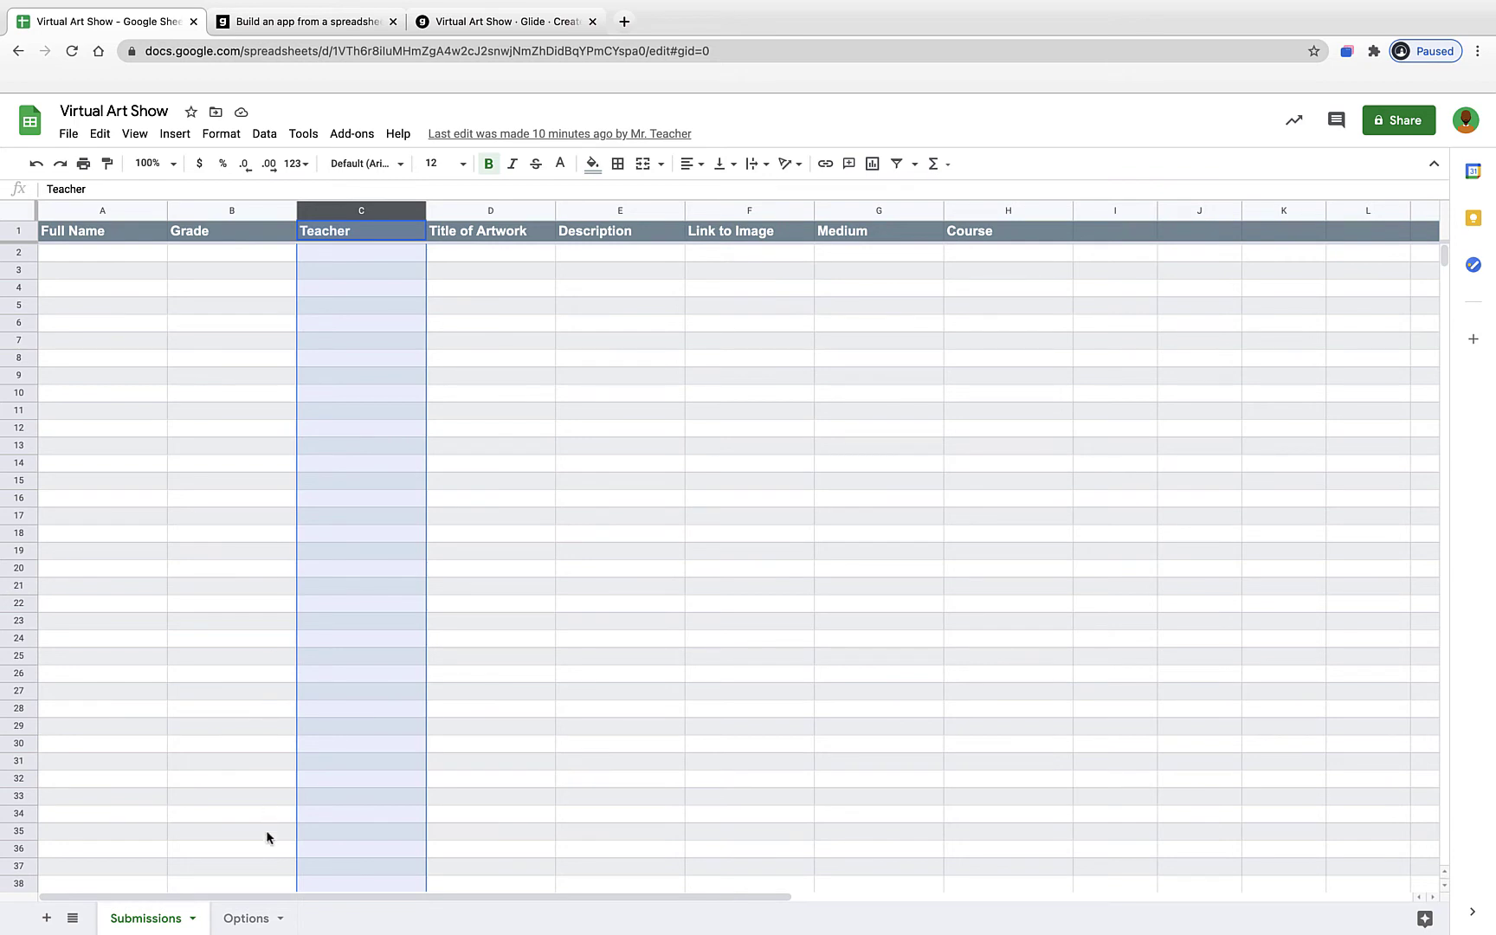
click(250, 923)
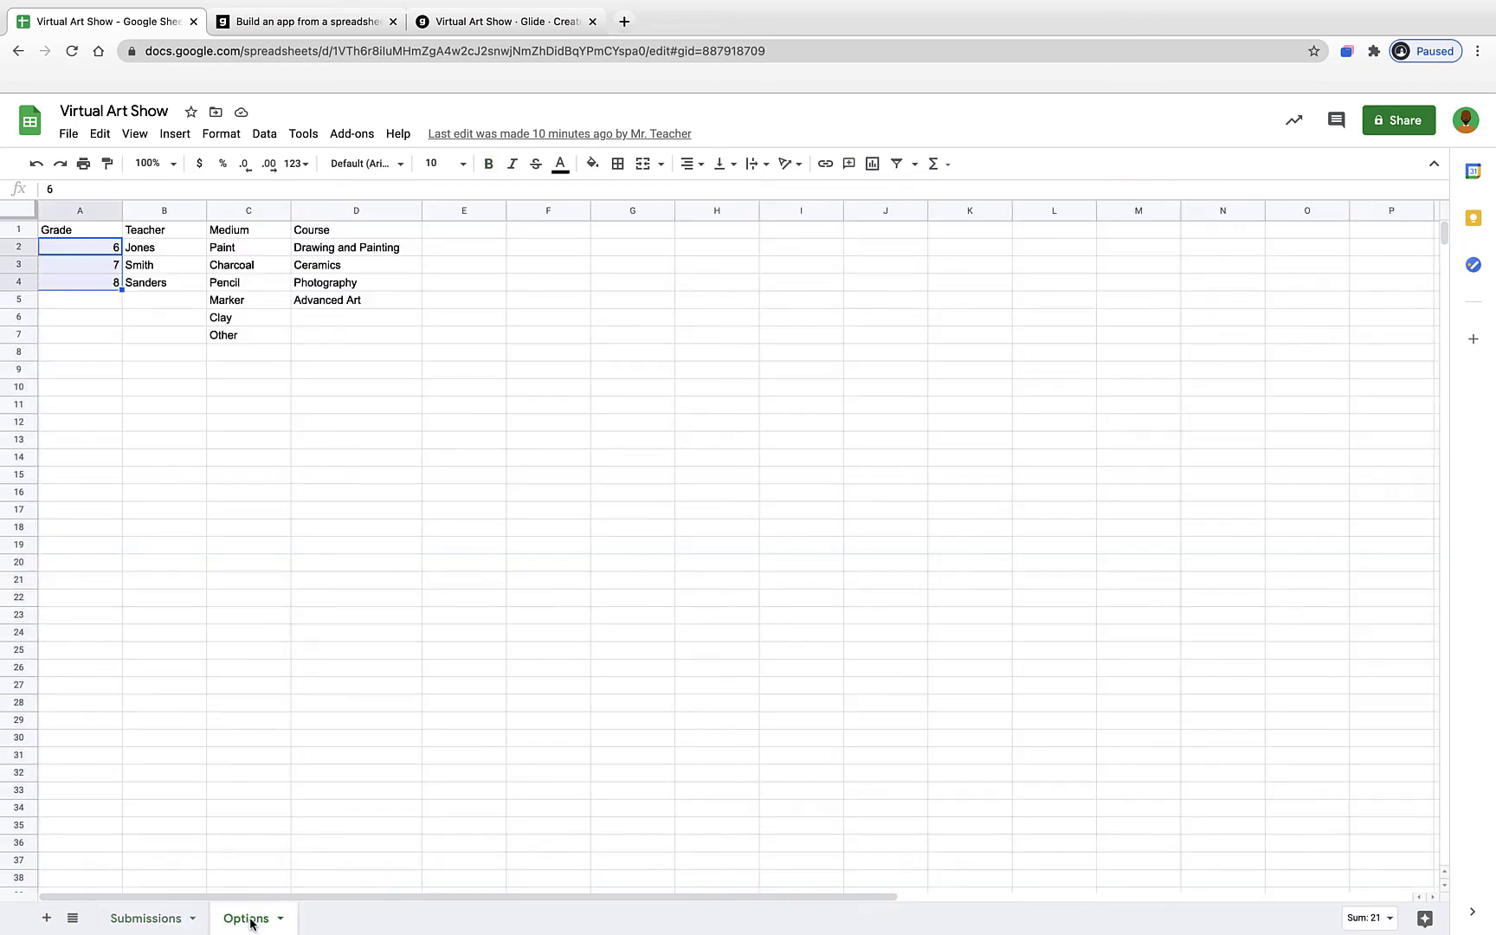
click(164, 249)
shift+click(165, 295)
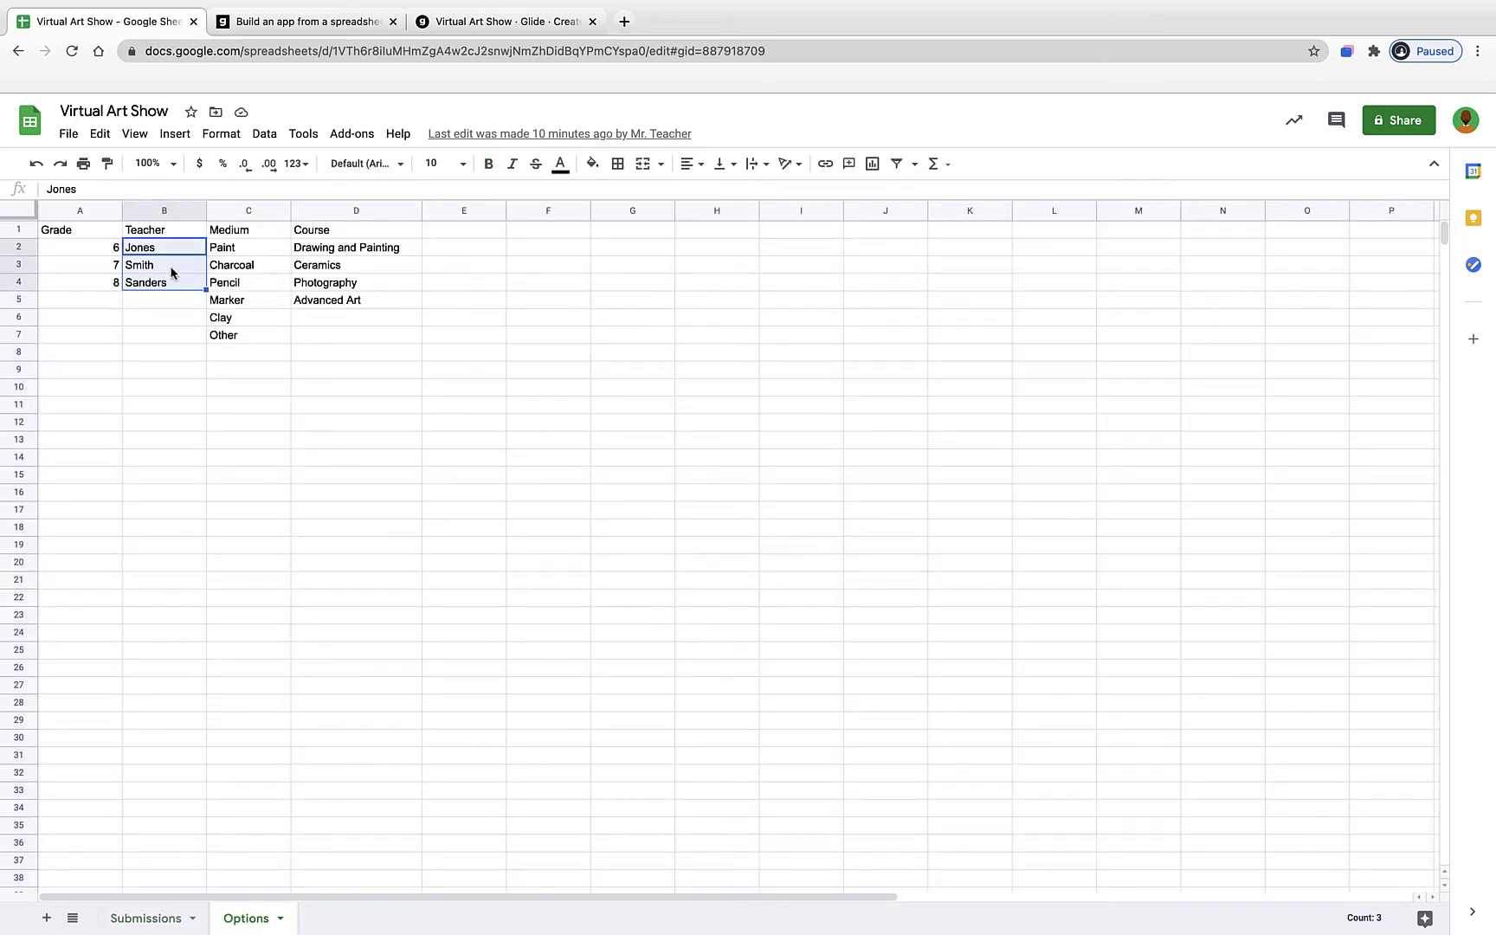
click(507, 23)
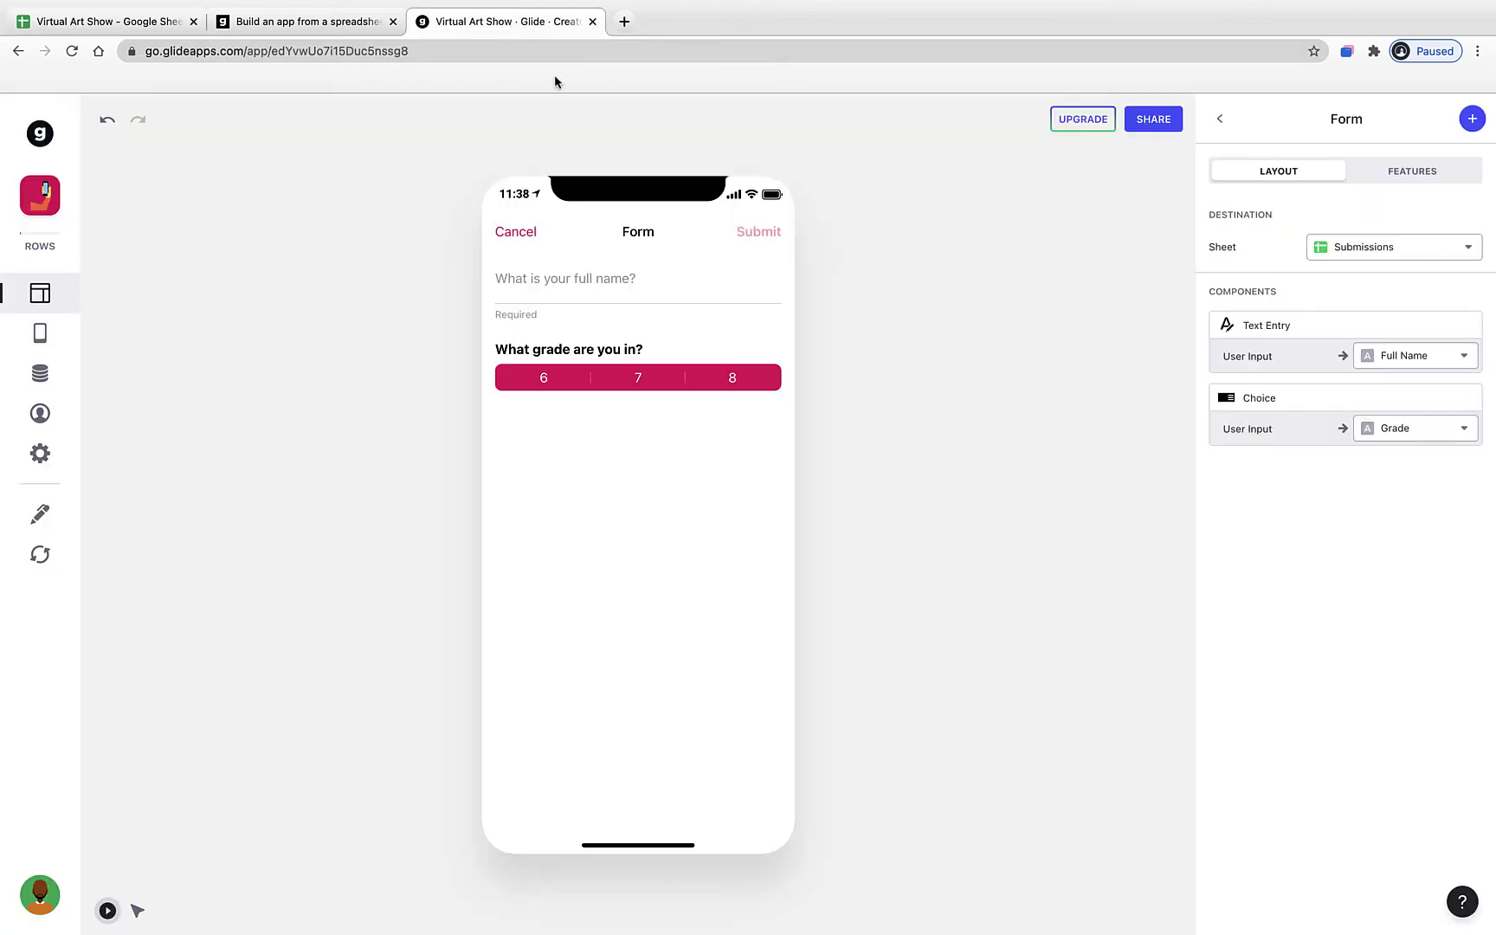
- Add a Choice question listing the Options sheet's Teacher values and saving to the Teacher column
click(1463, 126)
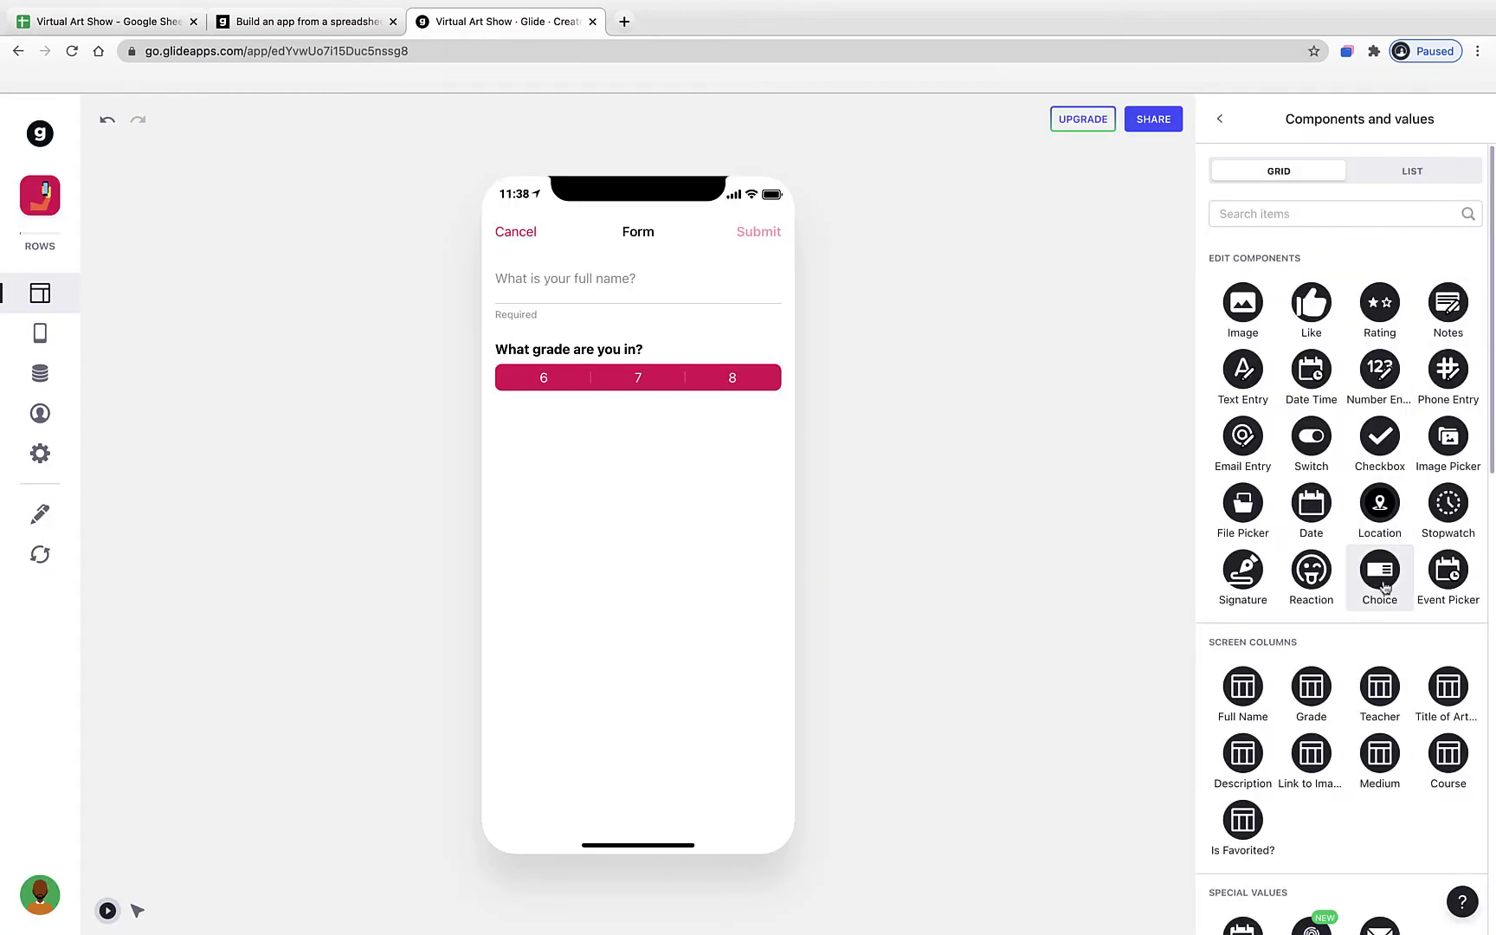
click(1382, 580)
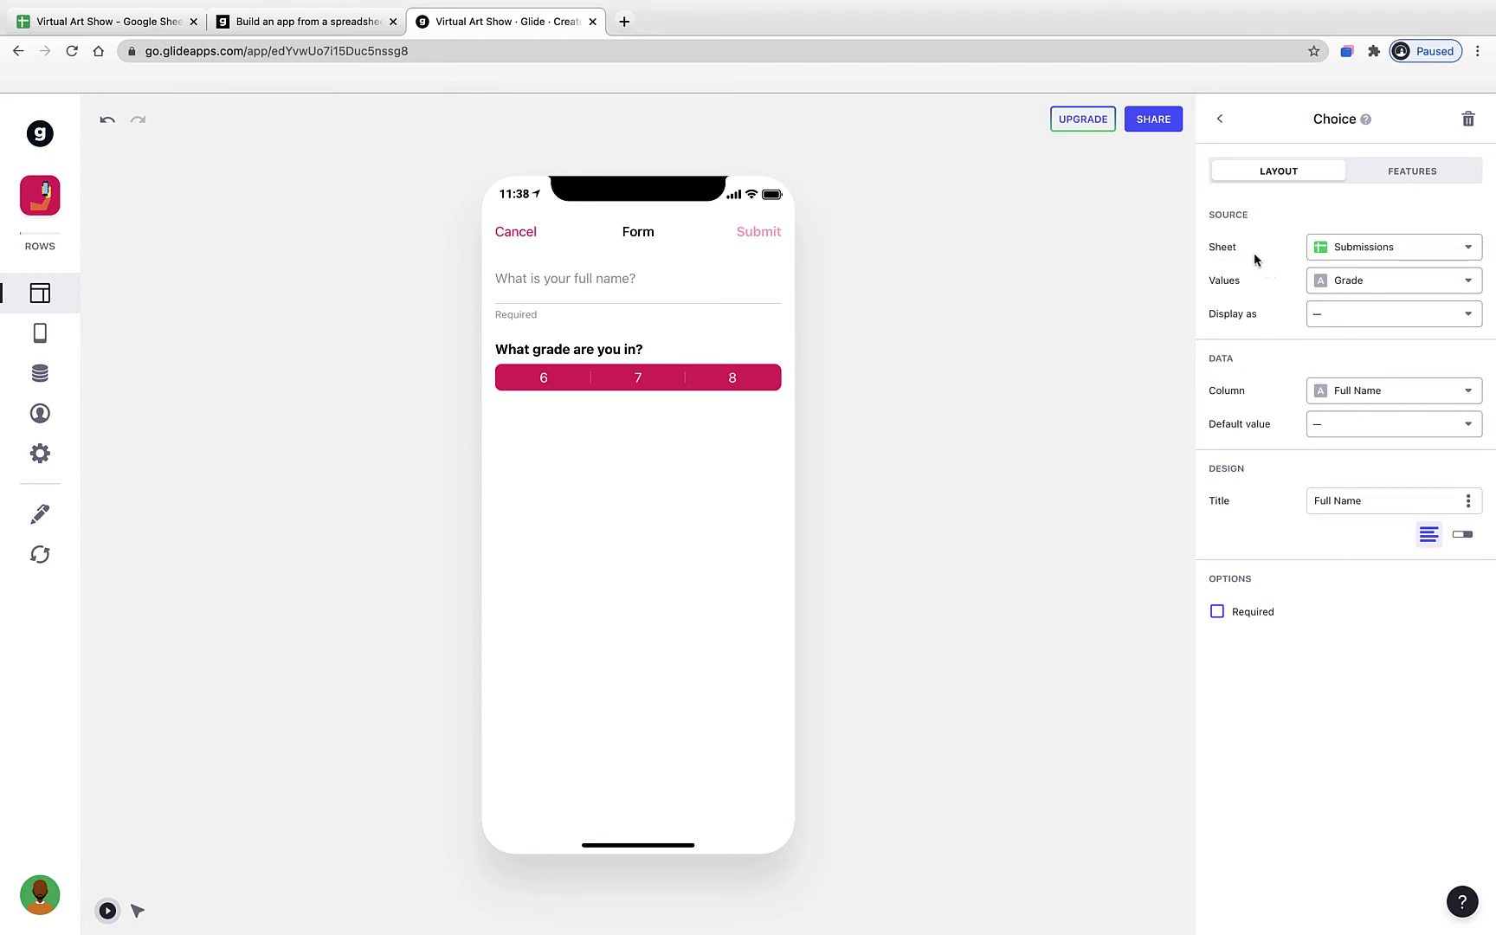
click(1329, 255)
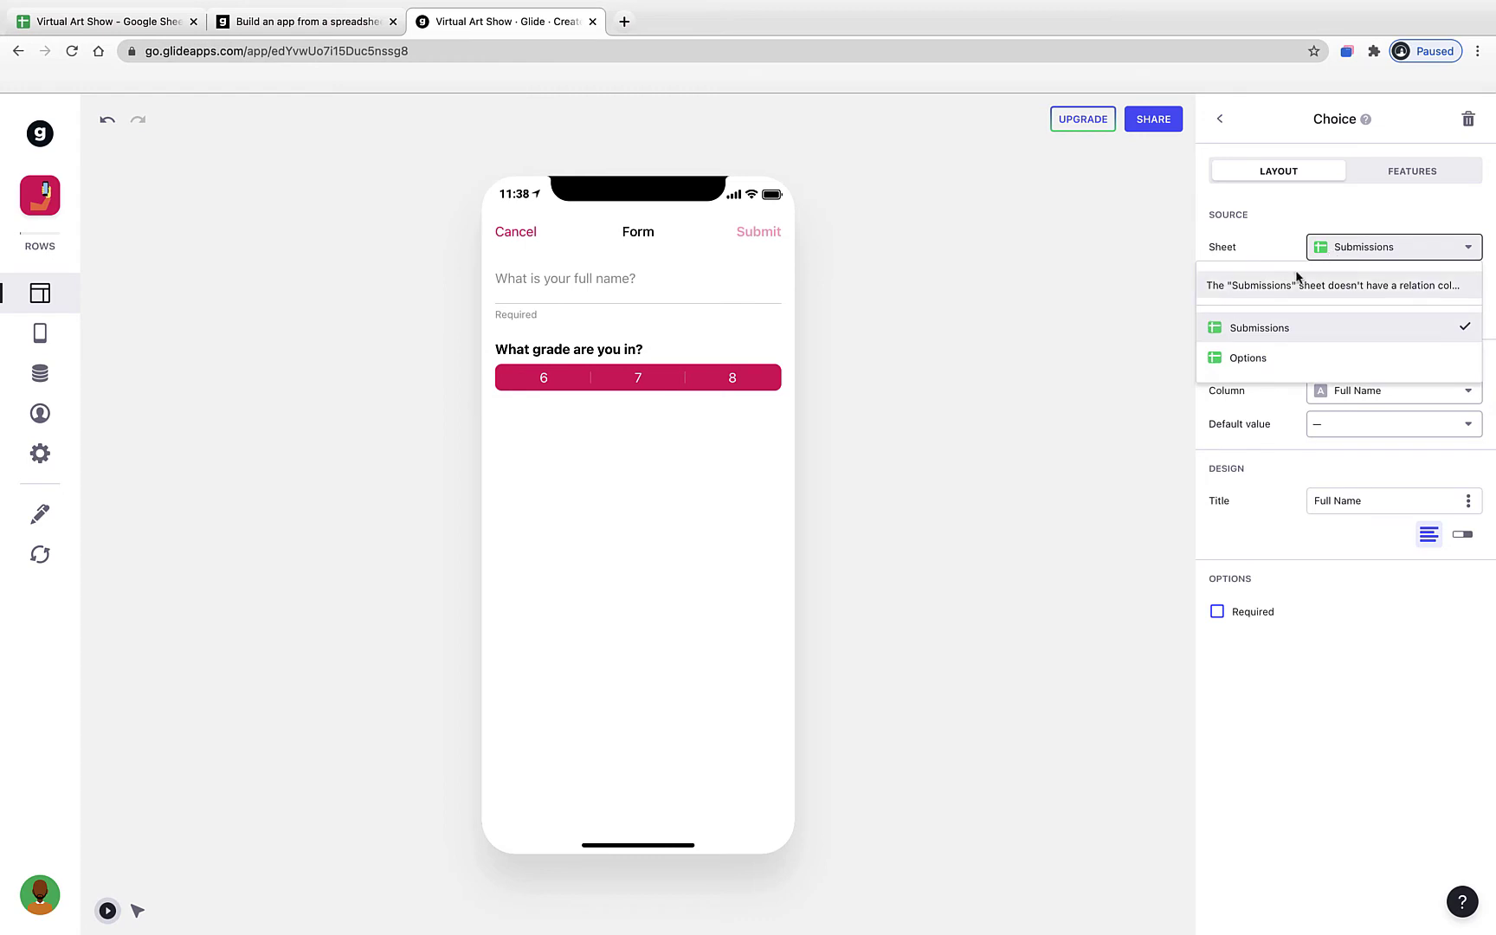
click(1266, 359)
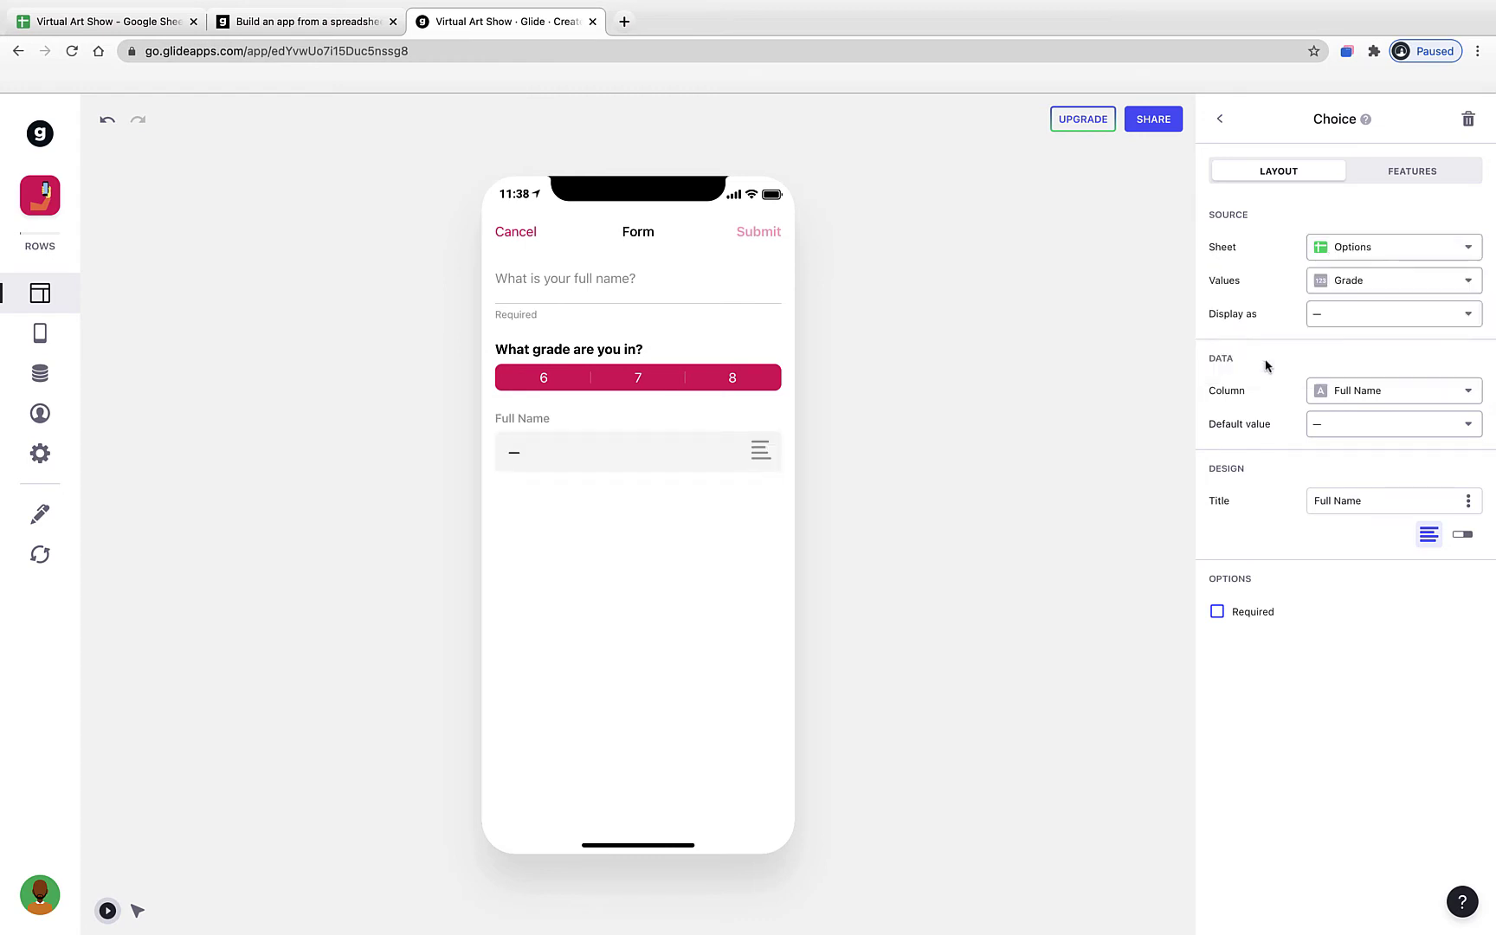
click(1331, 283)
click(1357, 355)
click(1342, 397)
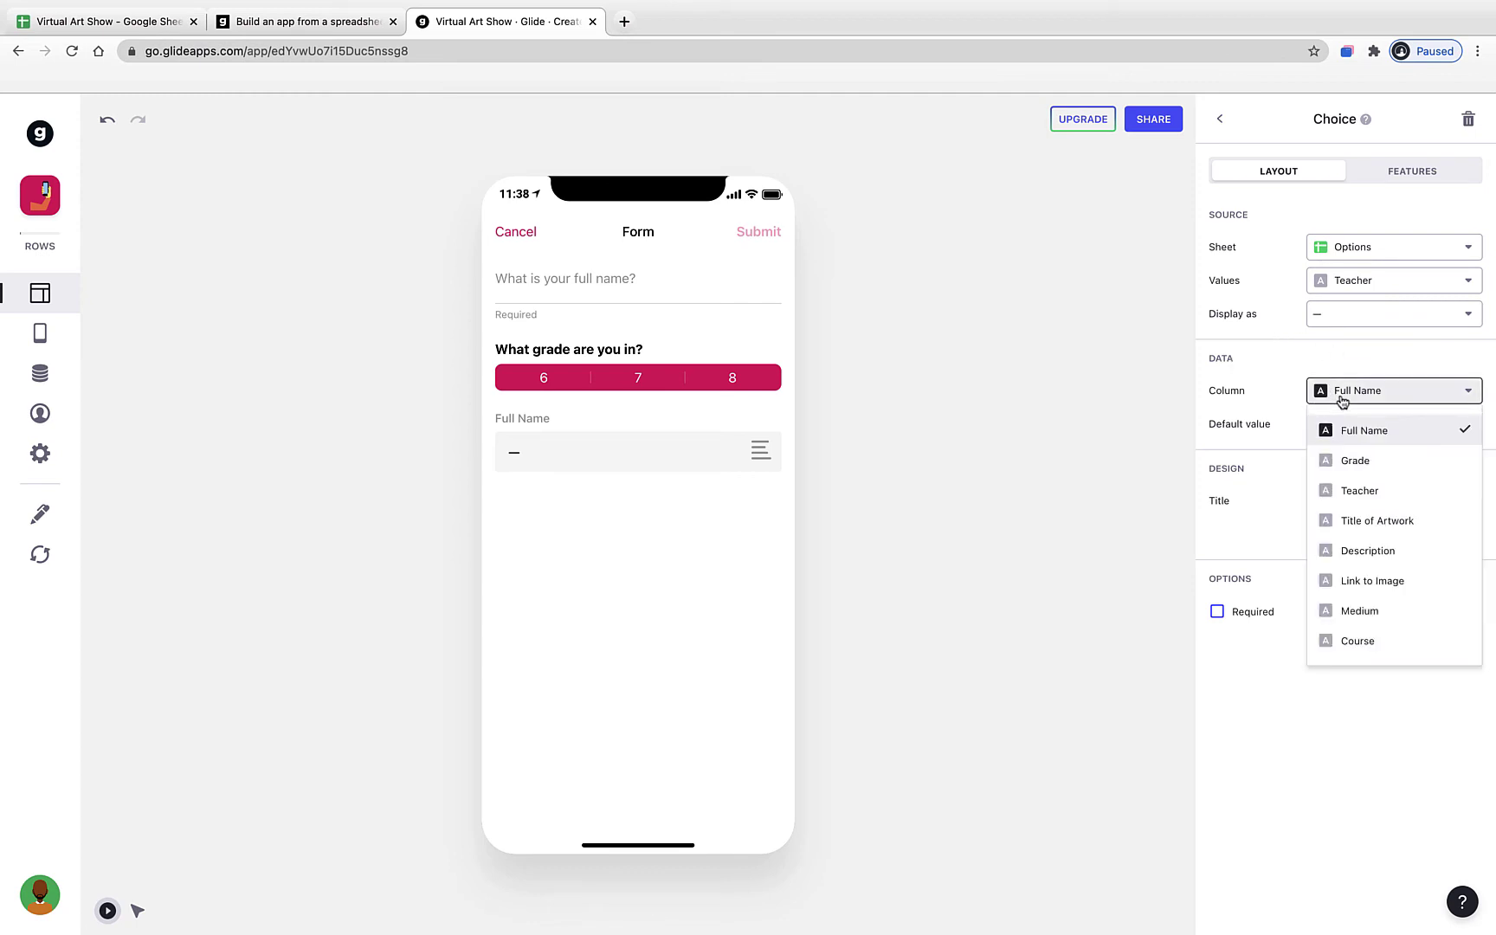
click(1356, 491)
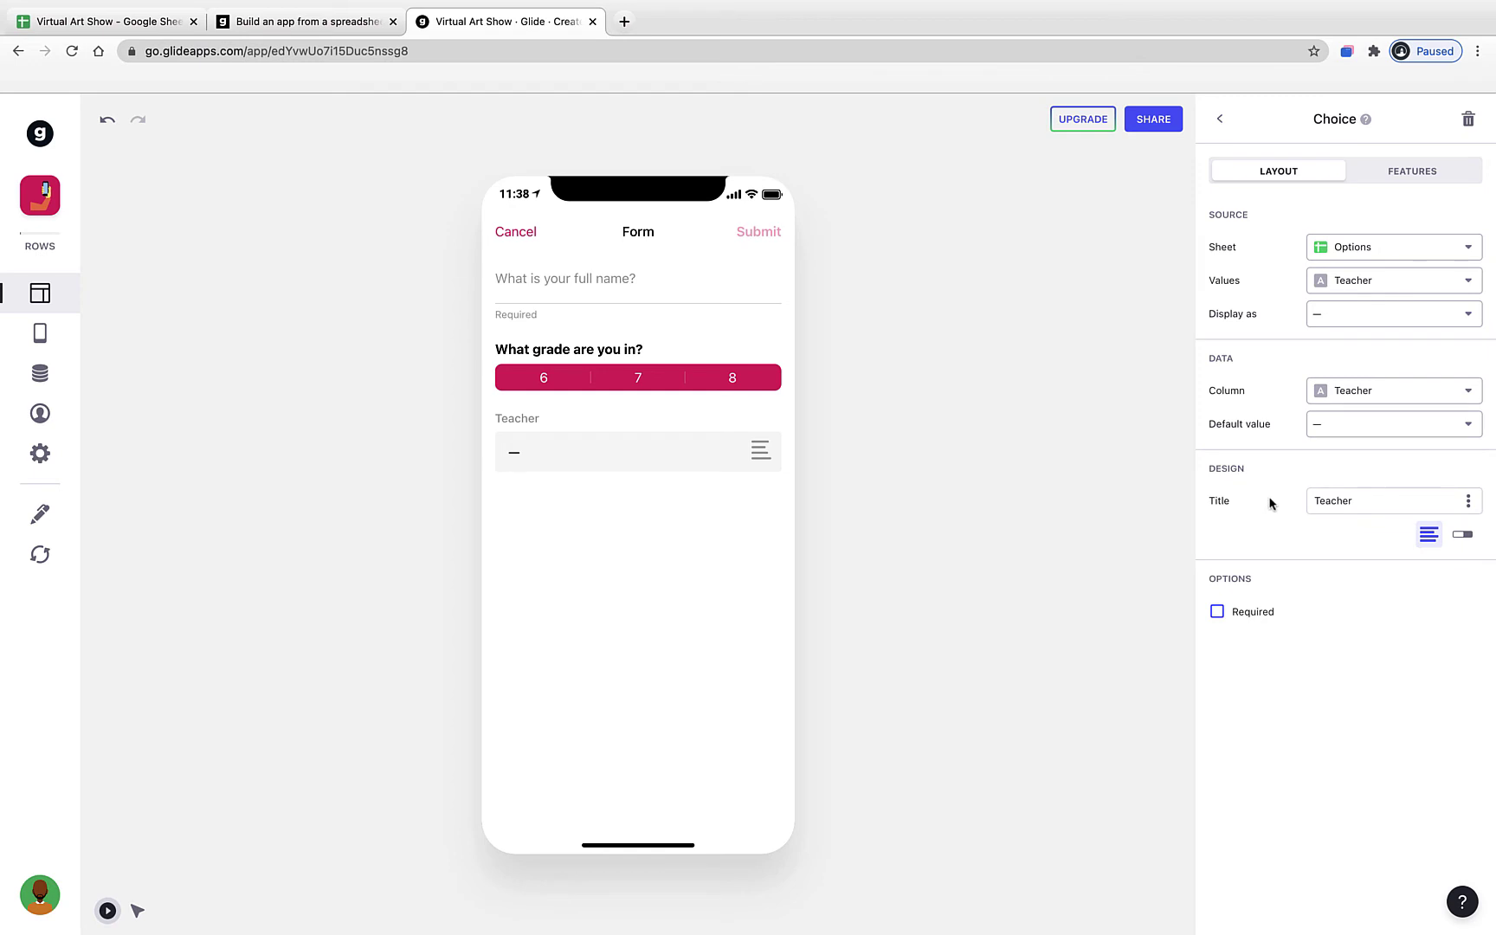
- Title it 'Who is your art teacher?', show segmented buttons, and make it required
double_click(1327, 503)
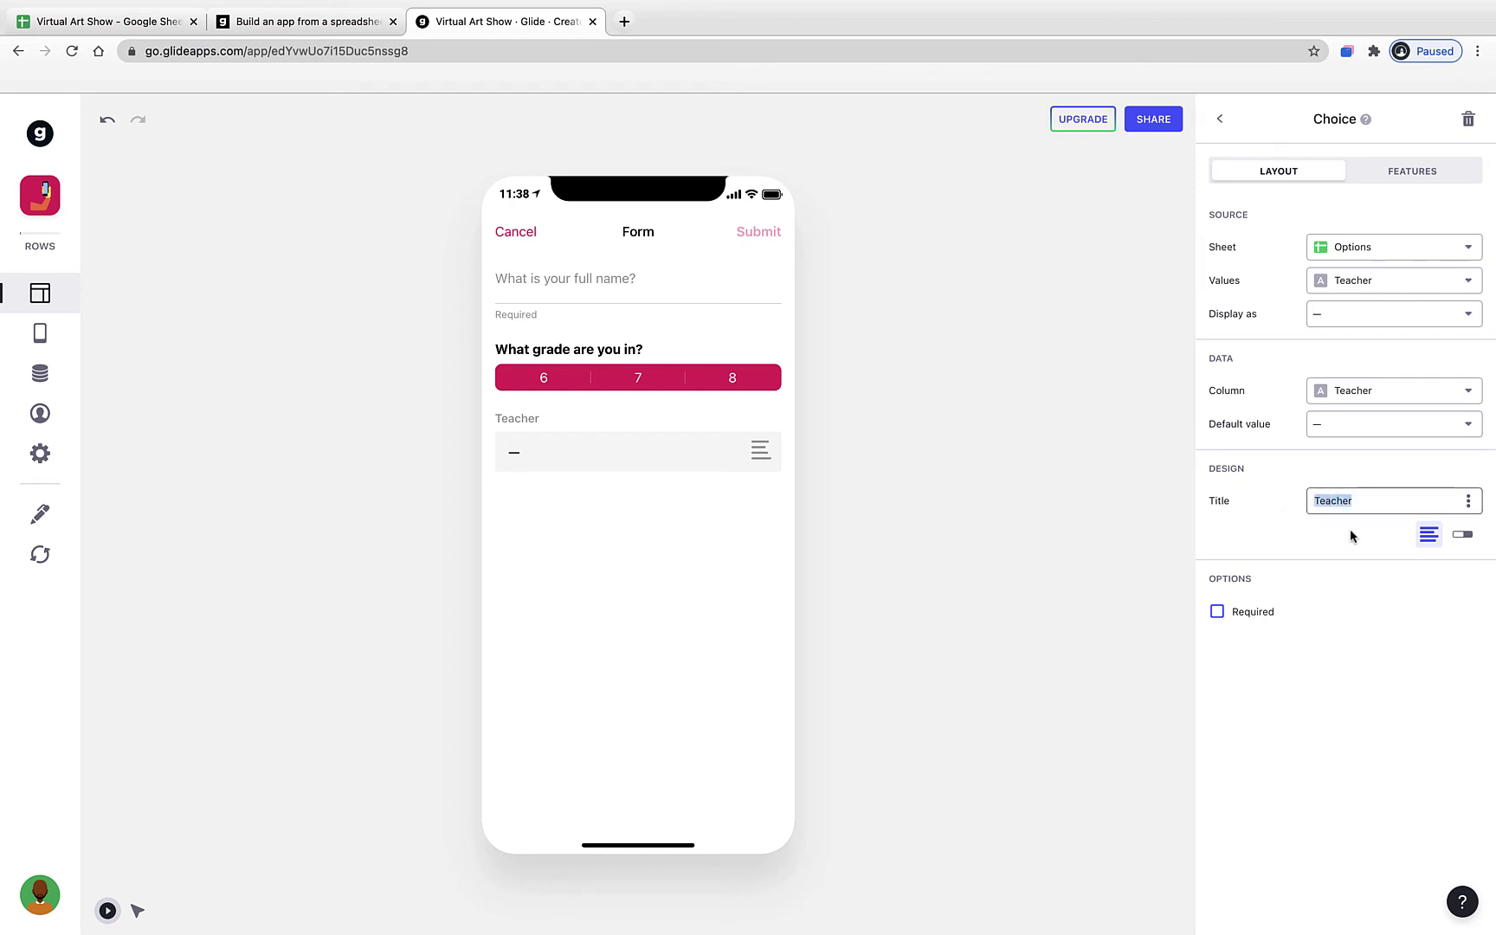
text(Who is your art teacher)
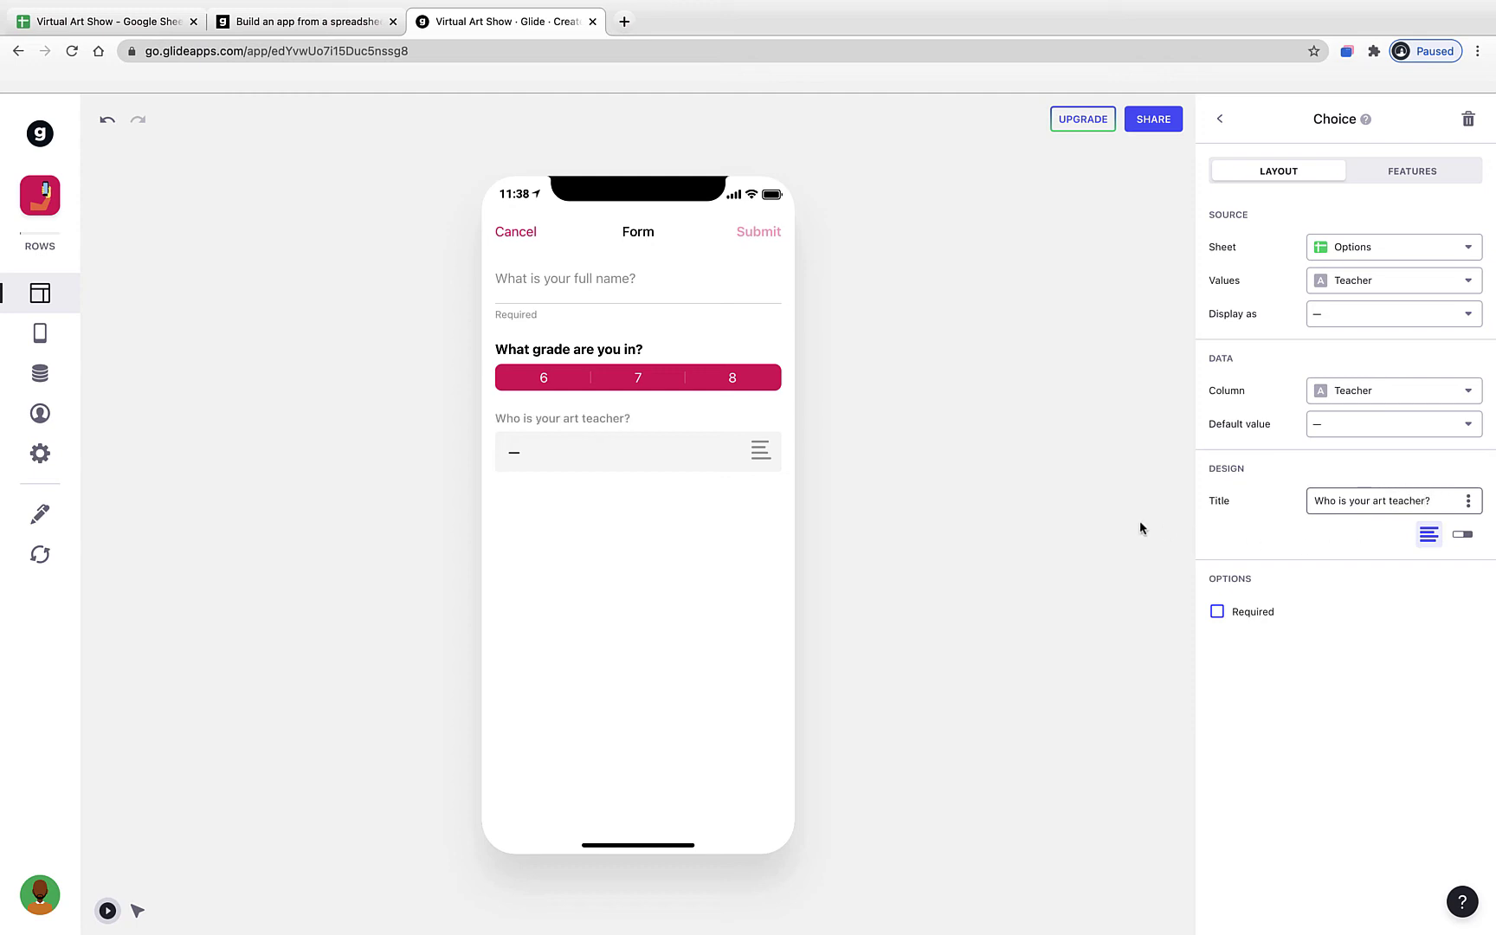
click(670, 459)
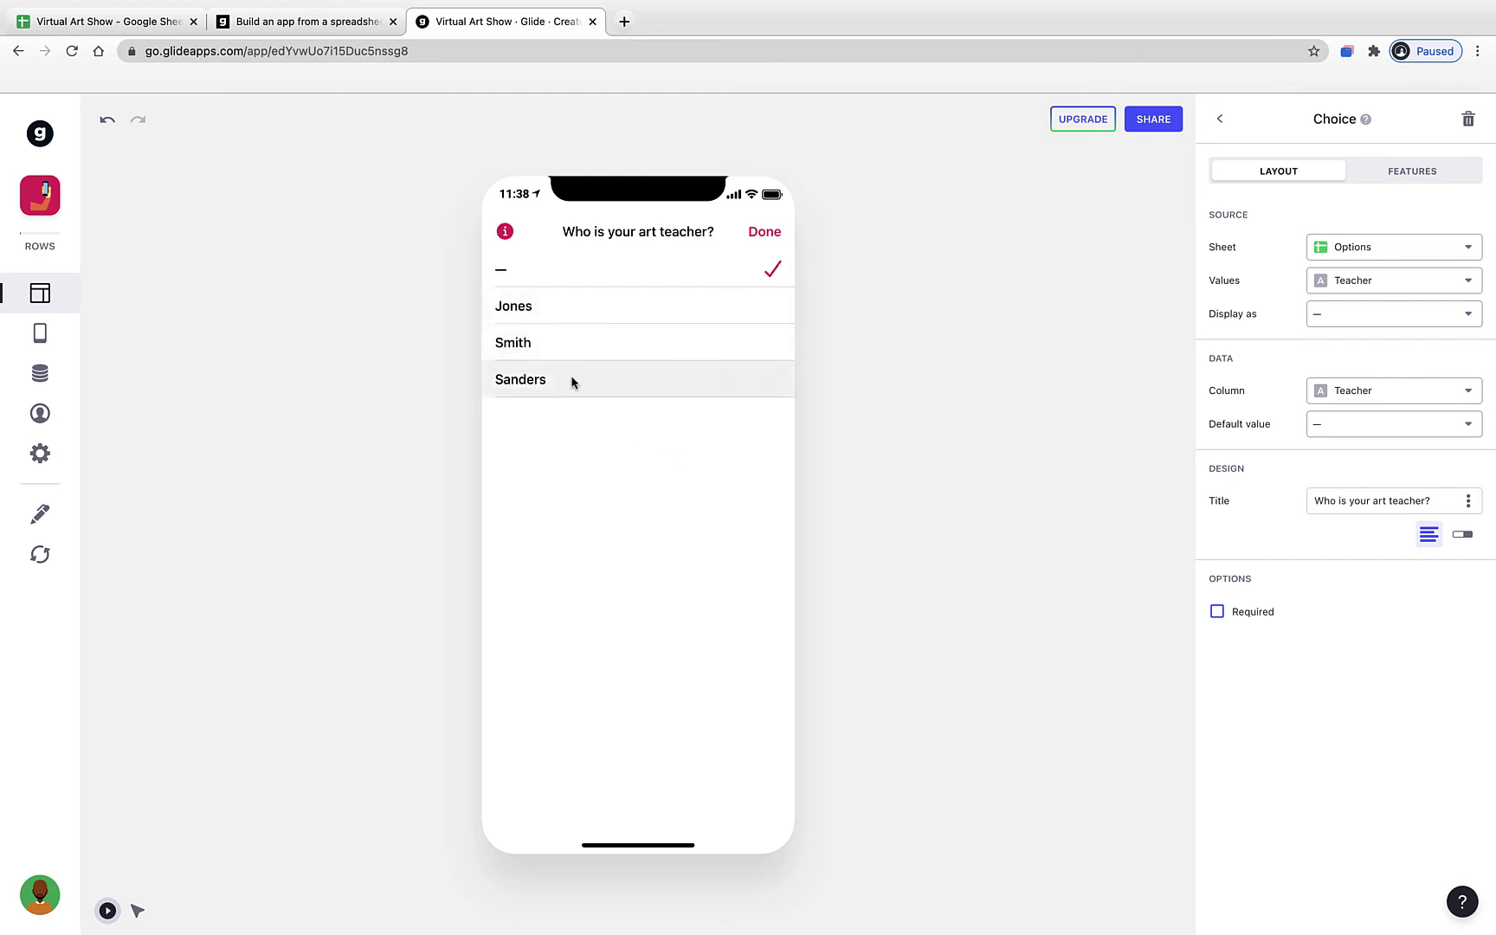
click(765, 231)
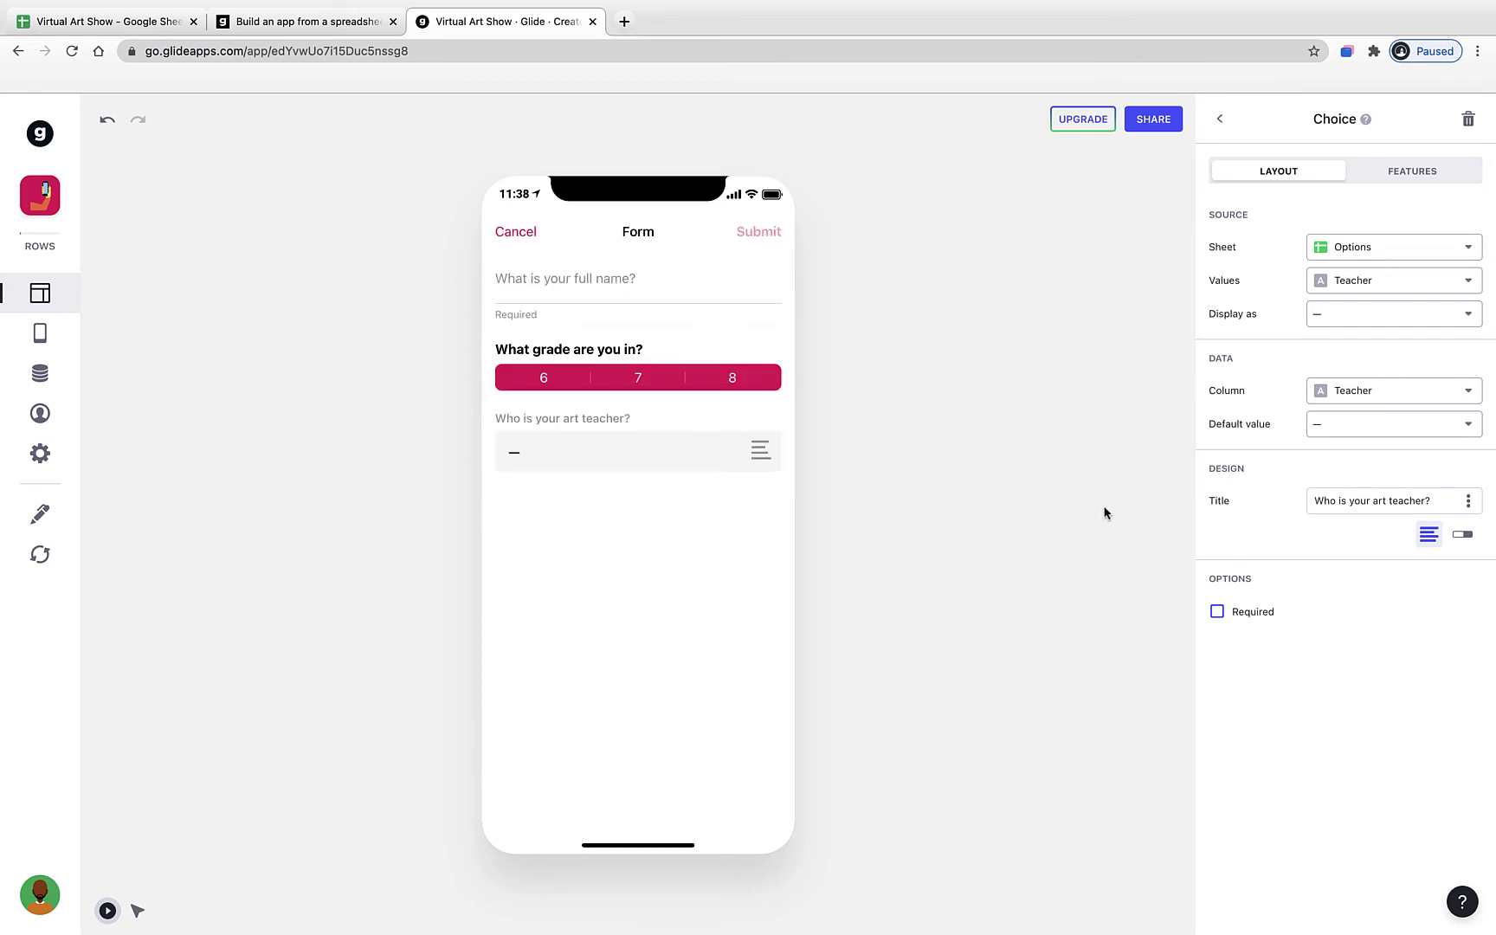
click(1466, 539)
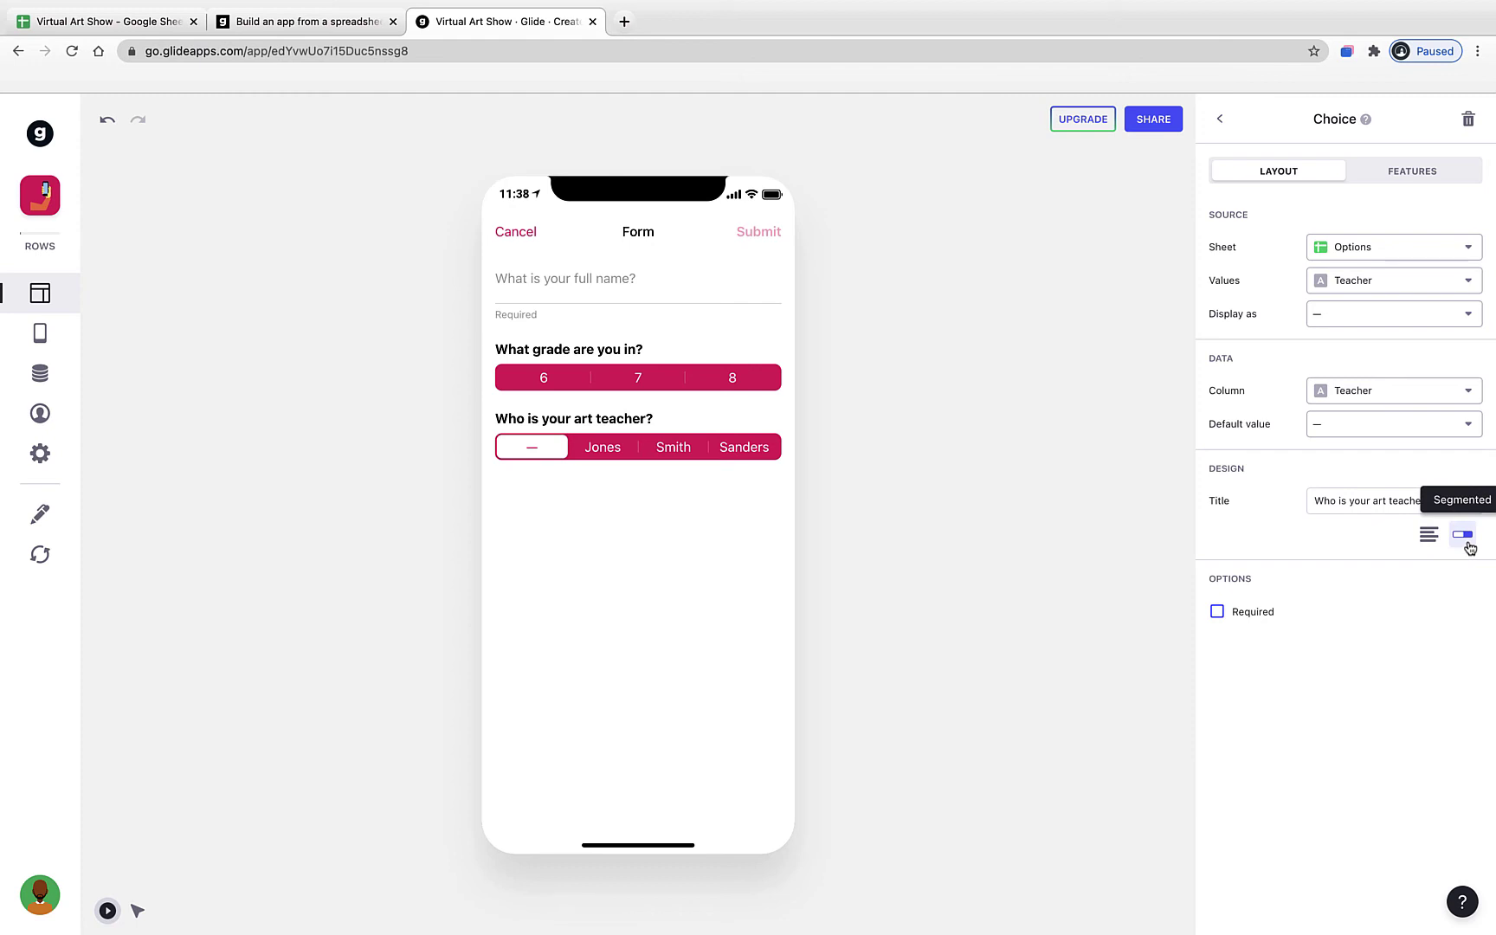
click(1267, 617)
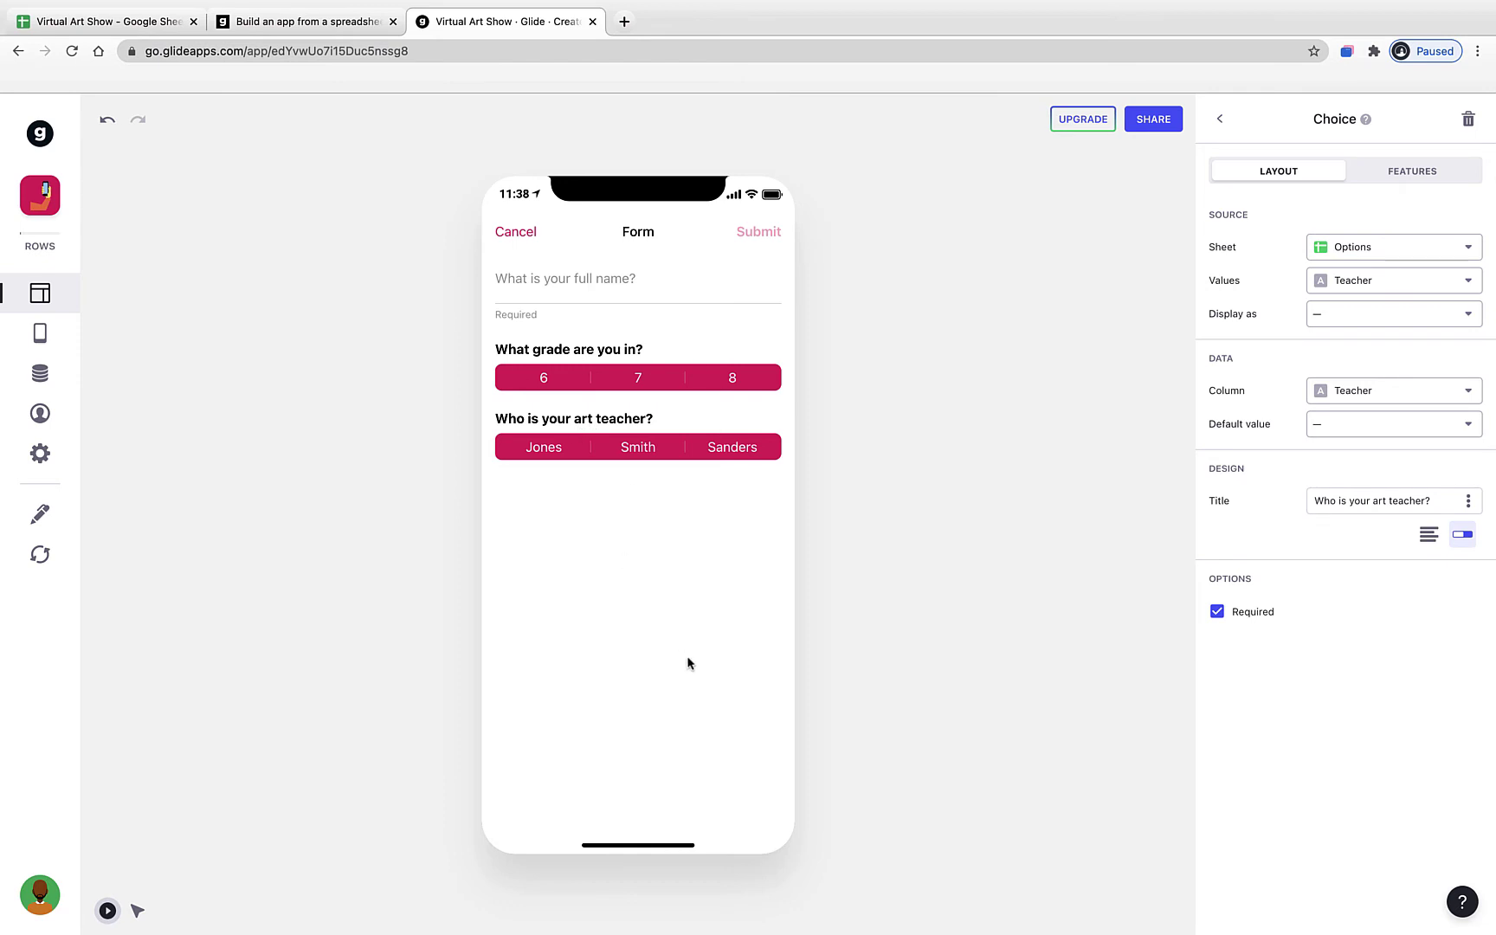
click(1223, 121)
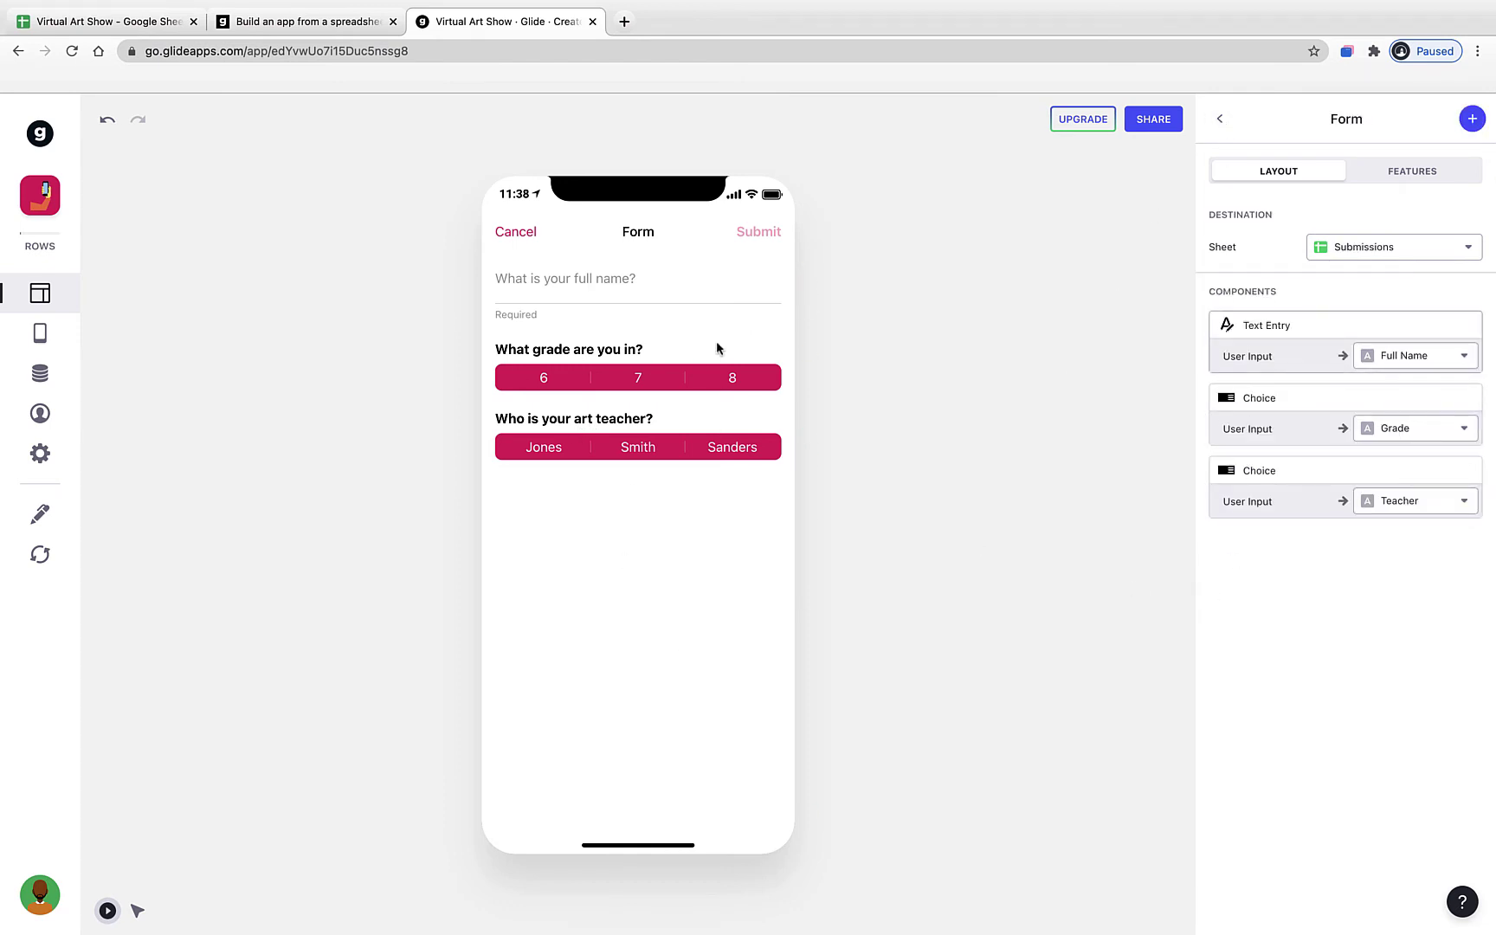
click(160, 33)
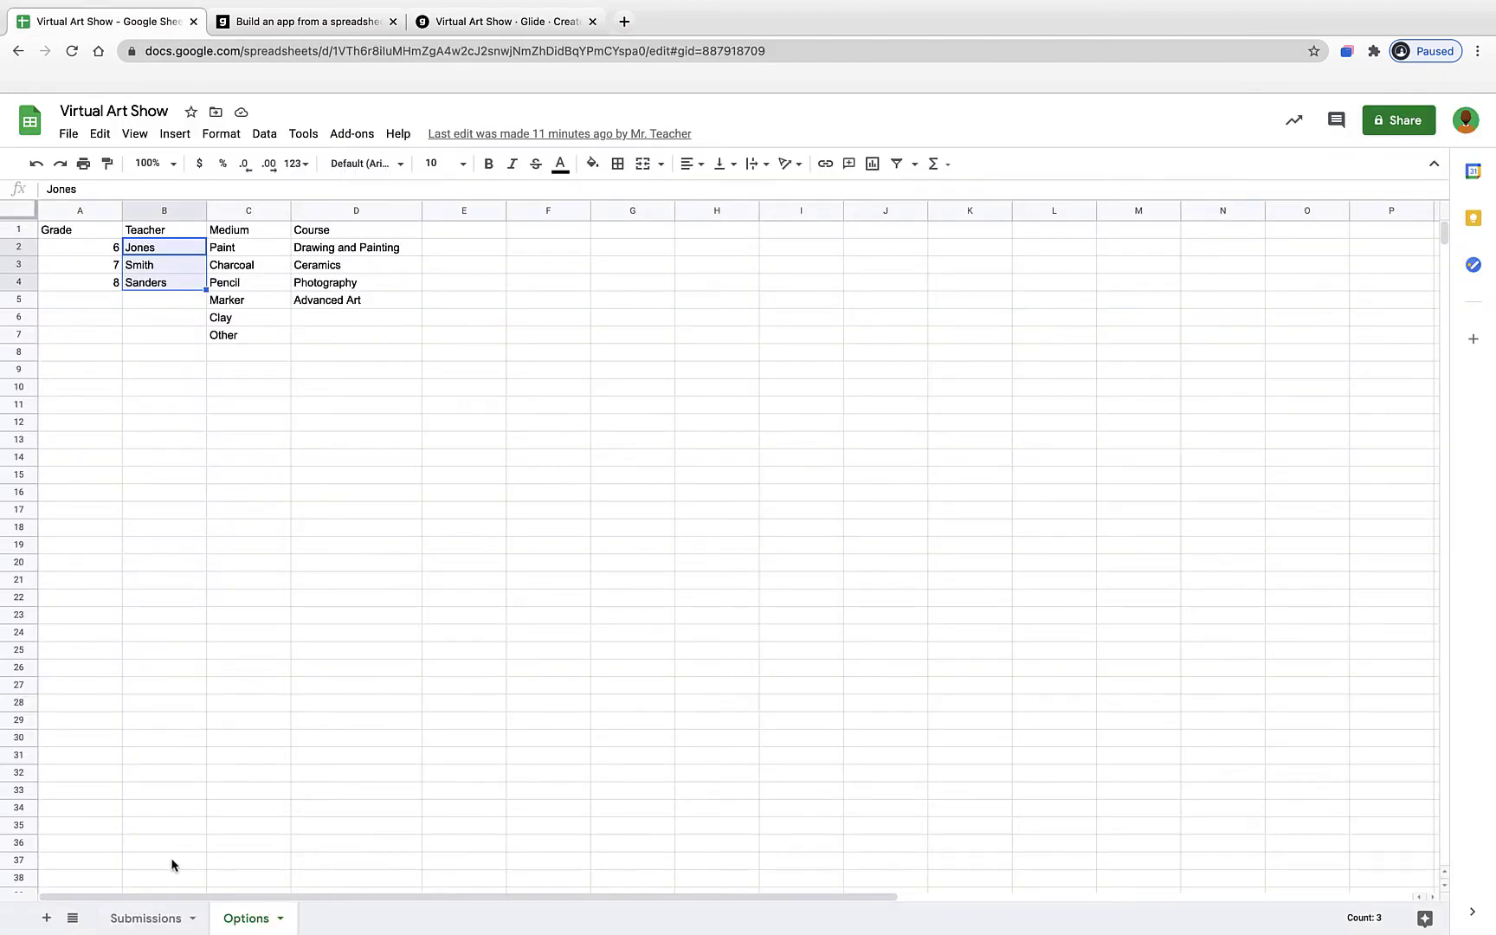
click(149, 918)
click(101, 211)
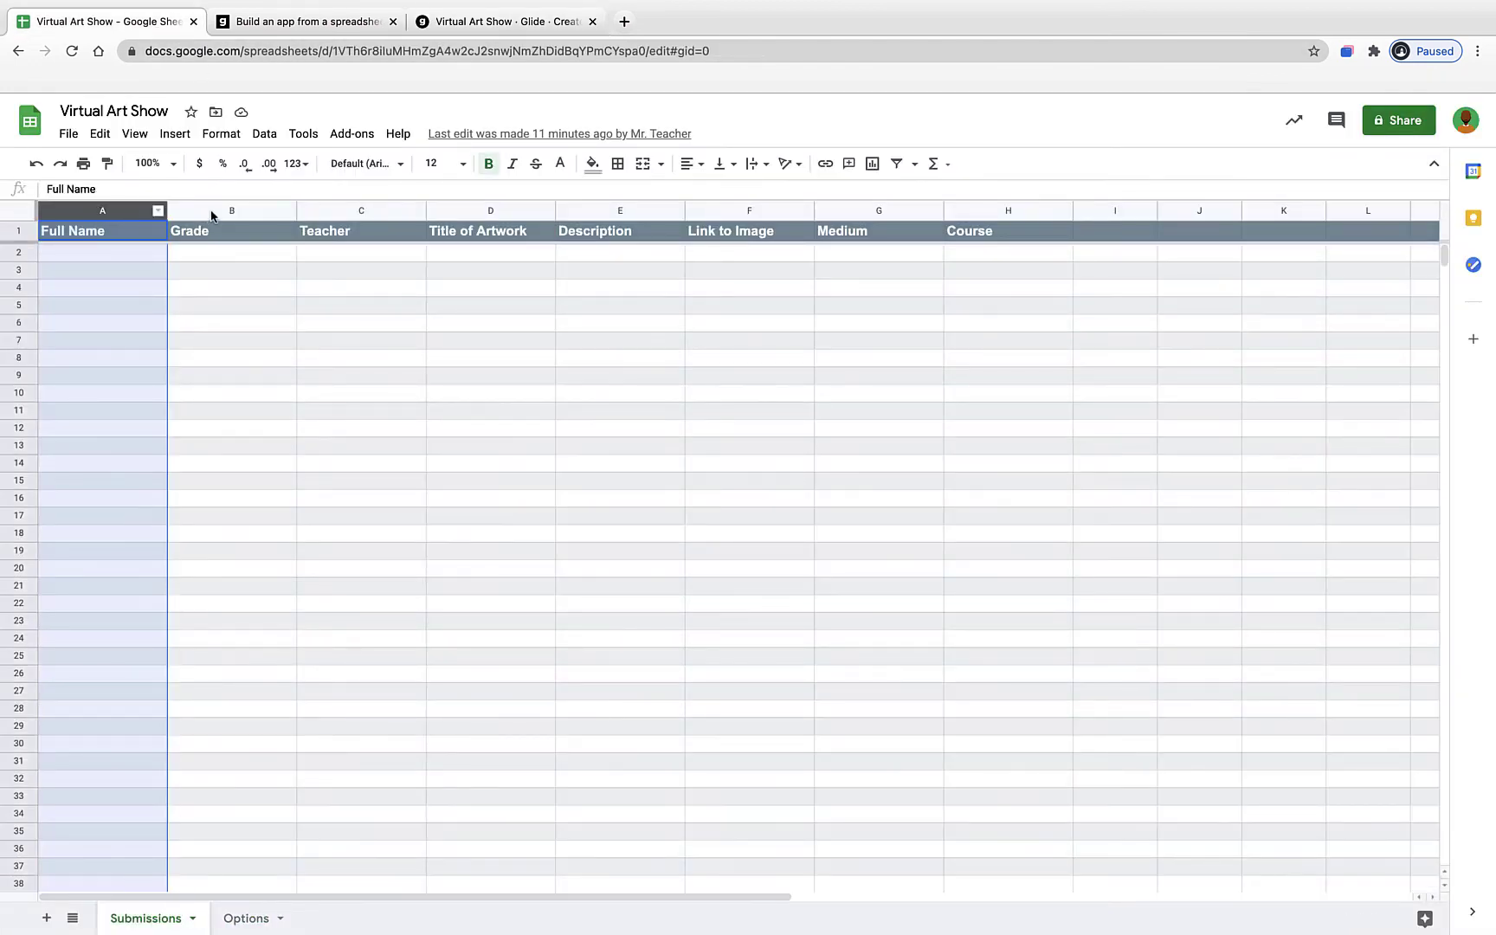
click(212, 213)
click(347, 215)
click(523, 214)
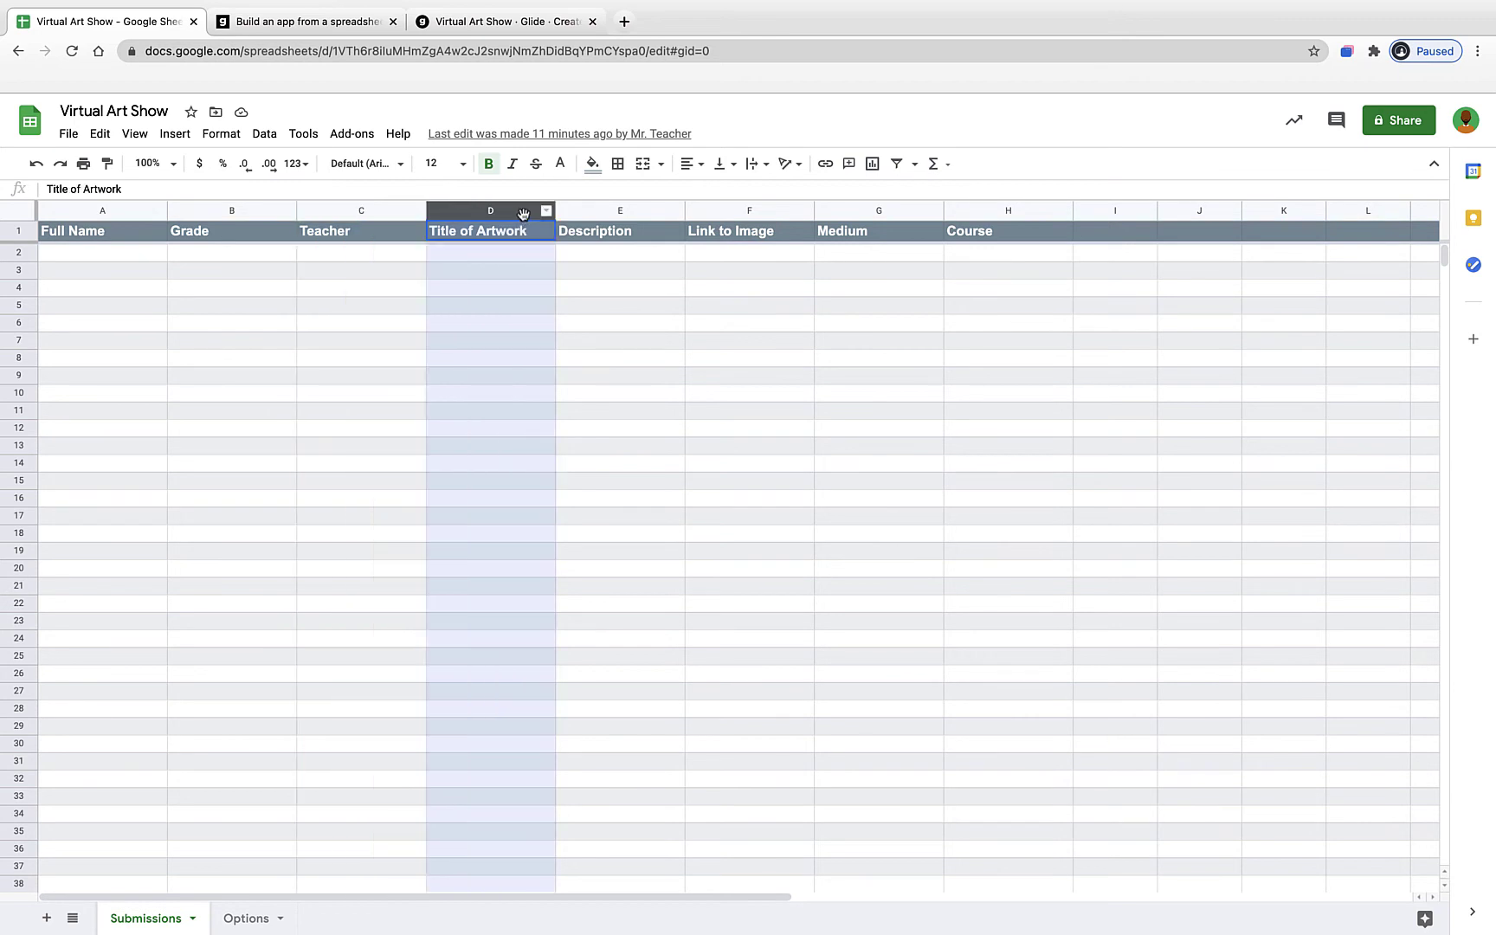
click(597, 210)
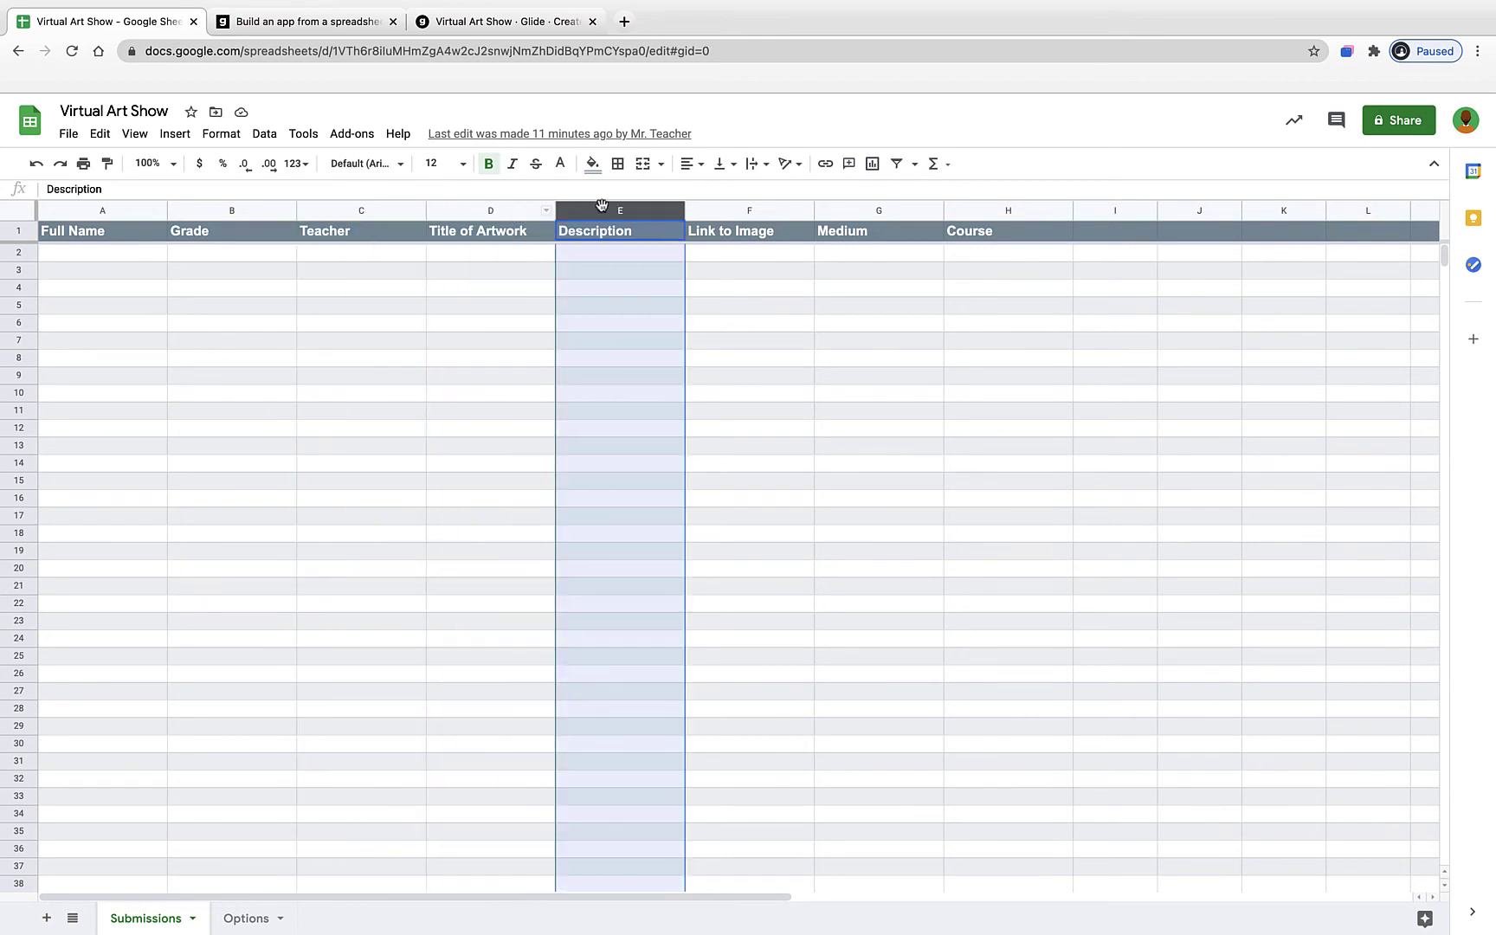
click(493, 24)
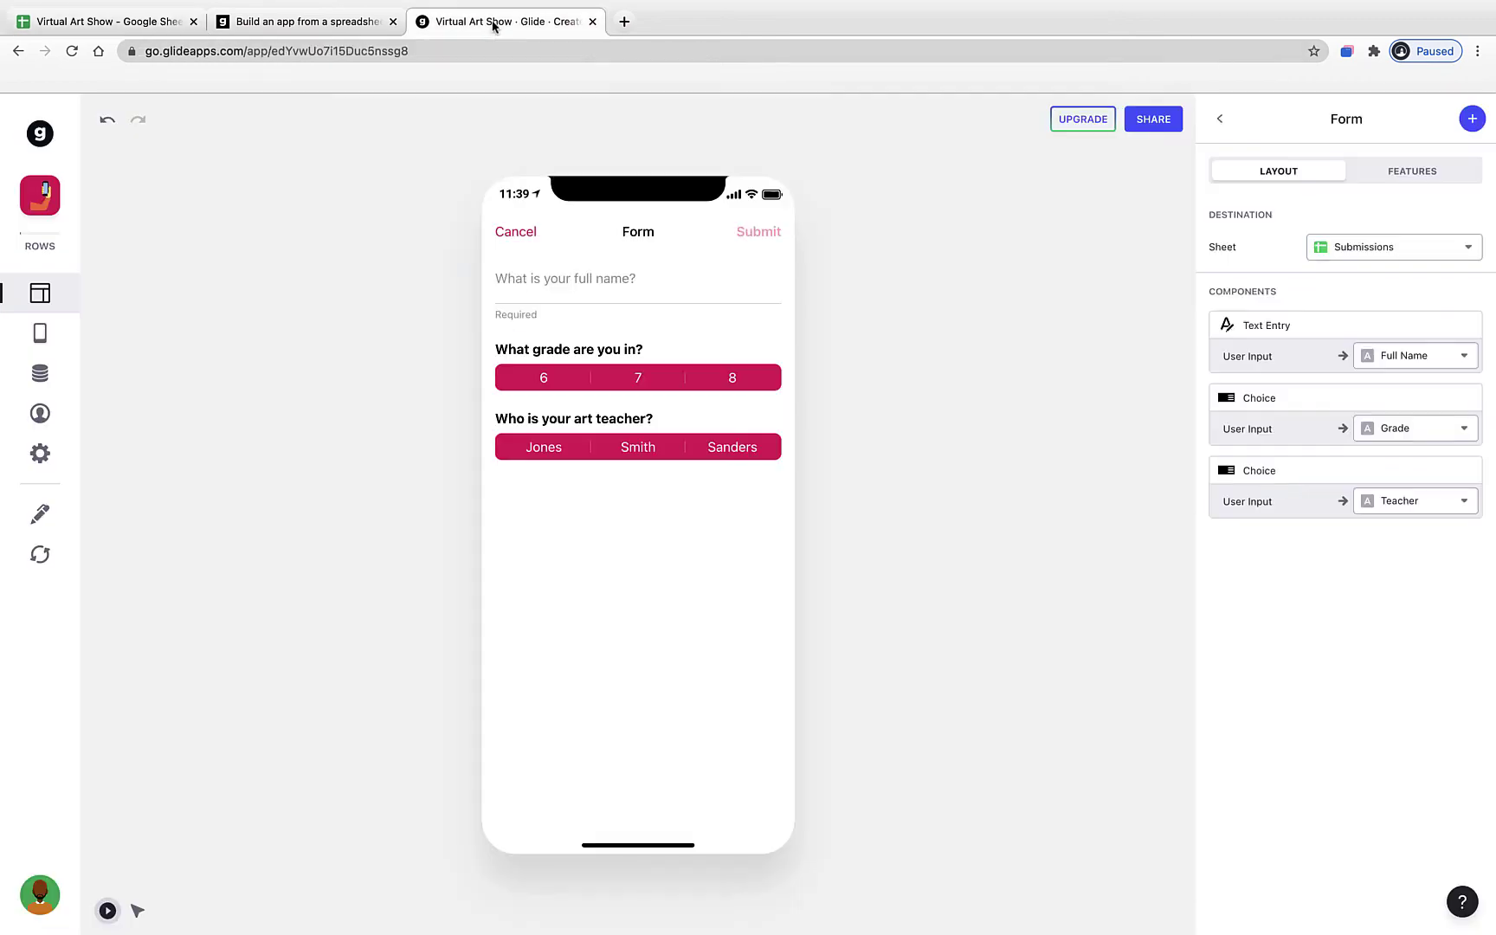
- Add a Text Entry saving to Title of Artwork, titled 'What is the title of this piece of art?'
click(1472, 119)
click(1252, 364)
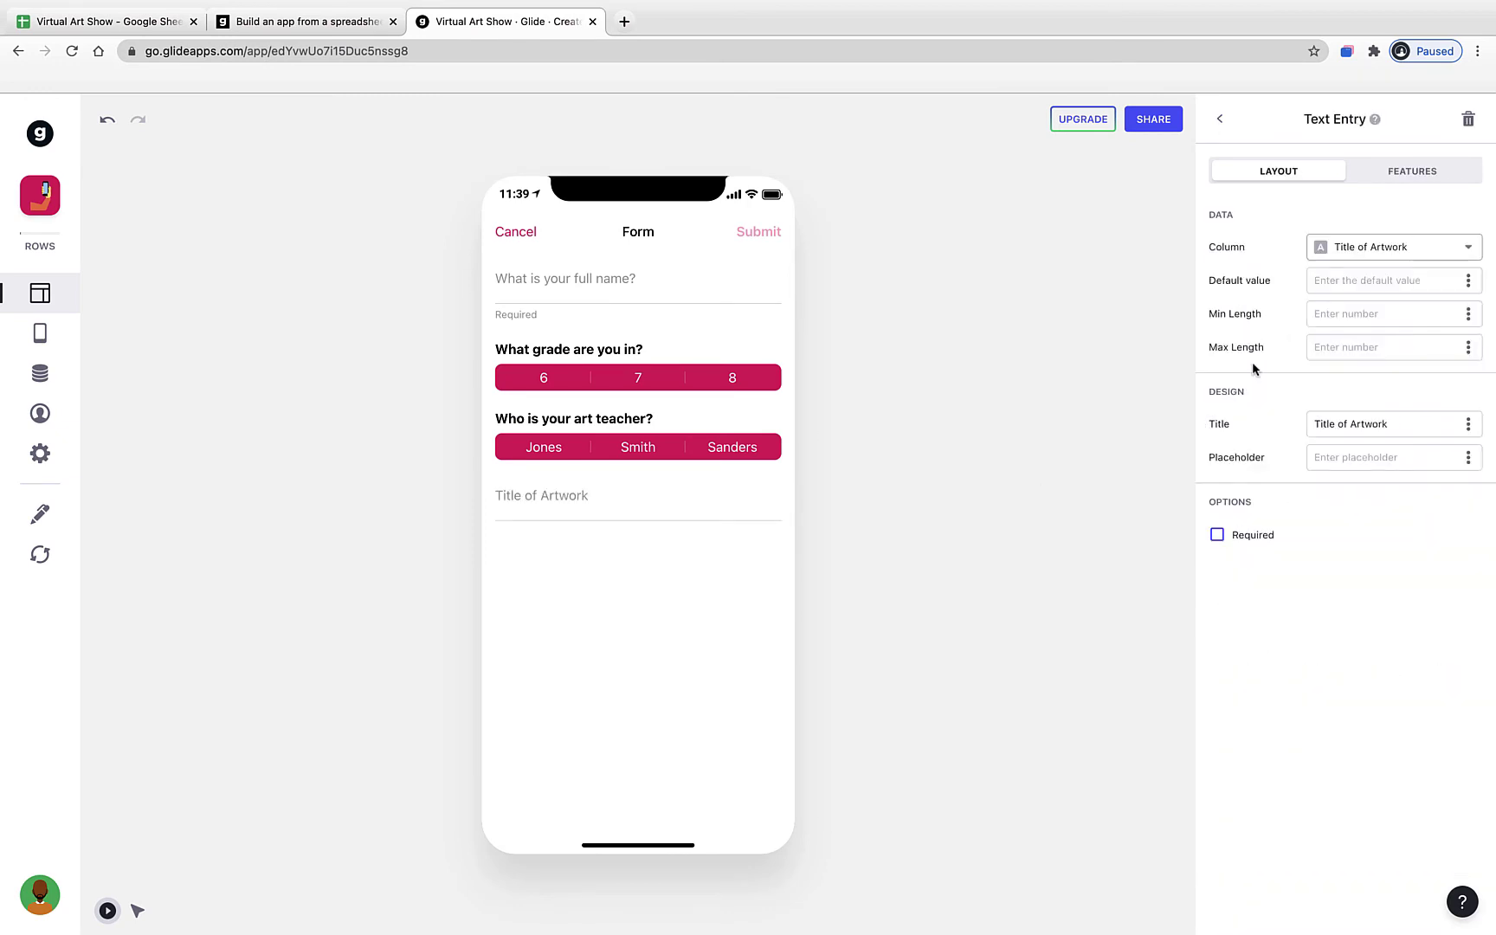
triple_click(1357, 424)
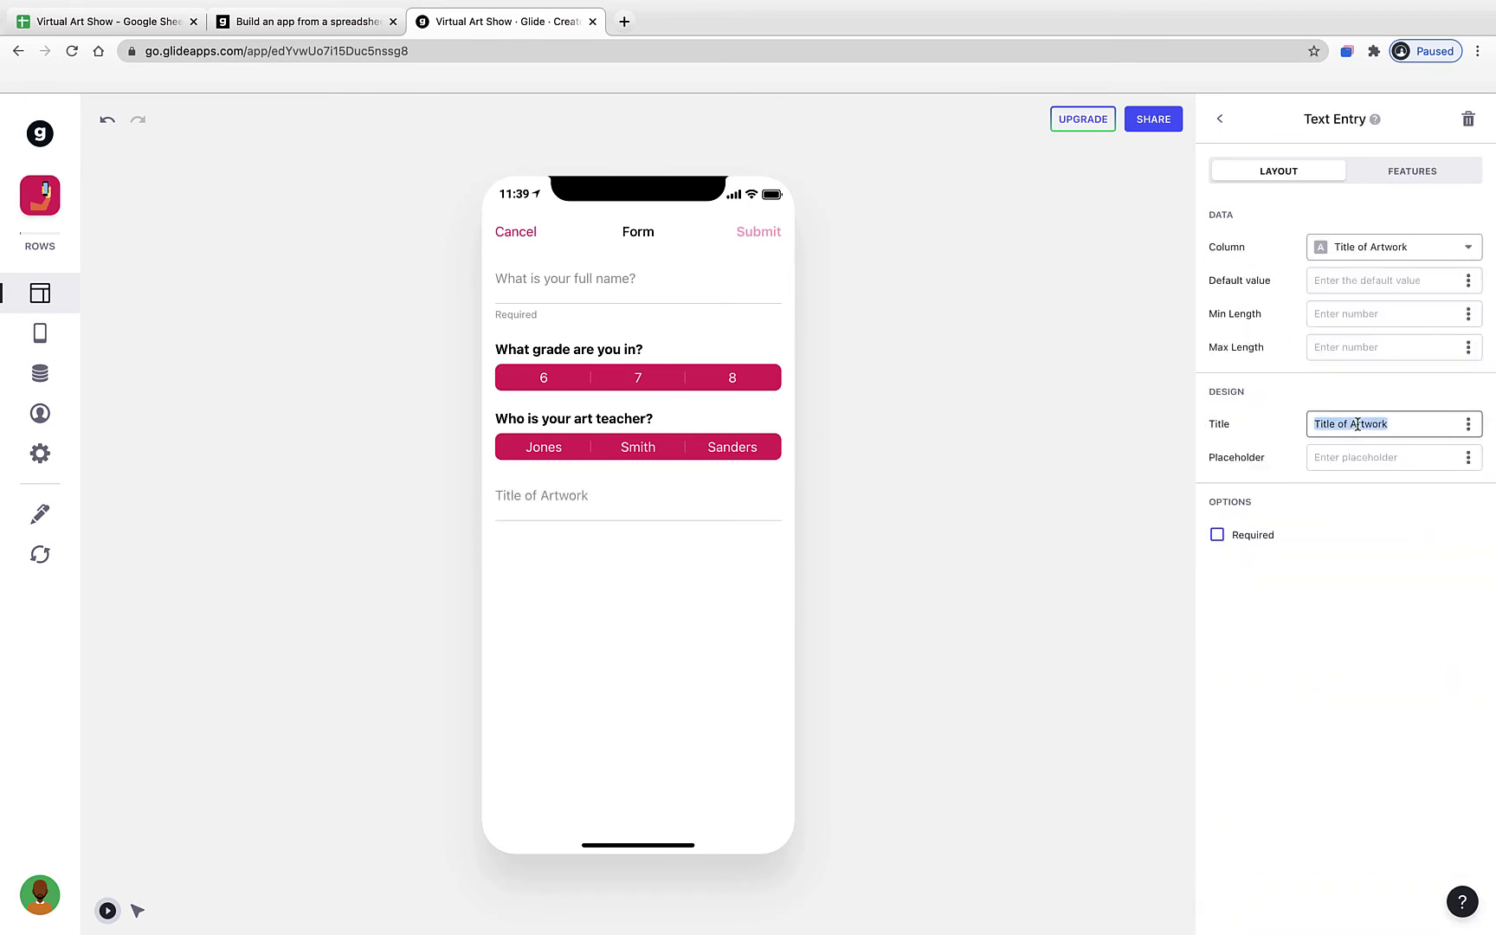
click(1353, 250)
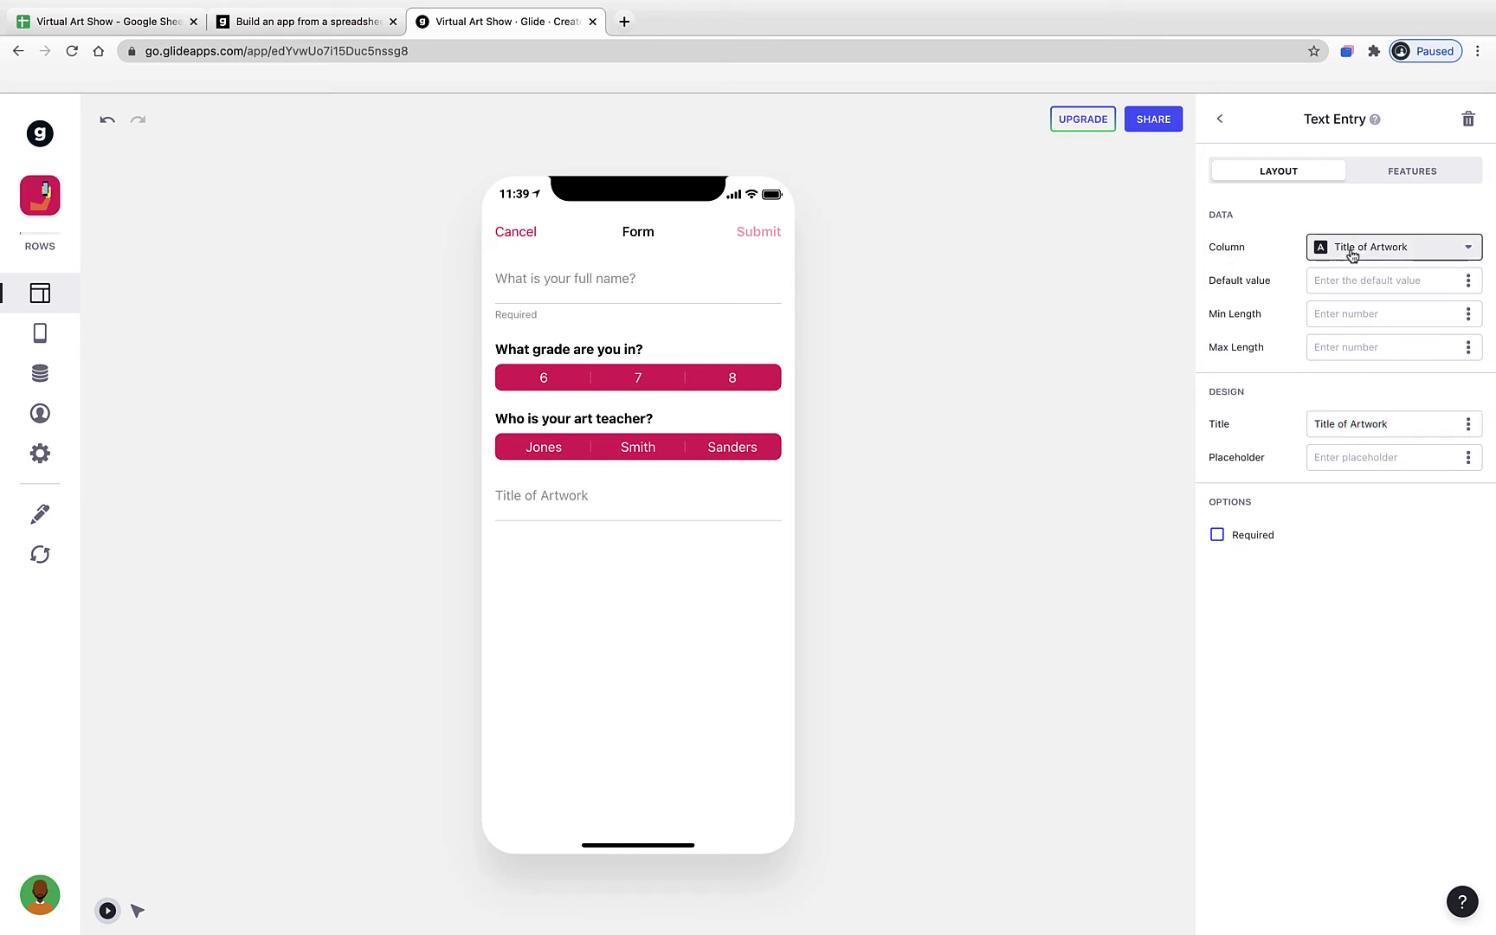
click(1369, 385)
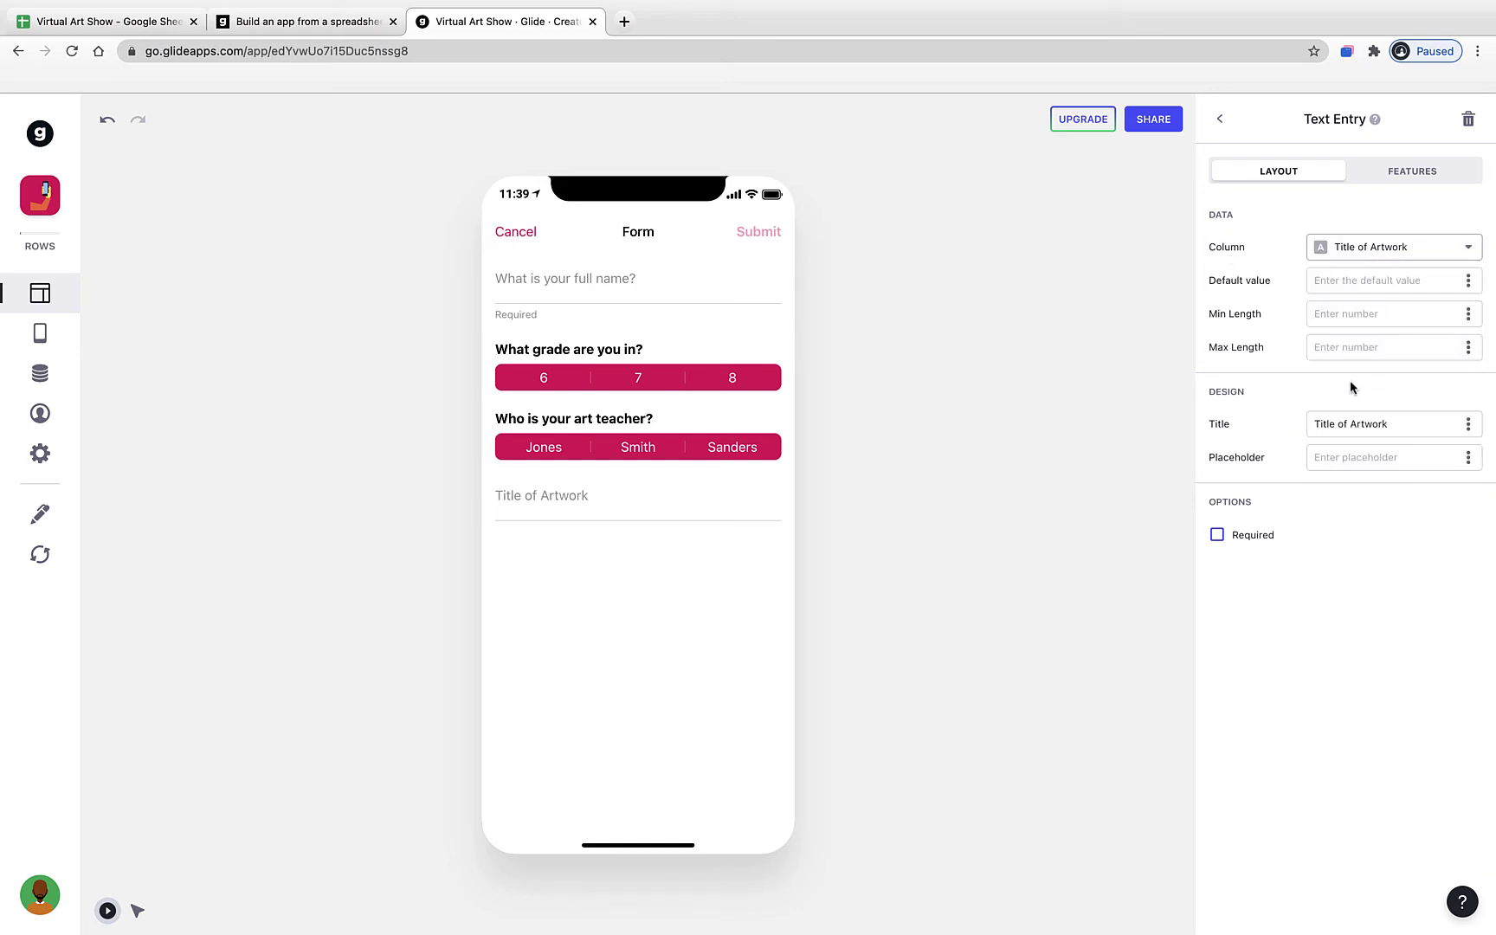
triple_click(1332, 426)
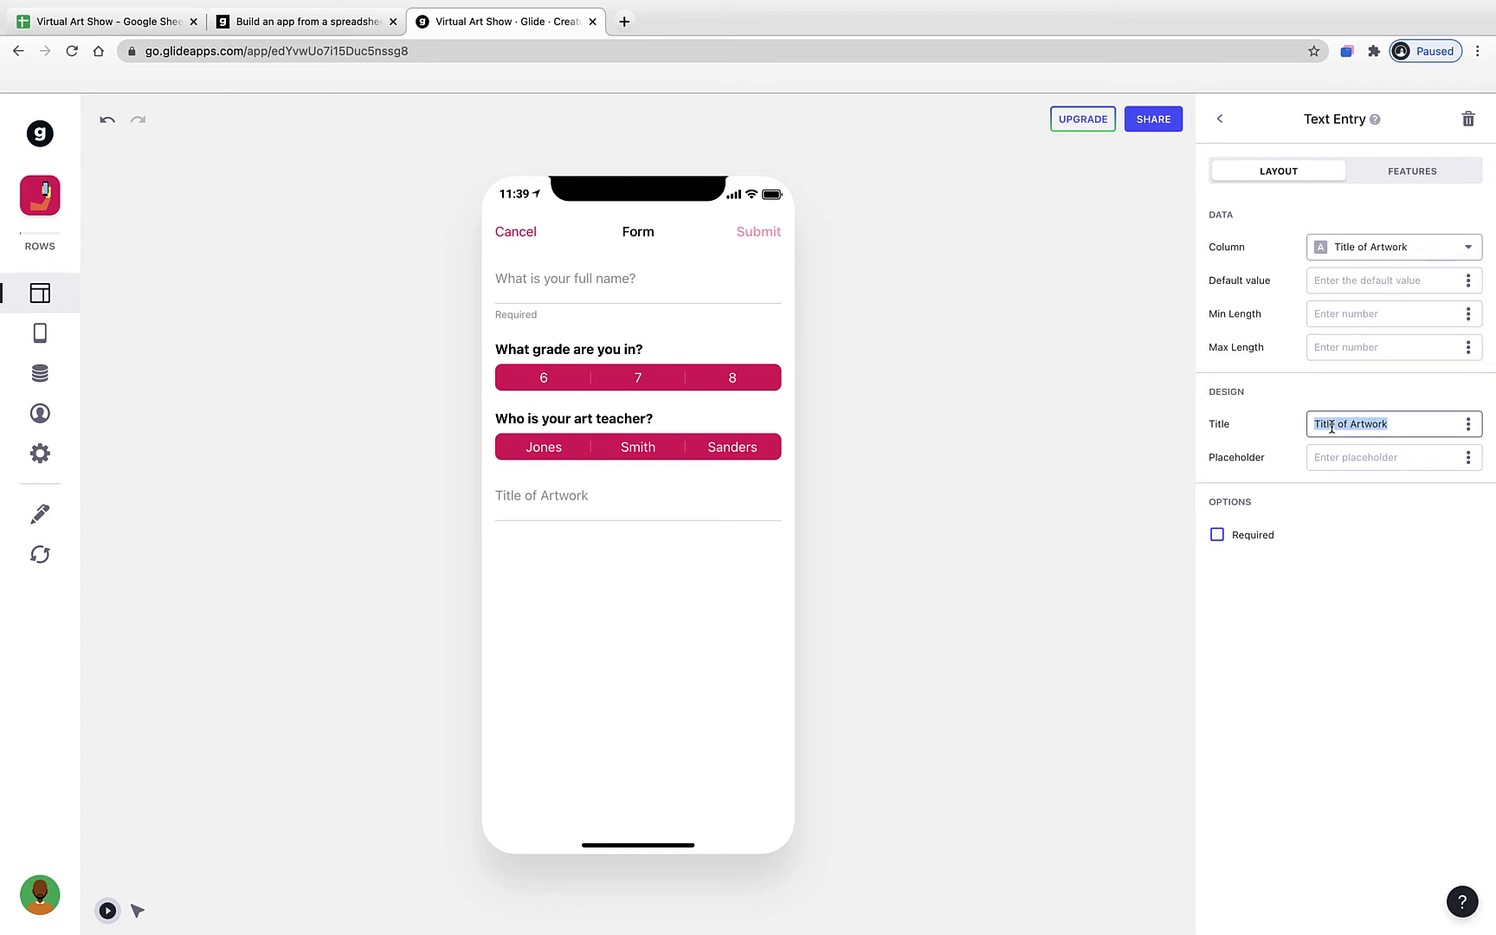
text(What is the title of this piece of art?)
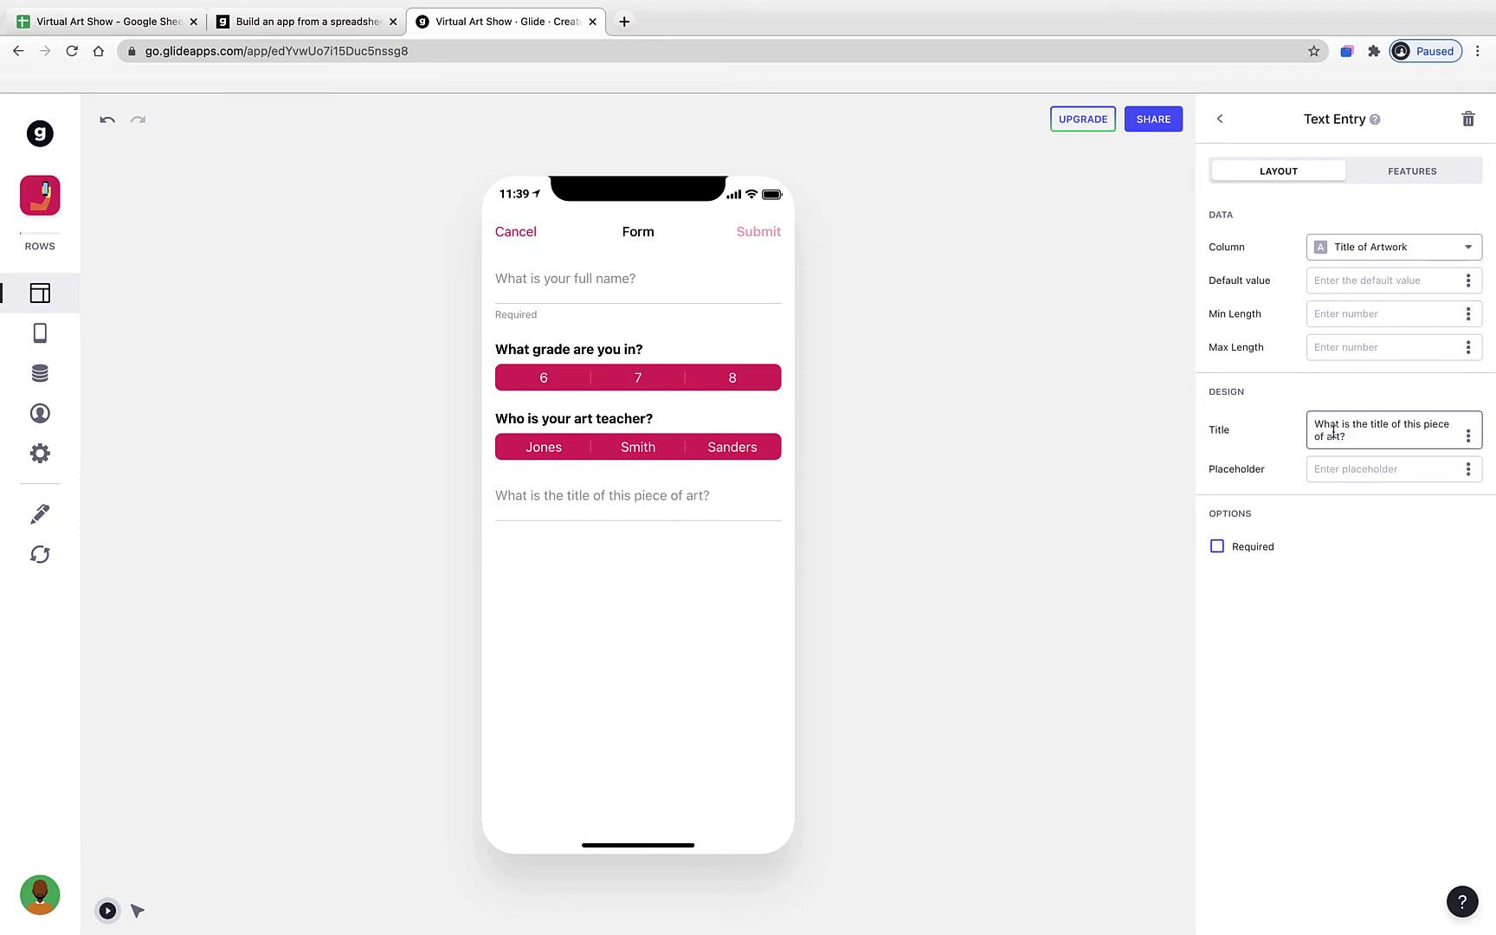
click(1380, 567)
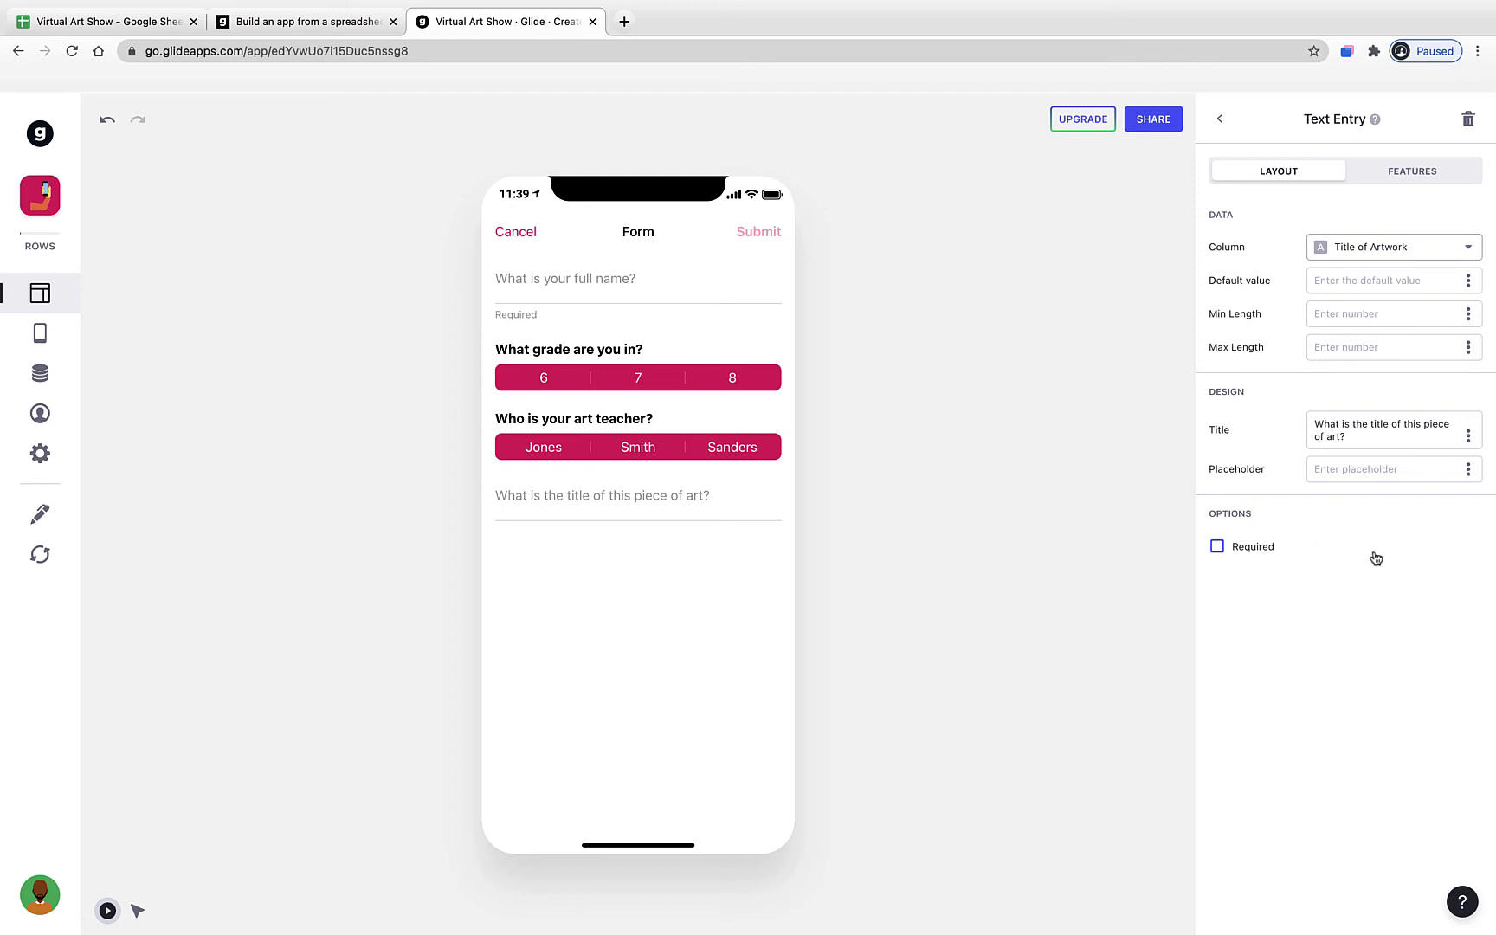
click(1229, 126)
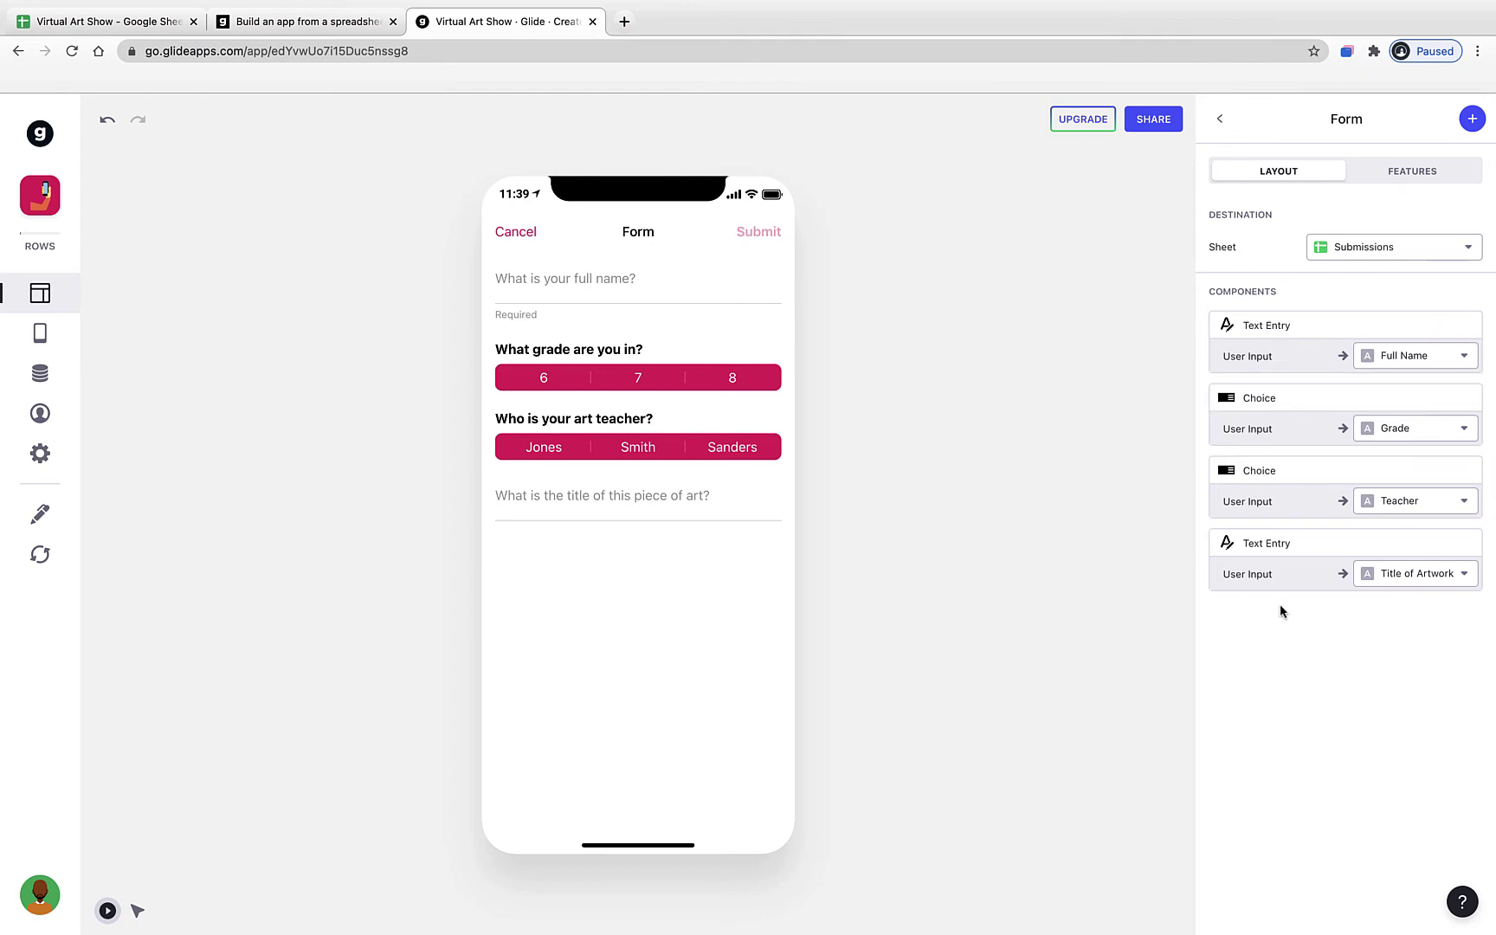
- Set the fifth text field to save its answers to the Description column
click(1473, 122)
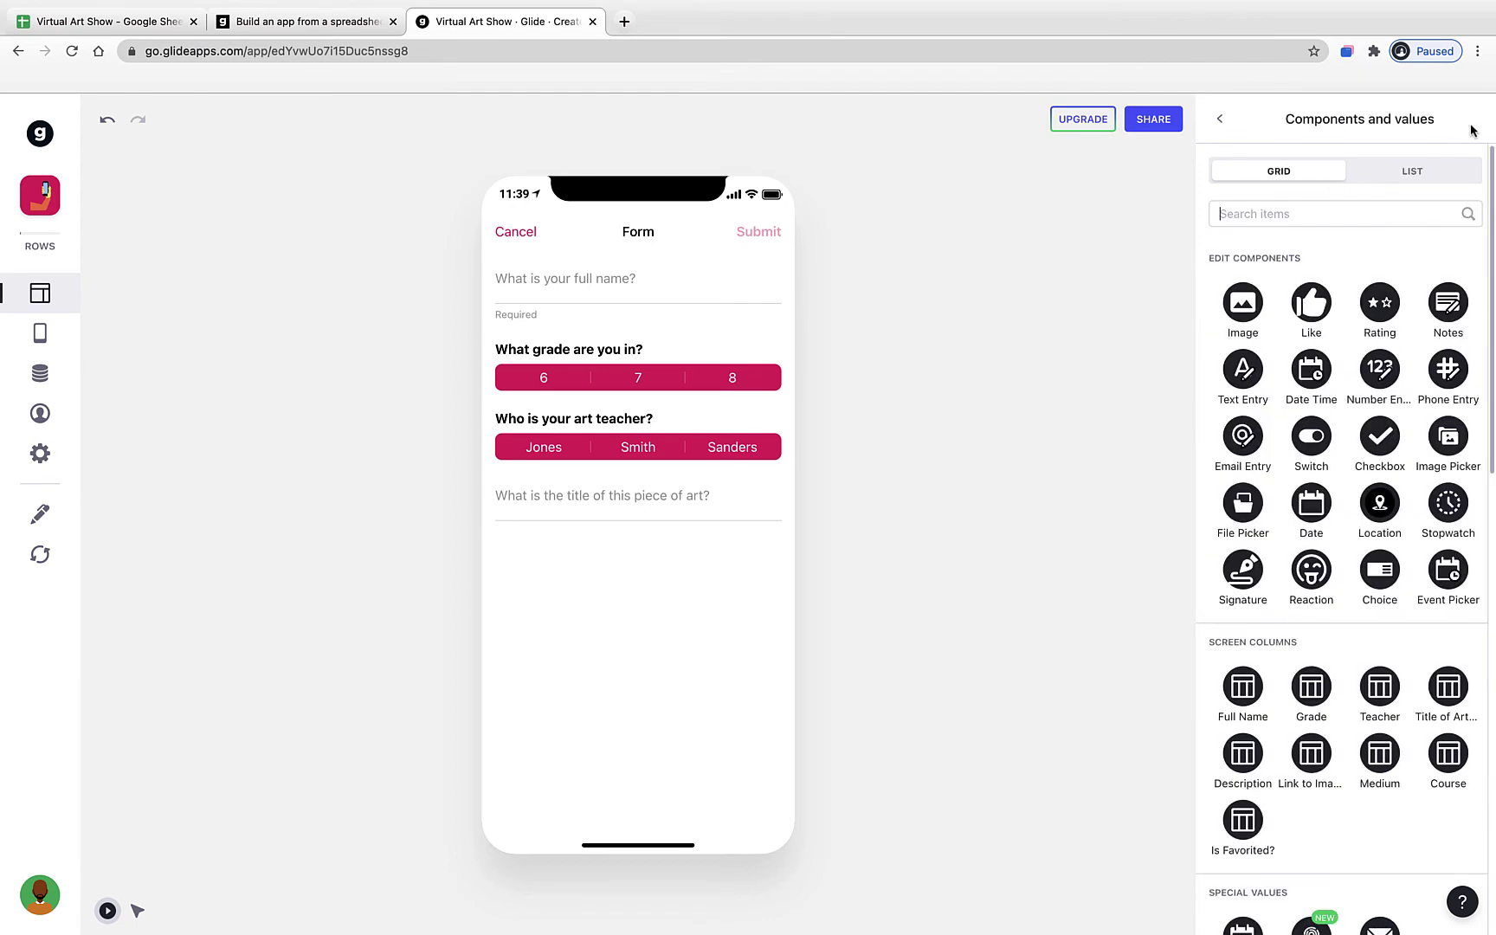
click(1226, 120)
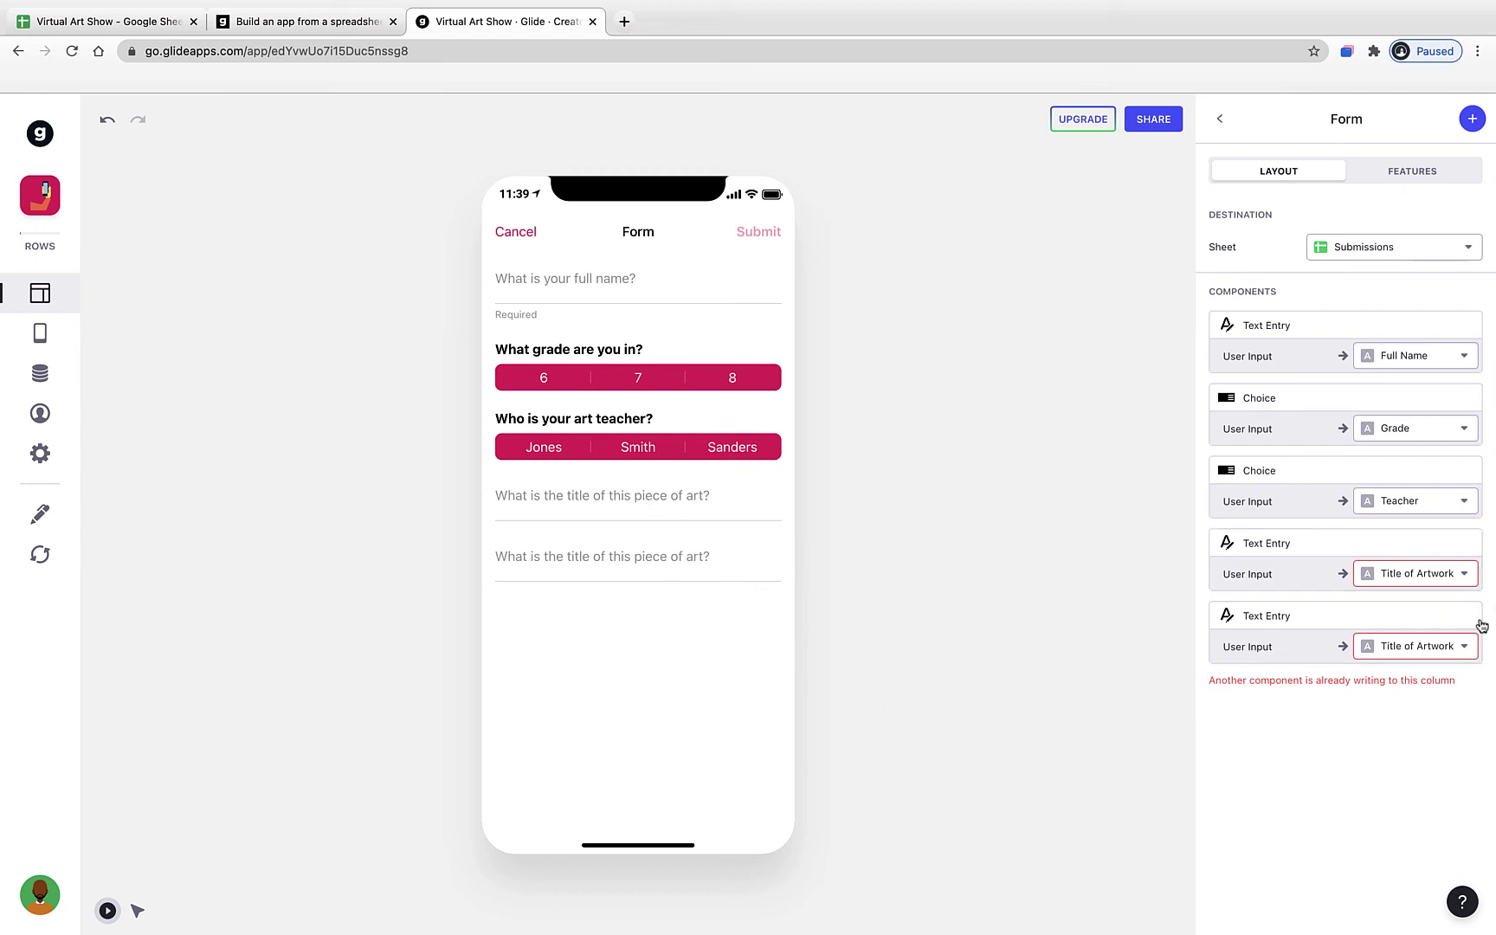
click(1268, 618)
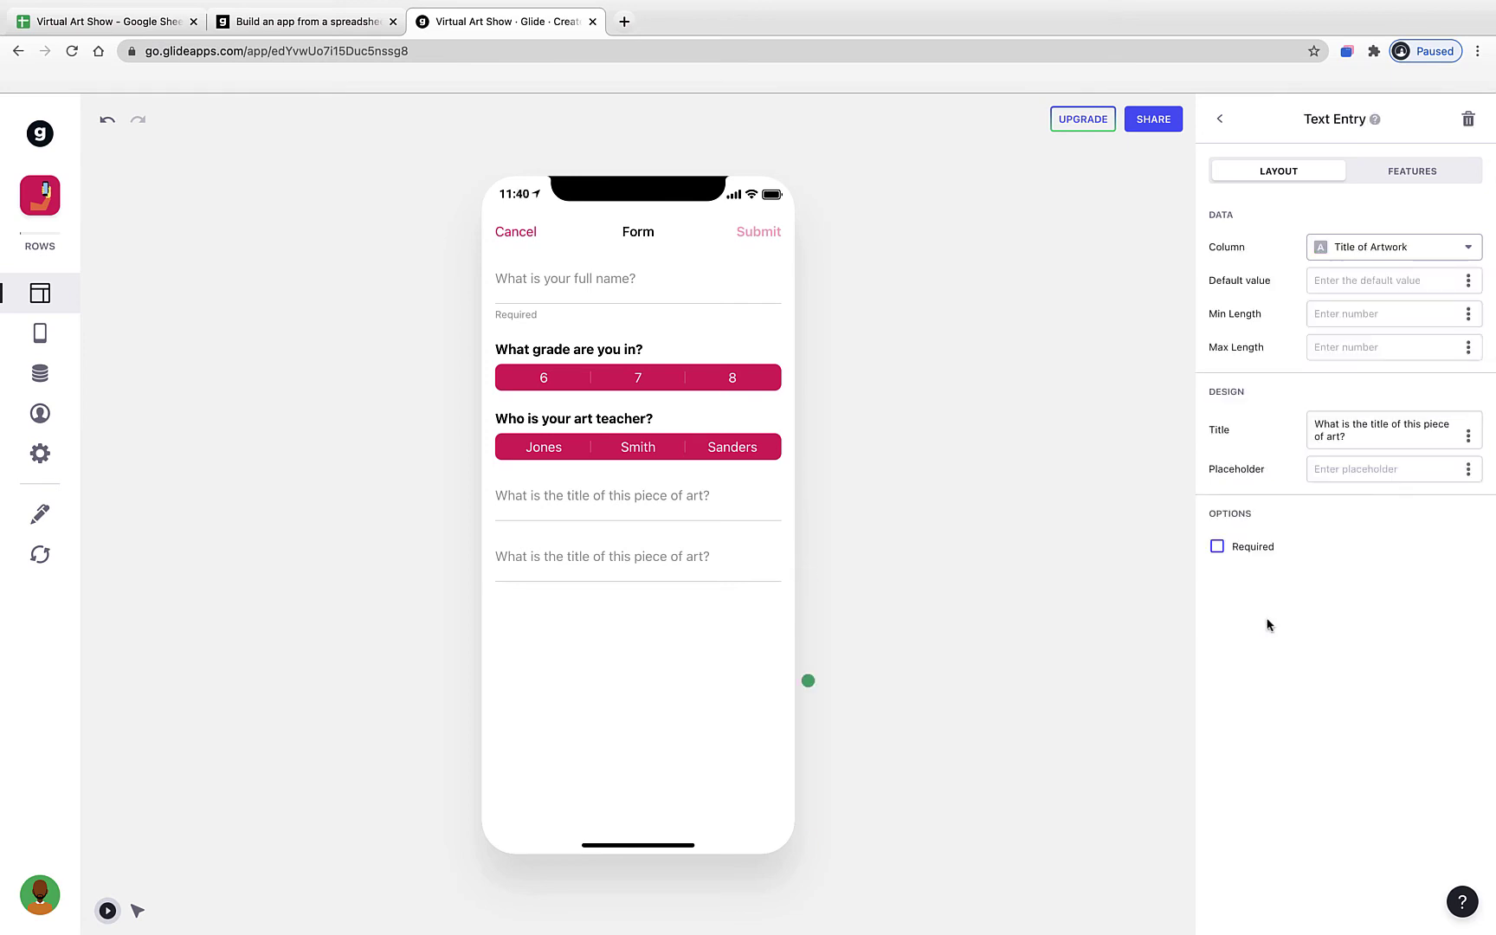
click(1396, 247)
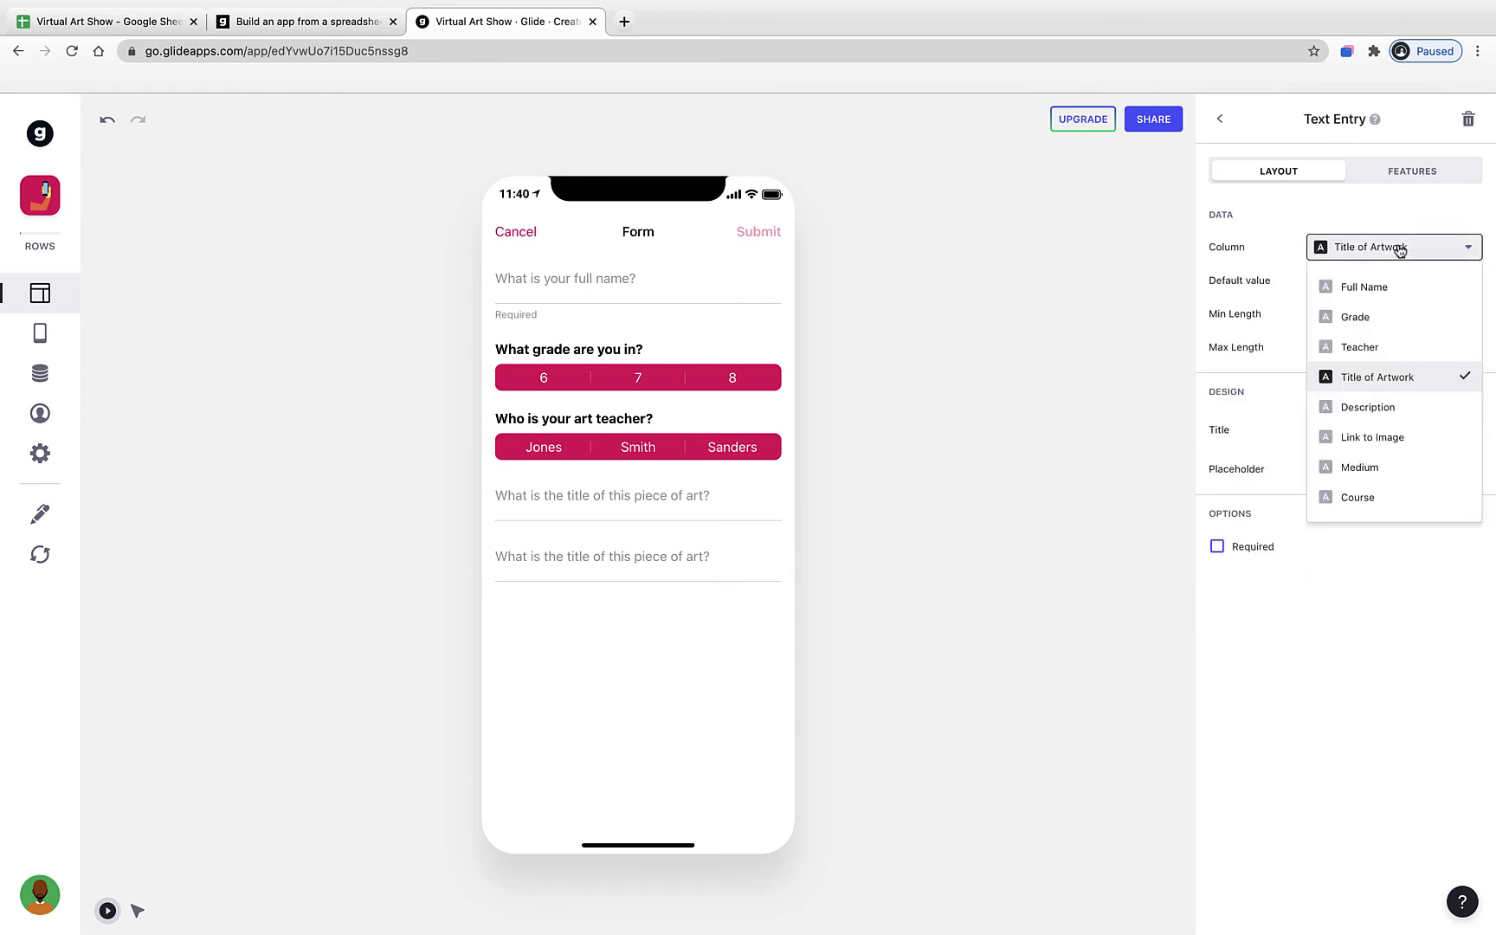
click(1368, 407)
- Retitle it 'Describe this piece of artwork.' and test the title and description questions in the preview
click(1372, 435)
key(super+a)
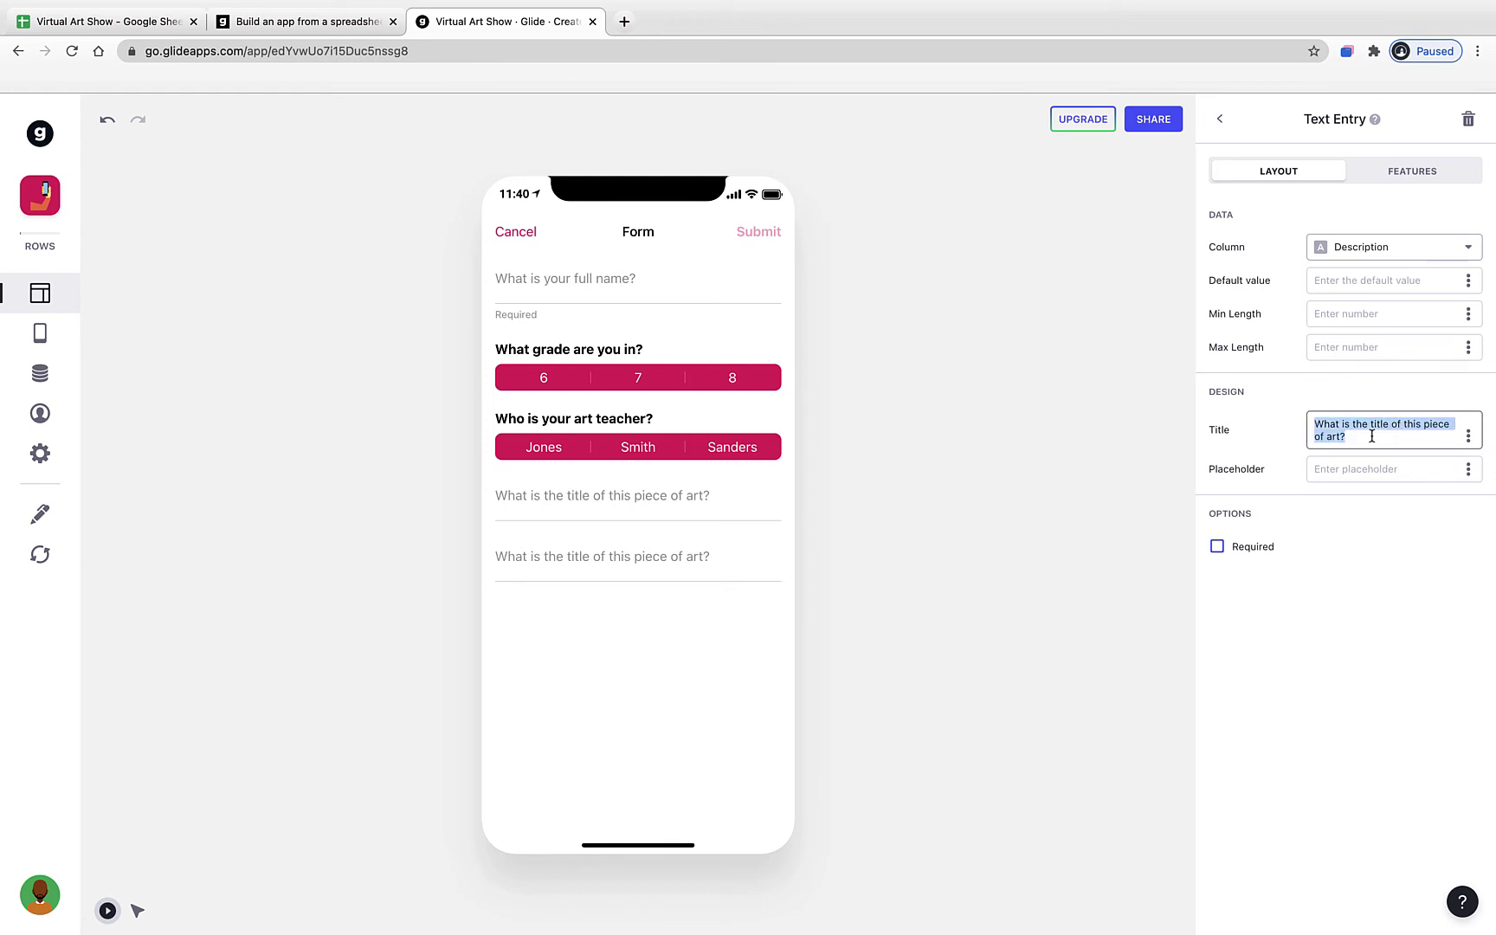
text(Describe th)
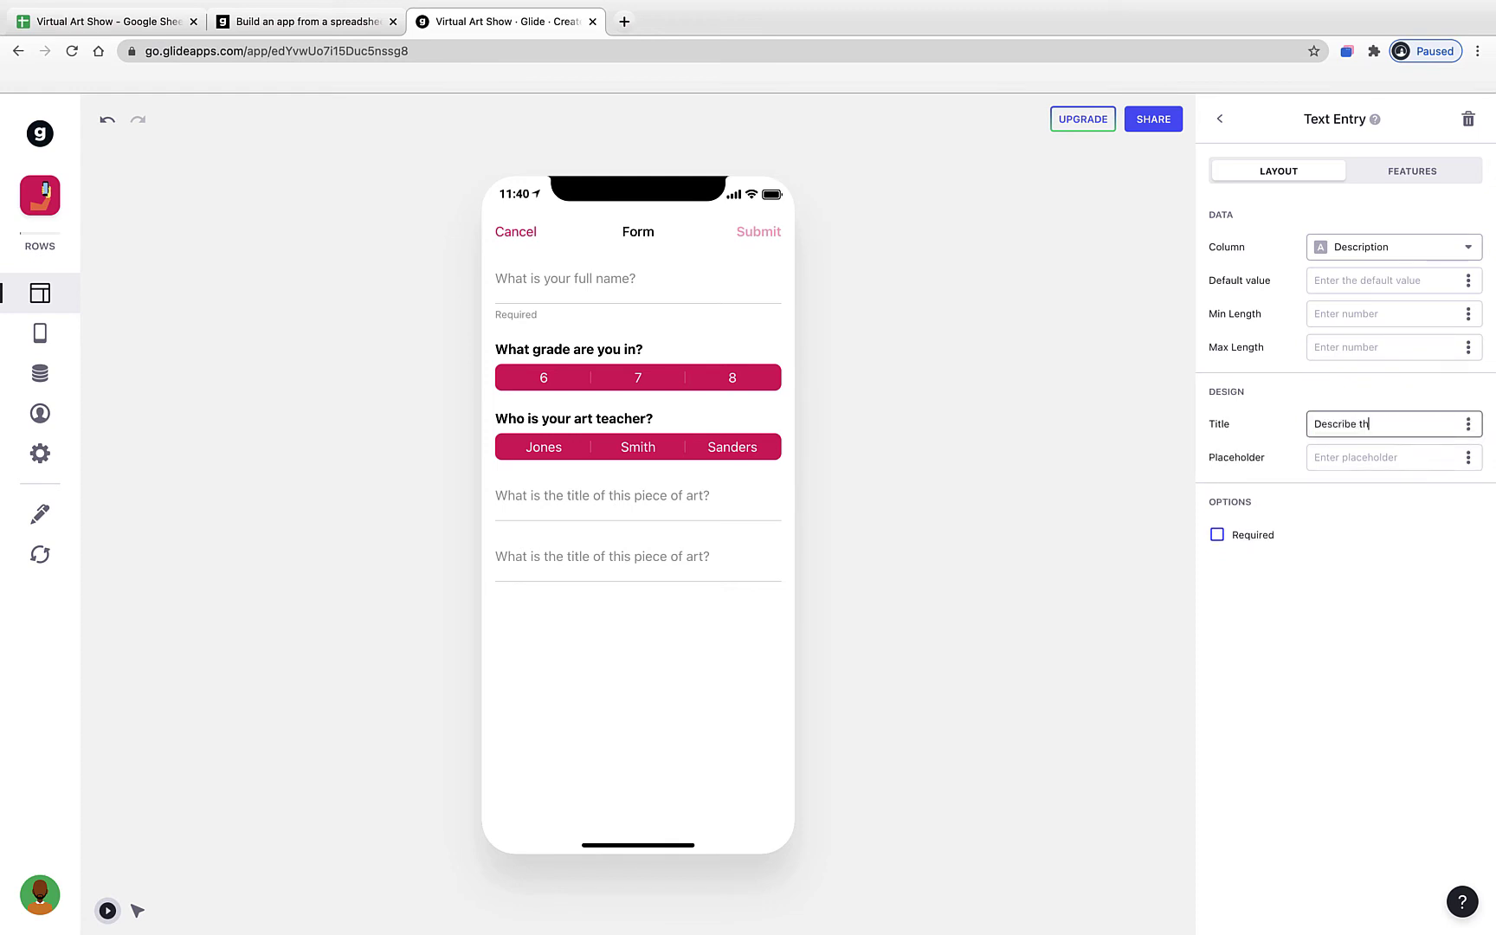
text(is piece of artwork.)
key(Return)
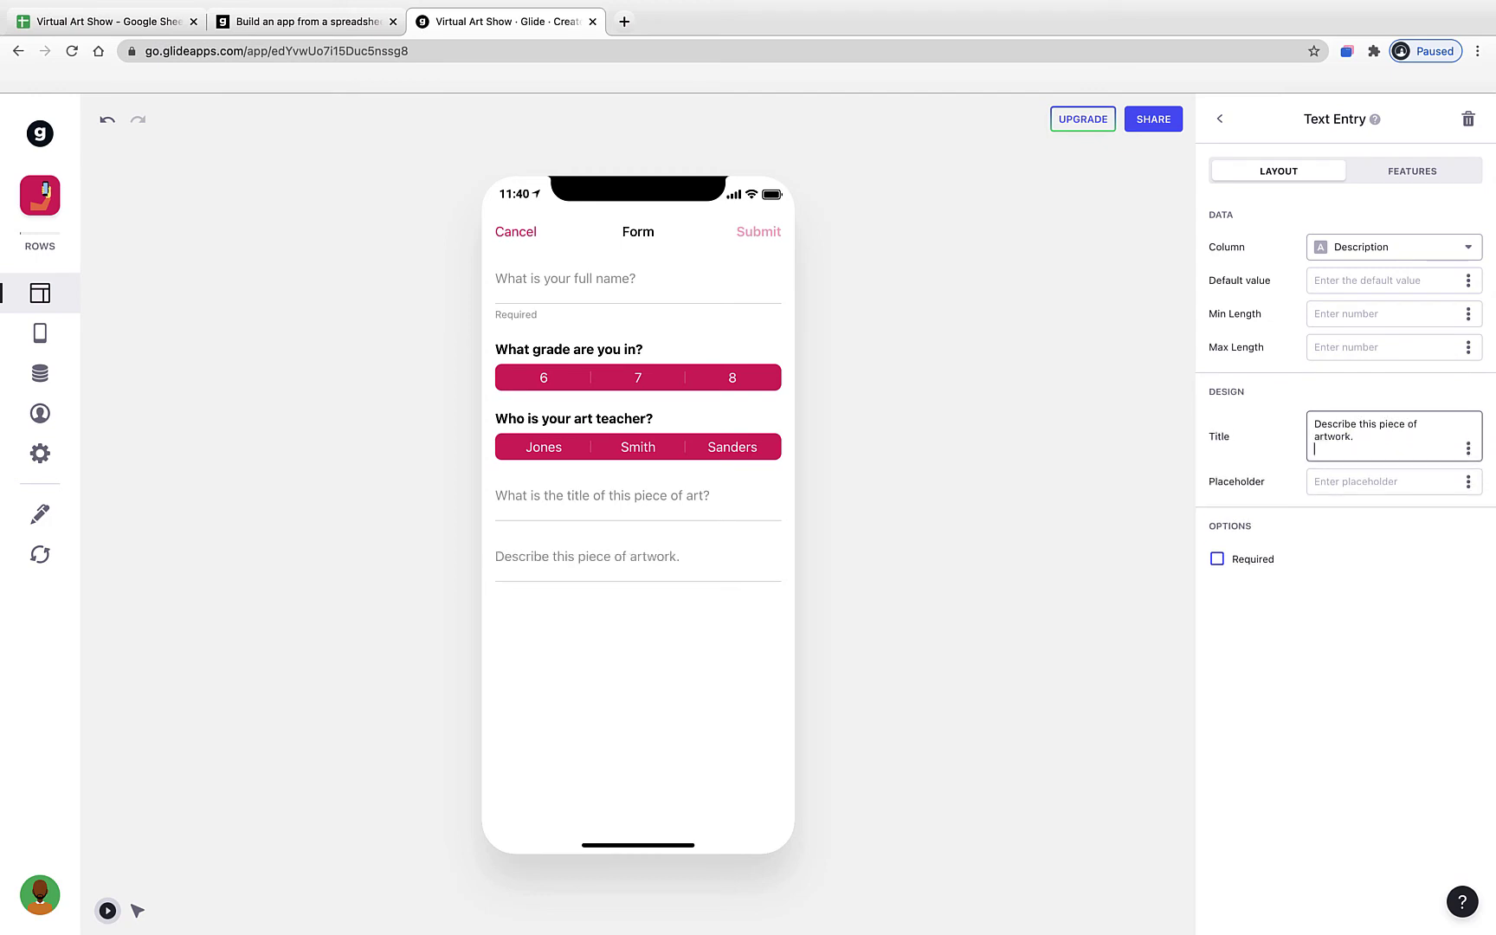
key(BackSpace)
click(1430, 686)
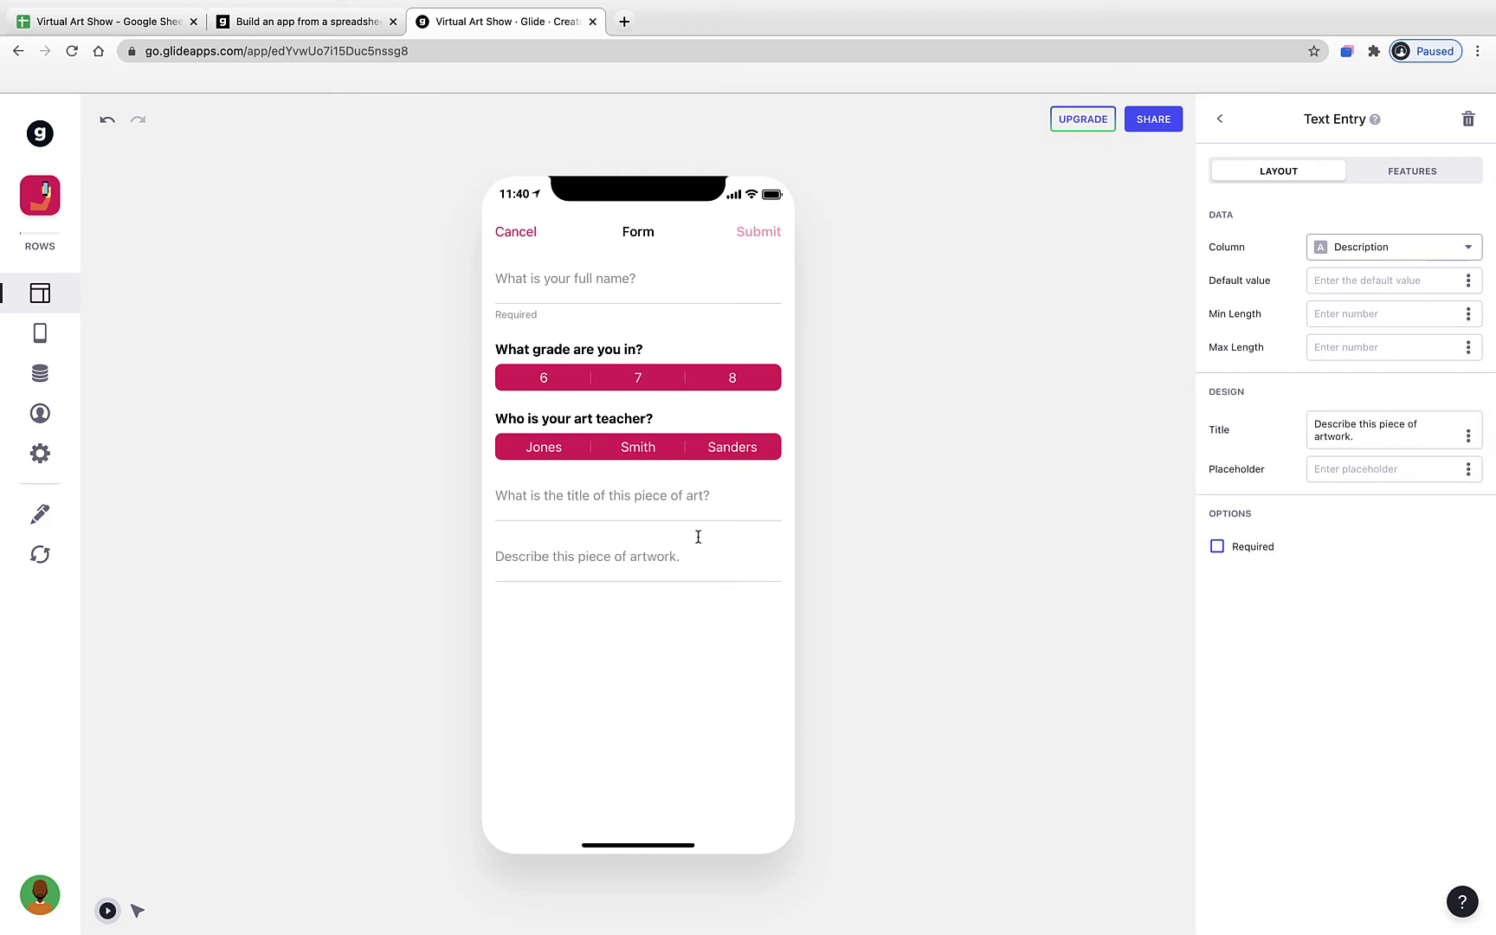
click(703, 500)
click(619, 572)
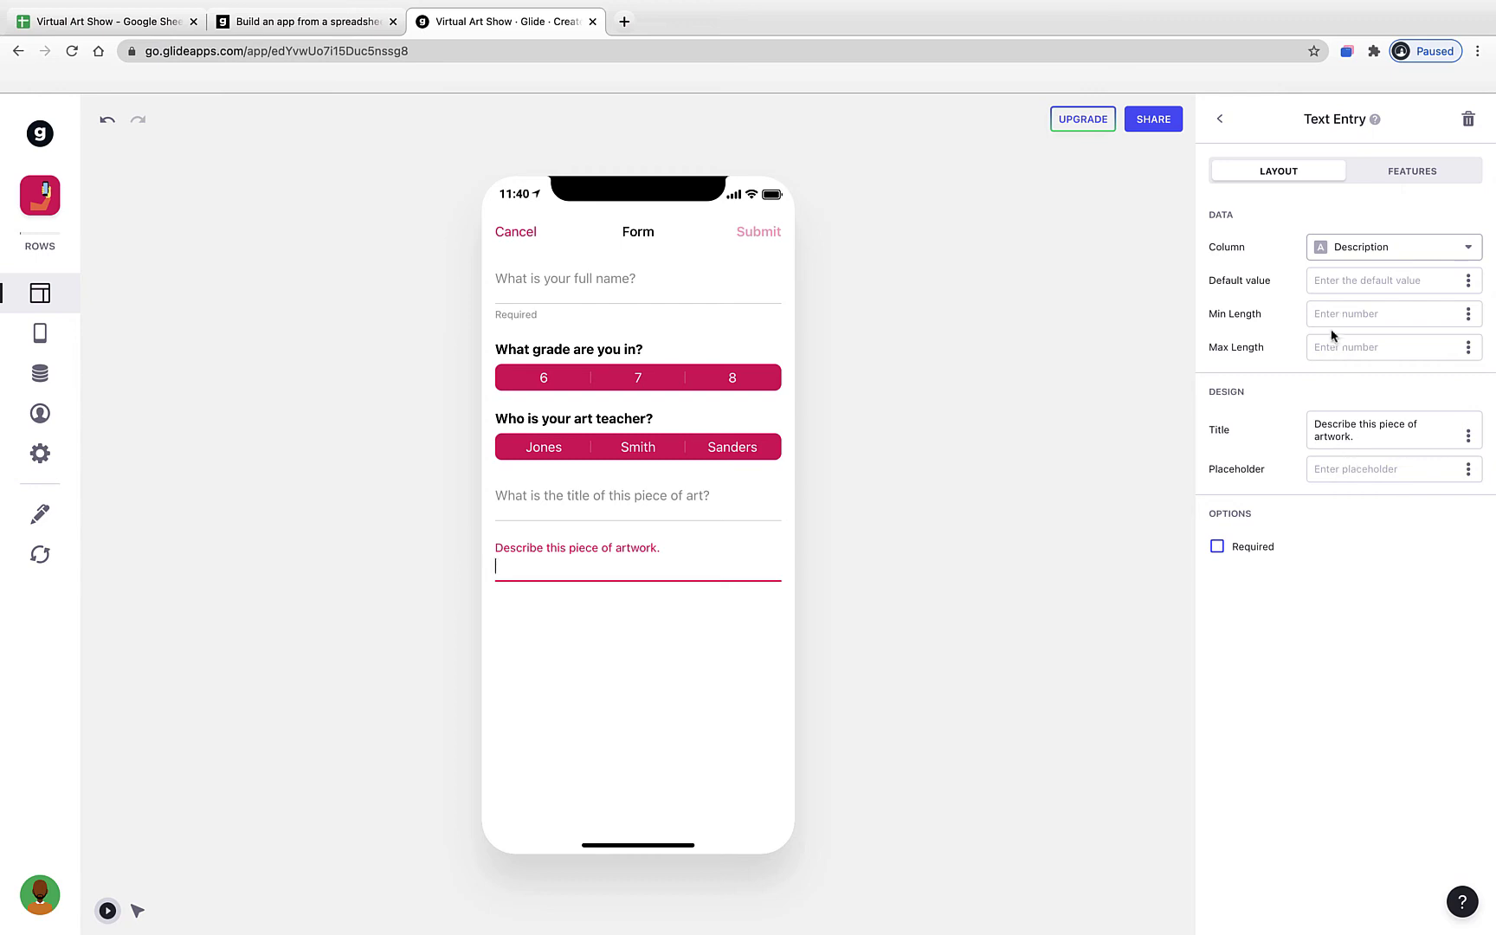
click(1221, 120)
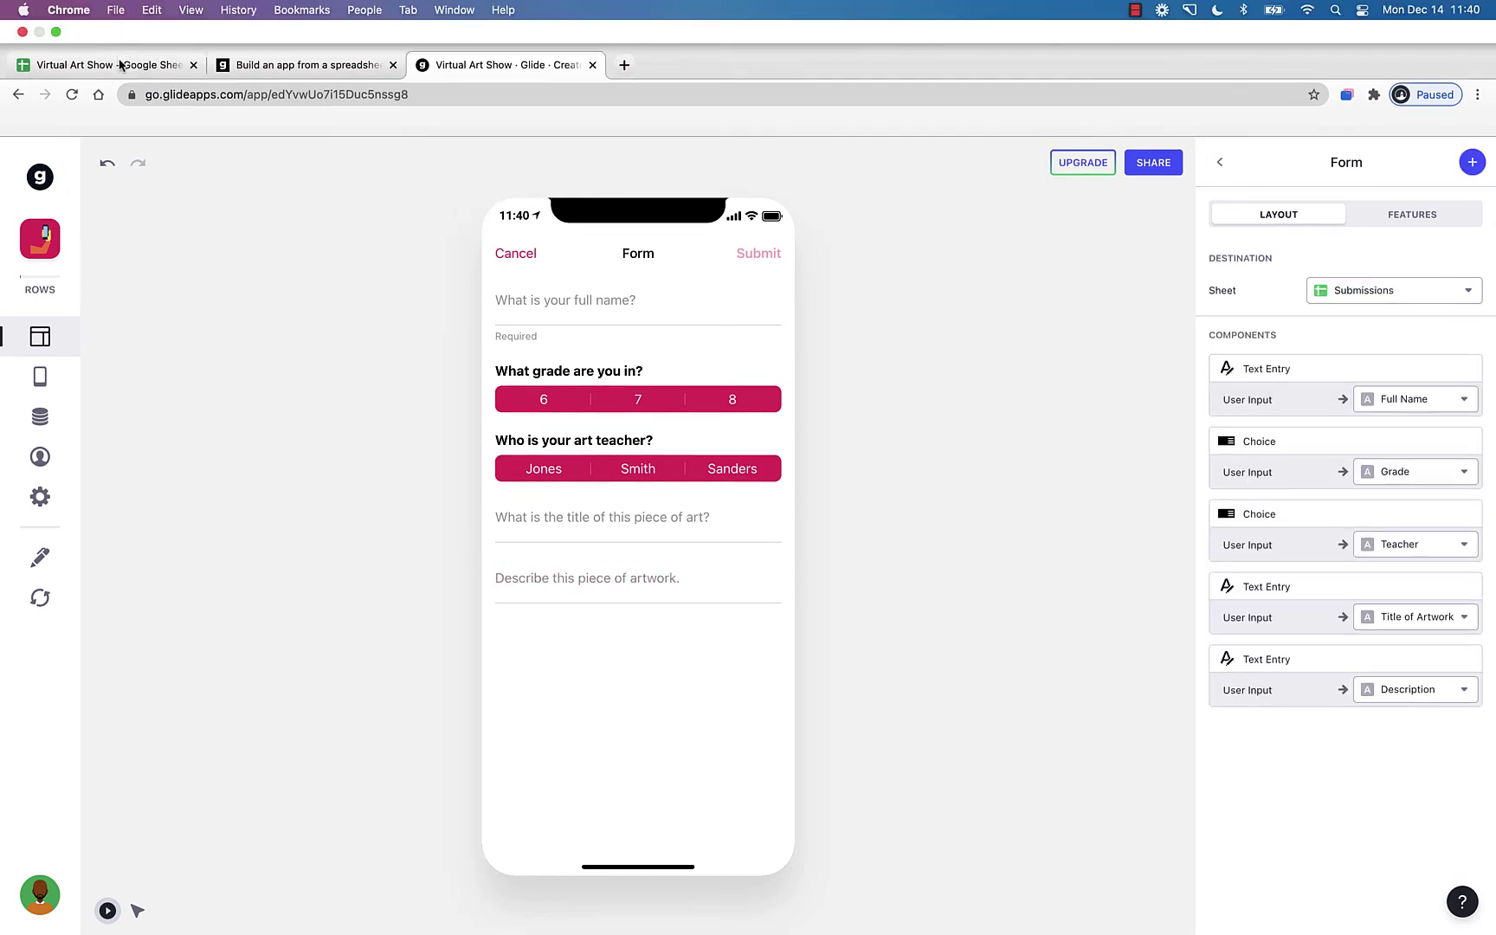
- Check the Link to Image column in the Virtual Art Show spreadsheet
click(119, 66)
click(770, 211)
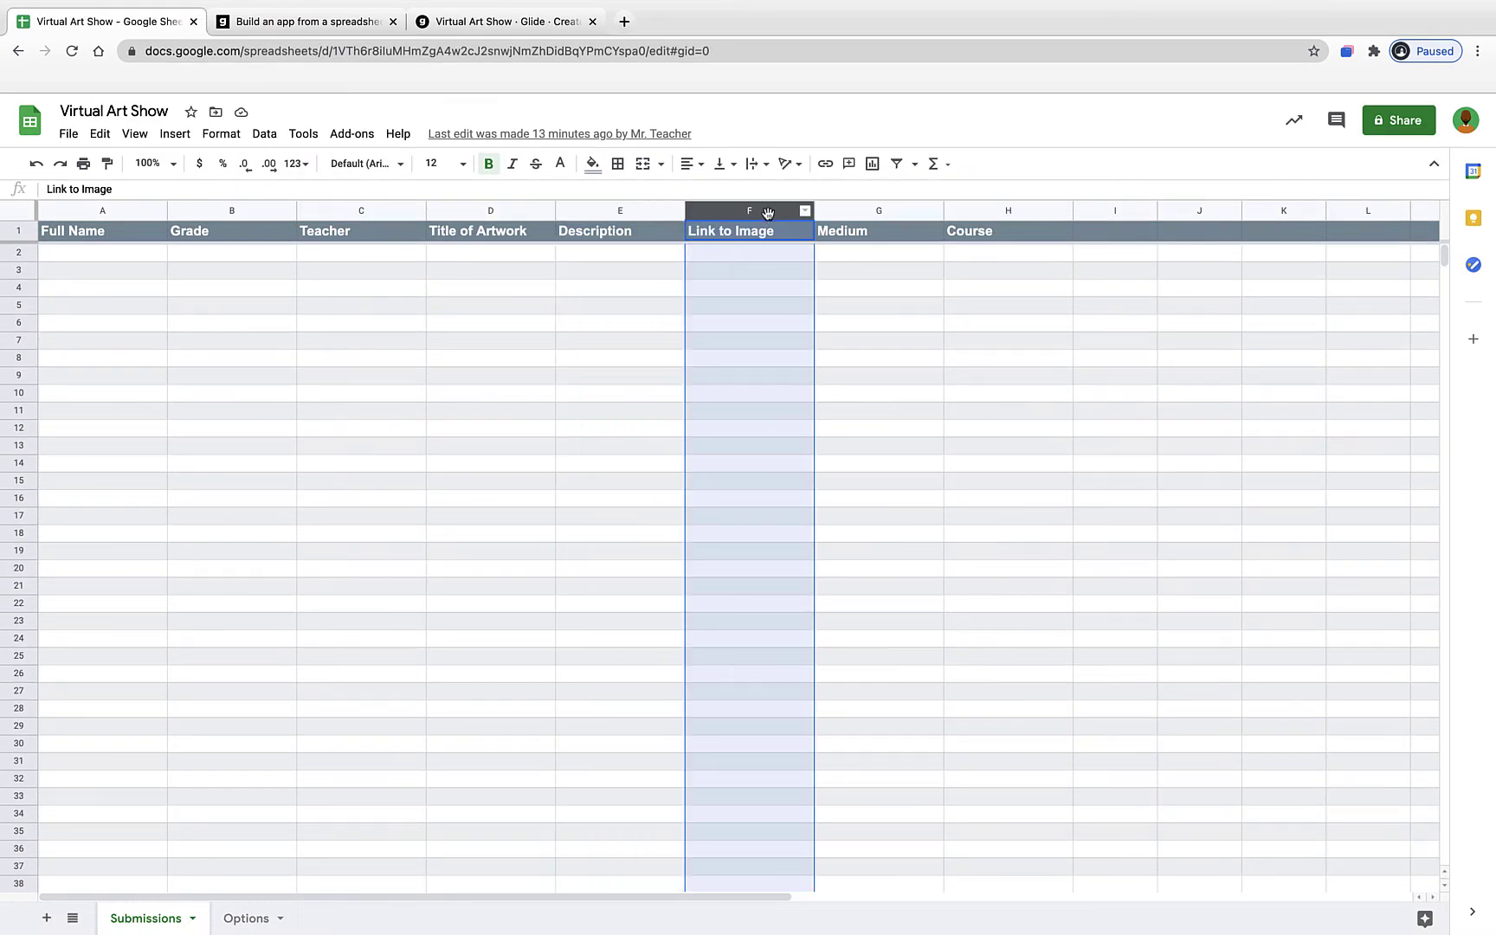
click(517, 21)
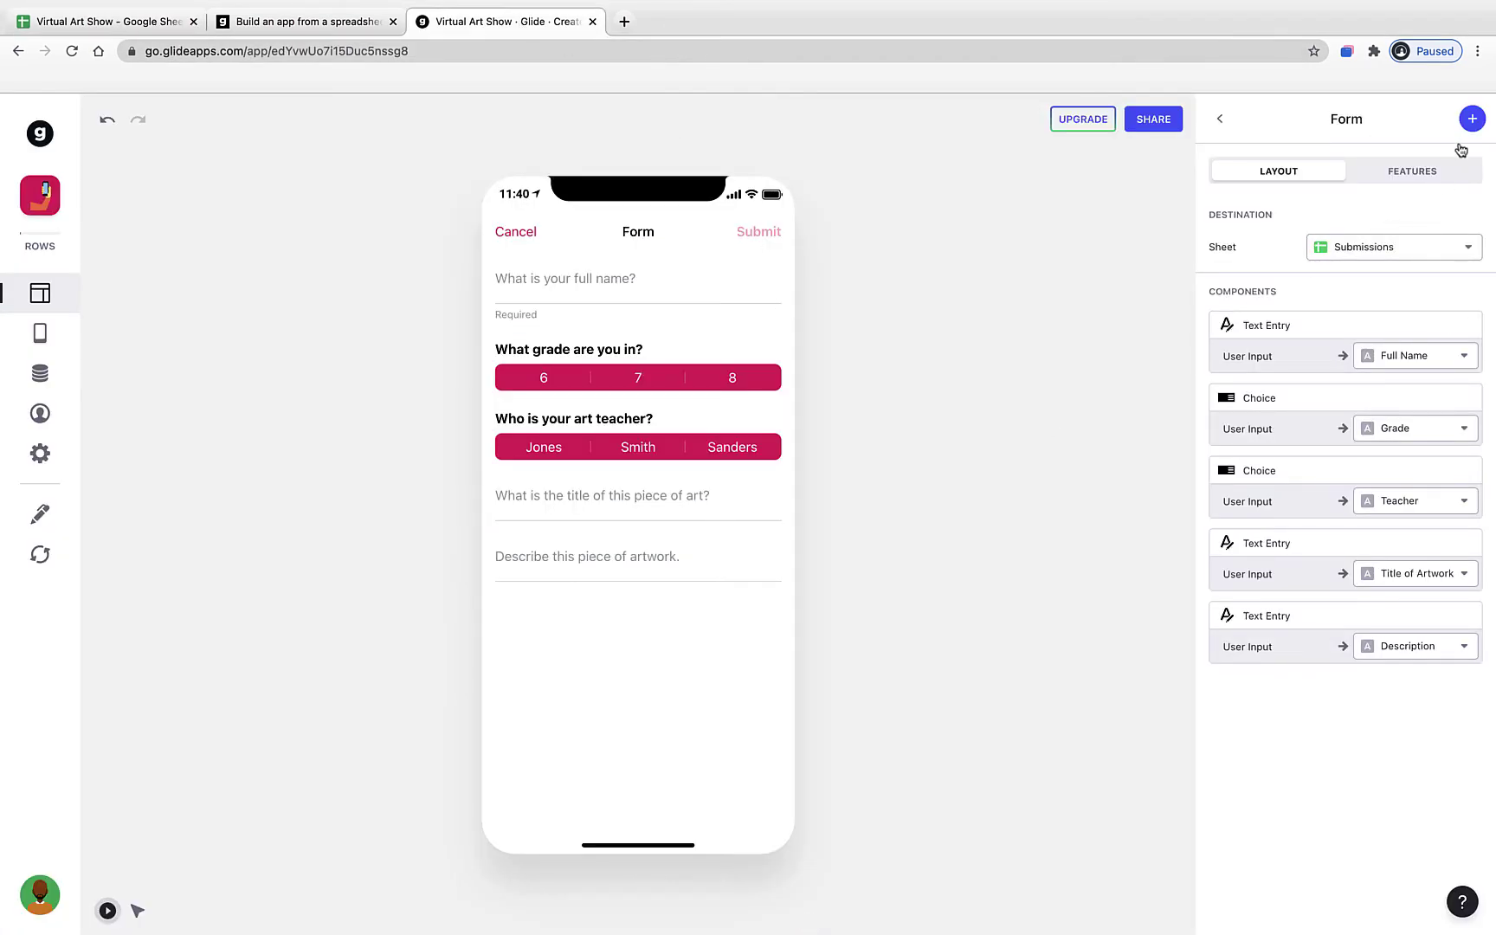
- Add an Image Picker field to the form that saves uploads into the Link to Image column
click(1471, 120)
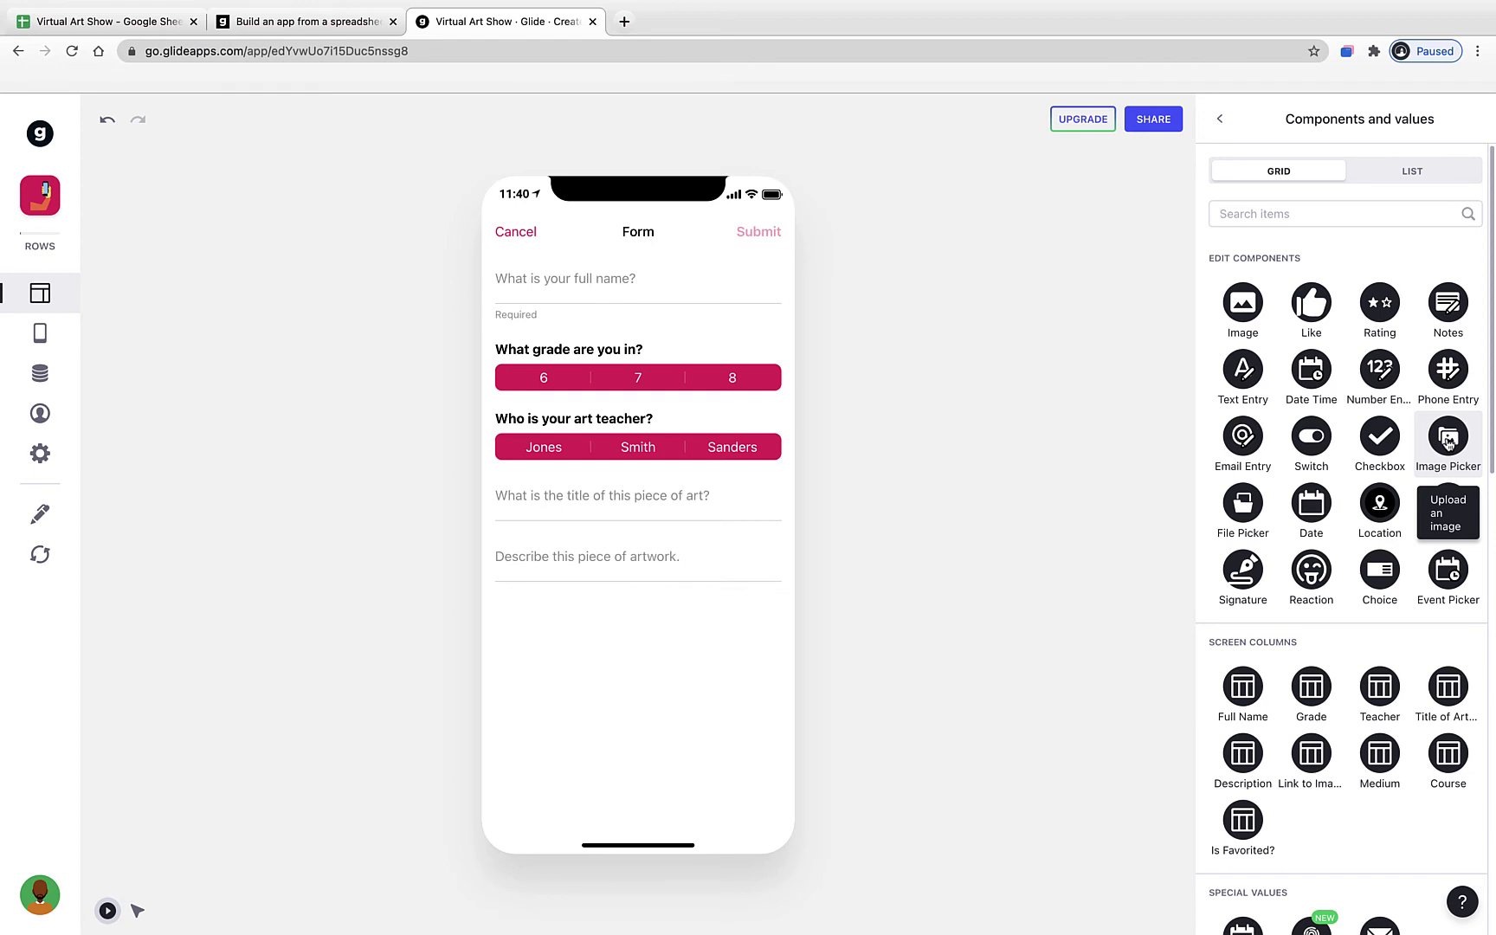
click(1448, 440)
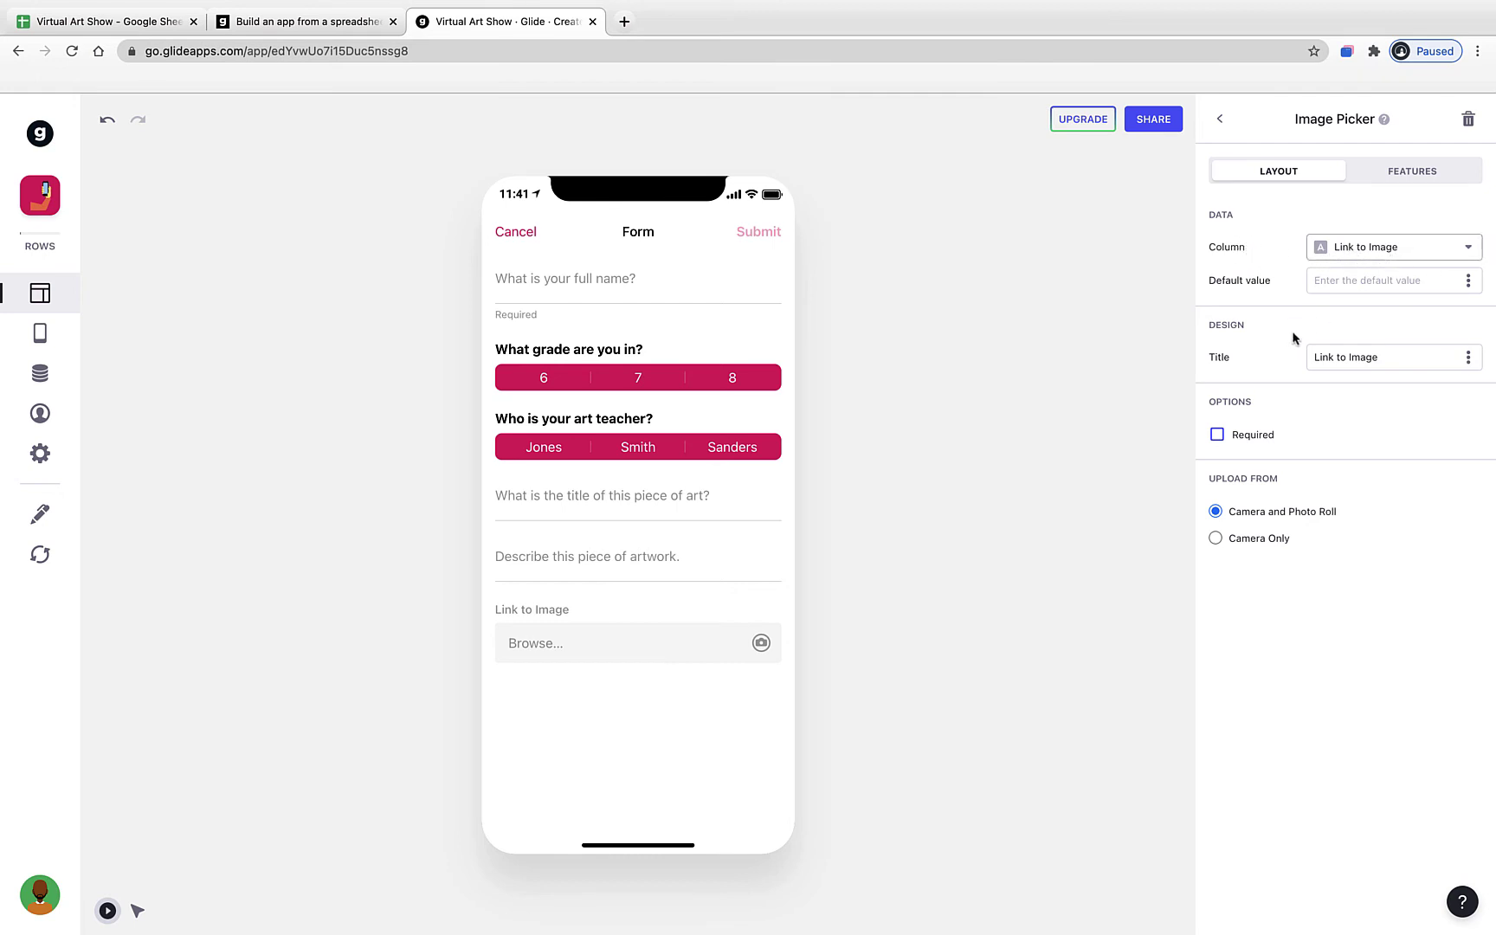
- Replace the Image Picker title 'Link to Image' with 'Upload the image of your artwork here.'
double_click(1370, 360)
triple_click(1370, 360)
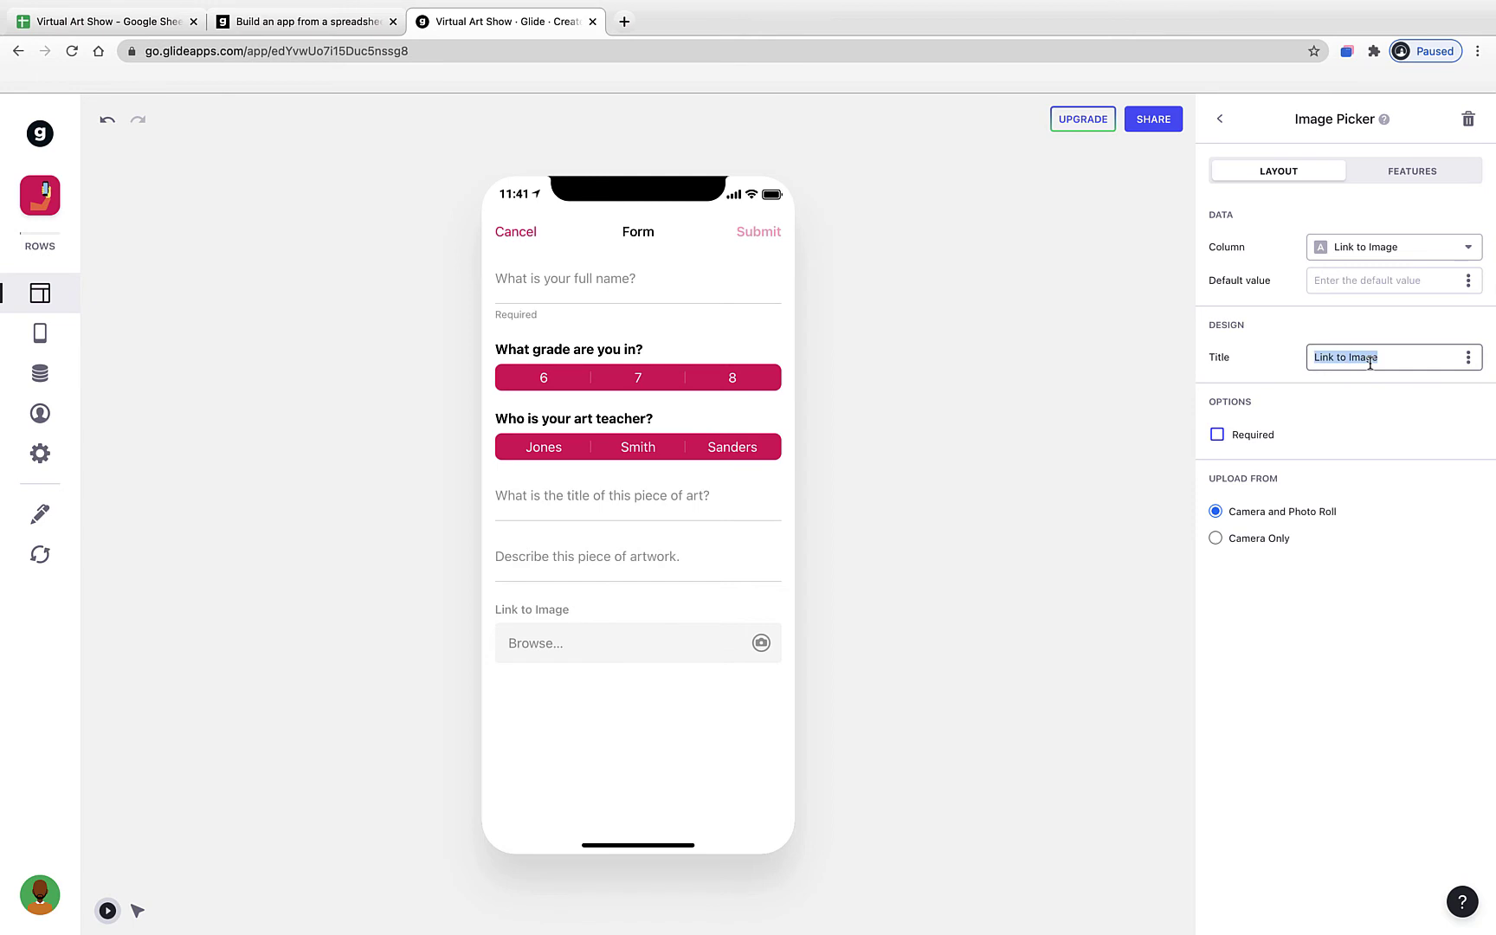
text(Upload the image of yo)
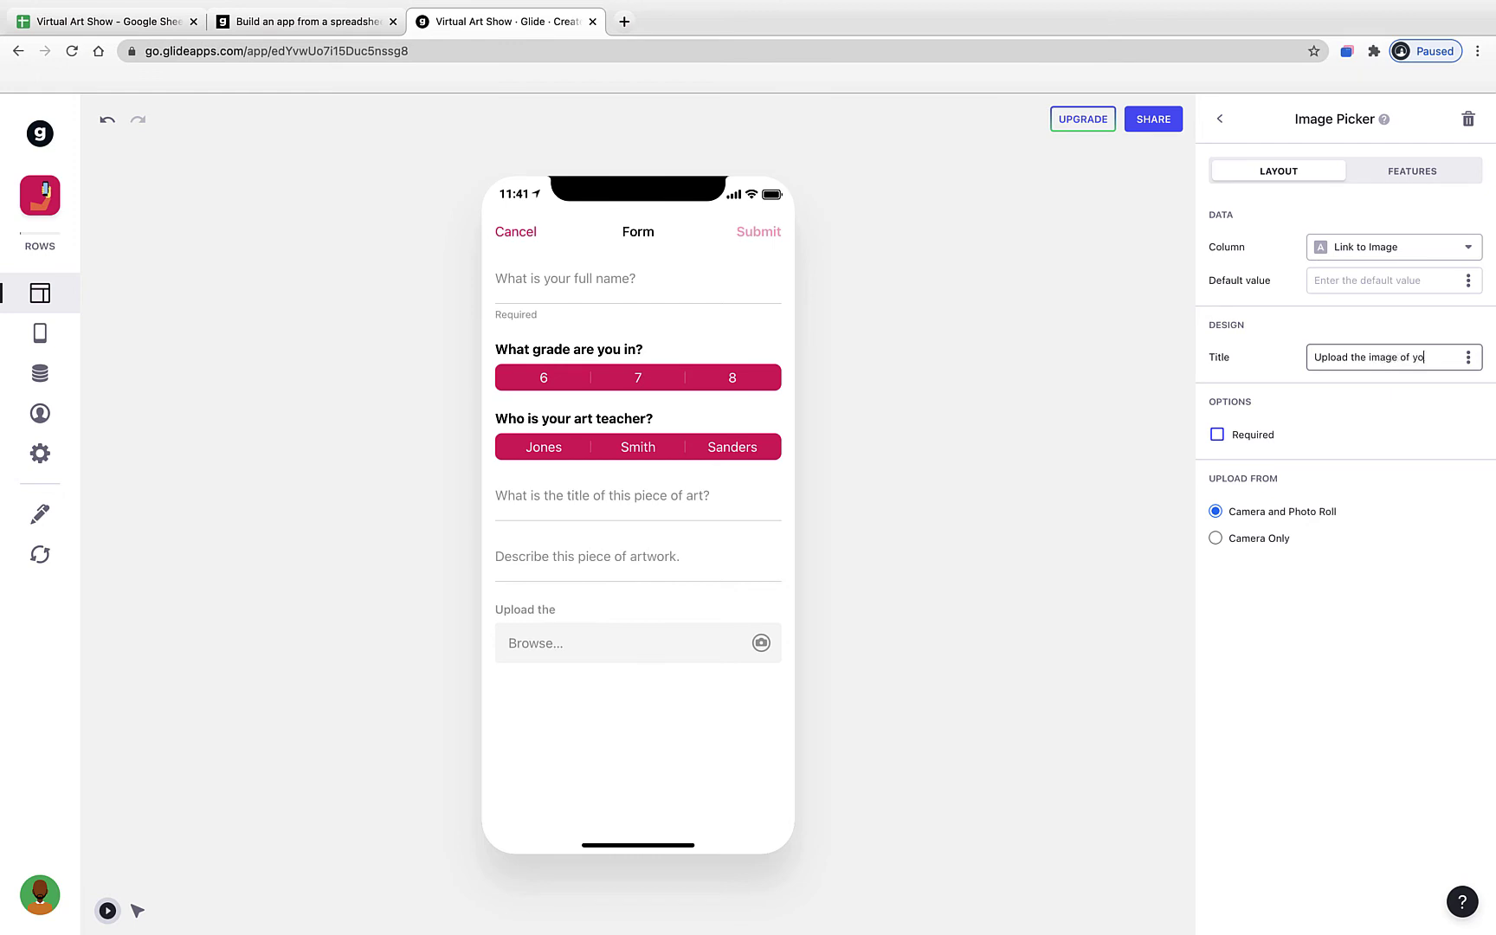
text(ur artwork here.)
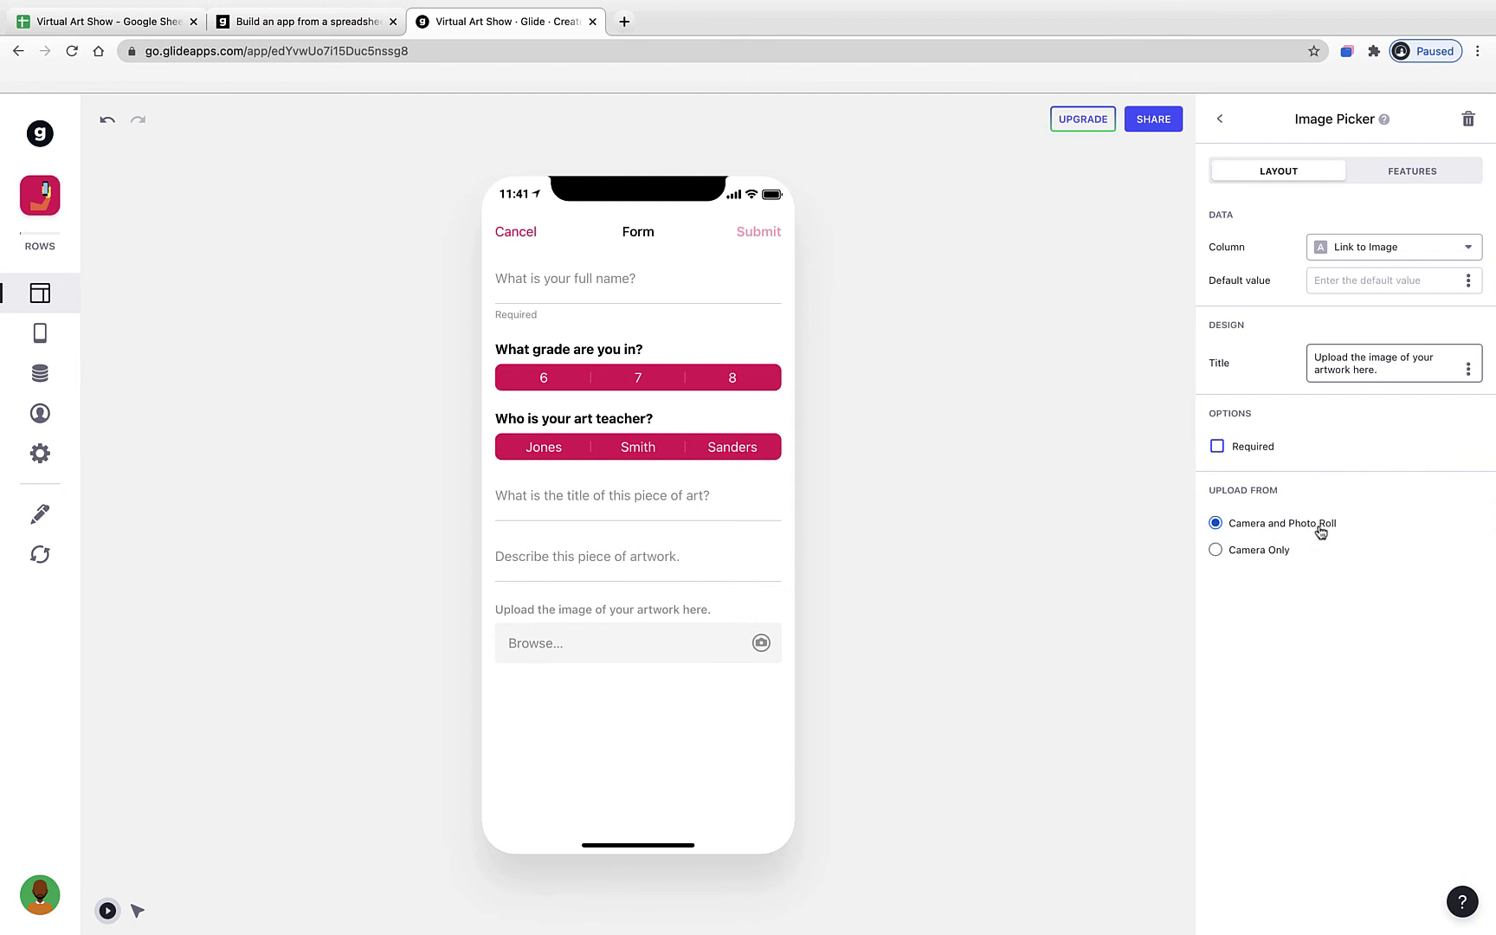
click(1030, 564)
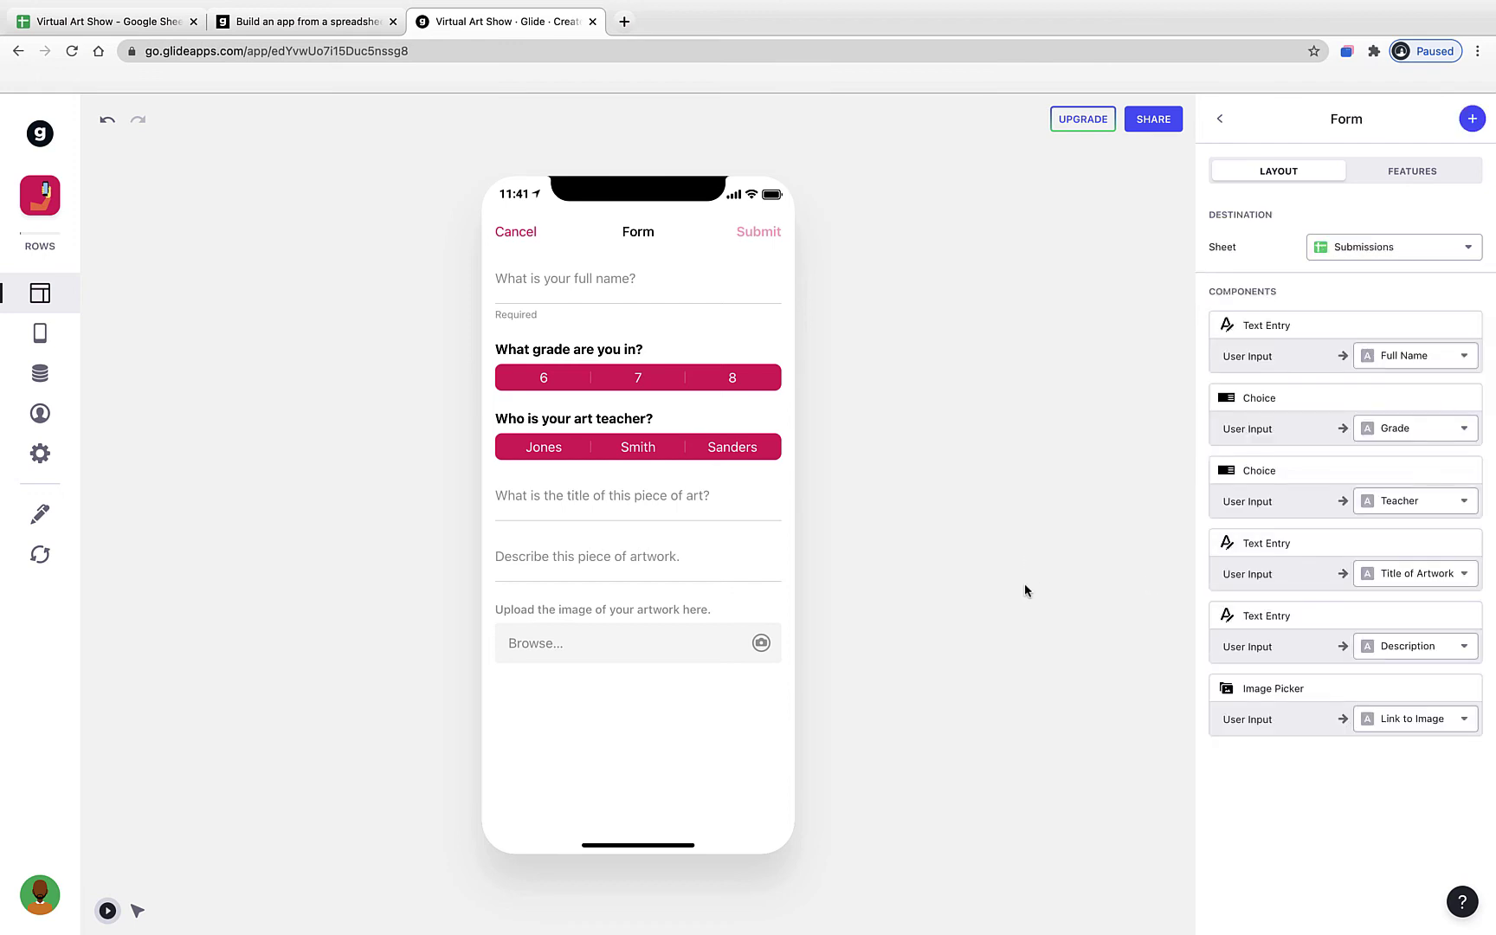
click(627, 645)
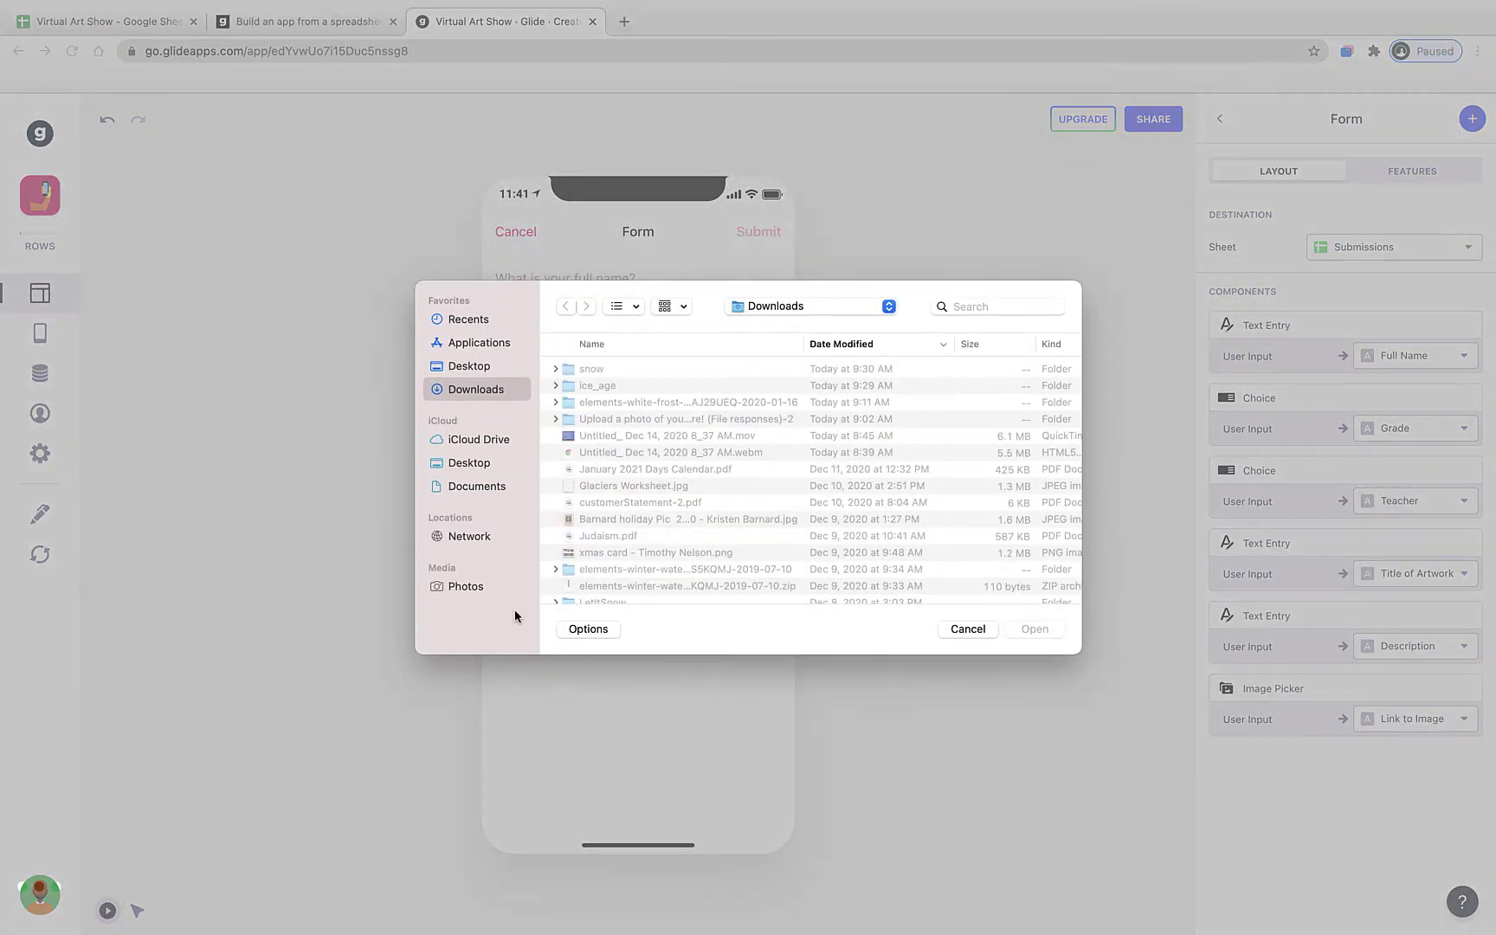
click(968, 628)
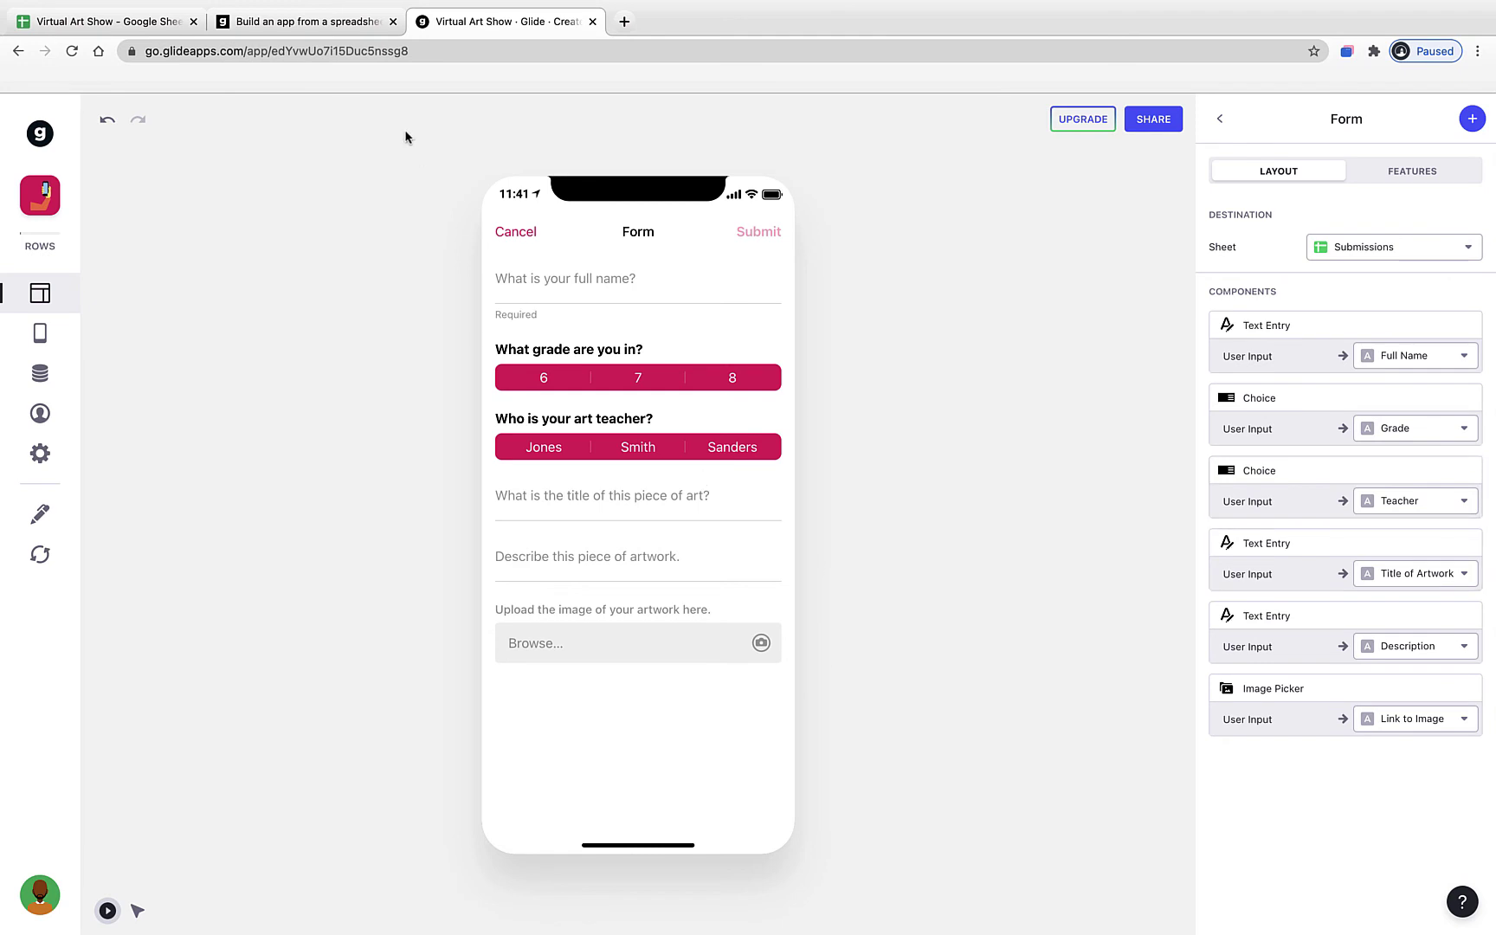
click(90, 21)
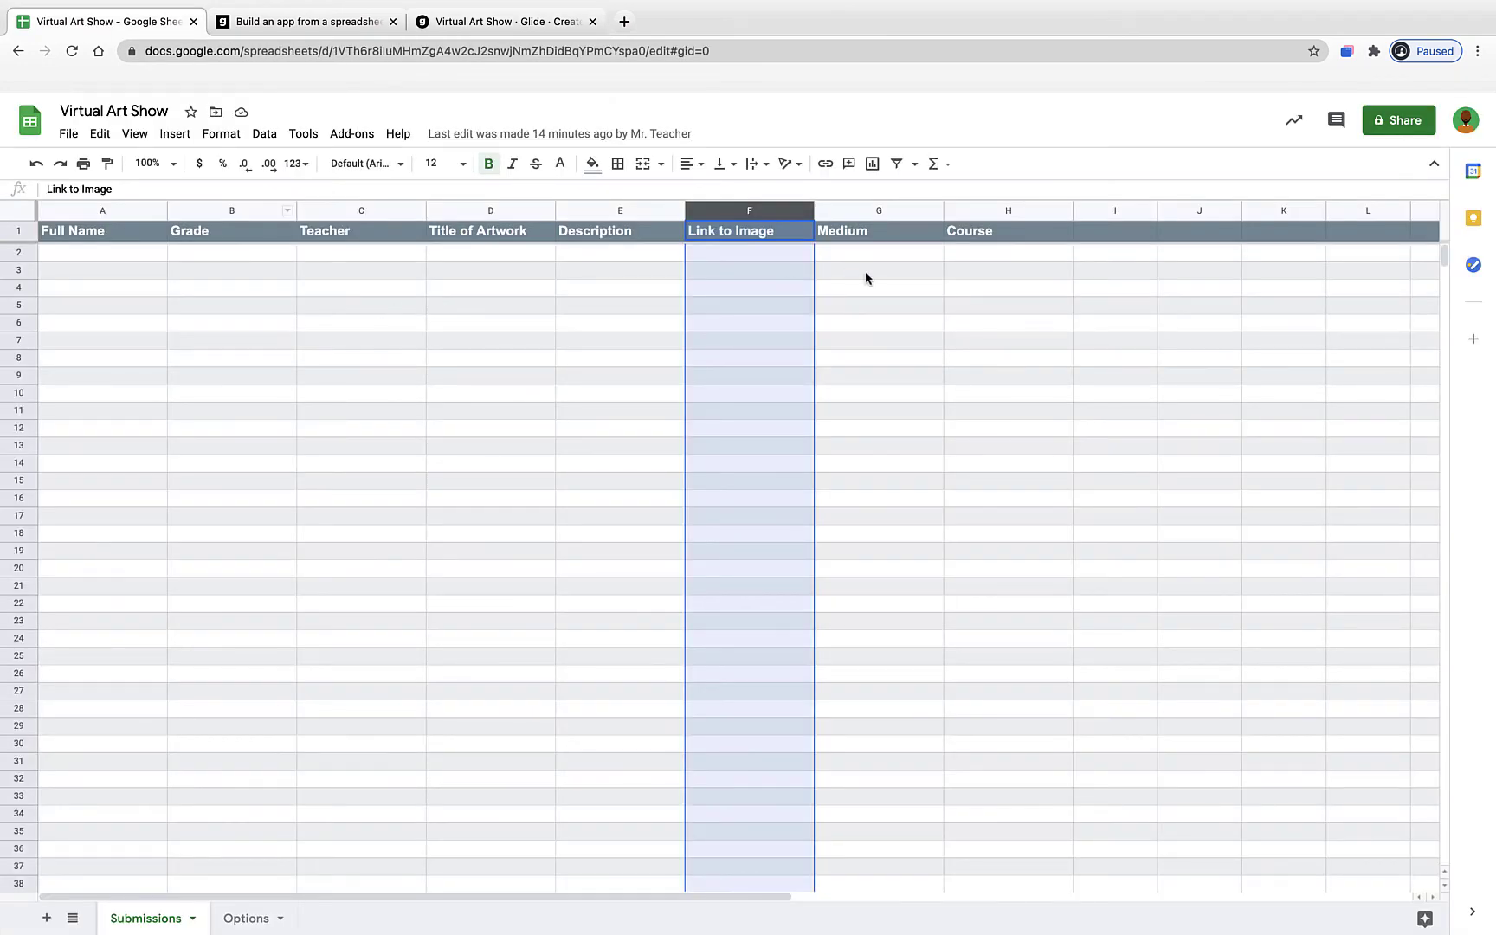
click(882, 211)
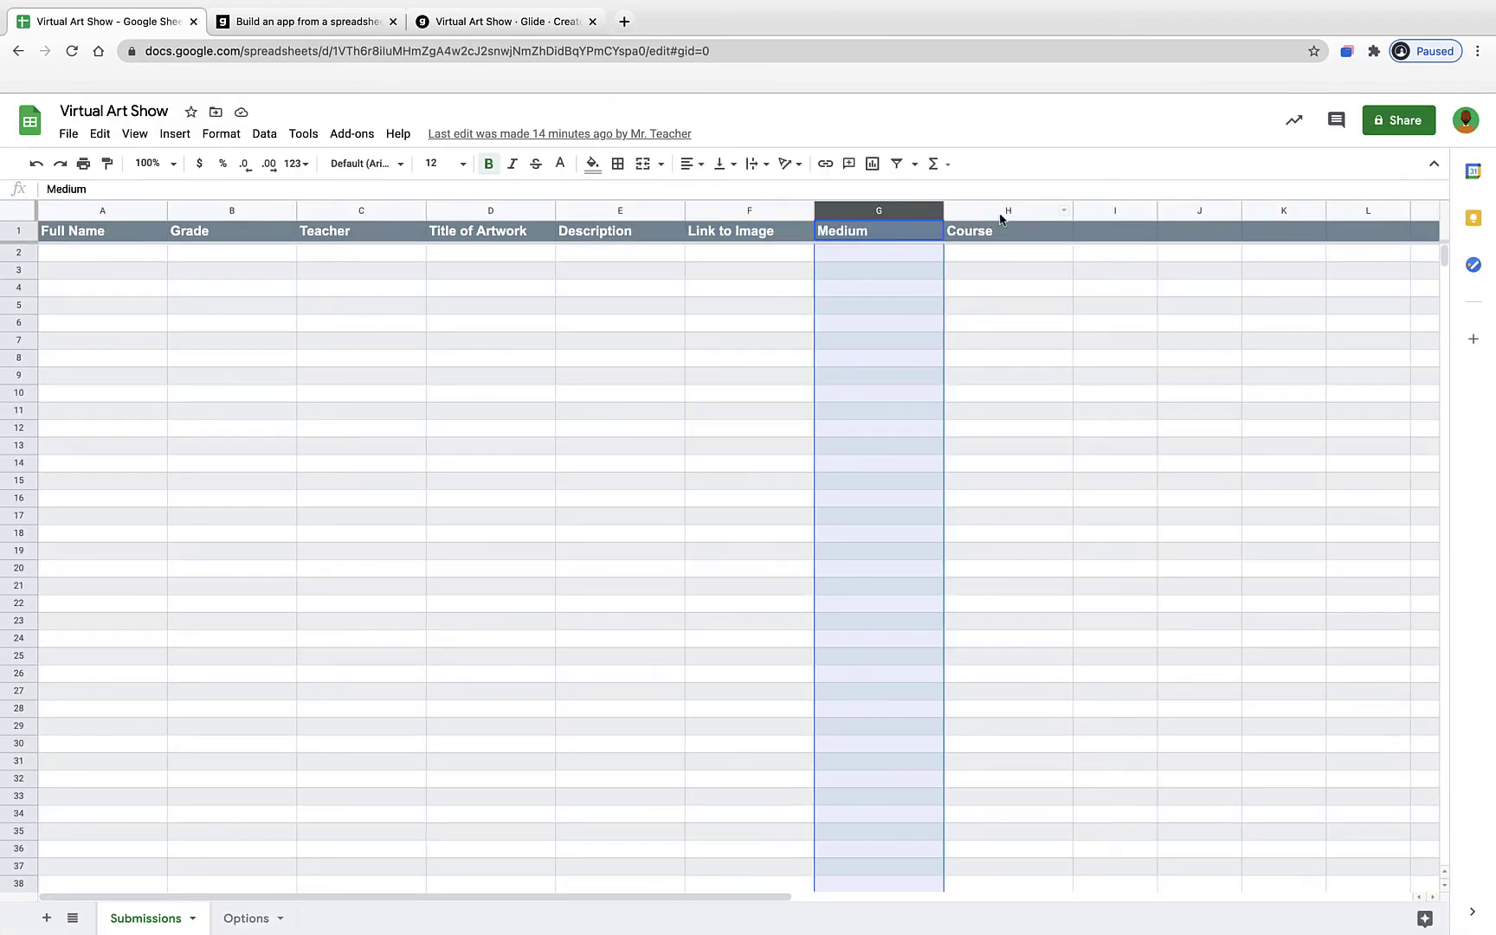
click(243, 919)
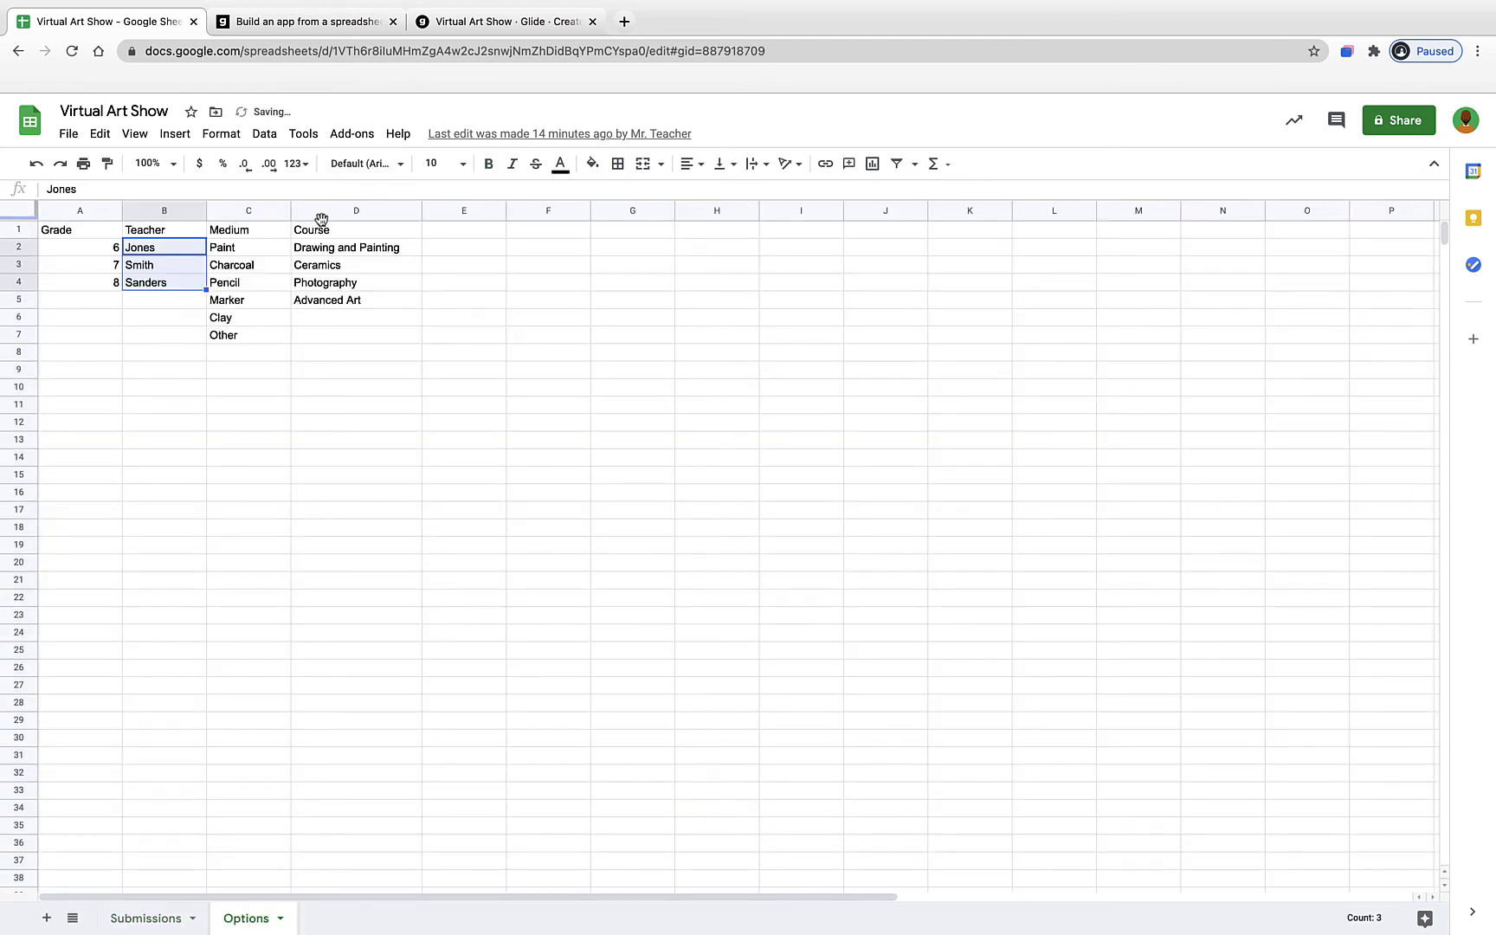
click(466, 25)
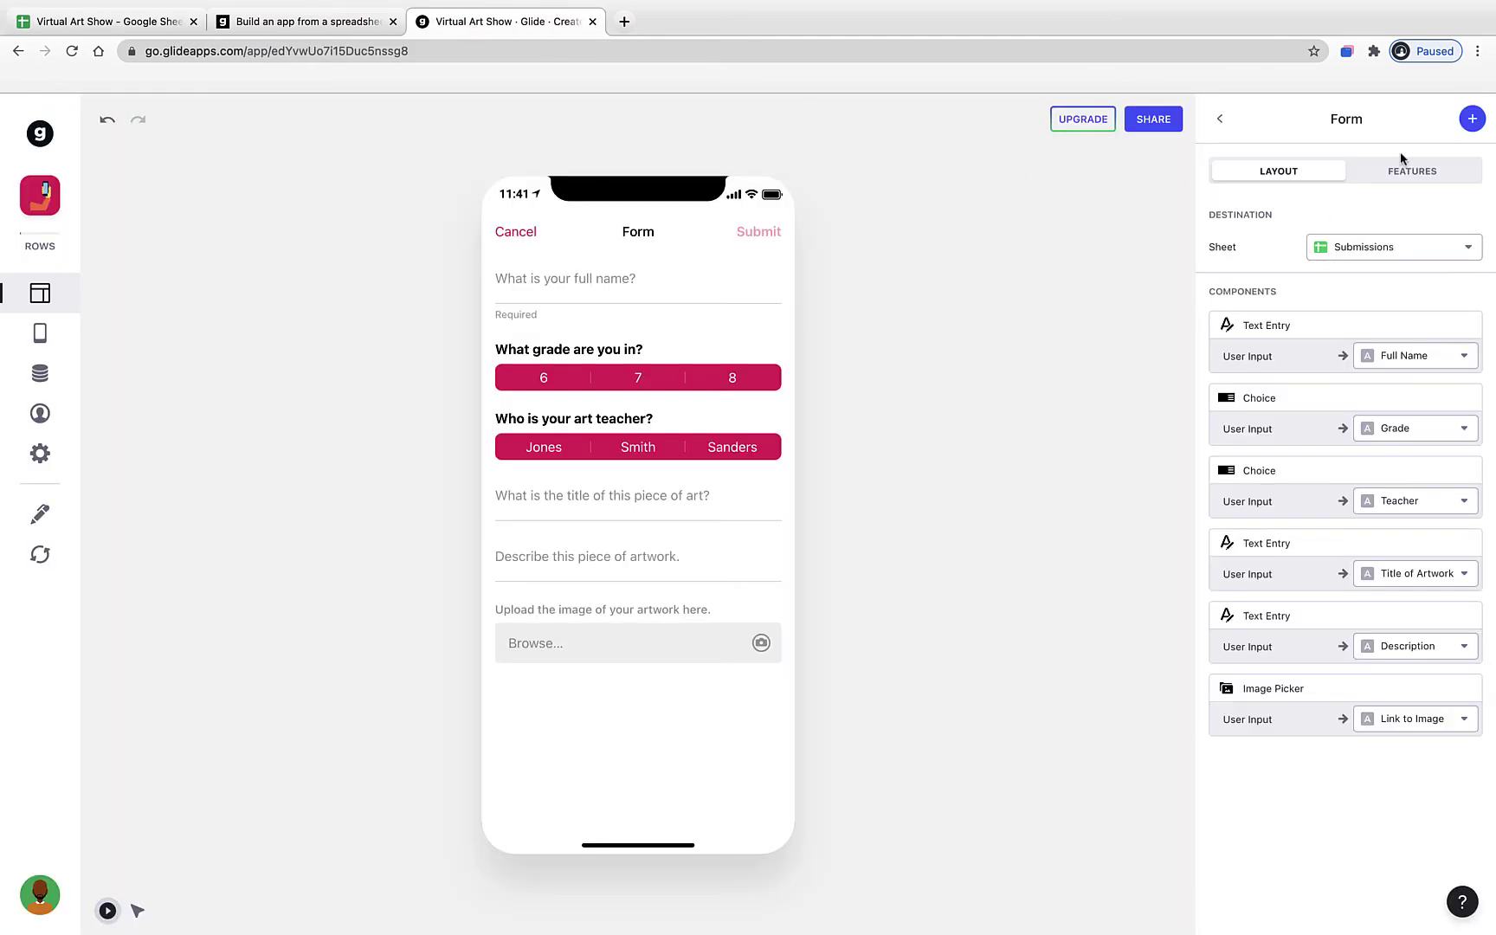
- Add a Choice titled 'What medium is this artwork in?' listing Medium values from the Options sheet
click(1464, 121)
click(1380, 570)
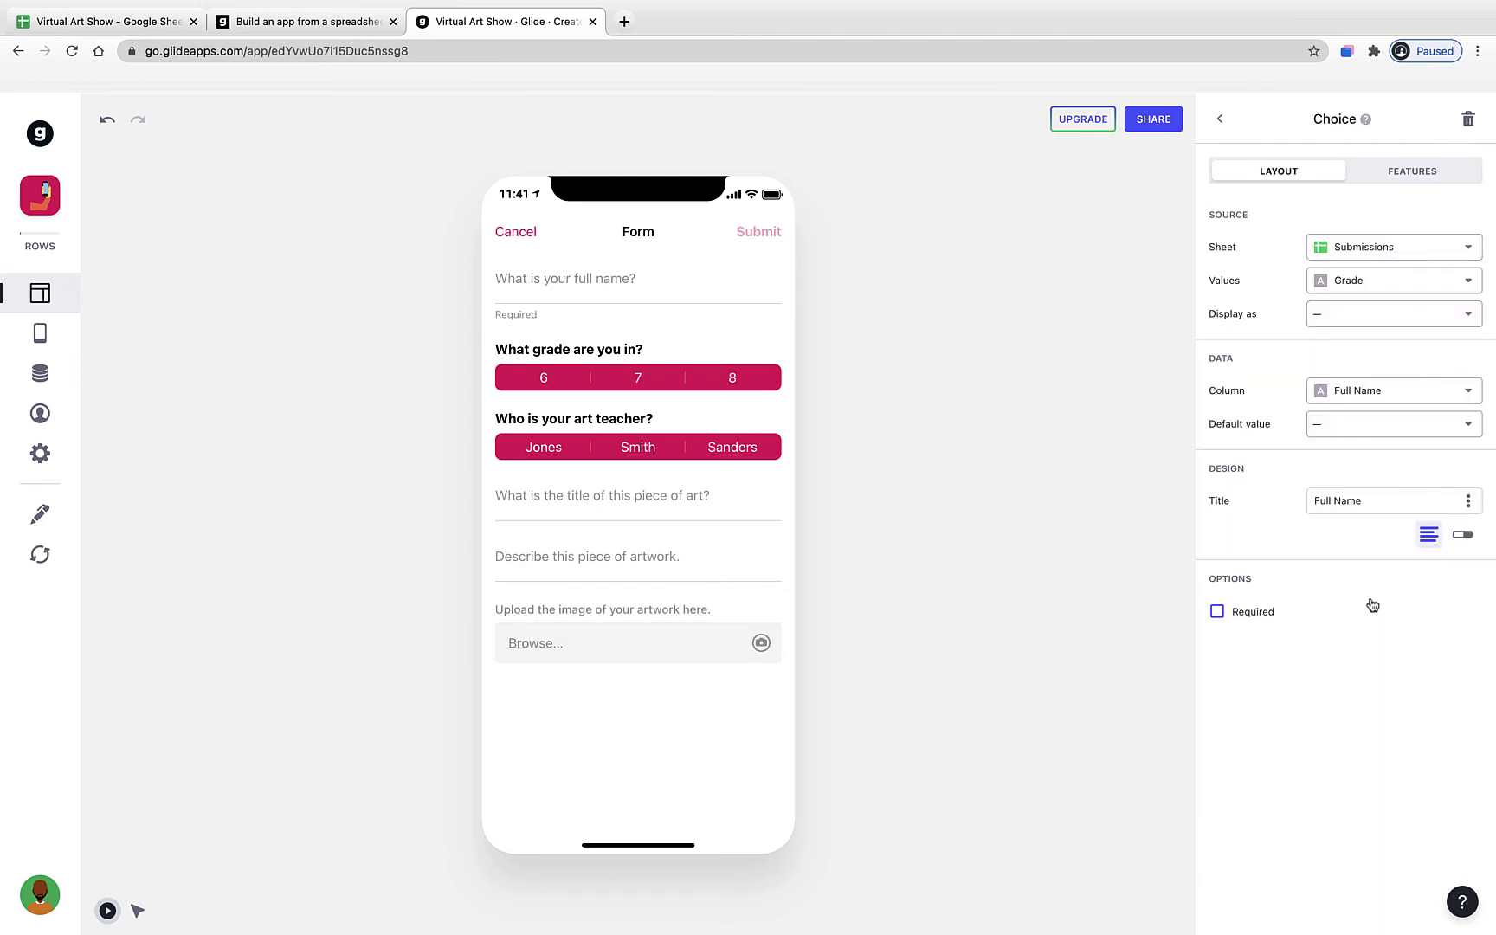
click(1377, 248)
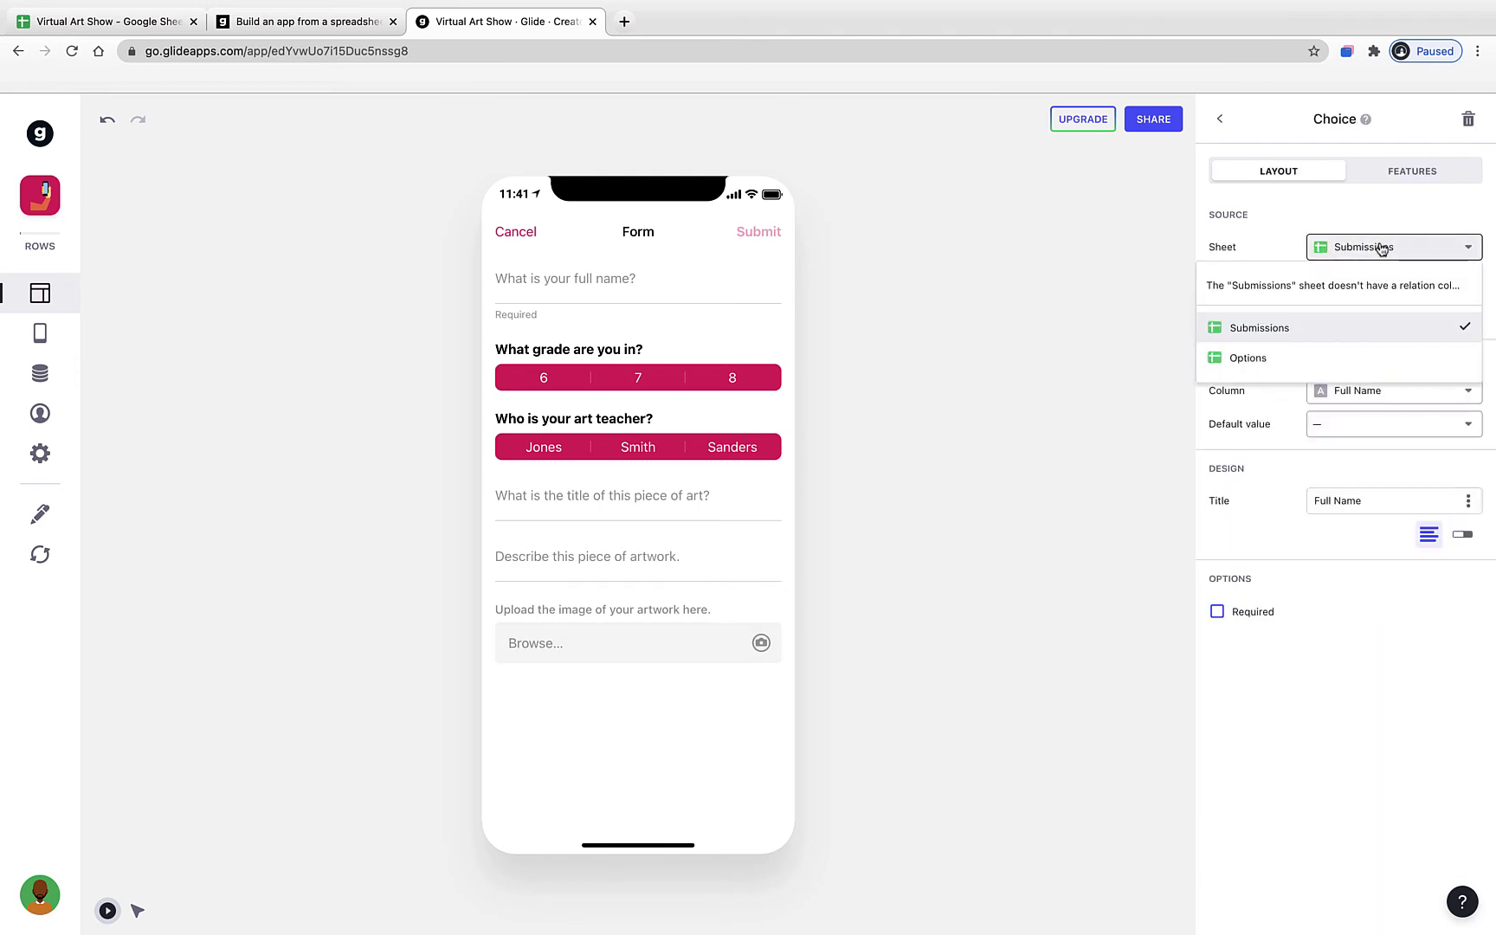
click(1280, 356)
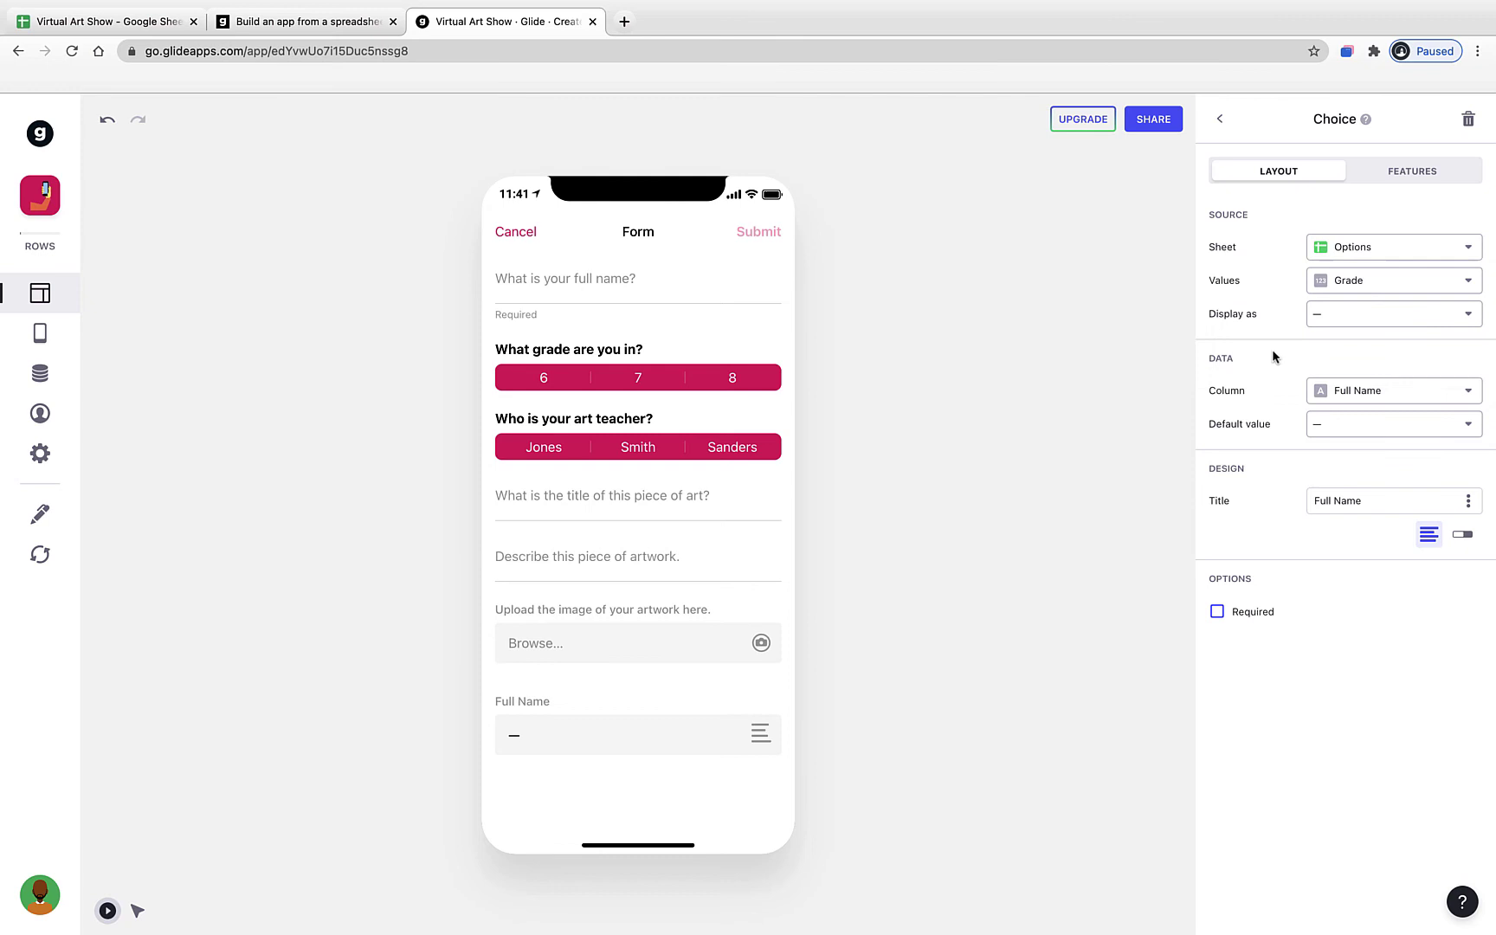
click(1341, 291)
click(1347, 382)
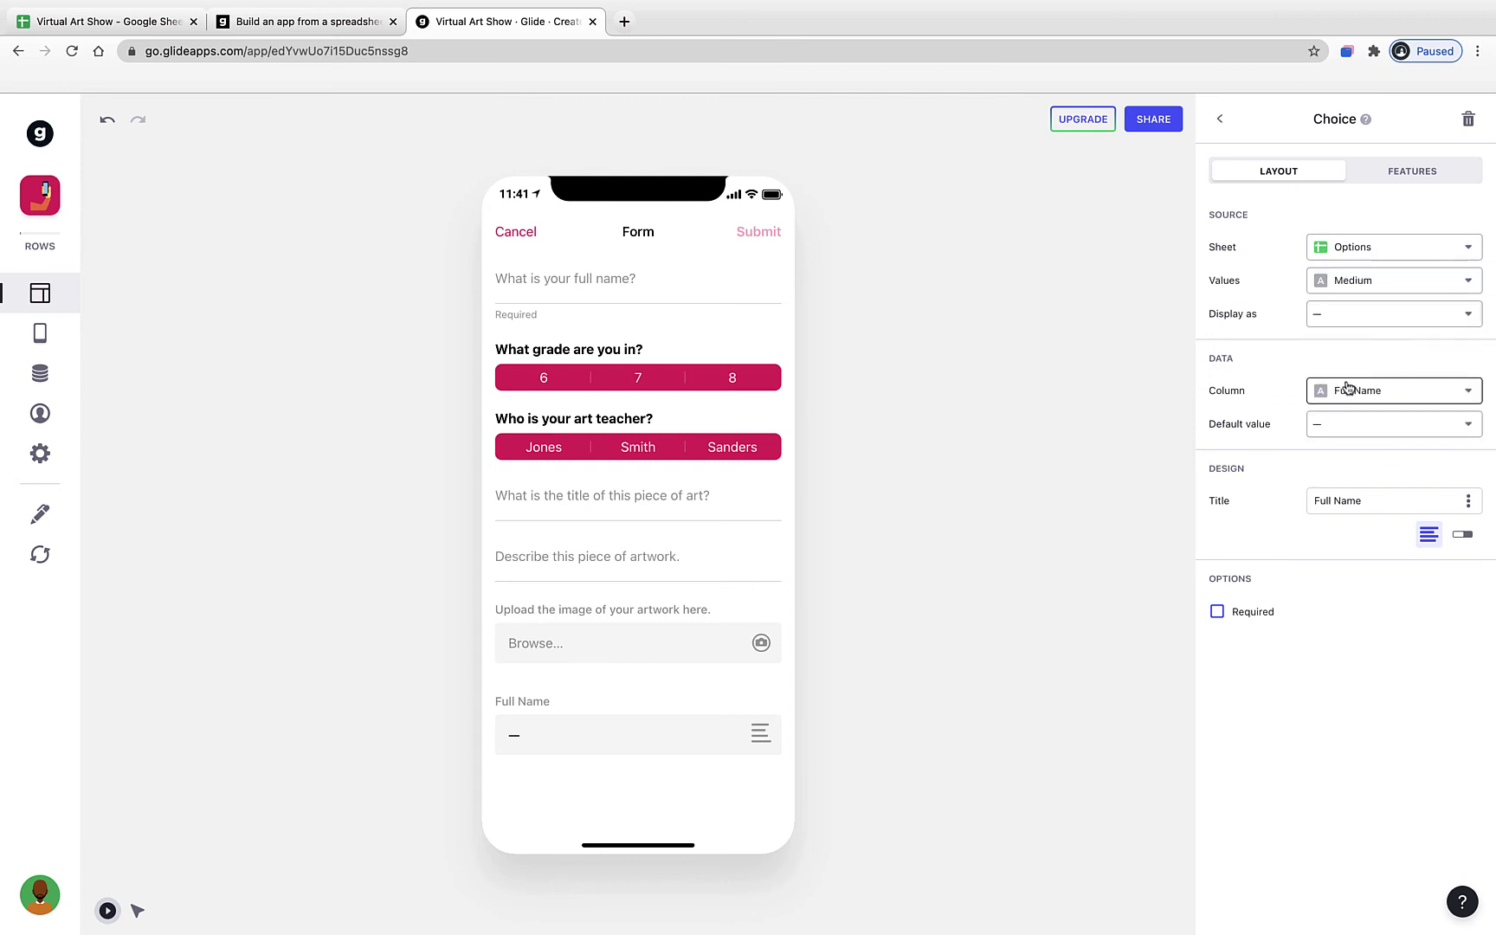
click(1362, 500)
drag(1361, 500, 1313, 501)
text(W)
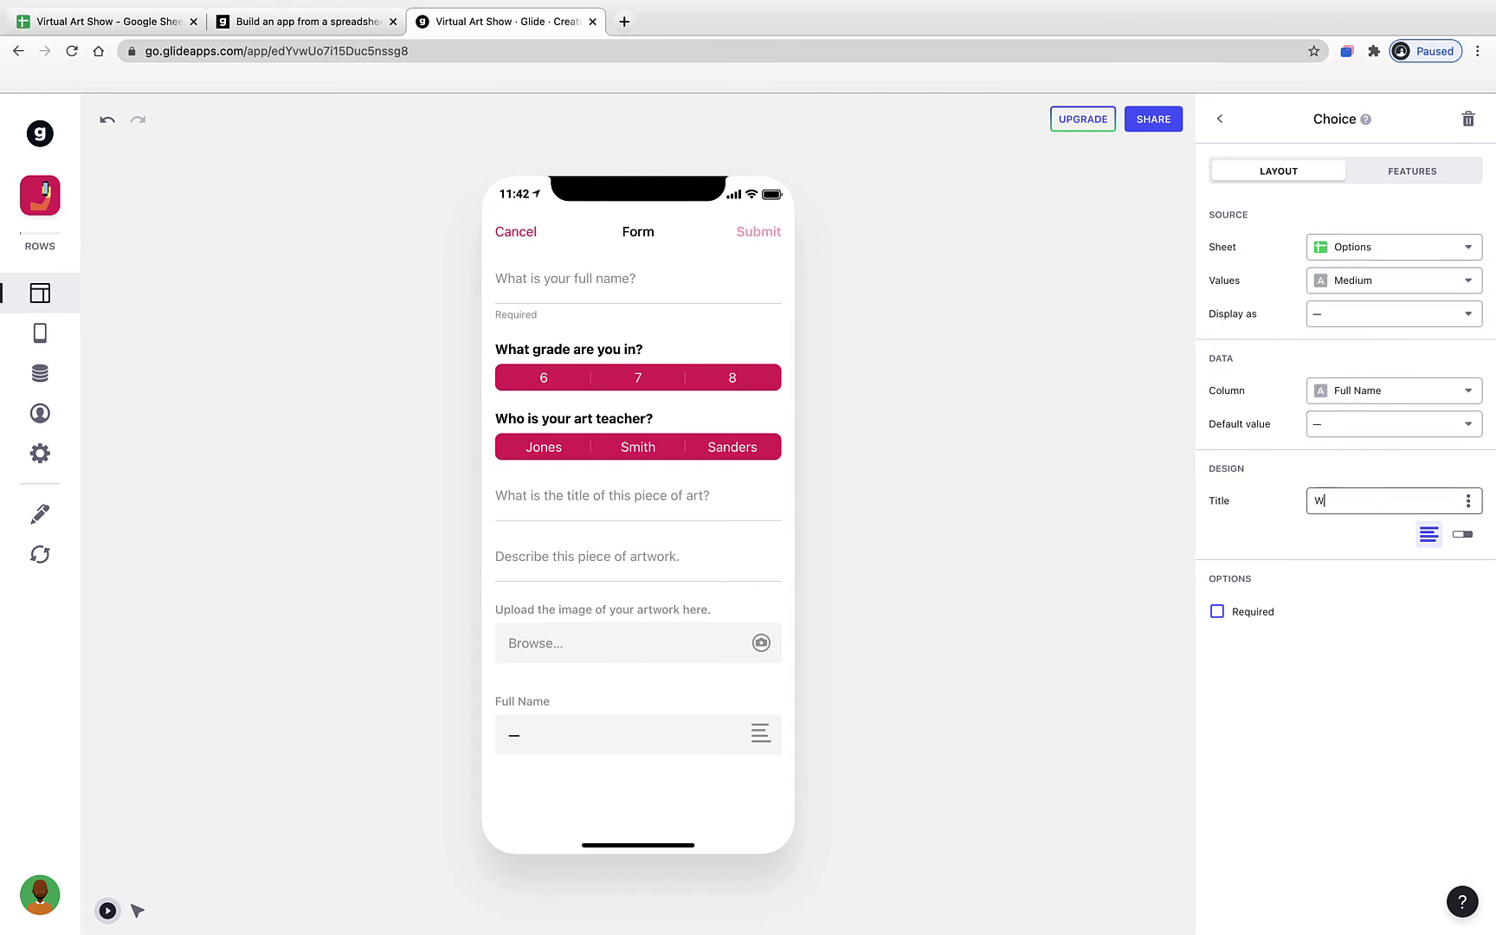
text(hat medium is this artwork in)
click(1407, 750)
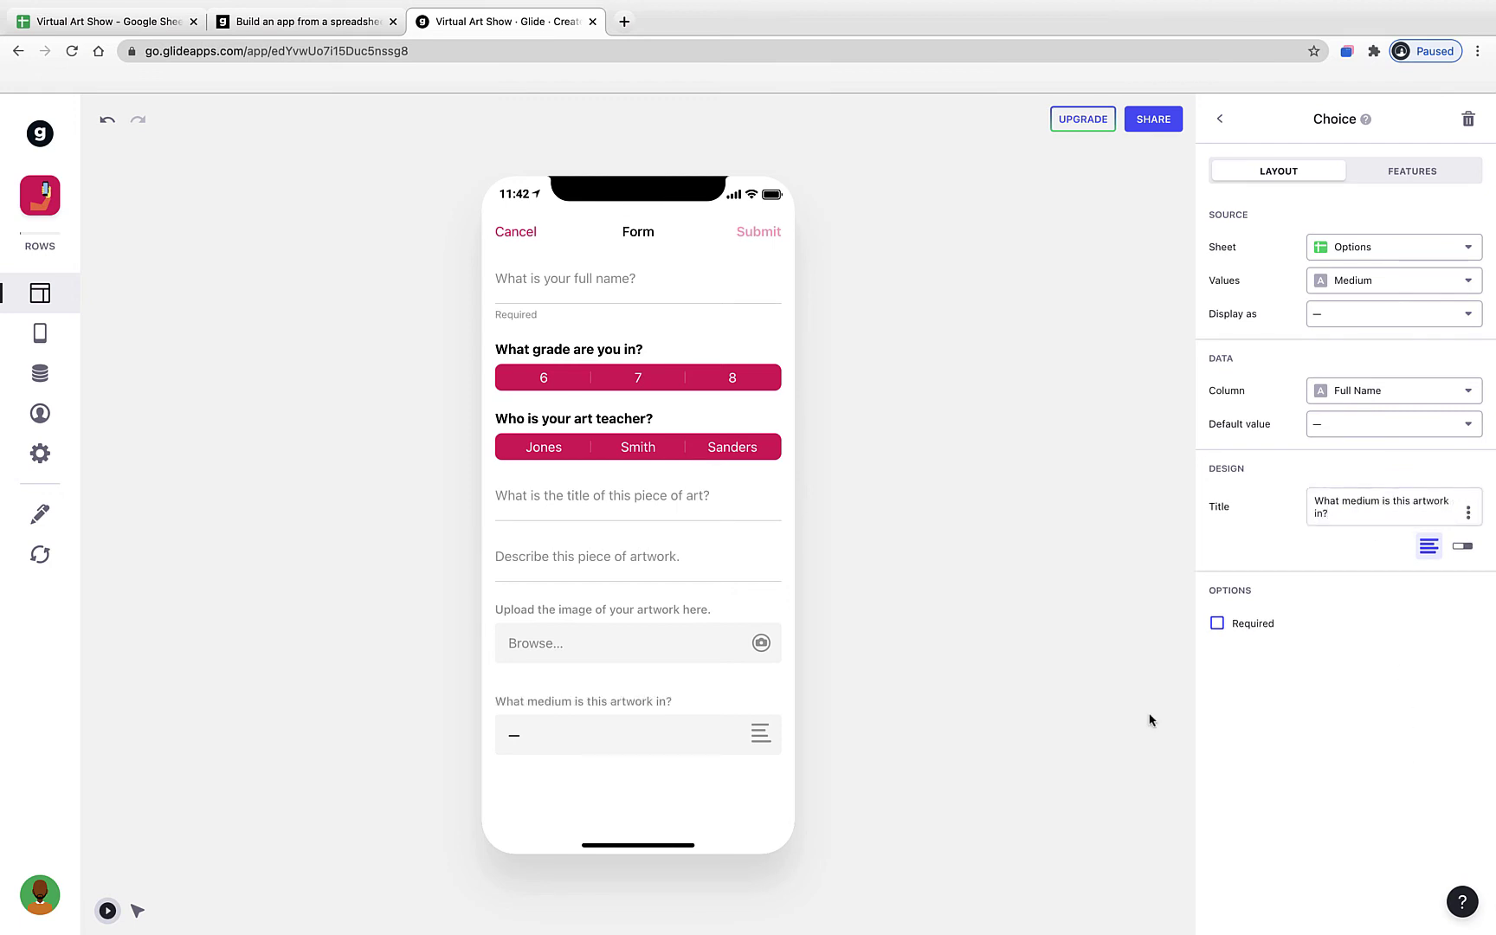
- Preview the medium options, then make the choice save into the Medium column
click(664, 735)
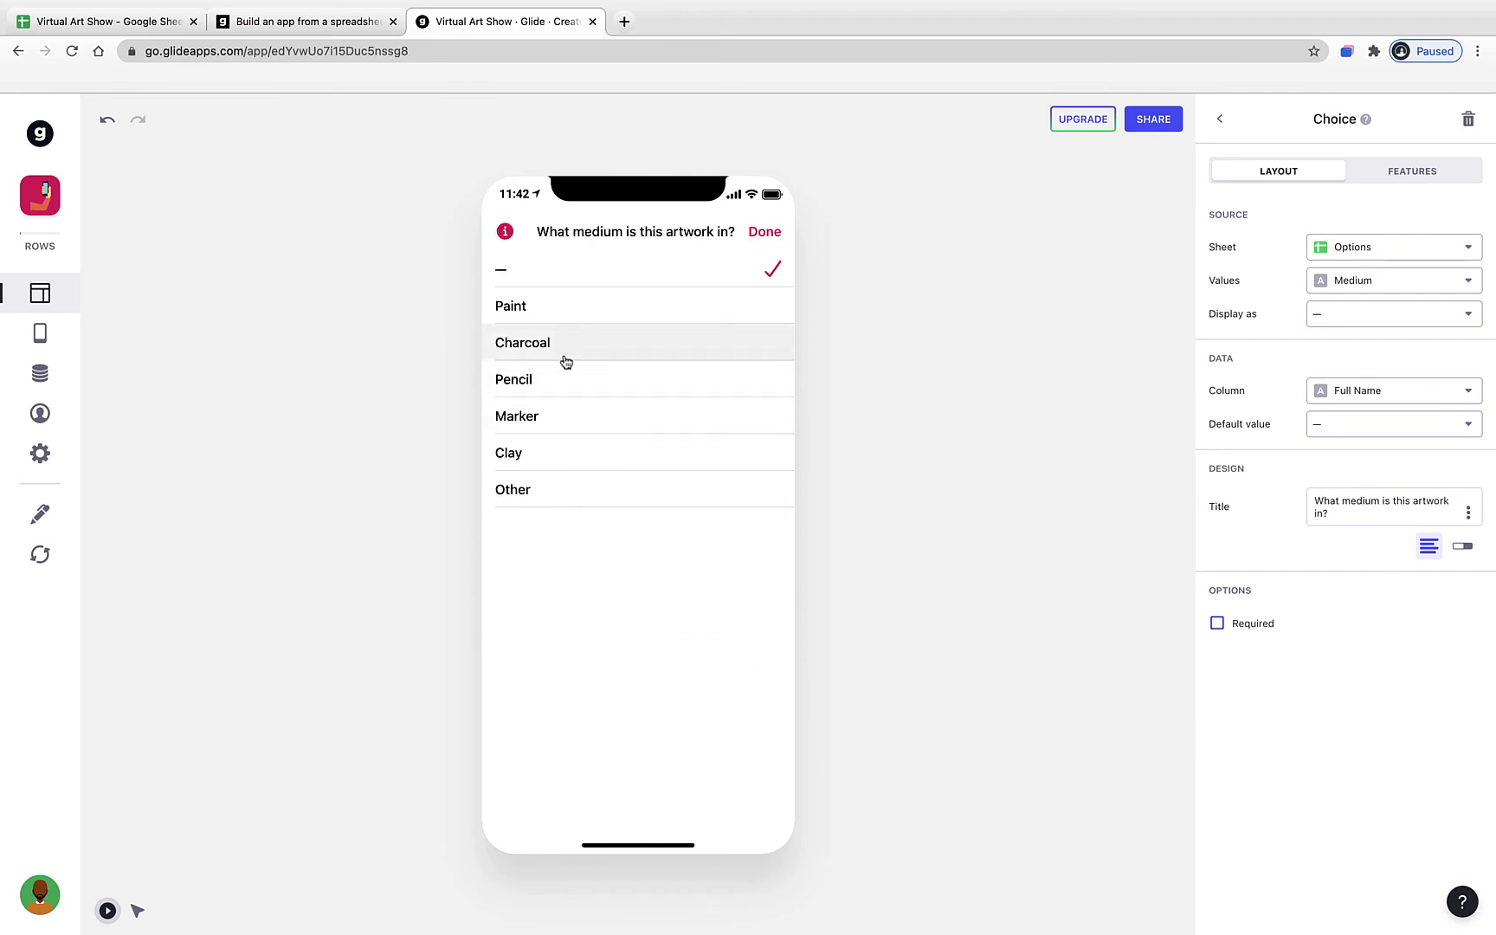
click(766, 234)
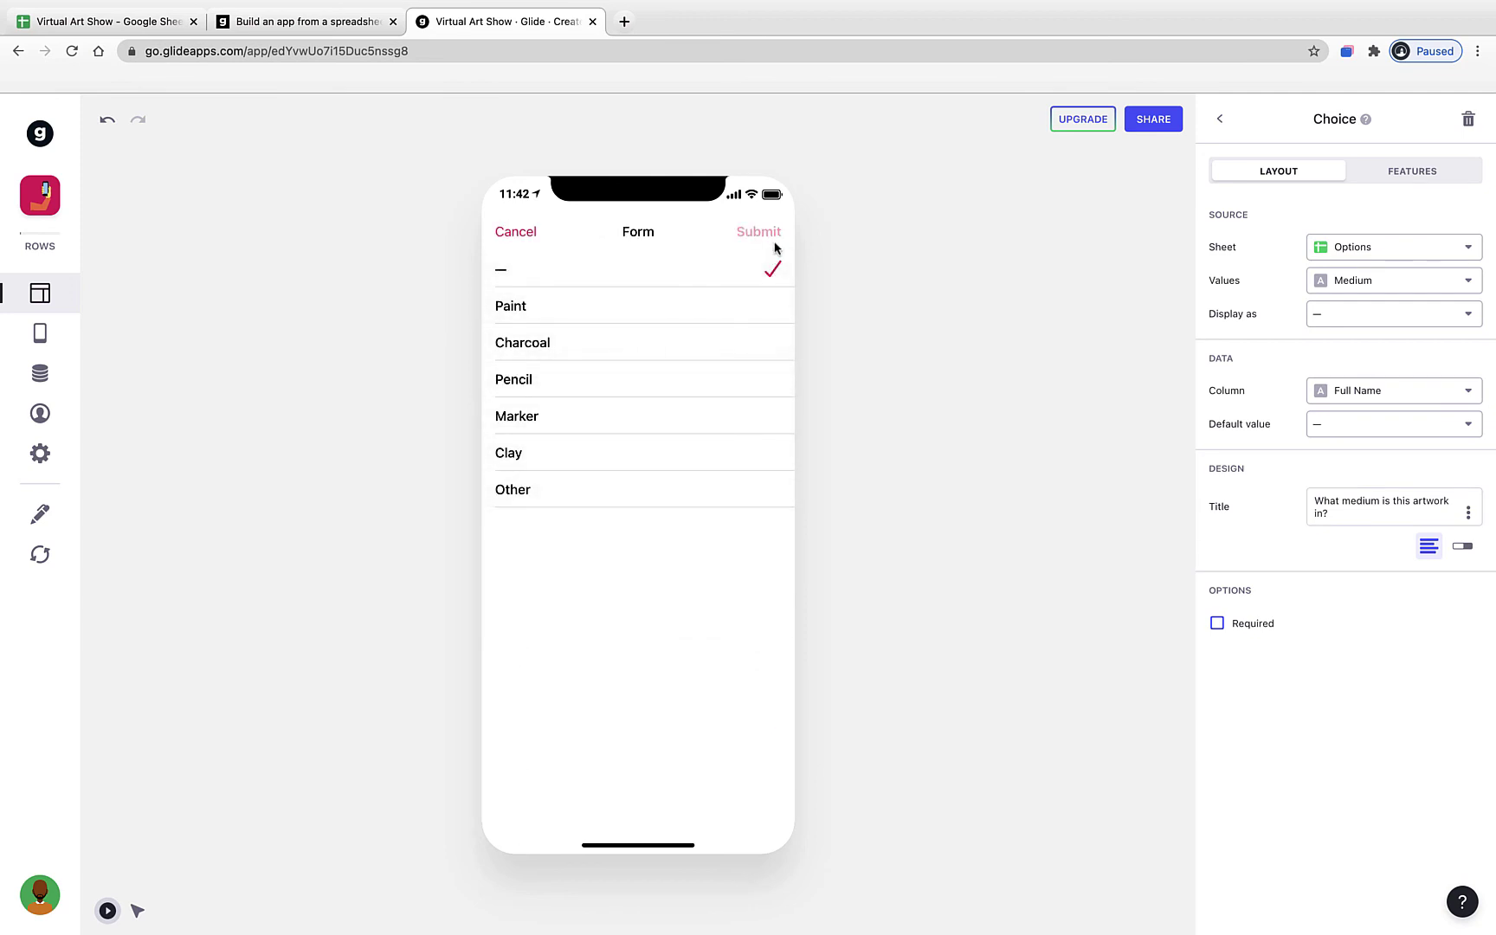
click(1228, 132)
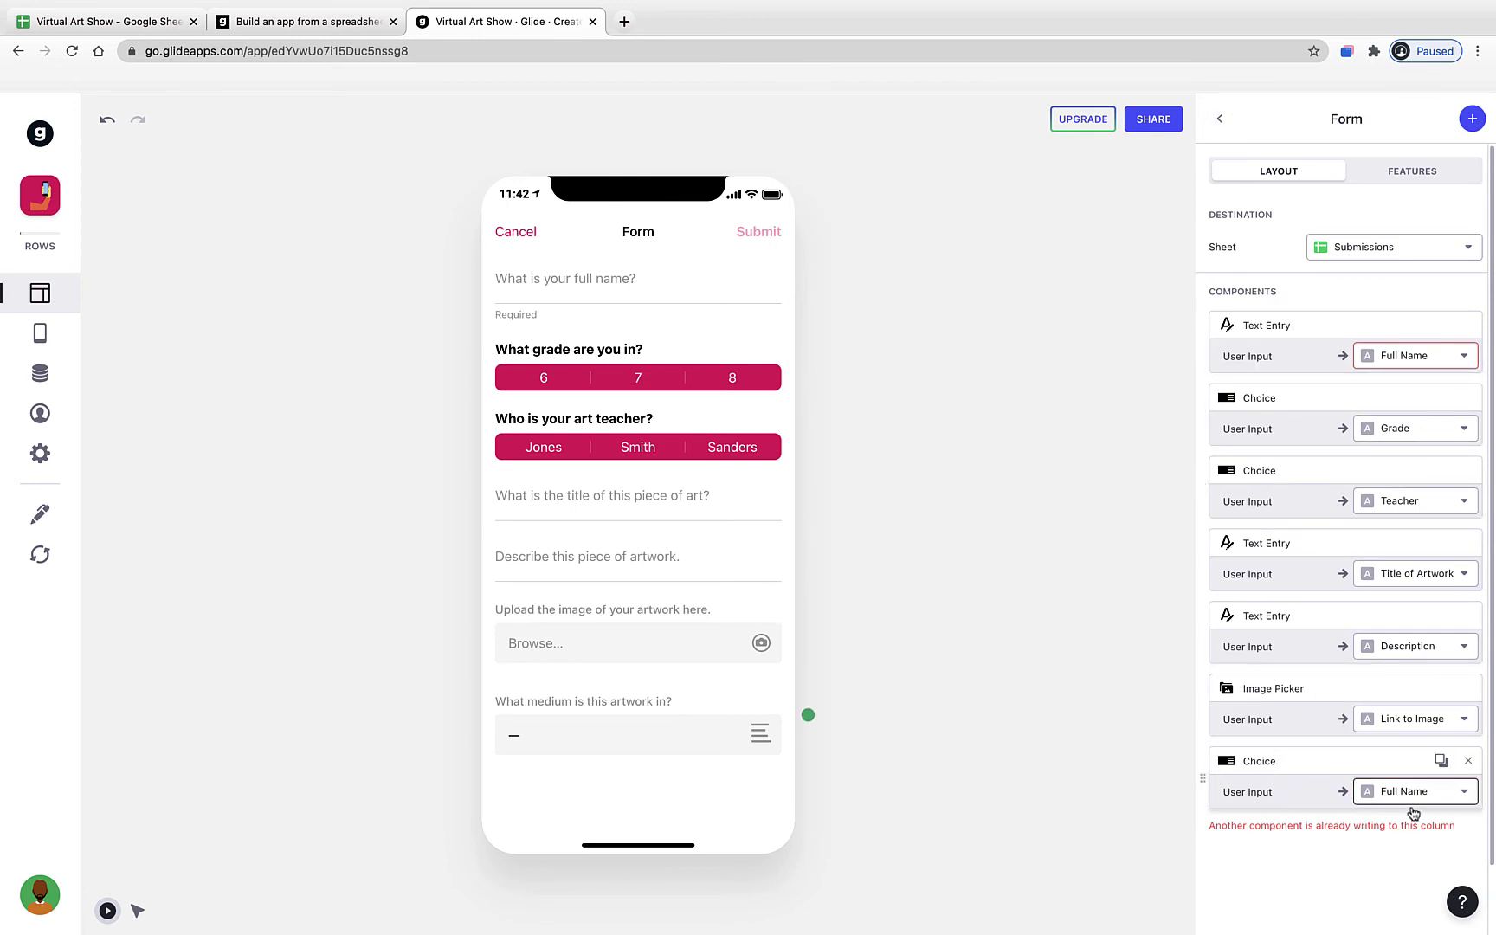
click(1279, 794)
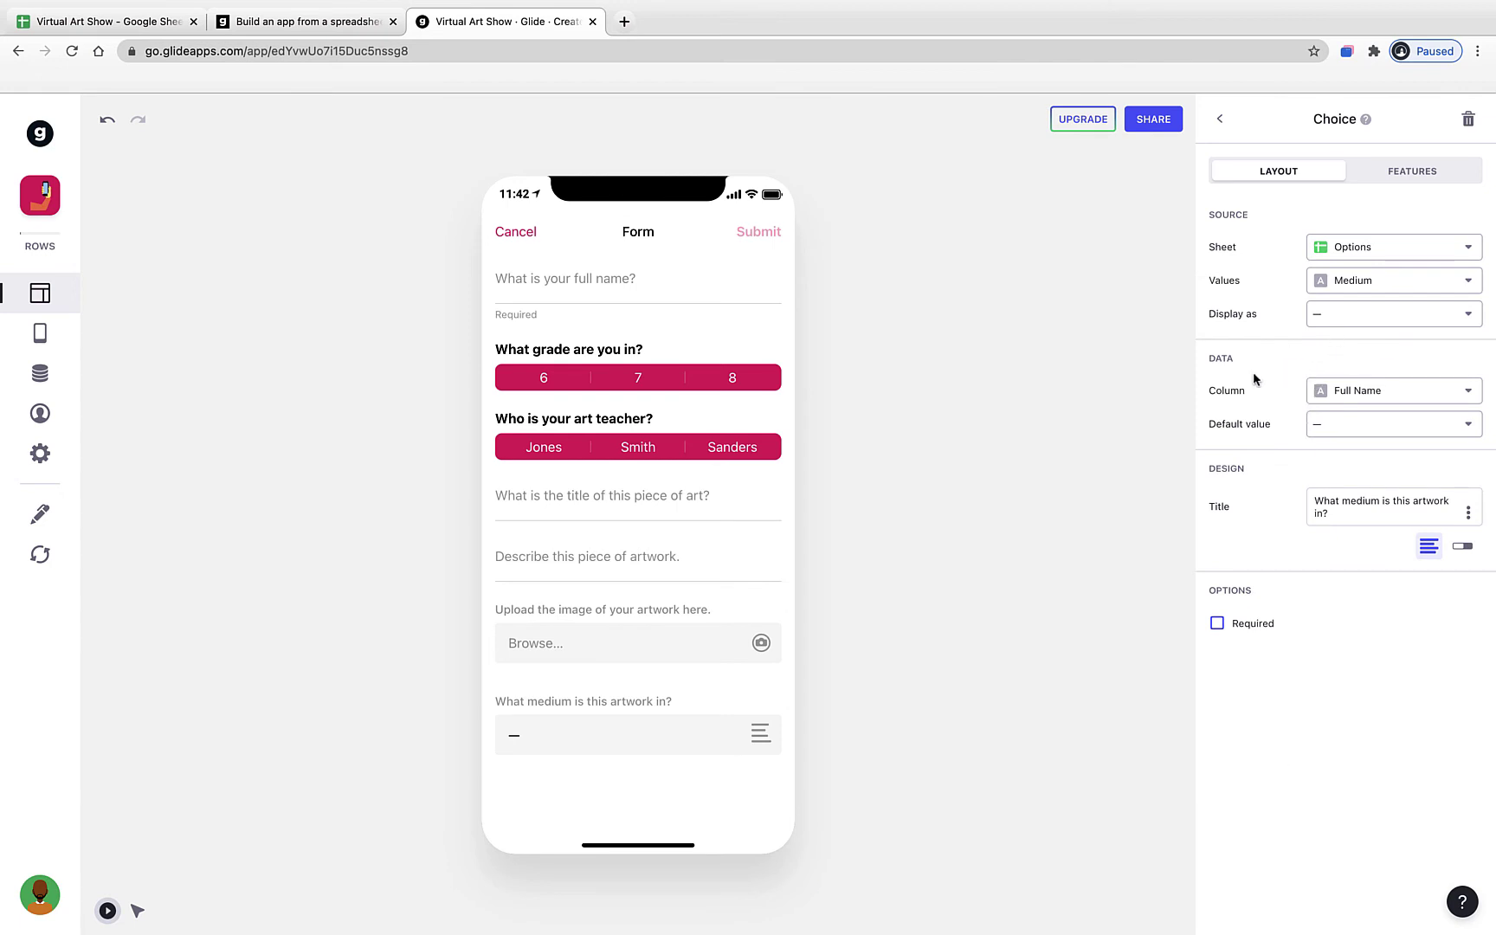
click(1346, 398)
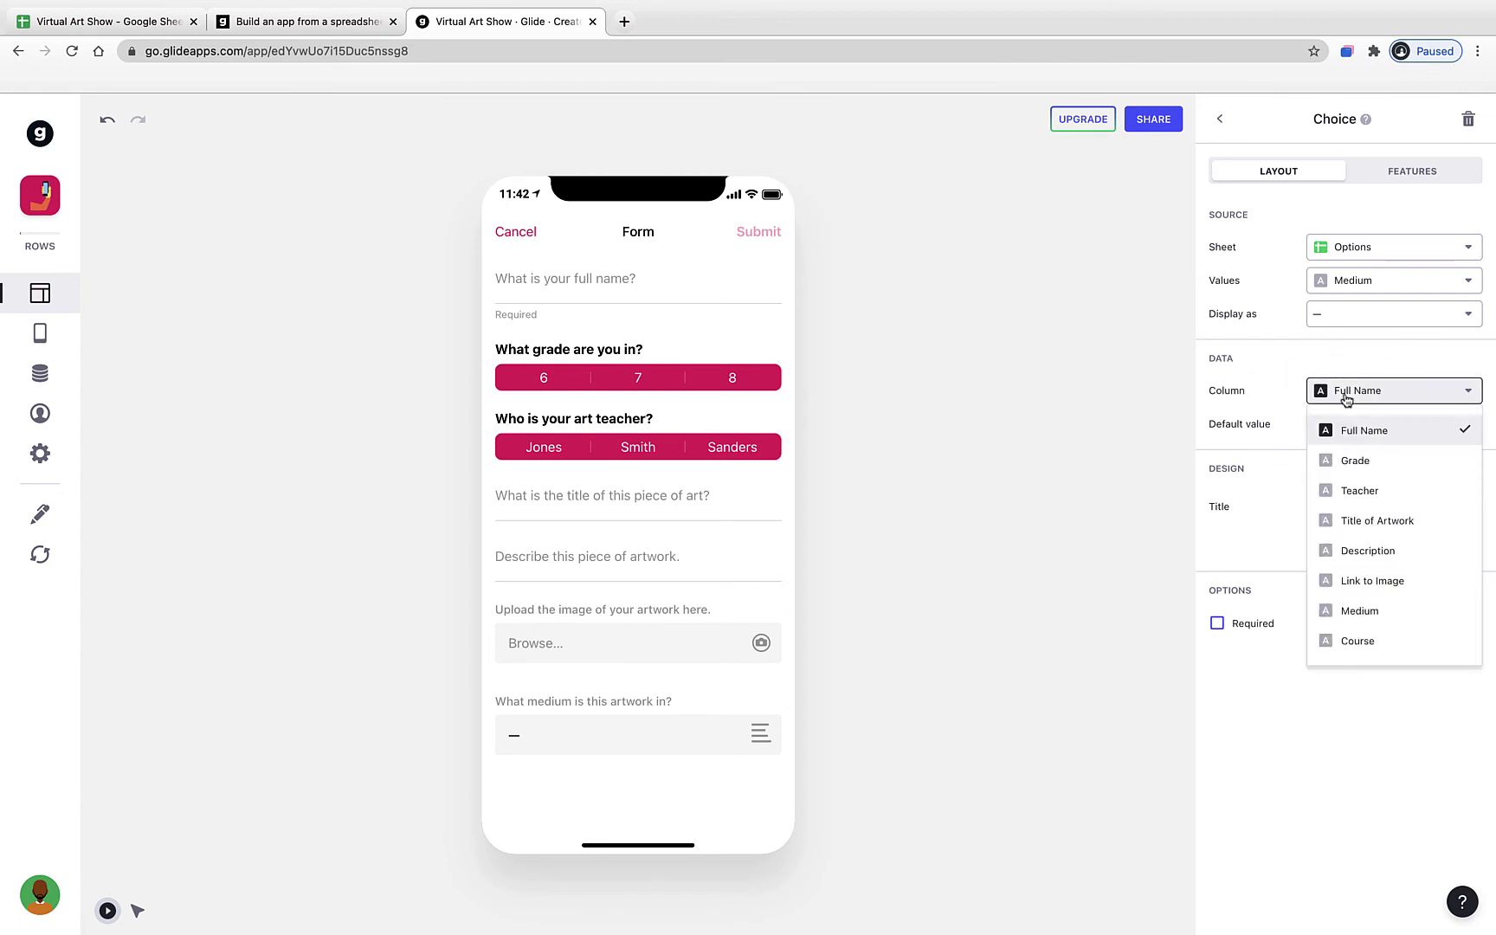
click(1362, 614)
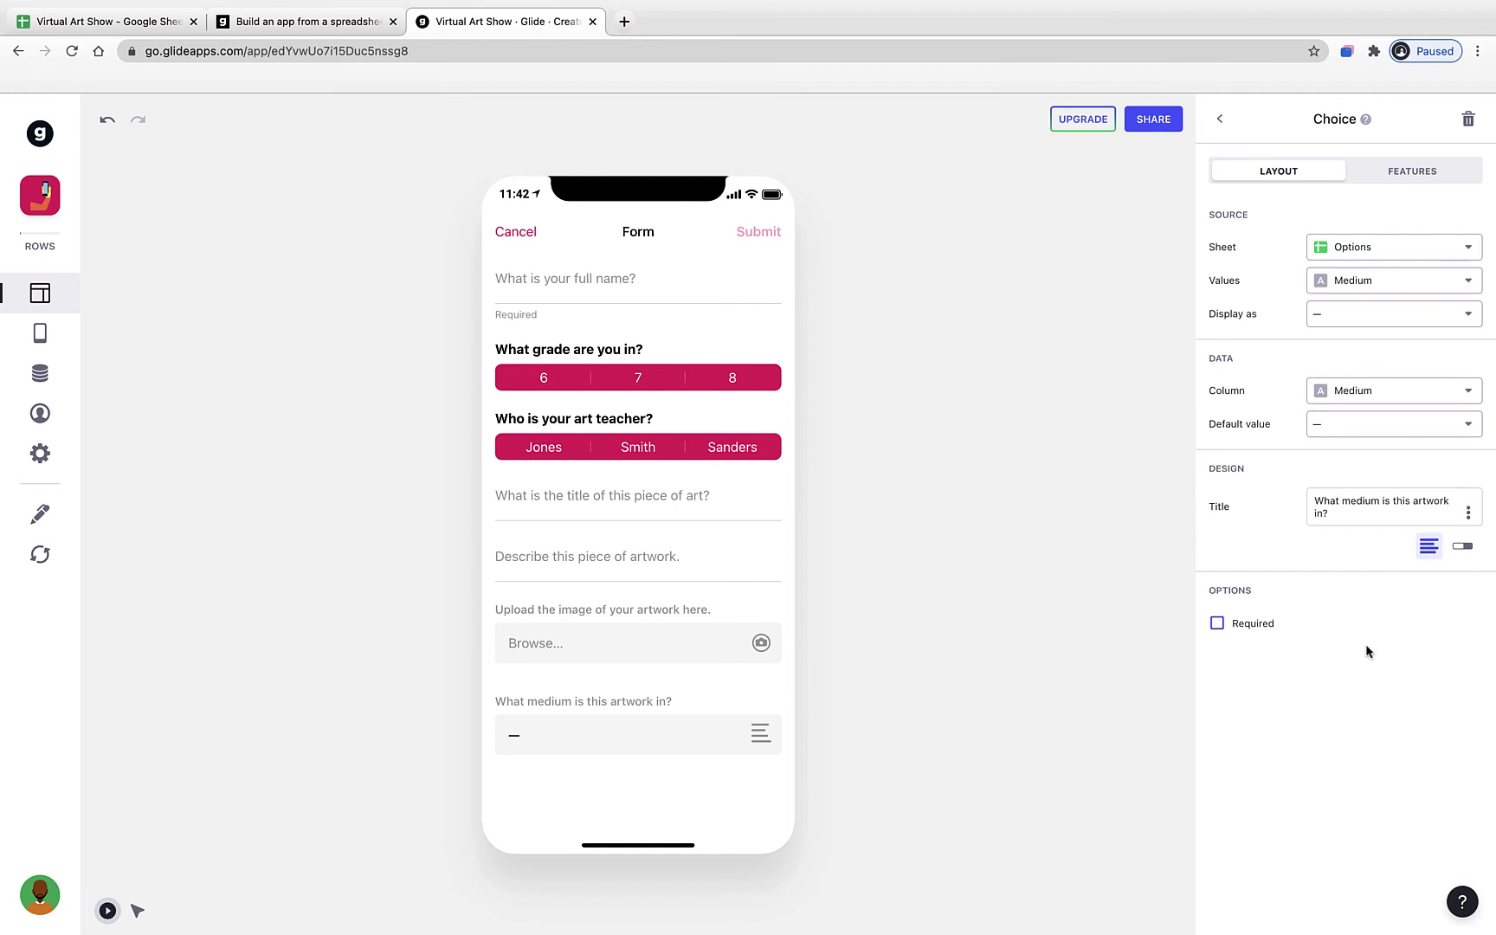
click(1220, 121)
click(1467, 123)
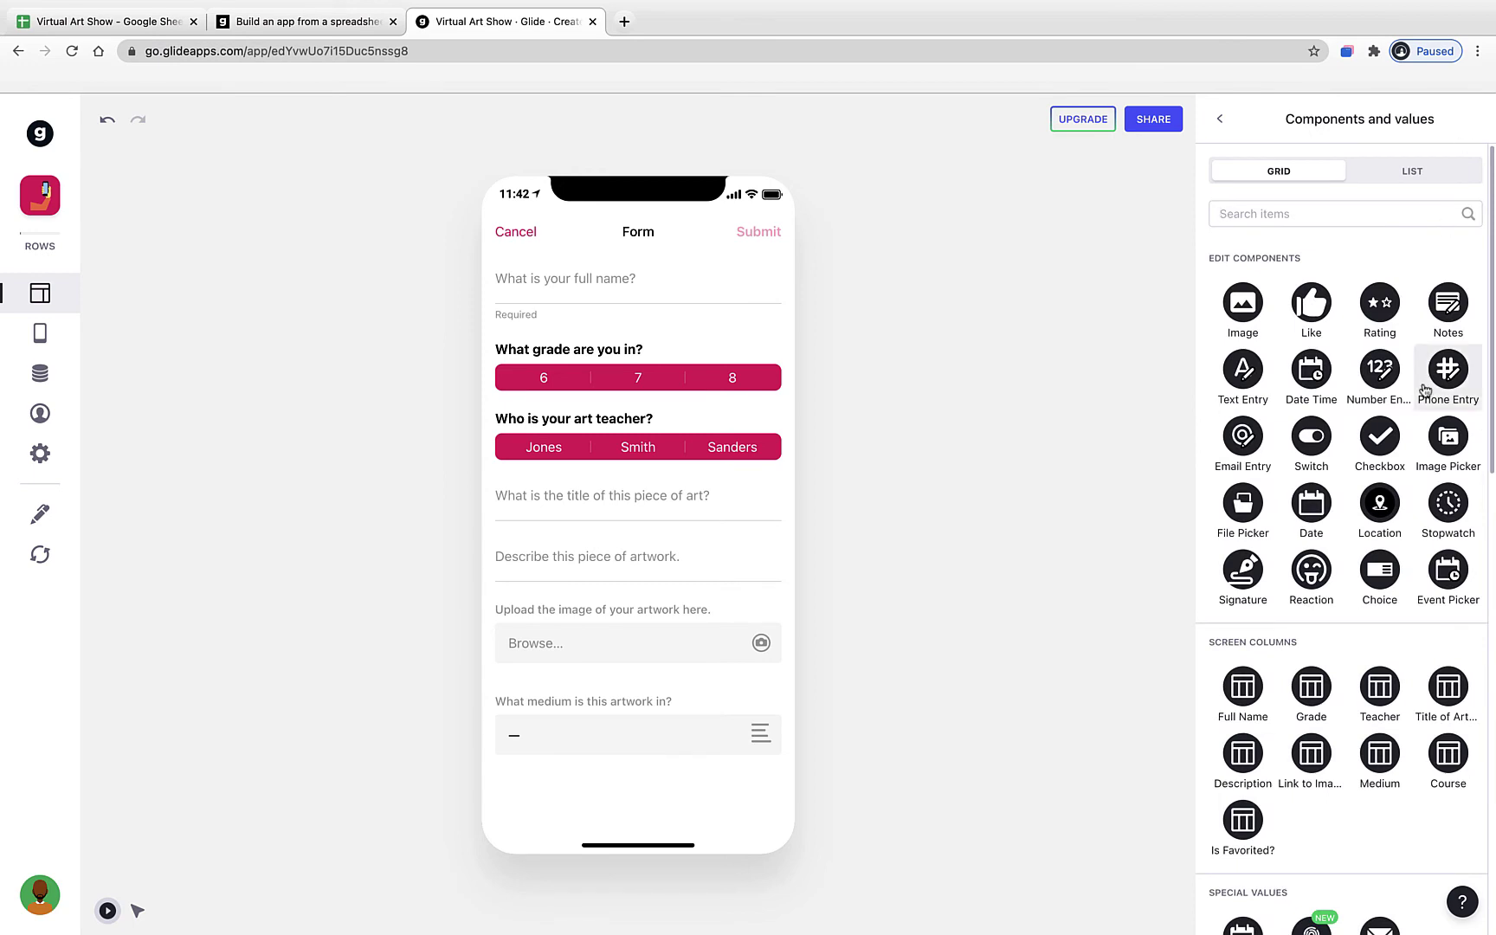
- Add a Choice 'What art class are you in?' offering Options sheet Course values, saved to Course
click(1379, 571)
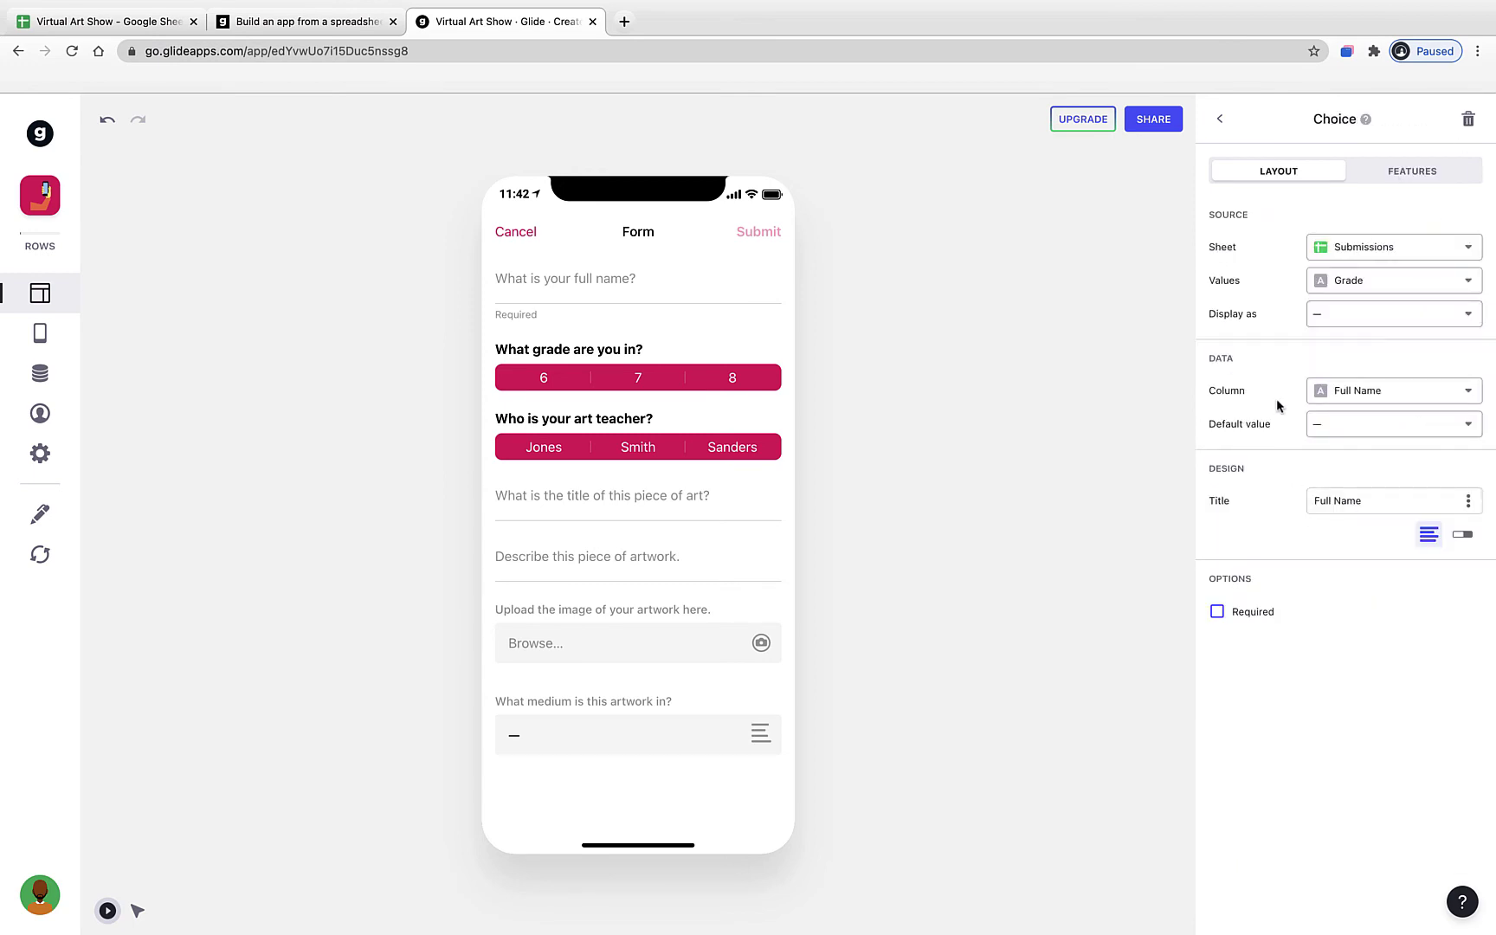
click(1352, 251)
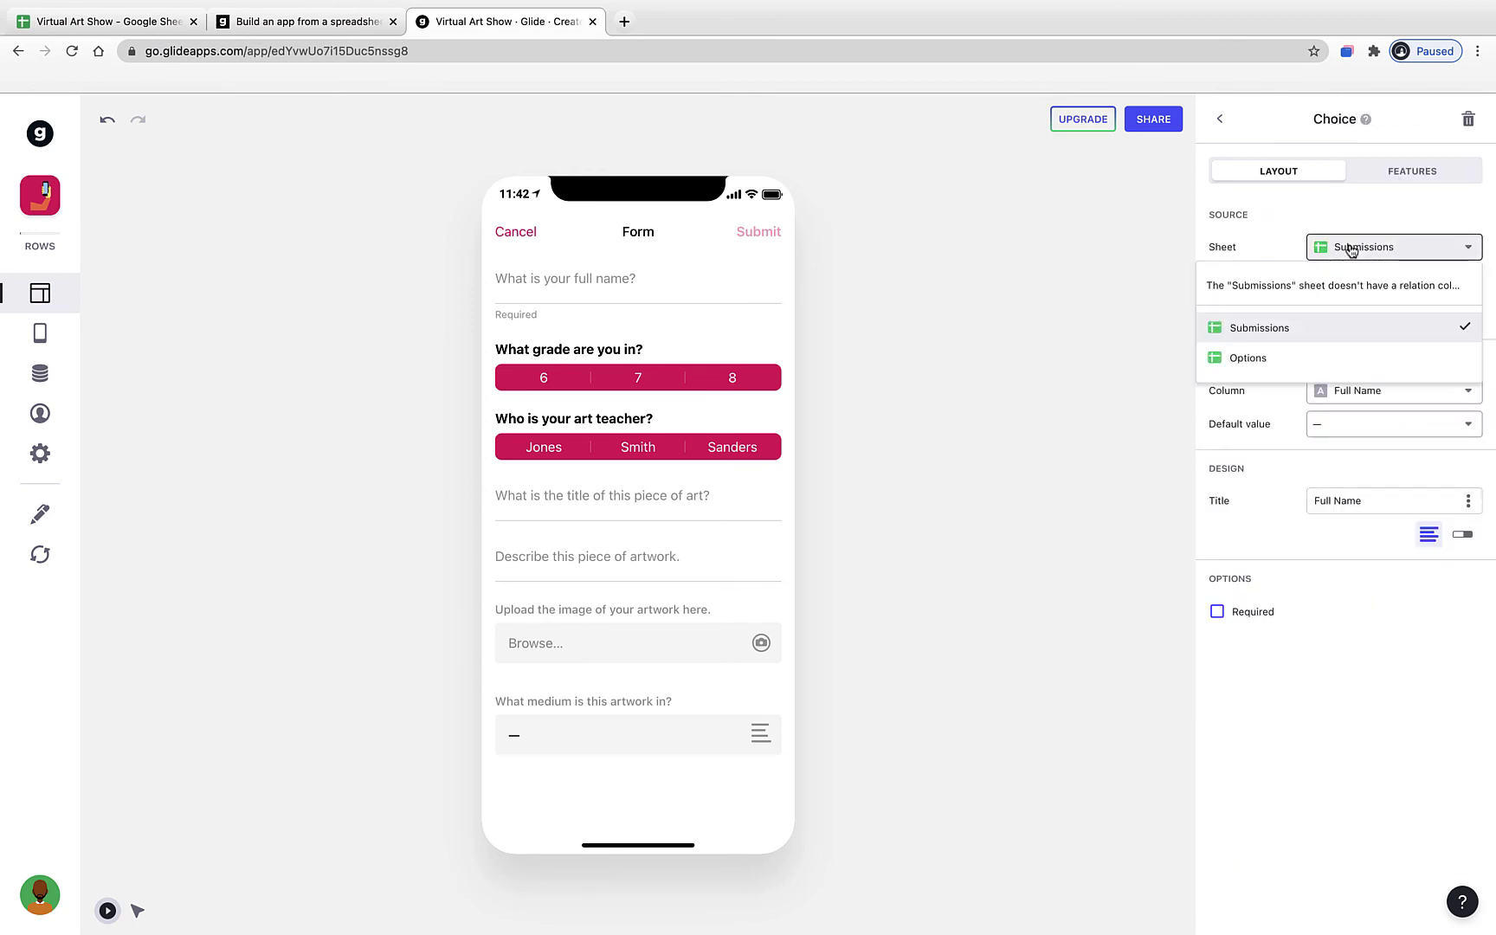
click(1286, 361)
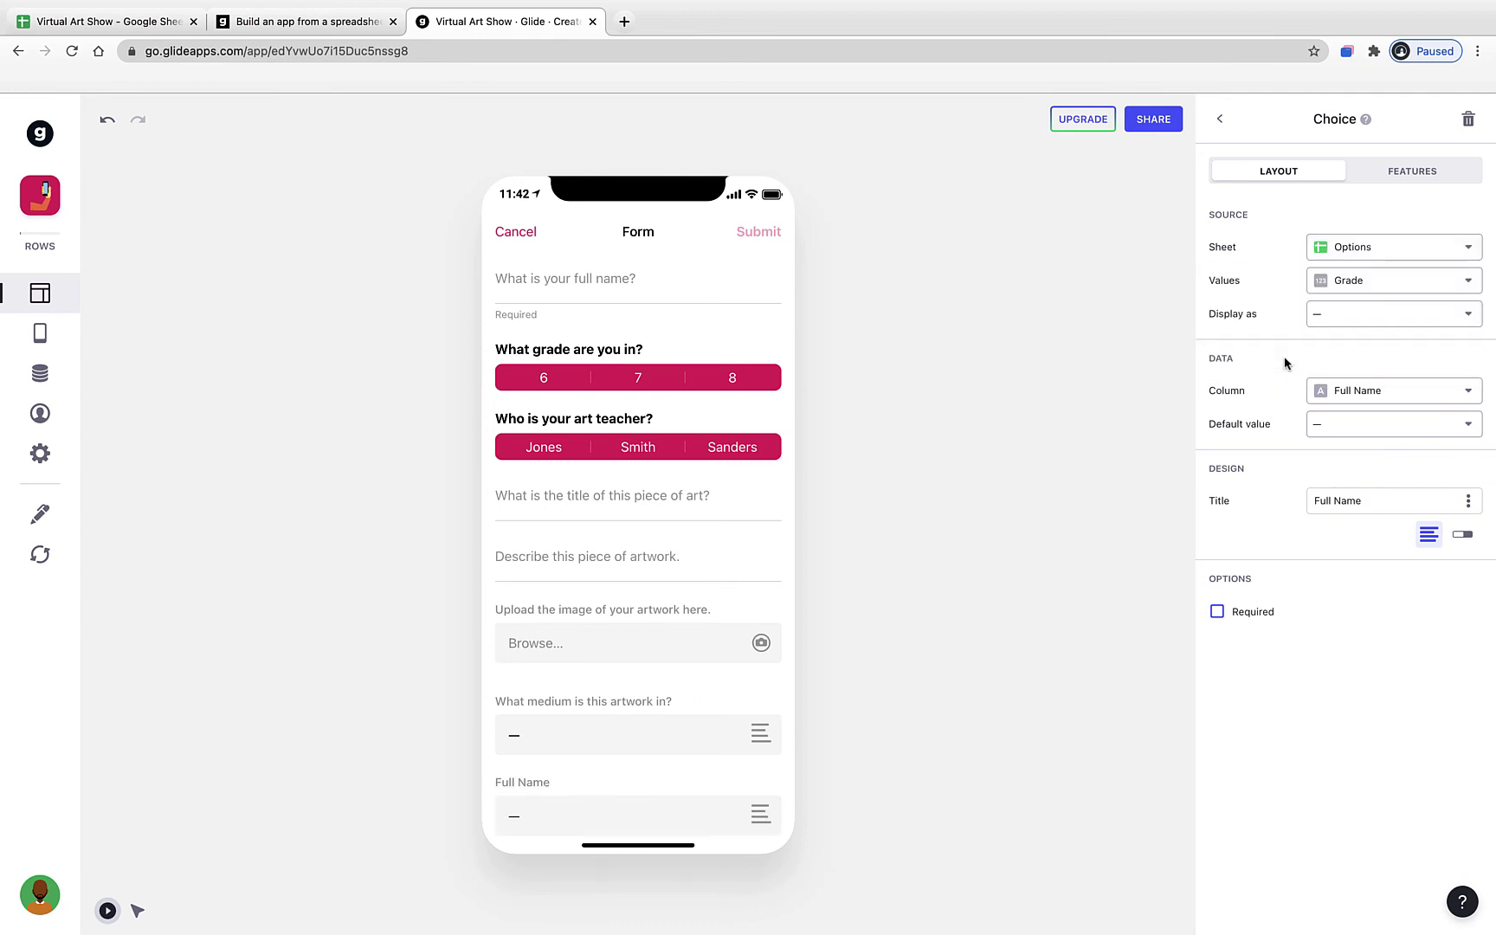
click(1356, 280)
click(1356, 409)
click(1340, 390)
click(1350, 650)
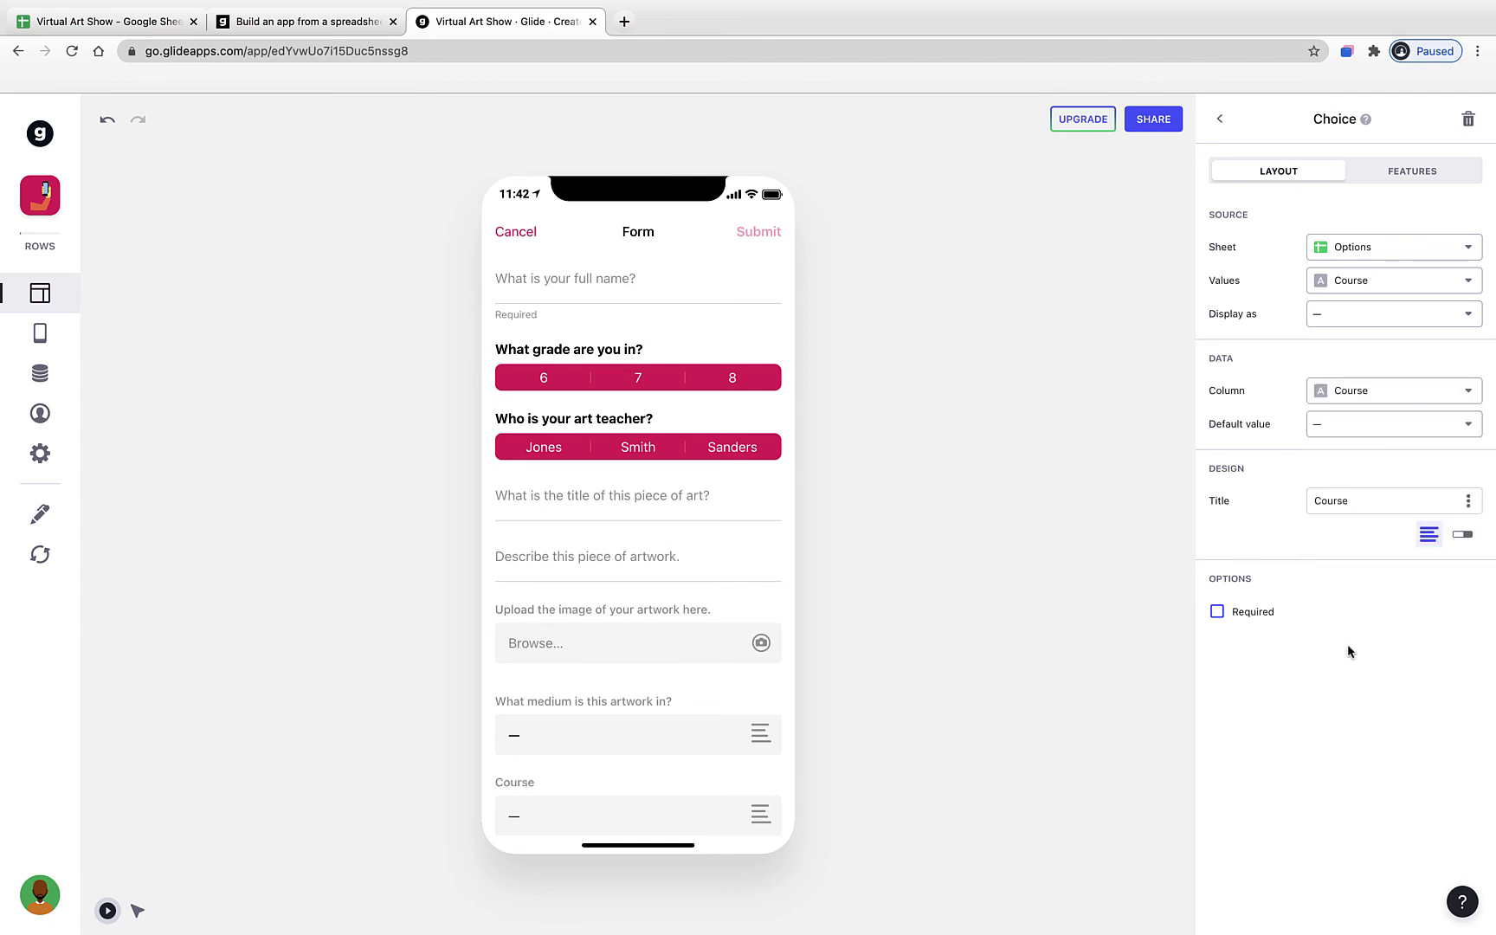
double_click(1361, 501)
text(Wh)
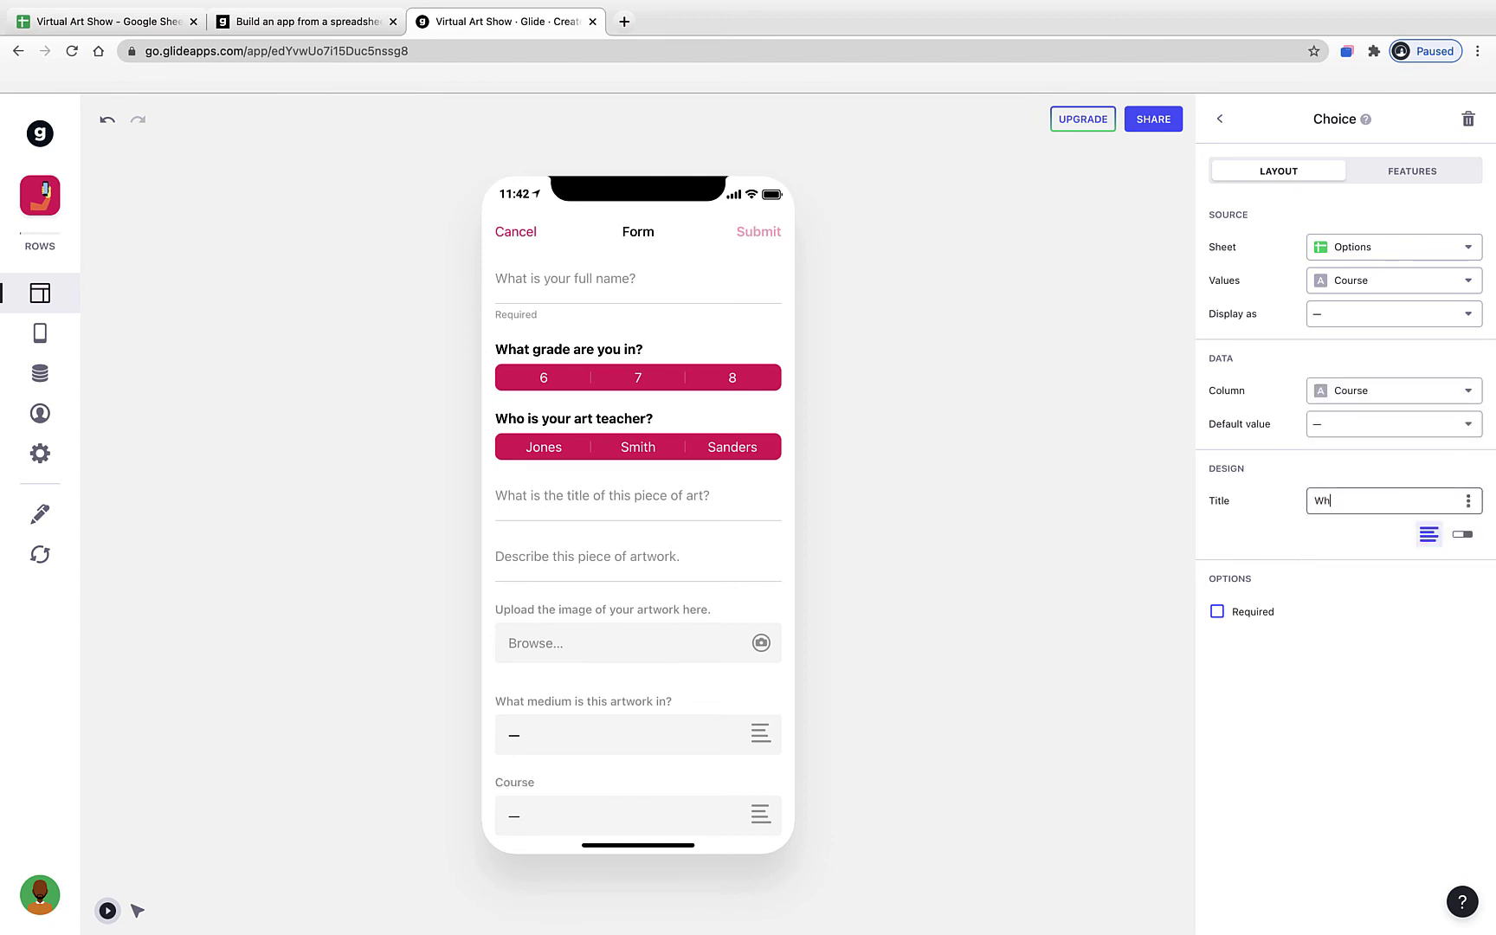
text(at art class are you in?)
click(1377, 800)
- Preview the art class options, then close the form back to the Submissions screen
scroll(725, 732, down, 1)
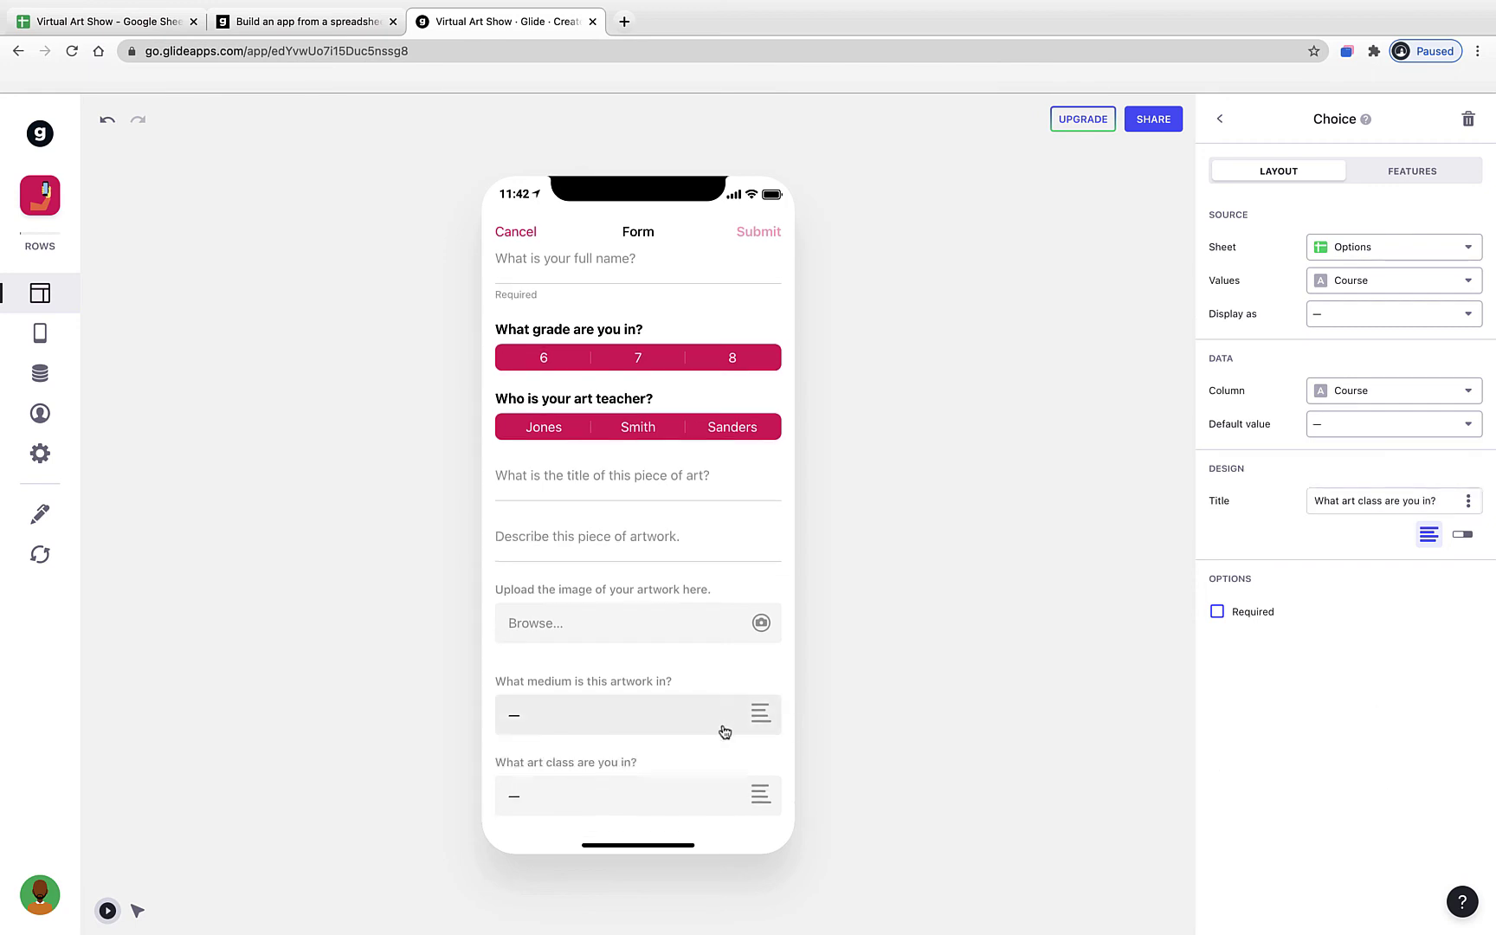
click(686, 794)
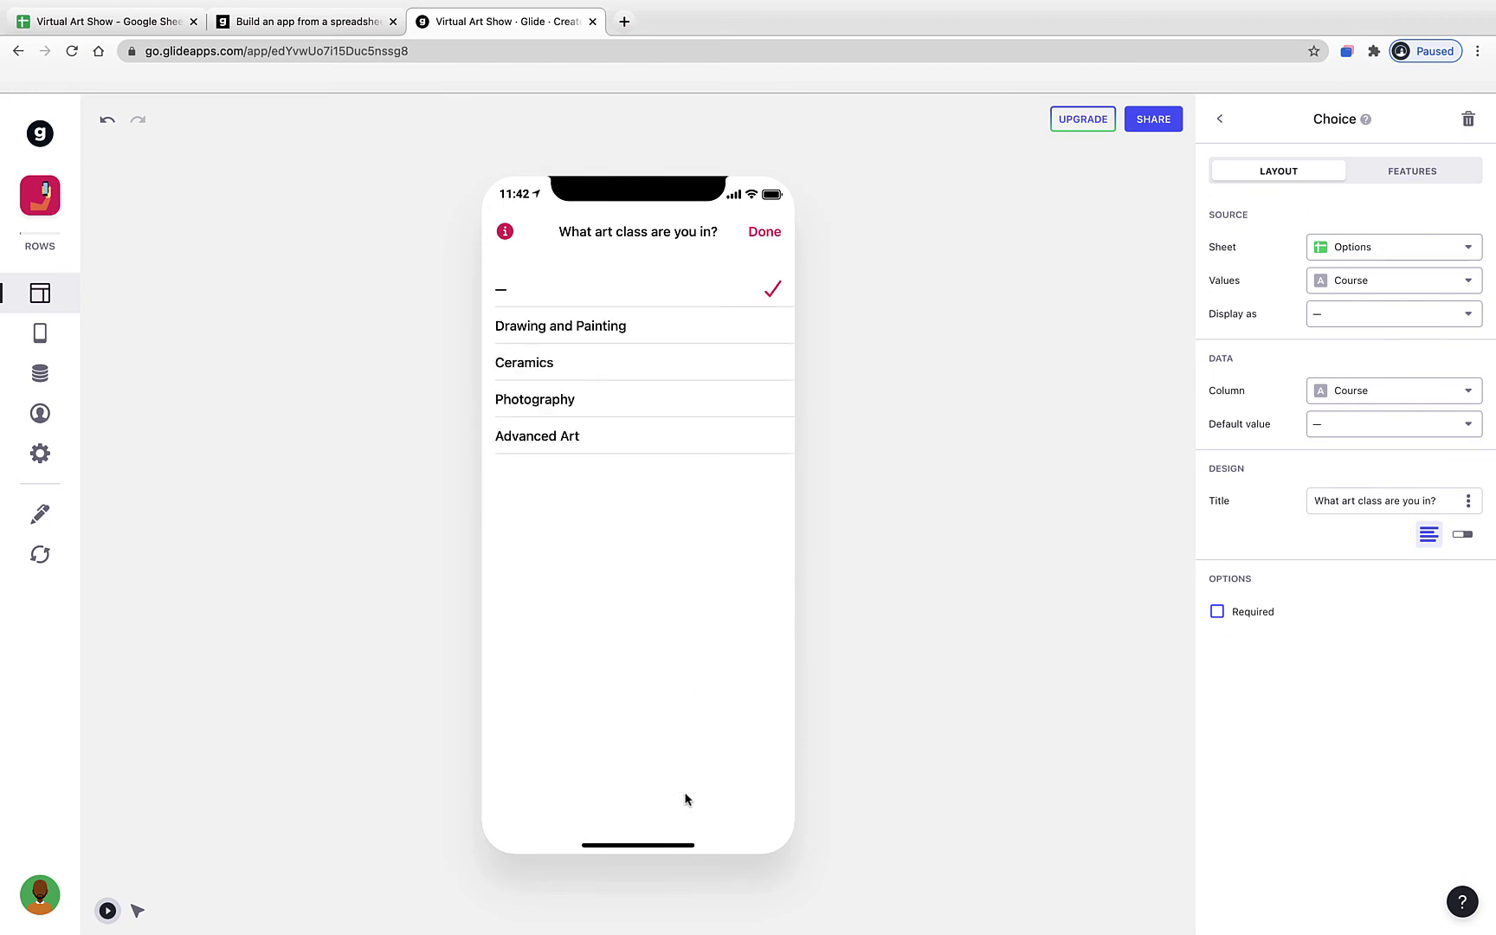
click(766, 232)
click(1221, 123)
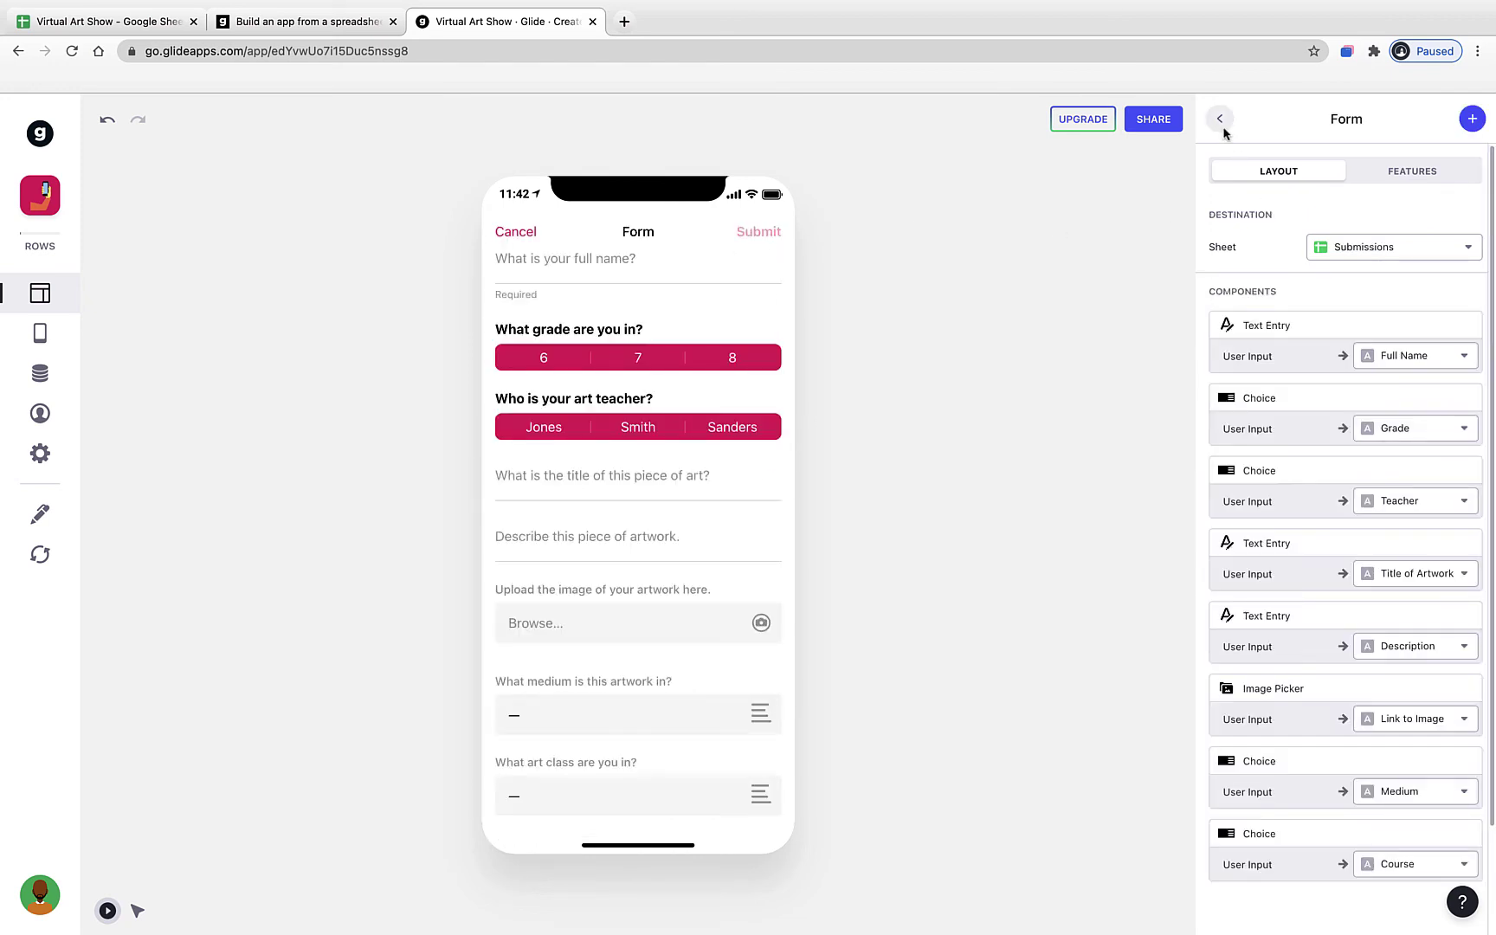
click(520, 232)
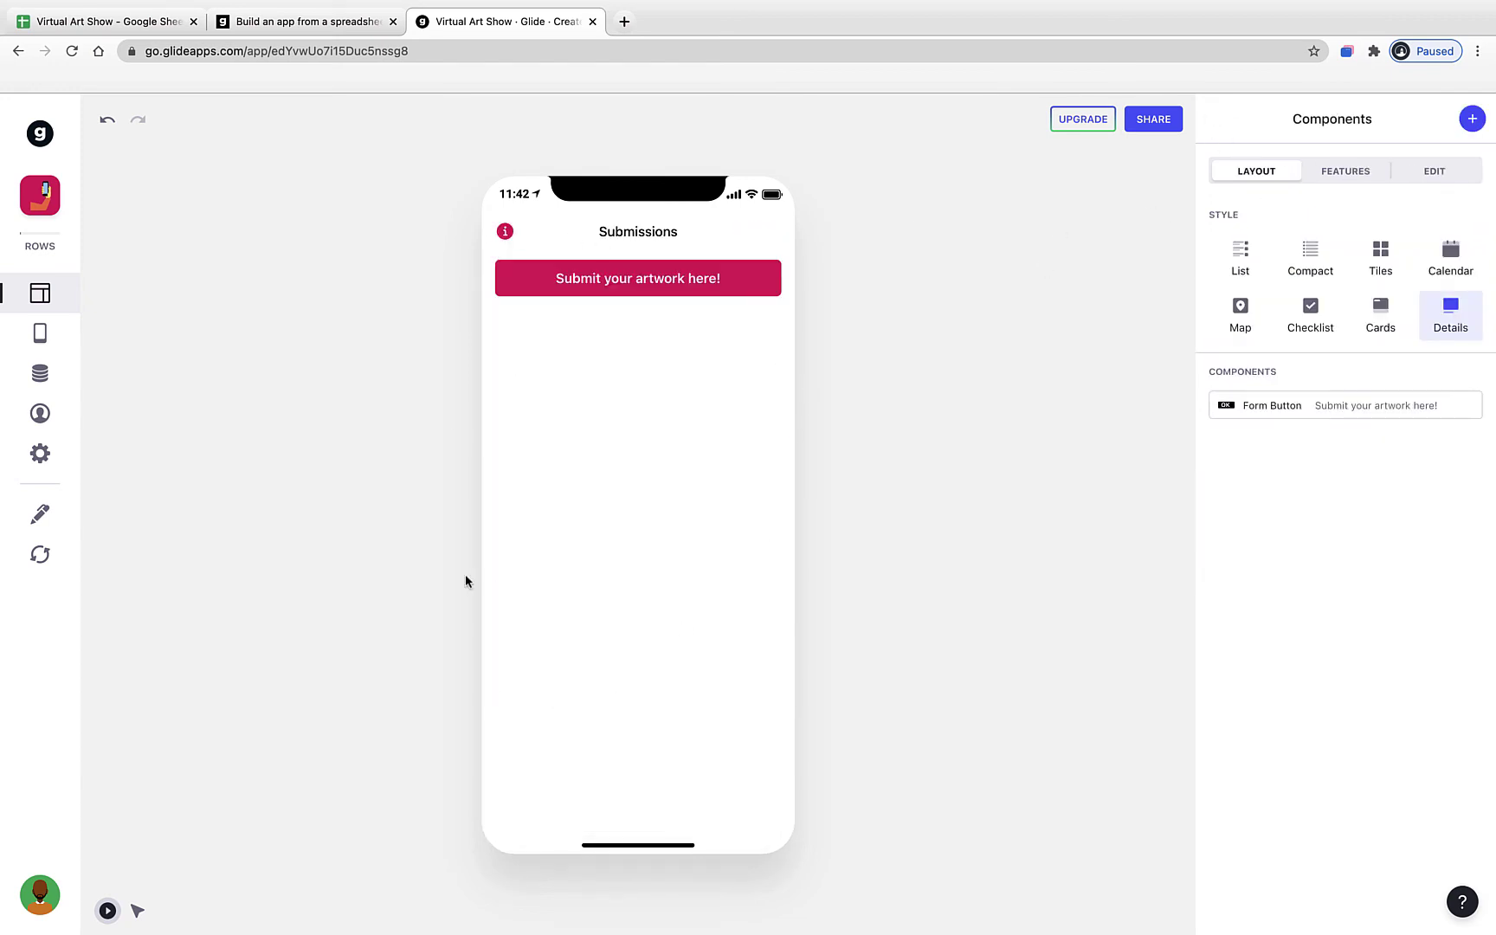
- Enter the student's name, grade 7, first teacher, title 'Fish Swimming' and a nature-project description
click(625, 291)
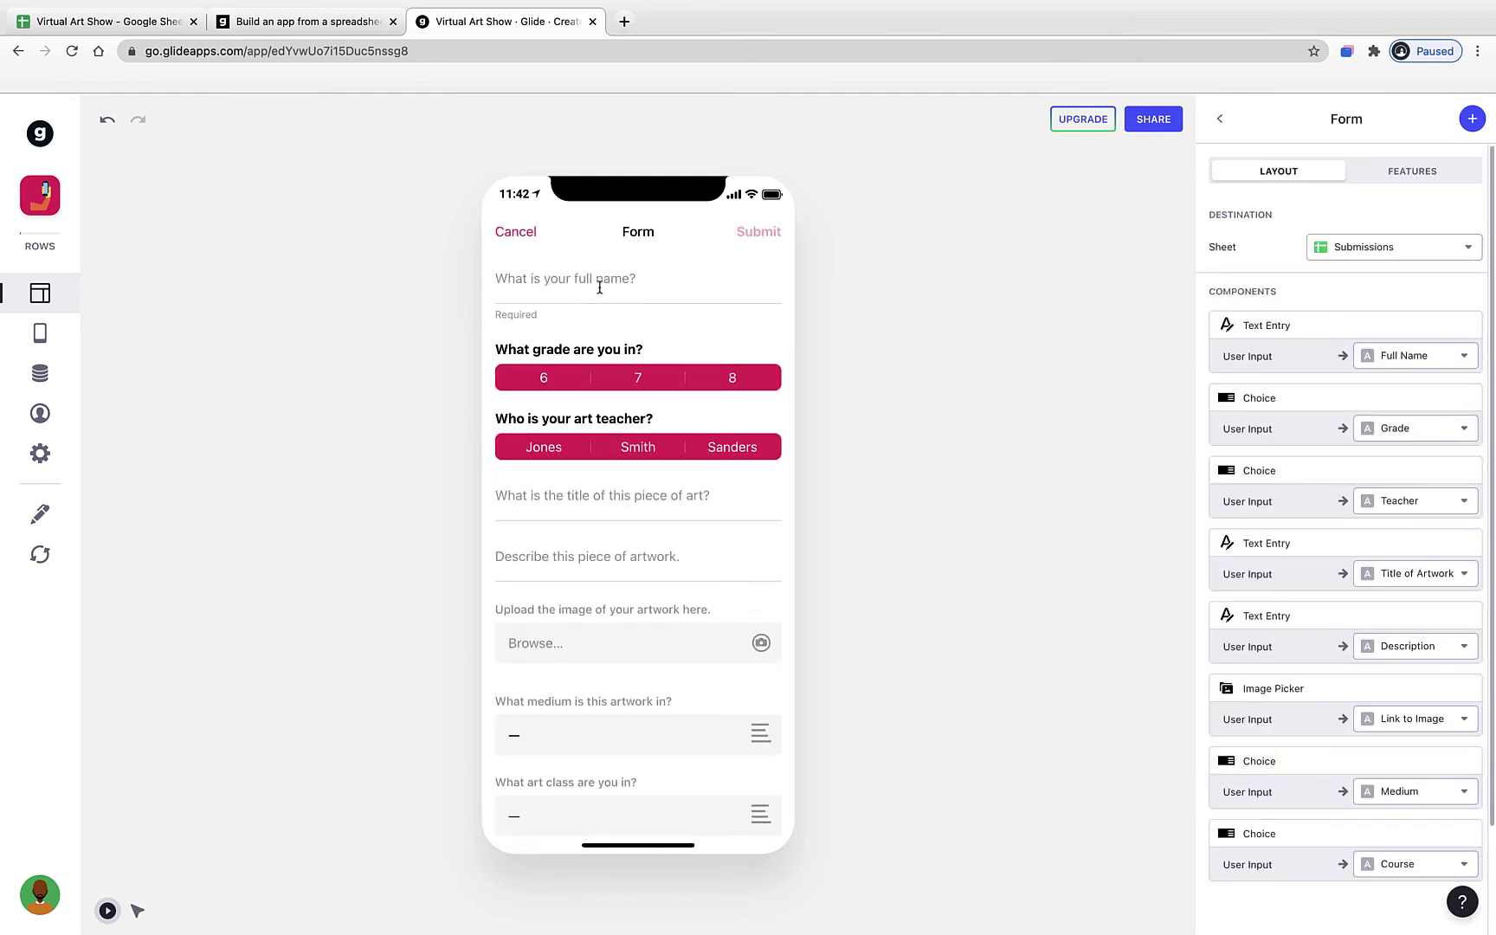
click(522, 234)
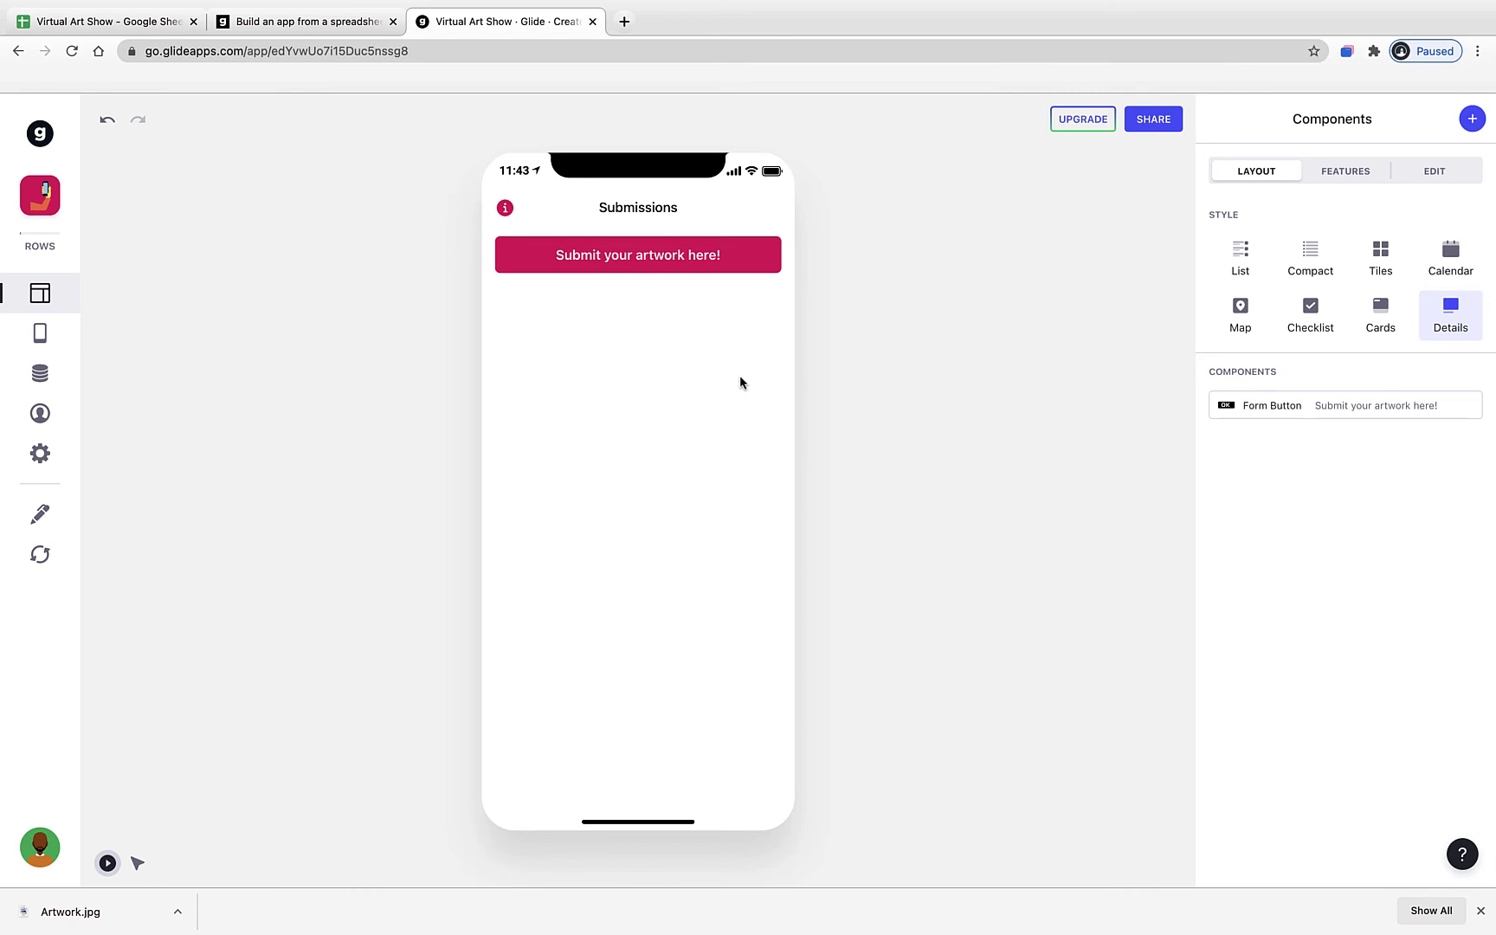
click(663, 261)
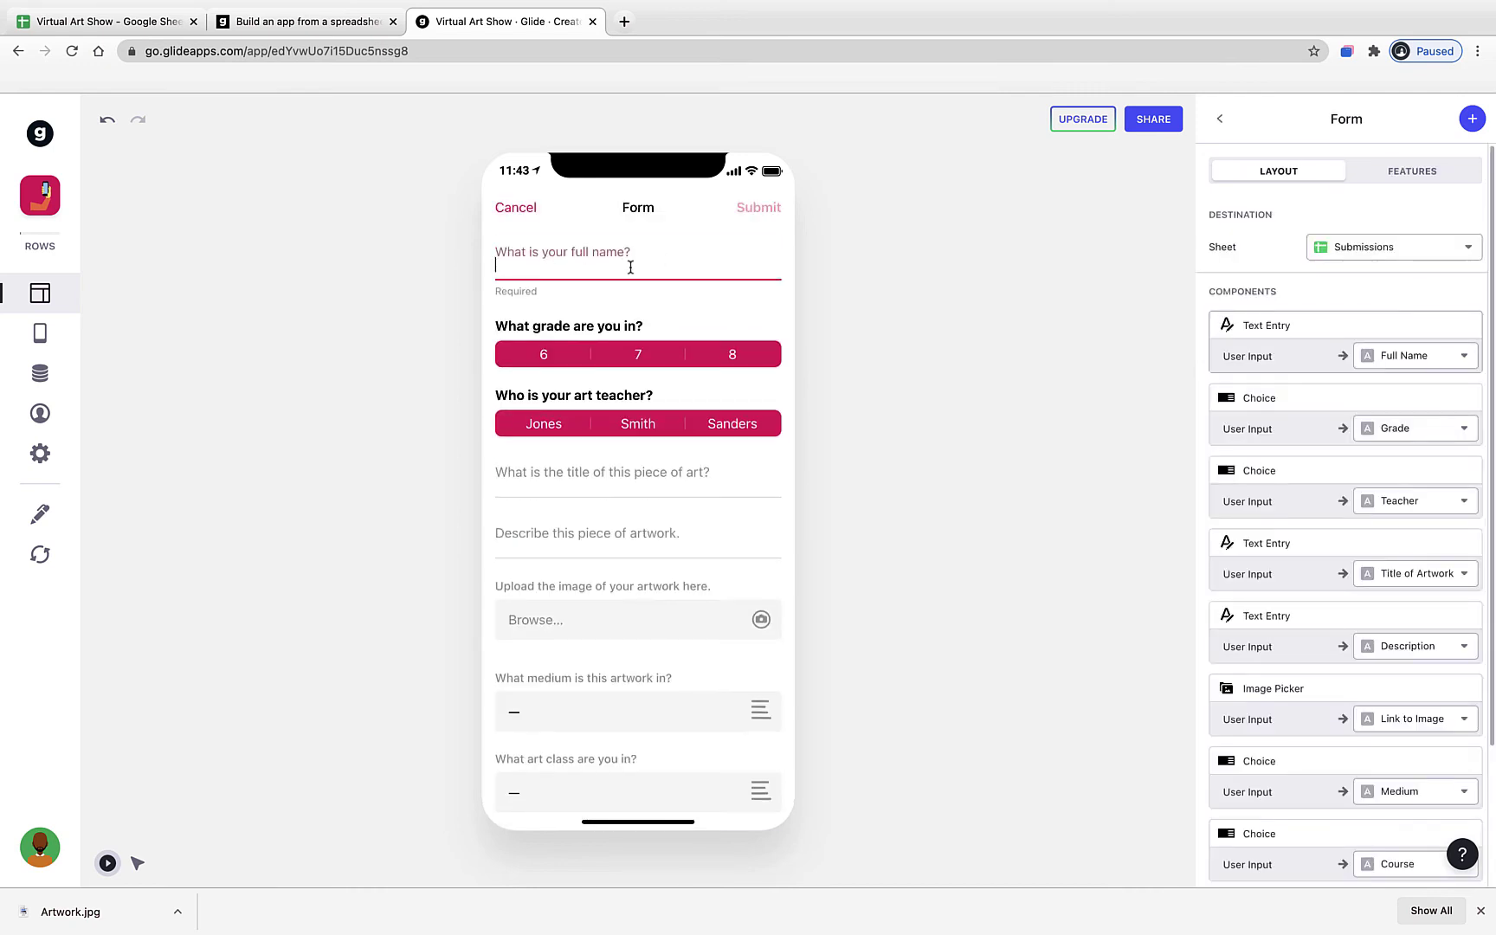
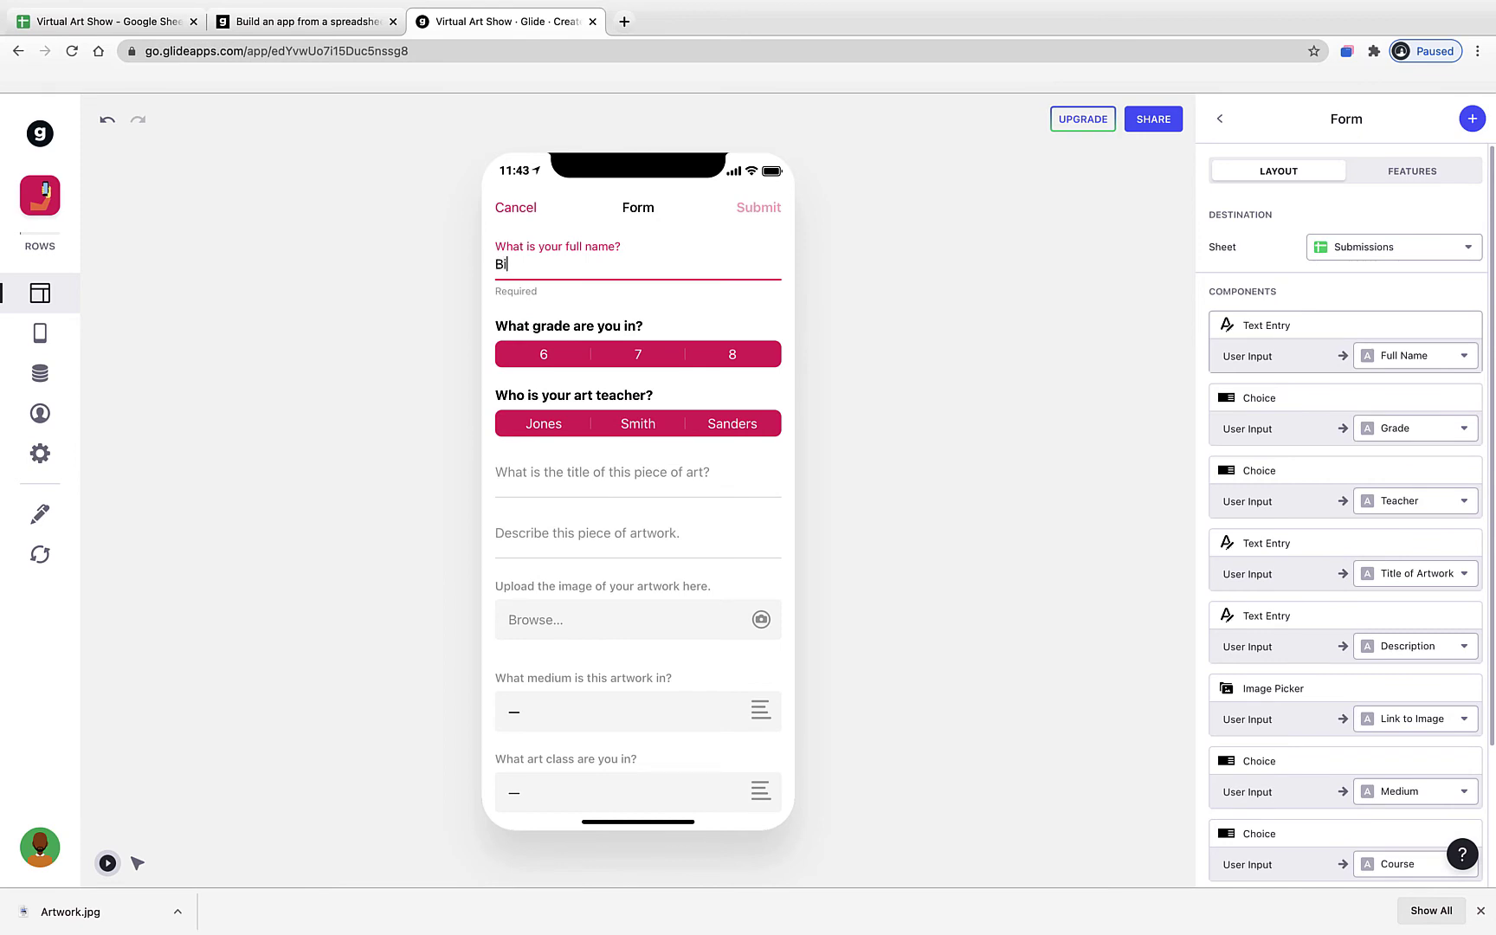
click(625, 356)
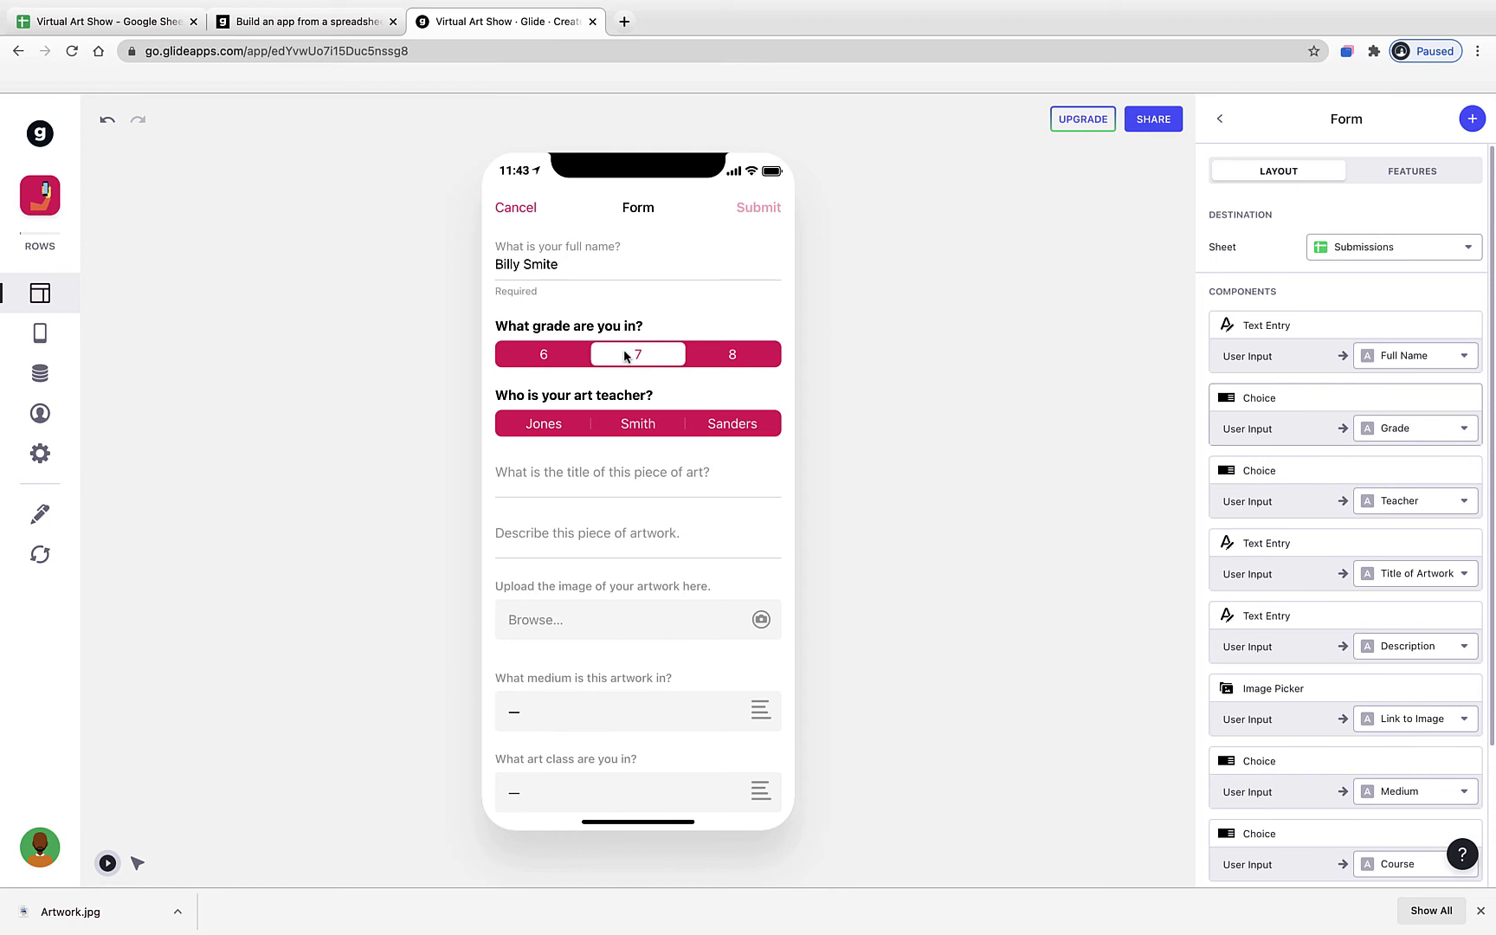
click(543, 428)
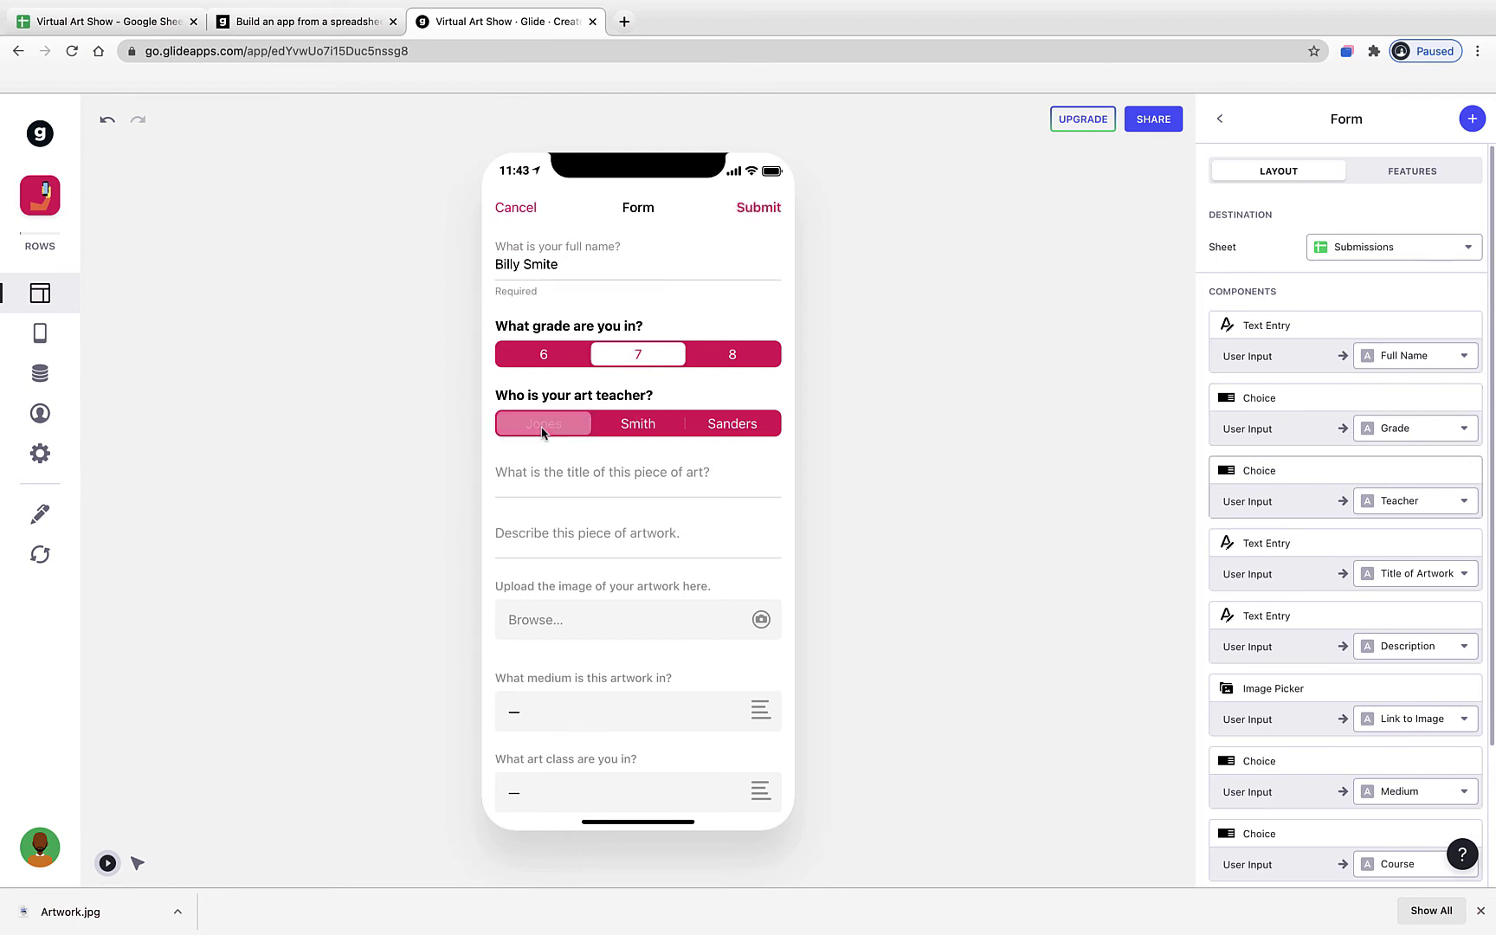
click(555, 488)
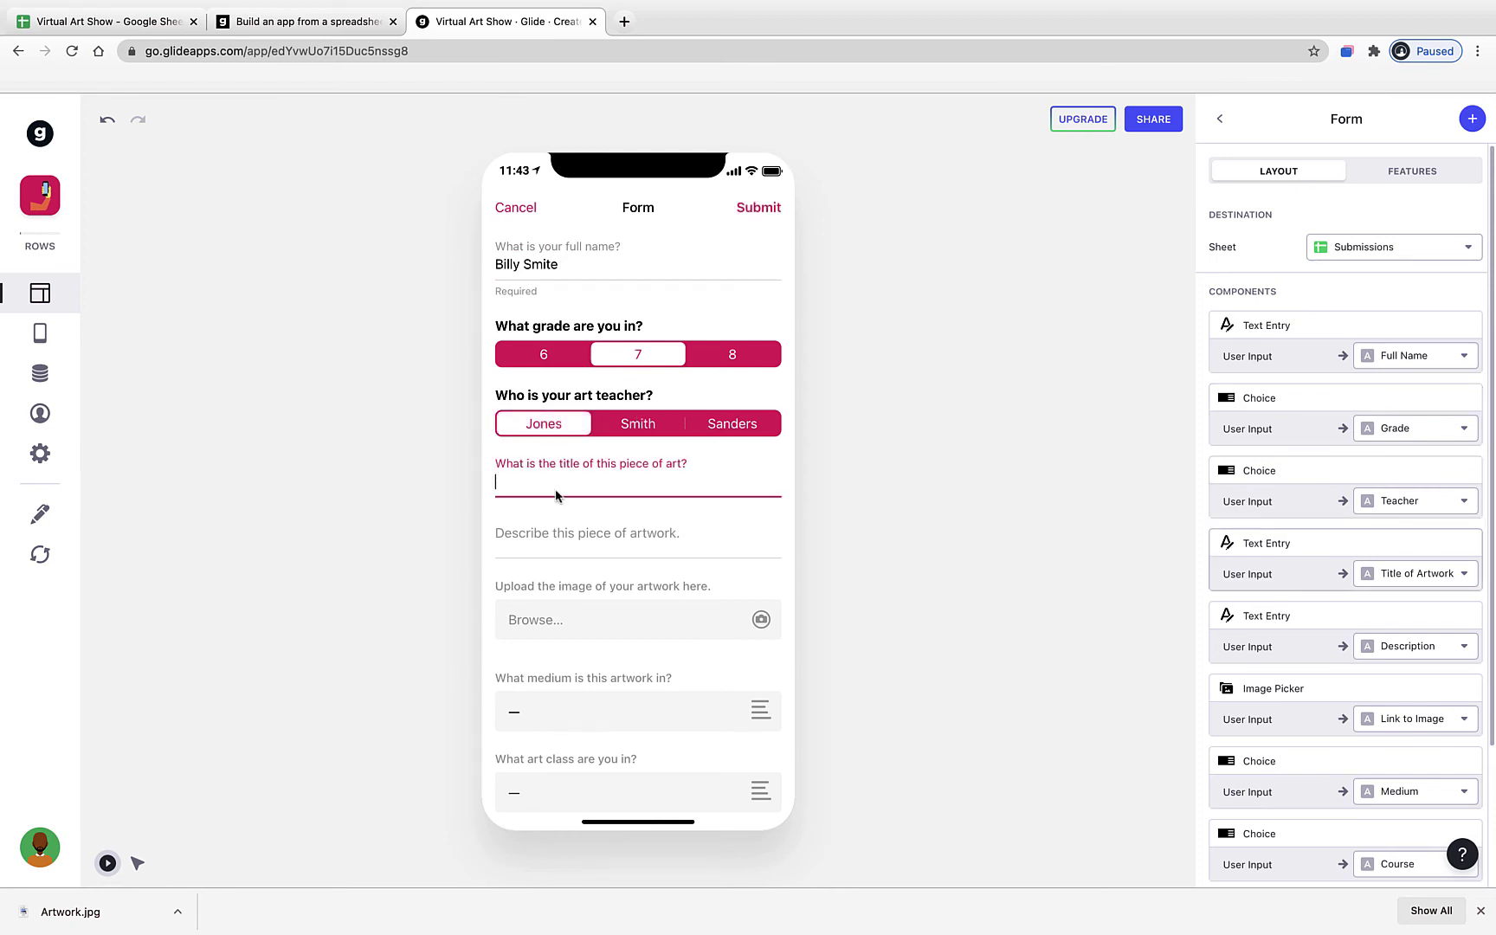
text(Fish Swimming)
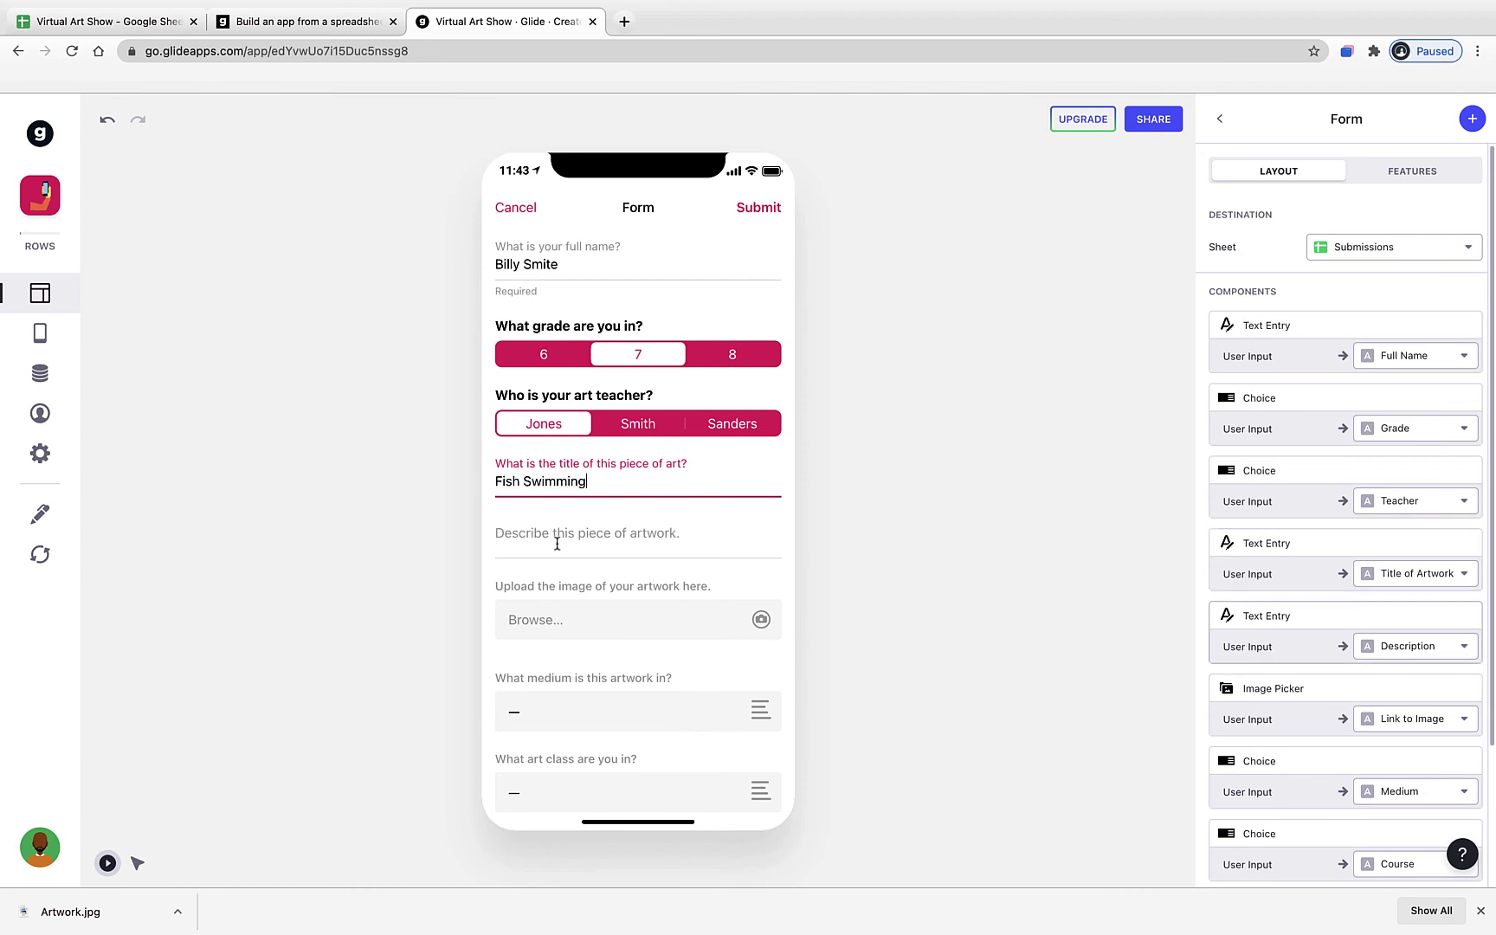
click(557, 537)
text(This)
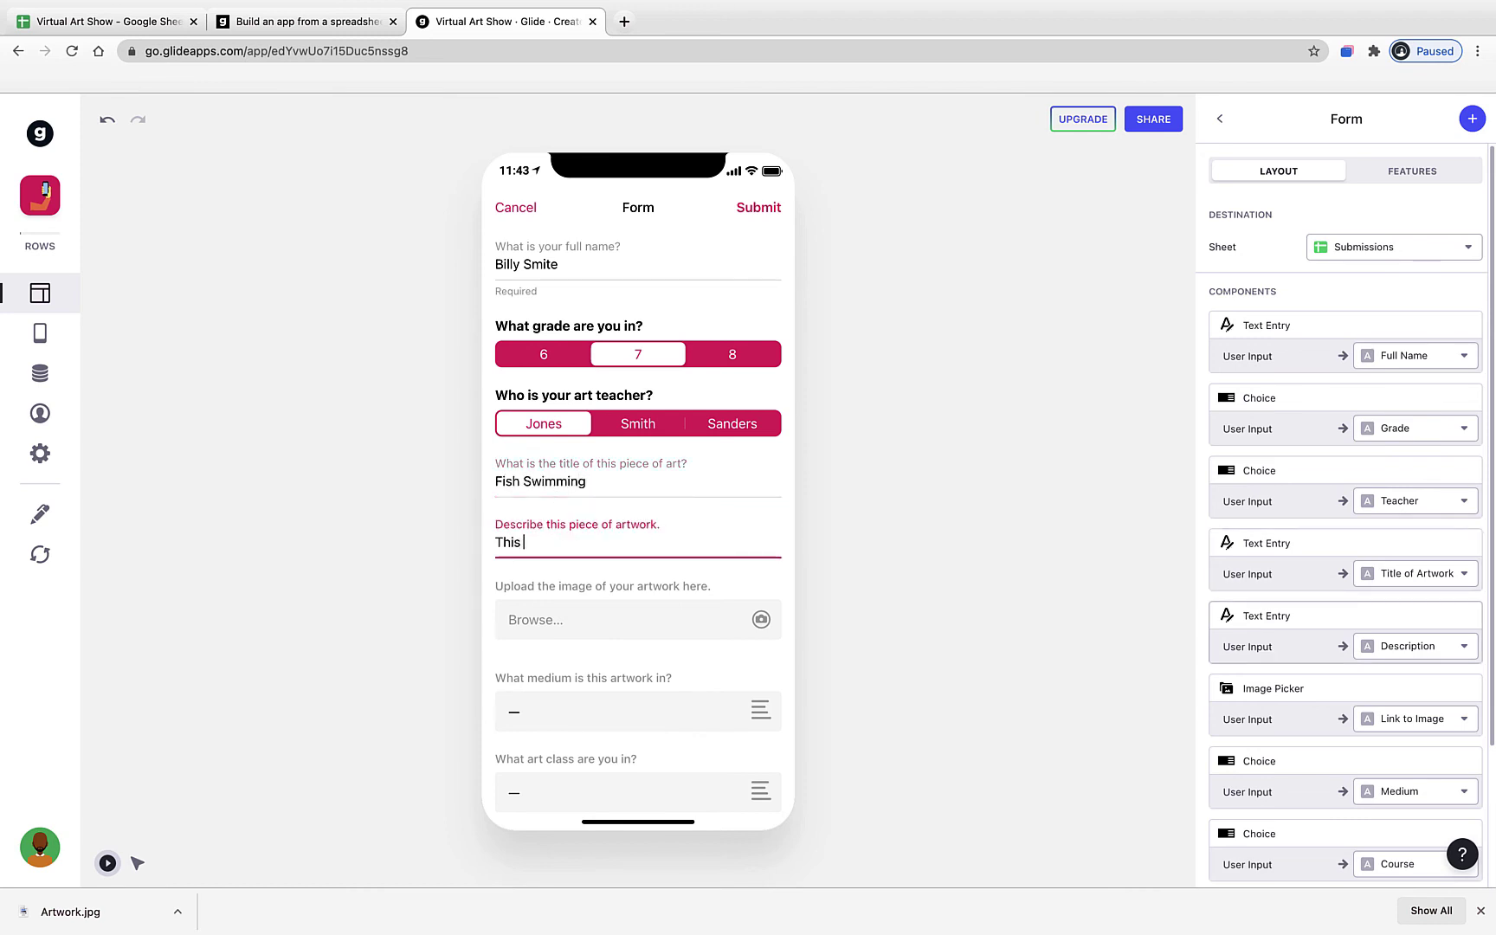
text( drawing was done as part of our nat)
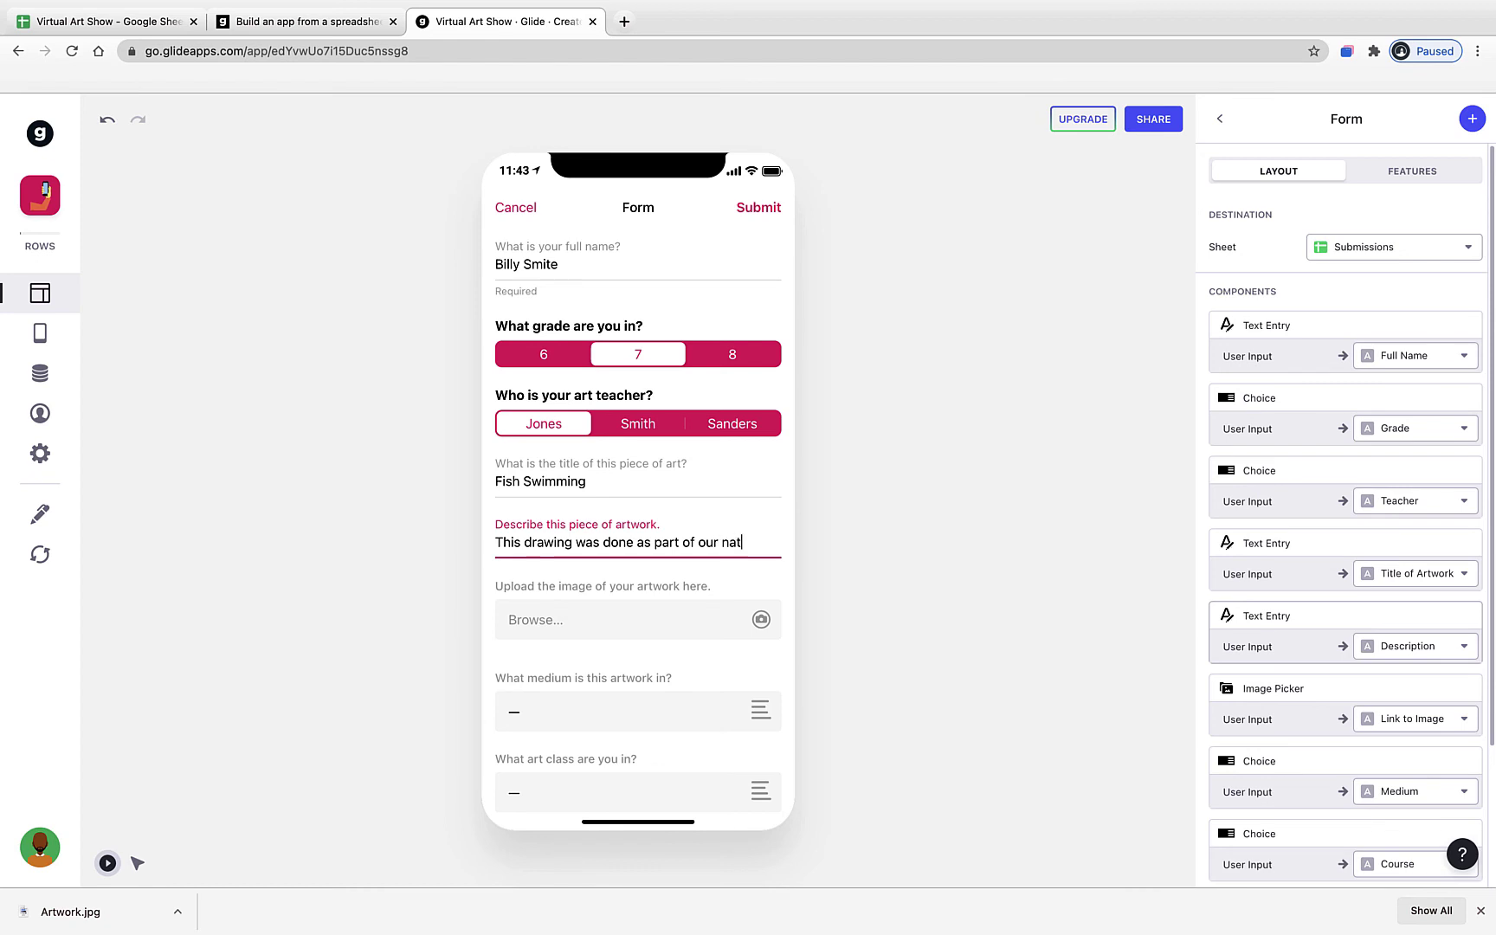
text(ure project)
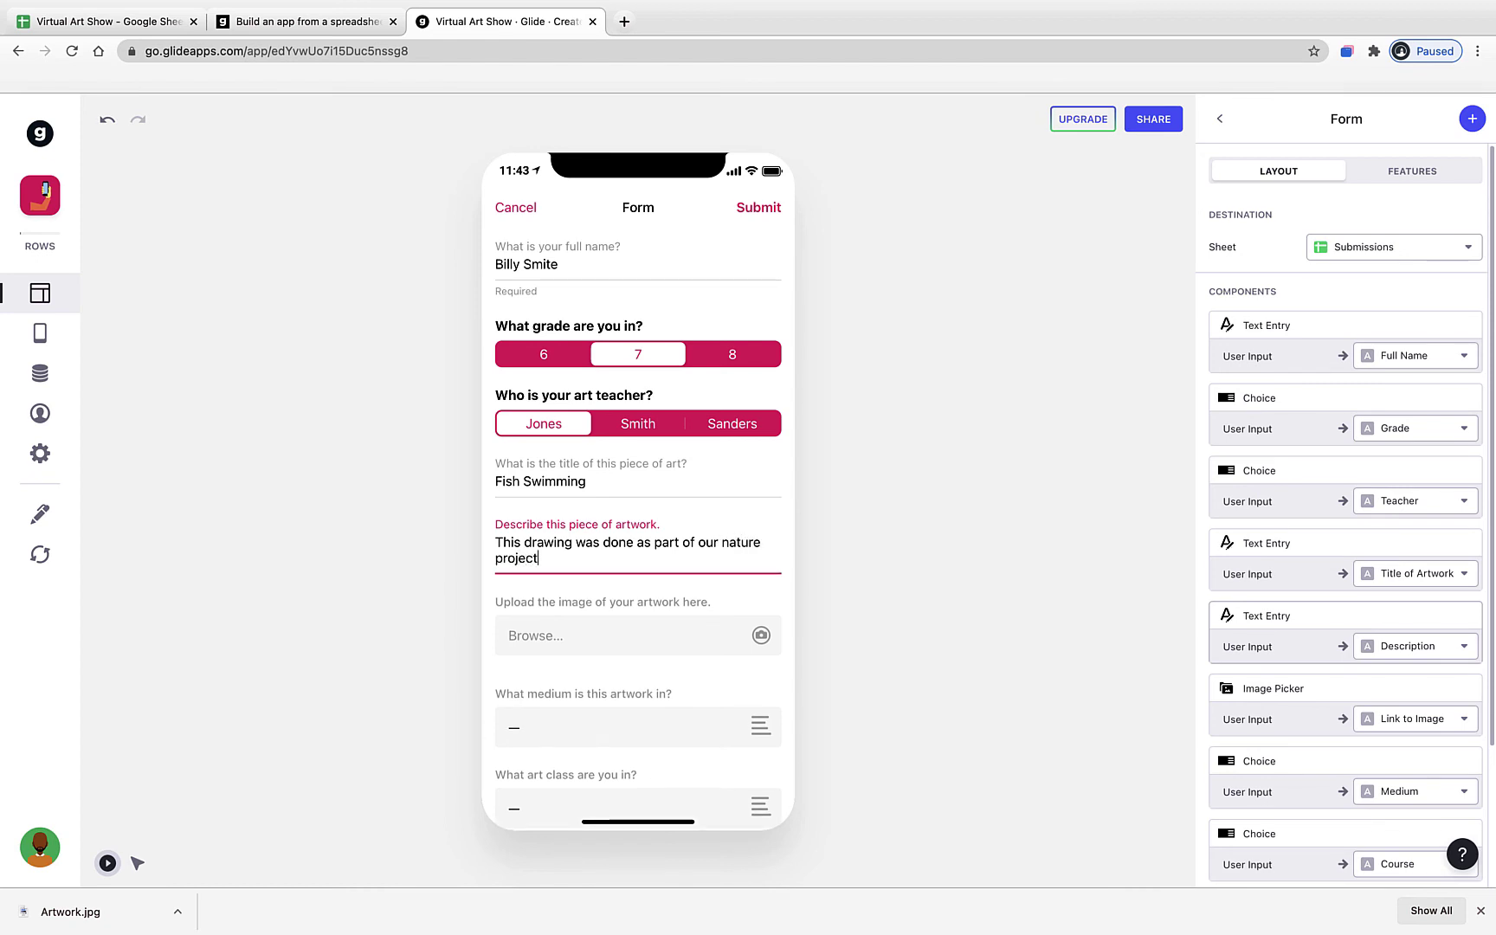
text(.  I am very interested in s)
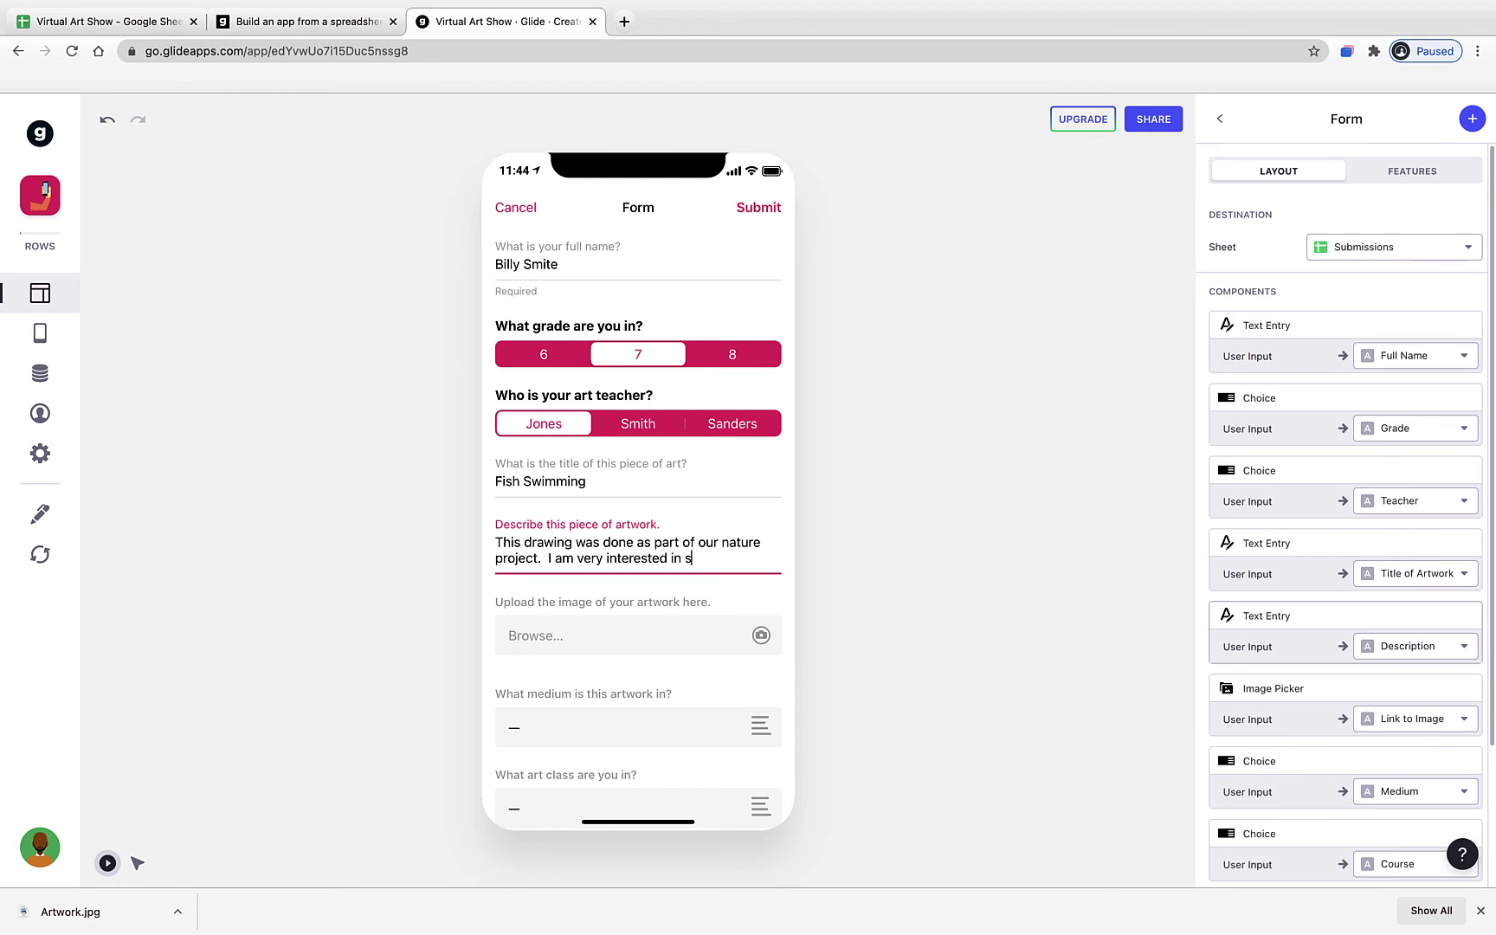
text(ea life and chose to d)
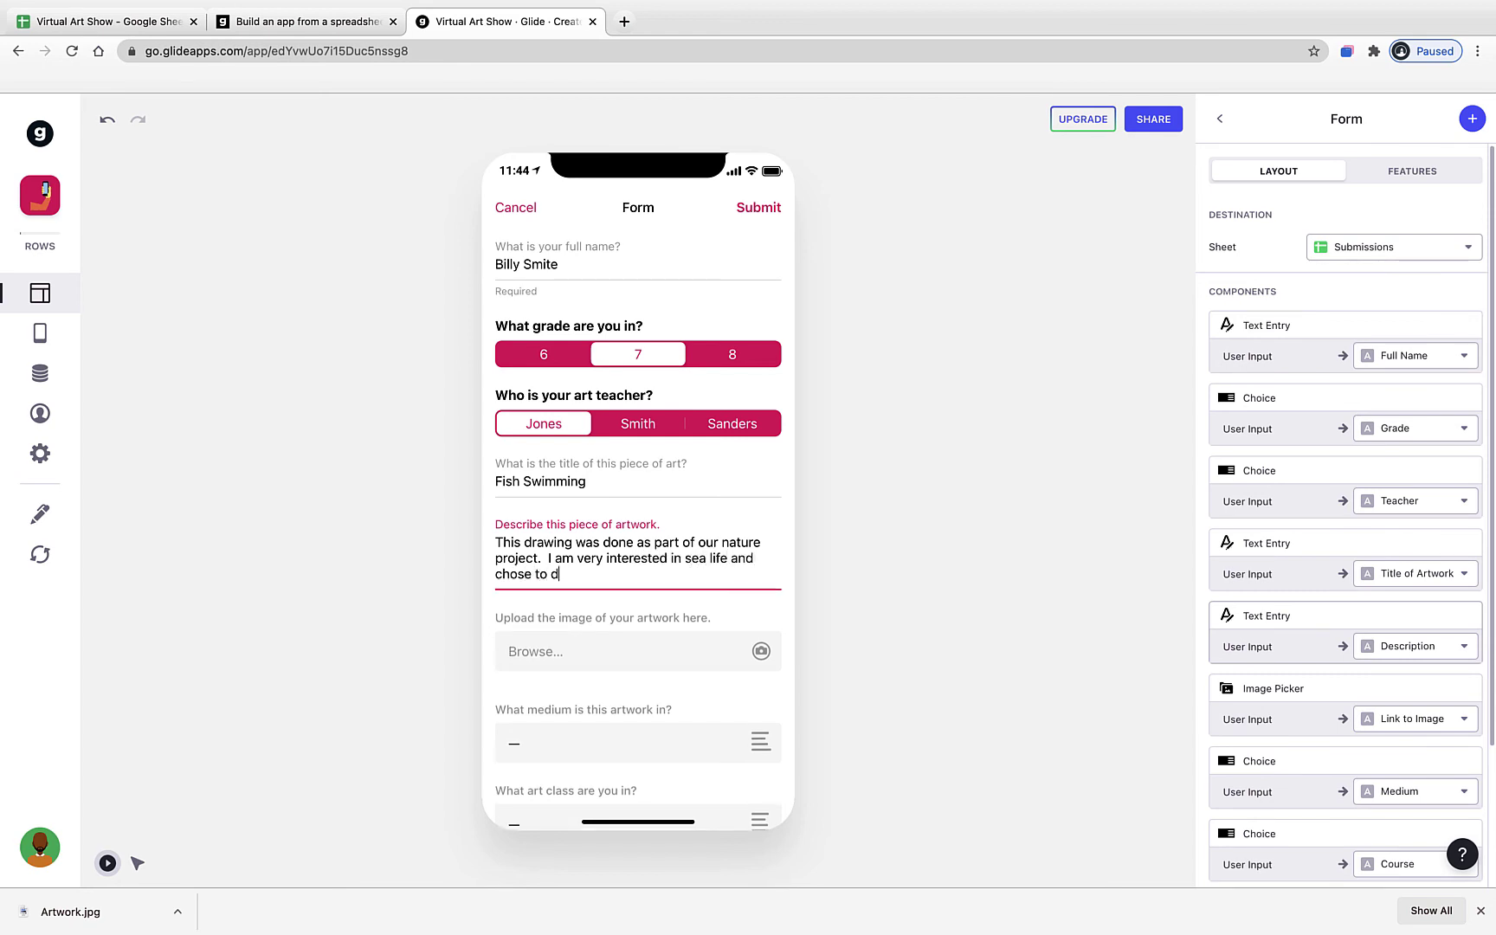
text(raw coral reef fish.)
- Upload Artwork.jpg from the iCloud Desktop and choose Marker and Drawing and Painting
scroll(564, 604, down, 1)
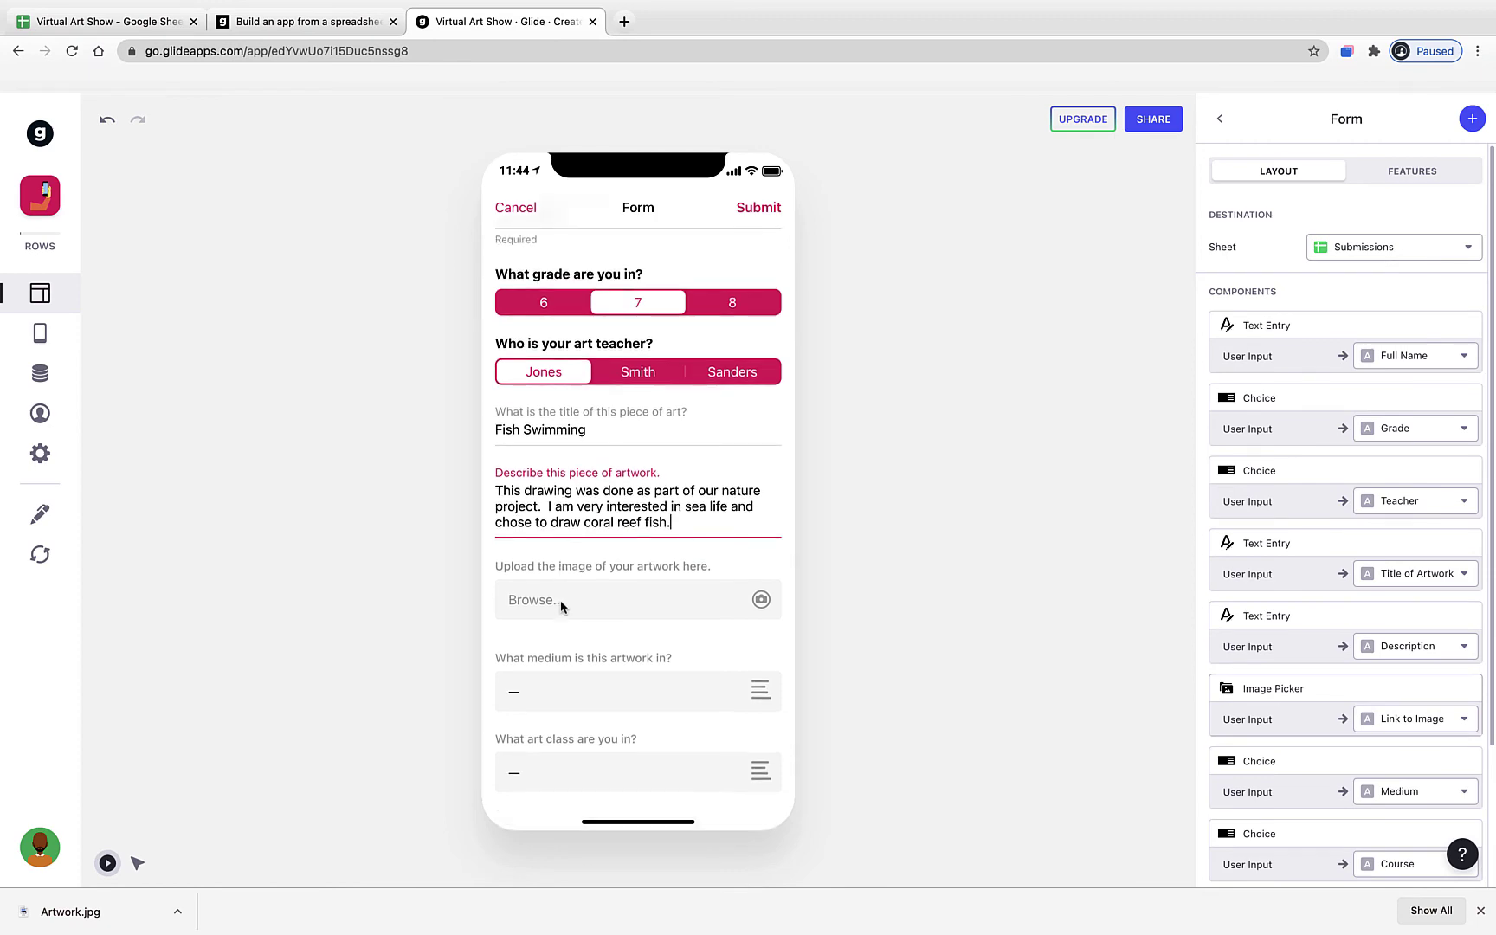
click(638, 611)
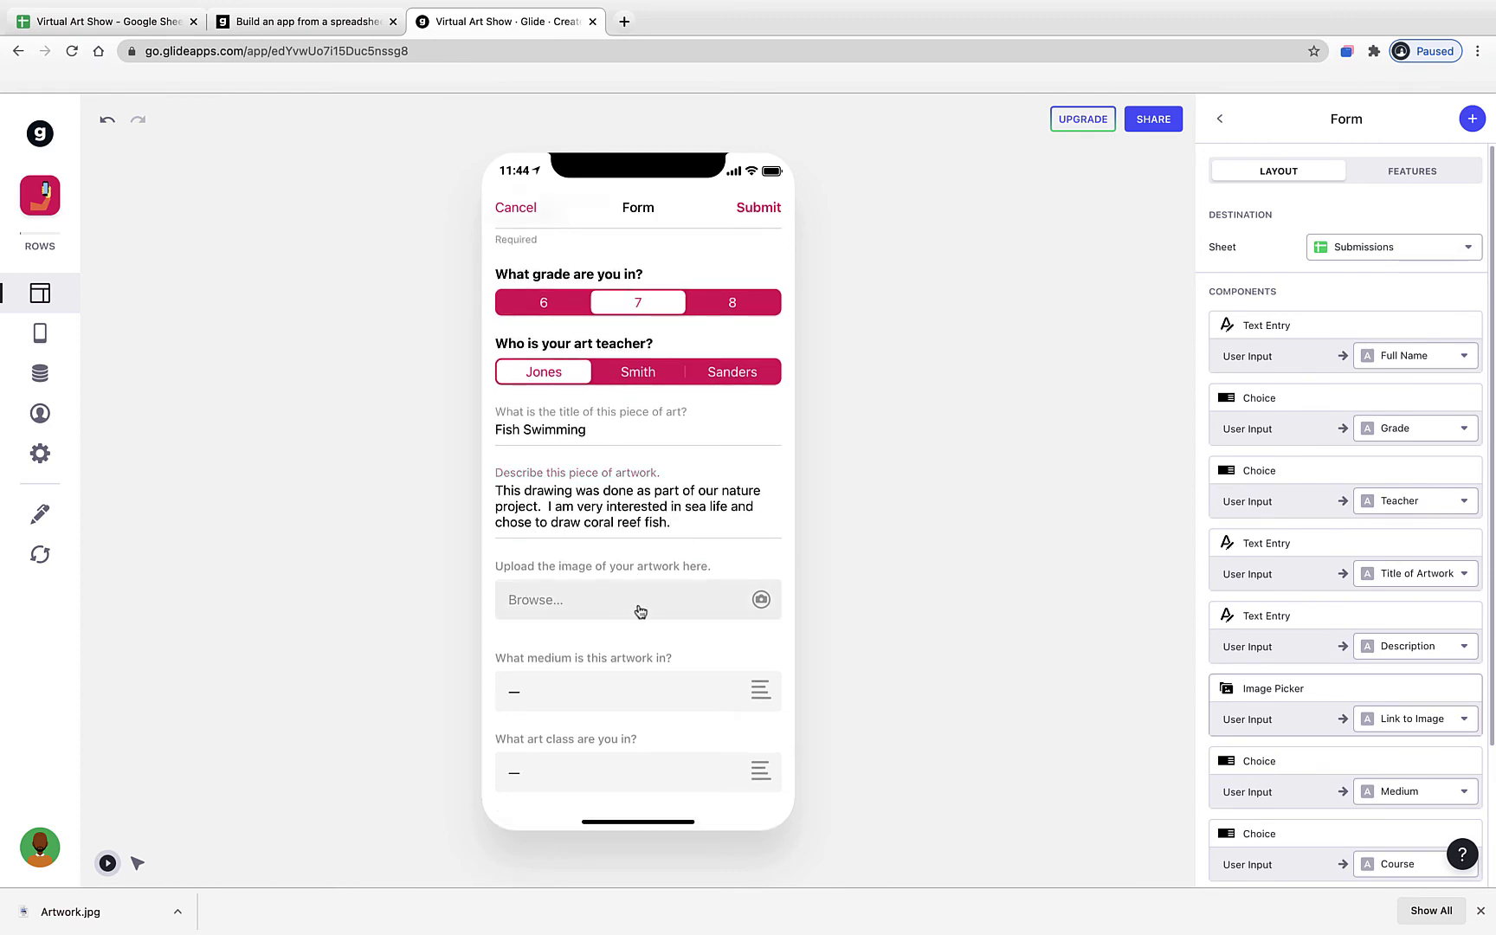
click(506, 470)
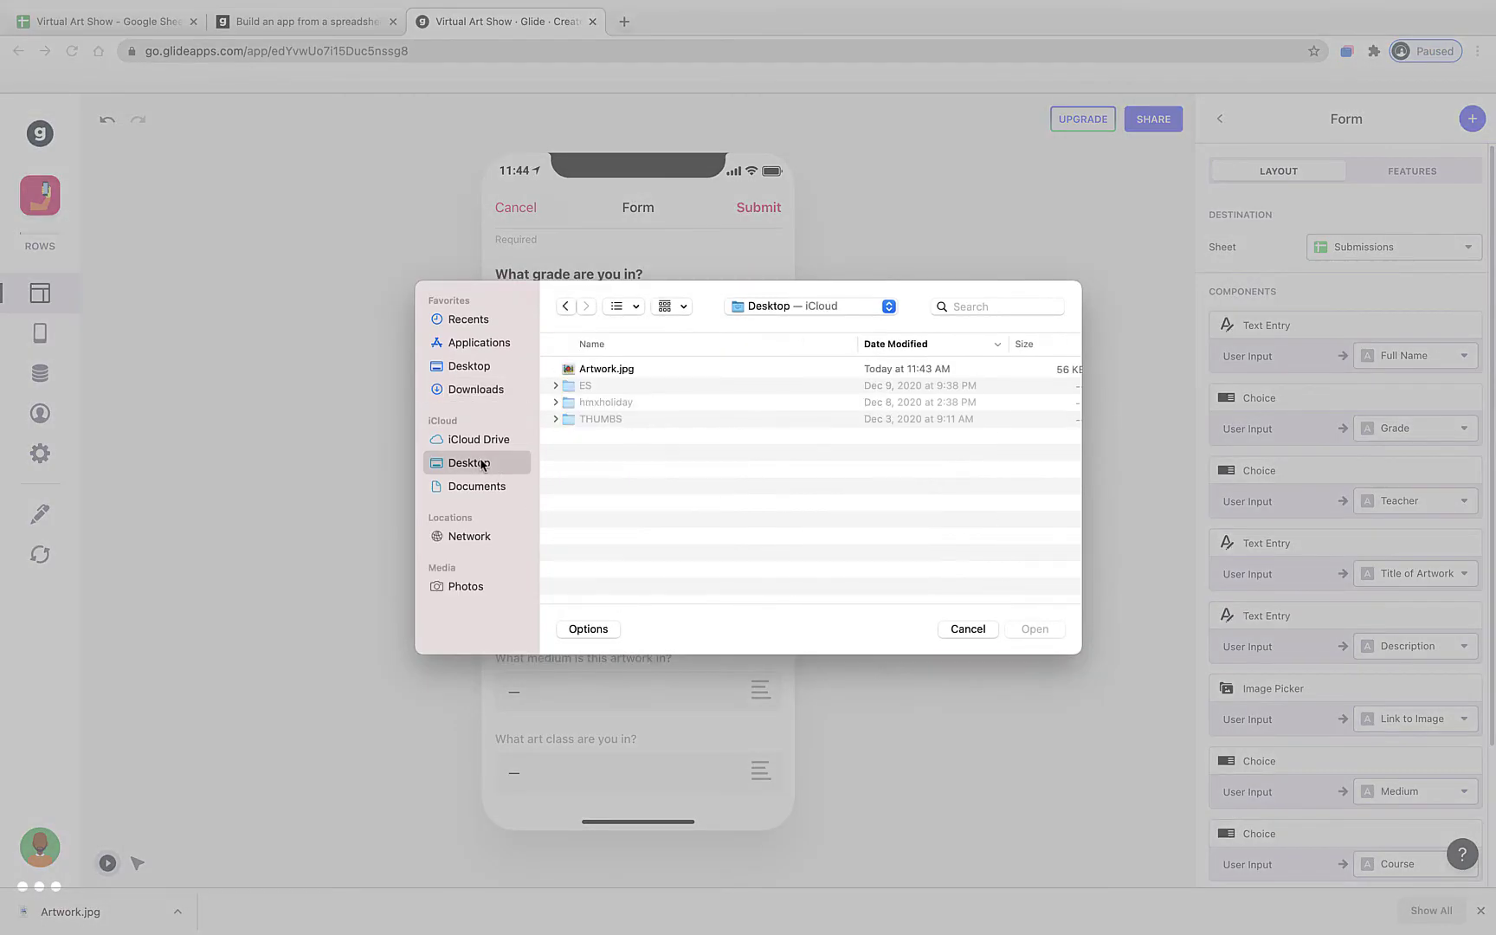
click(621, 381)
click(1040, 630)
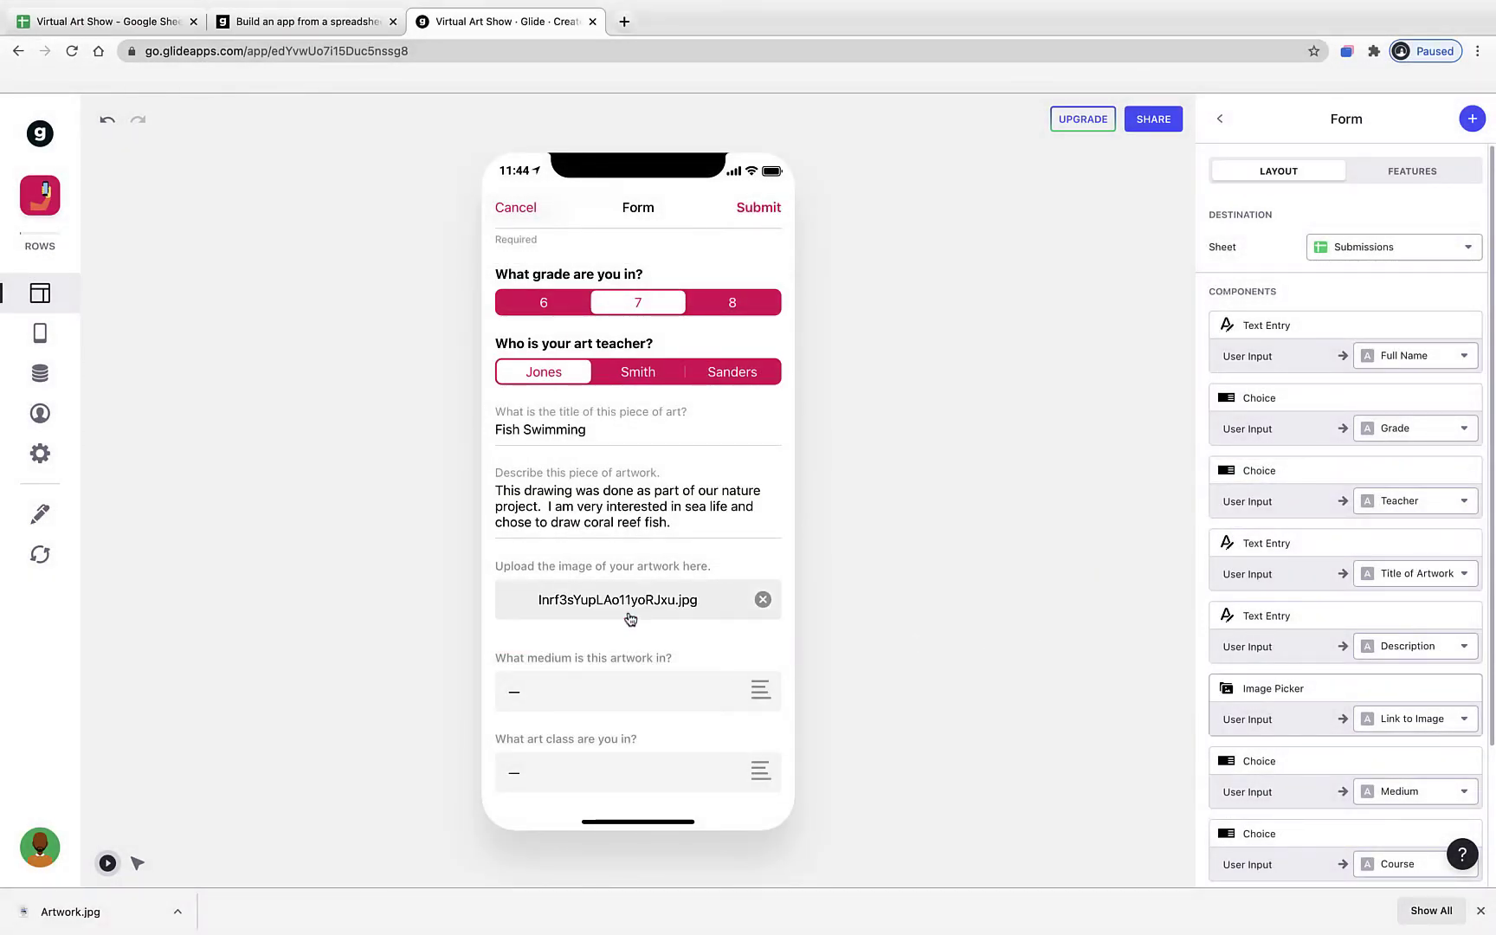
click(564, 696)
click(561, 401)
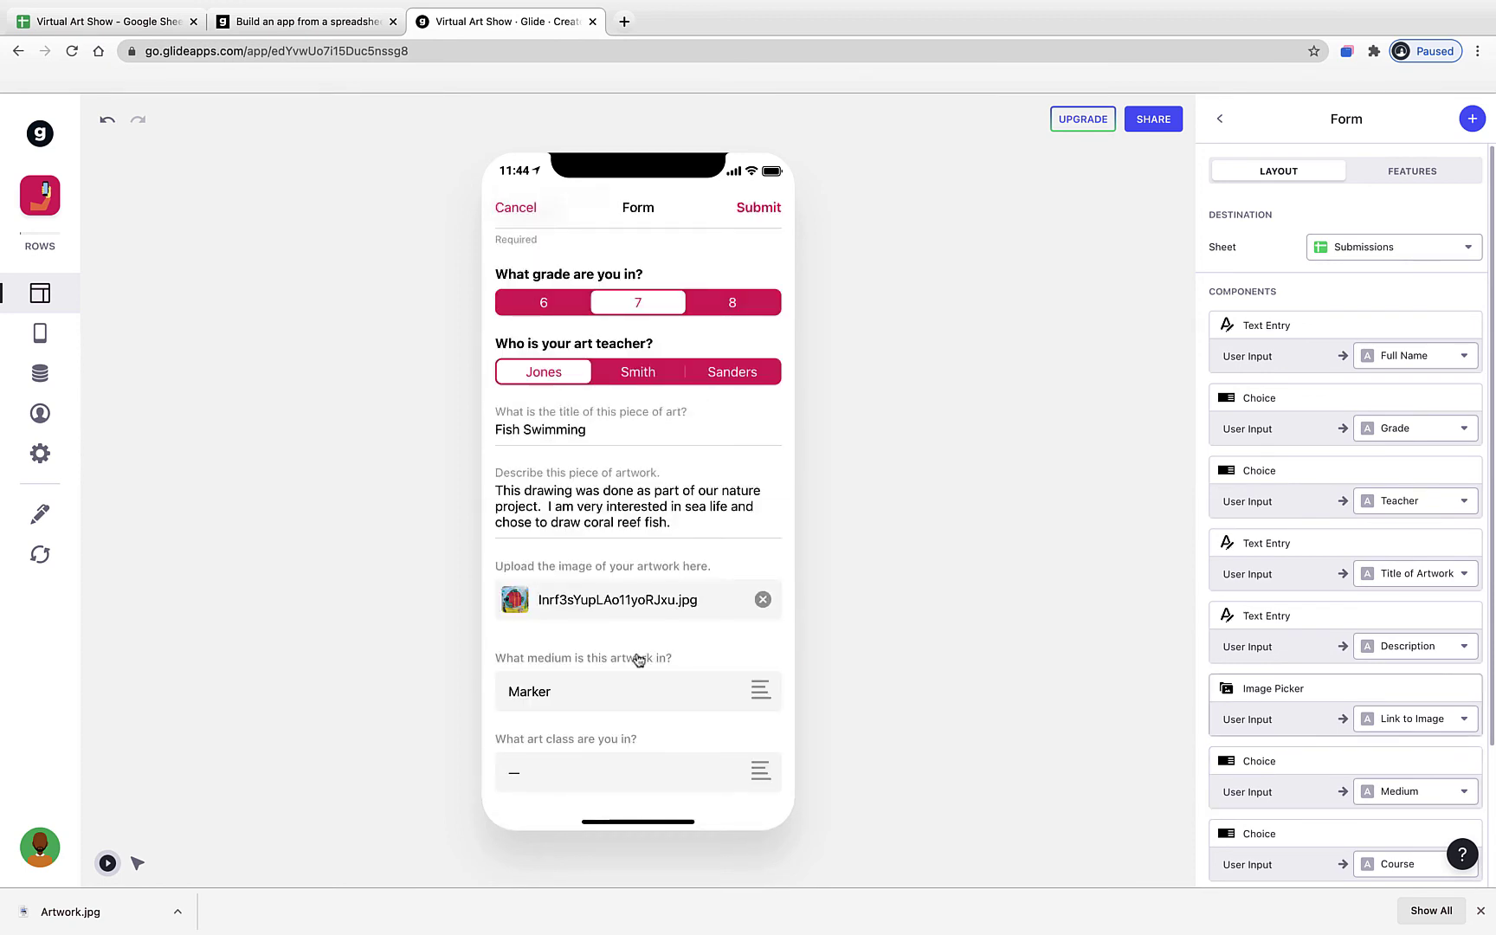
click(617, 770)
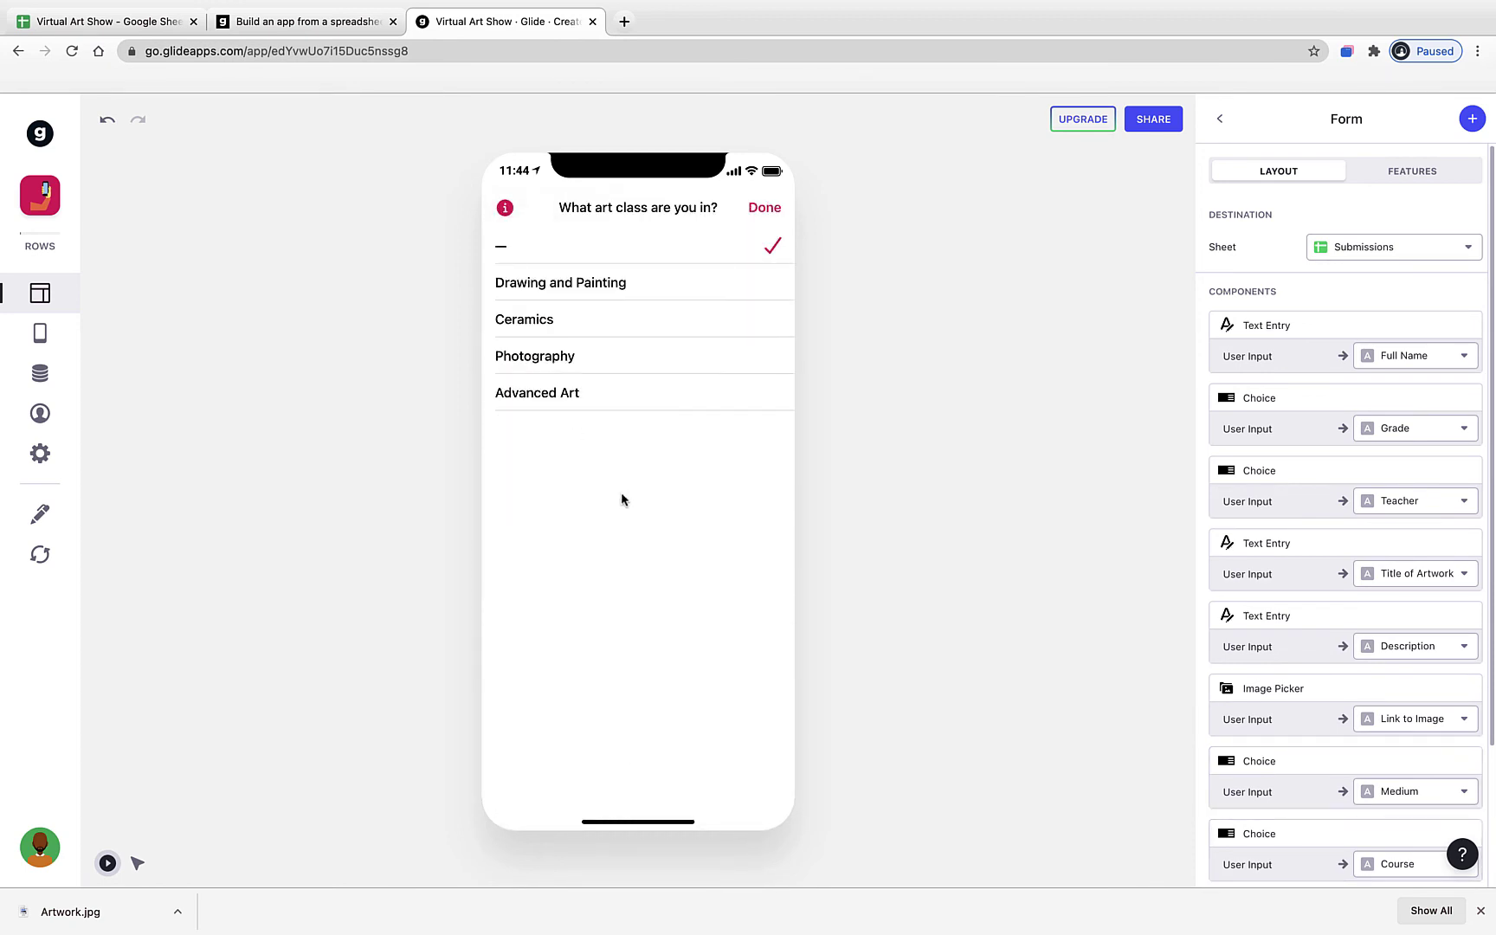
click(627, 286)
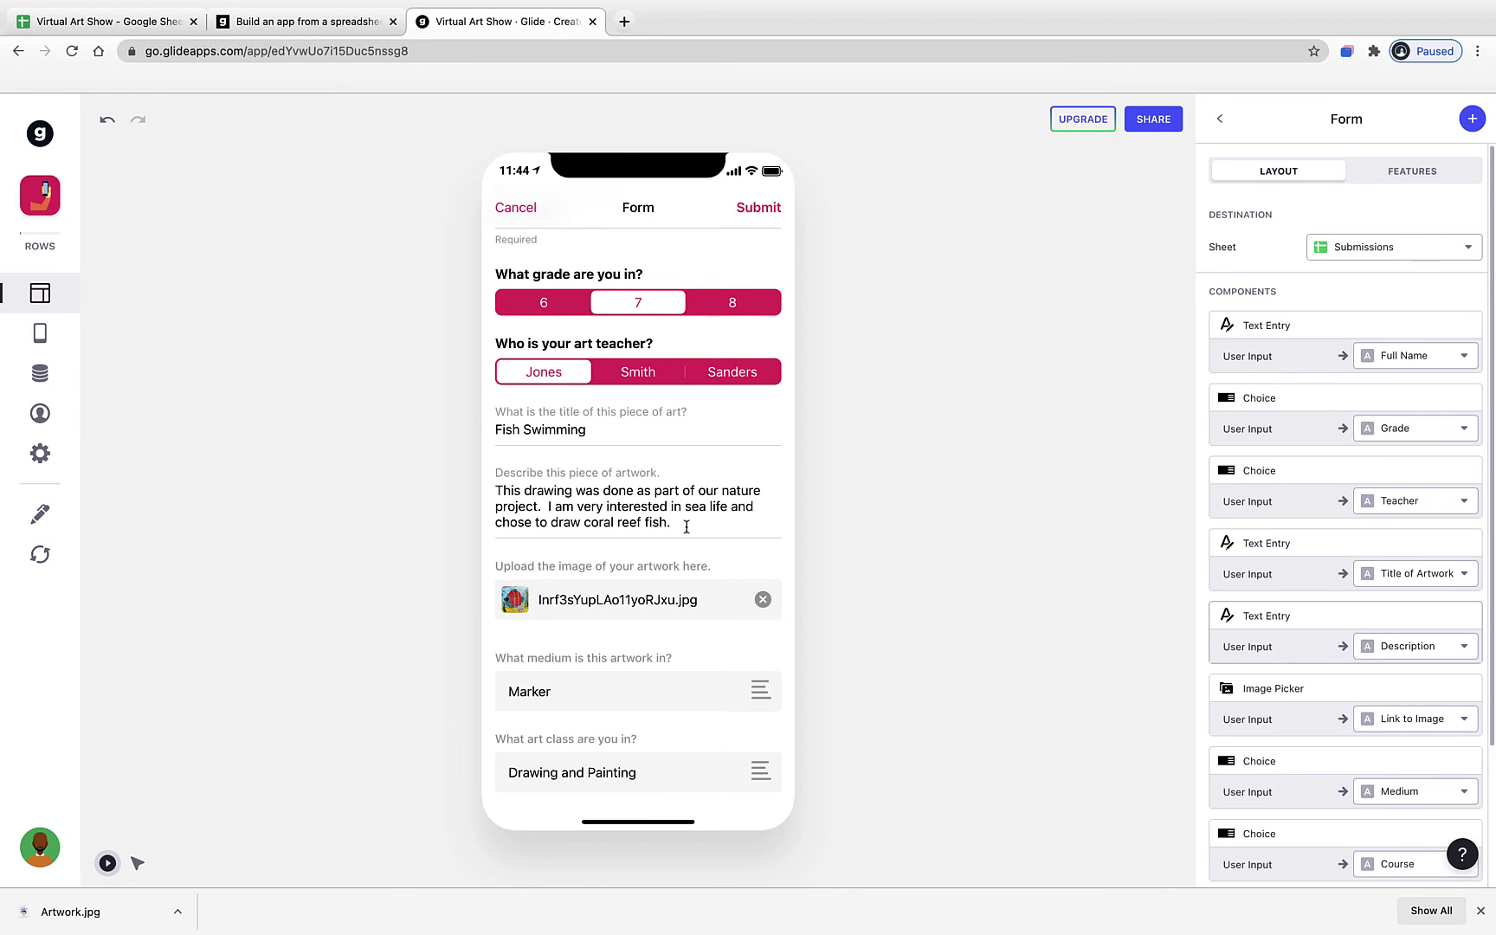
scroll(686, 524, up, 1)
scroll(687, 524, down, 1)
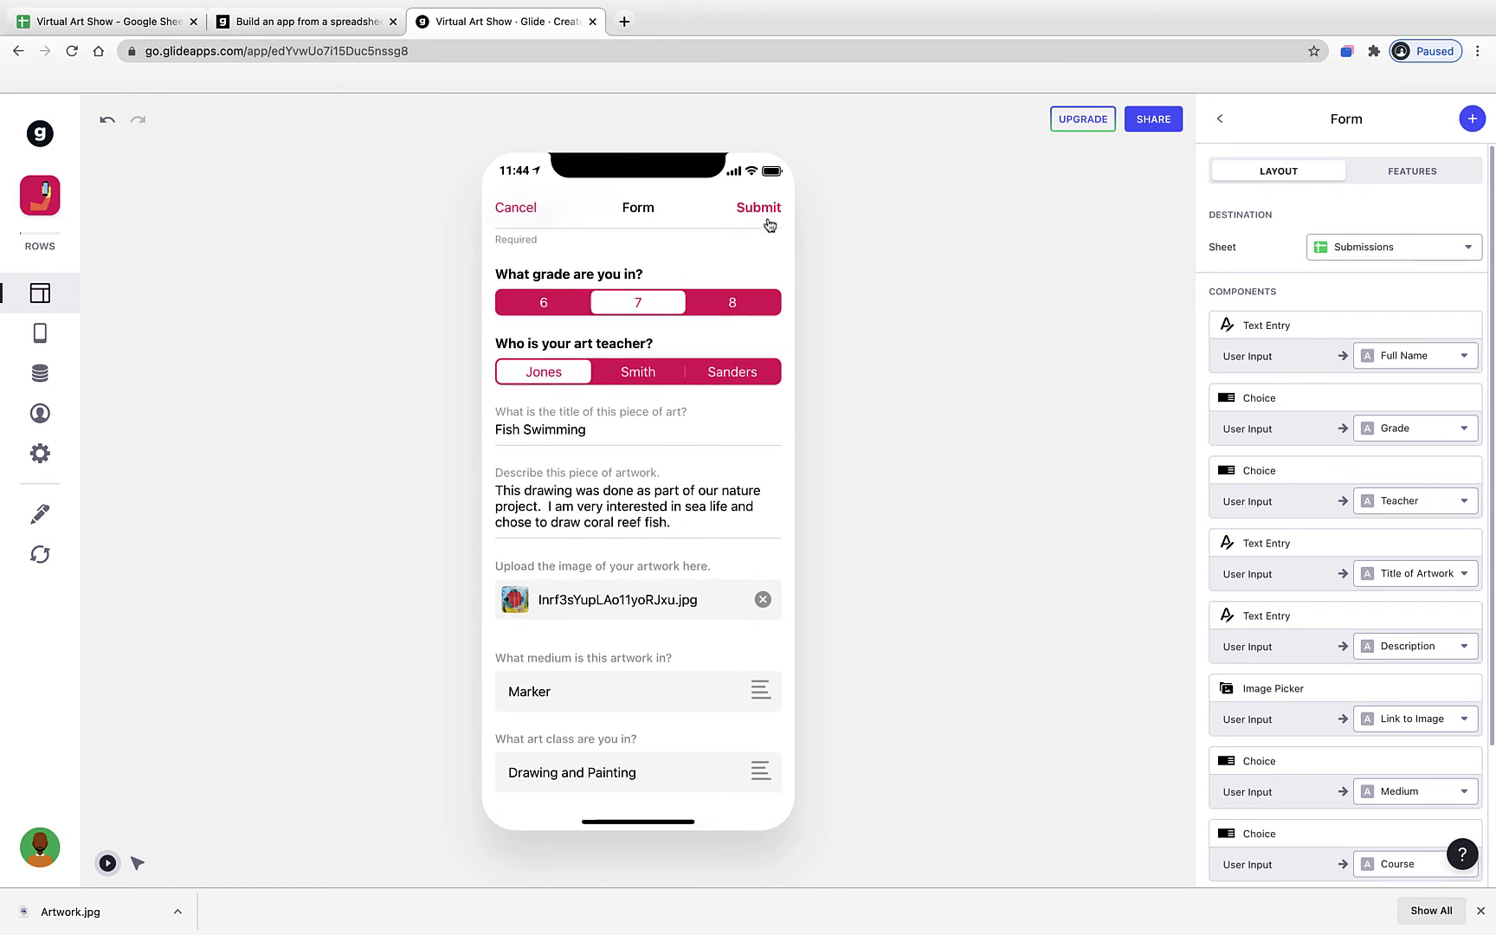
- Submit the test form and check the new row's name, grade and description in the Submissions sheet
click(769, 224)
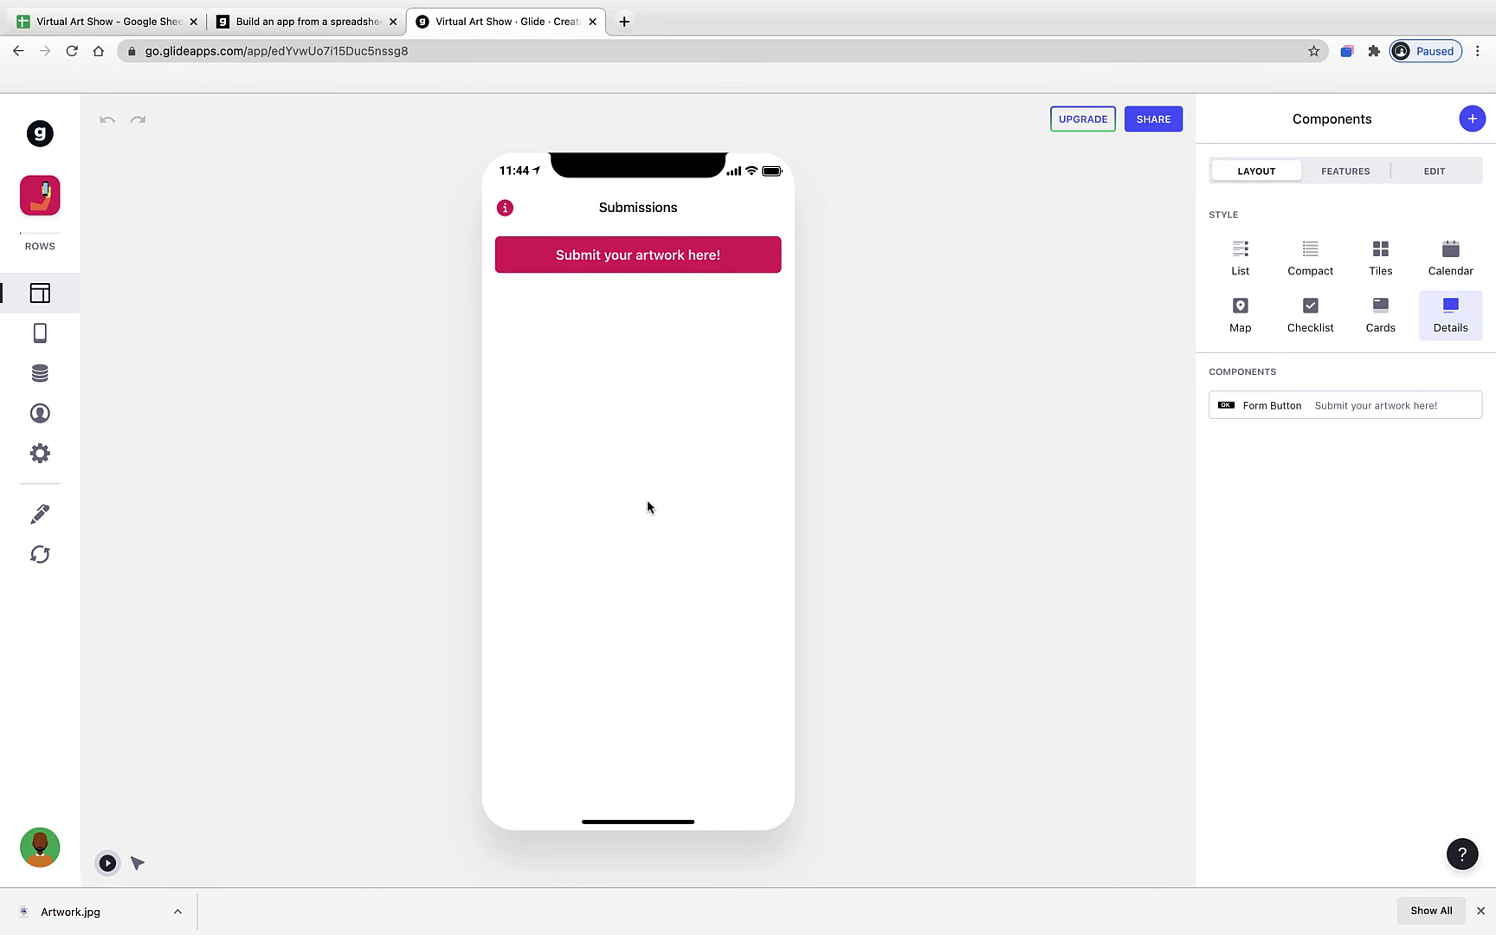
click(142, 29)
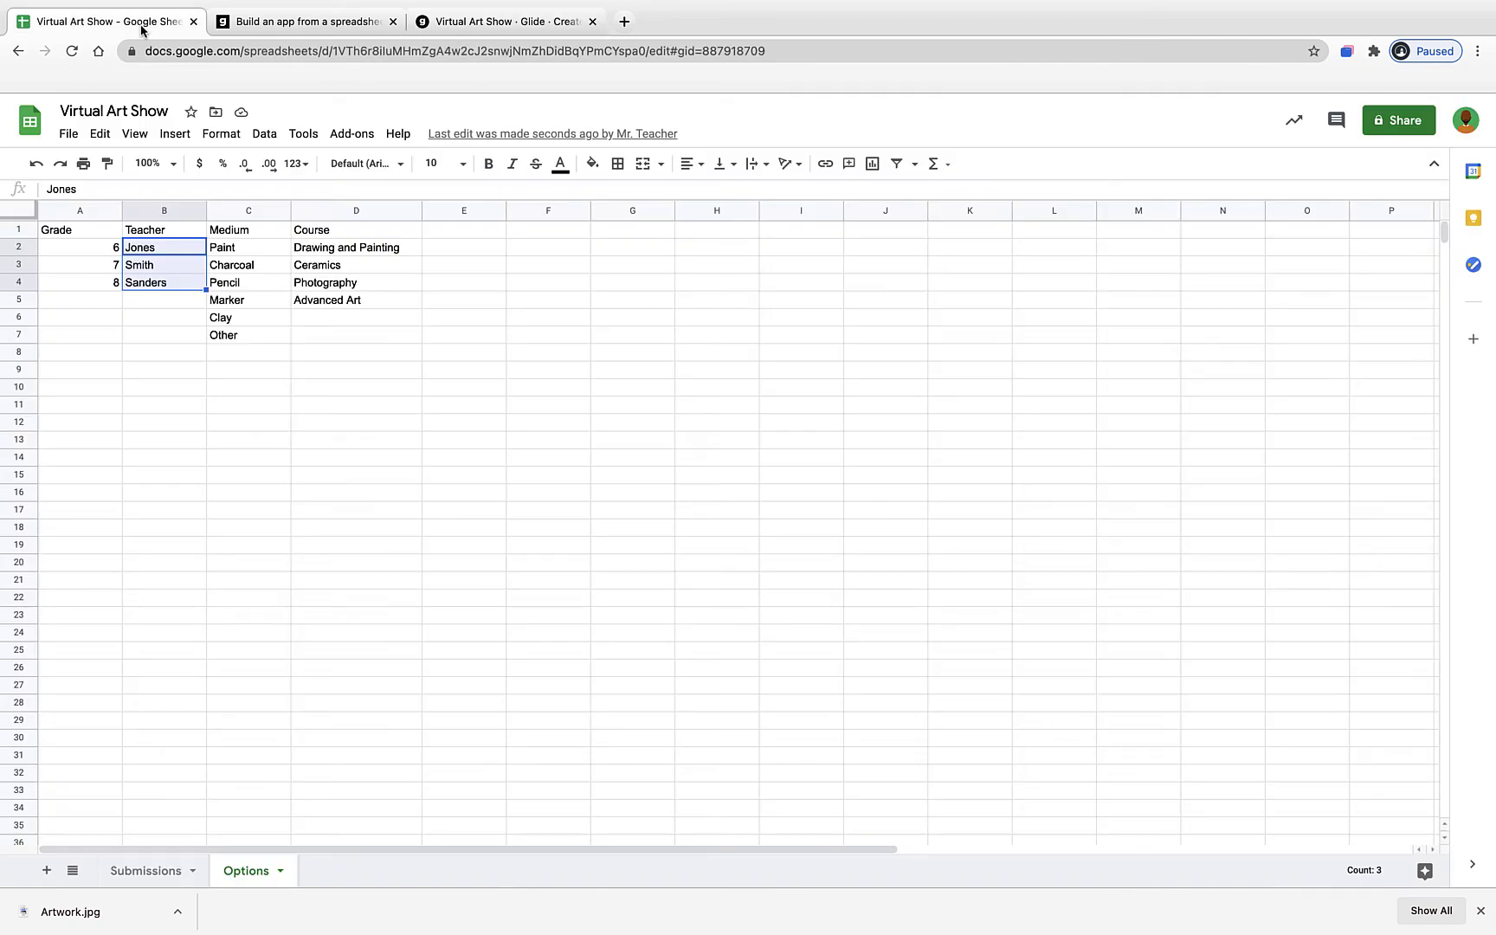
click(140, 870)
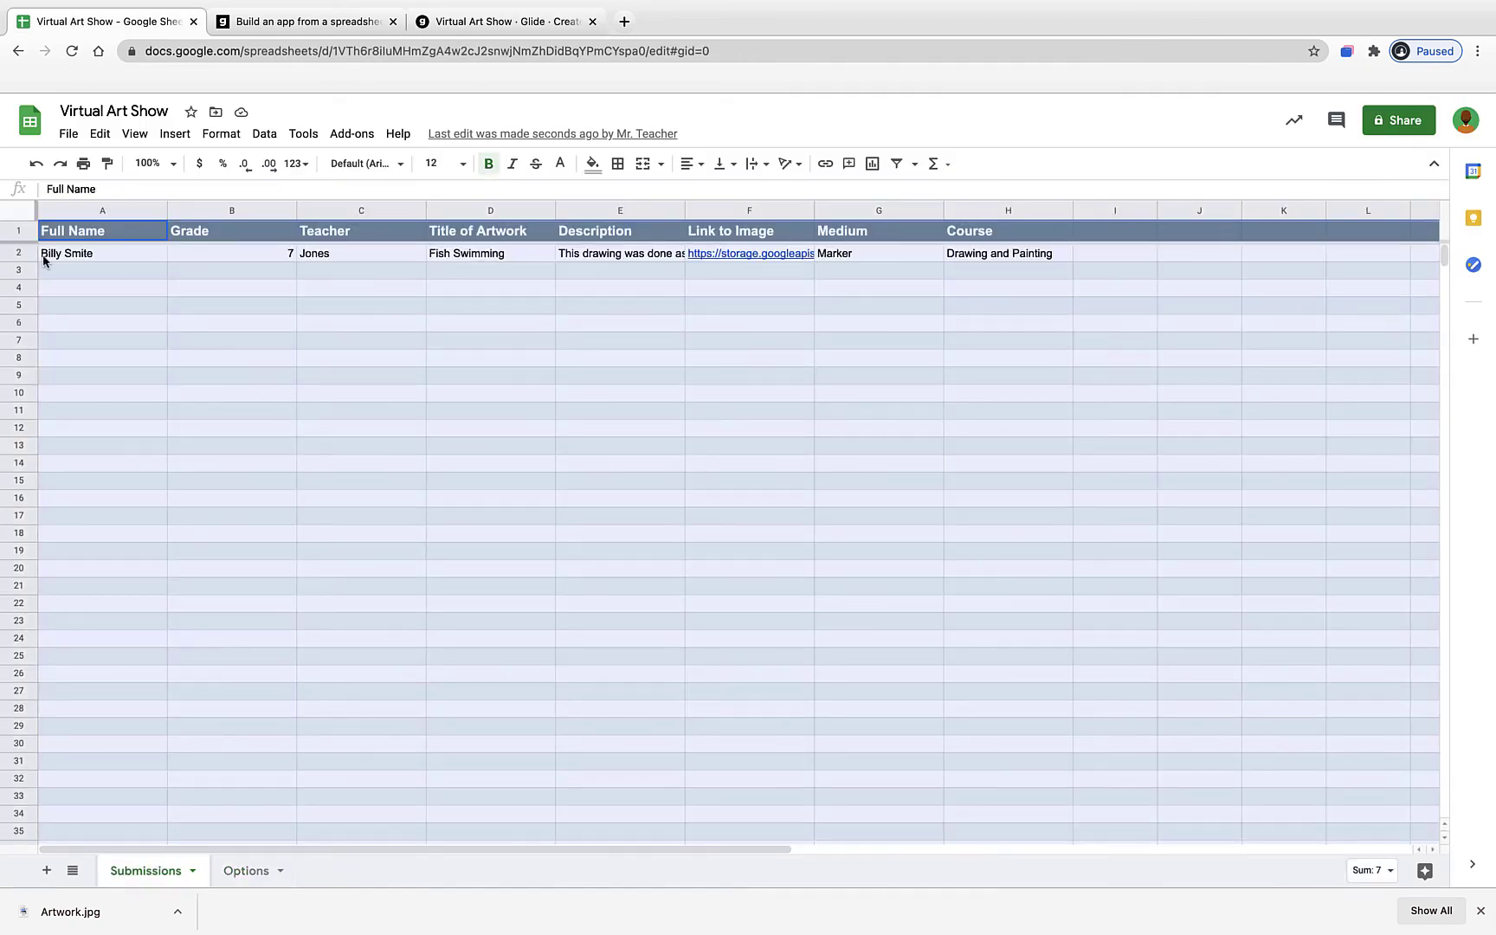
click(43, 257)
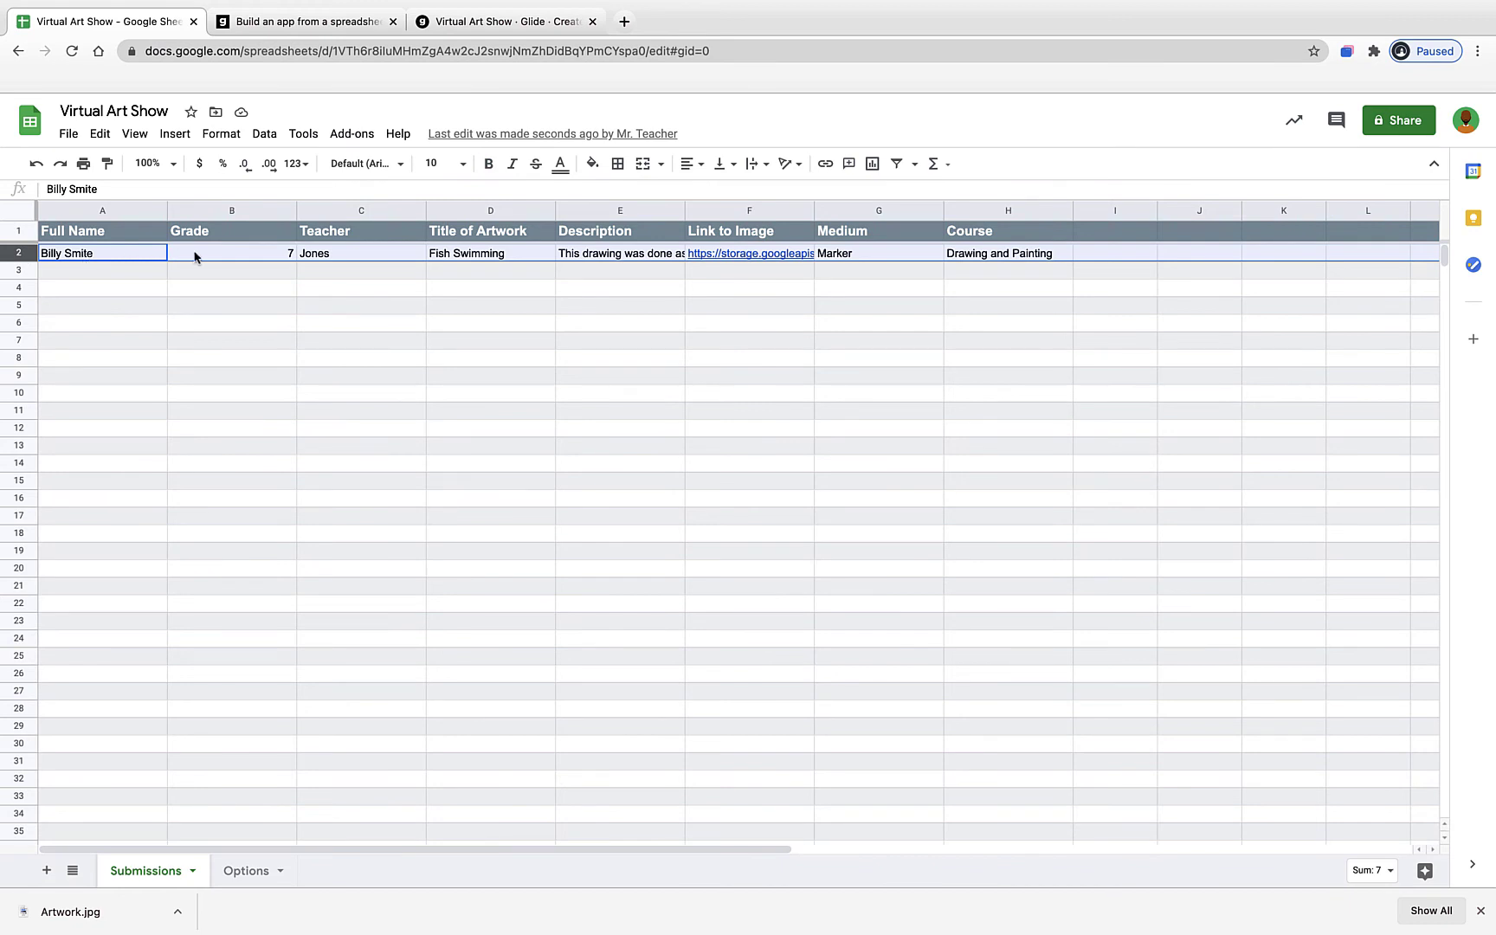
click(90, 253)
click(211, 260)
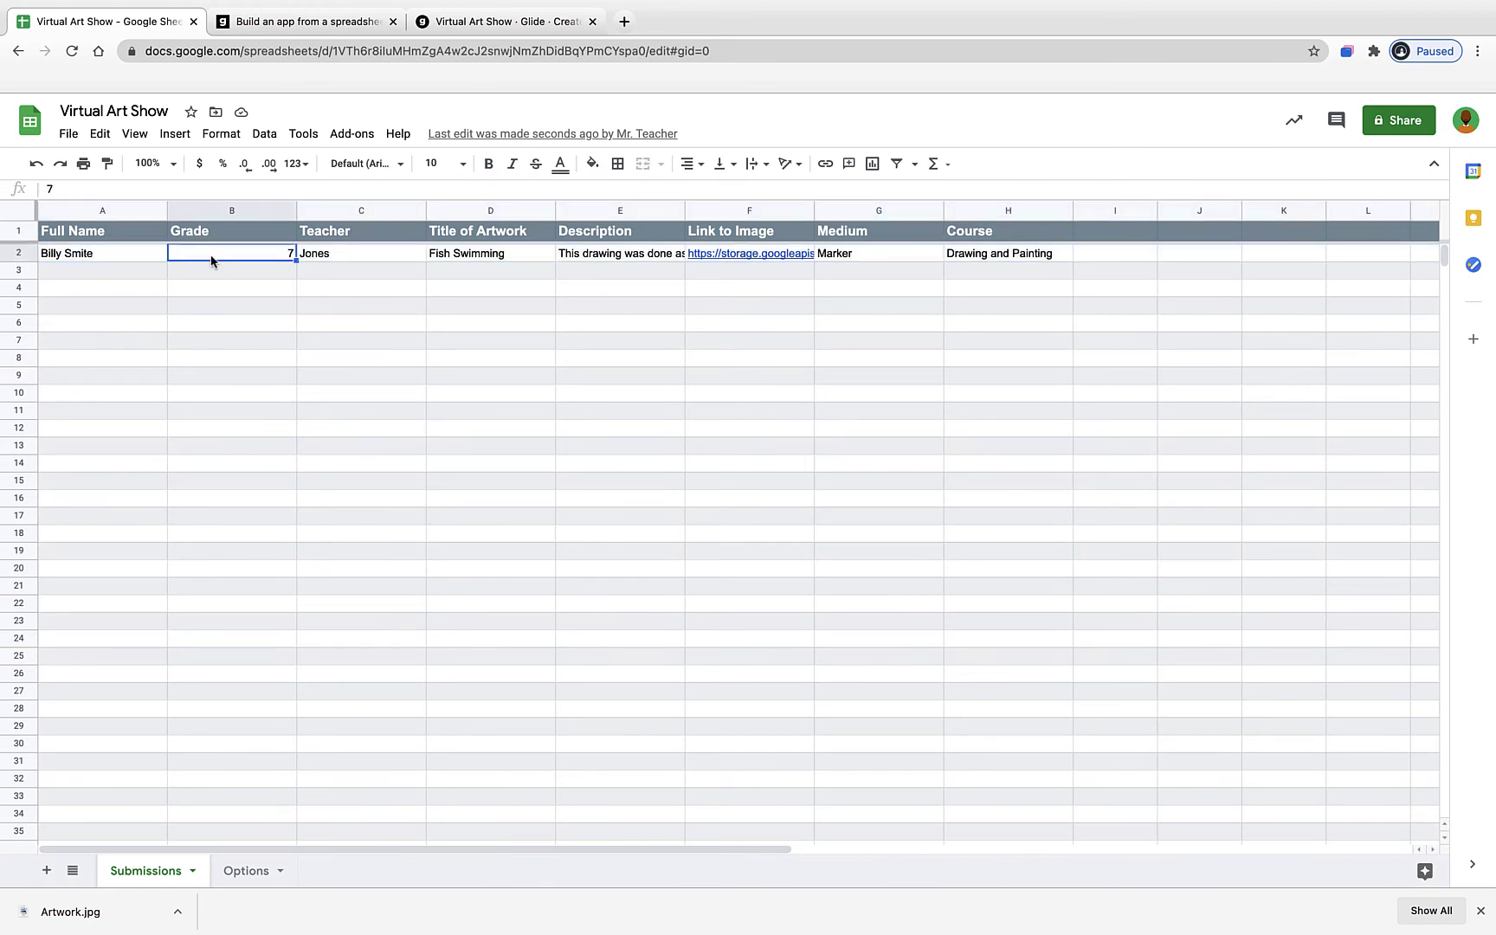
key(Right)
key(Right)
key(Right)
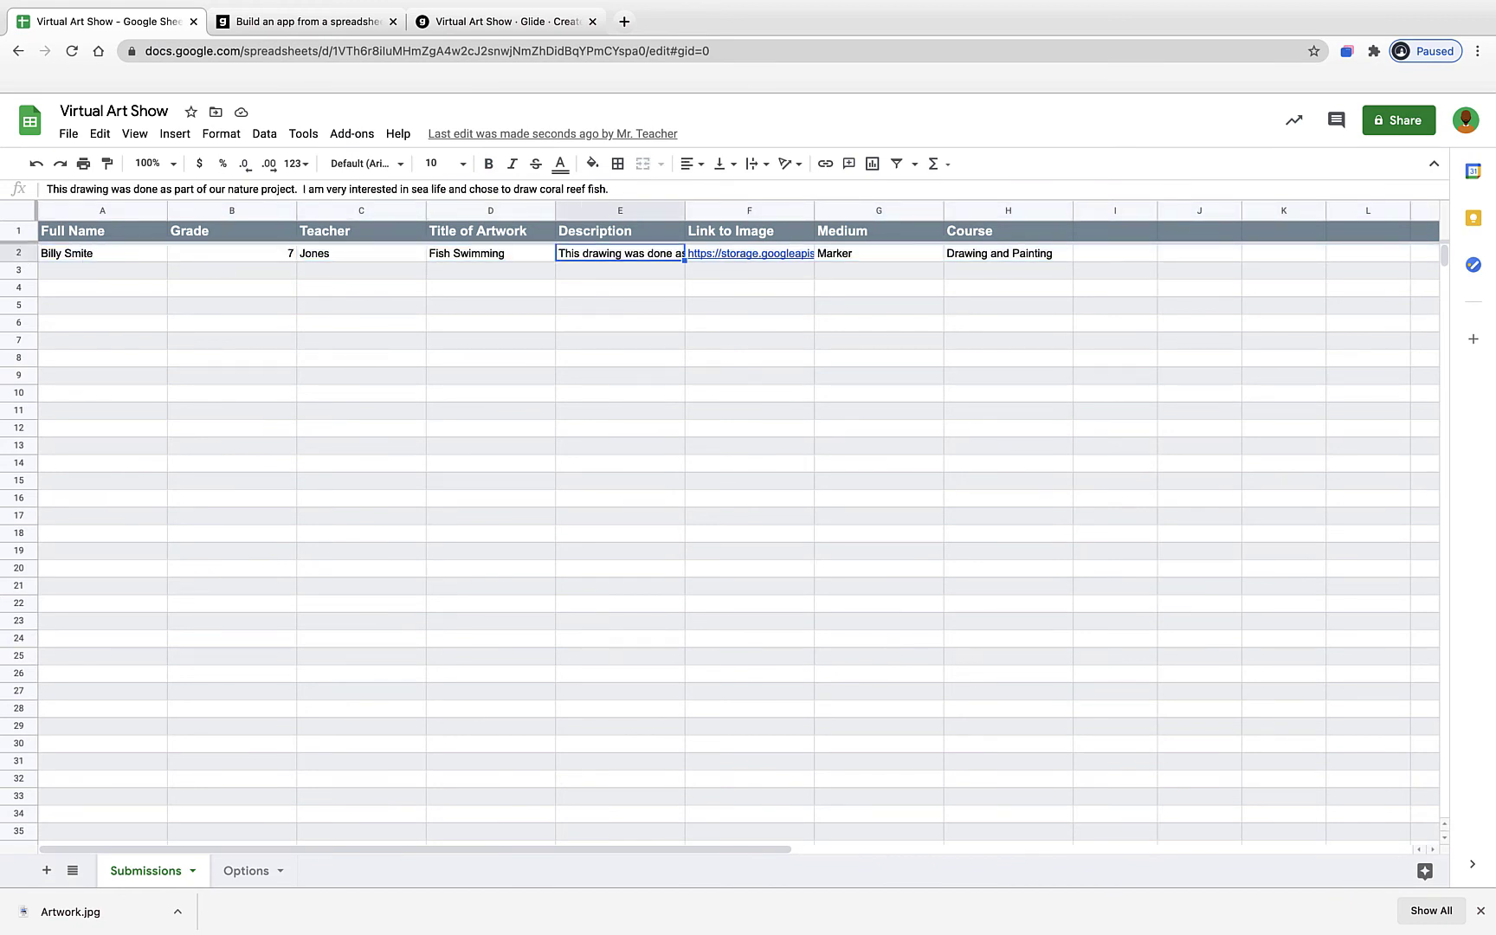
key(Right)
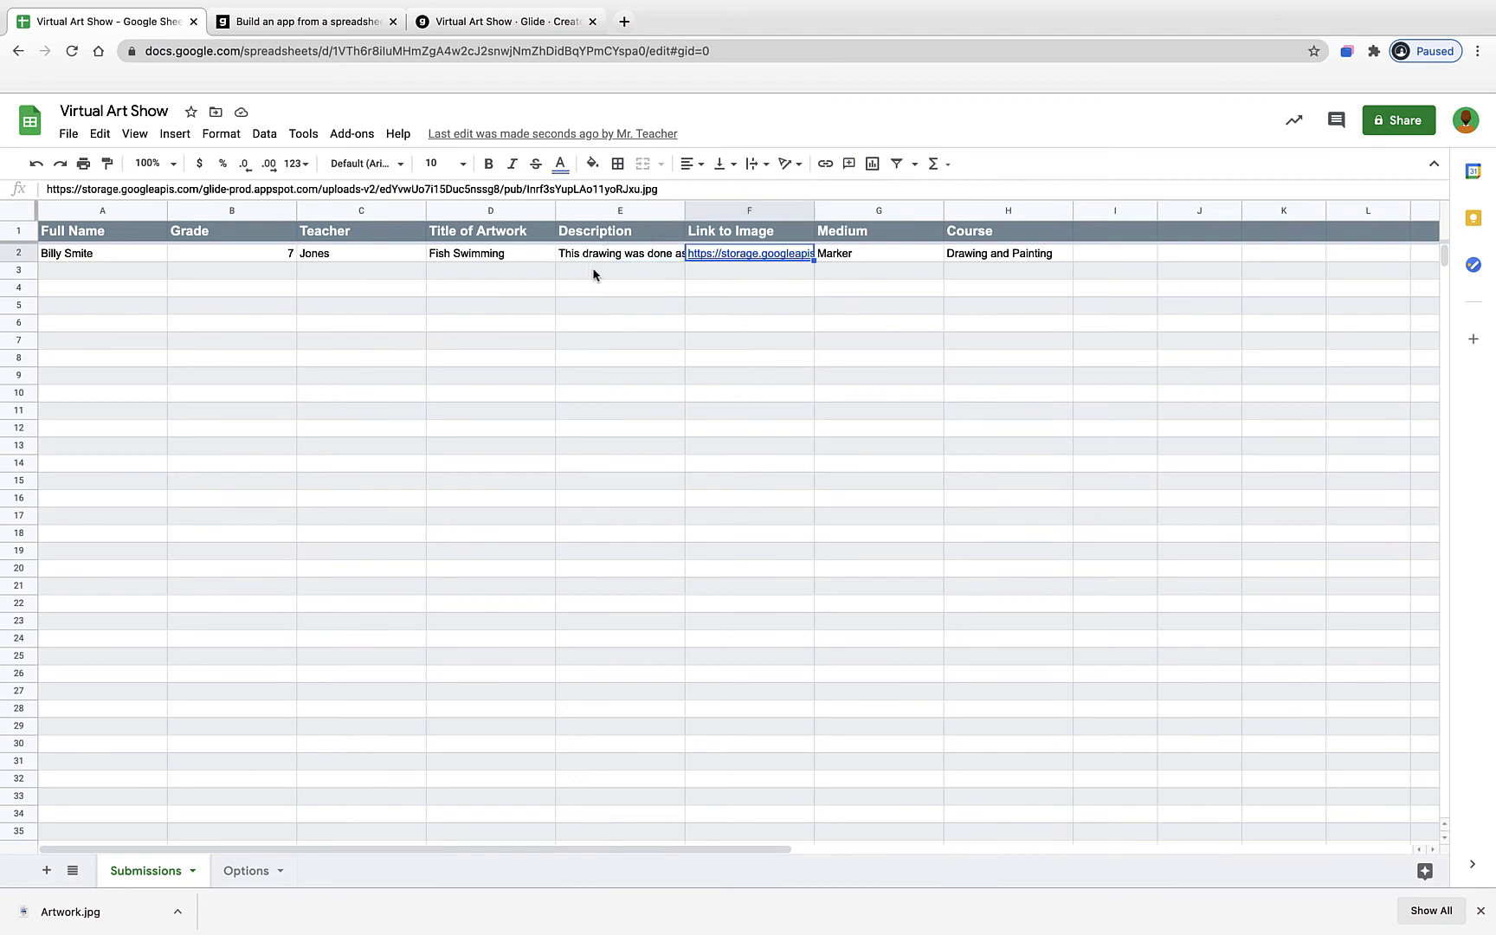
- View the F2 artwork image, confirm Marker and Drawing and Painting, then return to Glide
mouse_move(709, 257)
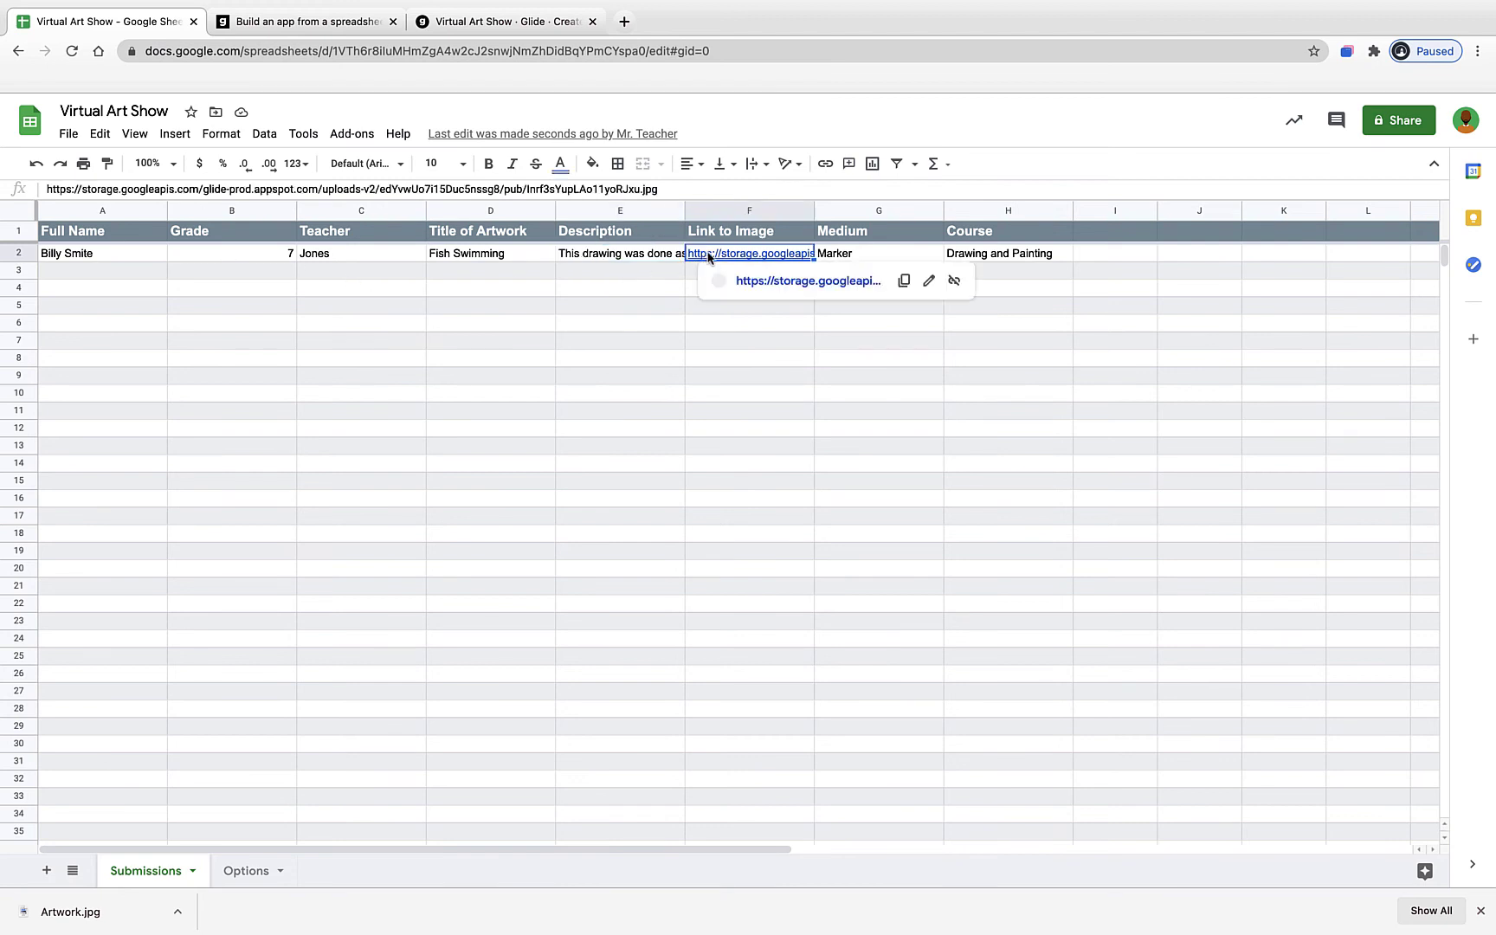
click(774, 283)
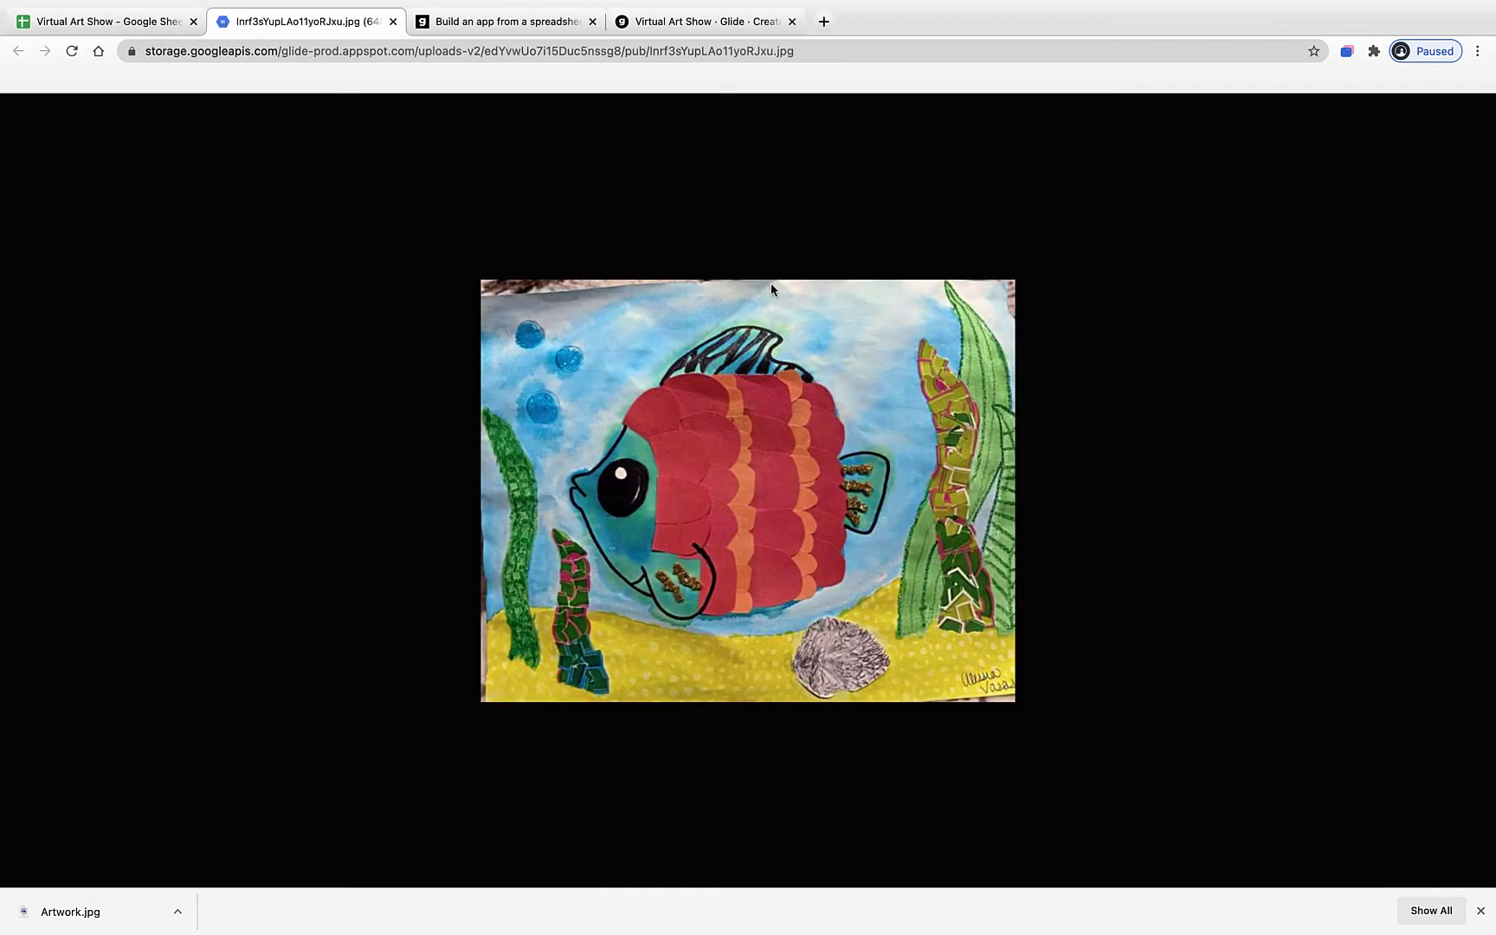
click(393, 22)
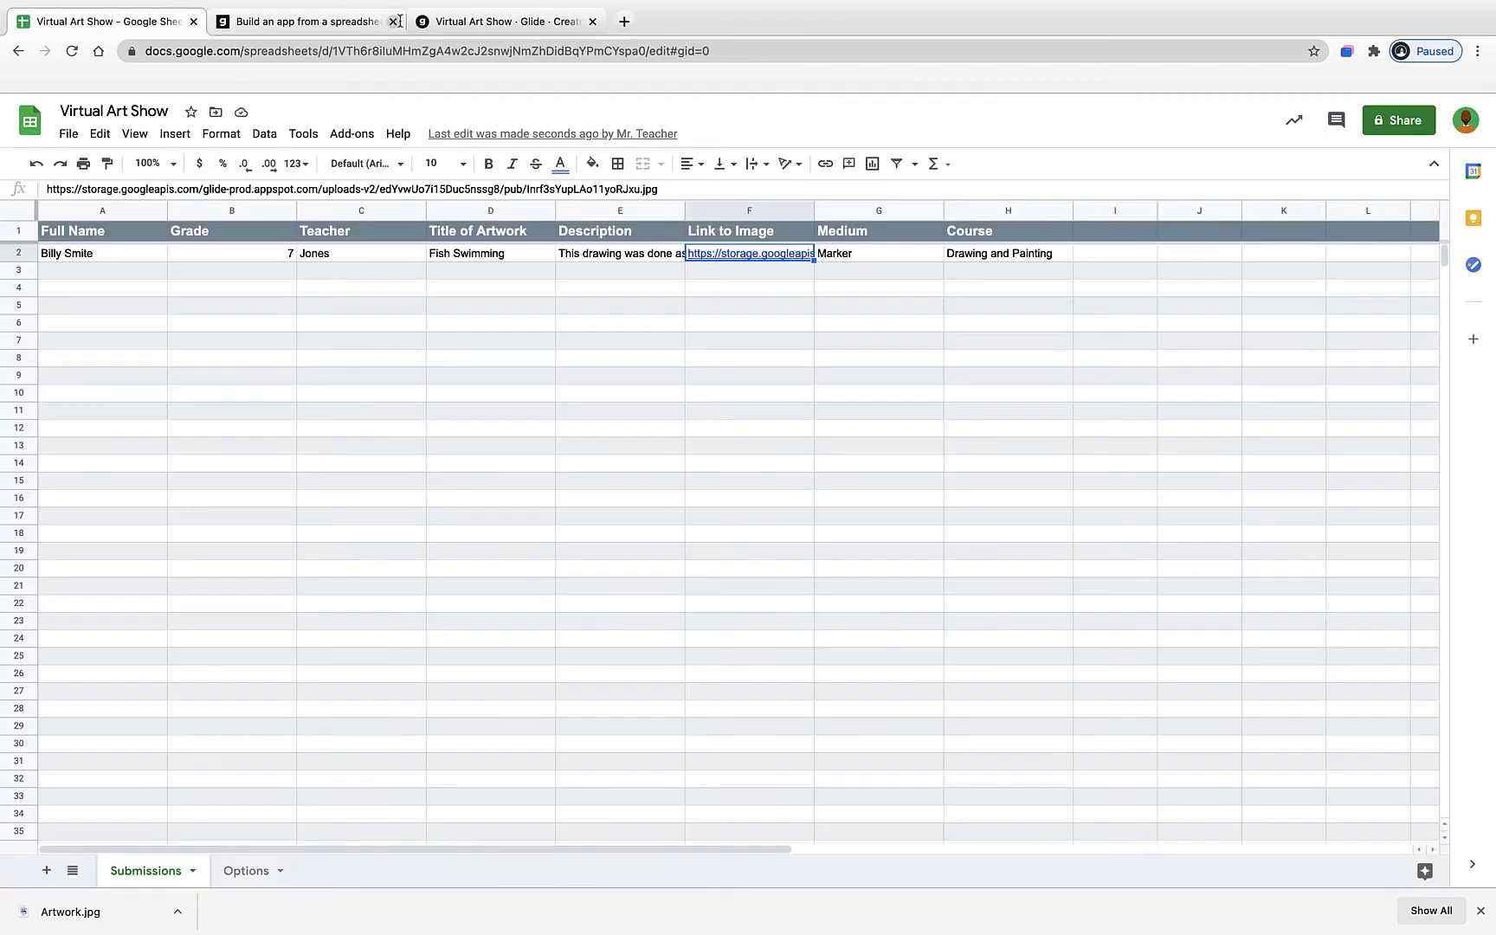
click(849, 255)
click(1013, 262)
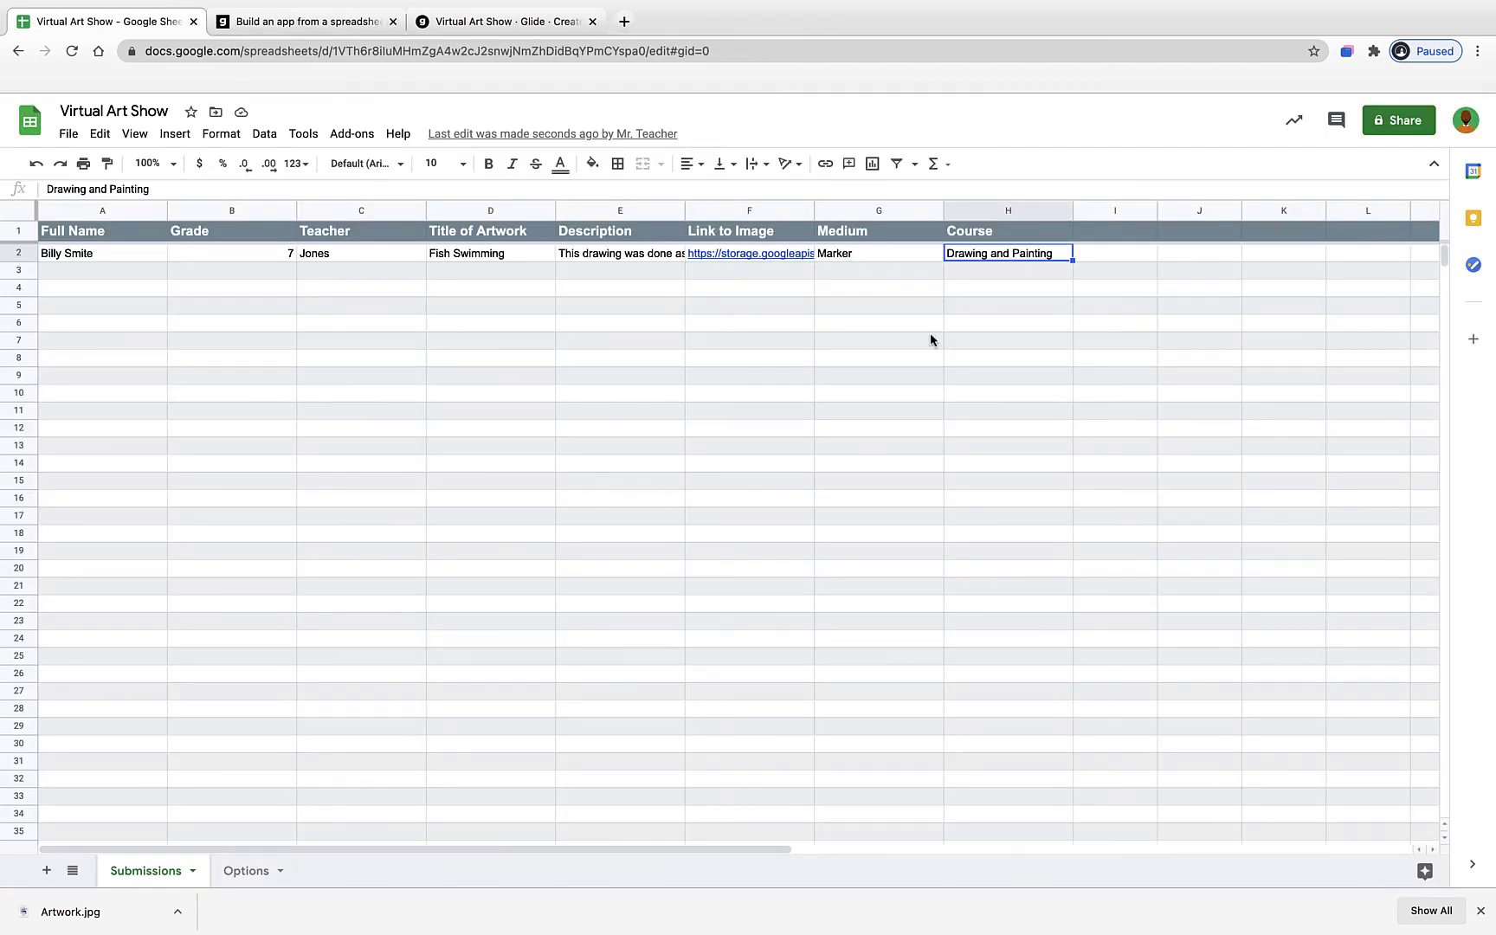
click(871, 360)
click(495, 21)
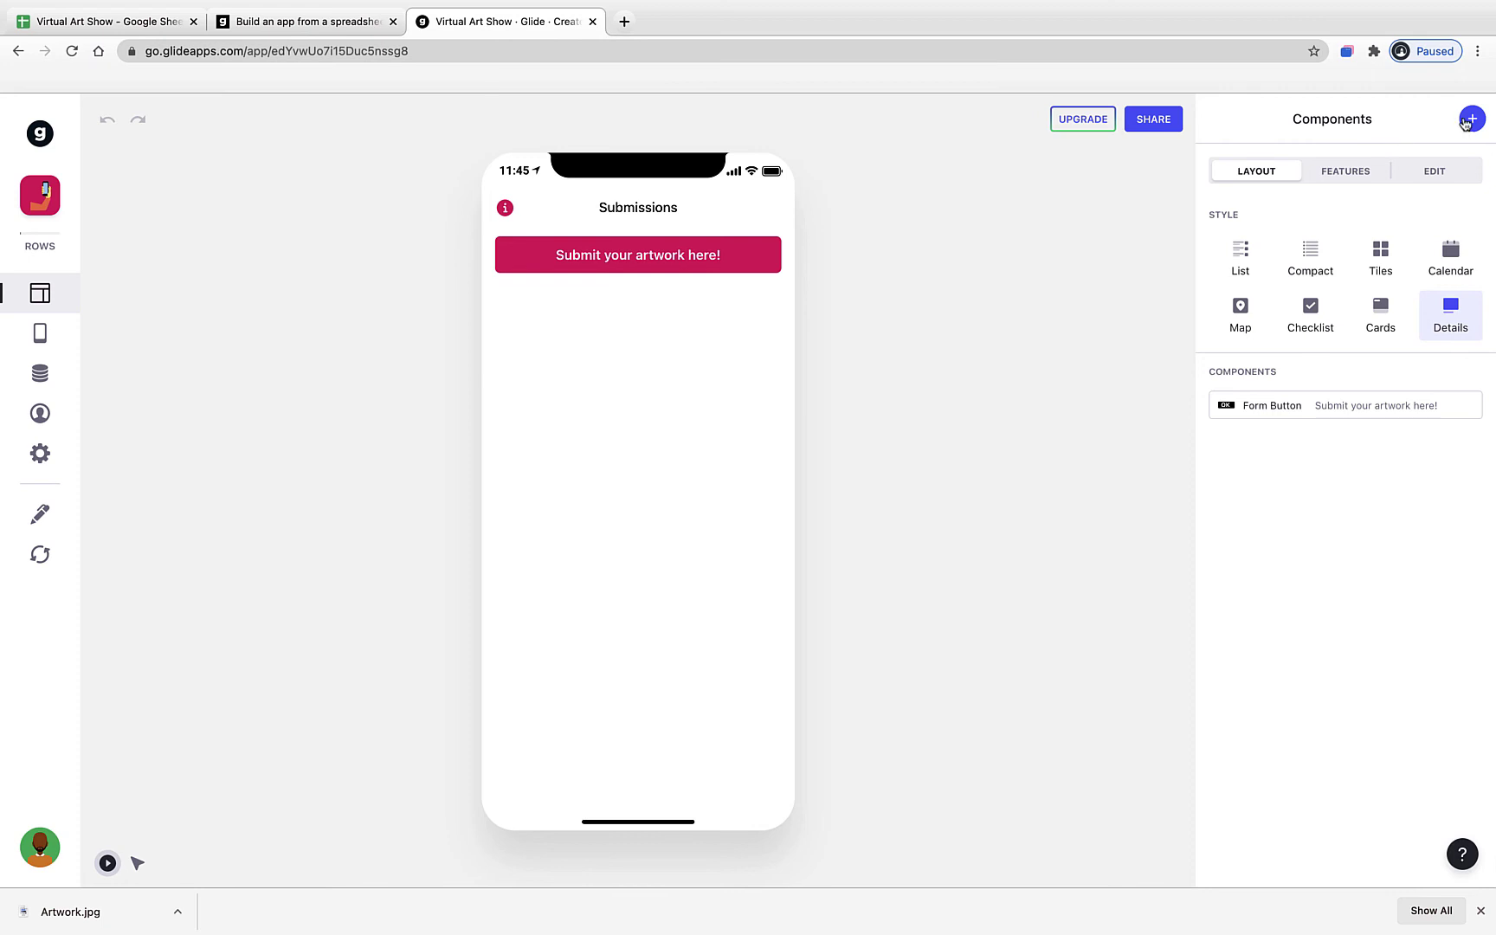
- Add an Inline List of the Submissions entries below the submit-artwork button
click(1471, 120)
scroll(1415, 351, down, 4)
scroll(1415, 350, down, 2)
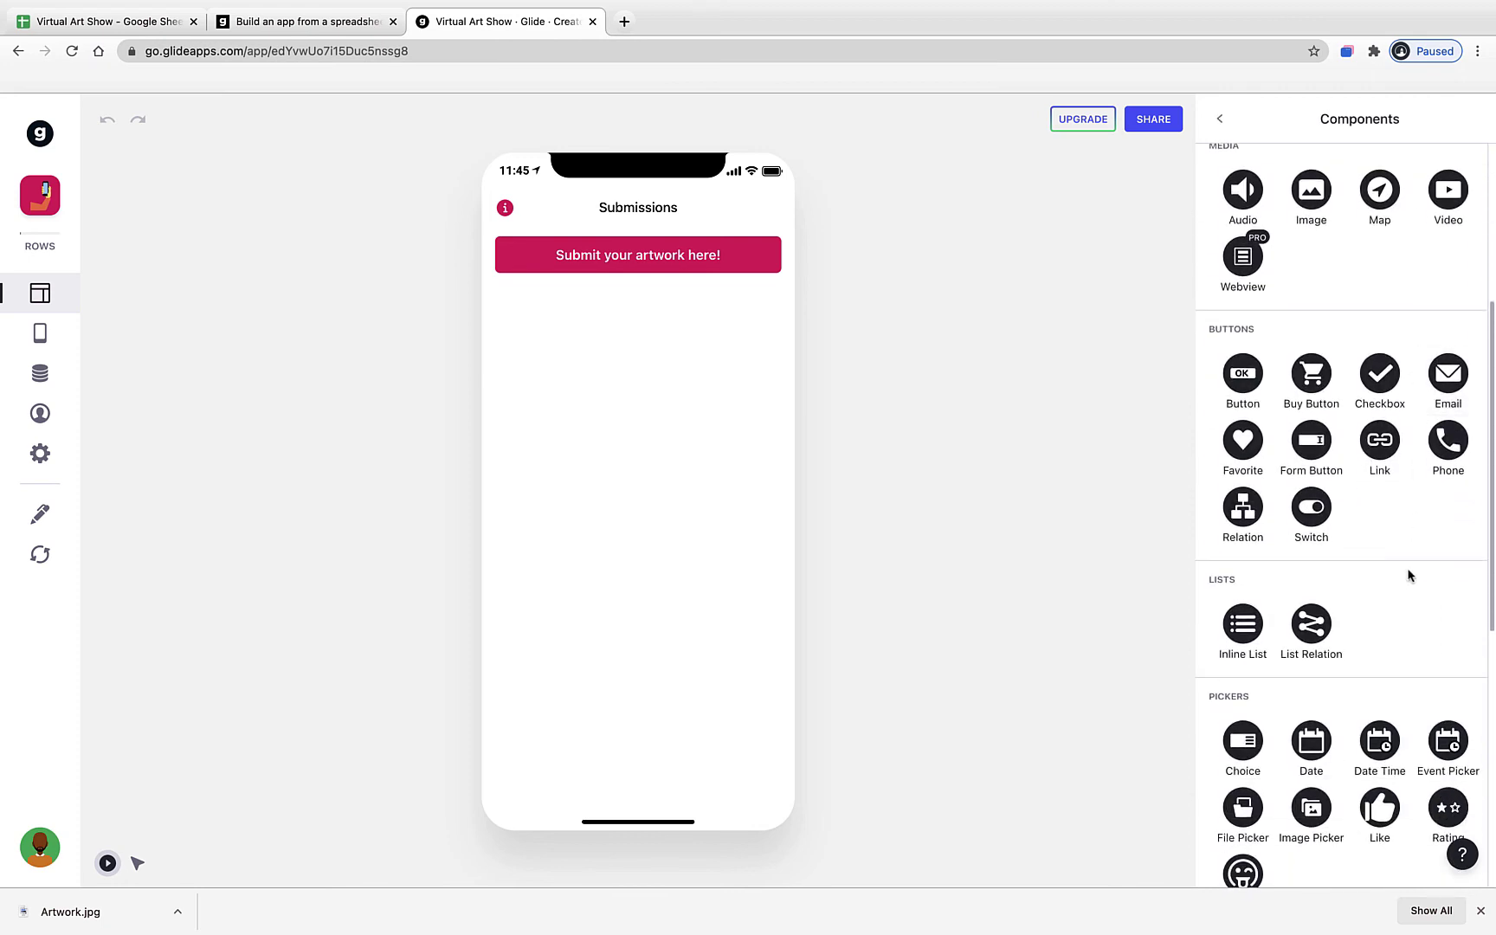
click(1238, 586)
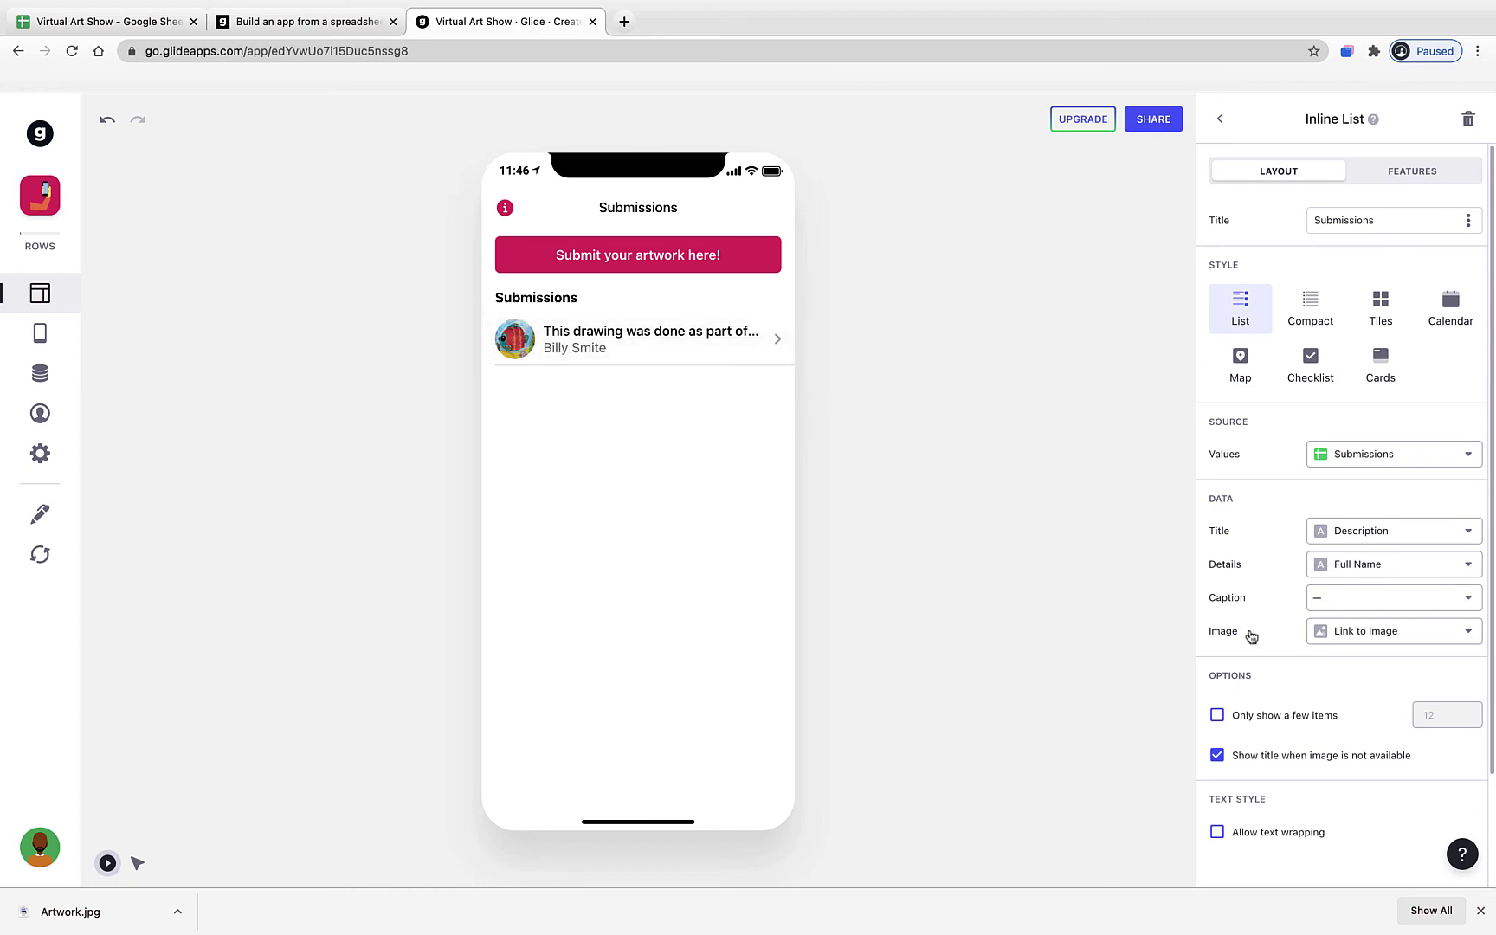
- Set the list Title to Full Name, Details to Title of Artwork and Caption to Grade
scroll(1394, 563, down, 3)
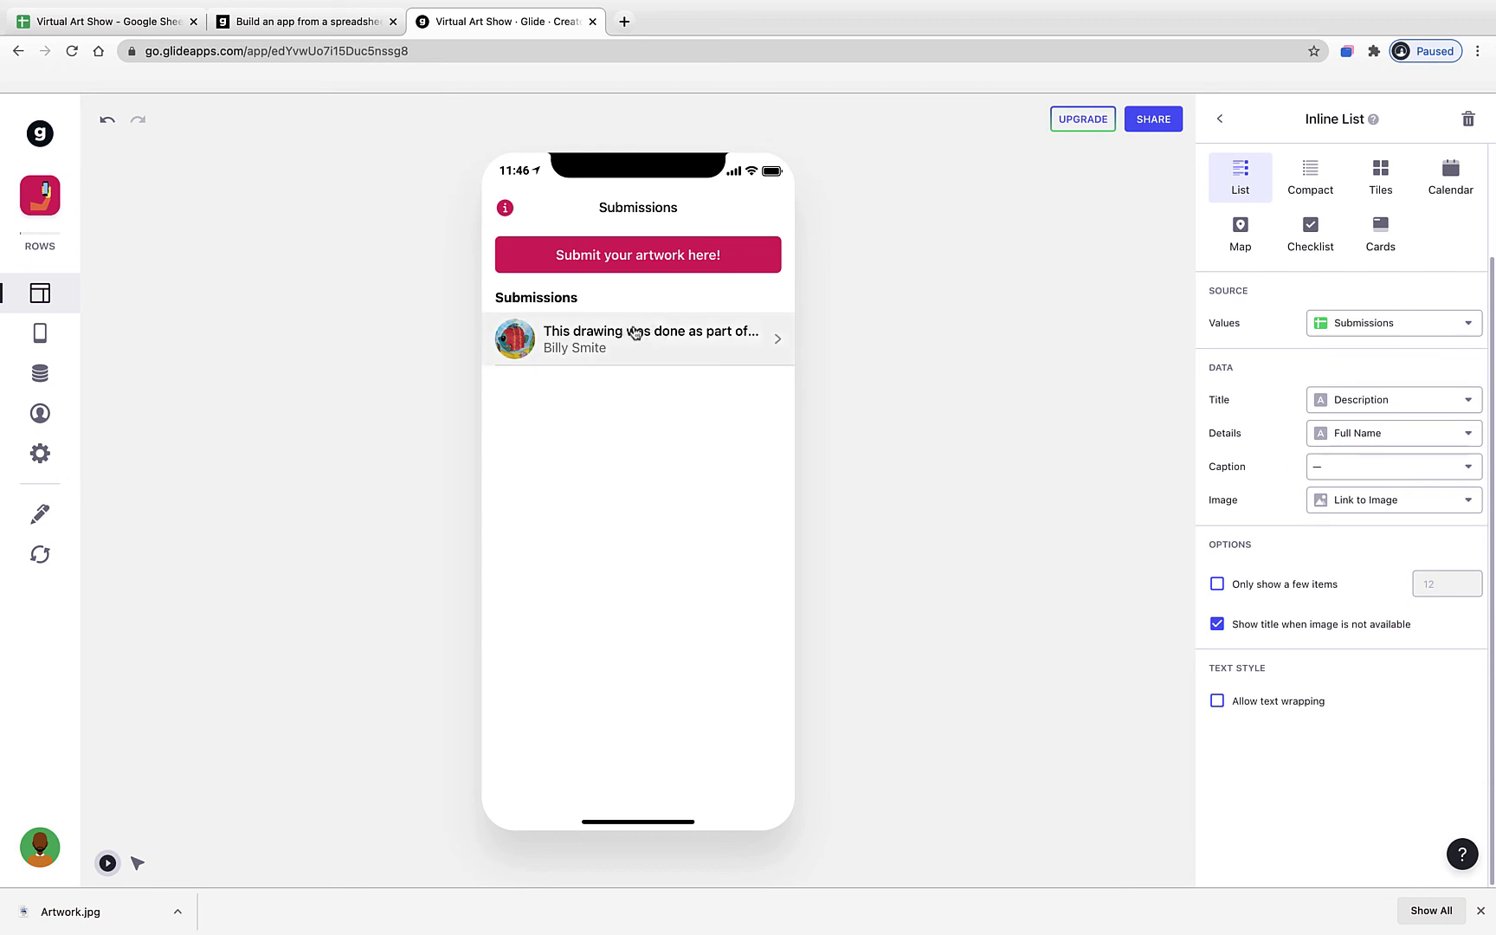
click(1367, 404)
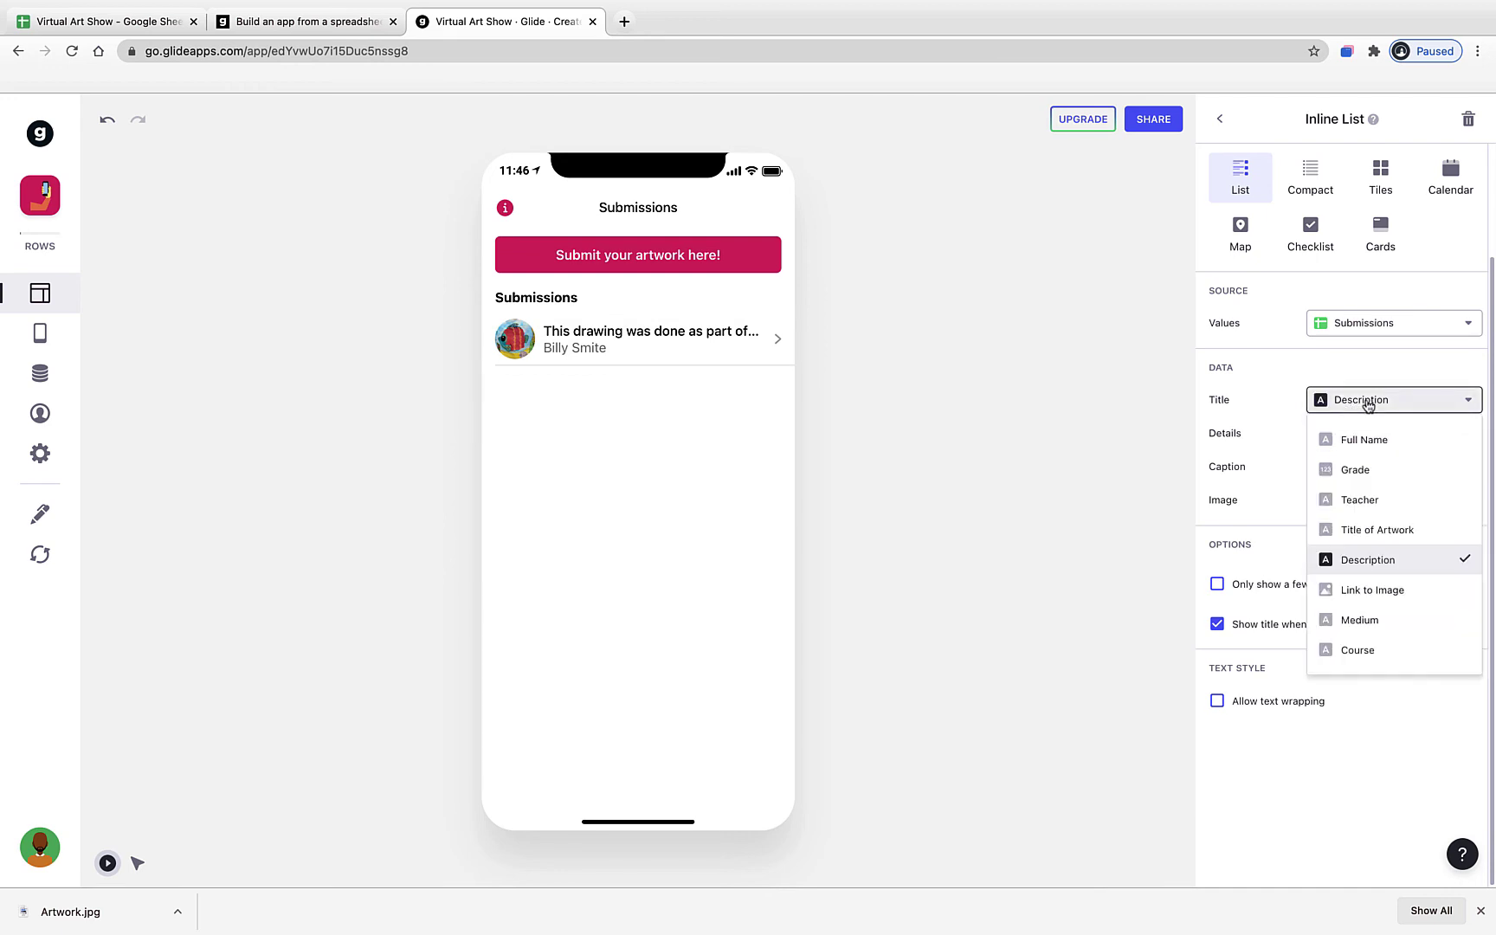
click(1365, 439)
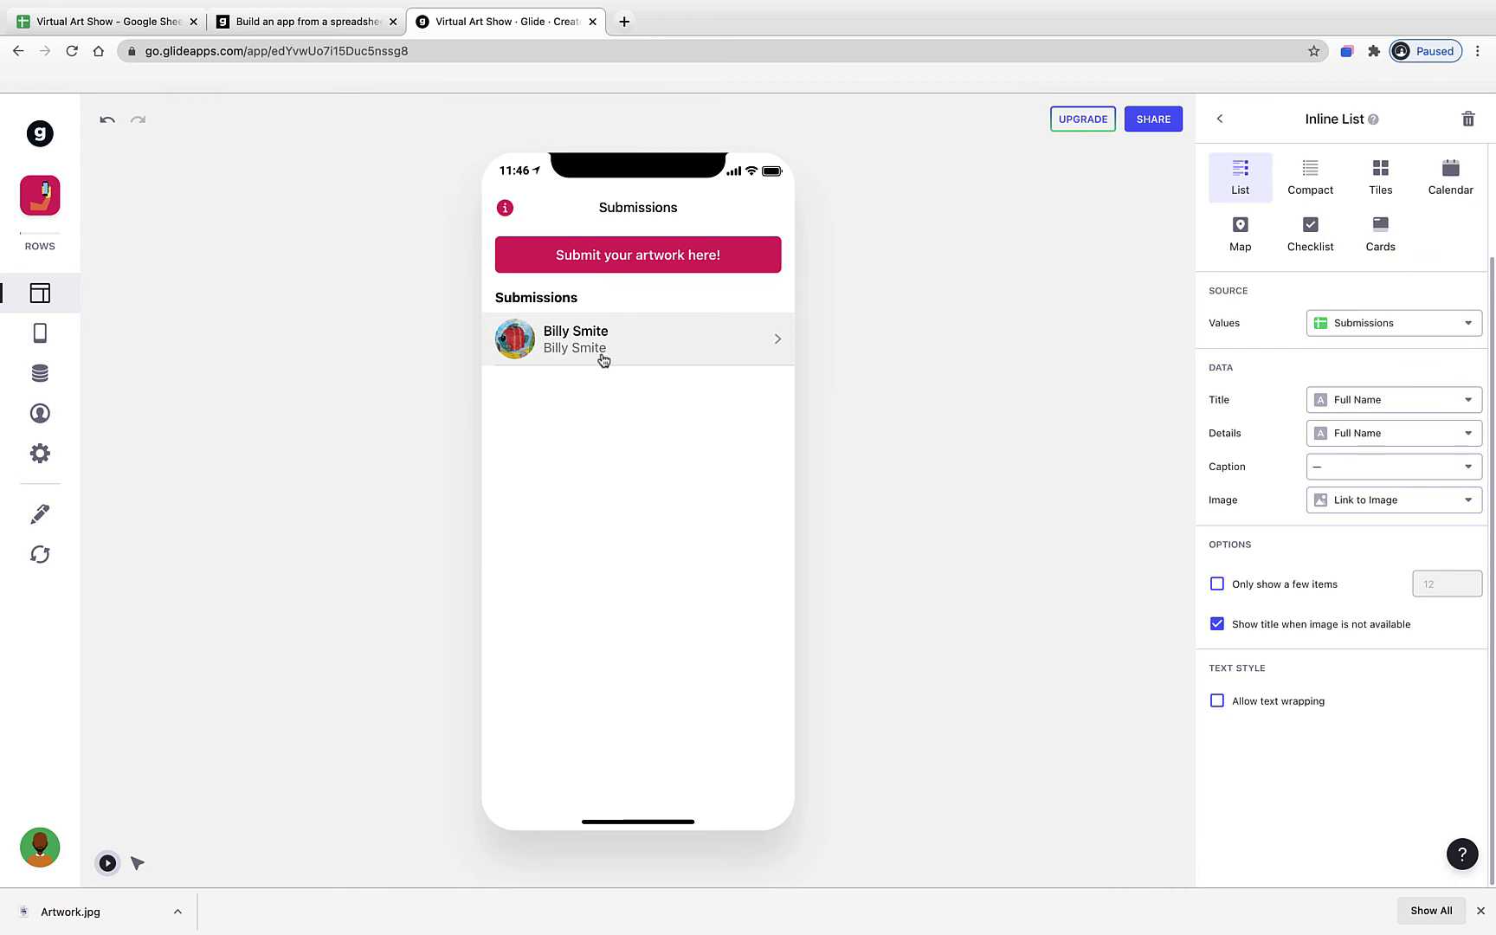
click(1358, 446)
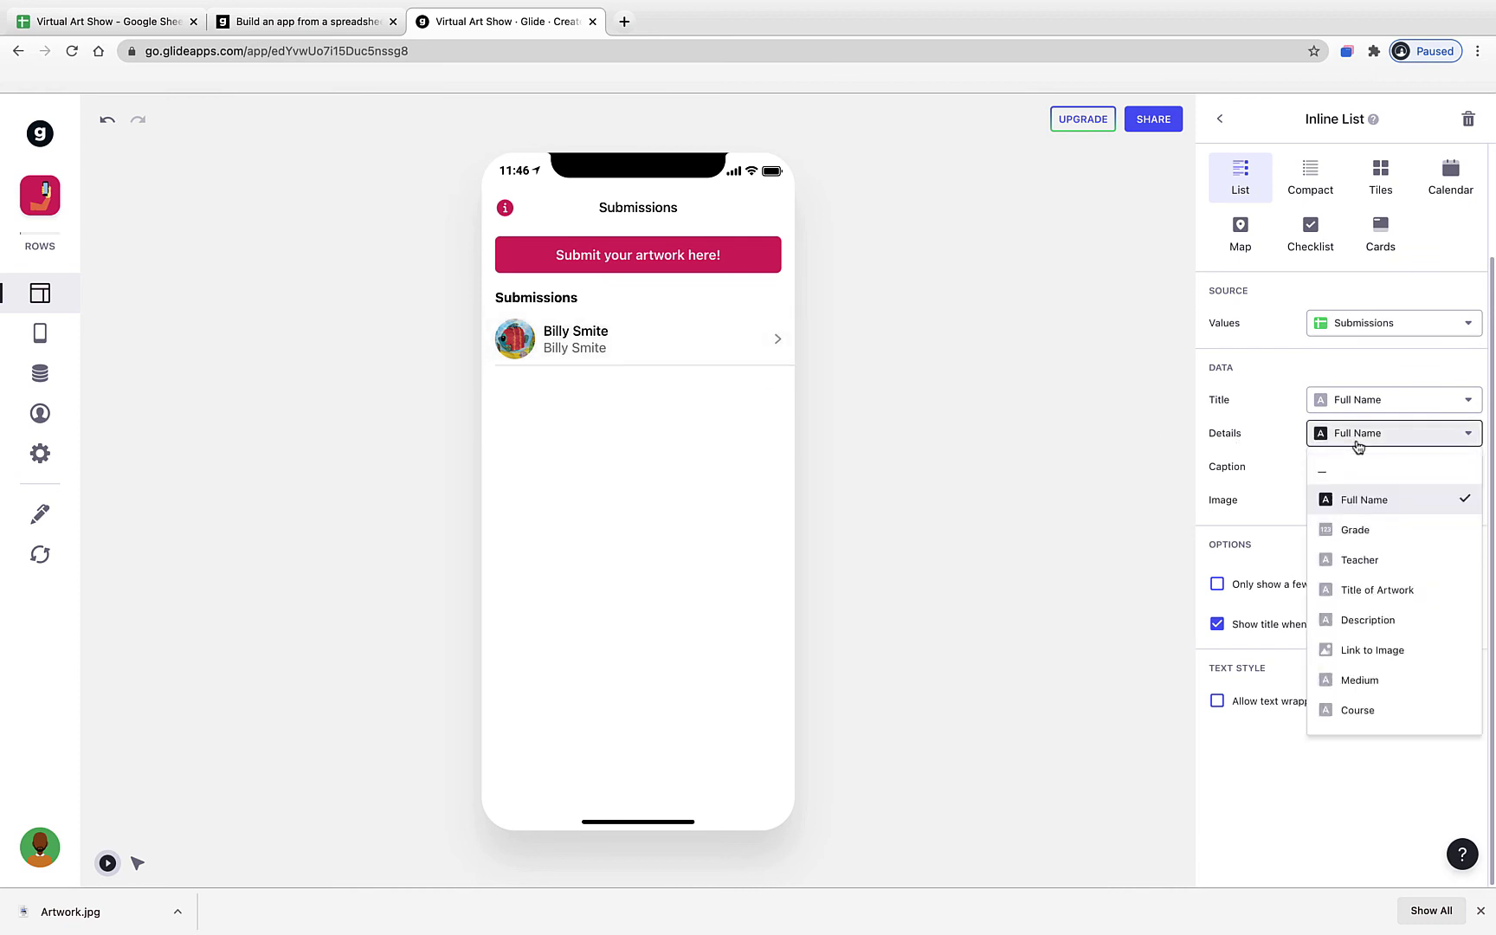
click(1406, 591)
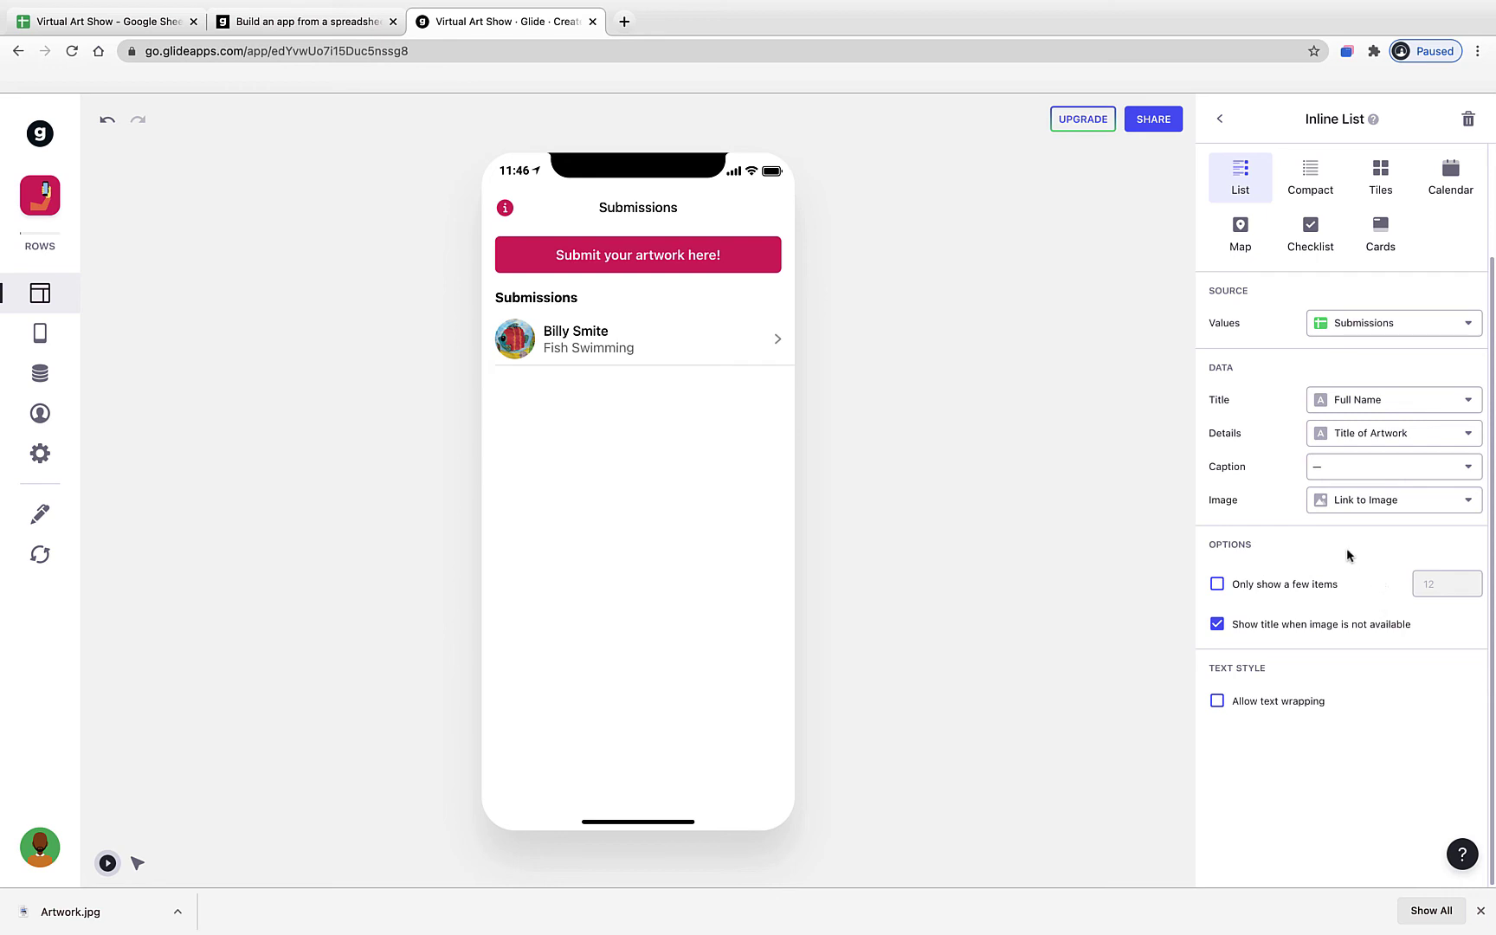
click(1327, 476)
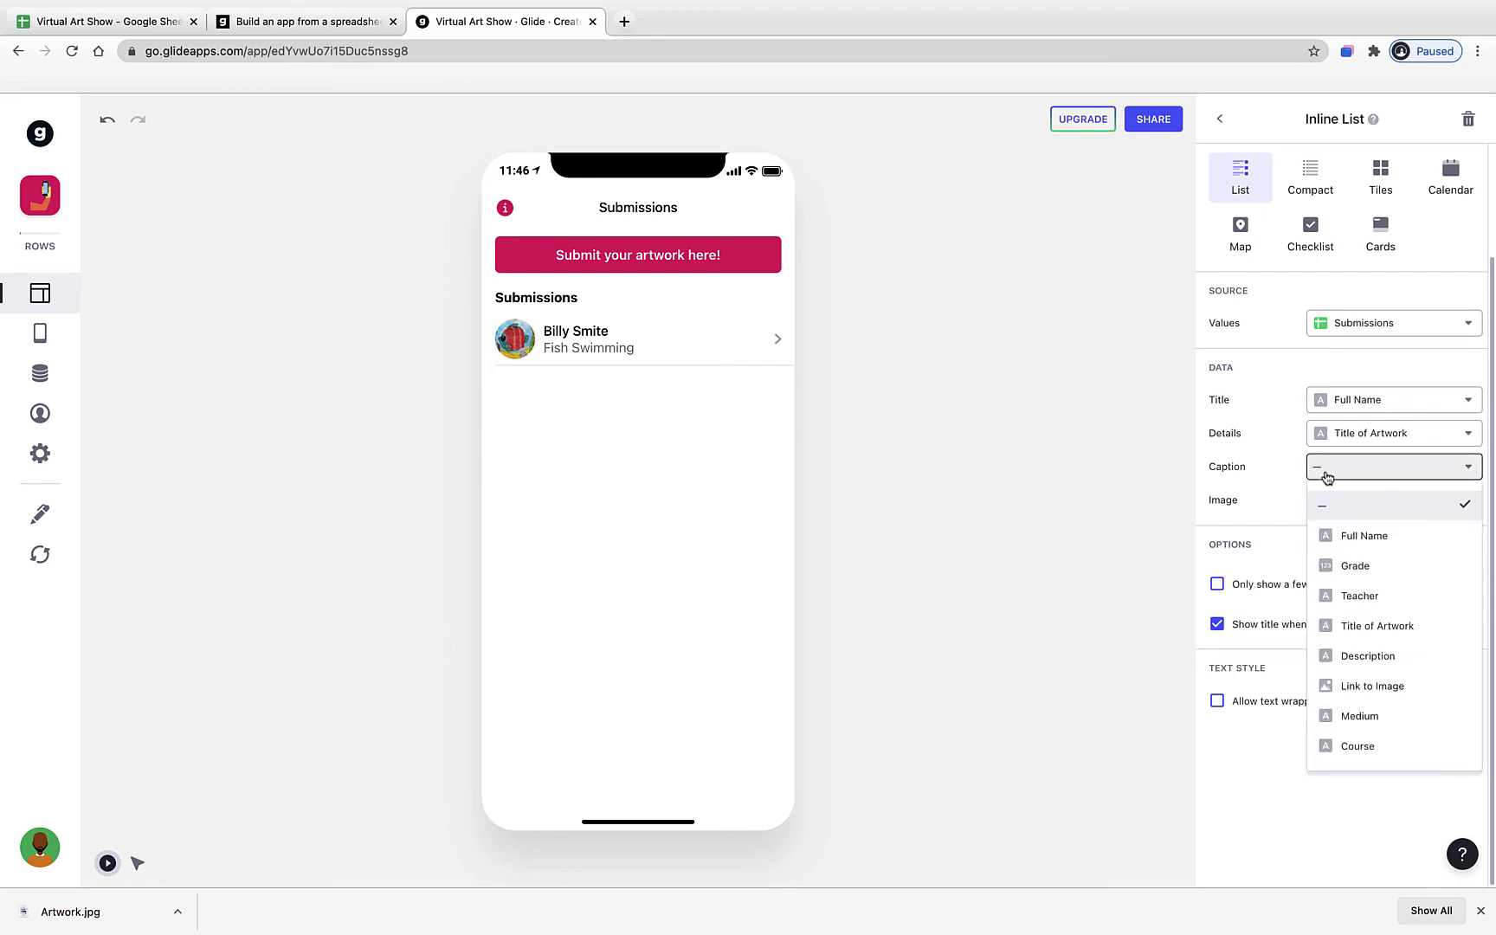
click(1363, 569)
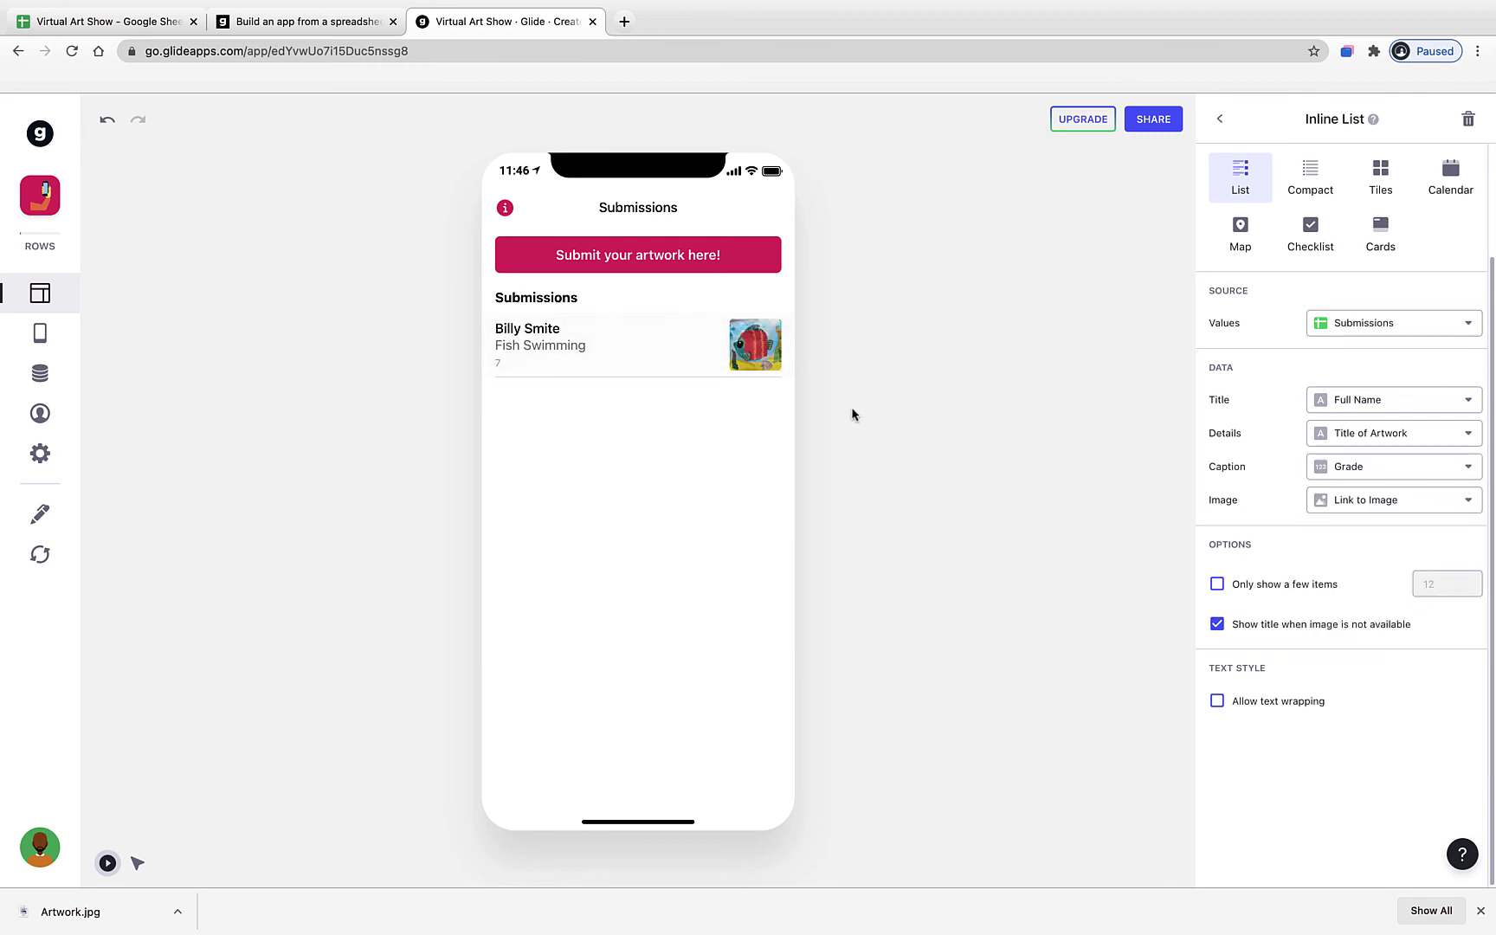
scroll(1254, 472, up, 3)
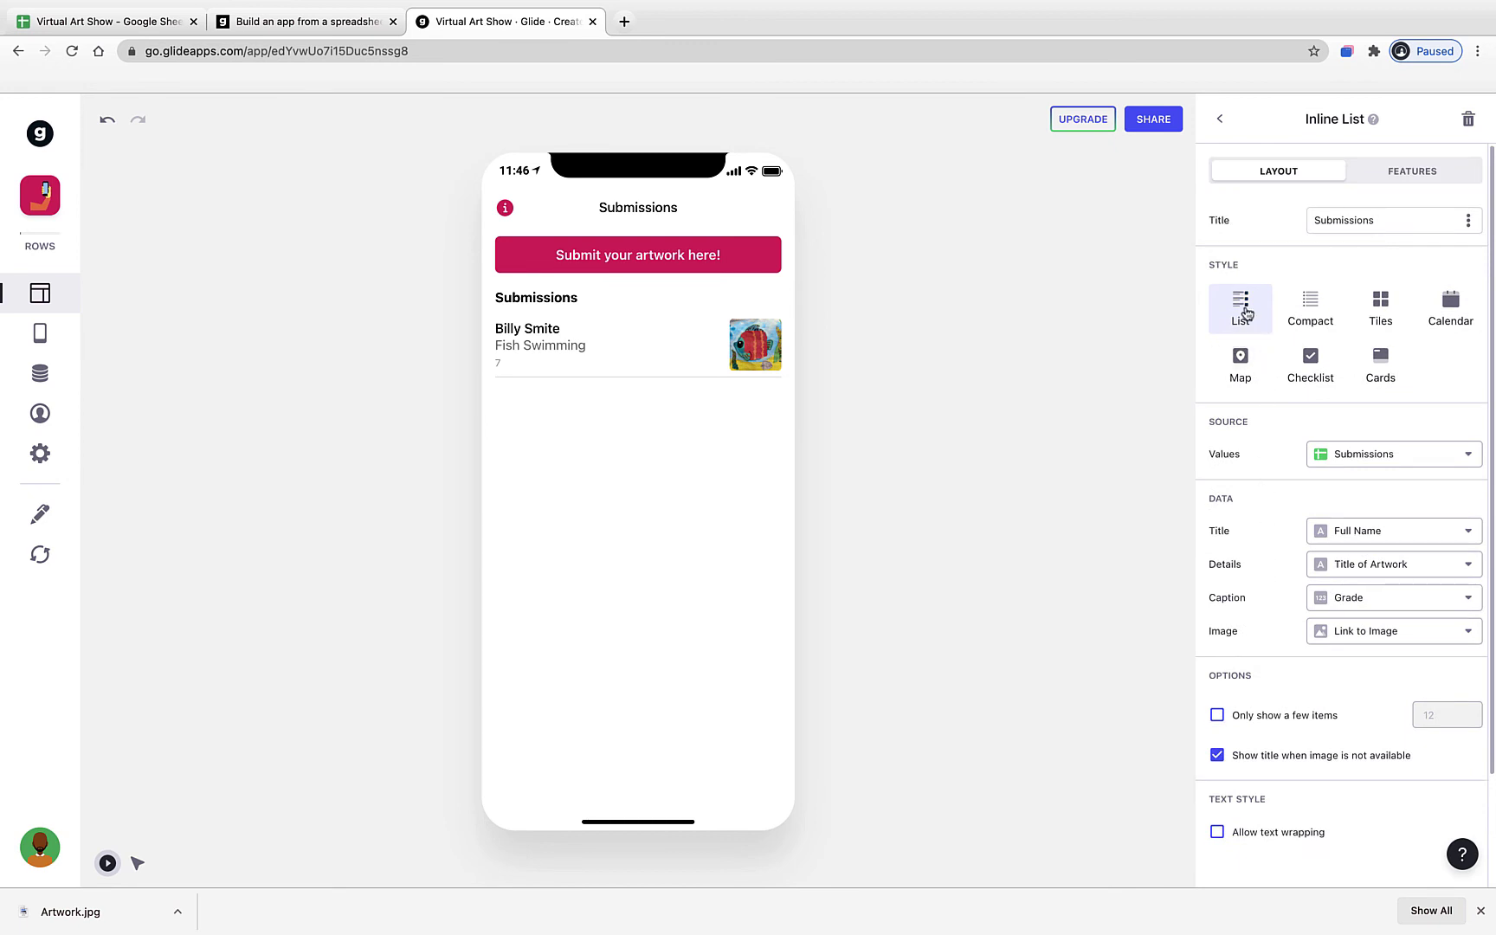
- Display the submissions as large image tiles with a square shape
click(1308, 311)
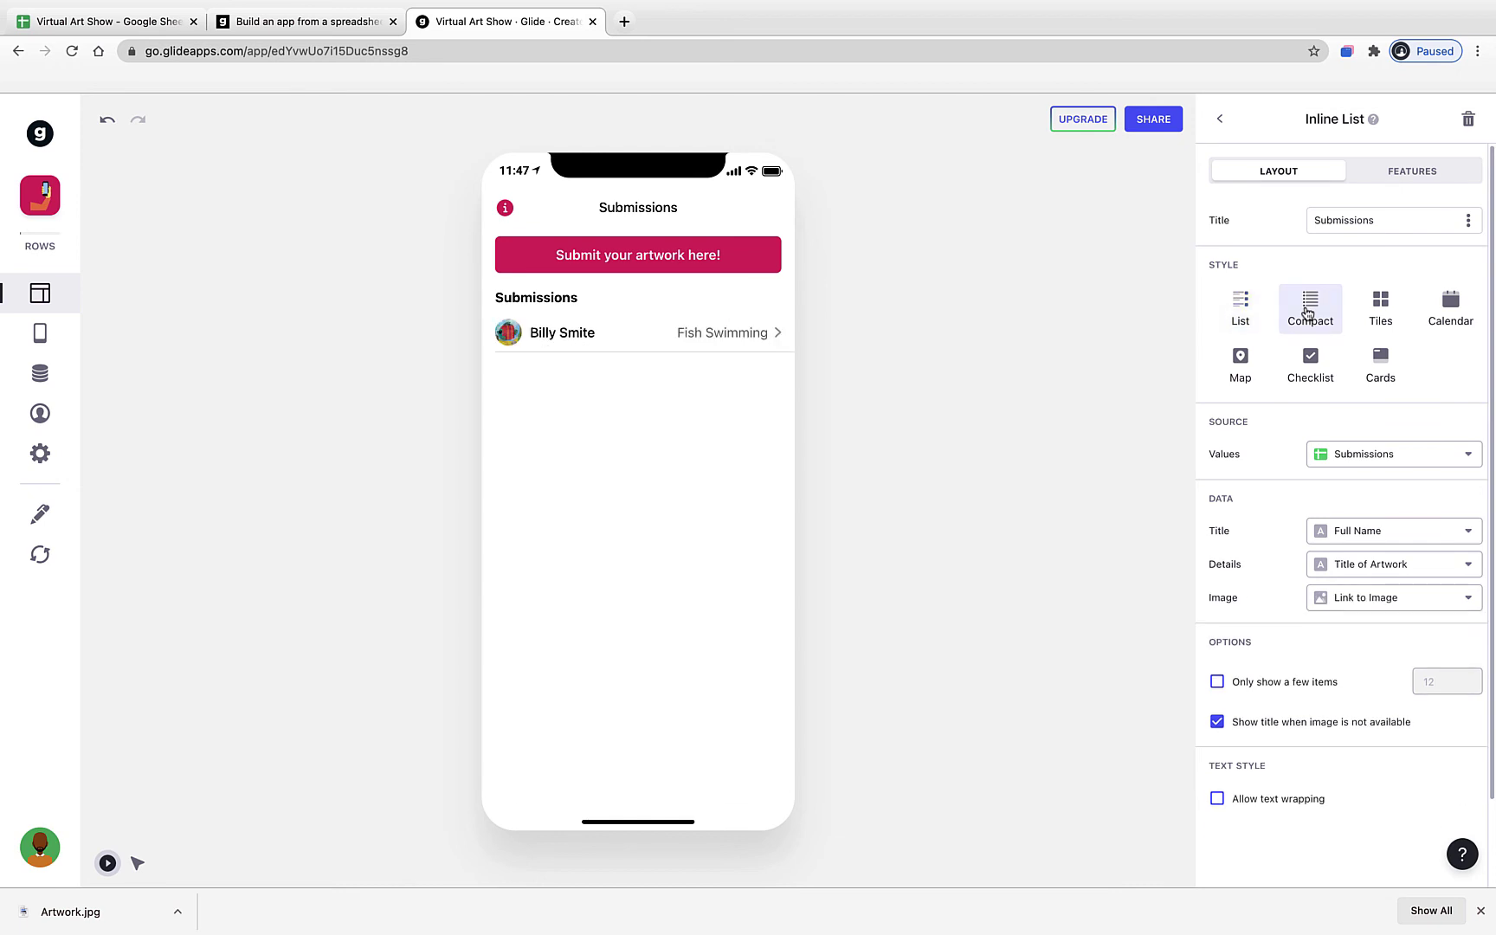
click(1380, 309)
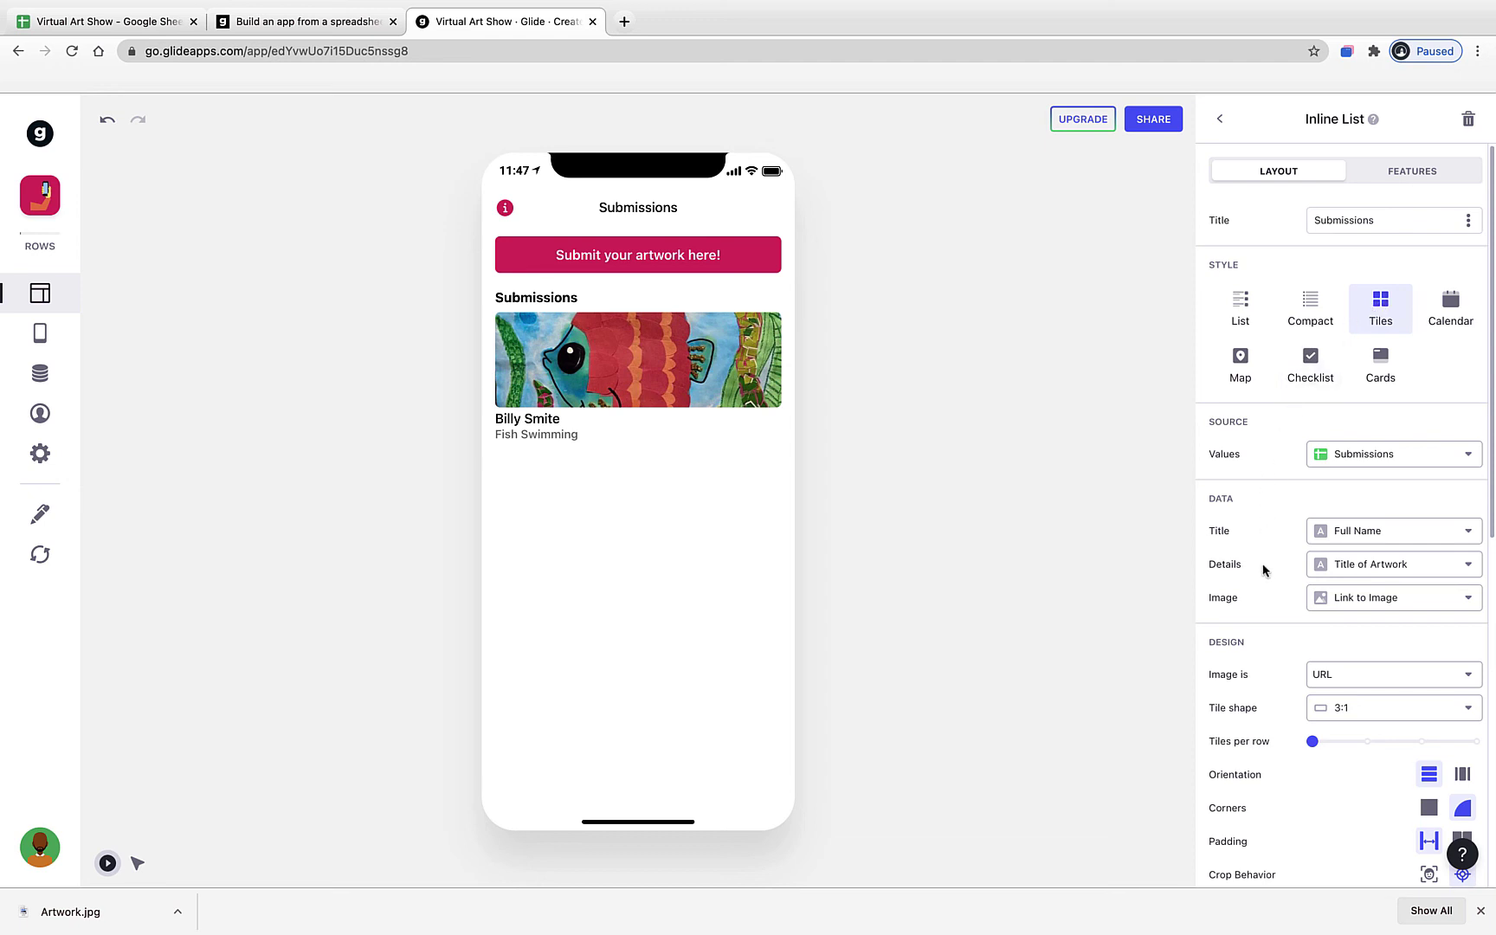
scroll(1263, 569, down, 1)
scroll(1264, 569, down, 1)
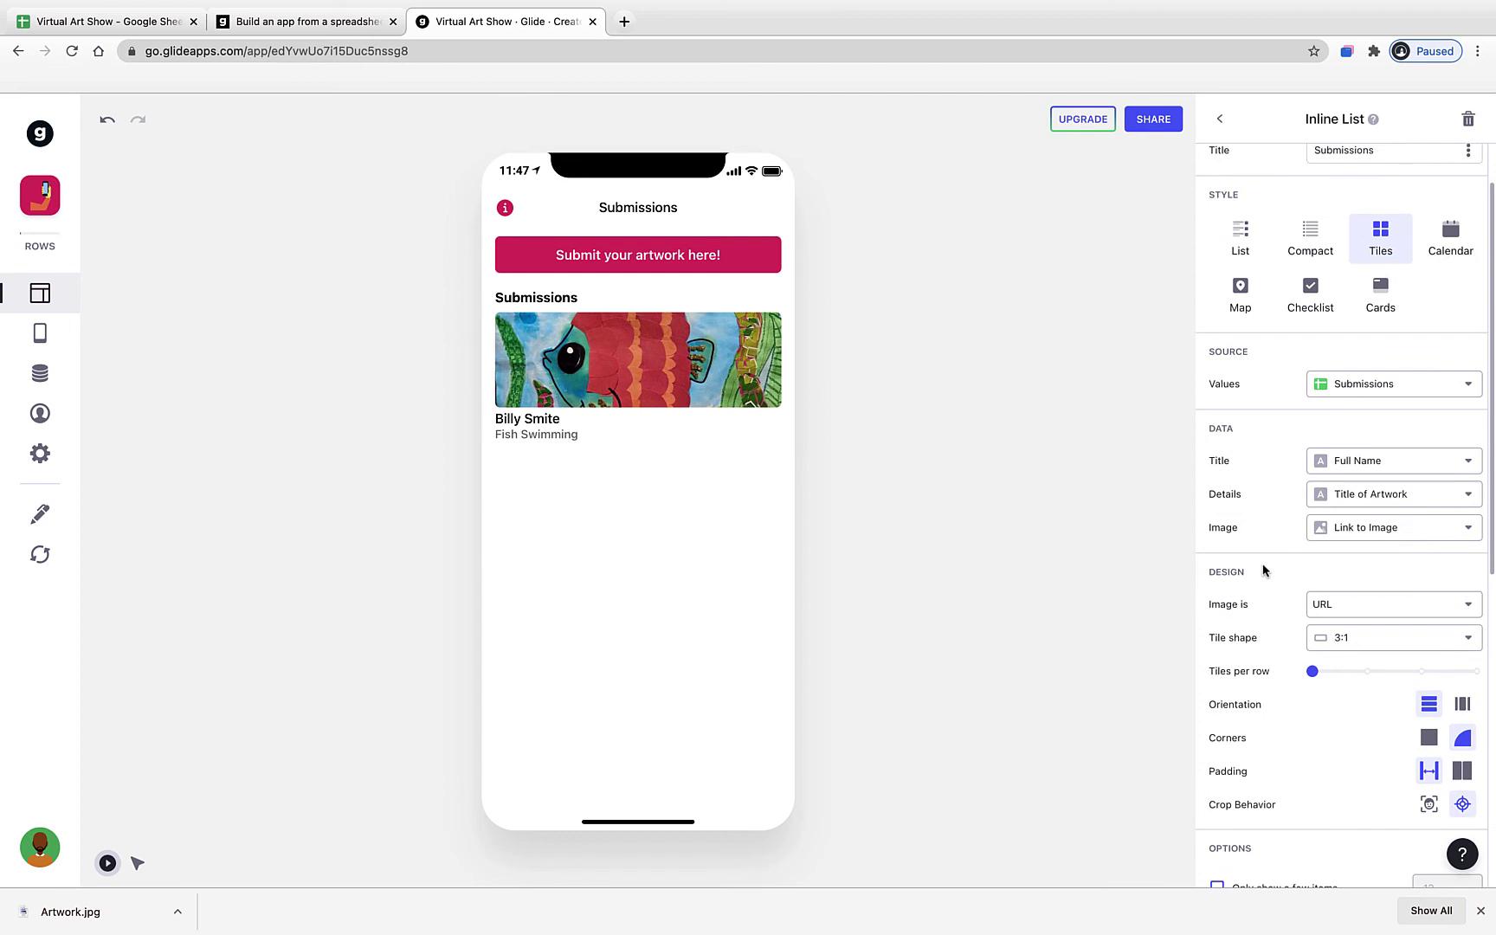
scroll(1263, 570, down, 2)
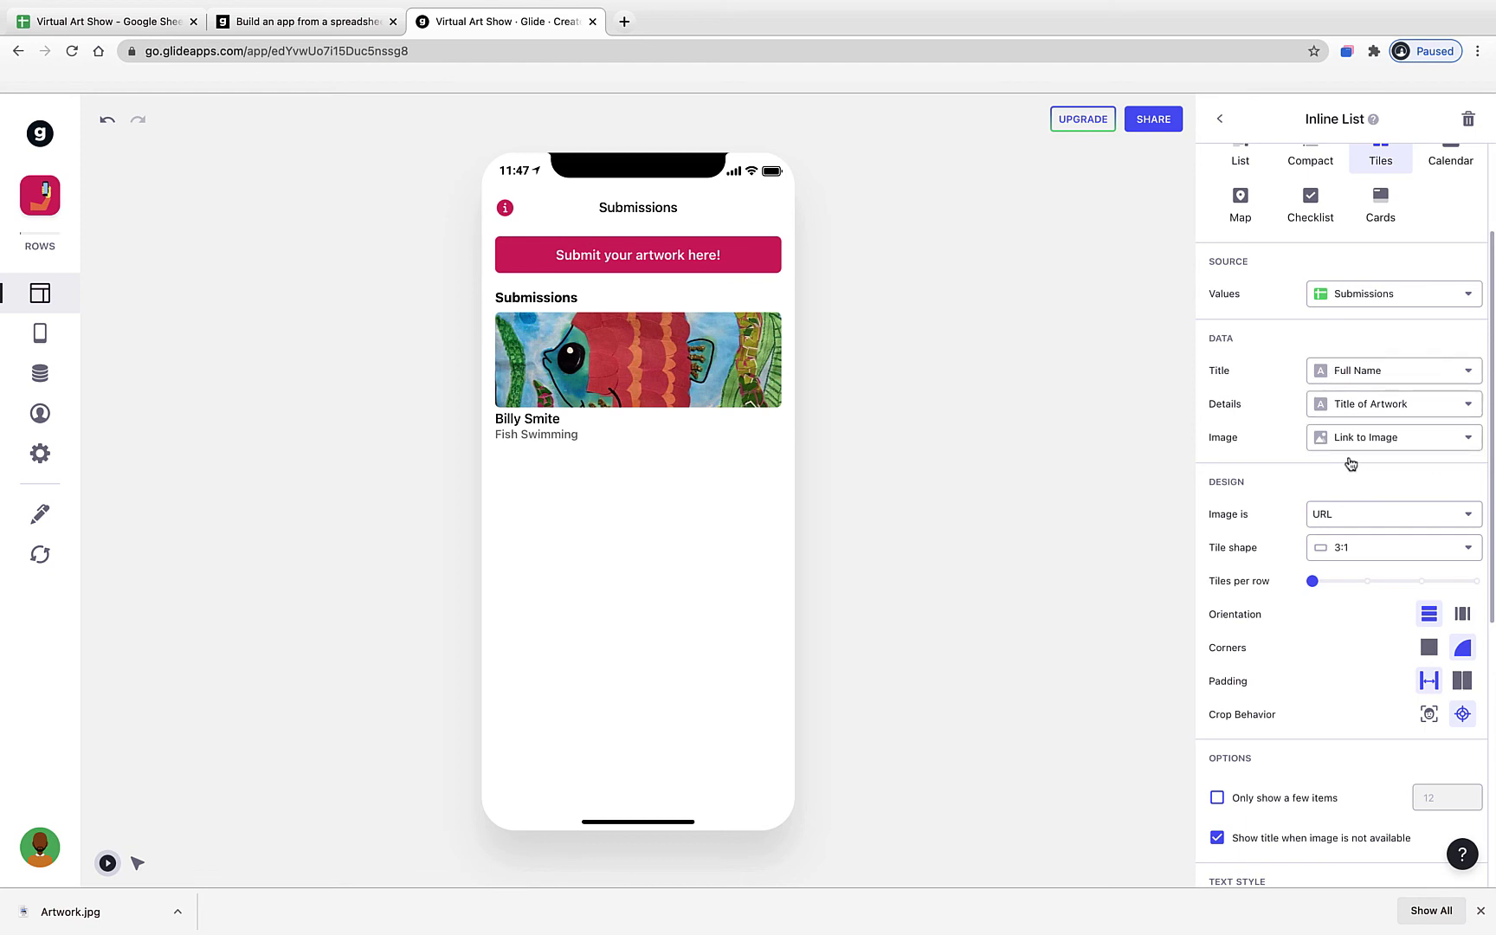
scroll(1249, 532, down, 2)
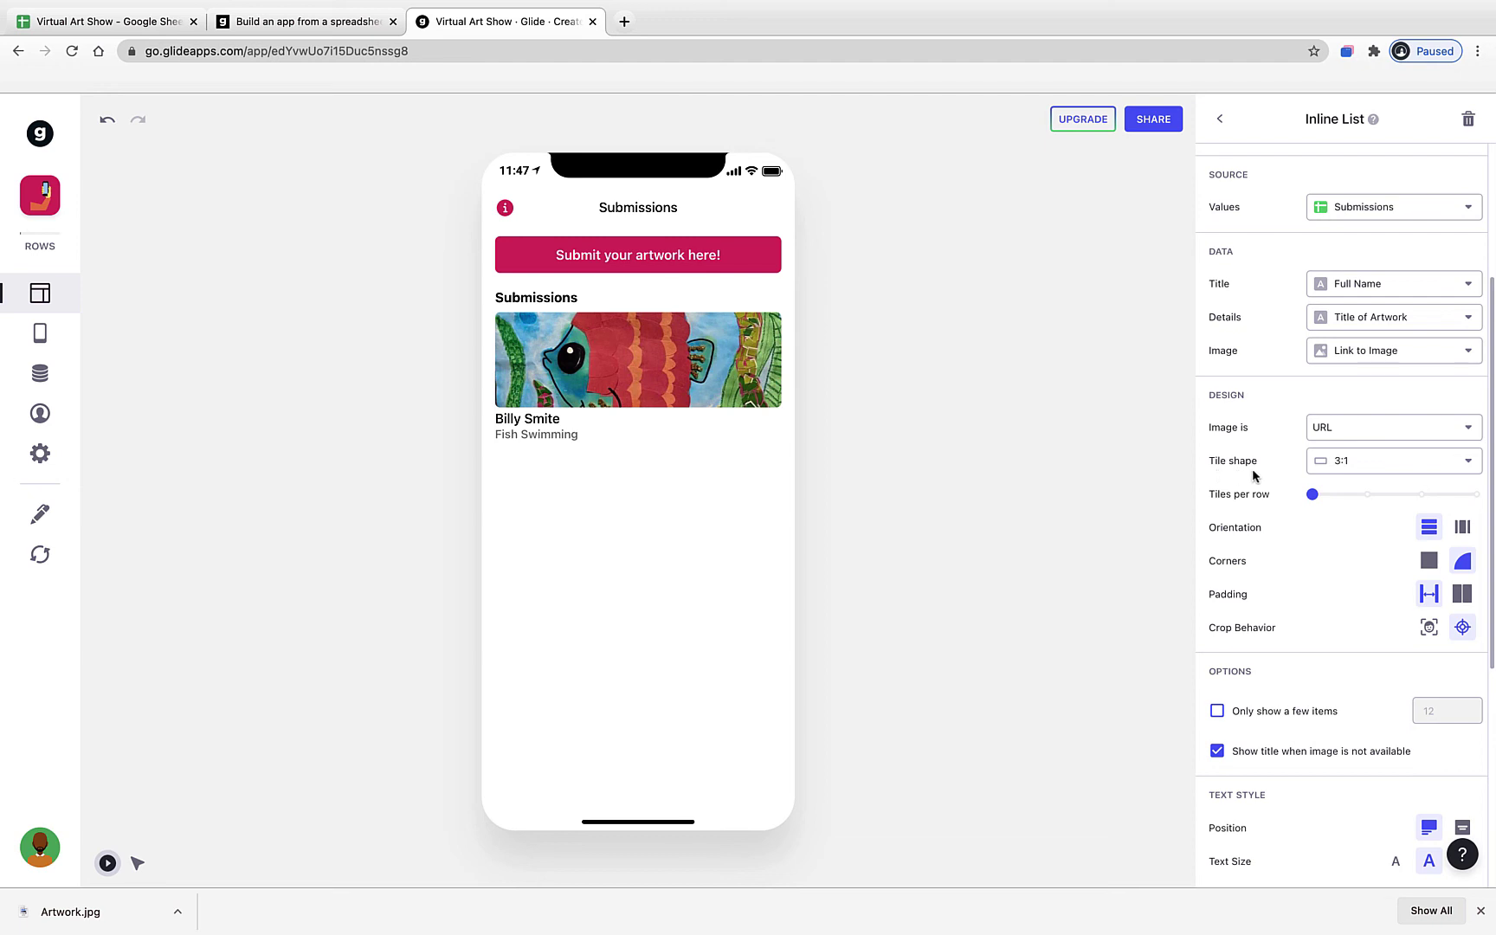
click(1338, 475)
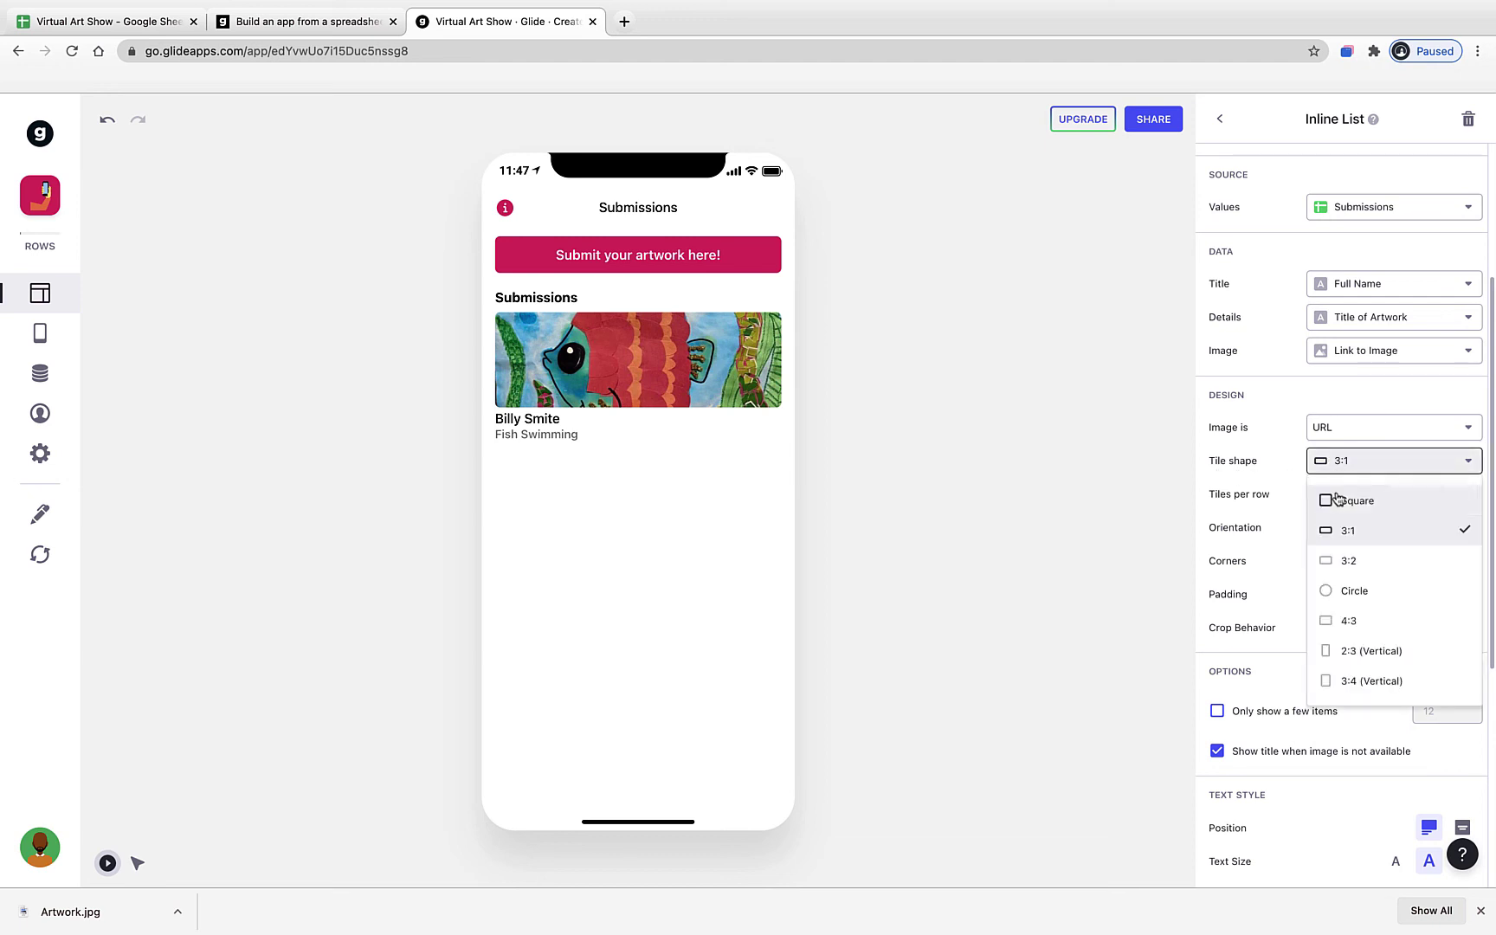
click(1341, 591)
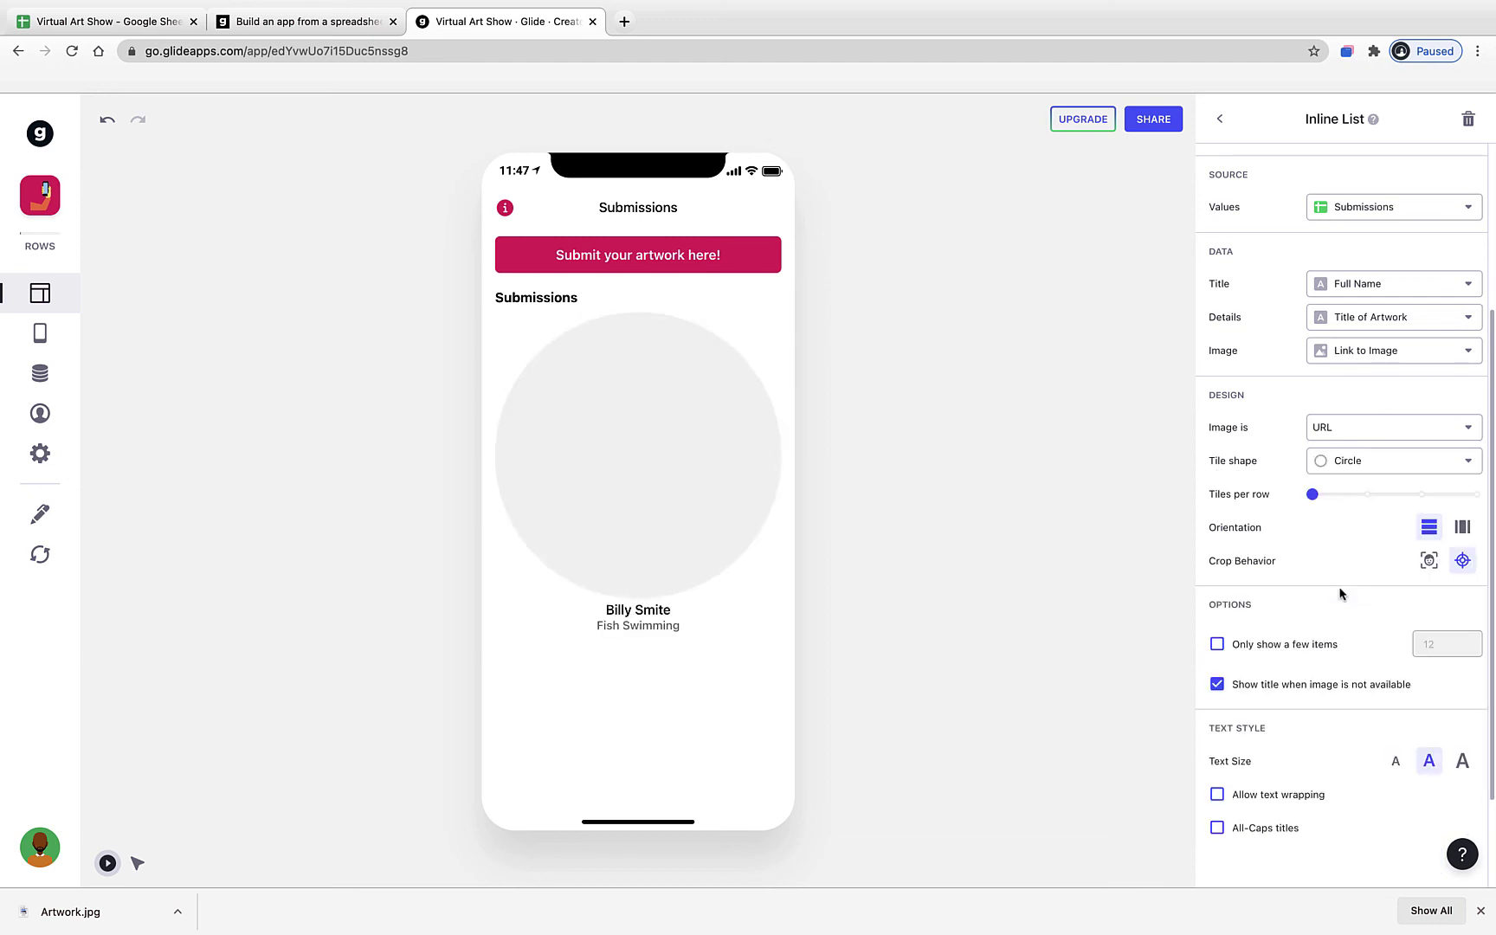
click(1363, 464)
click(1365, 503)
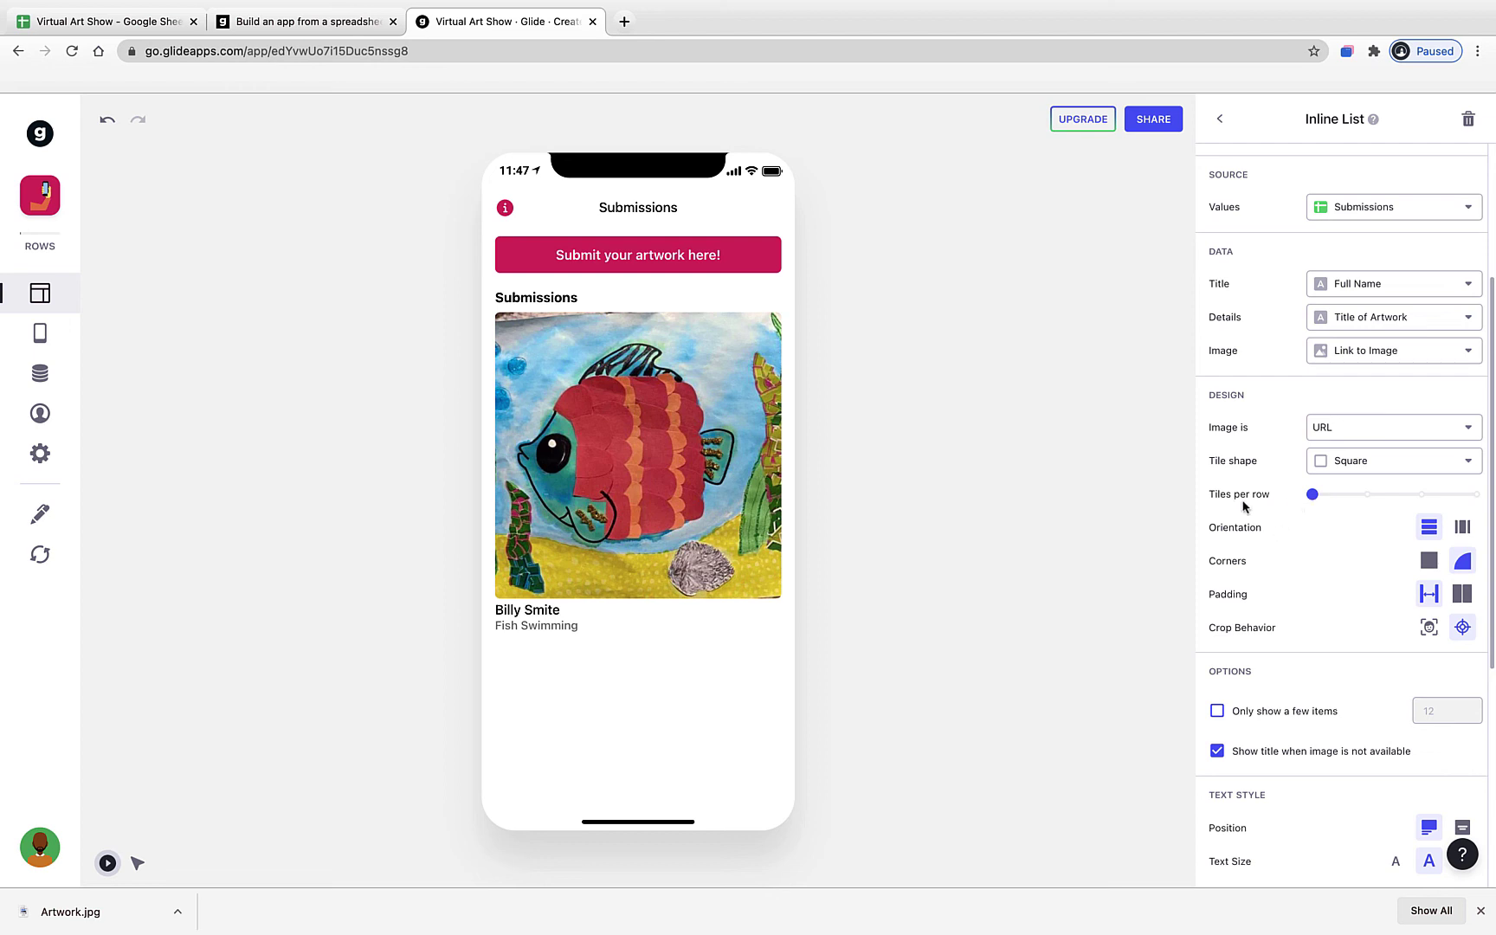
- Fit two tiles per row with rounded corners, loose padding and overlaid lower-left text
click(1360, 499)
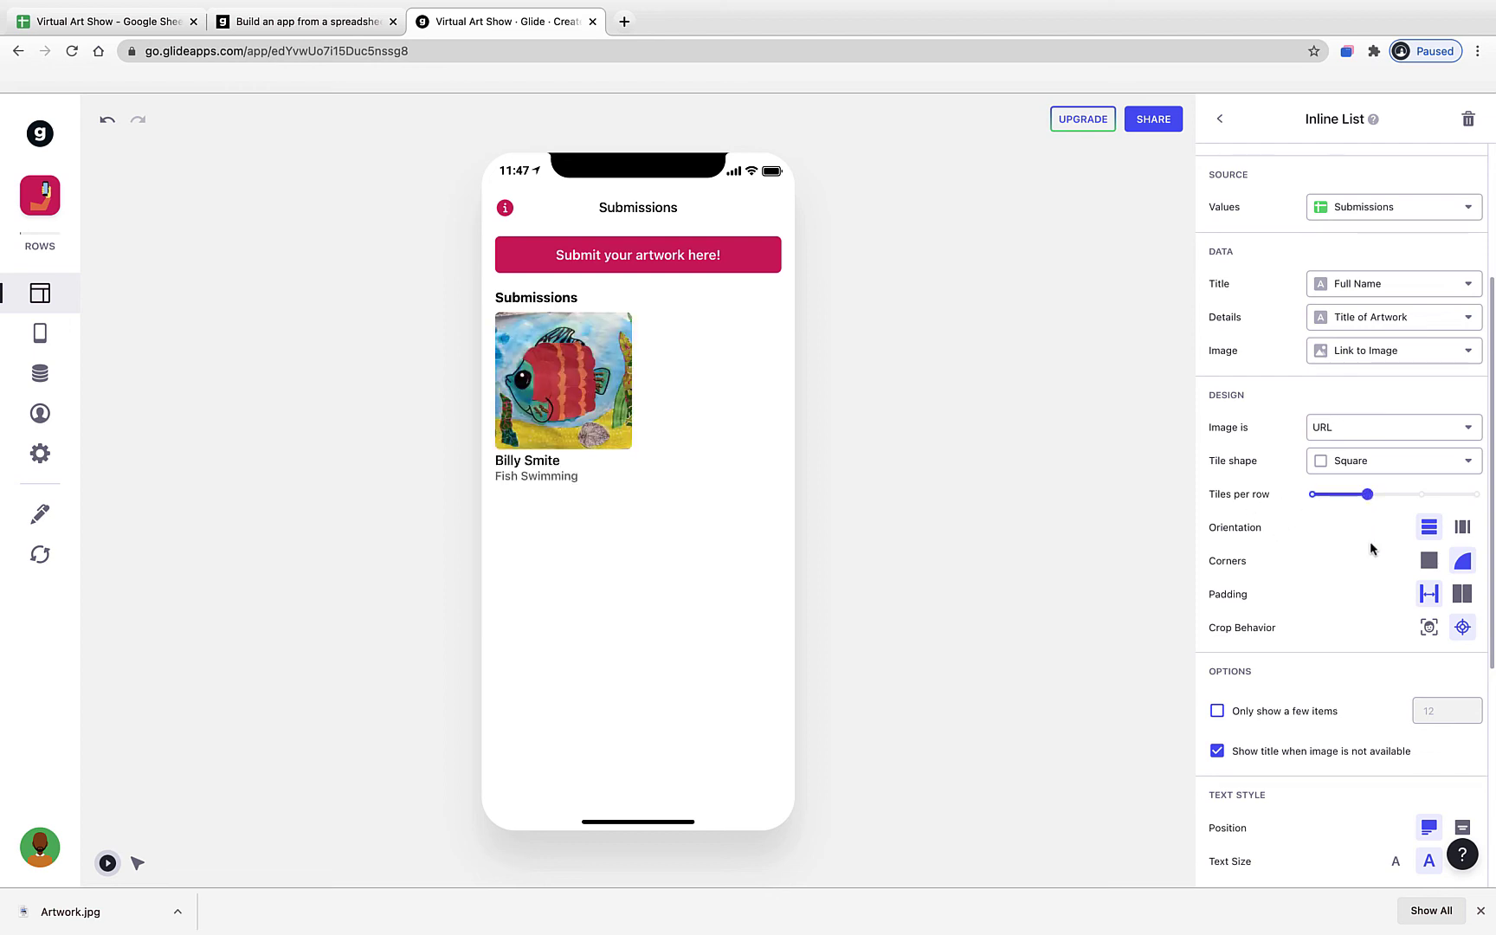
click(1429, 561)
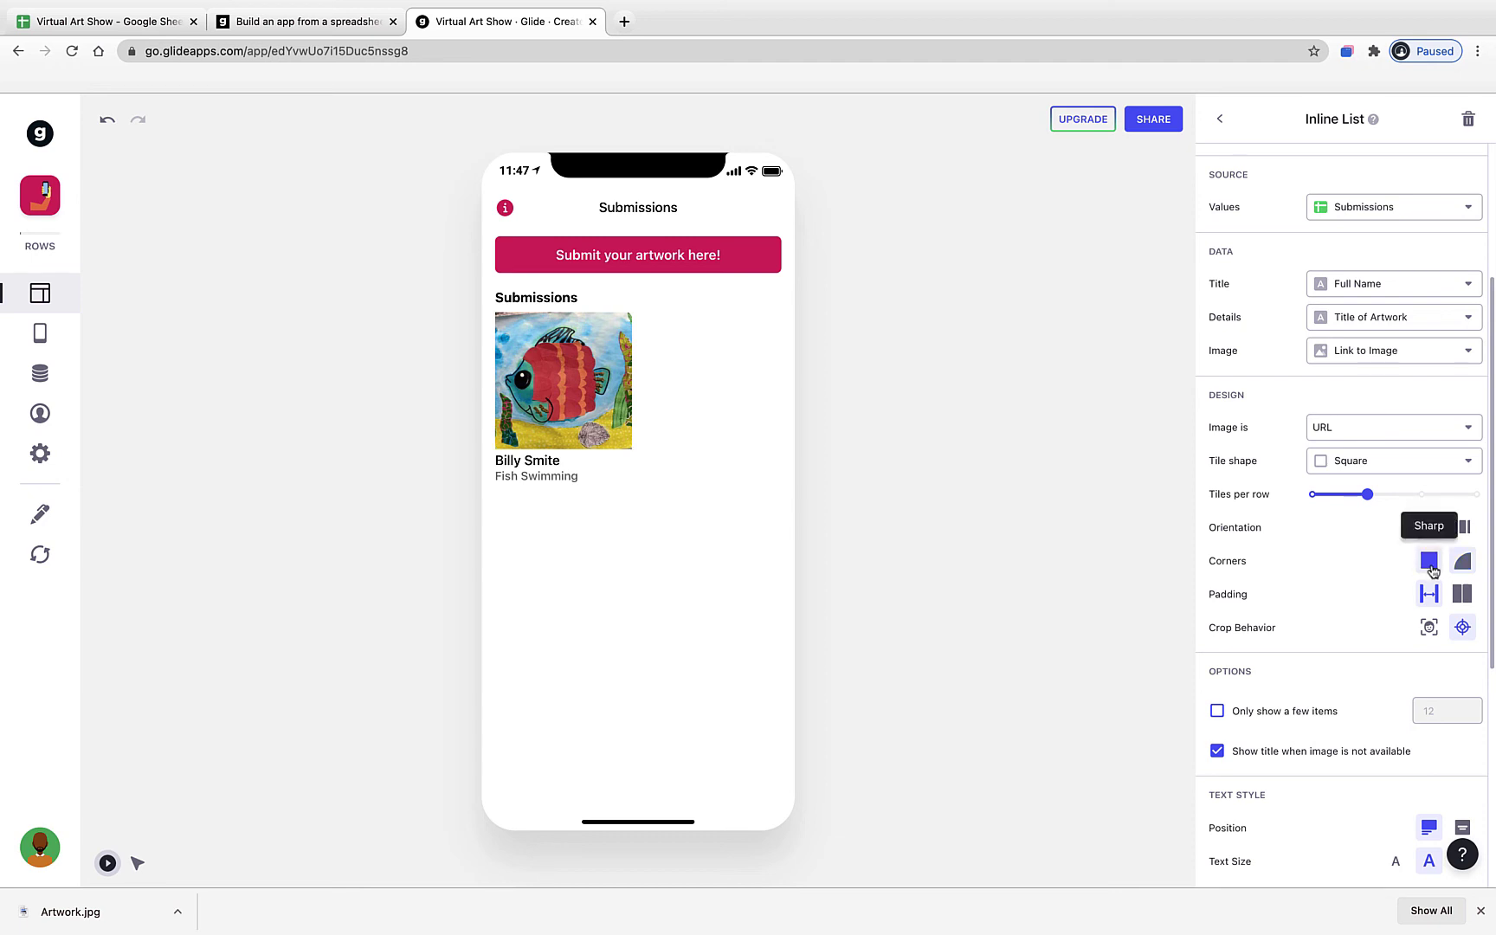
click(1459, 565)
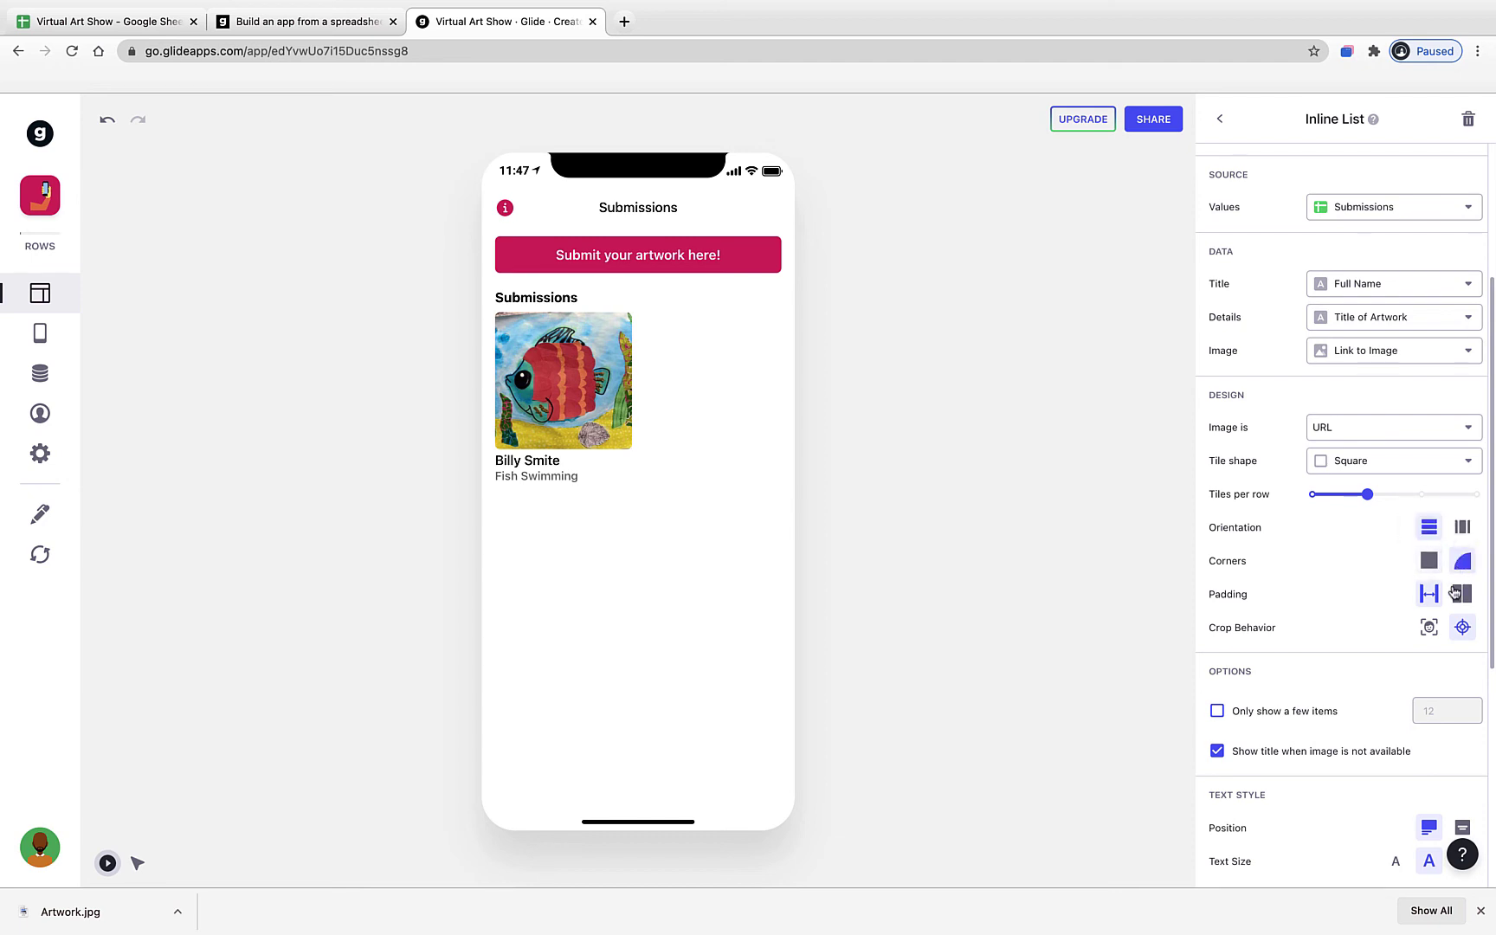
click(1466, 598)
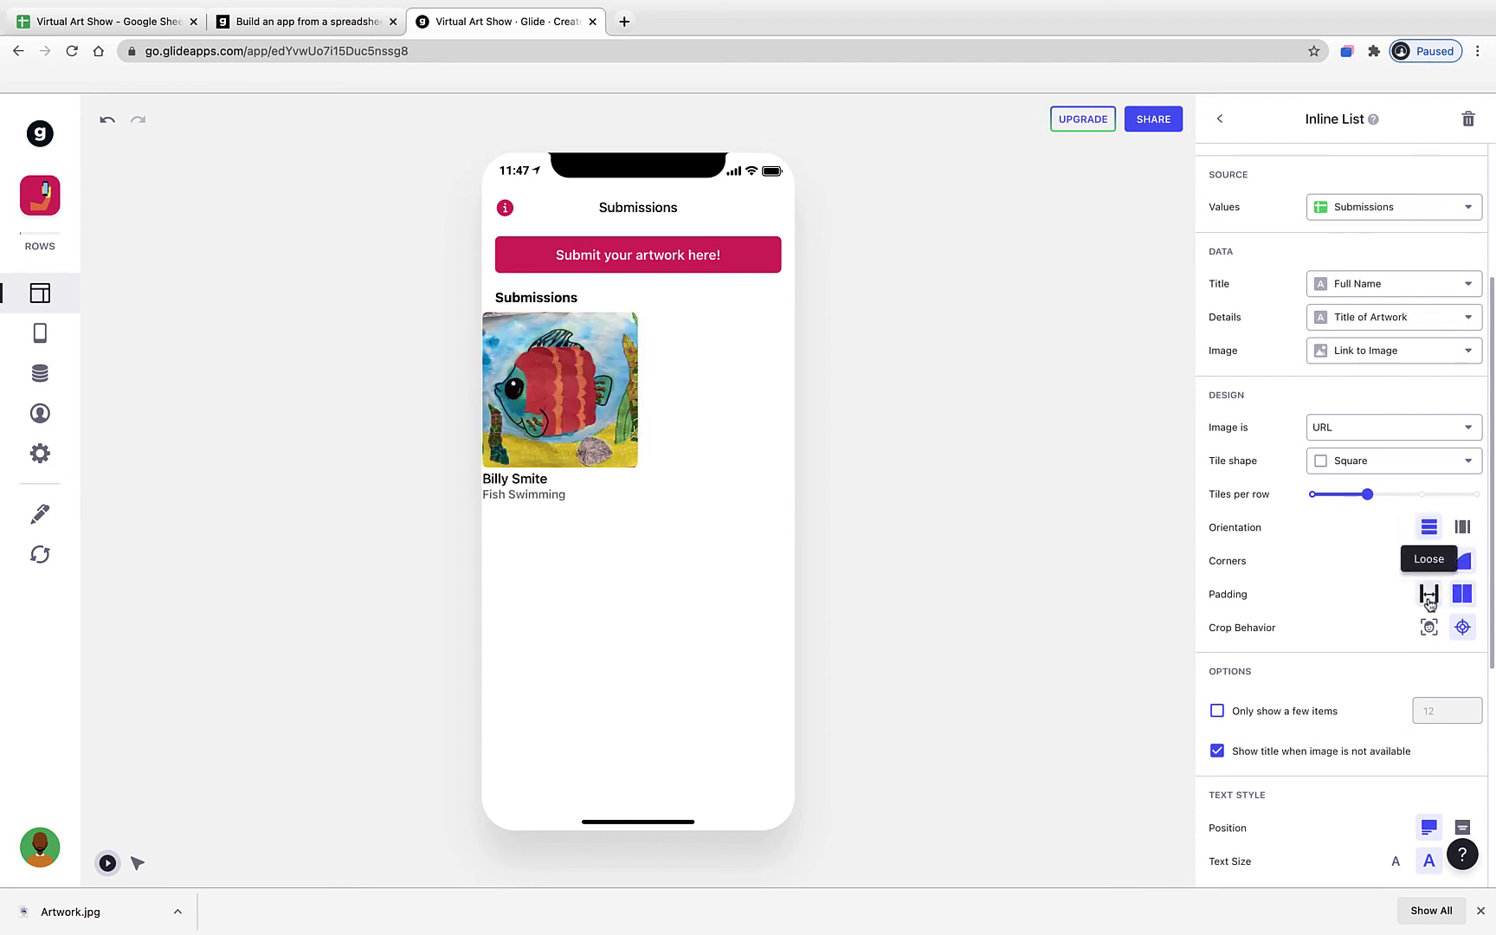
click(1430, 603)
scroll(1342, 658, down, 4)
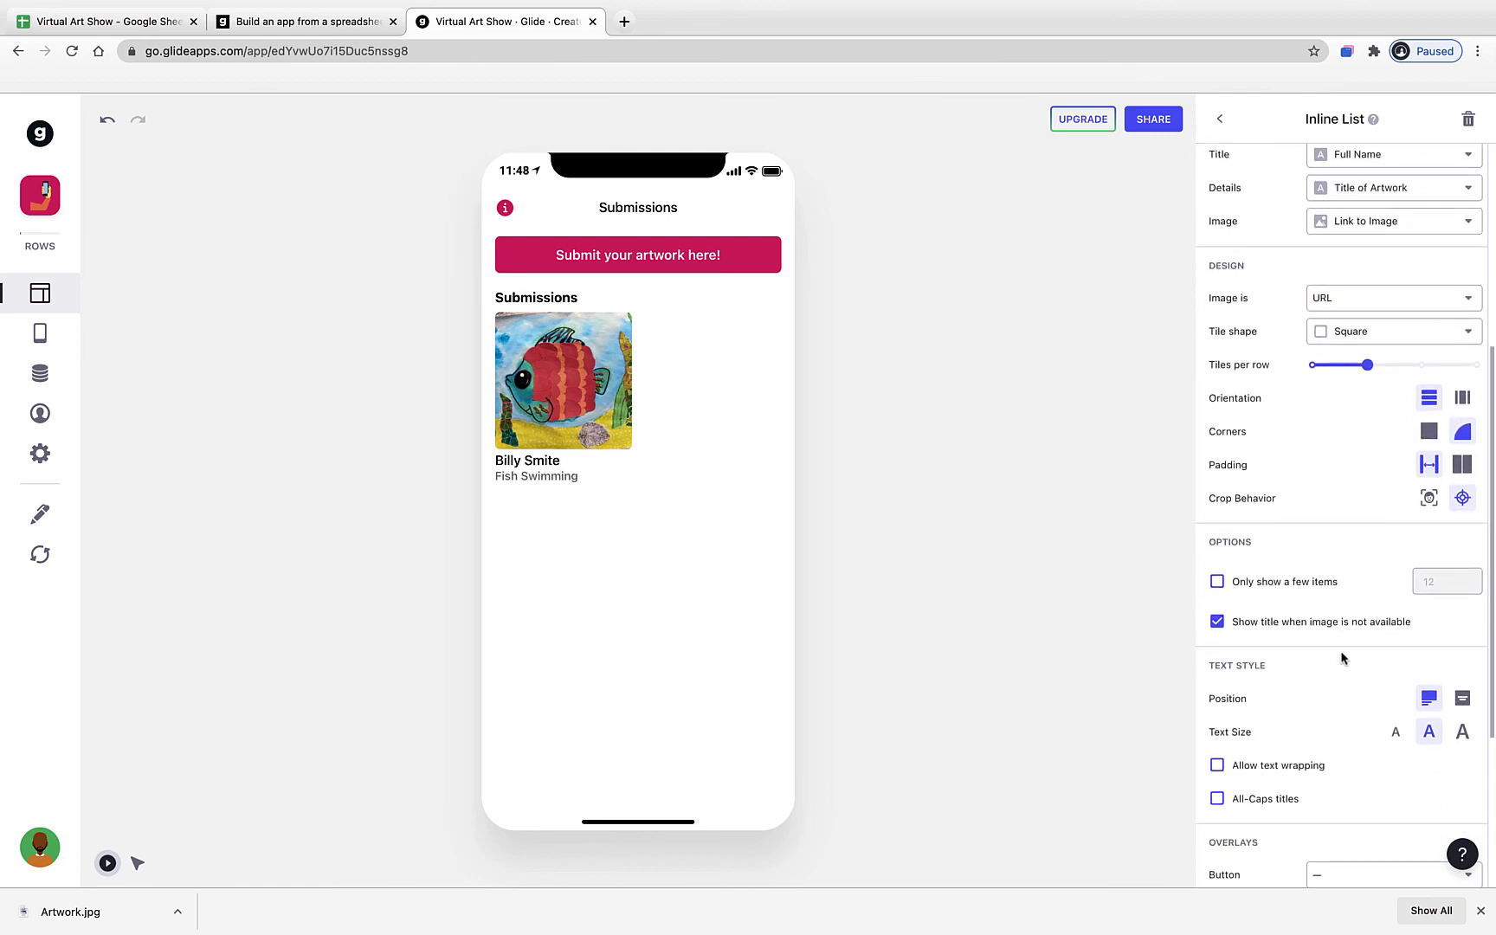
scroll(1330, 685, down, 1)
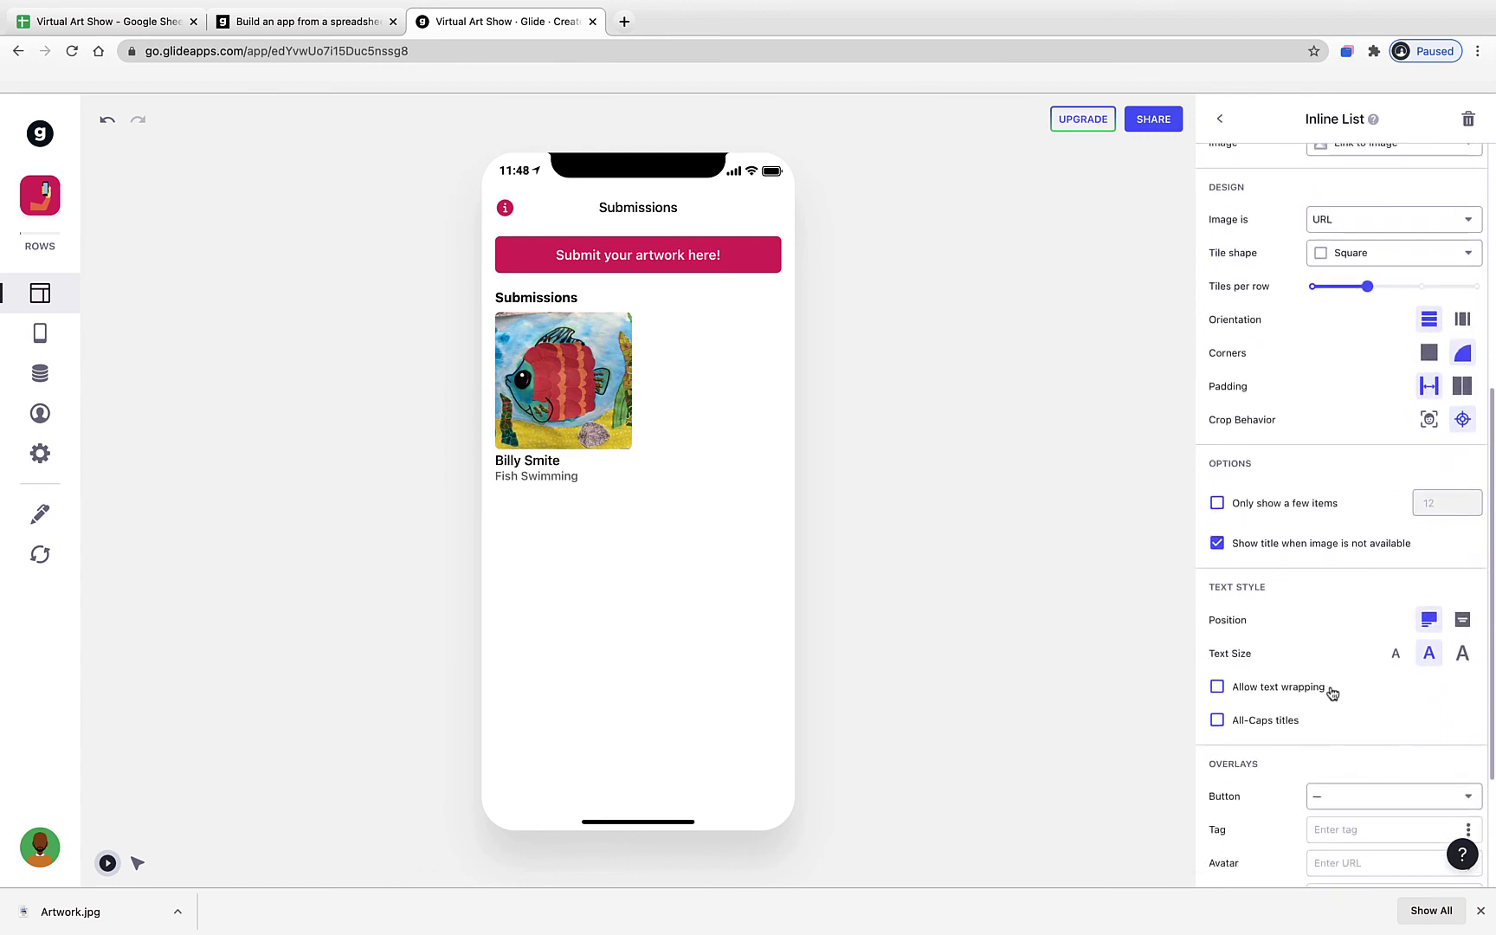
click(1462, 620)
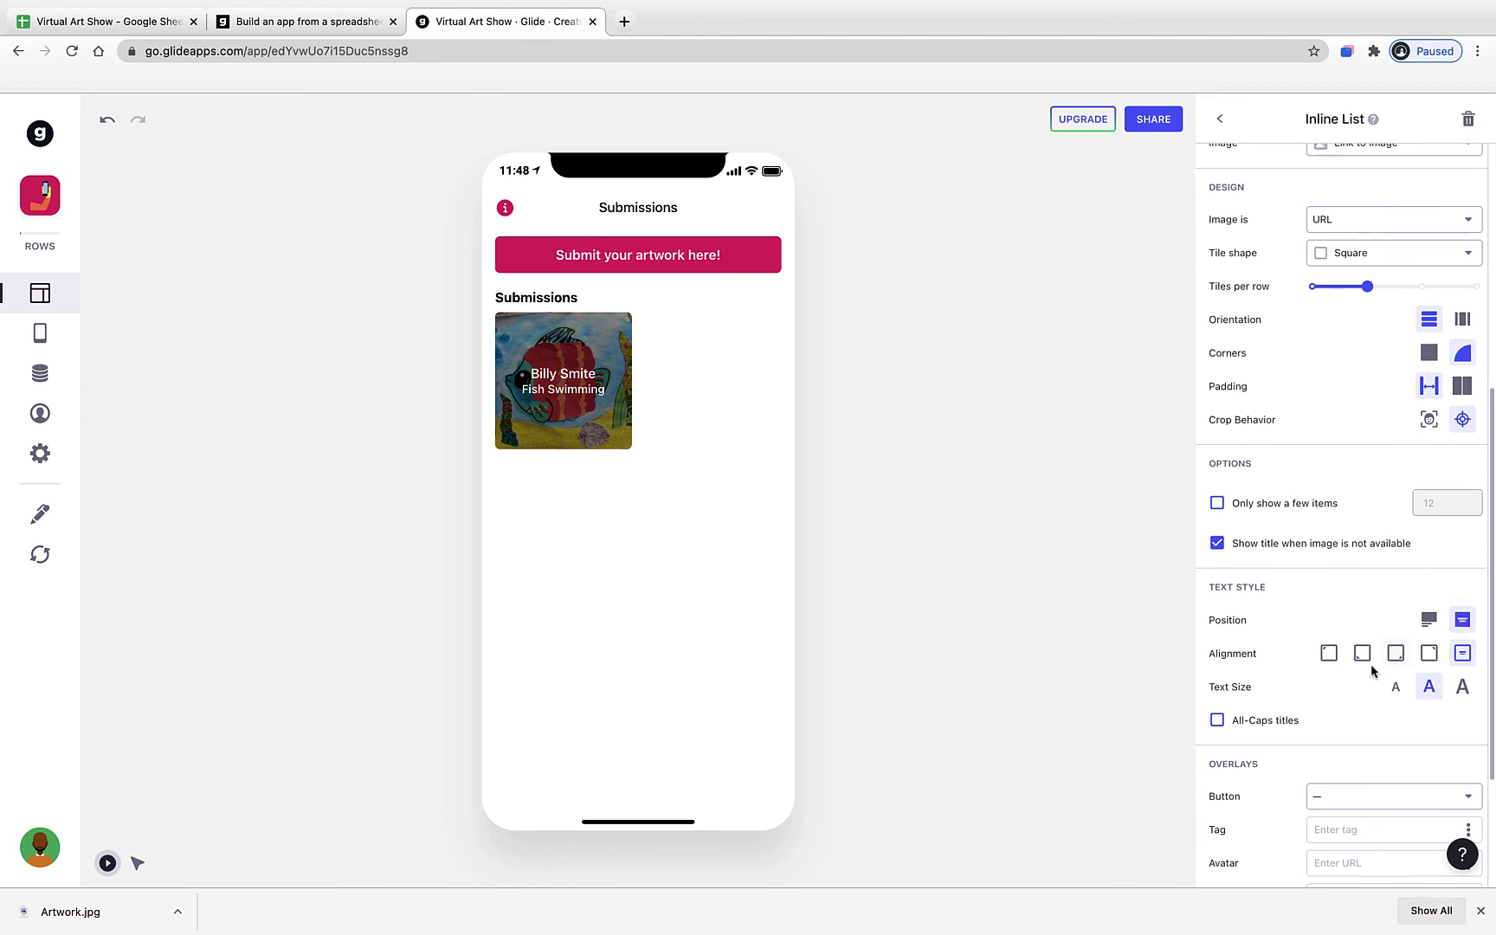
click(1363, 656)
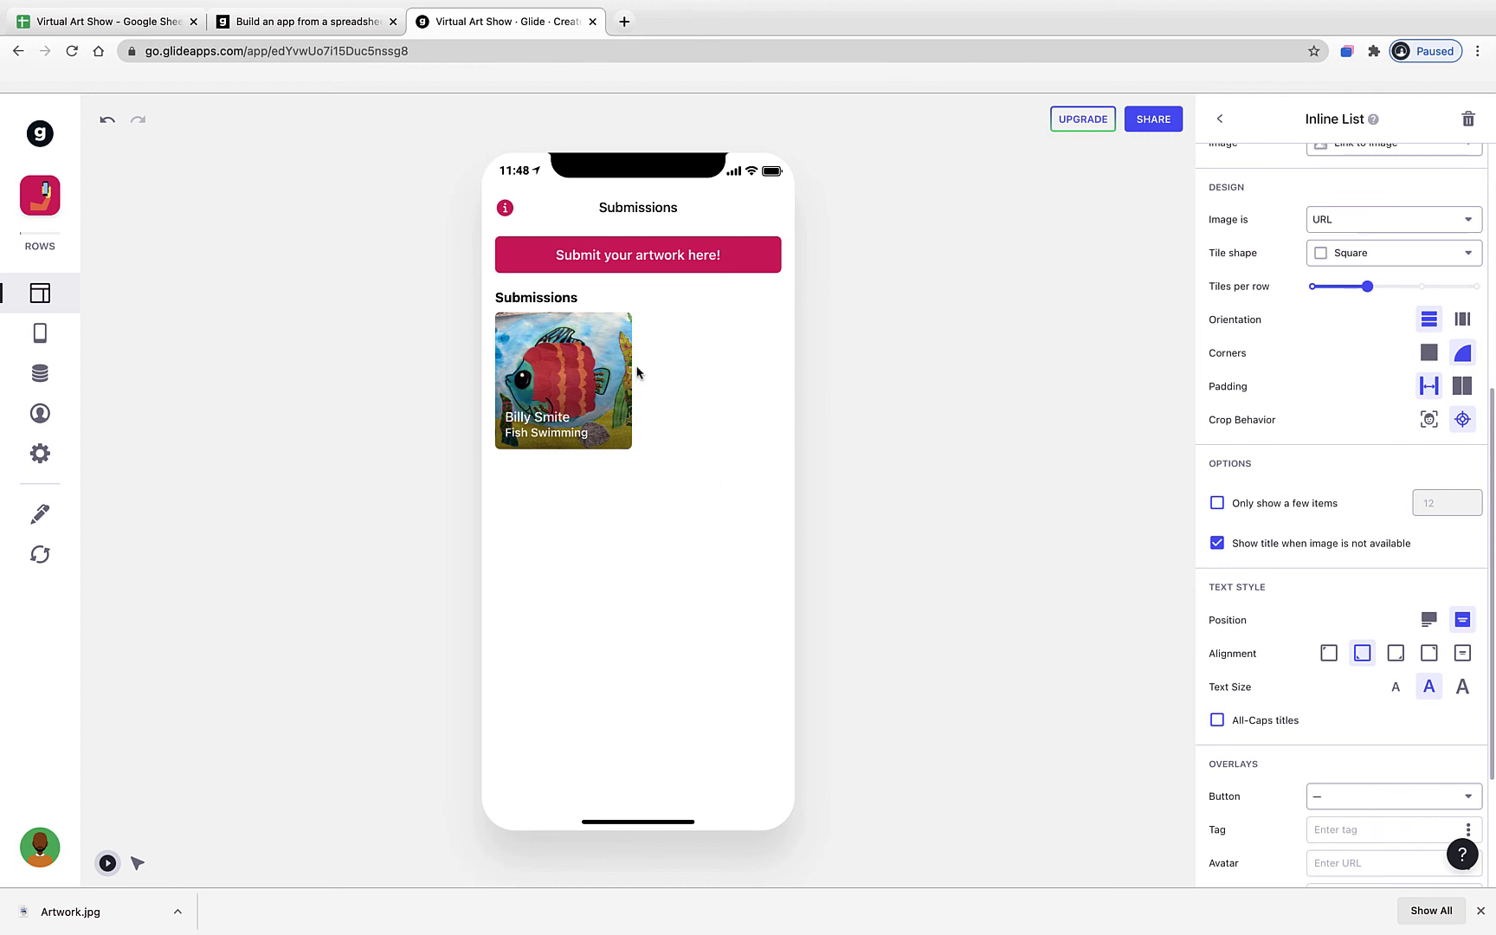
scroll(1303, 598, up, 5)
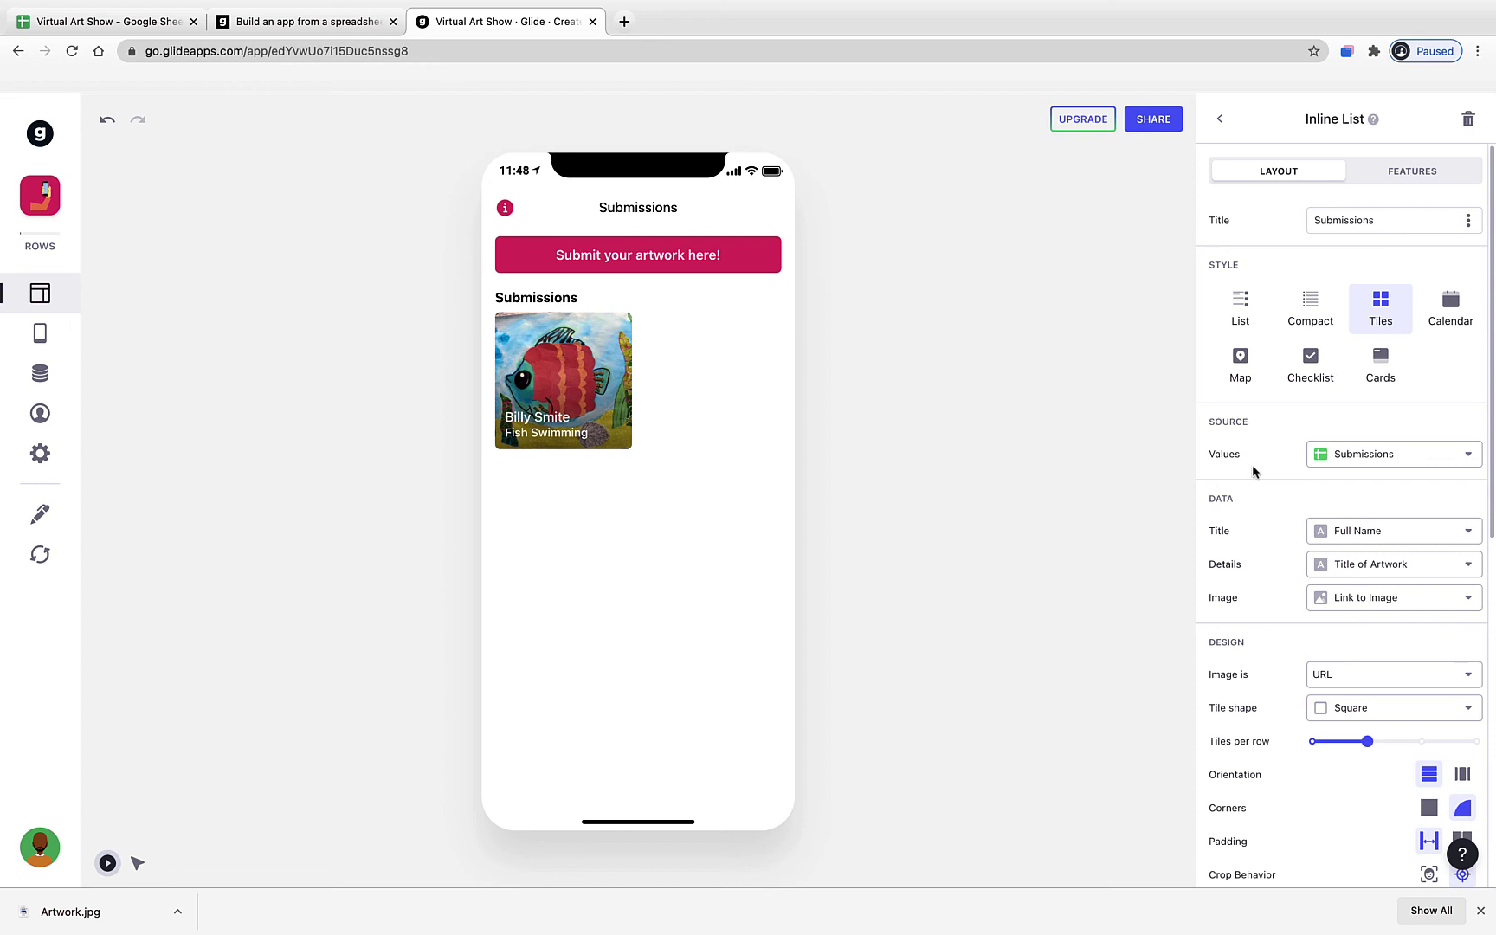
- Change the list heading to "Students' Artwork", correcting the typo and extra space
double_click(1348, 224)
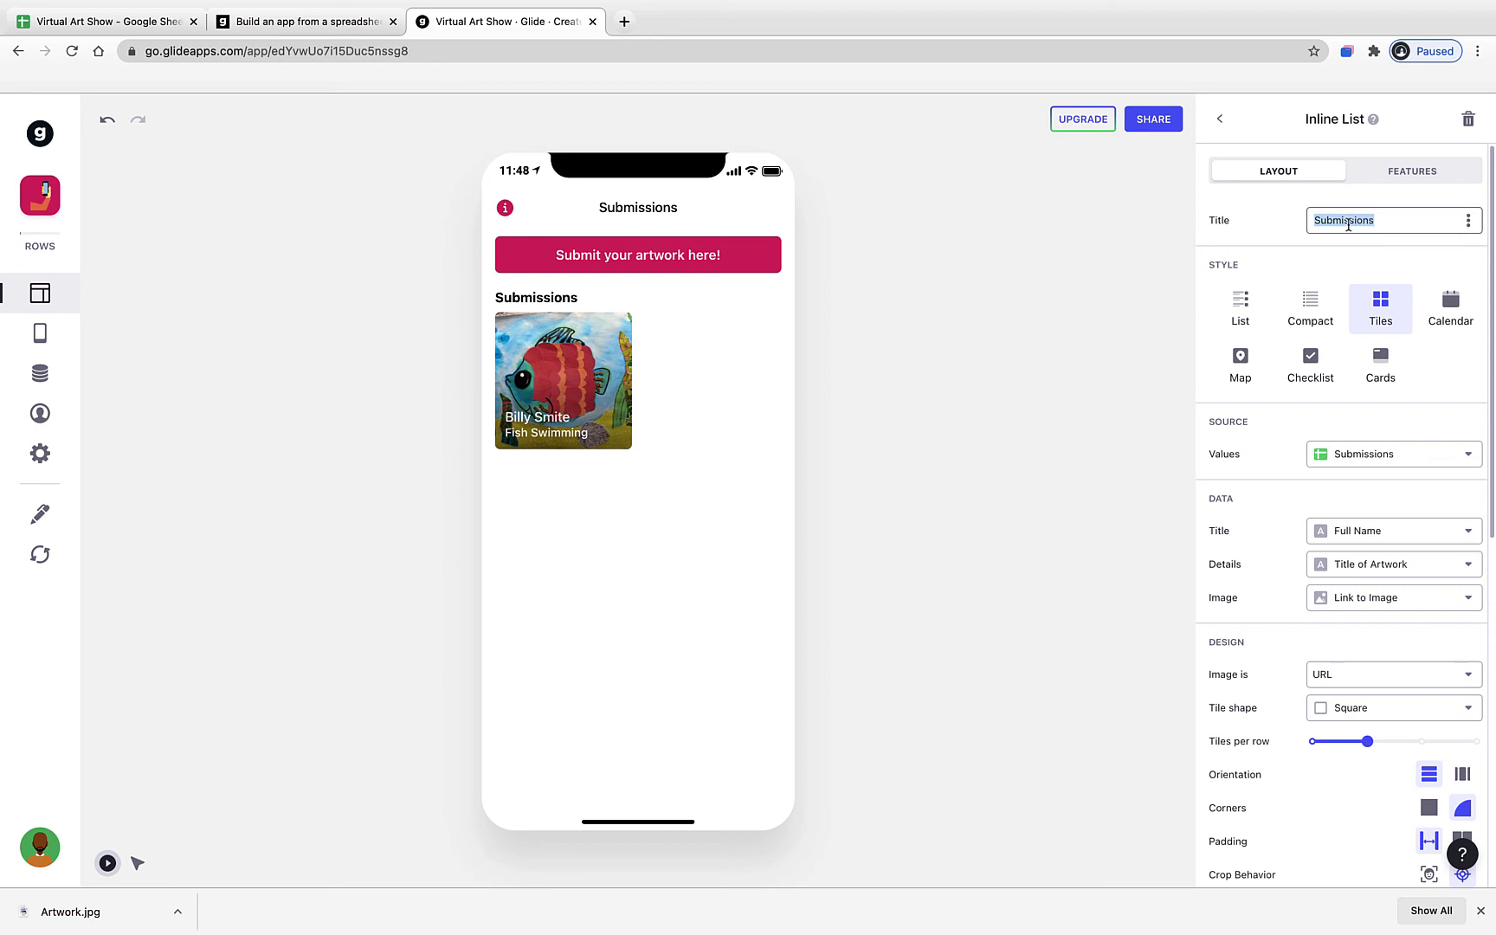
text(Students' Artqwork)
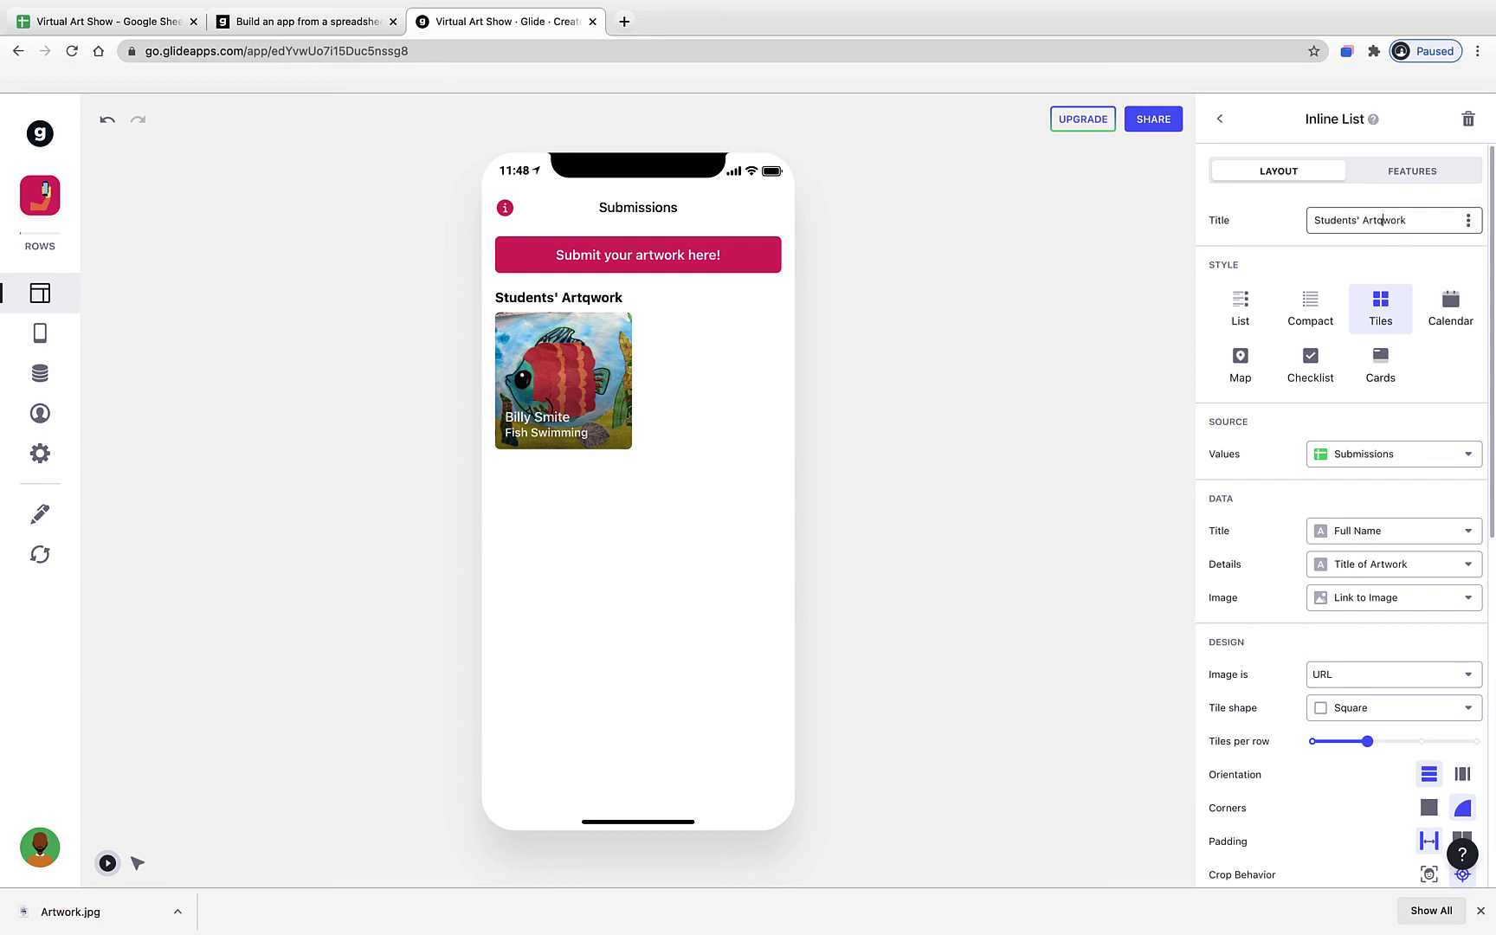
key(BackSpace)
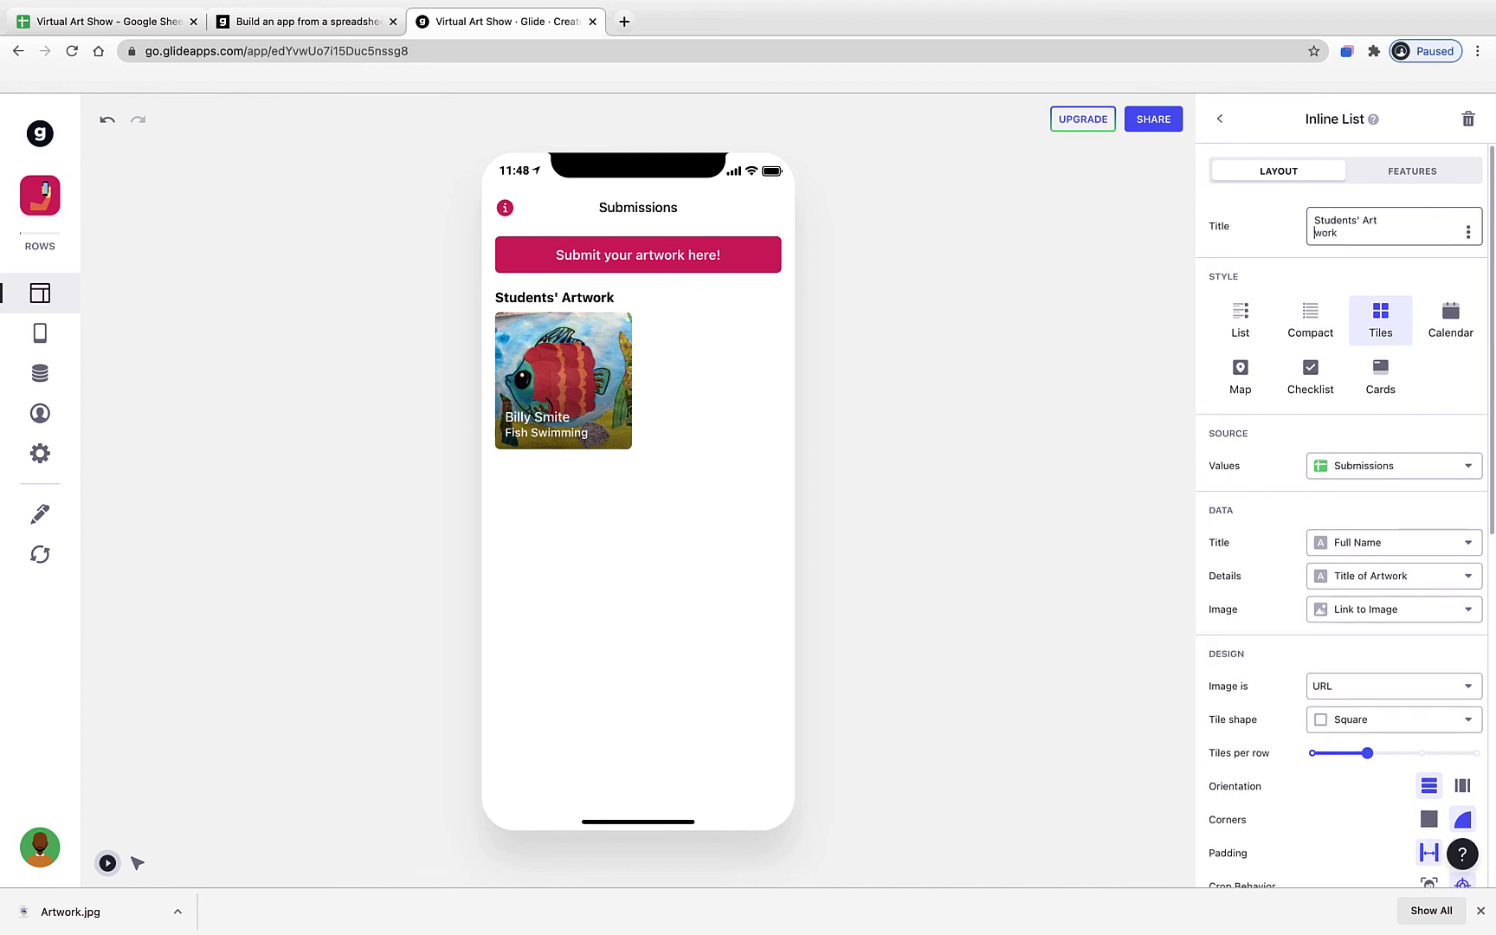
click(1311, 233)
key(BackSpace)
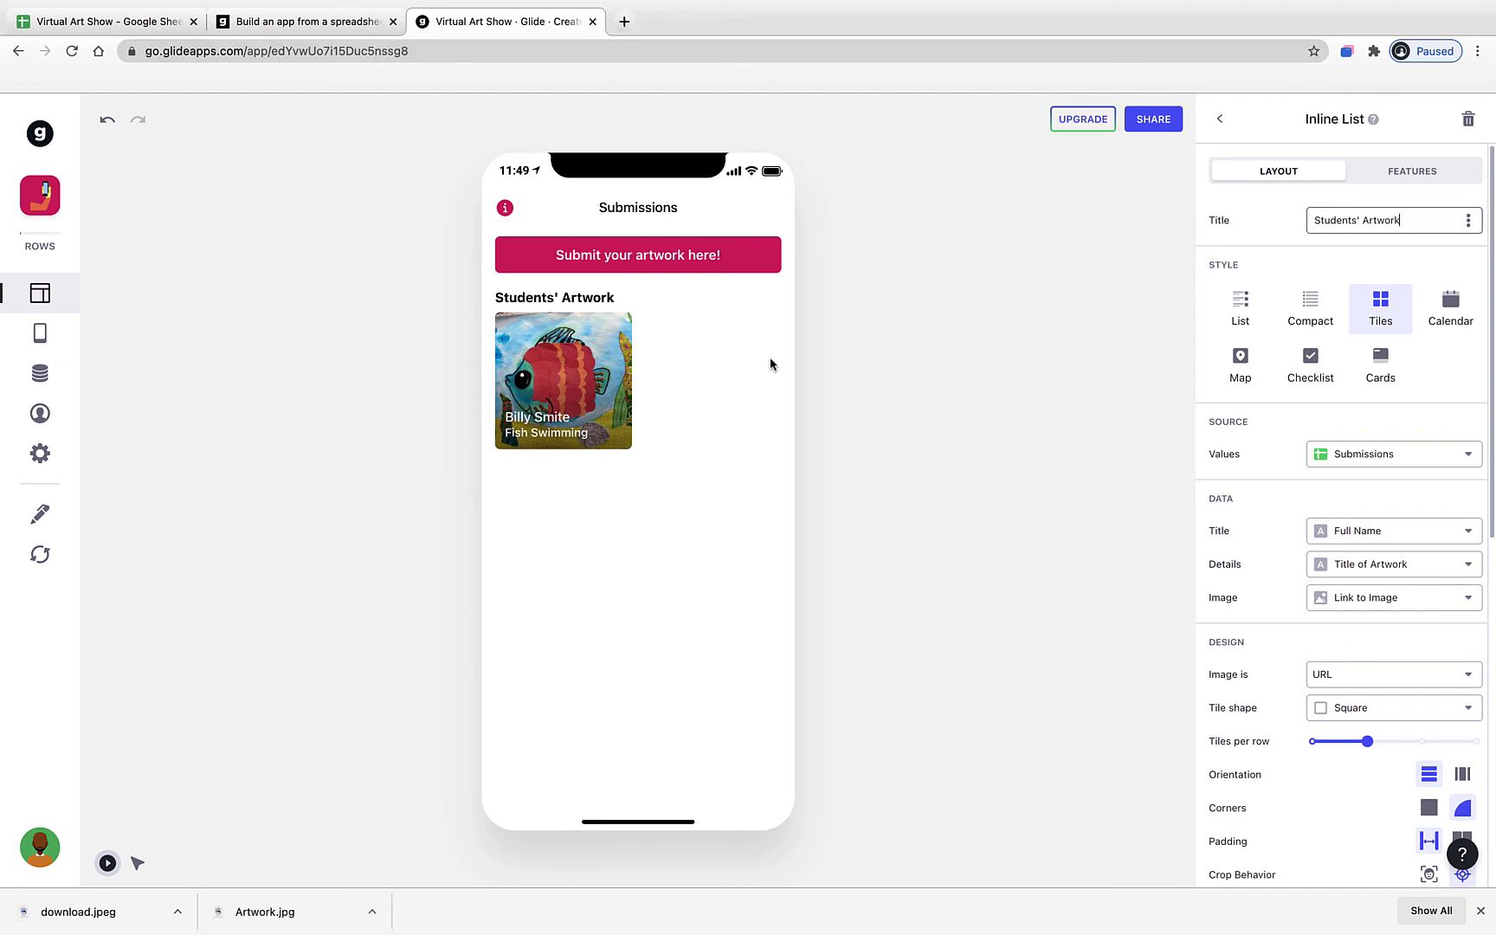
click(735, 270)
- Enter the student's name, grade 8, third teacher, title 'Tree of Life' and a colored-pencil description
click(681, 267)
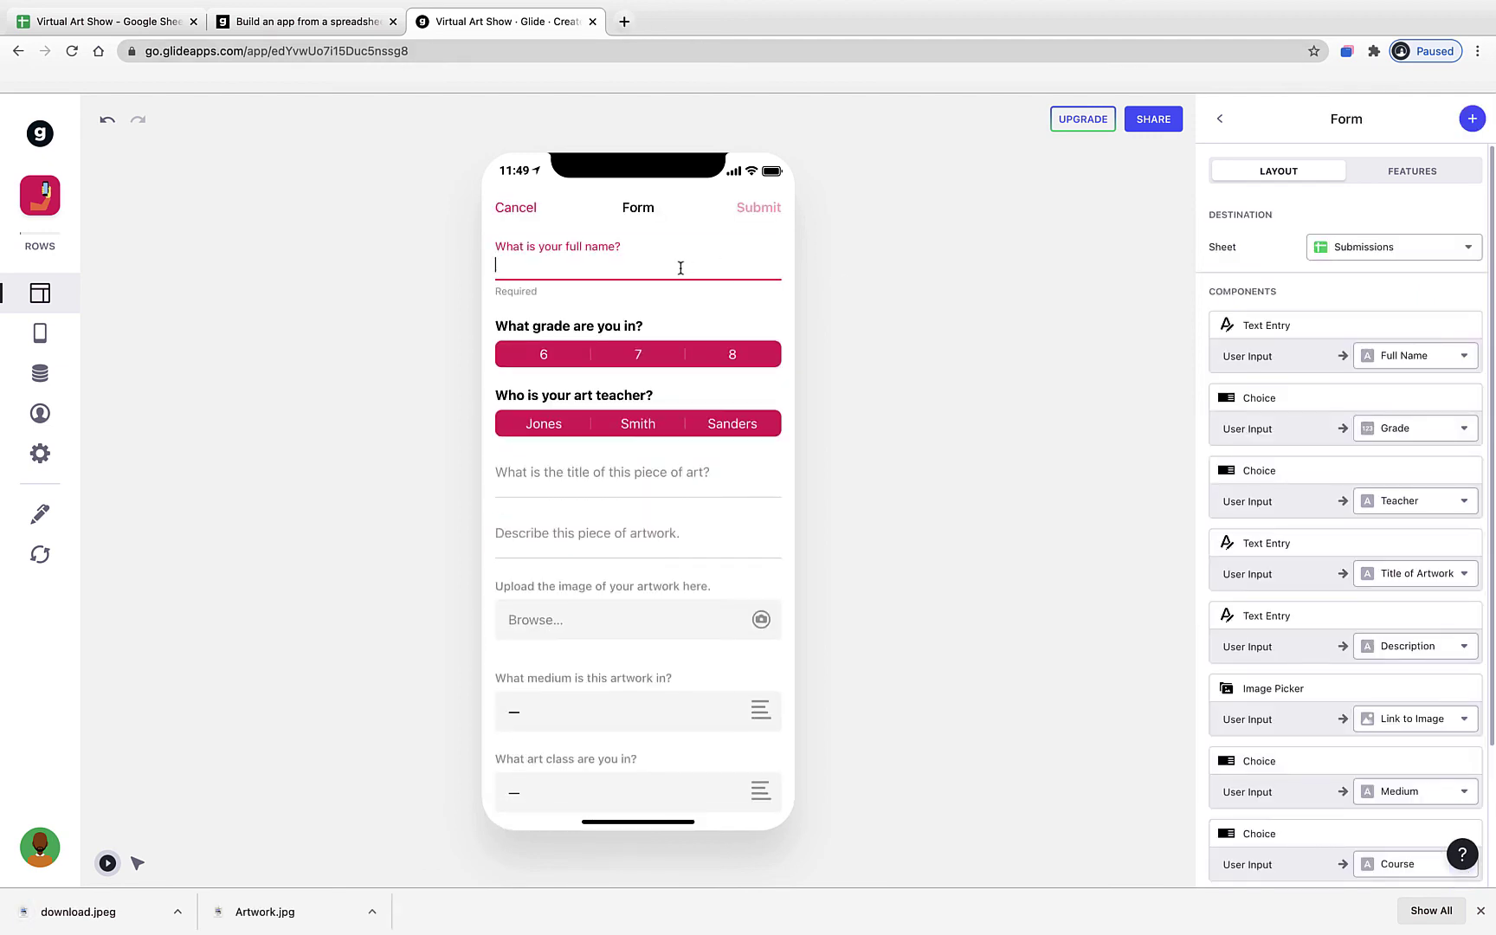
click(743, 358)
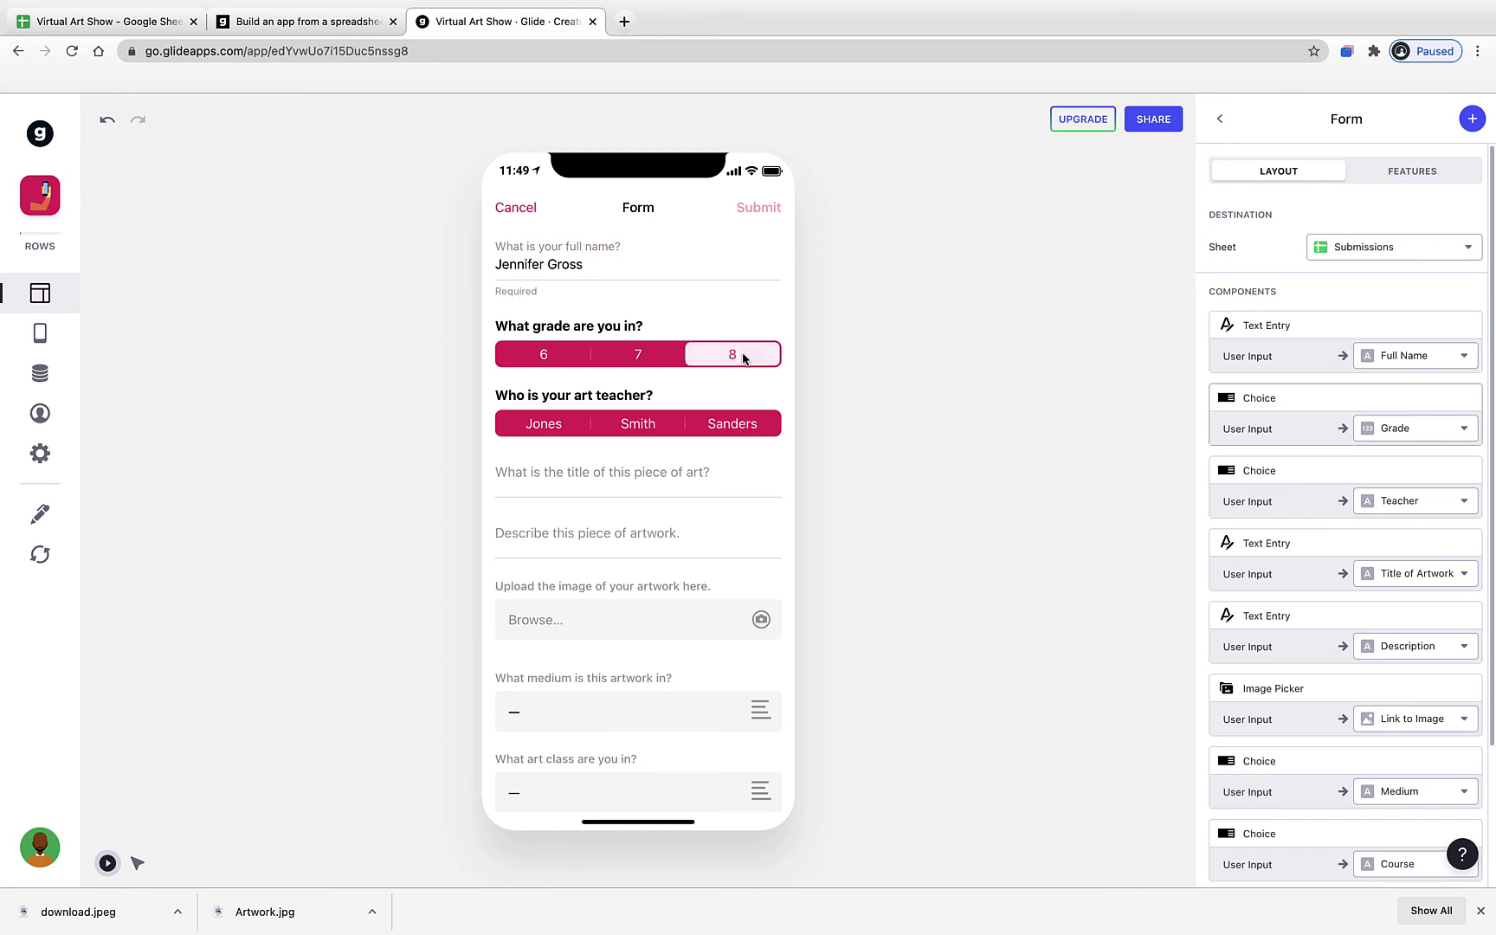
click(743, 423)
click(641, 484)
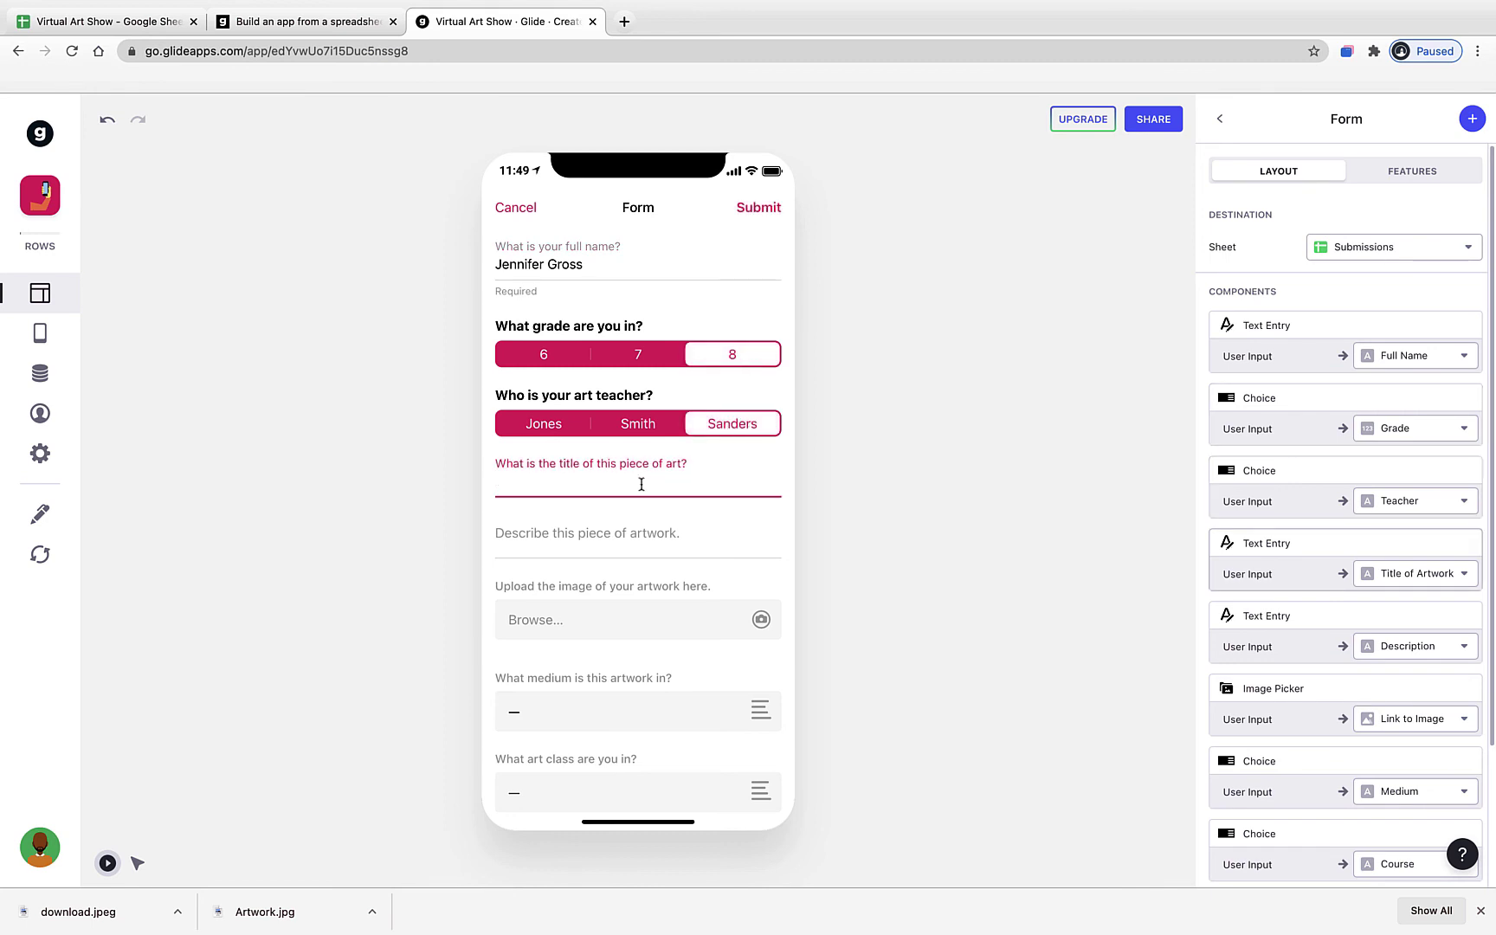
text(Tree of Life)
click(594, 557)
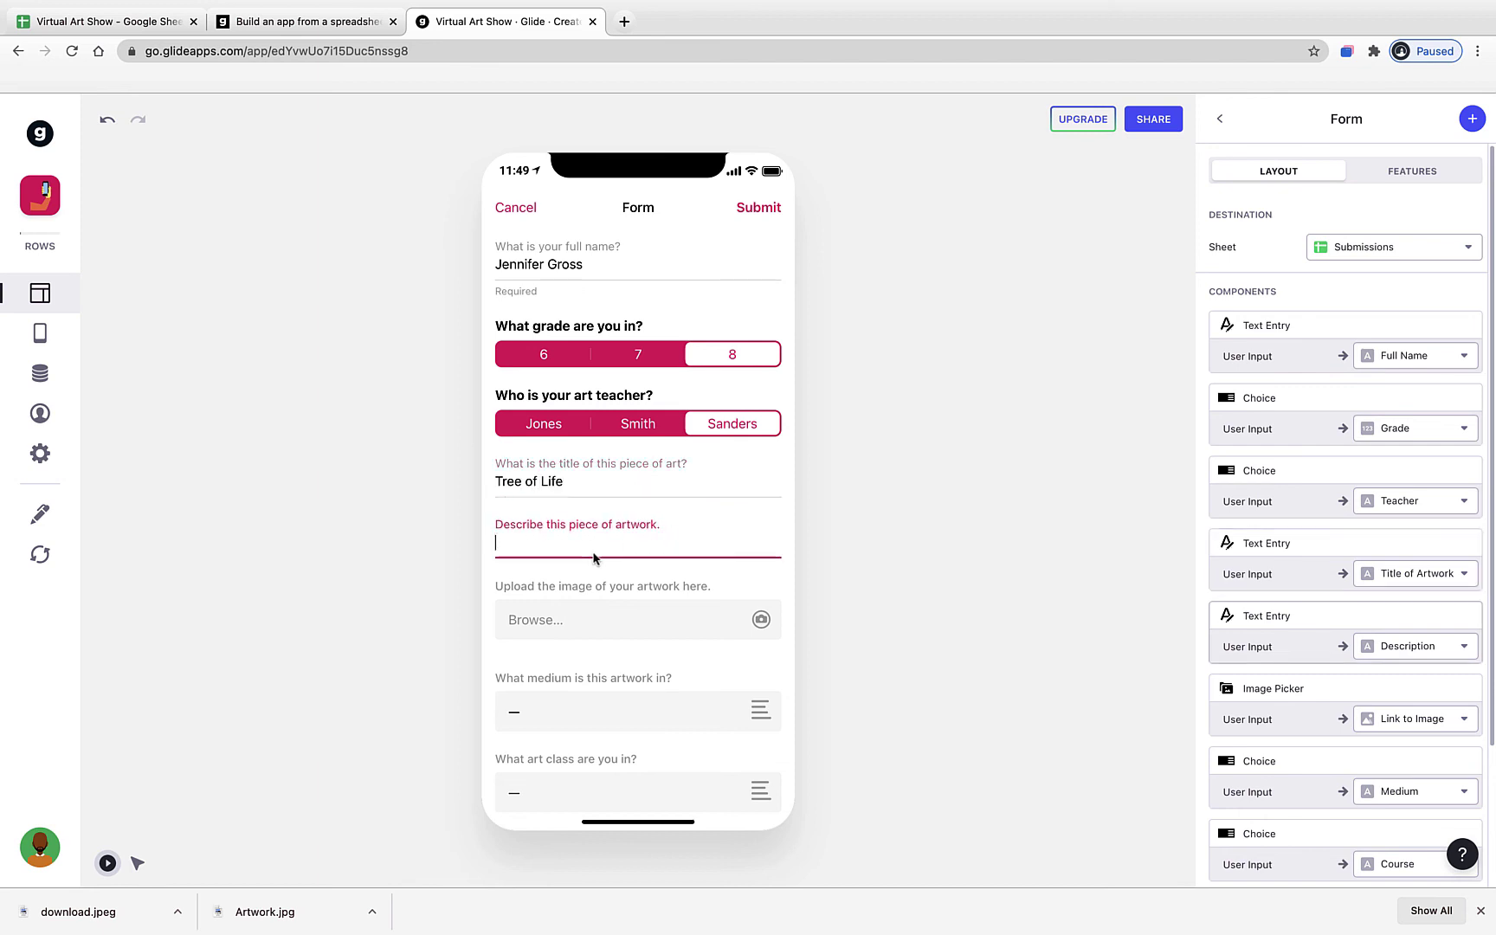
text(A work done in colored pencil)
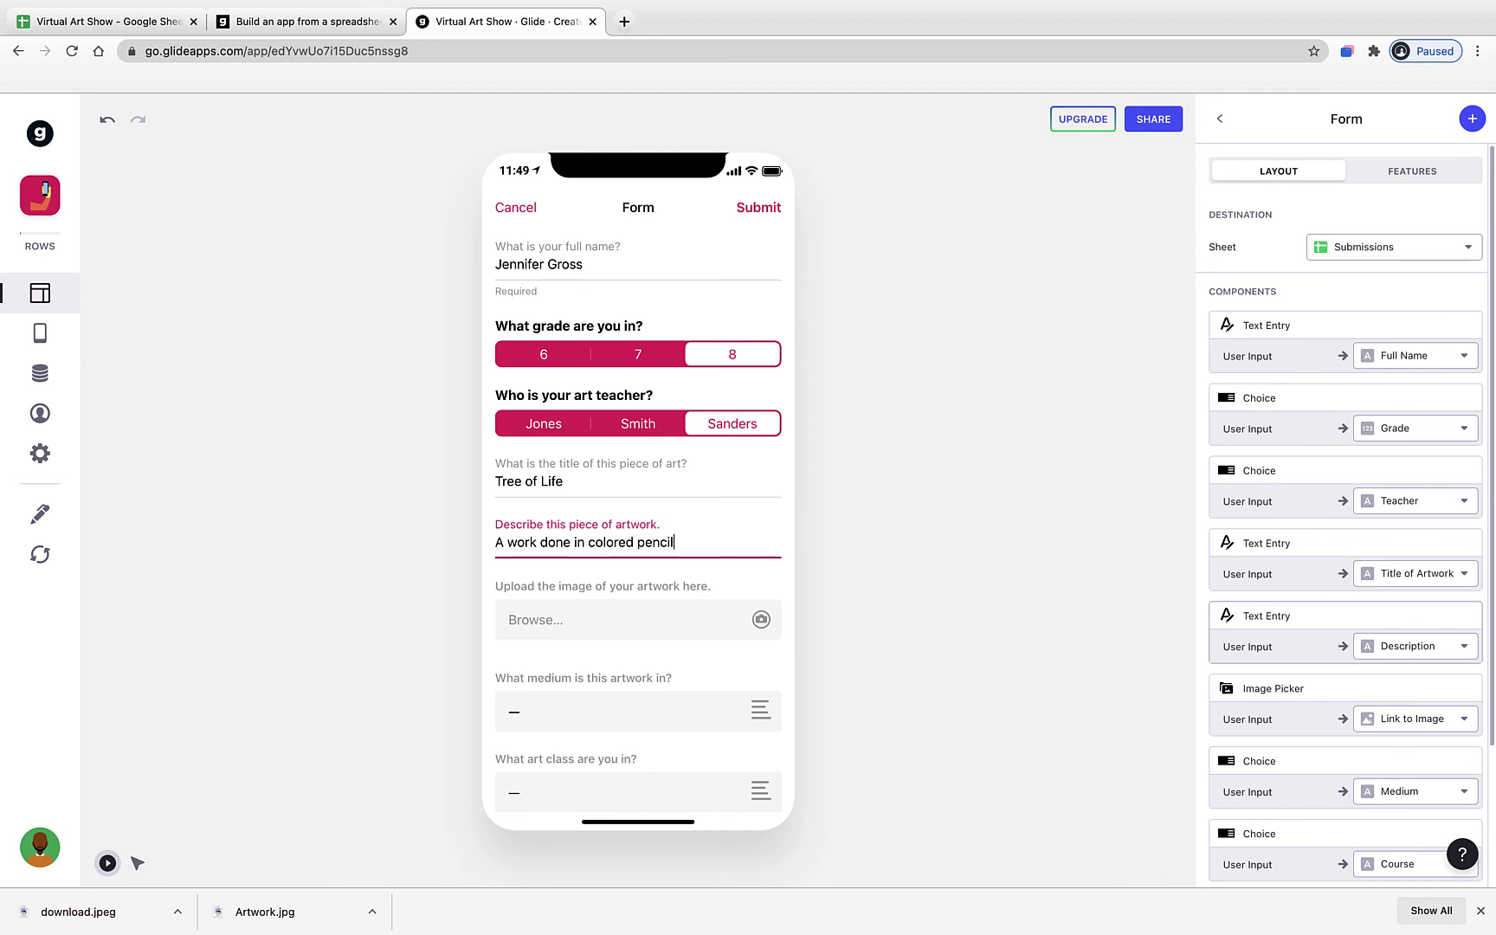
text( for our nature assignm)
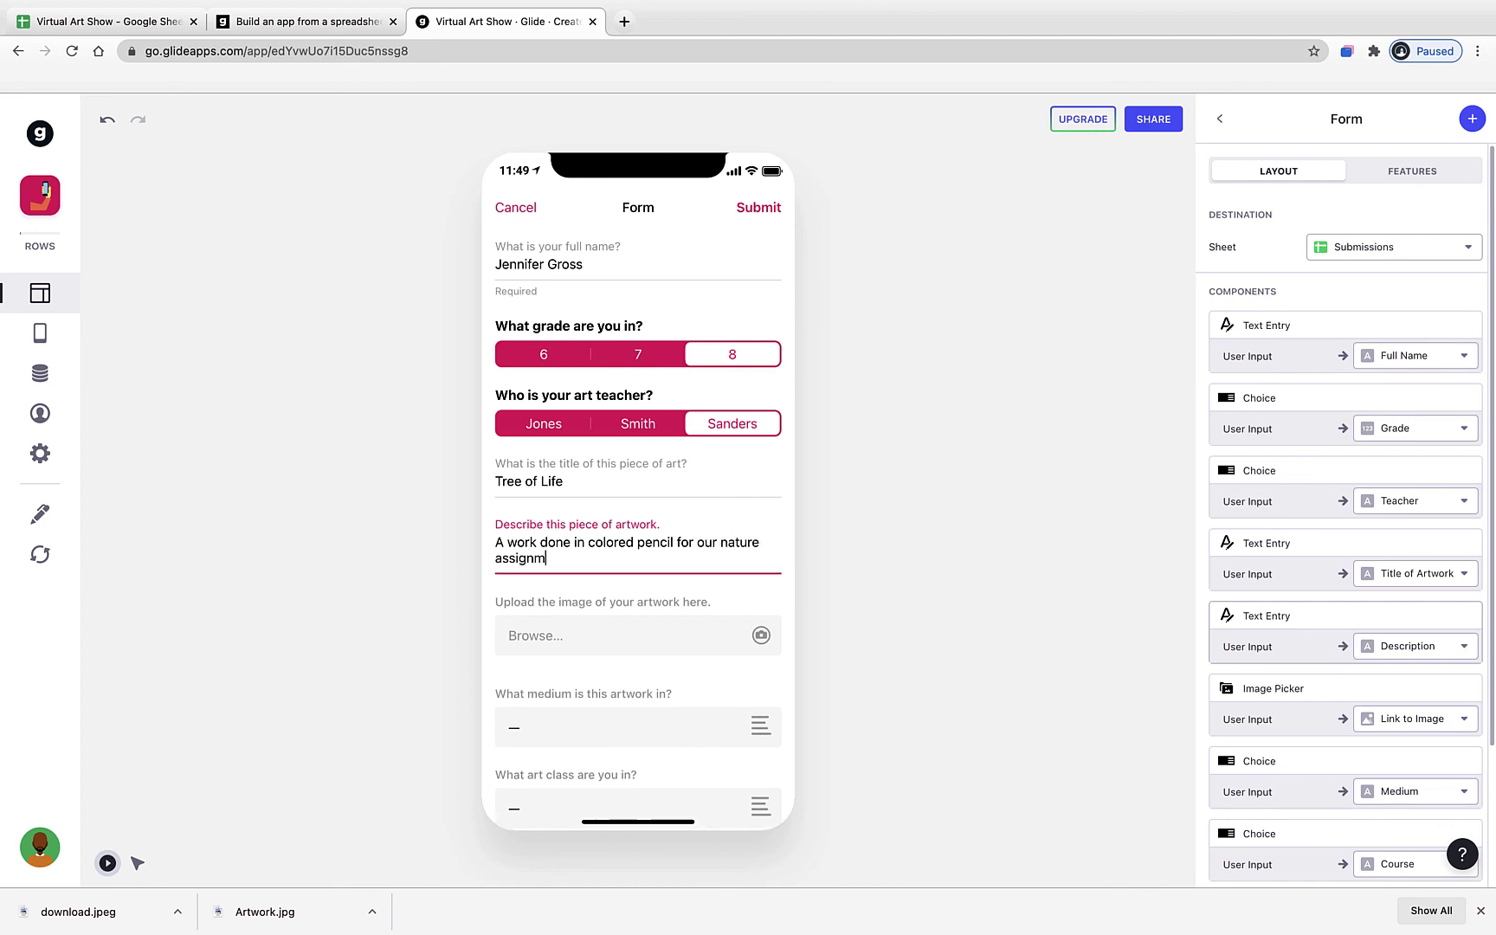
text(ent.)
- Upload download.jpeg, choose Pencil and Advanced Art, and submit the entry
click(565, 646)
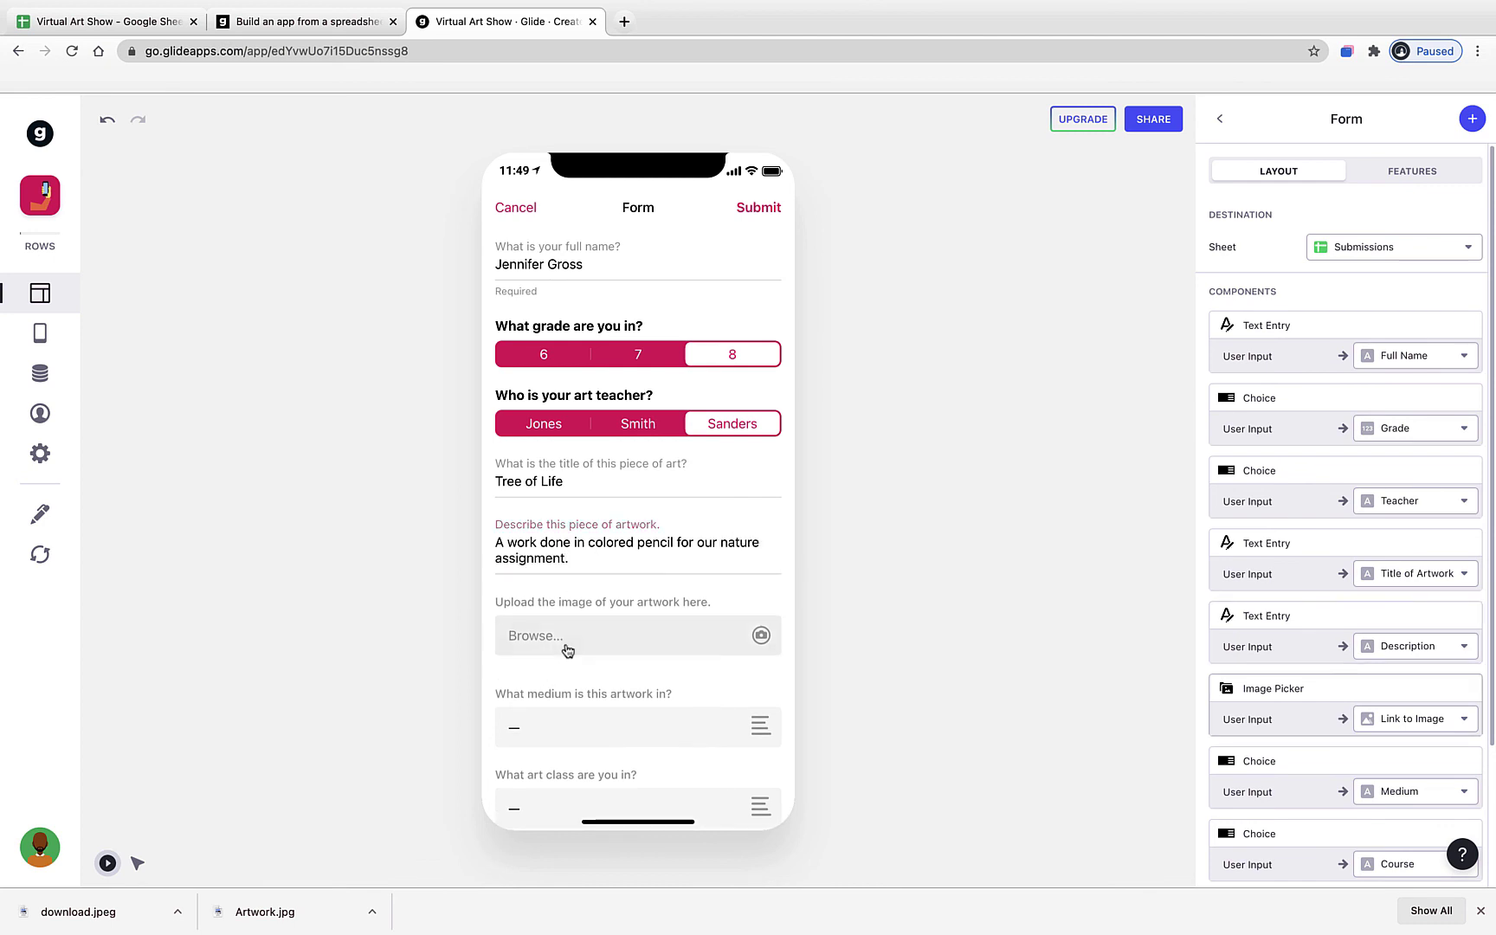
double_click(596, 370)
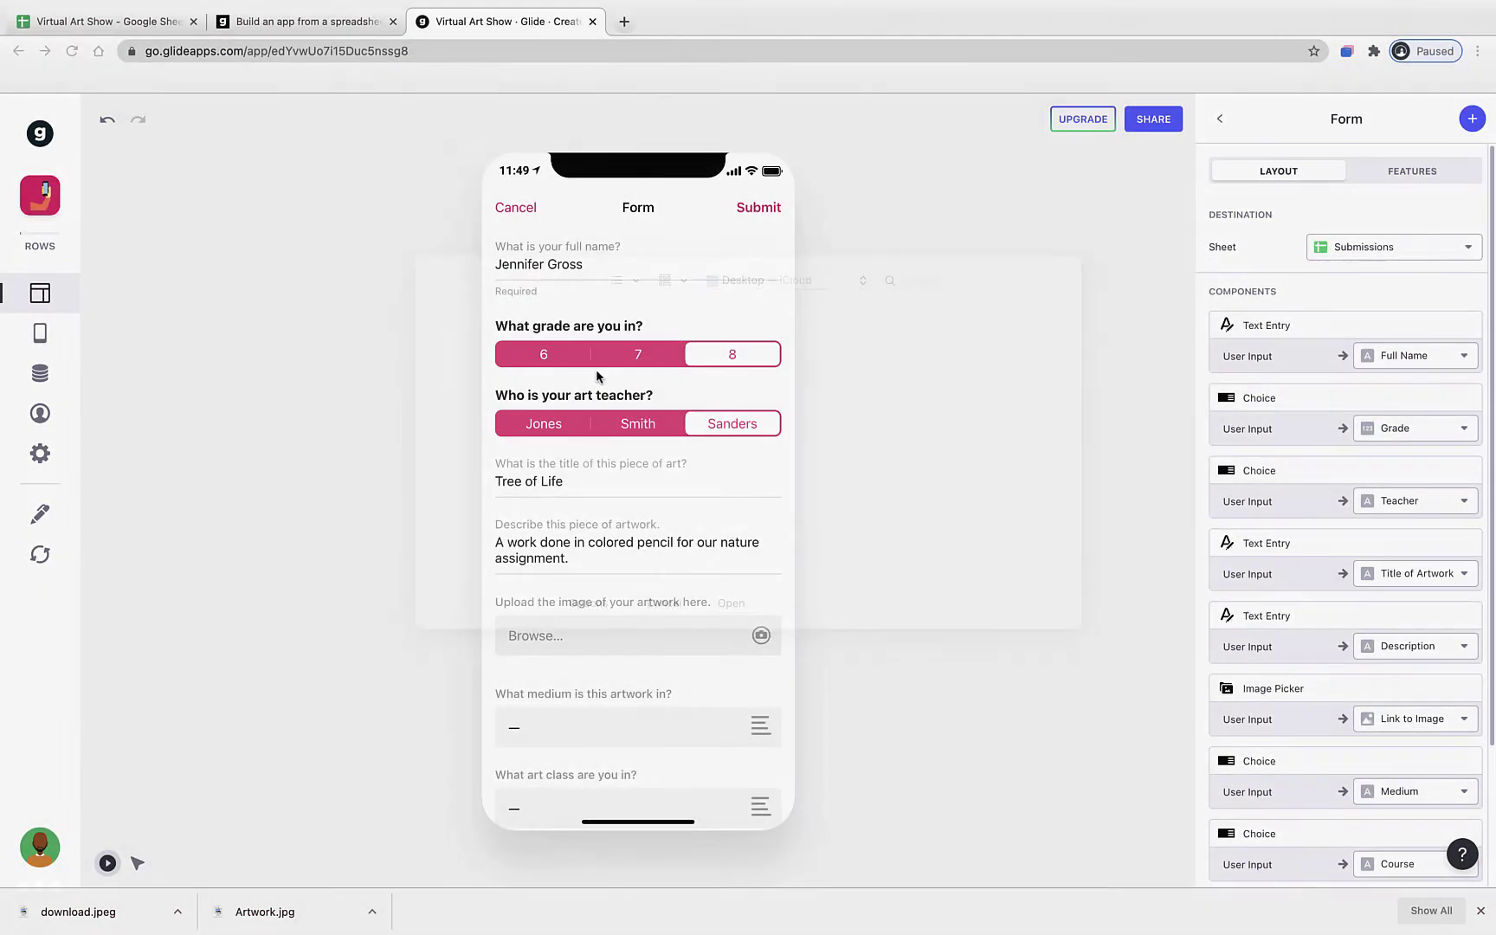
click(638, 693)
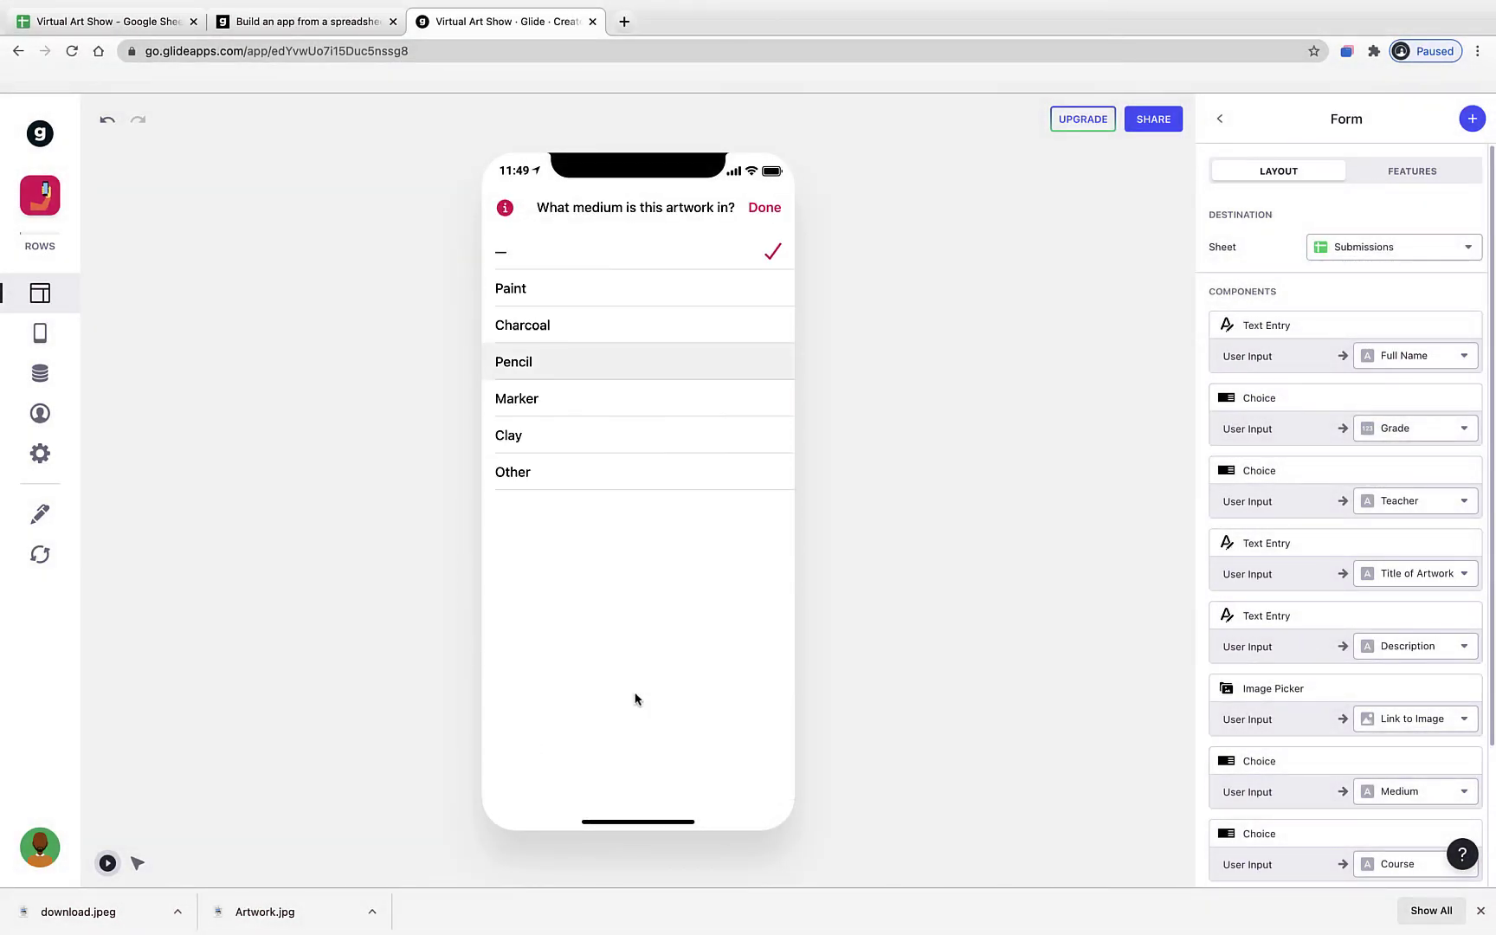
click(594, 375)
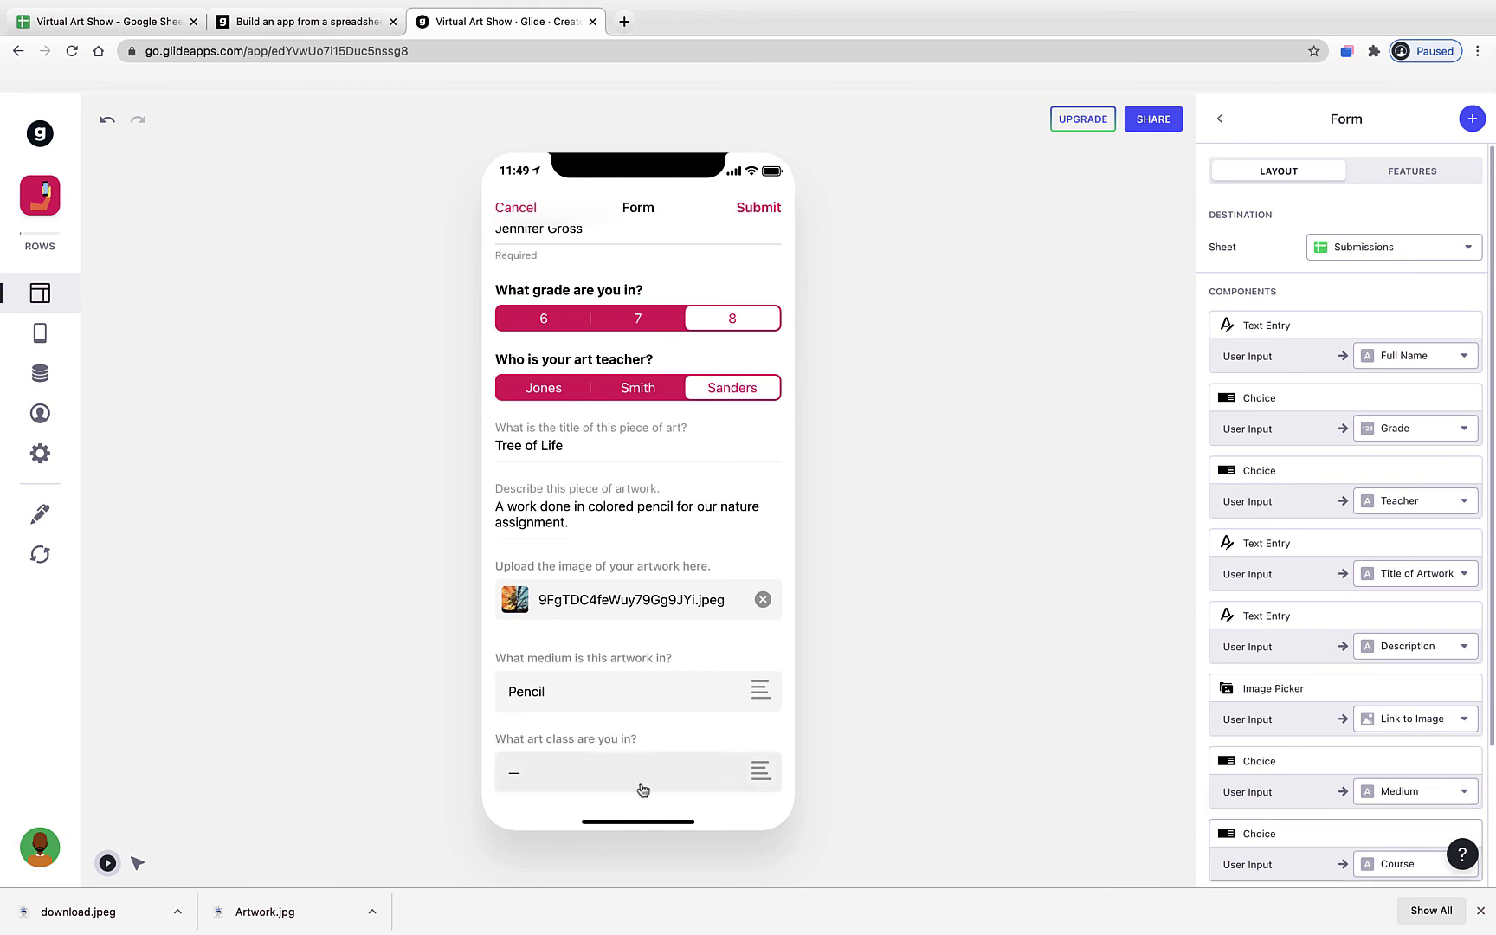
click(647, 787)
click(597, 401)
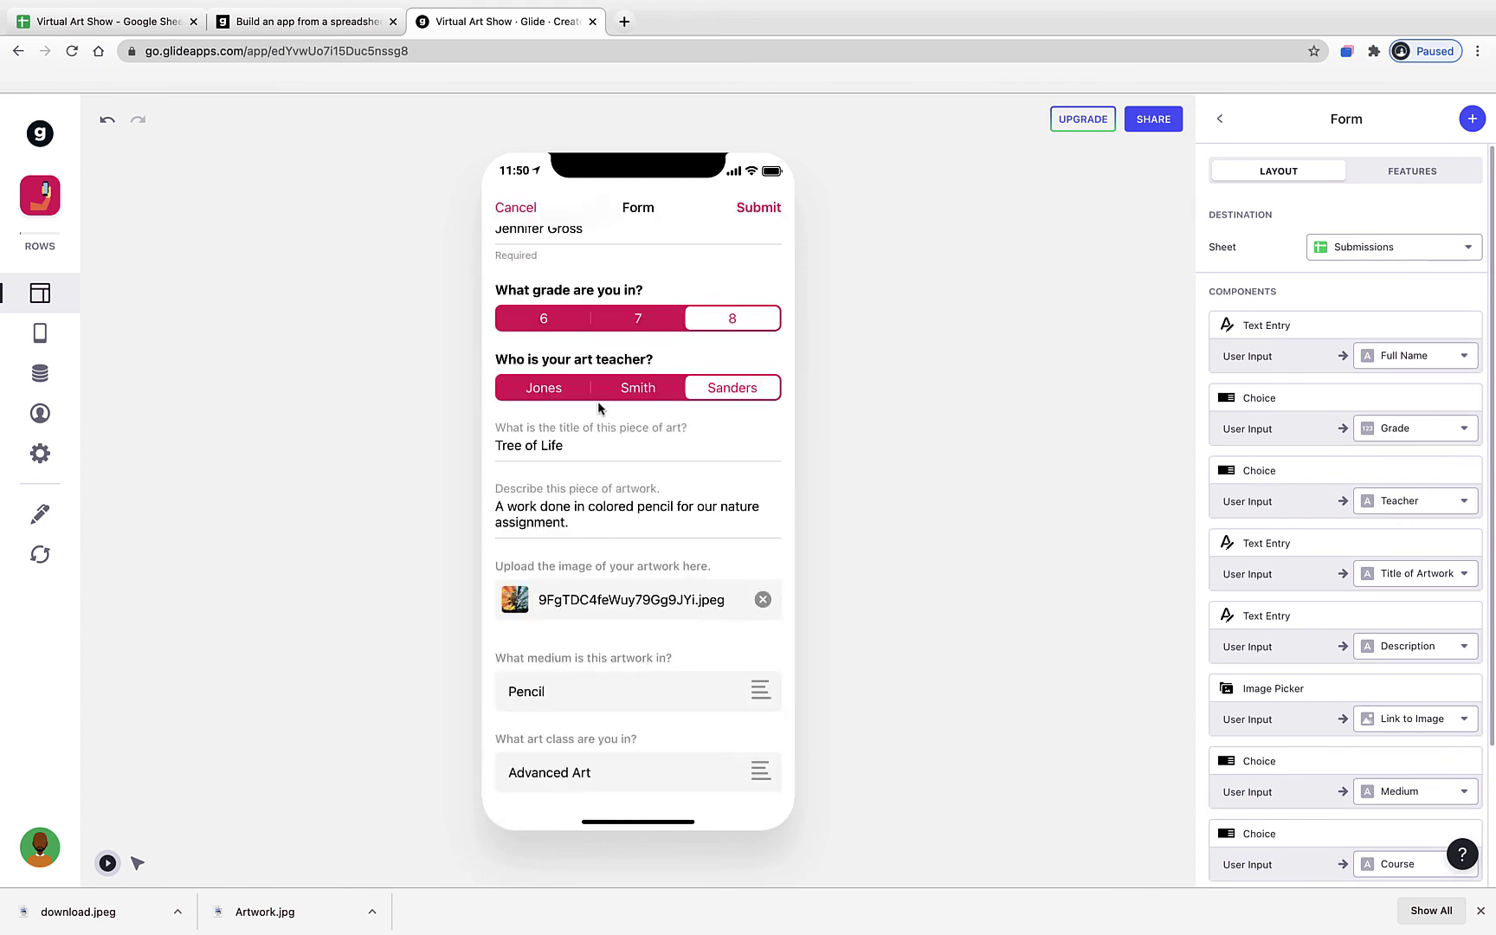
click(758, 209)
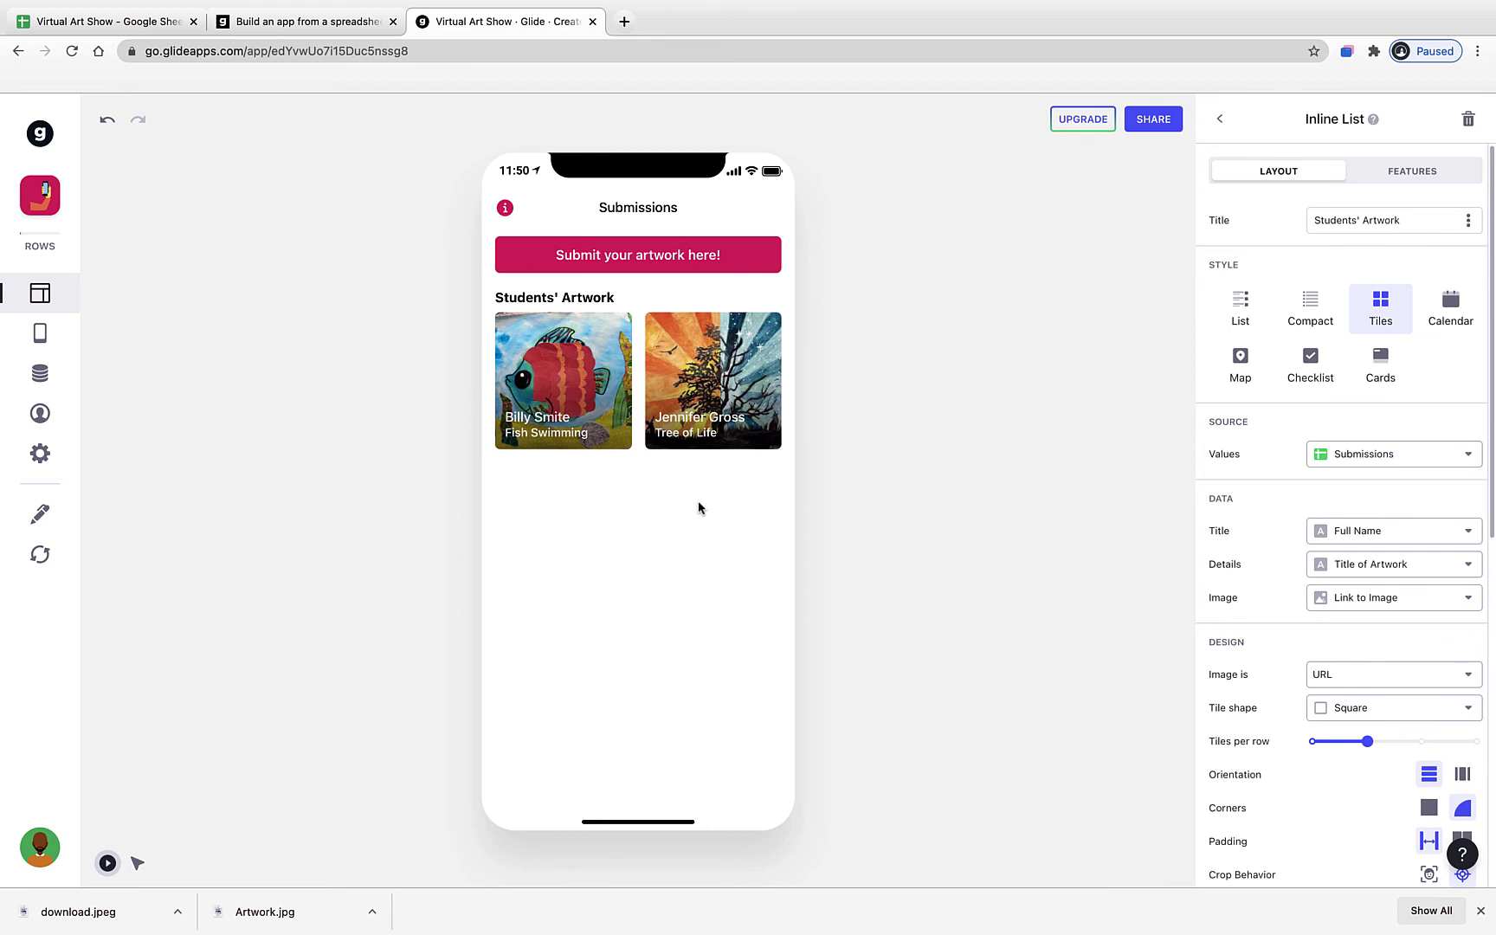
- Look through the Tree of Life and Fish Swimming detail screens, ending on Fish Swimming
click(714, 405)
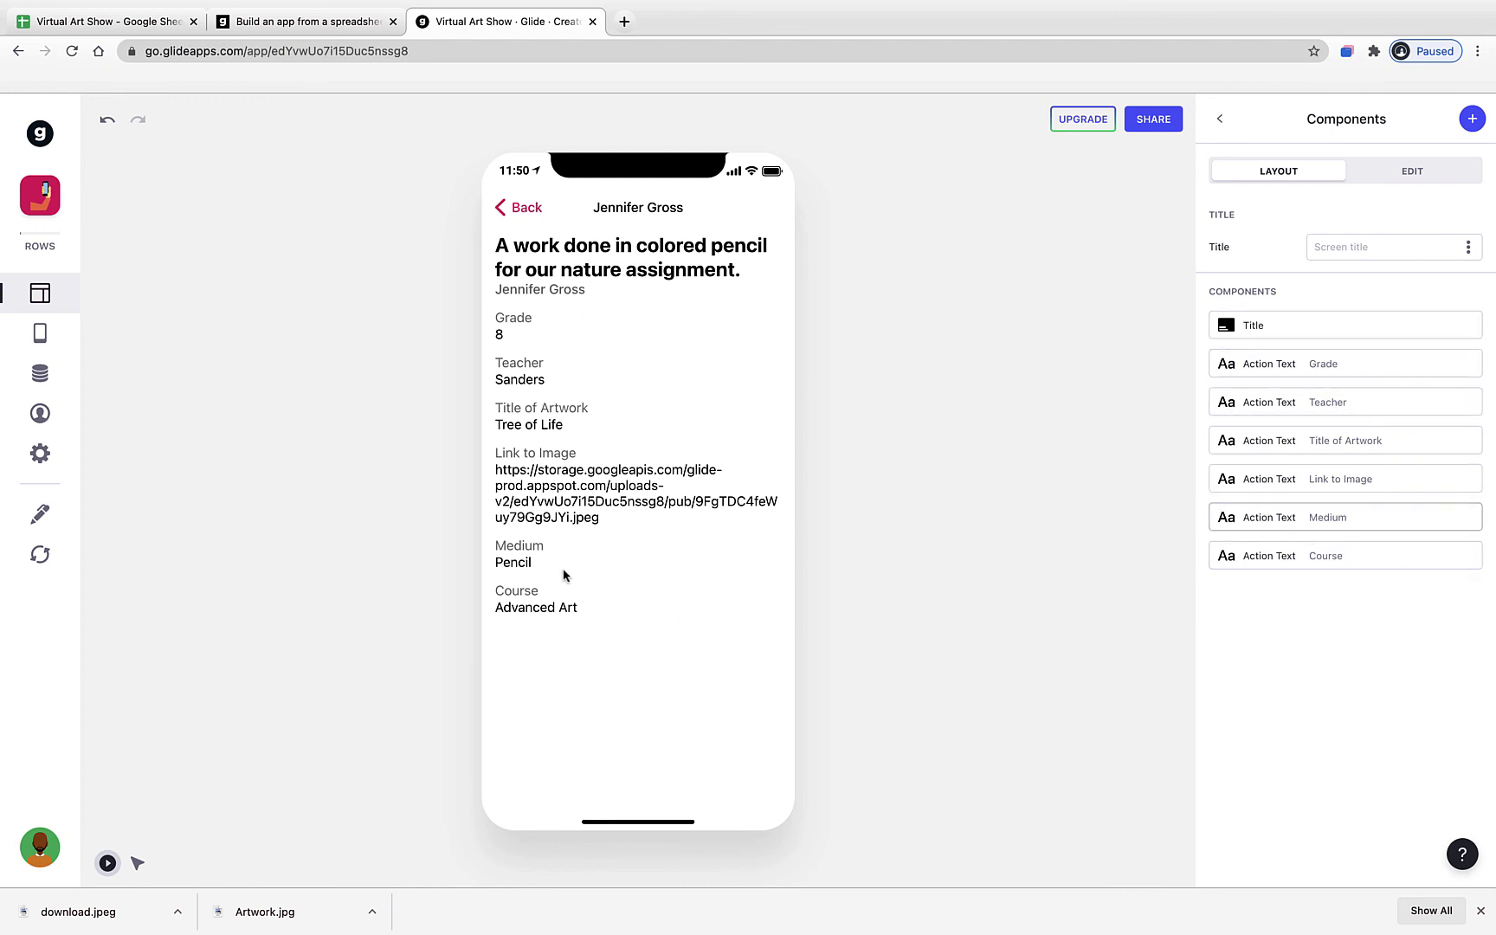
click(527, 208)
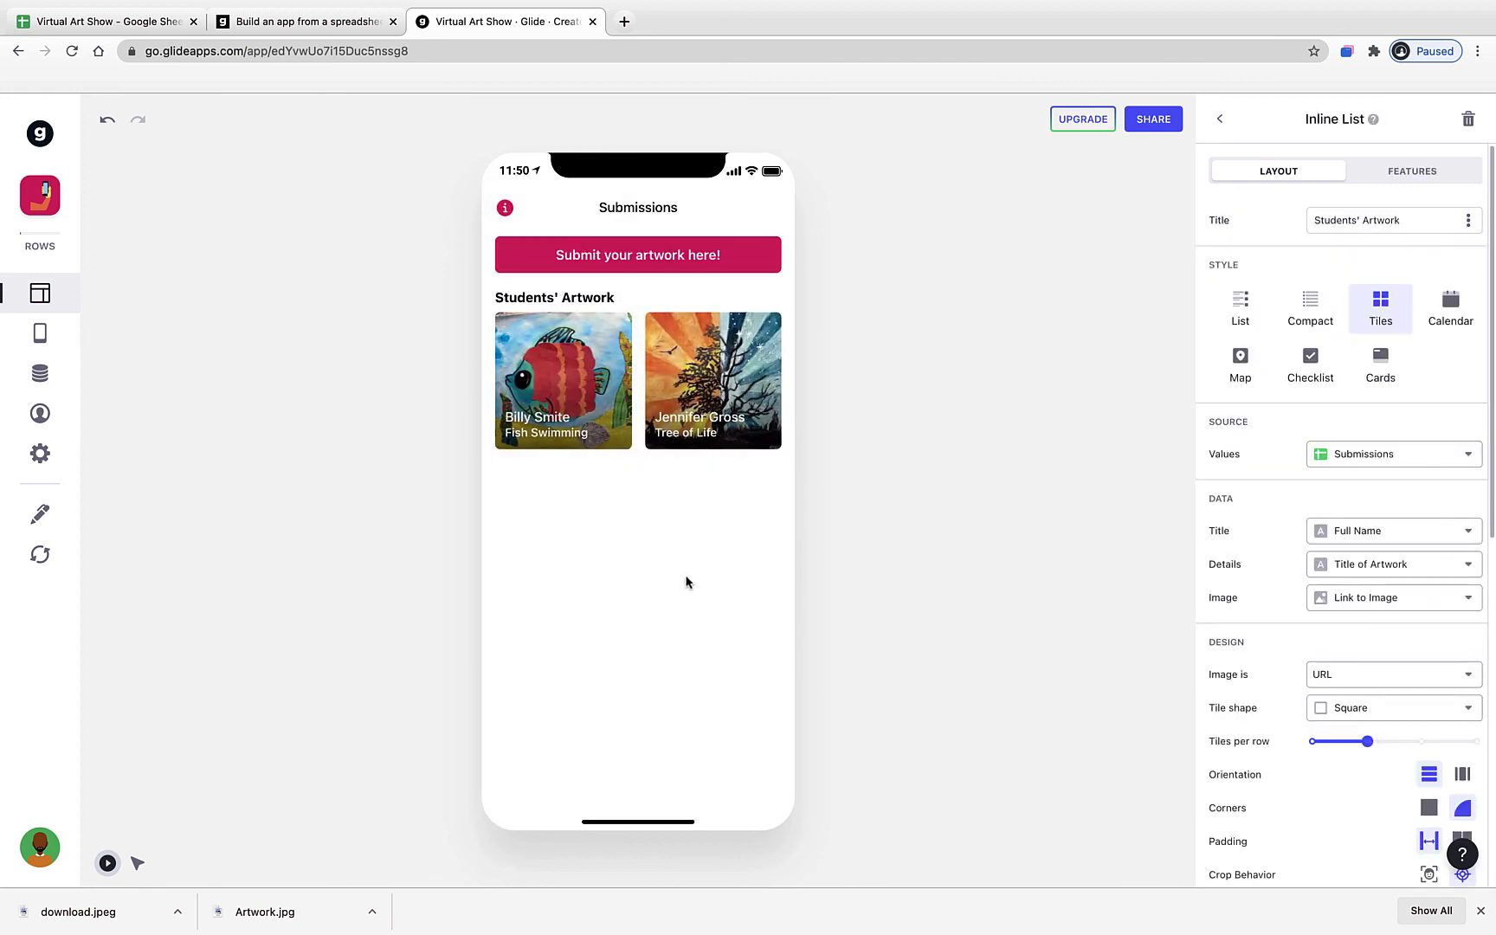
click(588, 441)
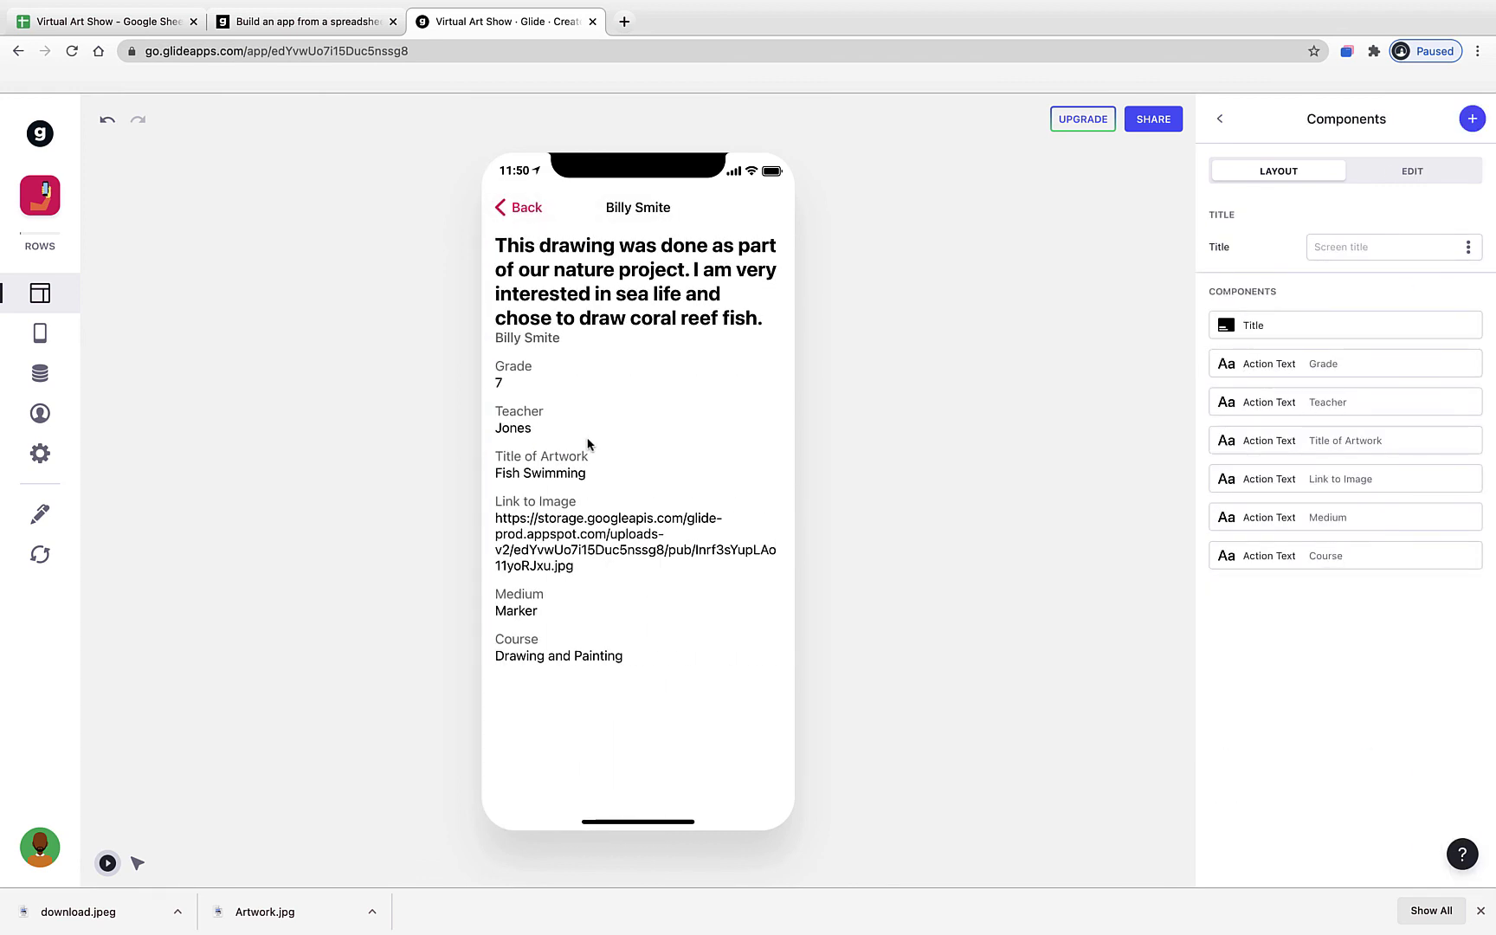
click(520, 217)
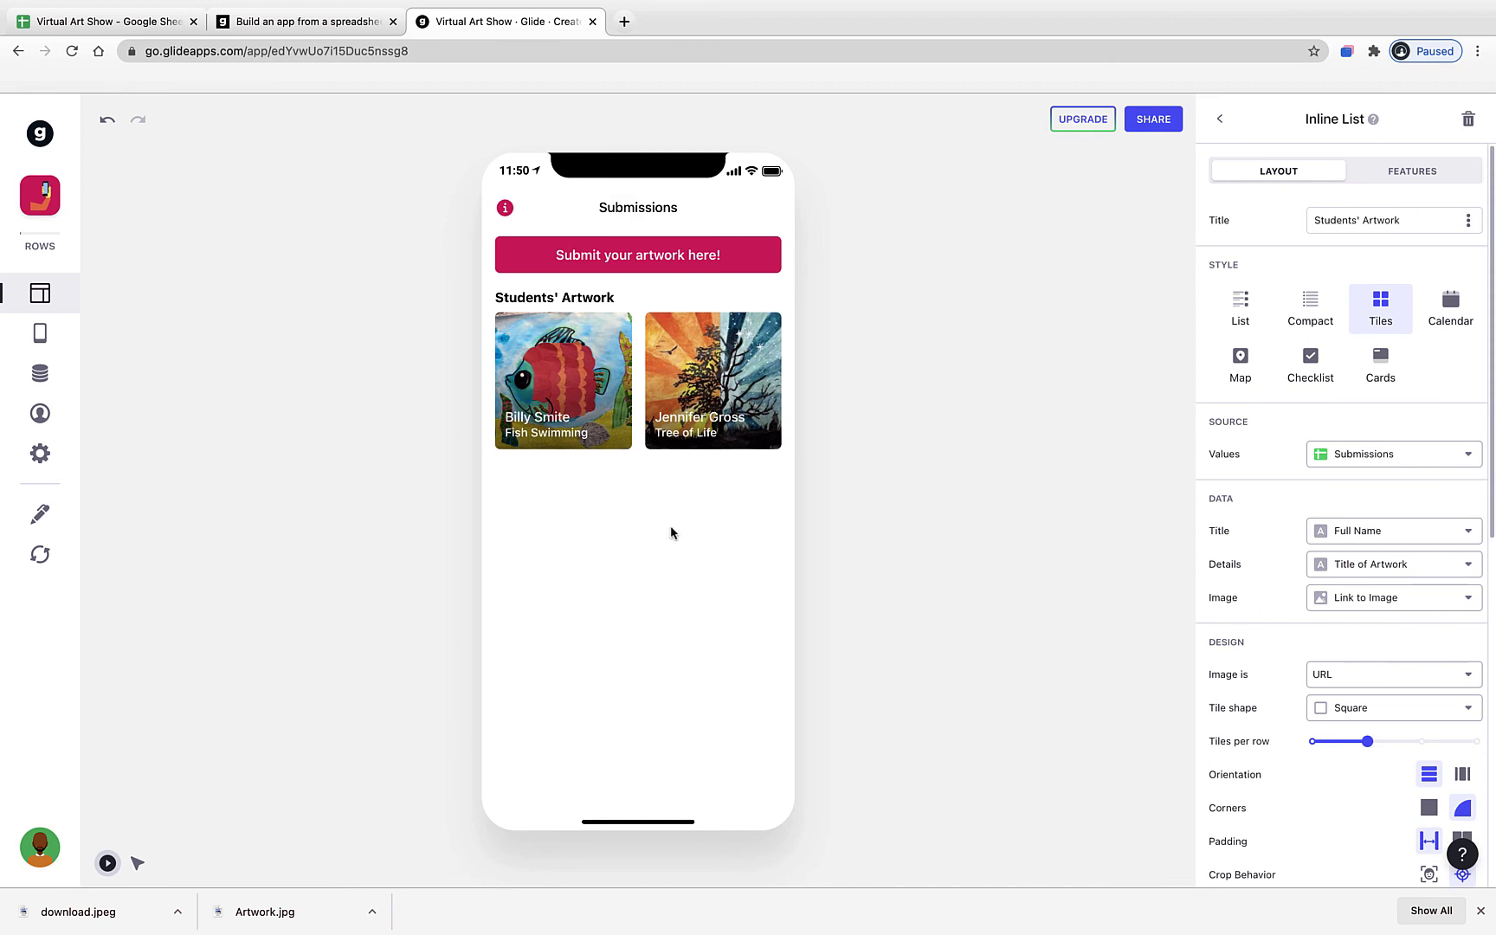
click(563, 413)
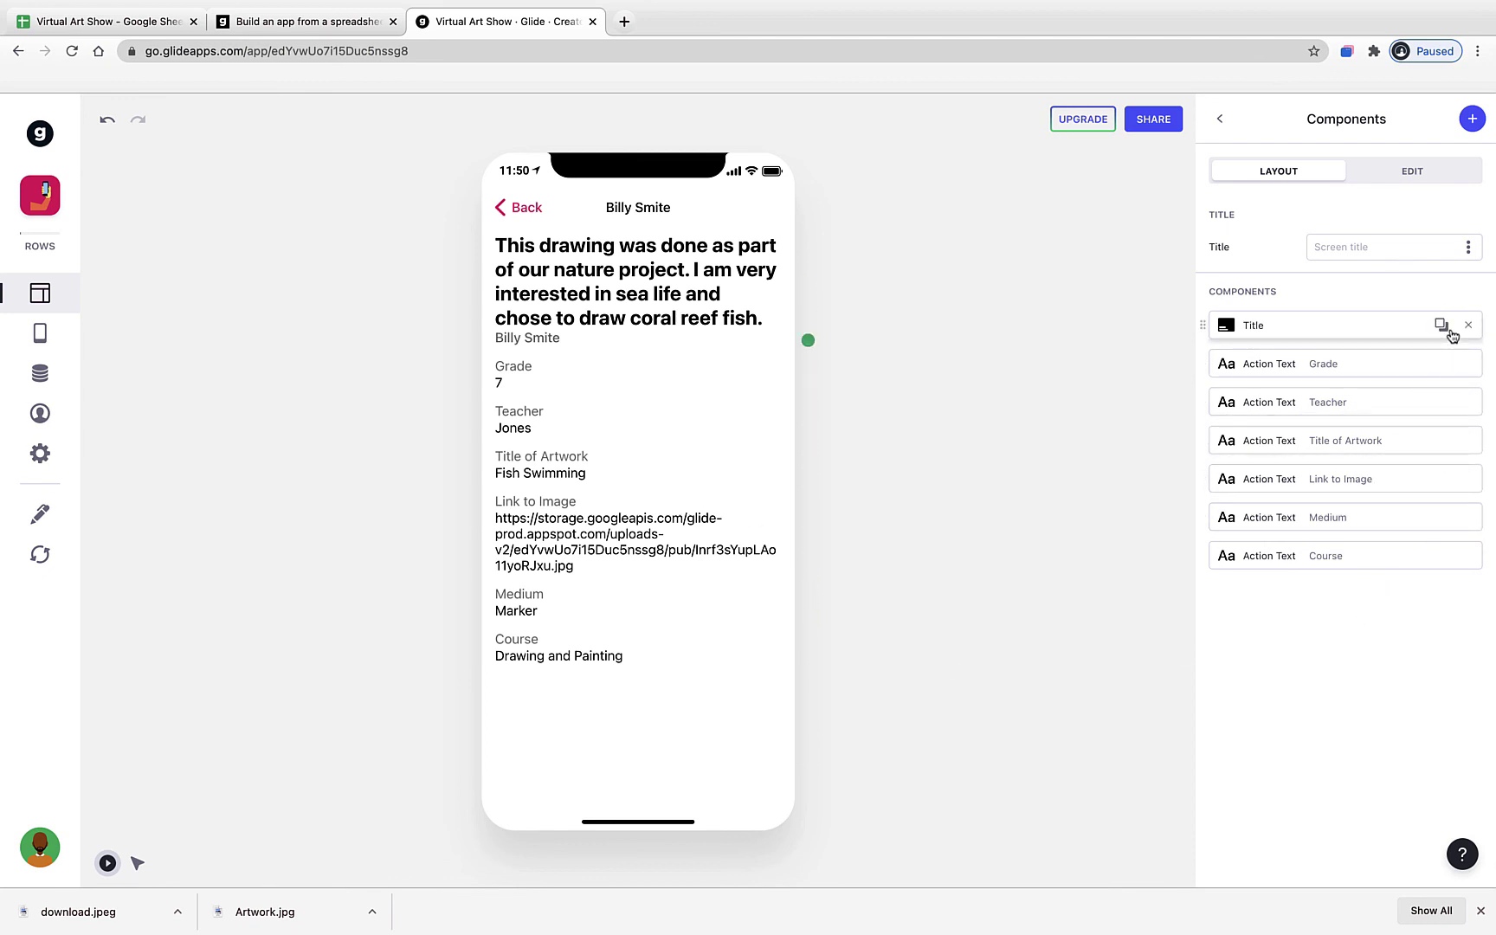
- Remove the title, Grade and Teacher components from the Fish Swimming detail screen
click(1471, 327)
click(1471, 327)
click(1471, 327)
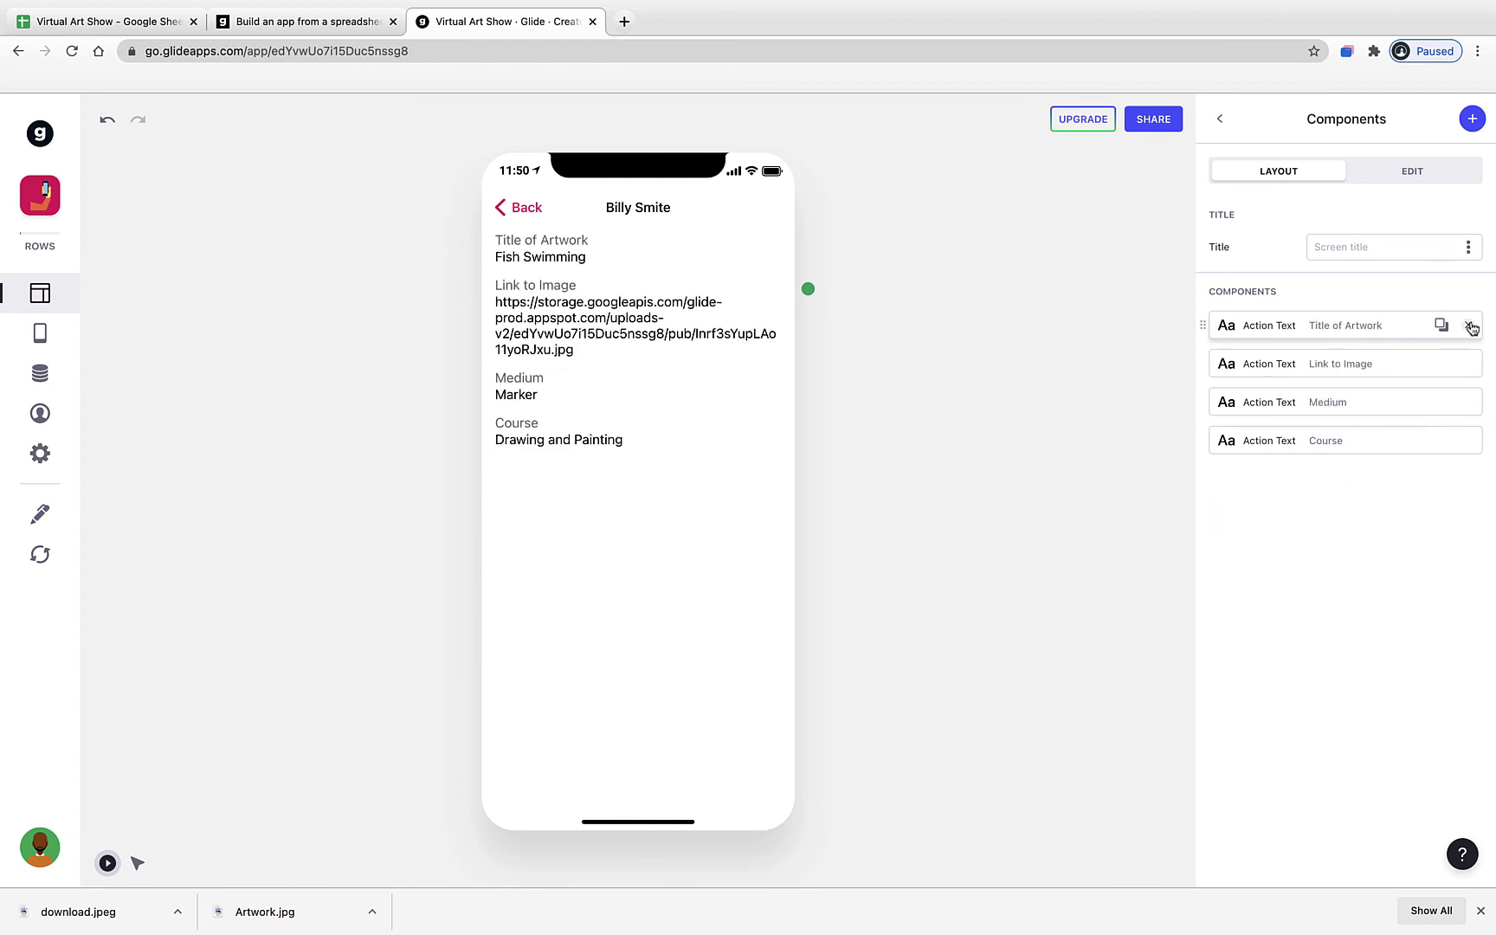
click(1471, 327)
click(1471, 327)
click(1471, 327)
click(1471, 328)
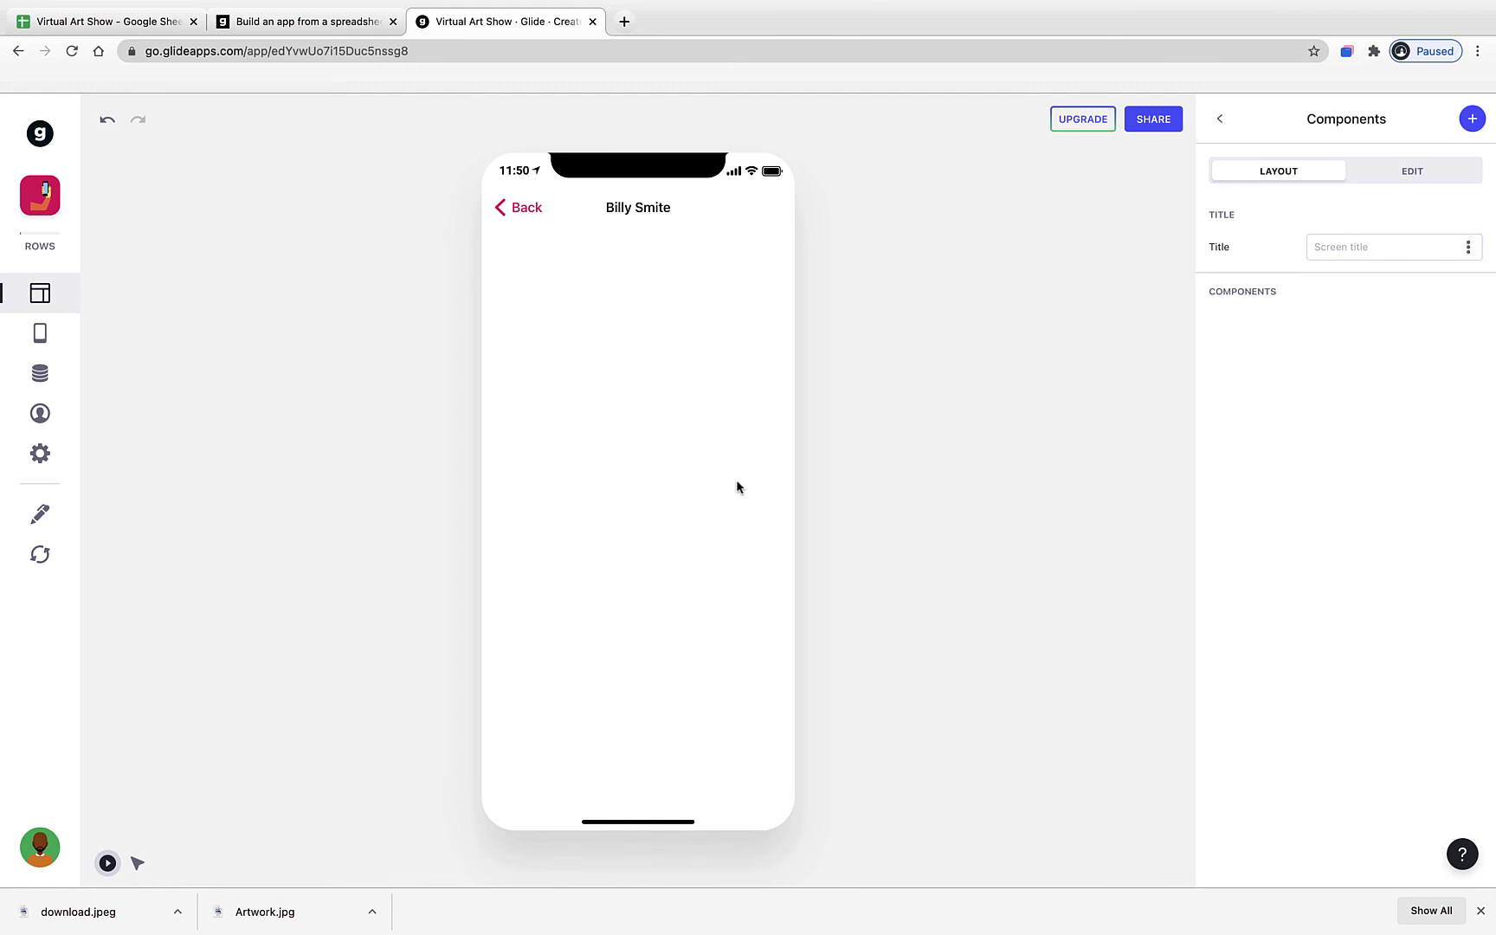
- Reopen Fish Swimming's detail screen and add the artwork Image component with a square 1:1 shape
click(535, 216)
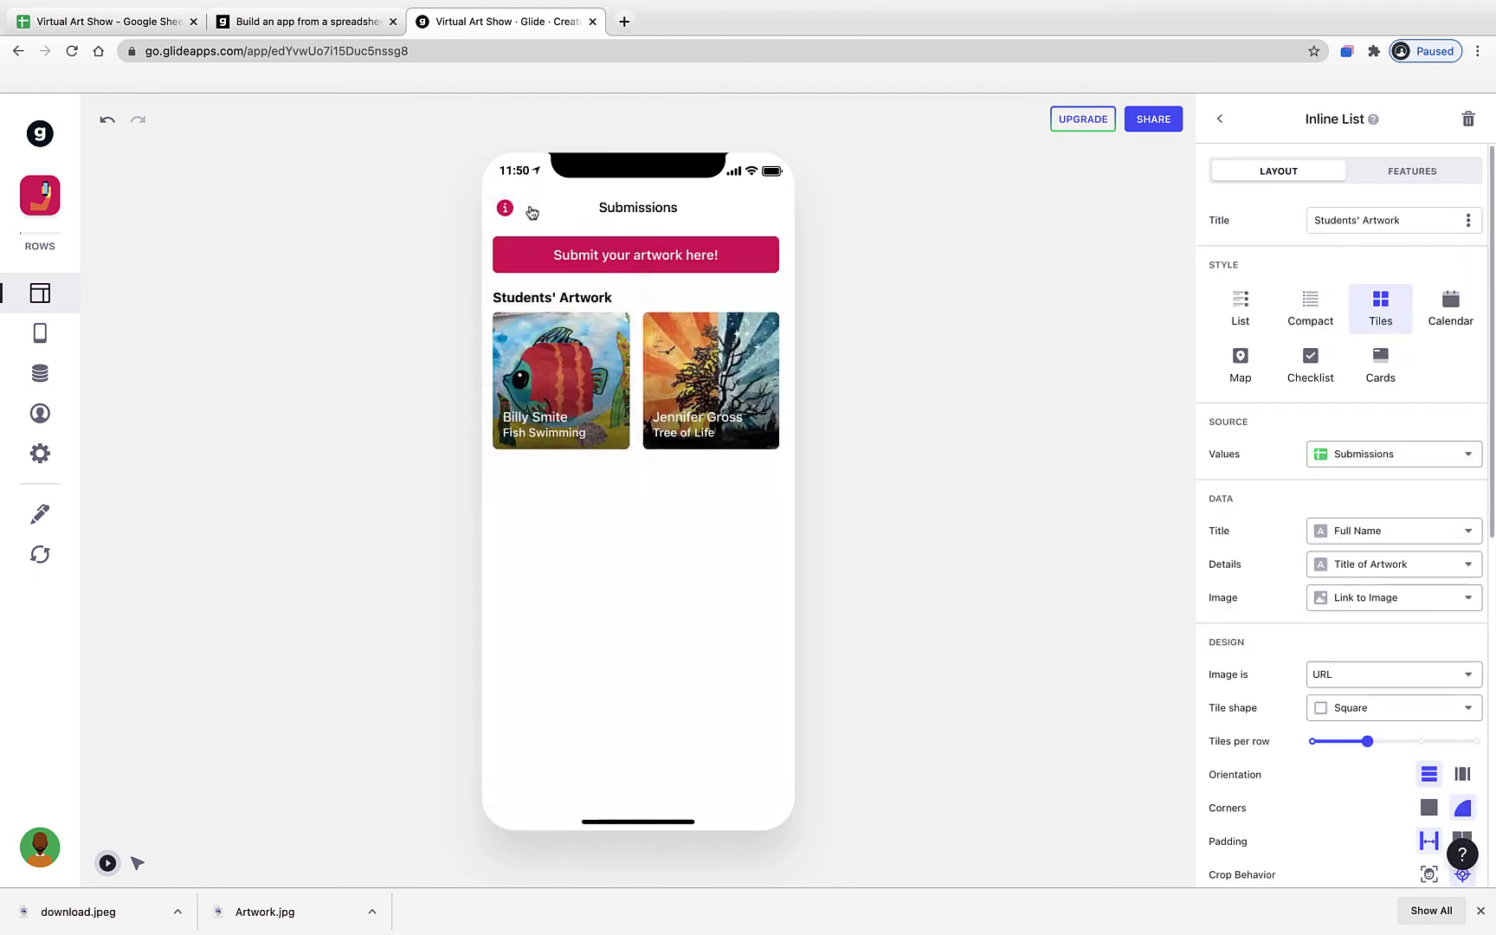
click(703, 396)
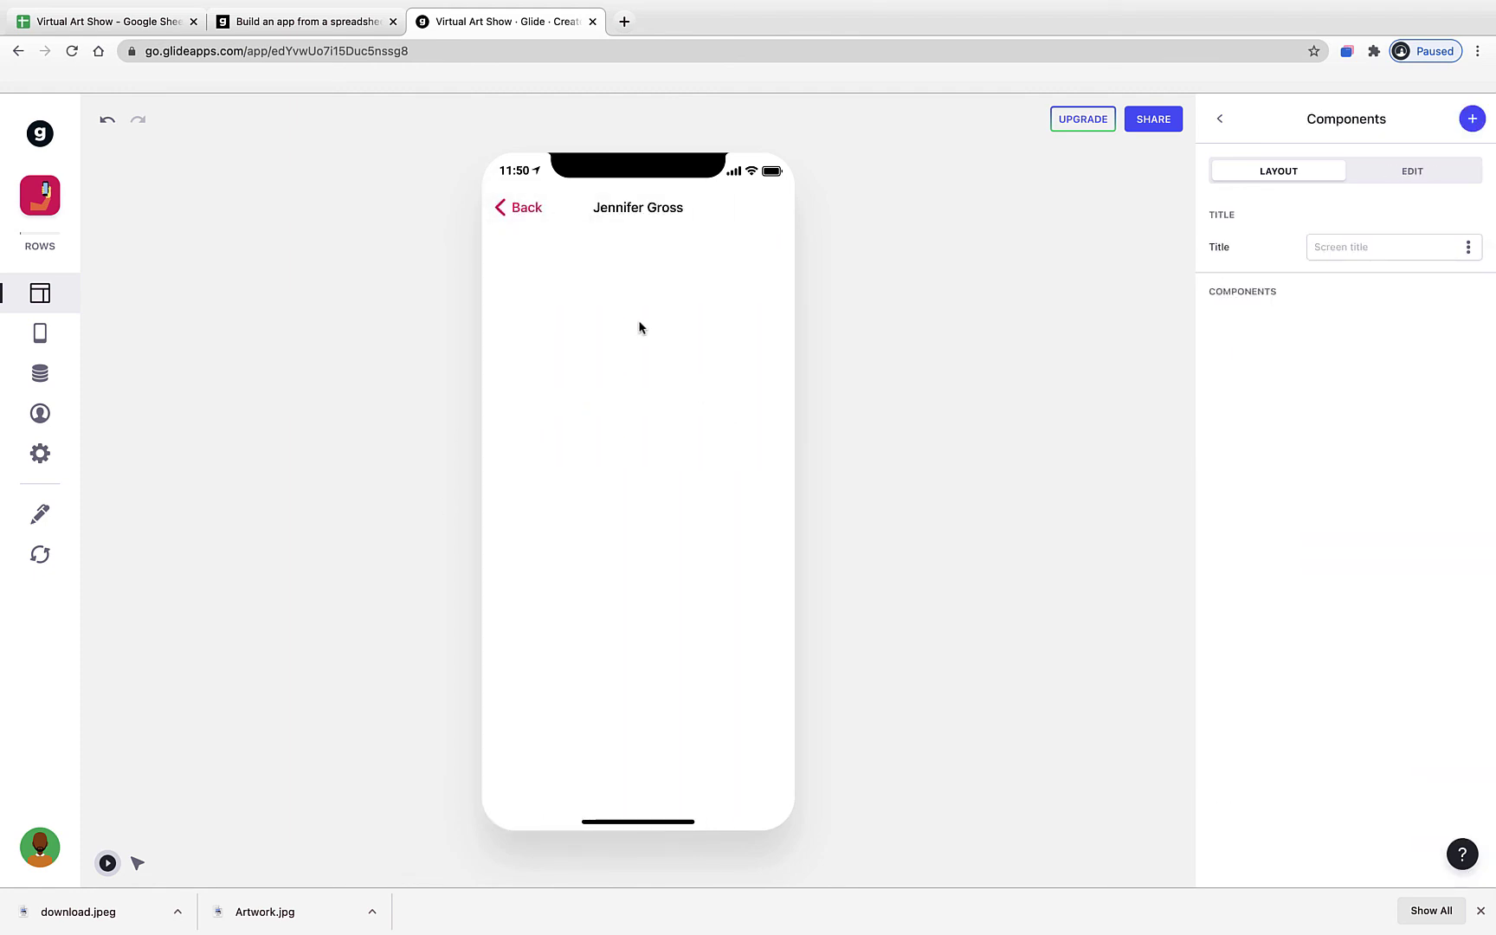
click(535, 217)
click(576, 407)
click(1478, 119)
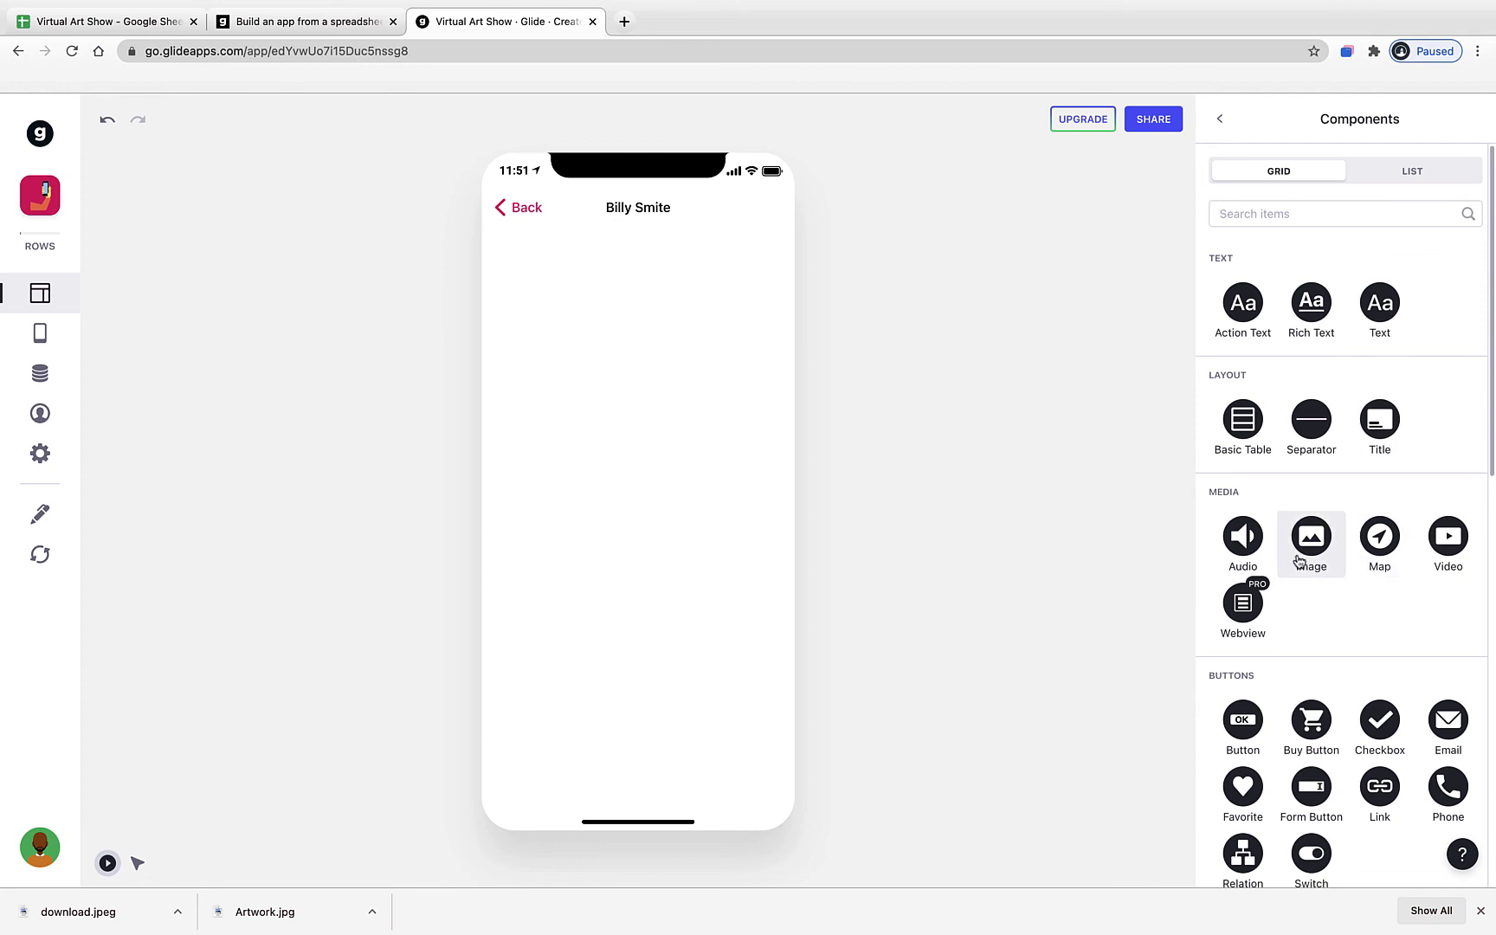
click(1310, 544)
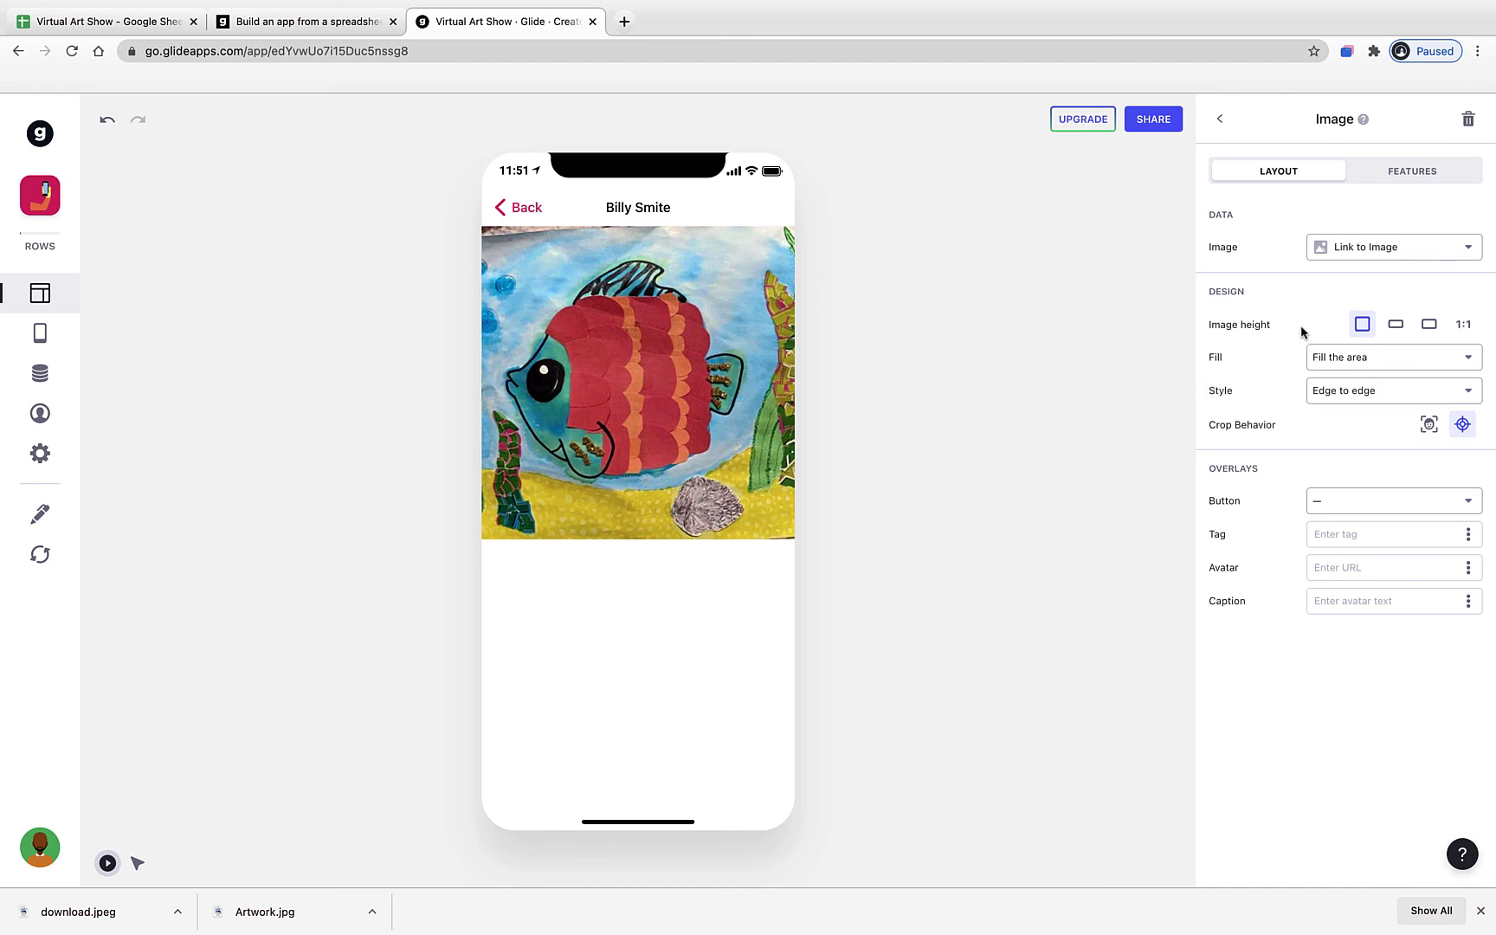
click(1463, 323)
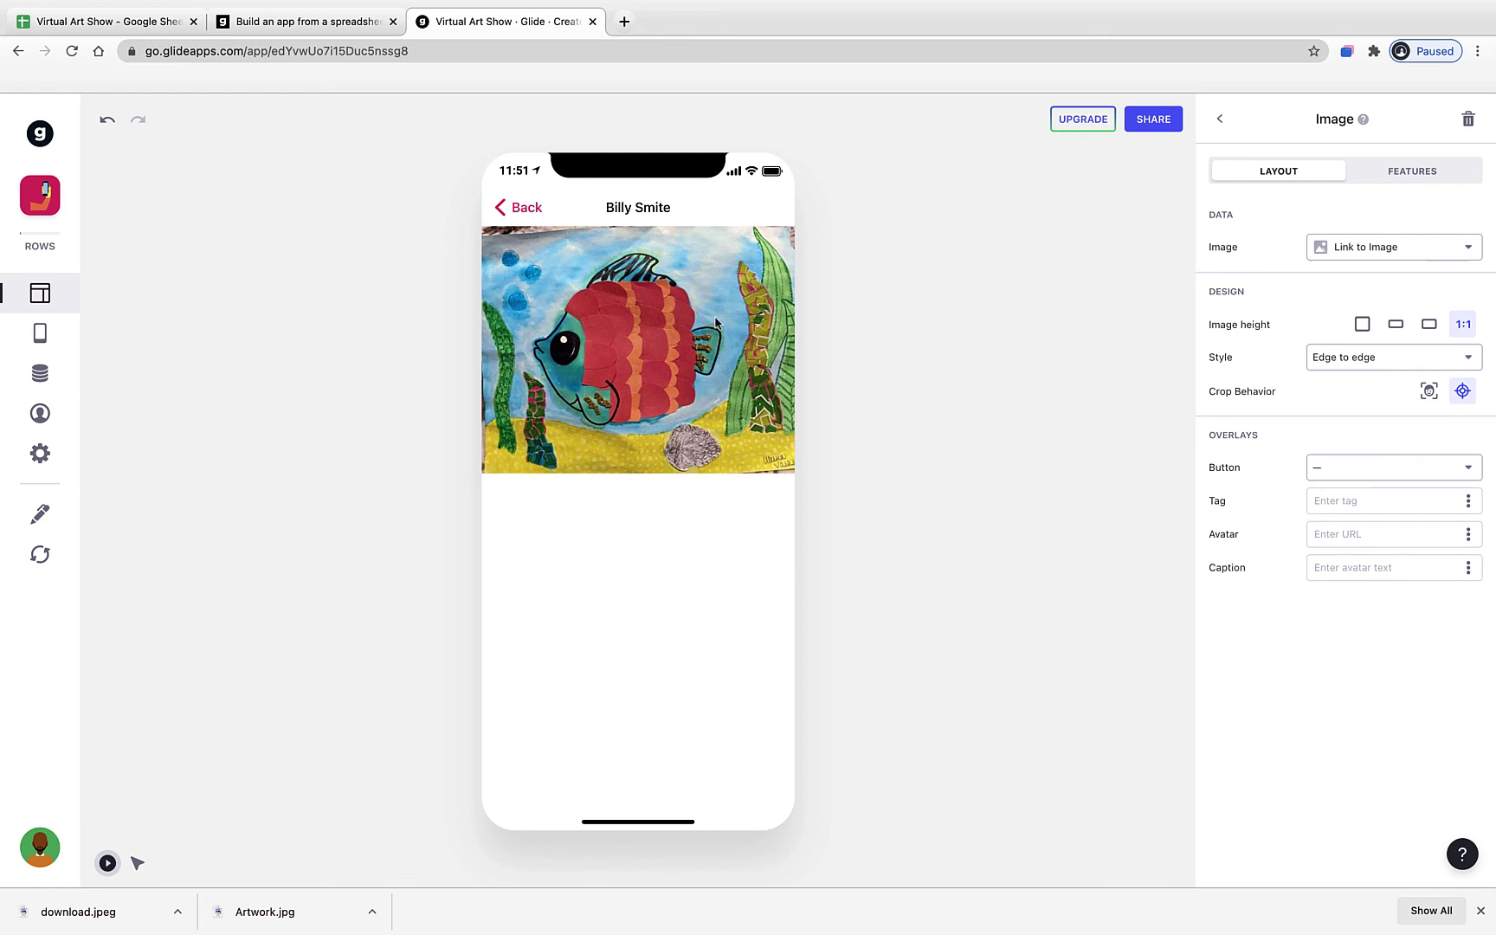
- Check two other students' artwork detail screens in the preview
click(532, 213)
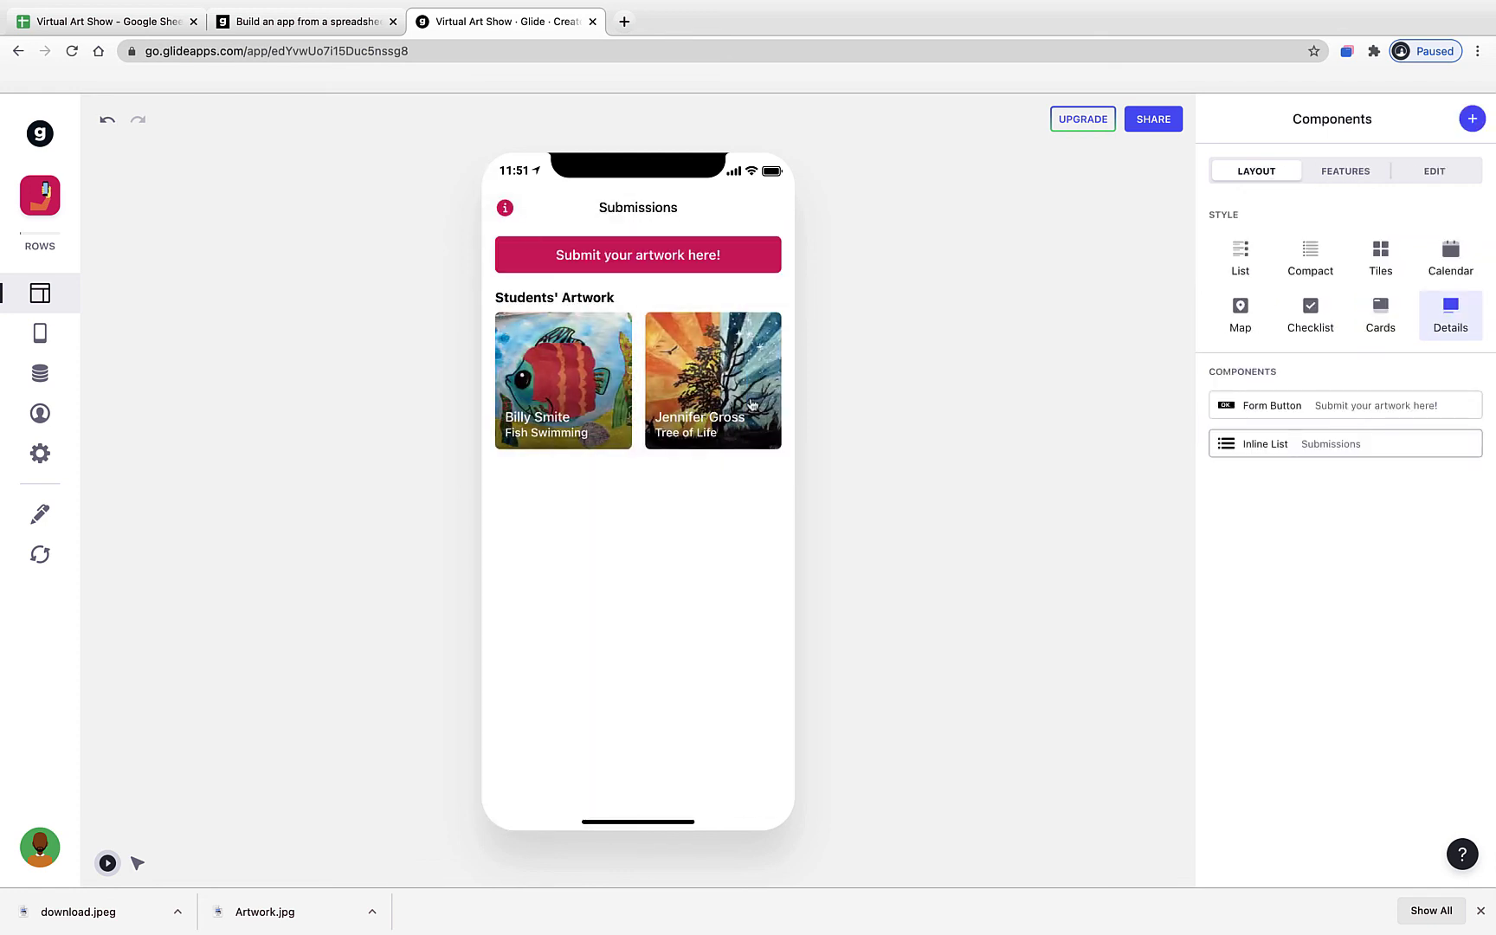
click(748, 407)
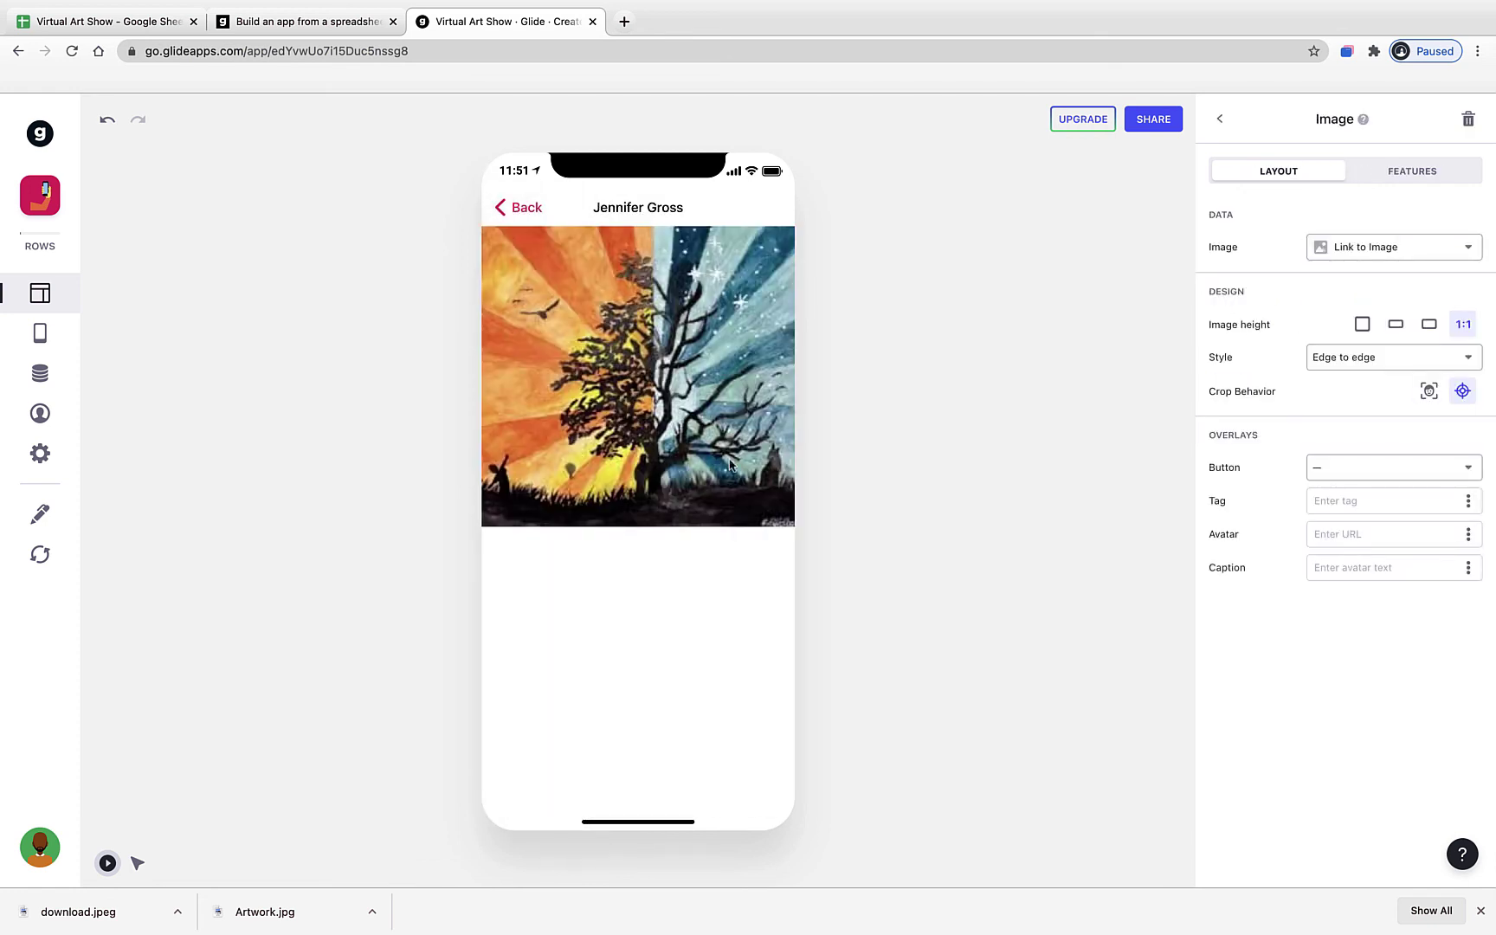
click(524, 206)
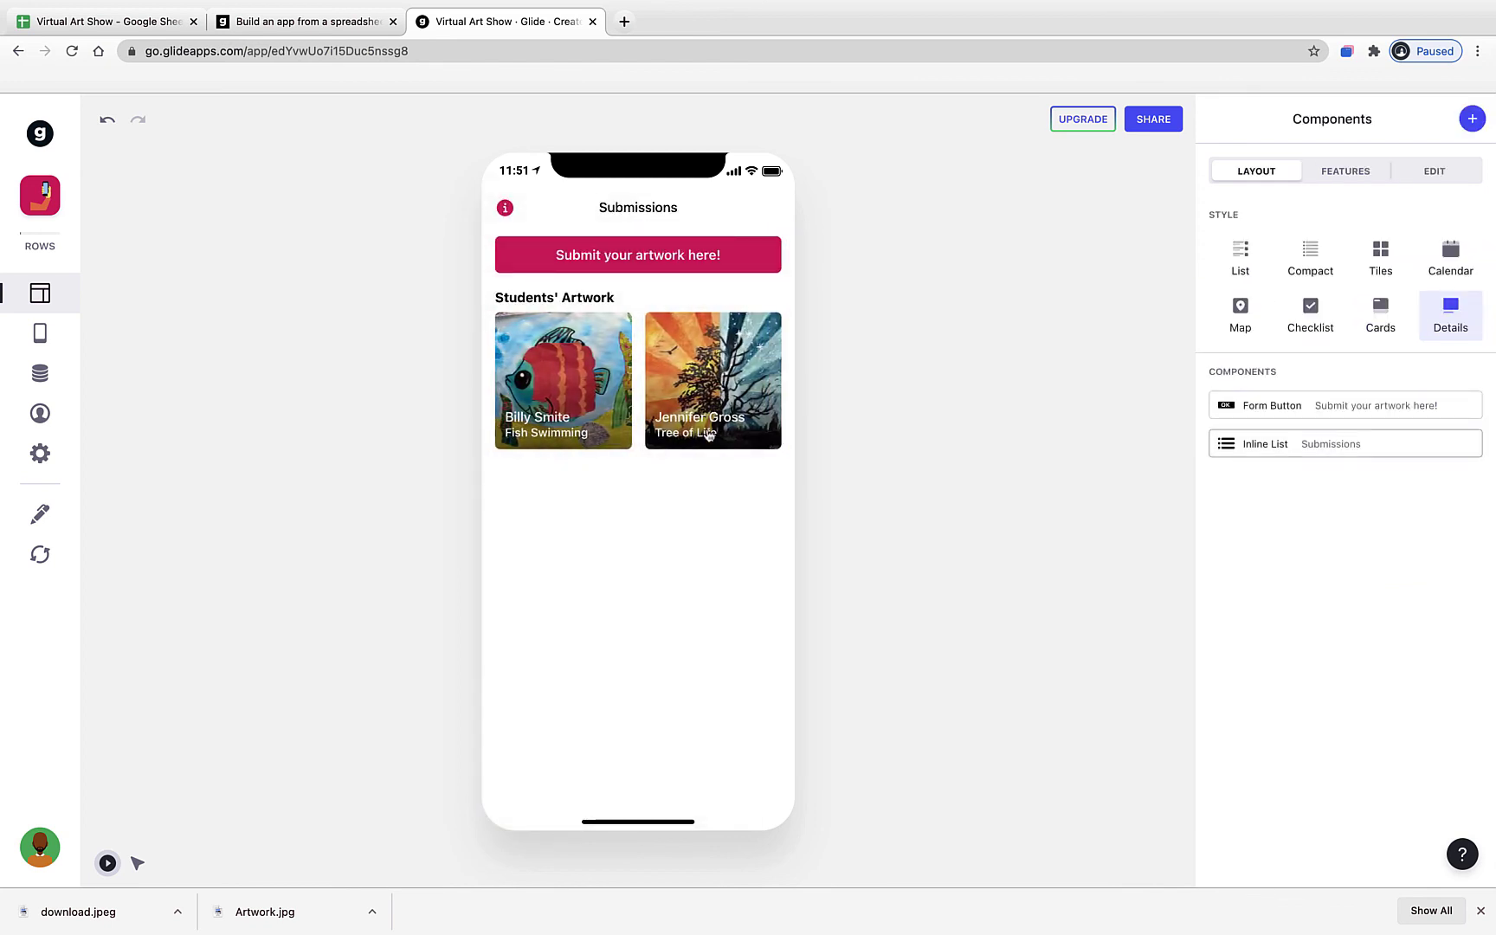
click(538, 413)
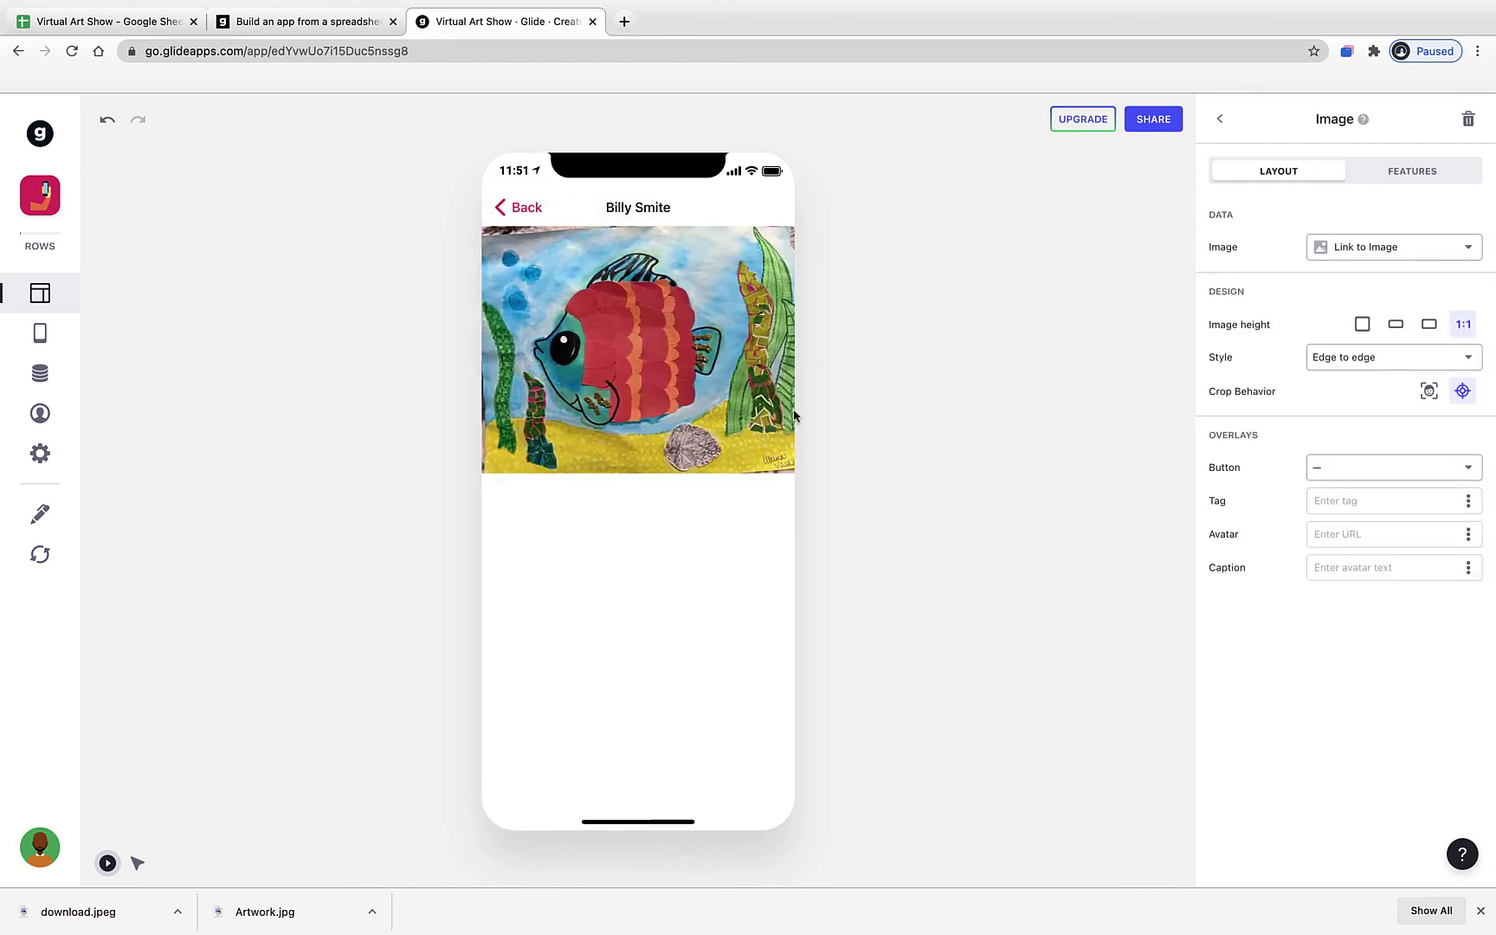
- Try the Inset with content image style, then keep the artwork image Edge to edge
click(1339, 363)
click(1343, 423)
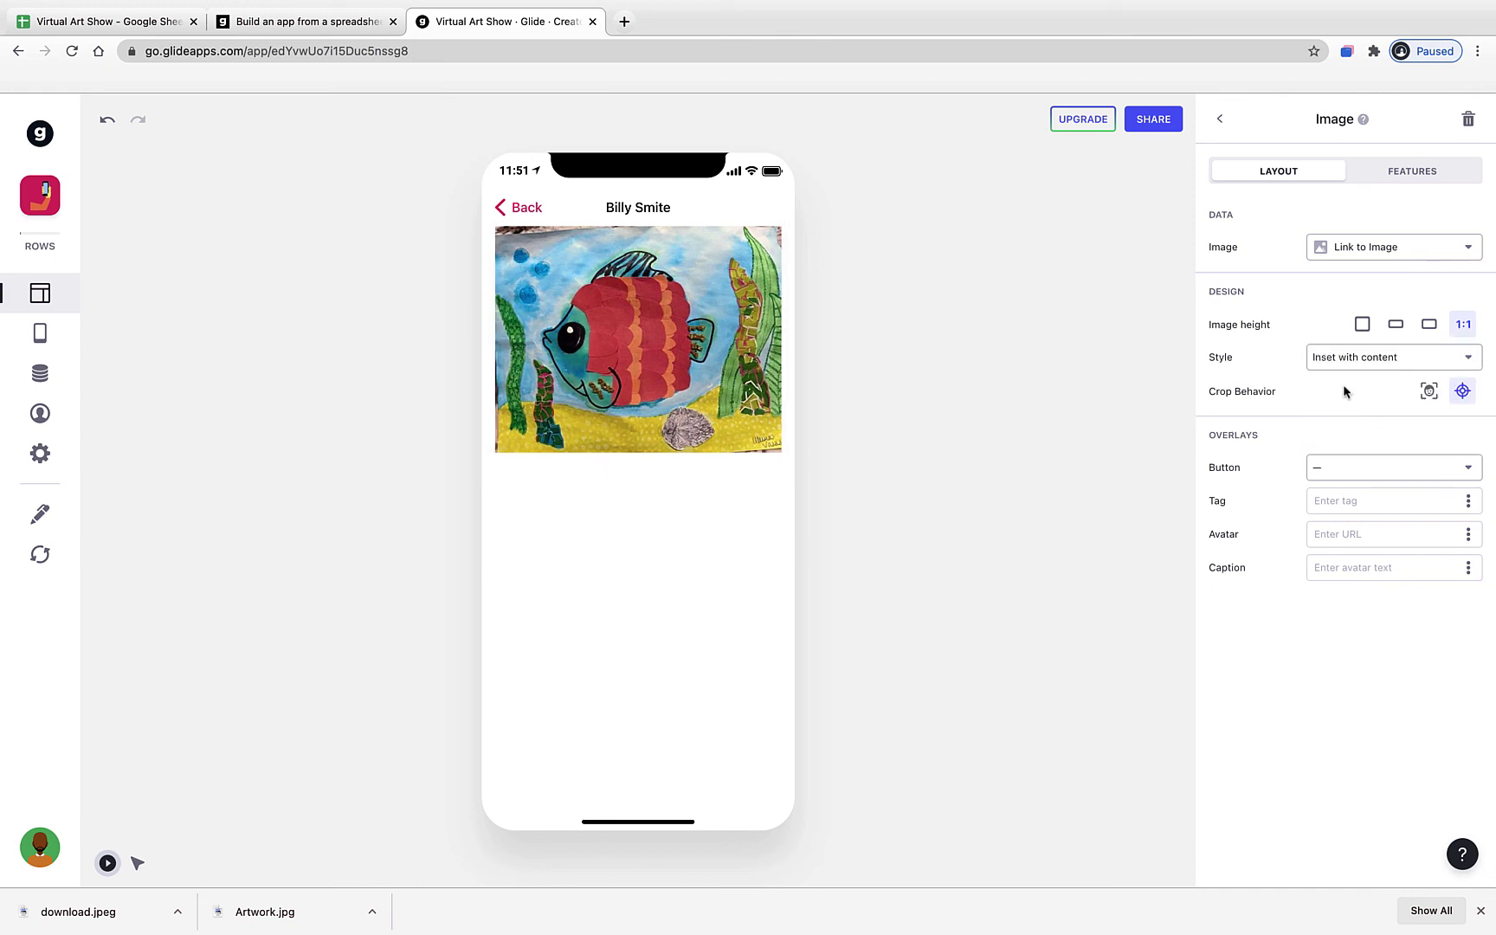
click(1343, 359)
click(1343, 394)
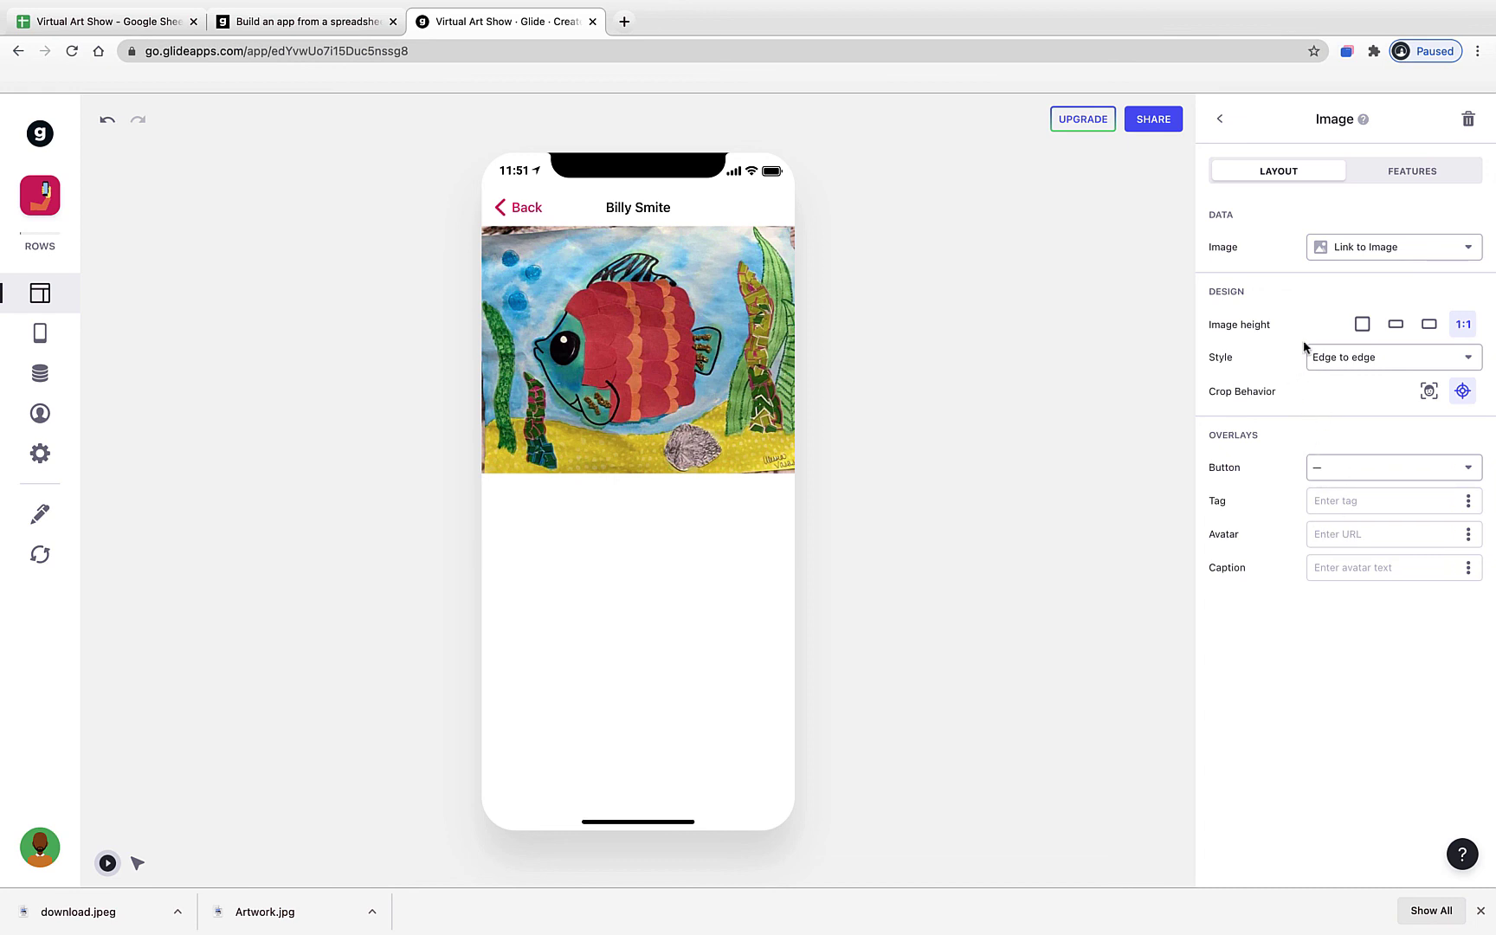
click(1221, 126)
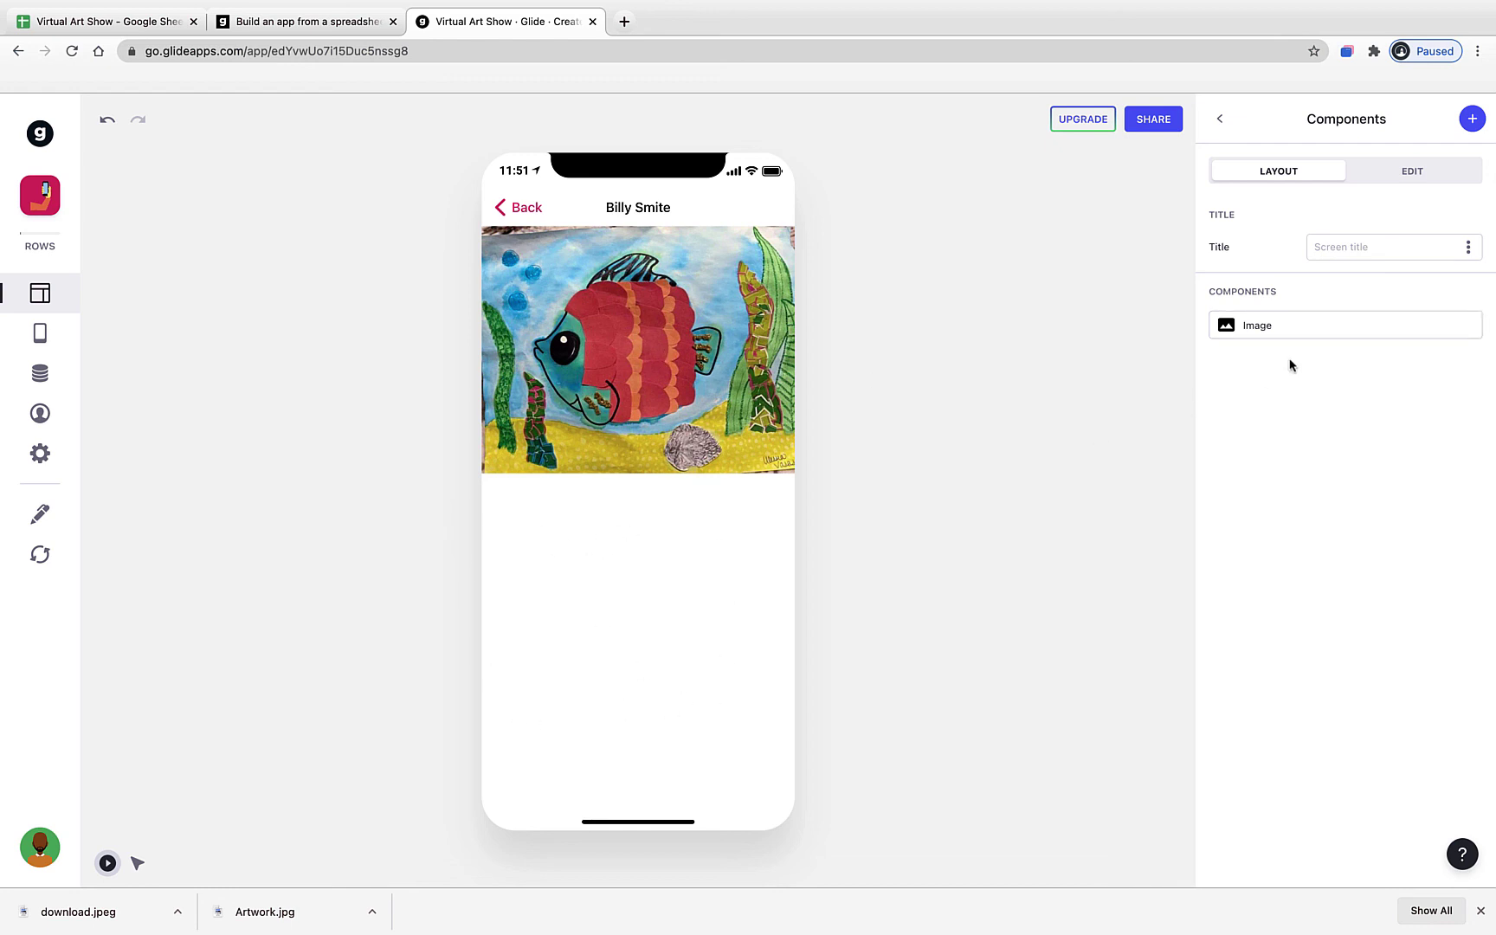
click(1469, 127)
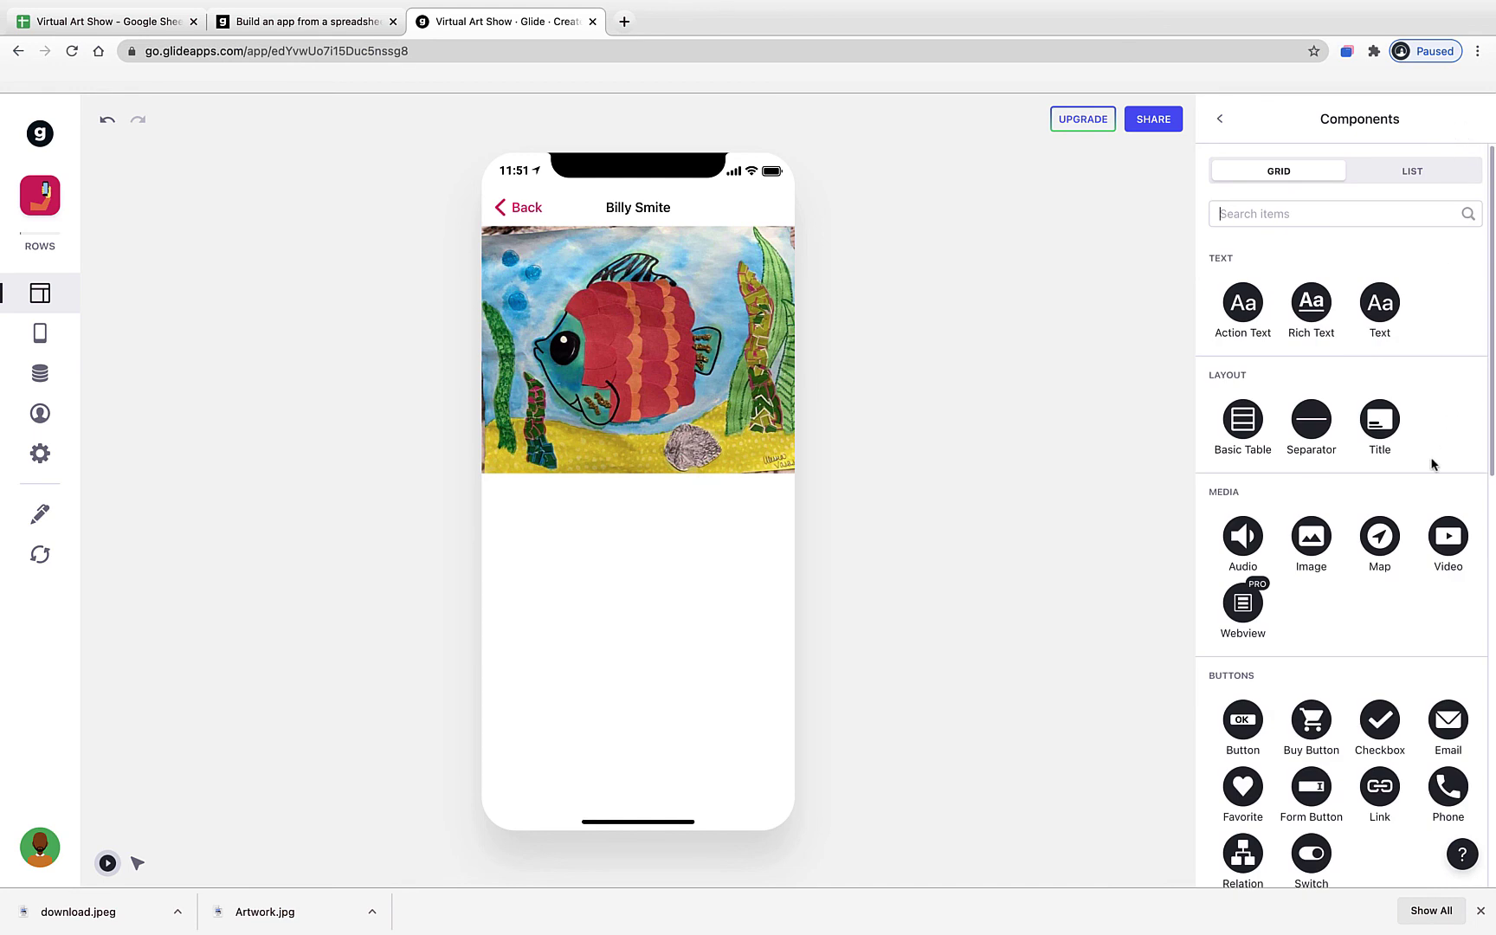
- Add a Basic Table with its first row labelled Student and a second row showing Grade
click(1243, 424)
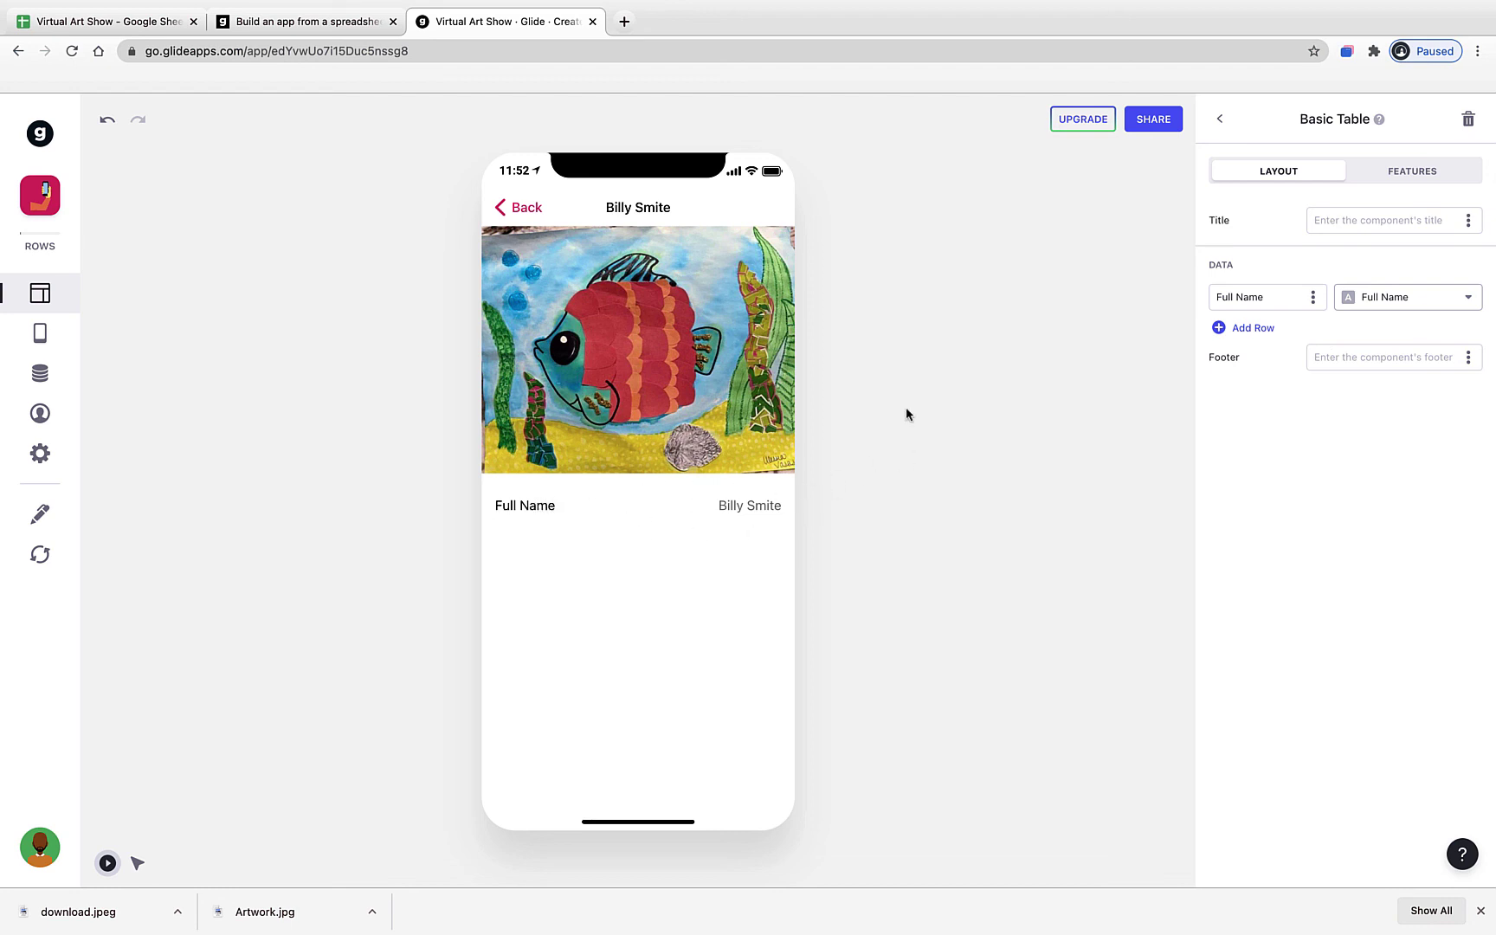
click(1283, 298)
drag(1273, 298, 1216, 298)
text(Student)
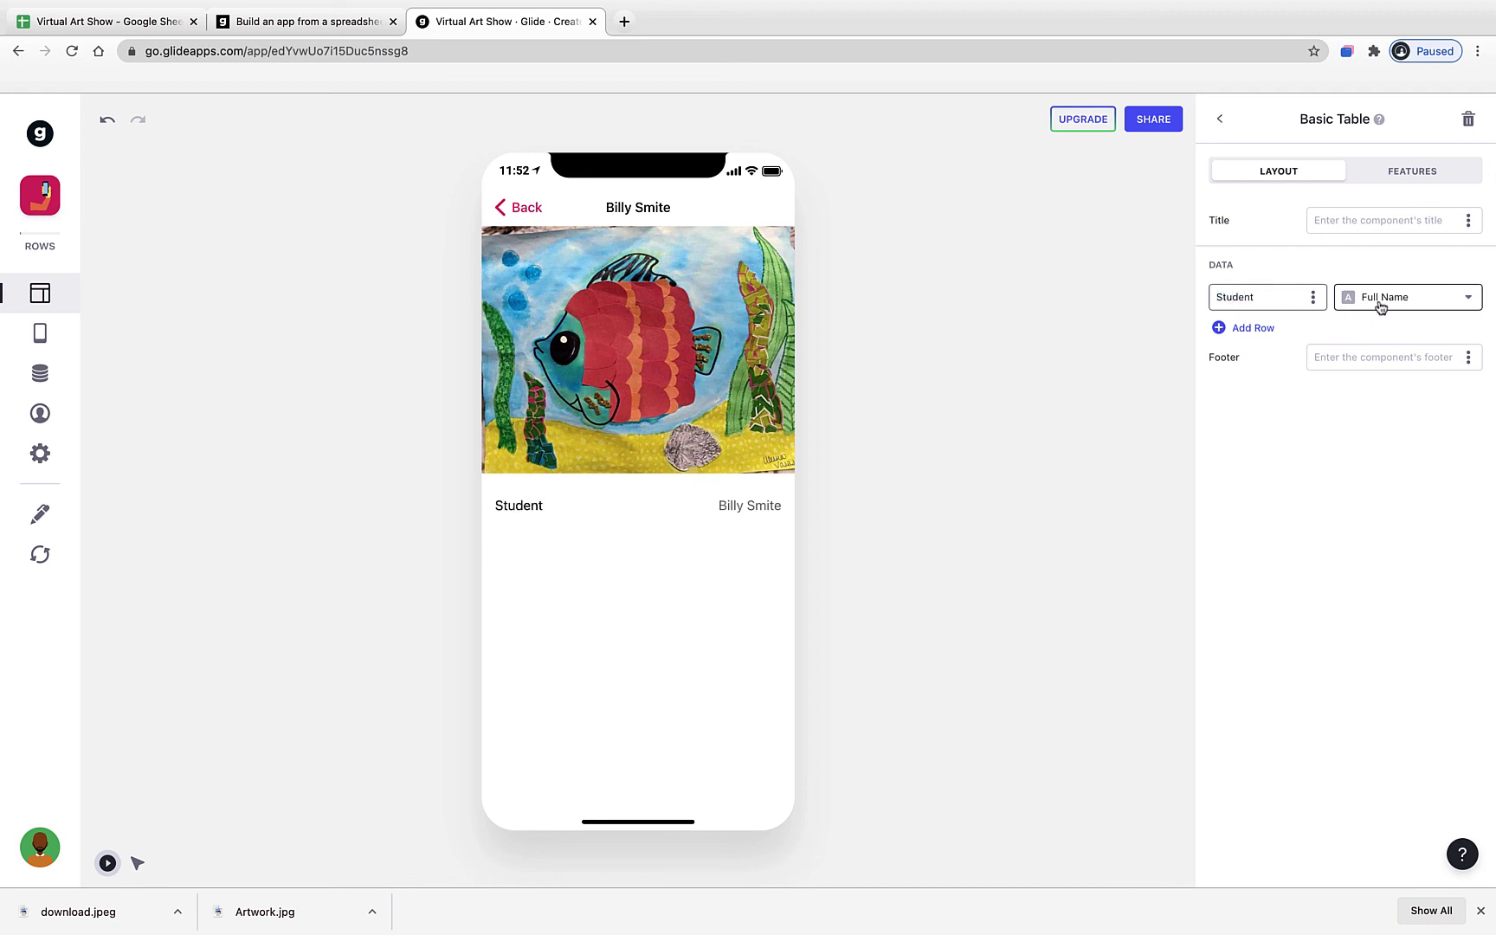
click(1258, 328)
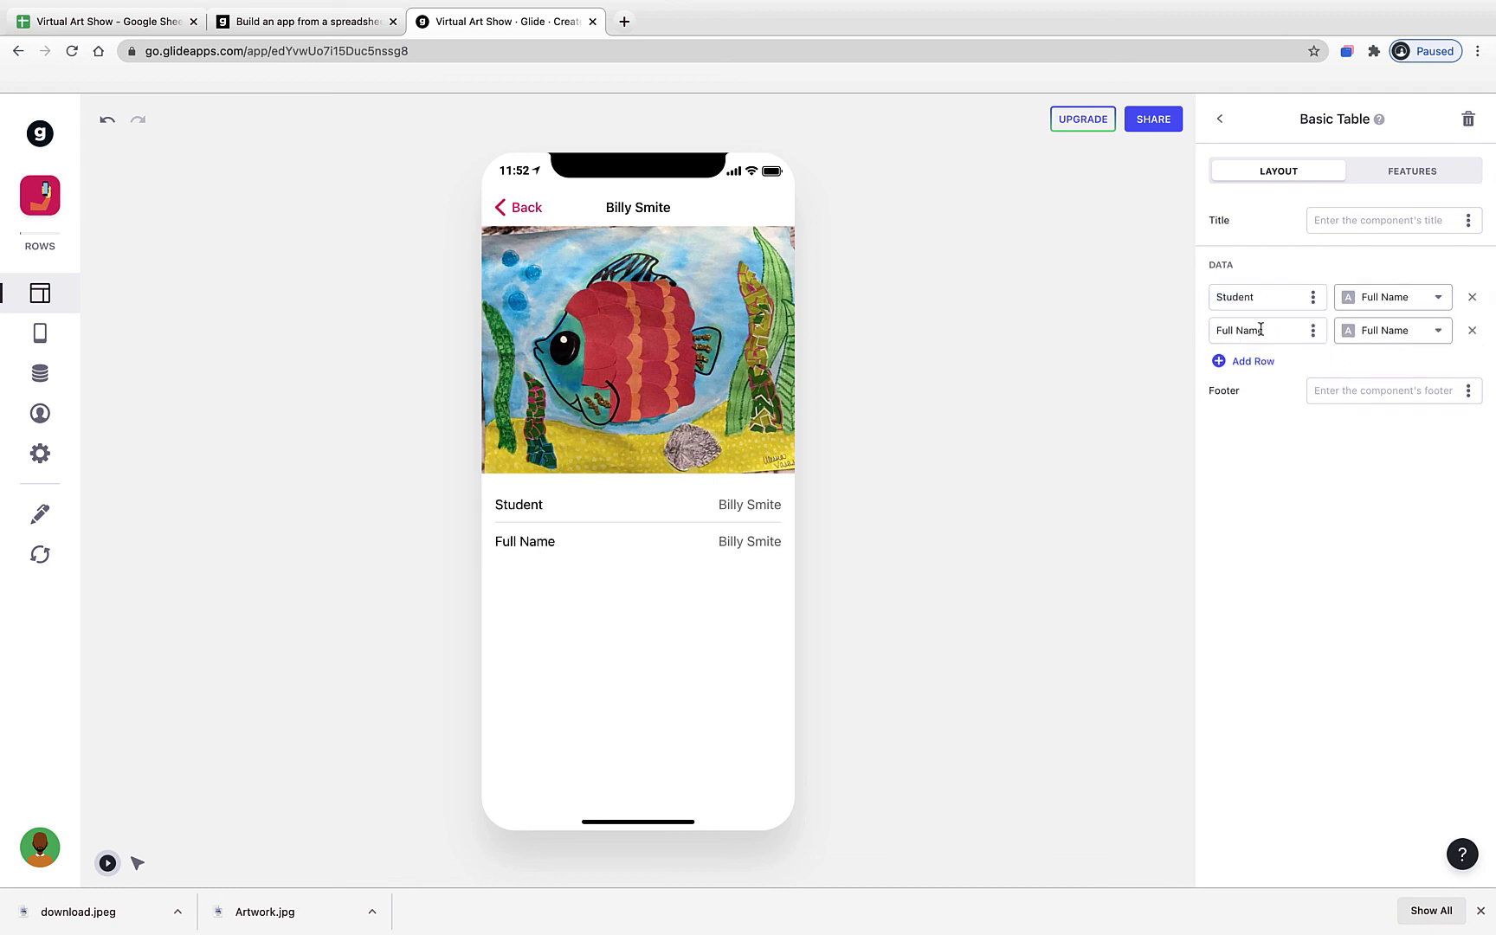
click(1367, 331)
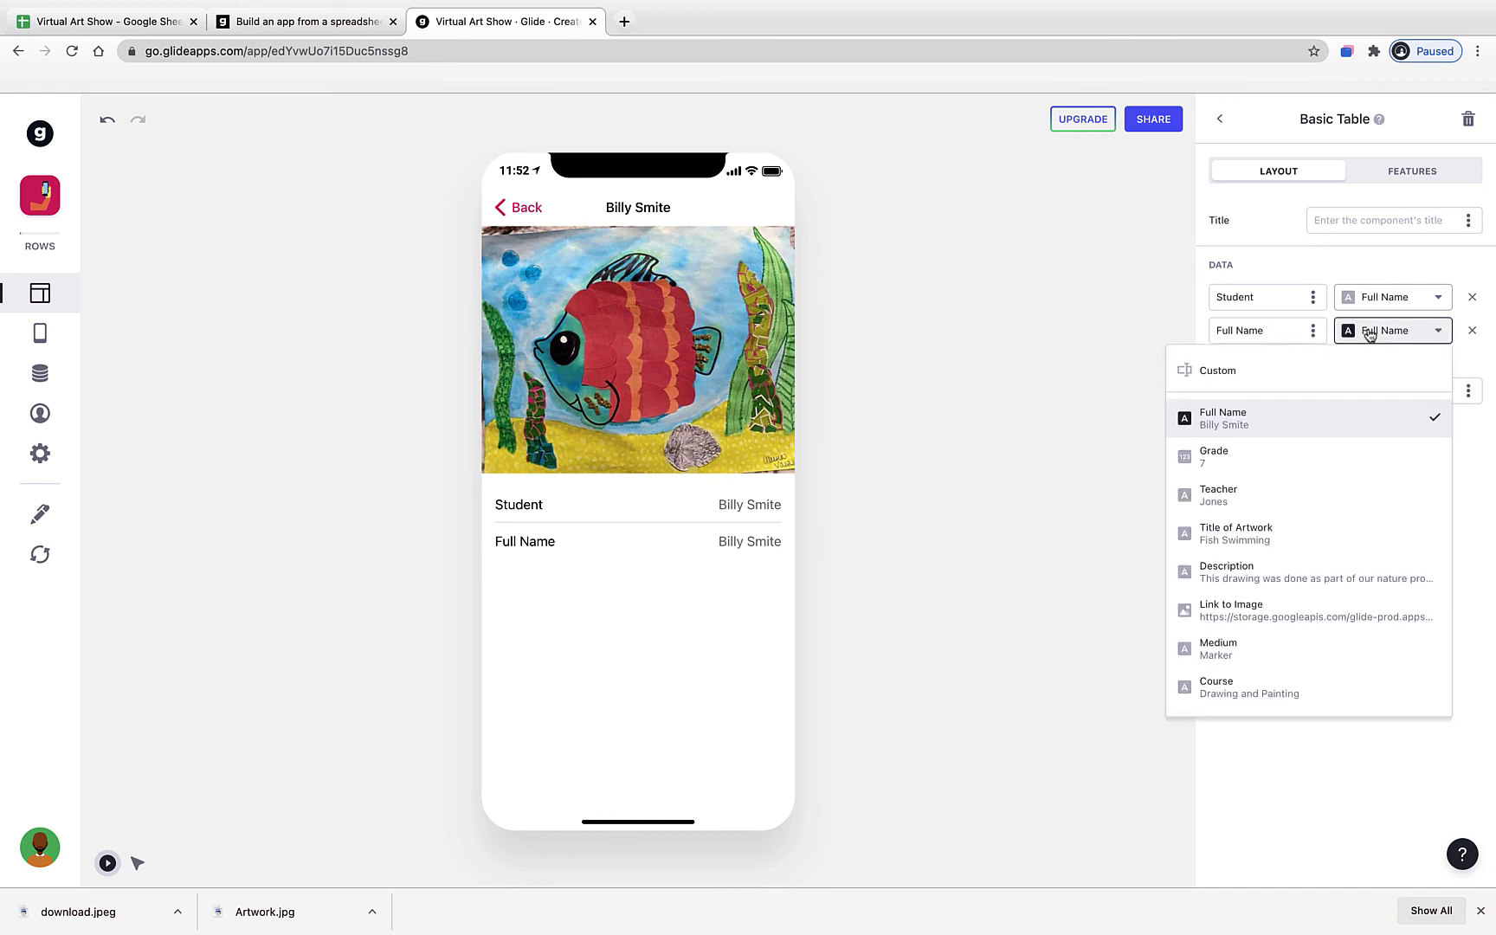
click(1278, 459)
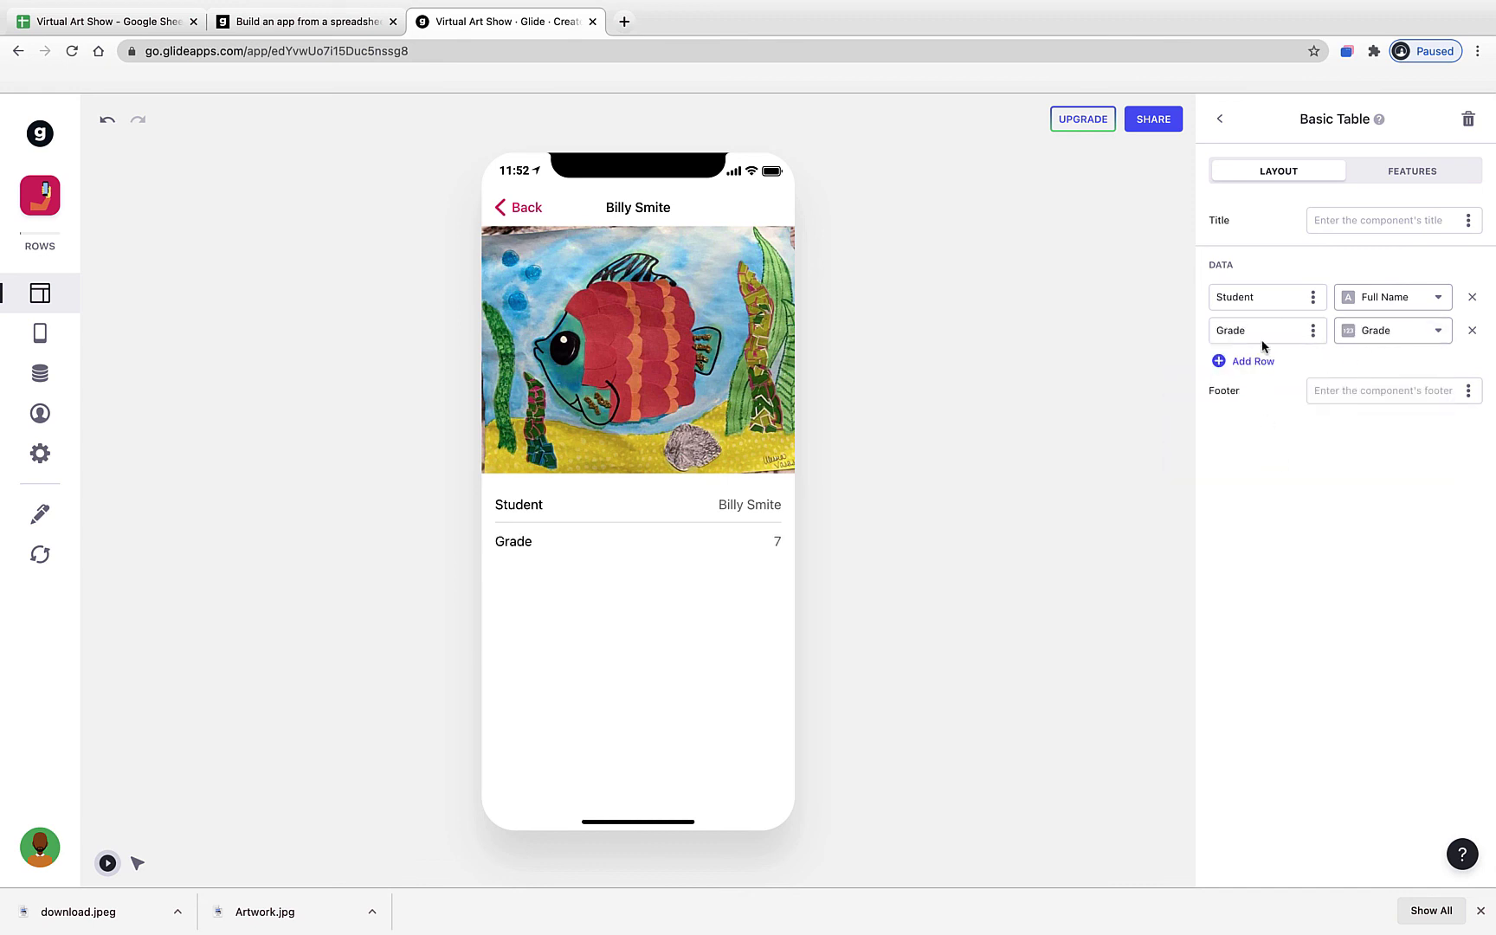
- Add Teacher, Course and Title of Artwork rows, shortening the last label to Title
click(1255, 361)
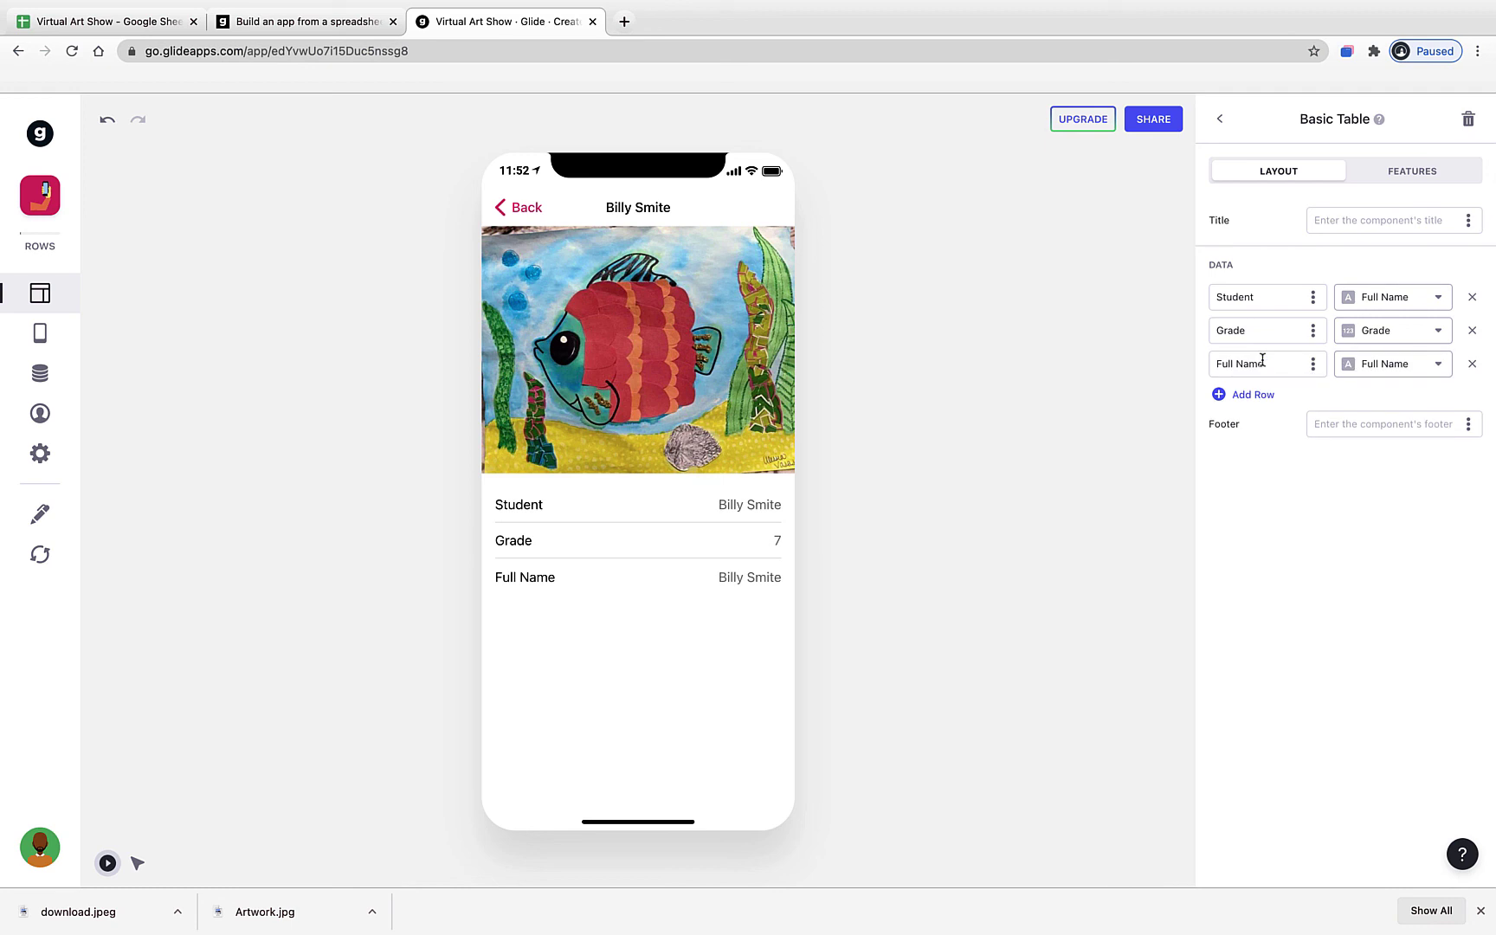
click(1396, 372)
click(1299, 527)
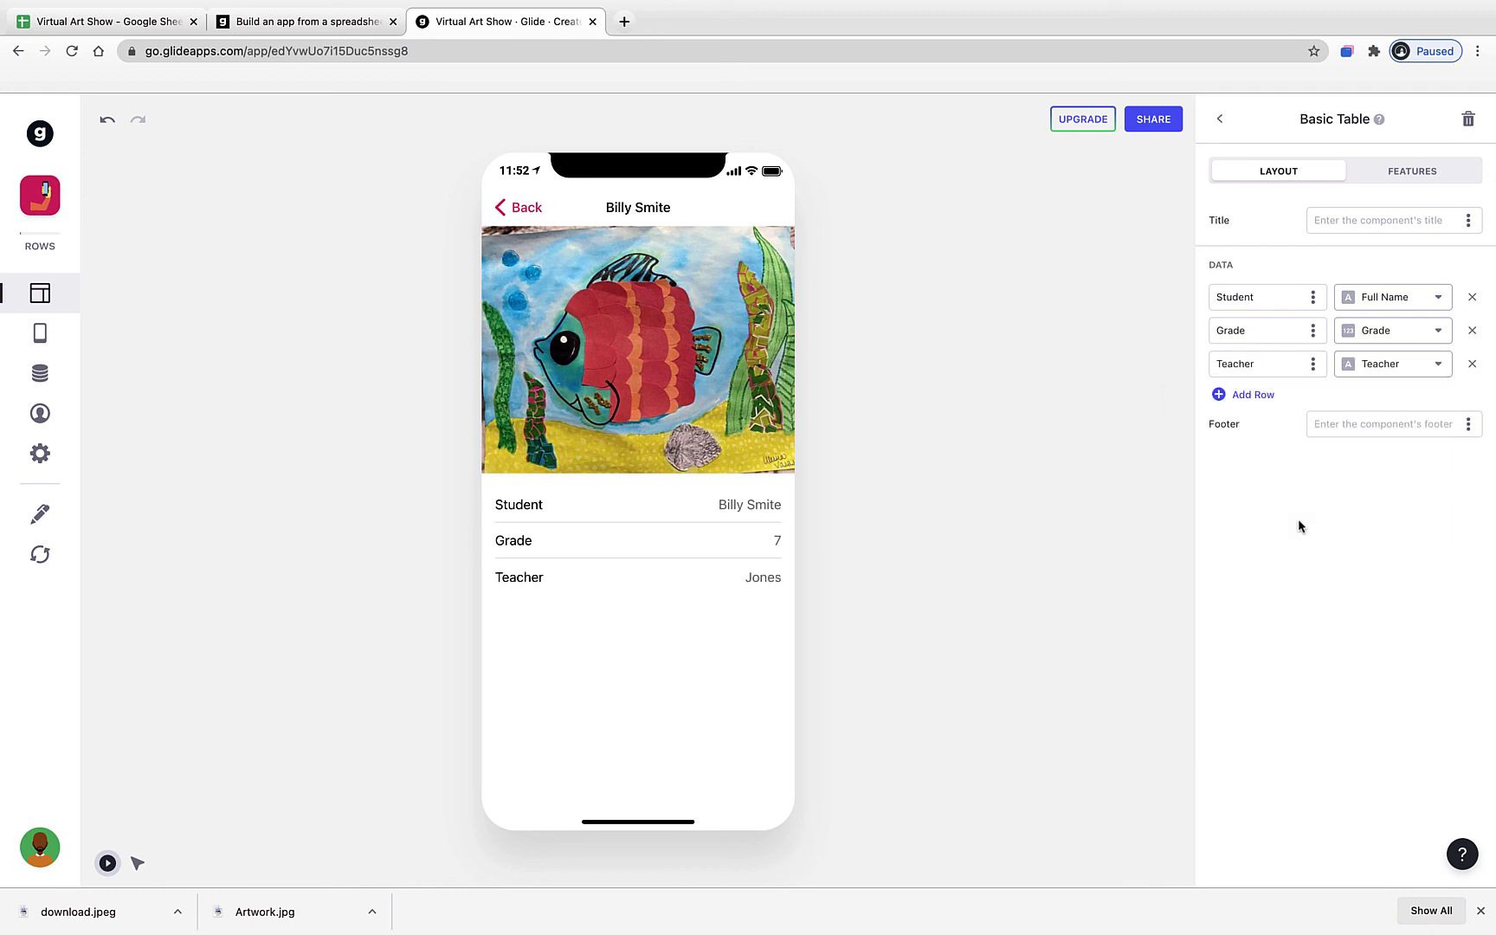
click(1263, 396)
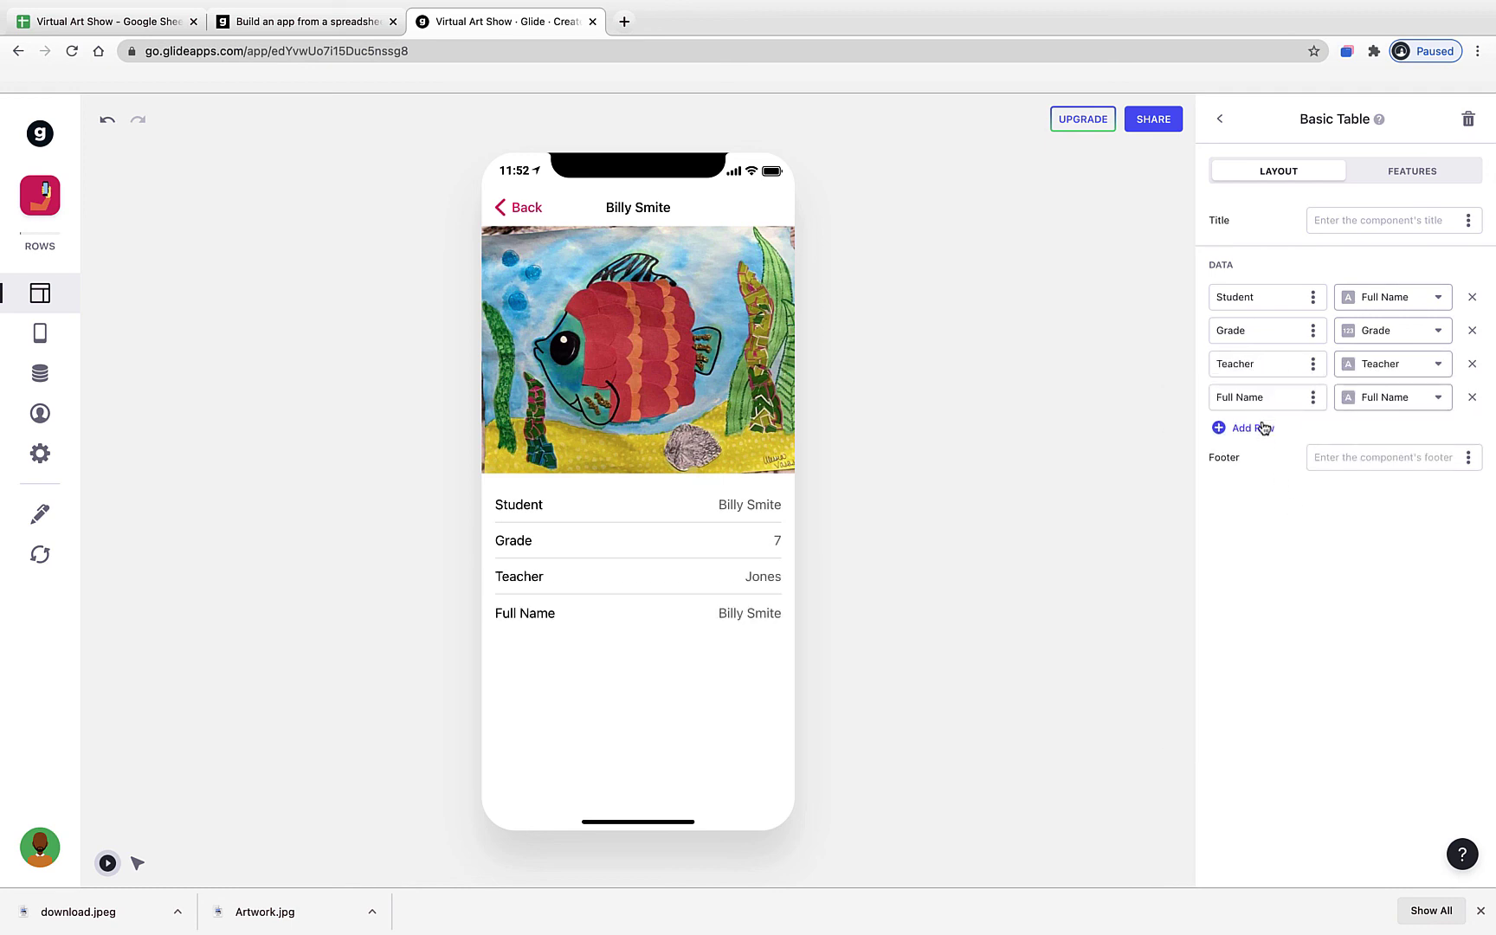
click(1371, 398)
click(1312, 753)
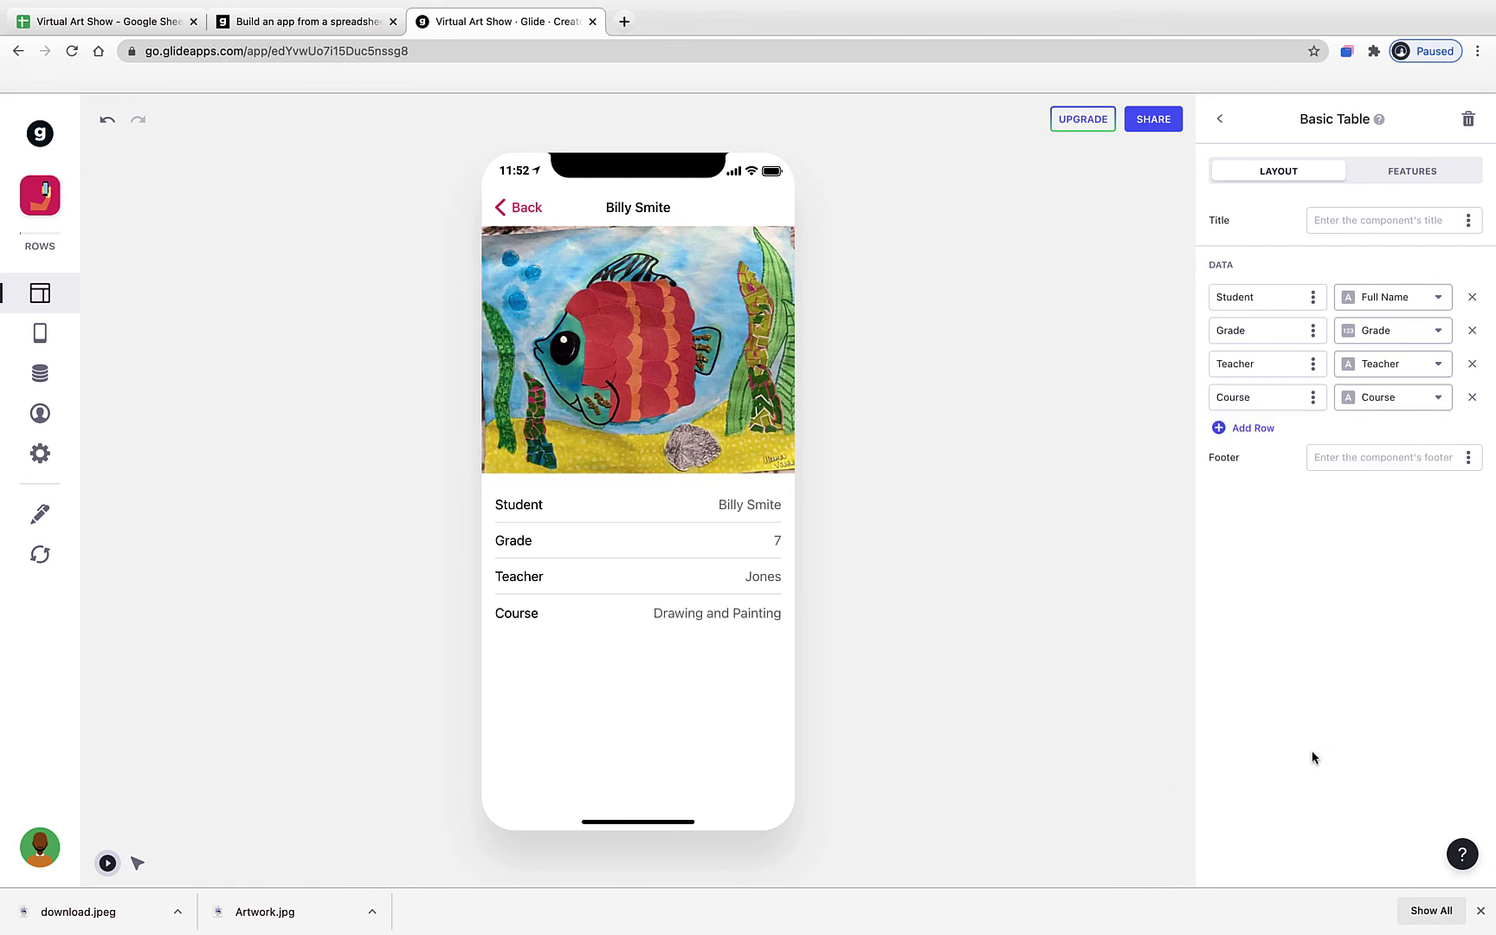
click(1262, 428)
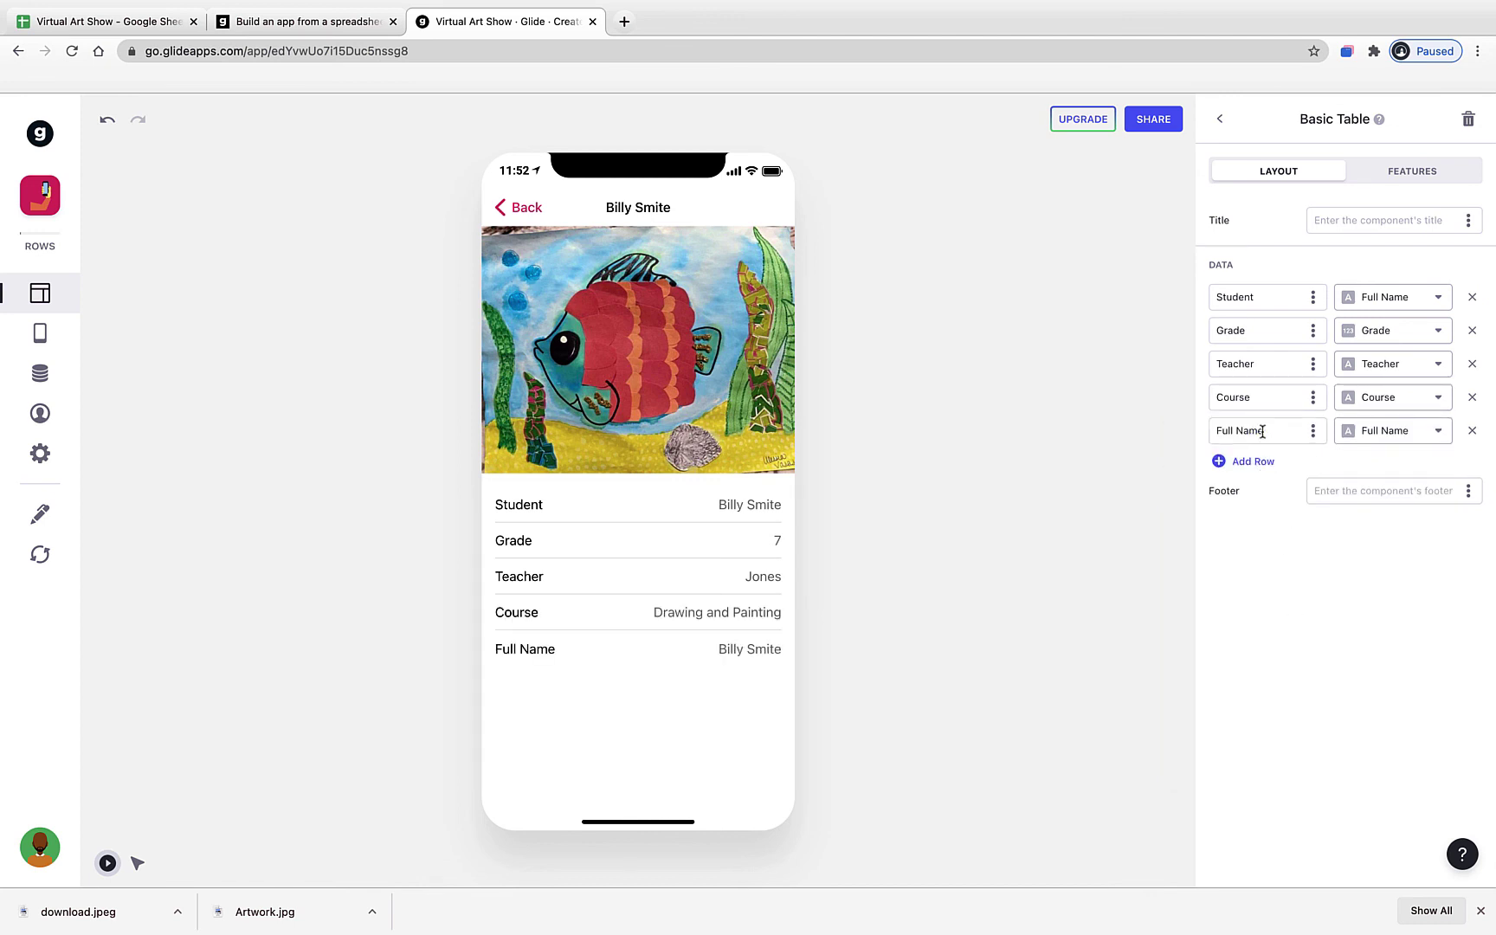
click(1364, 440)
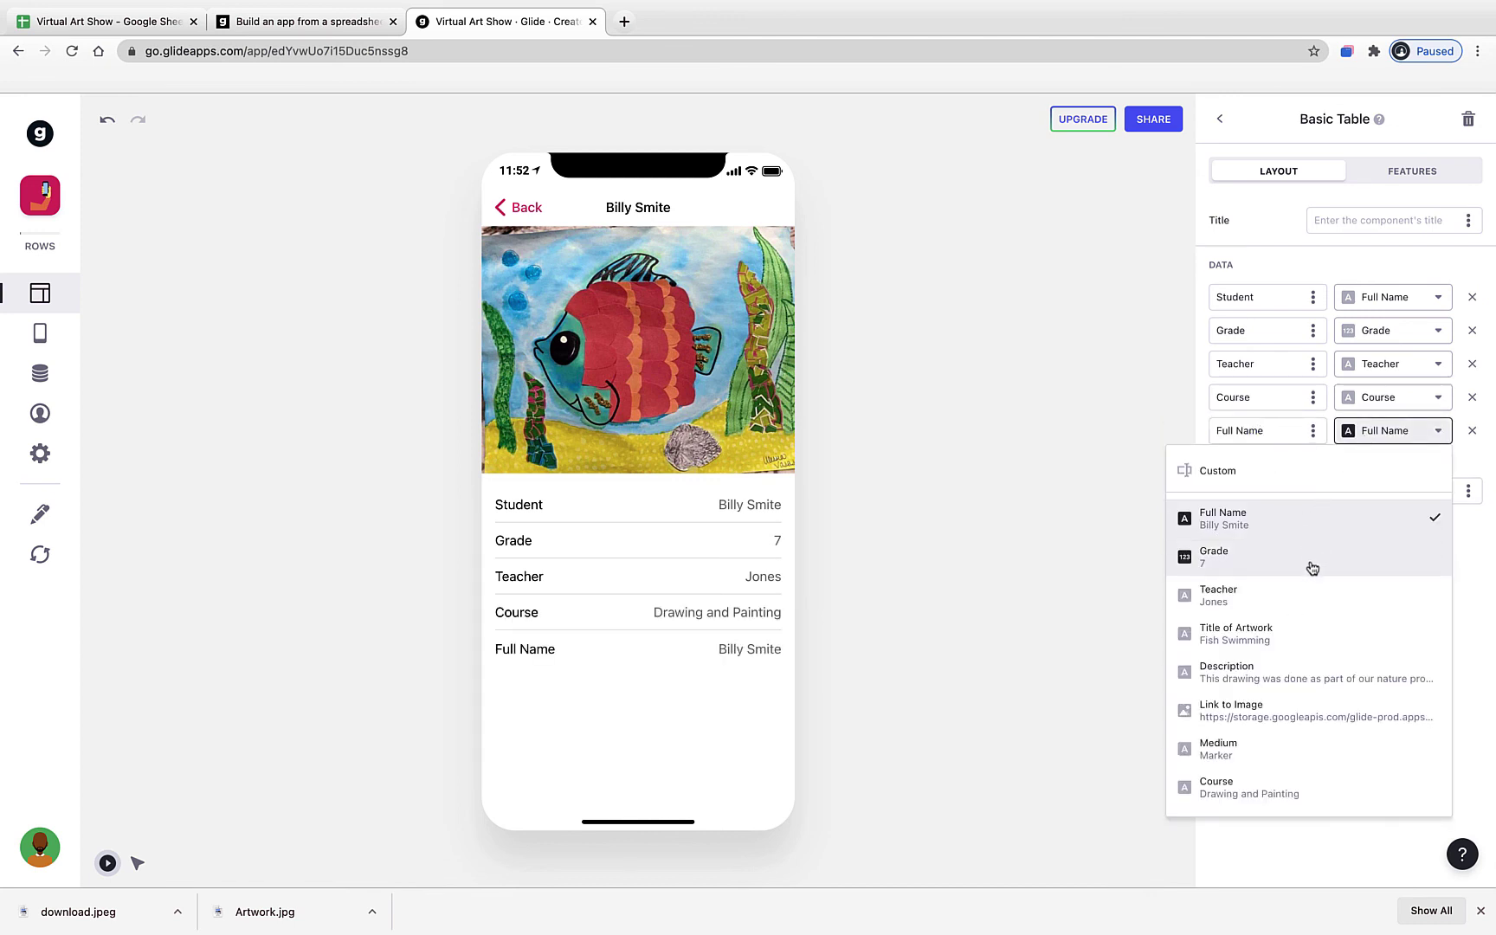
click(1304, 627)
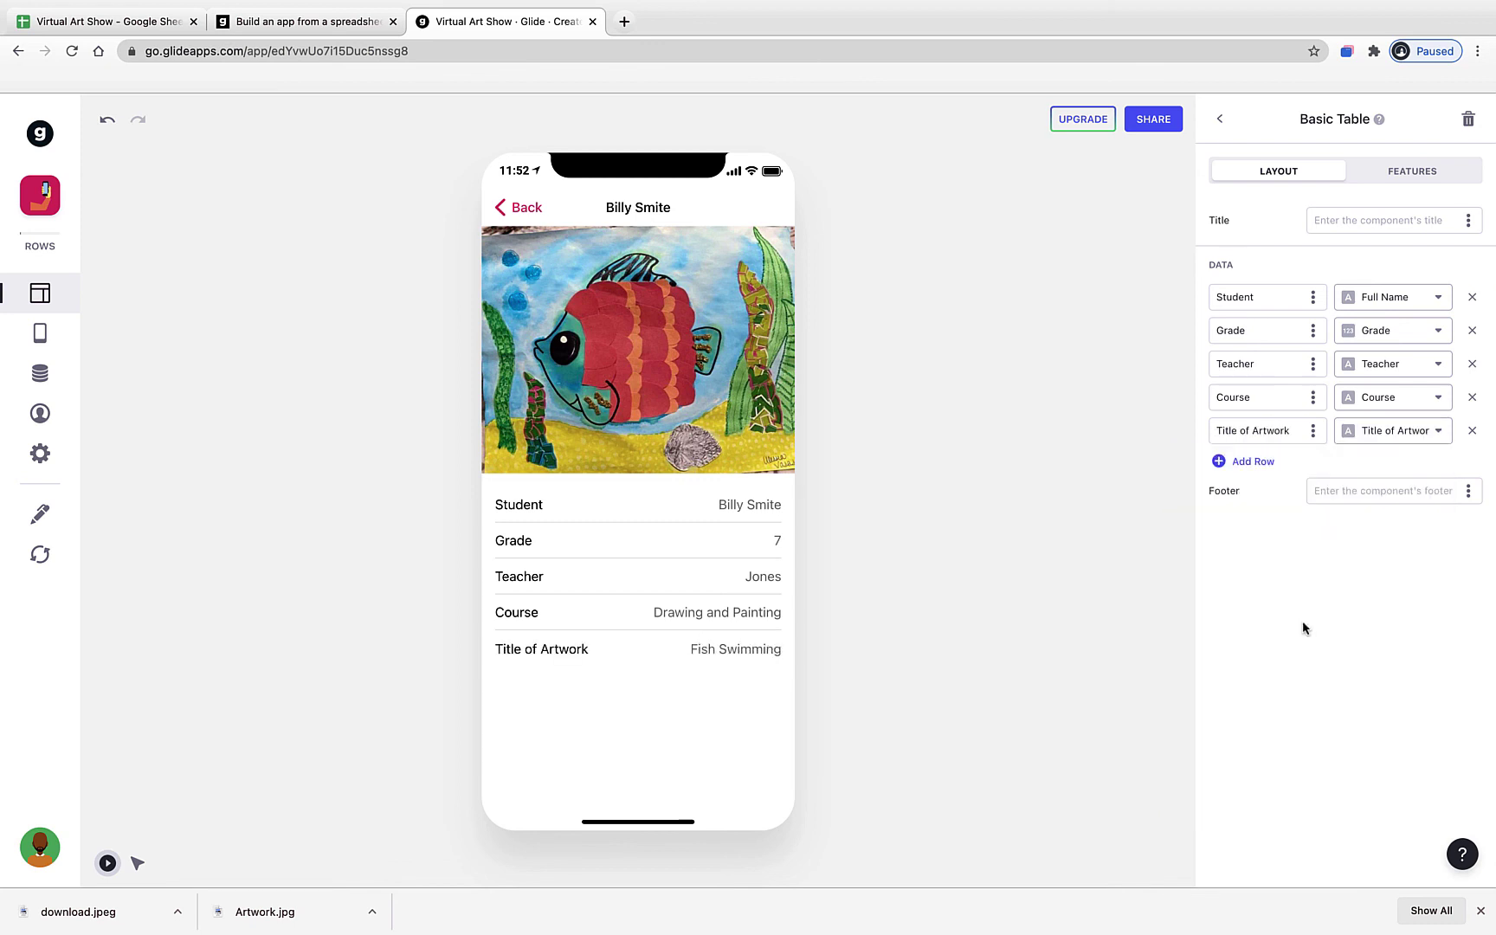
double_click(1284, 433)
key(BackSpace)
key(BackSpace)
key(BackSpace)
key(BackSpace)
- Replace a trial Description row with a final Medium row in the table
click(1262, 463)
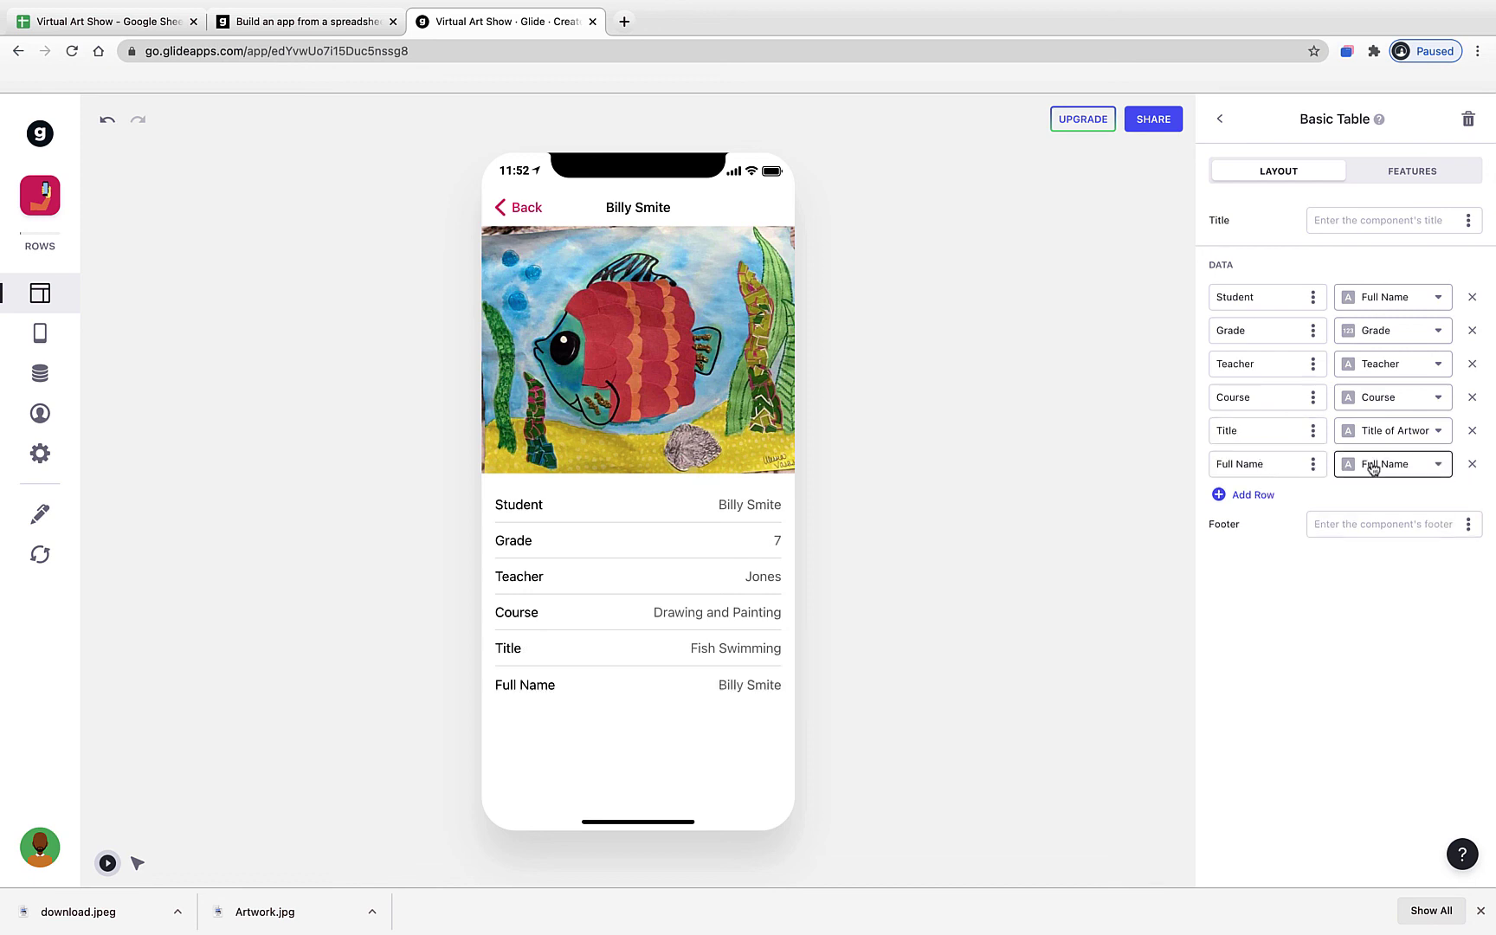
click(1373, 467)
click(1304, 706)
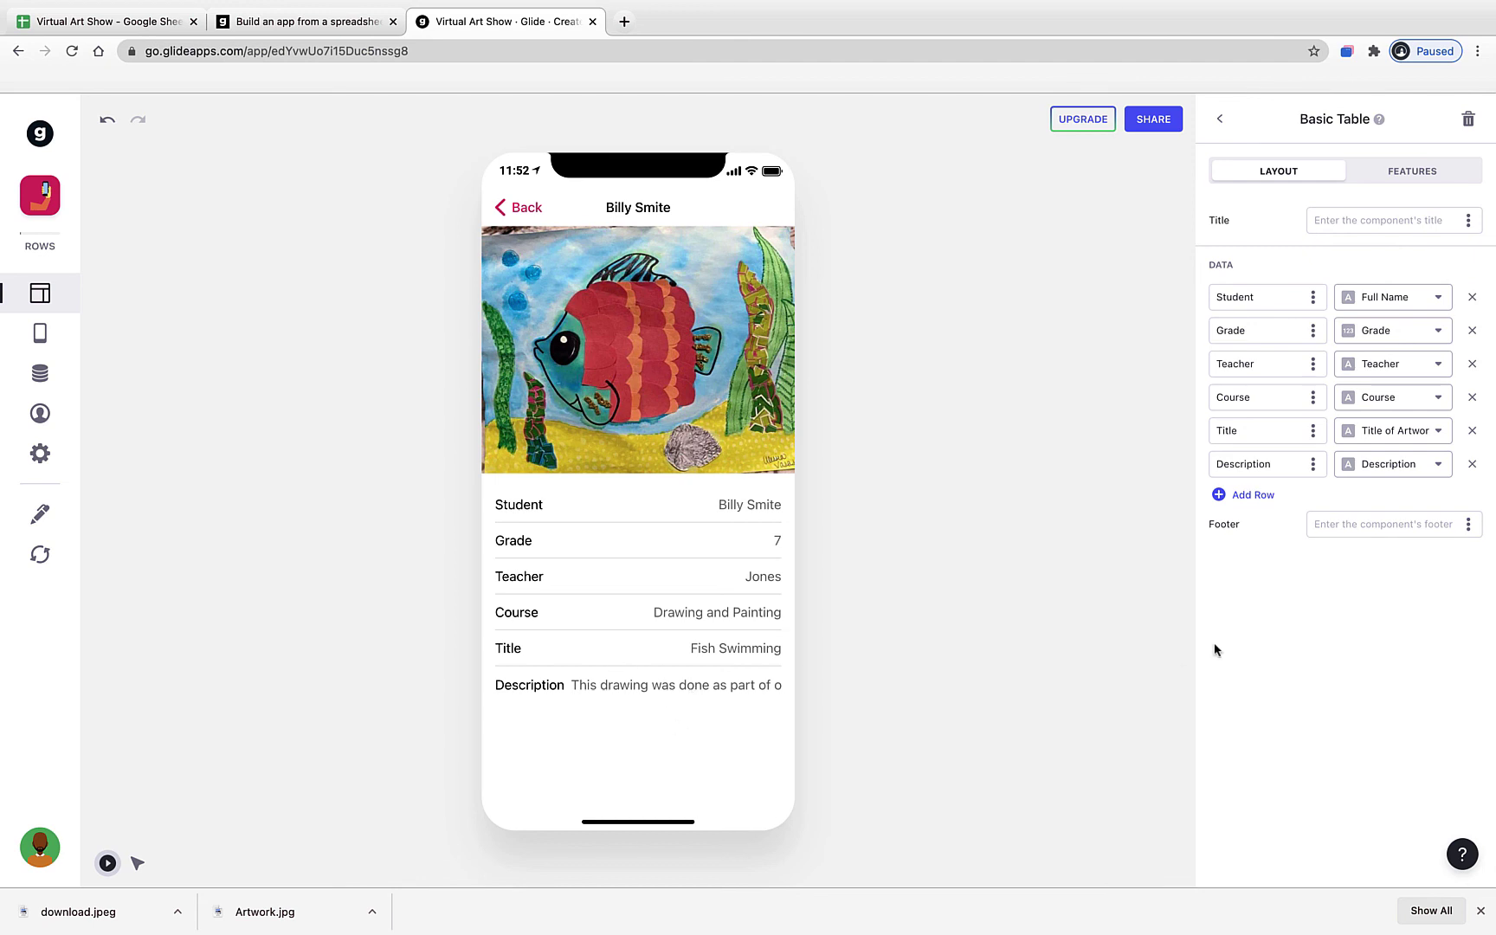
click(1472, 464)
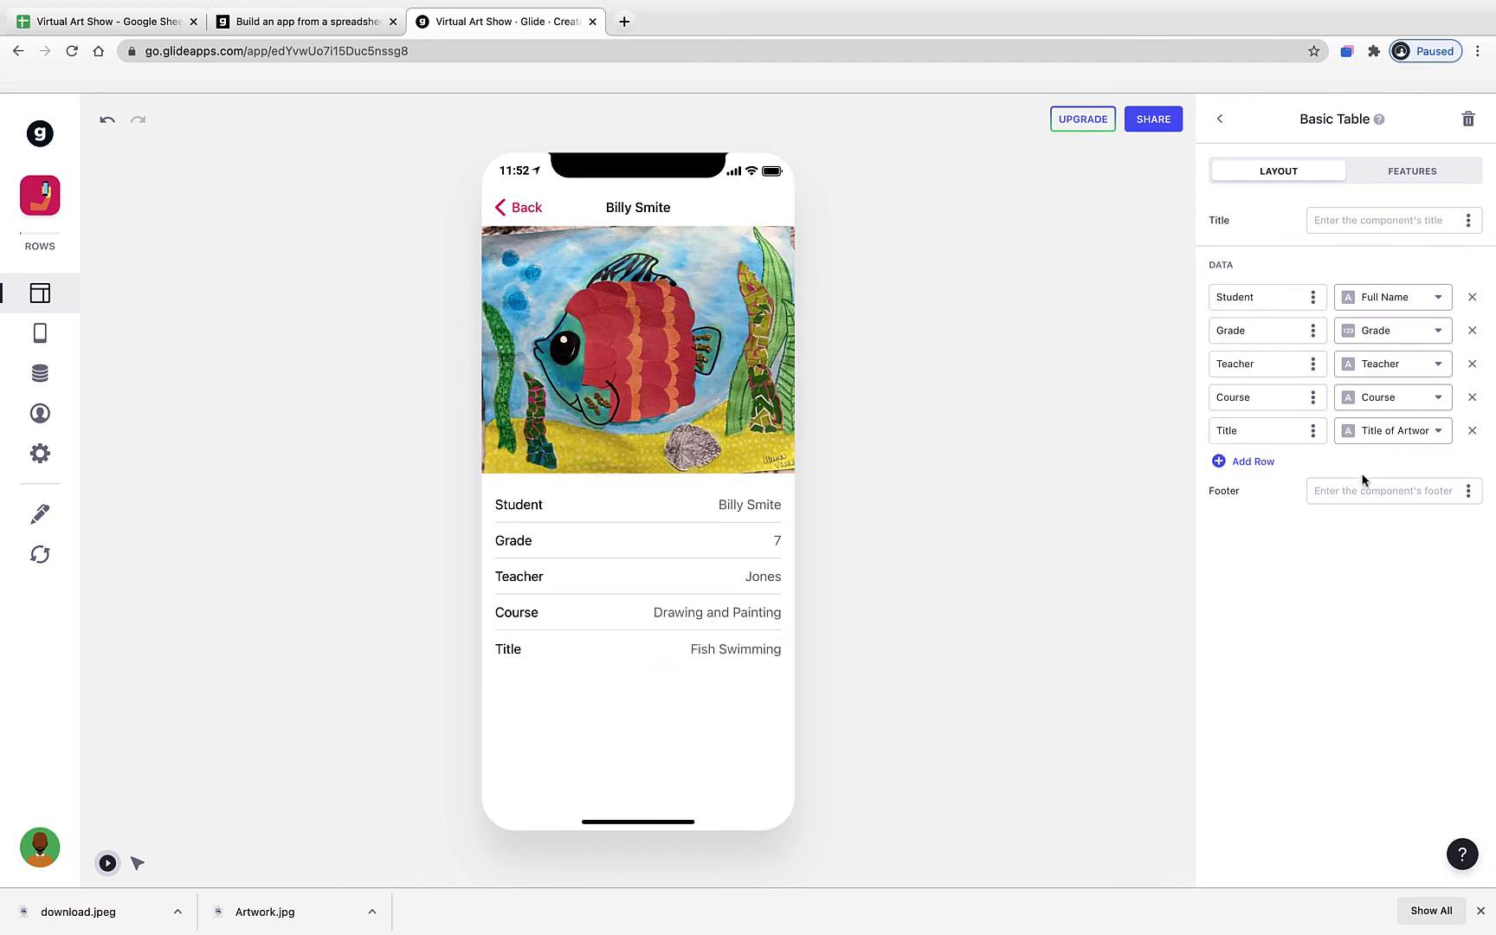
click(1252, 463)
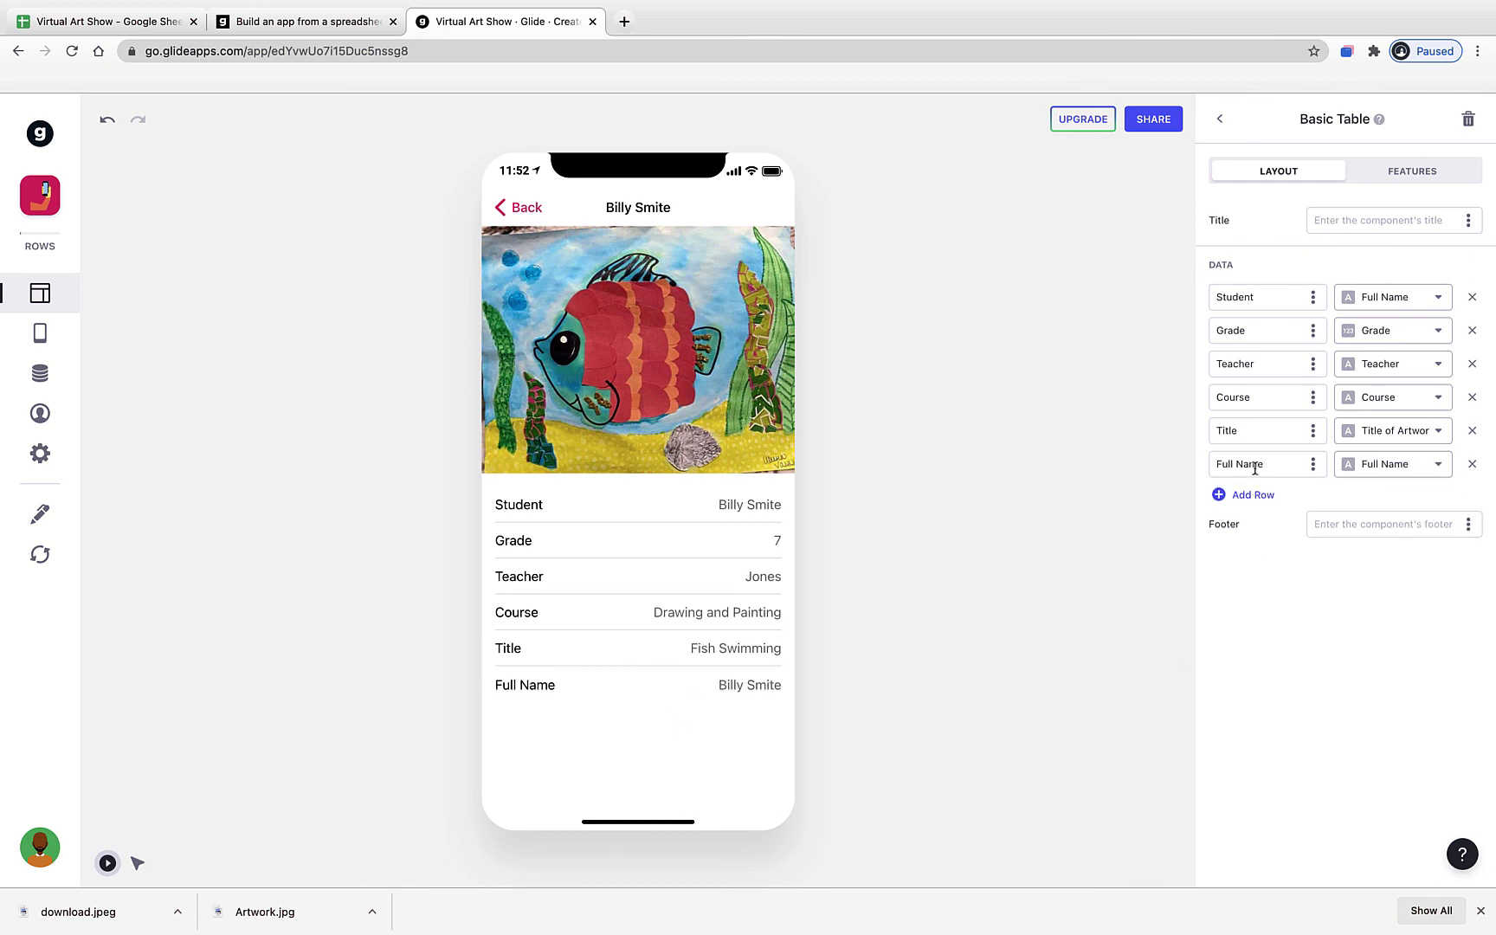
click(1389, 464)
click(1299, 783)
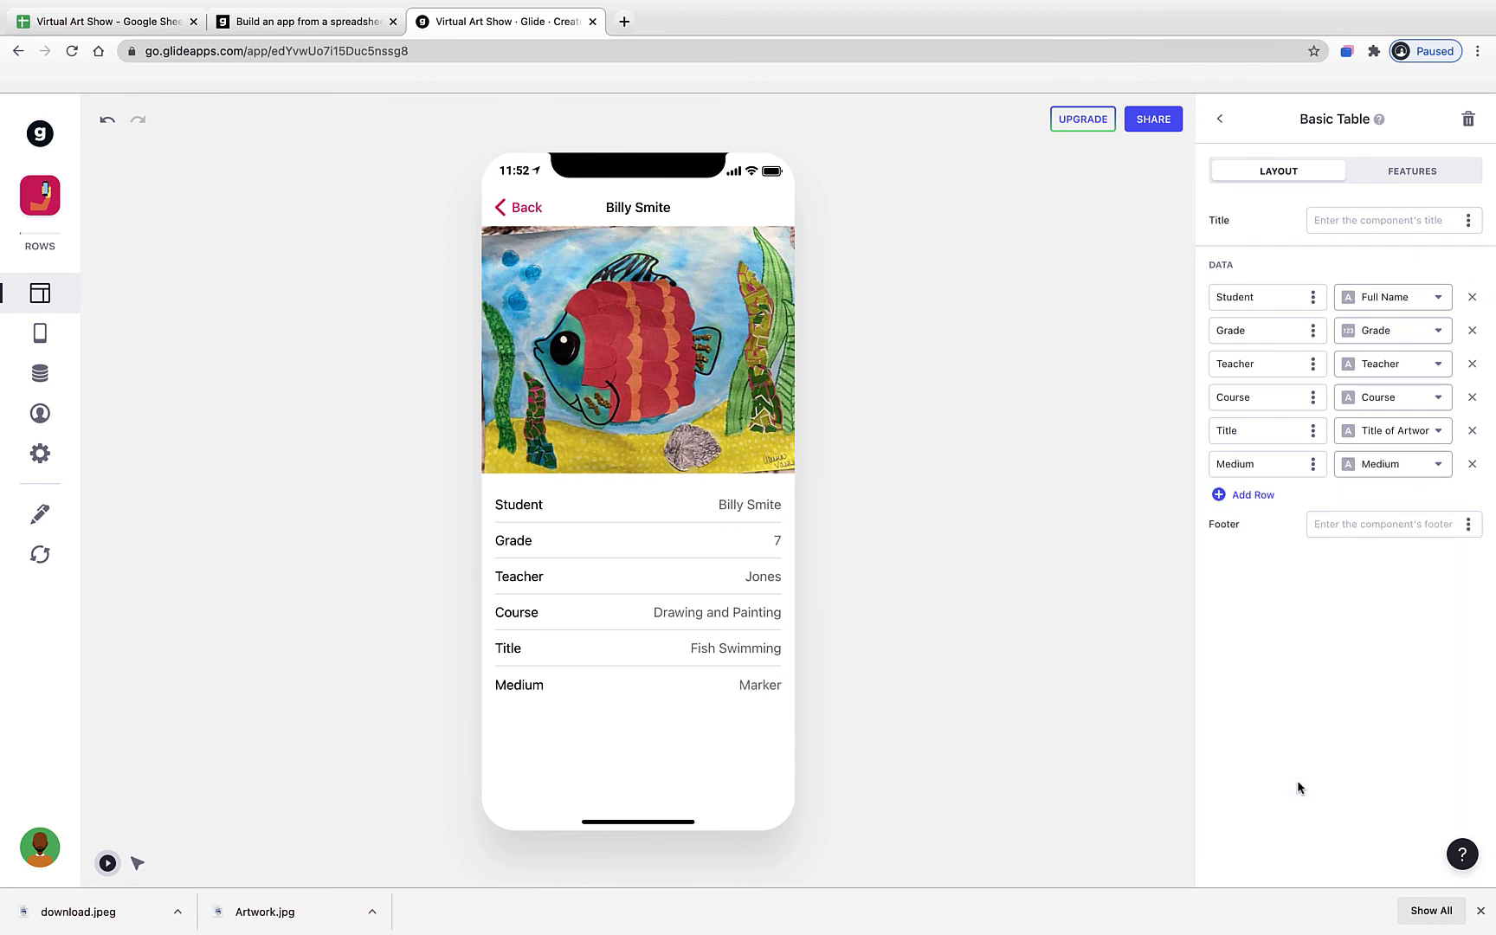
click(1221, 127)
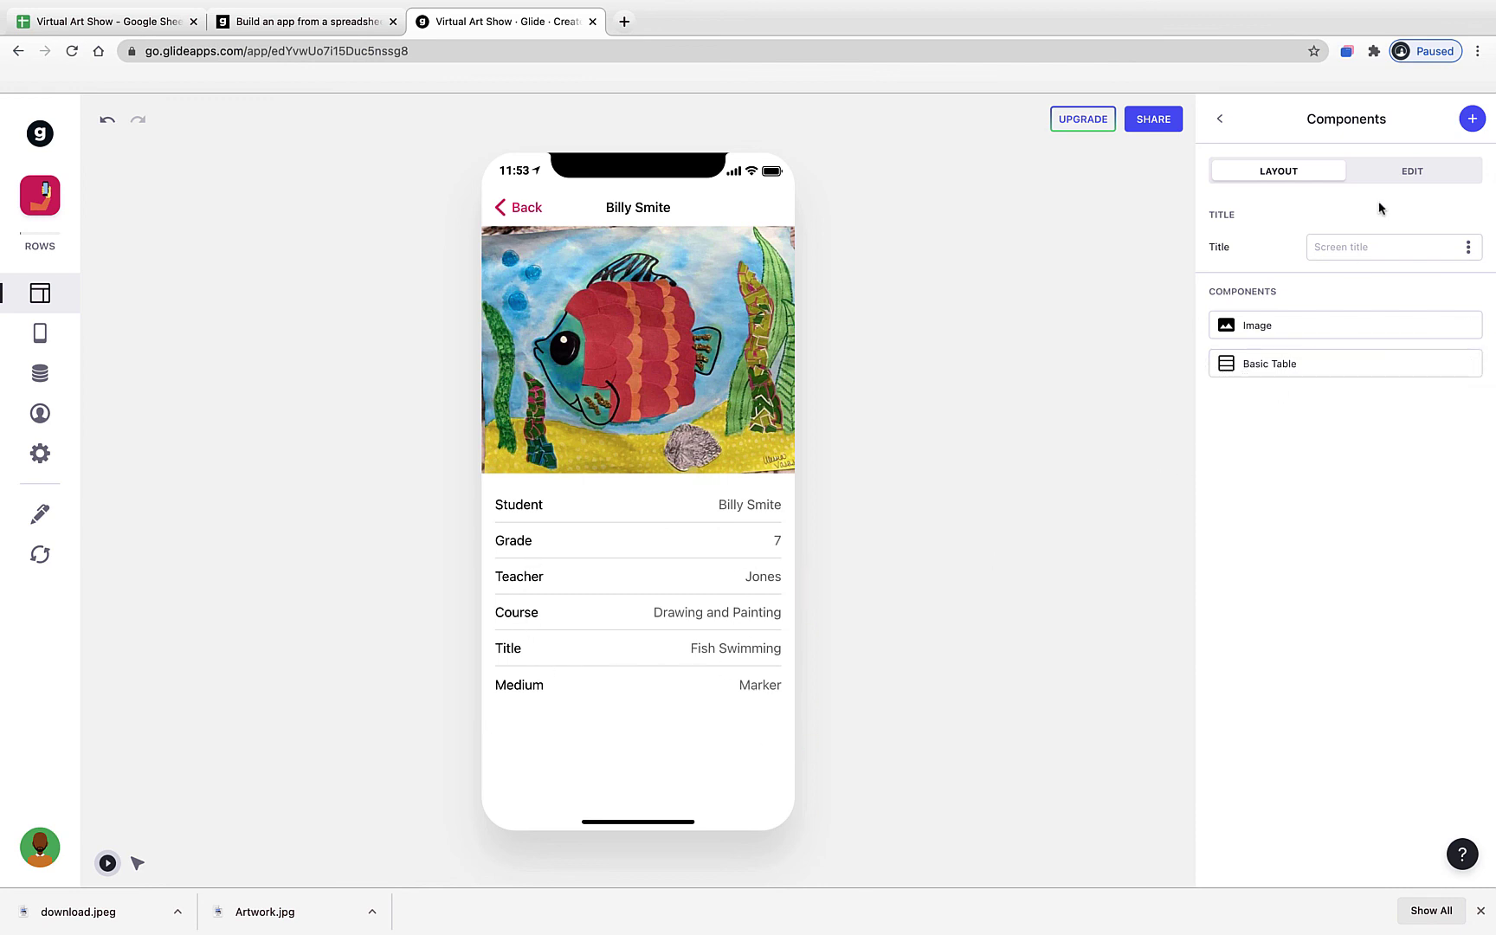
click(1471, 120)
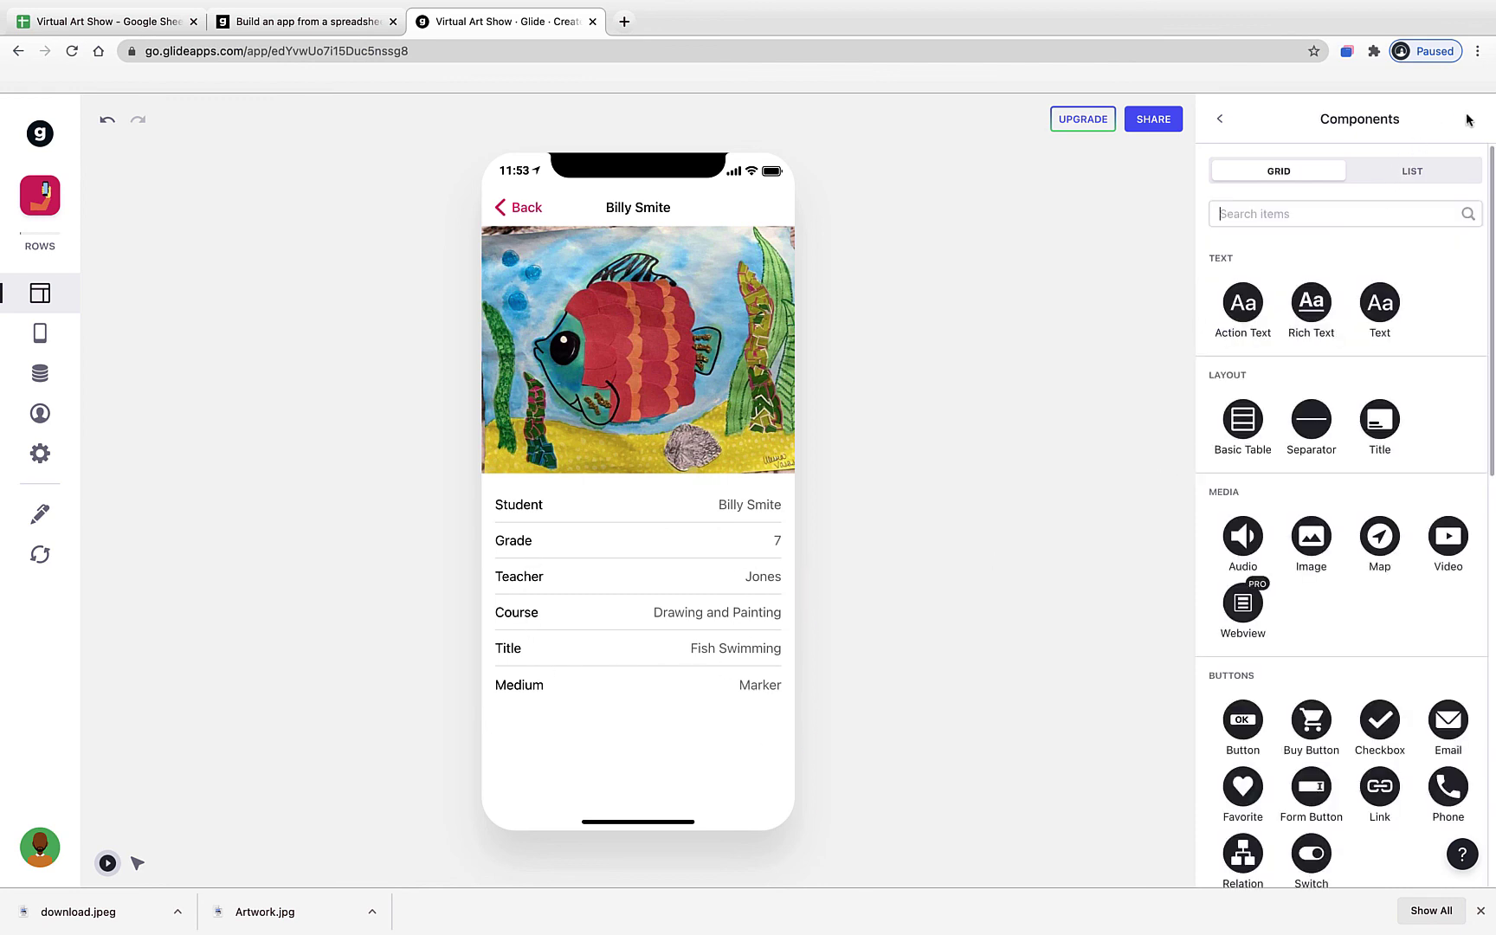
- Add a Description Text component, trying Small, Large and Headline 2 before settling on Regular
click(1381, 302)
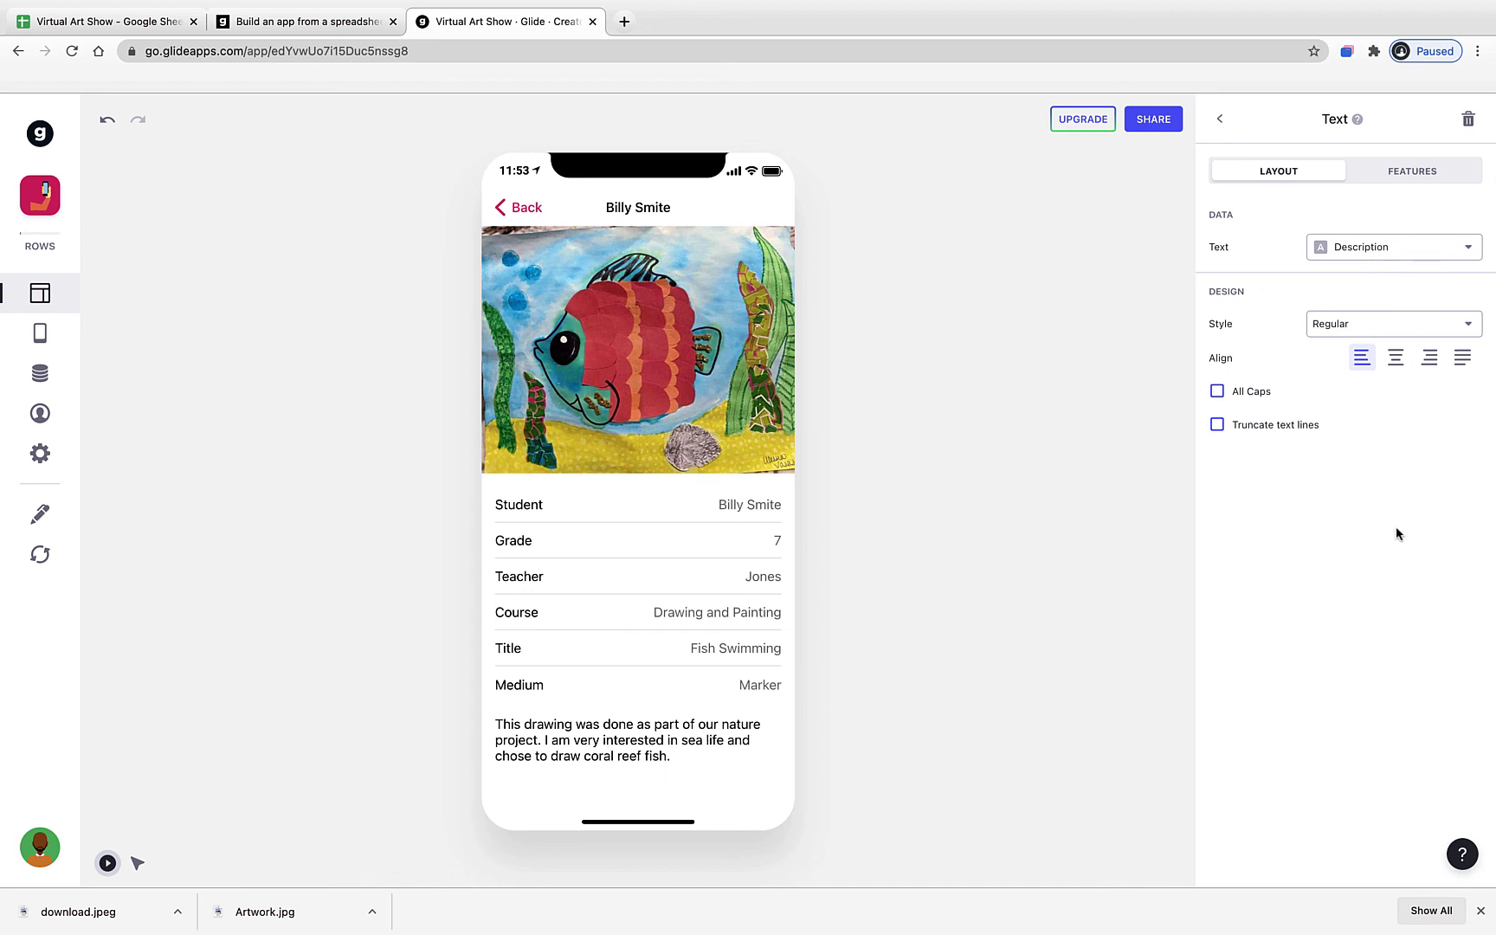
click(1403, 333)
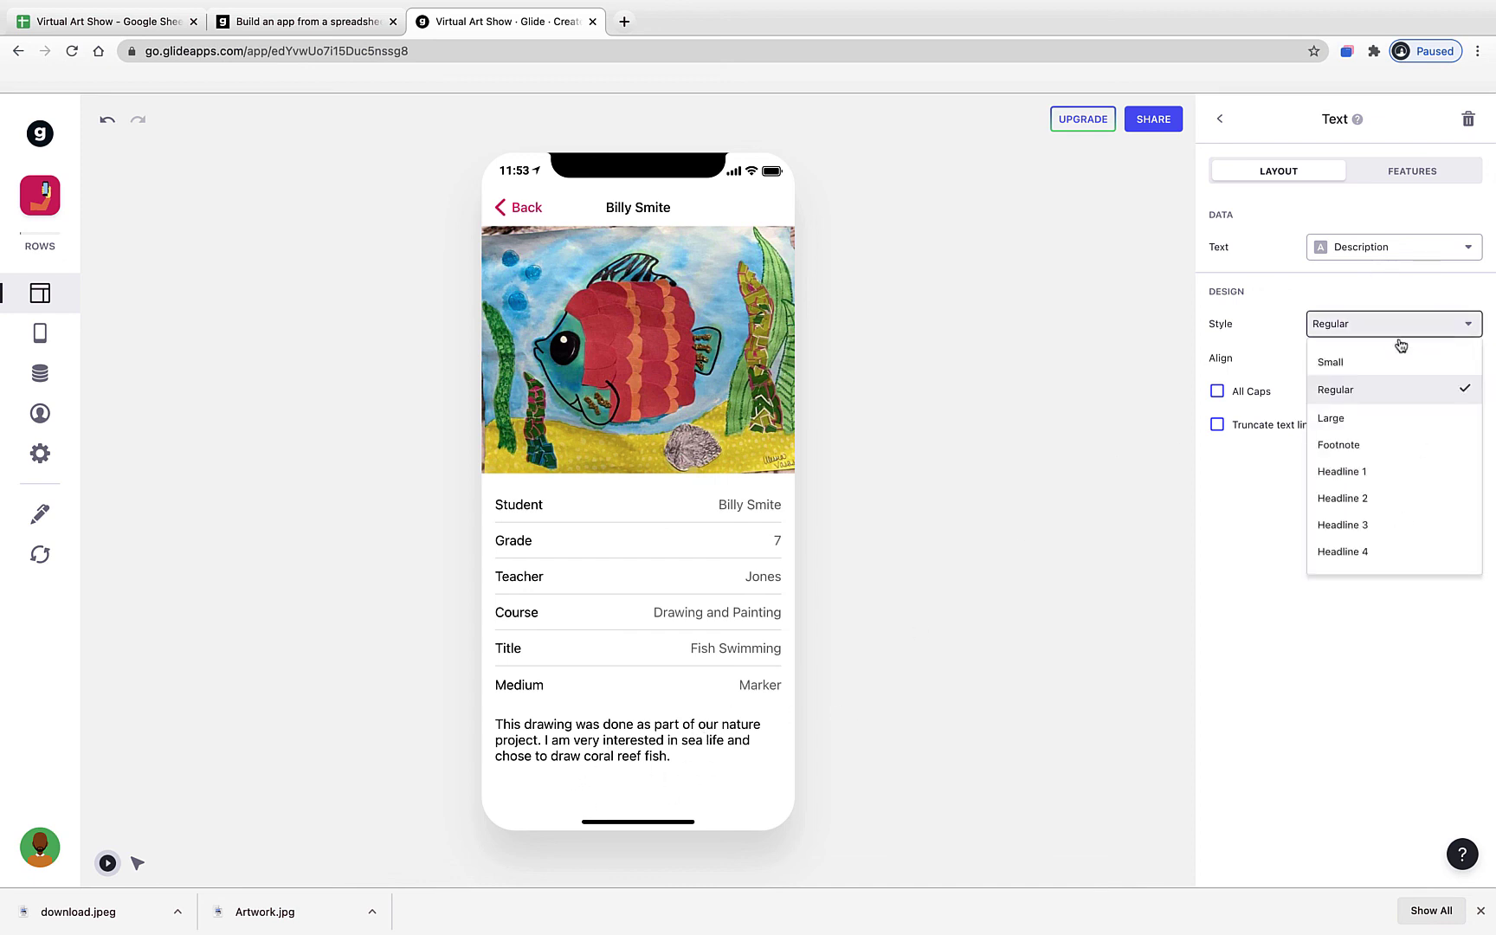
click(1376, 362)
click(1385, 339)
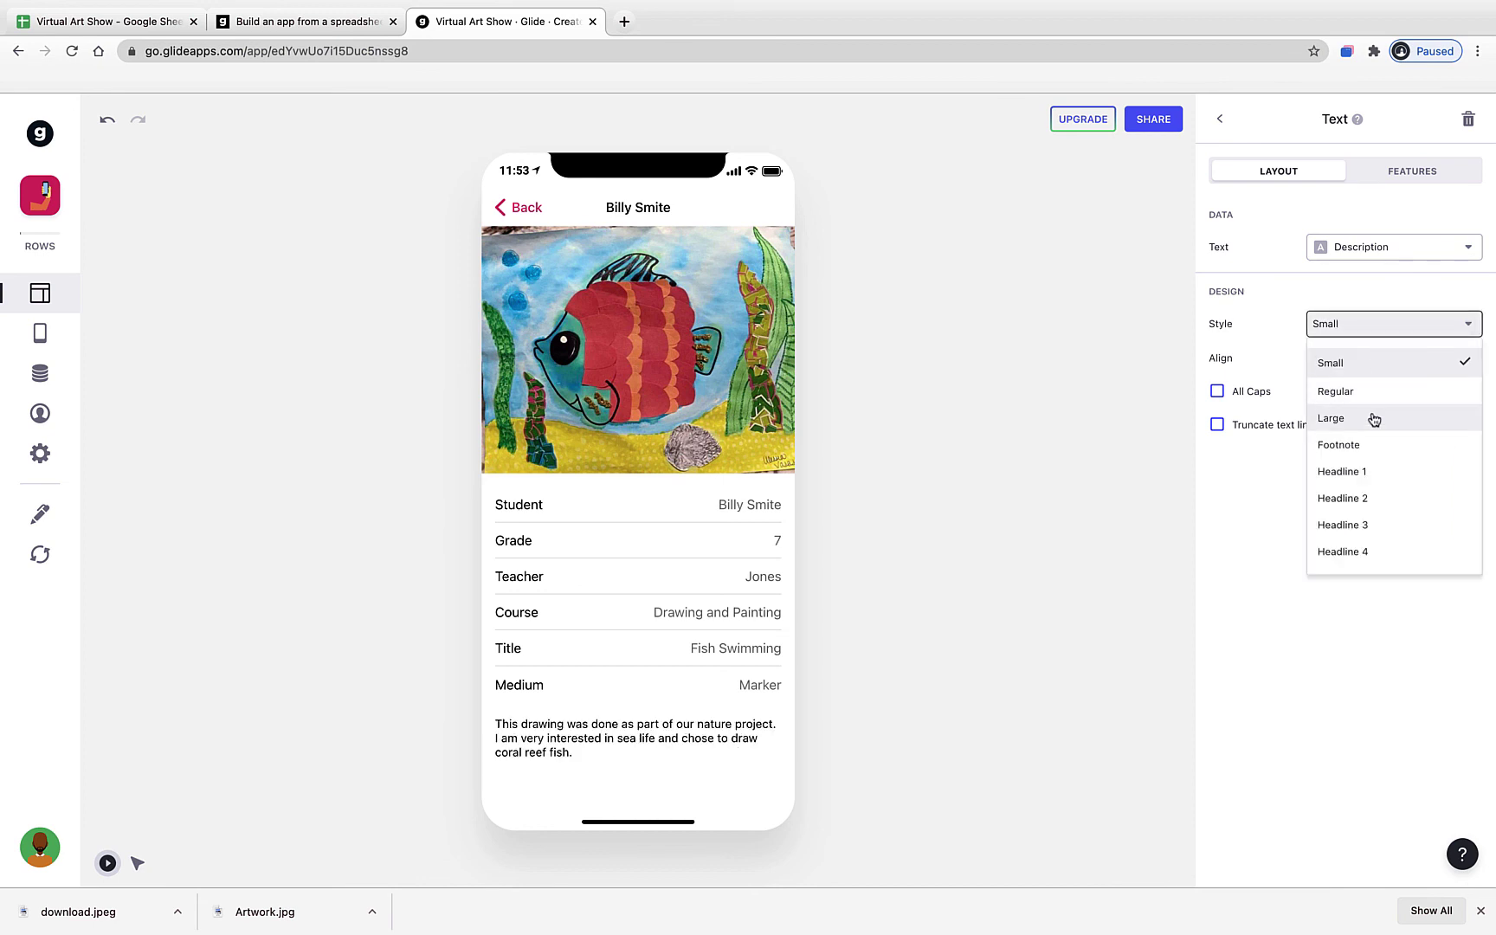
click(1375, 418)
click(1389, 331)
click(1373, 497)
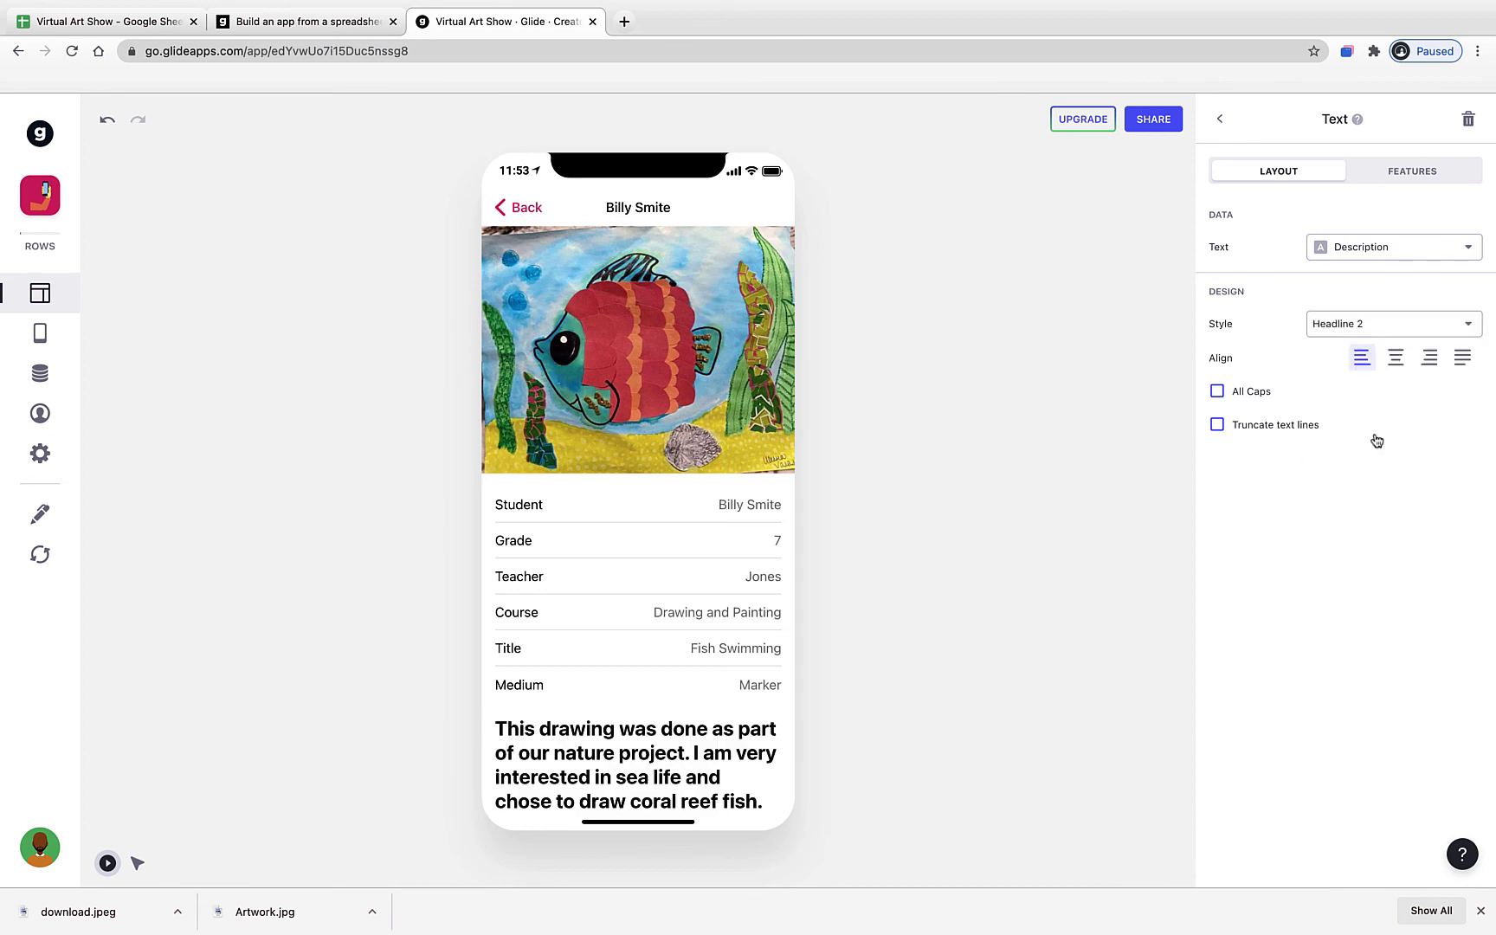
click(1385, 333)
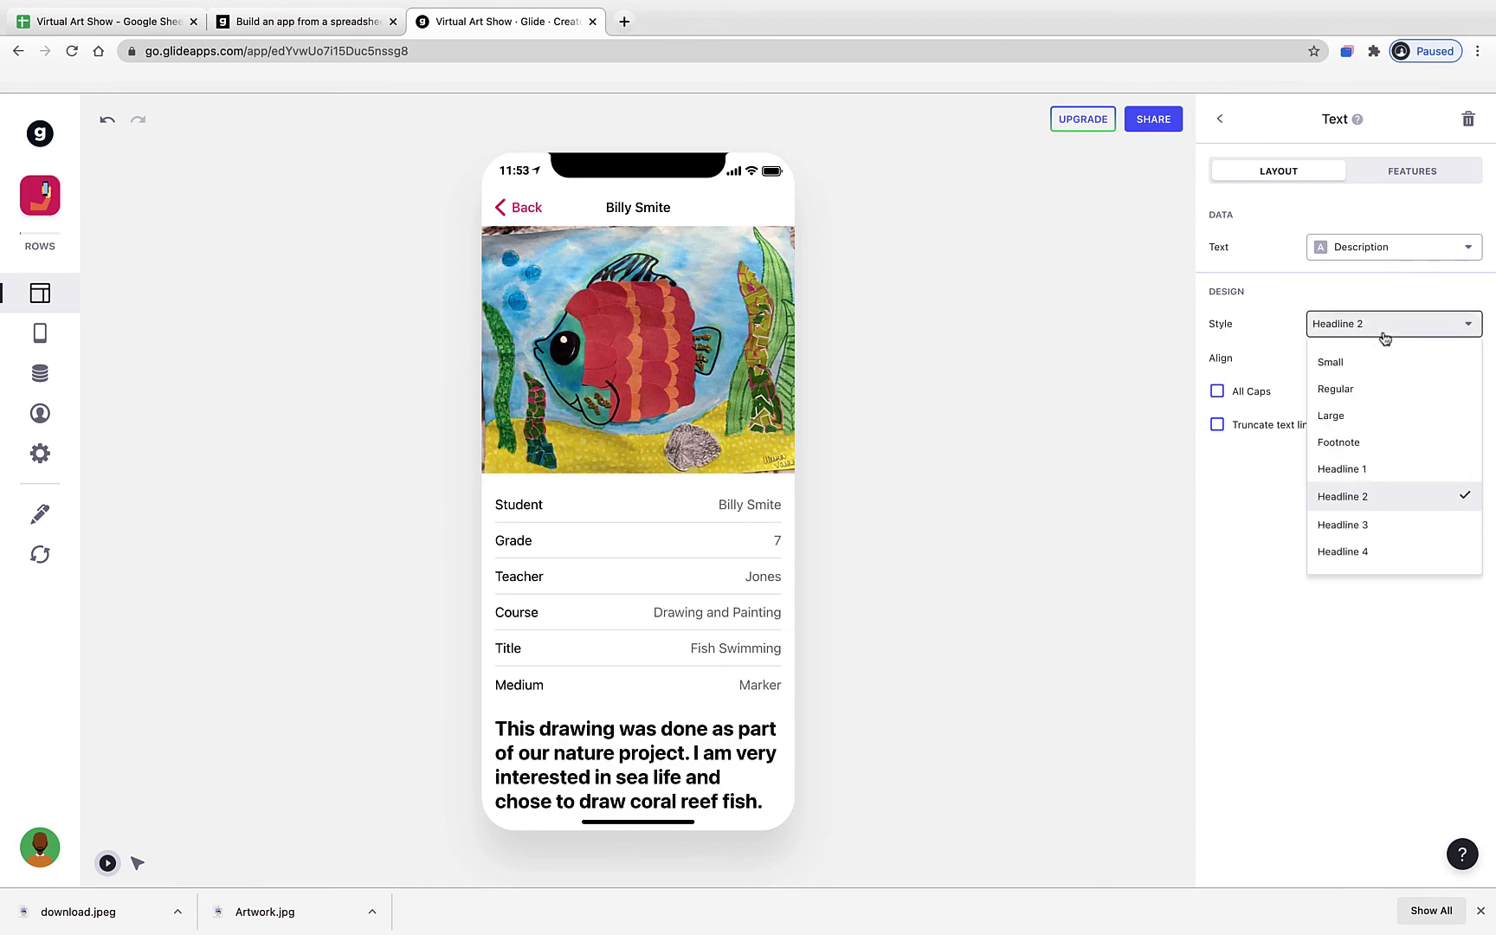
click(1379, 401)
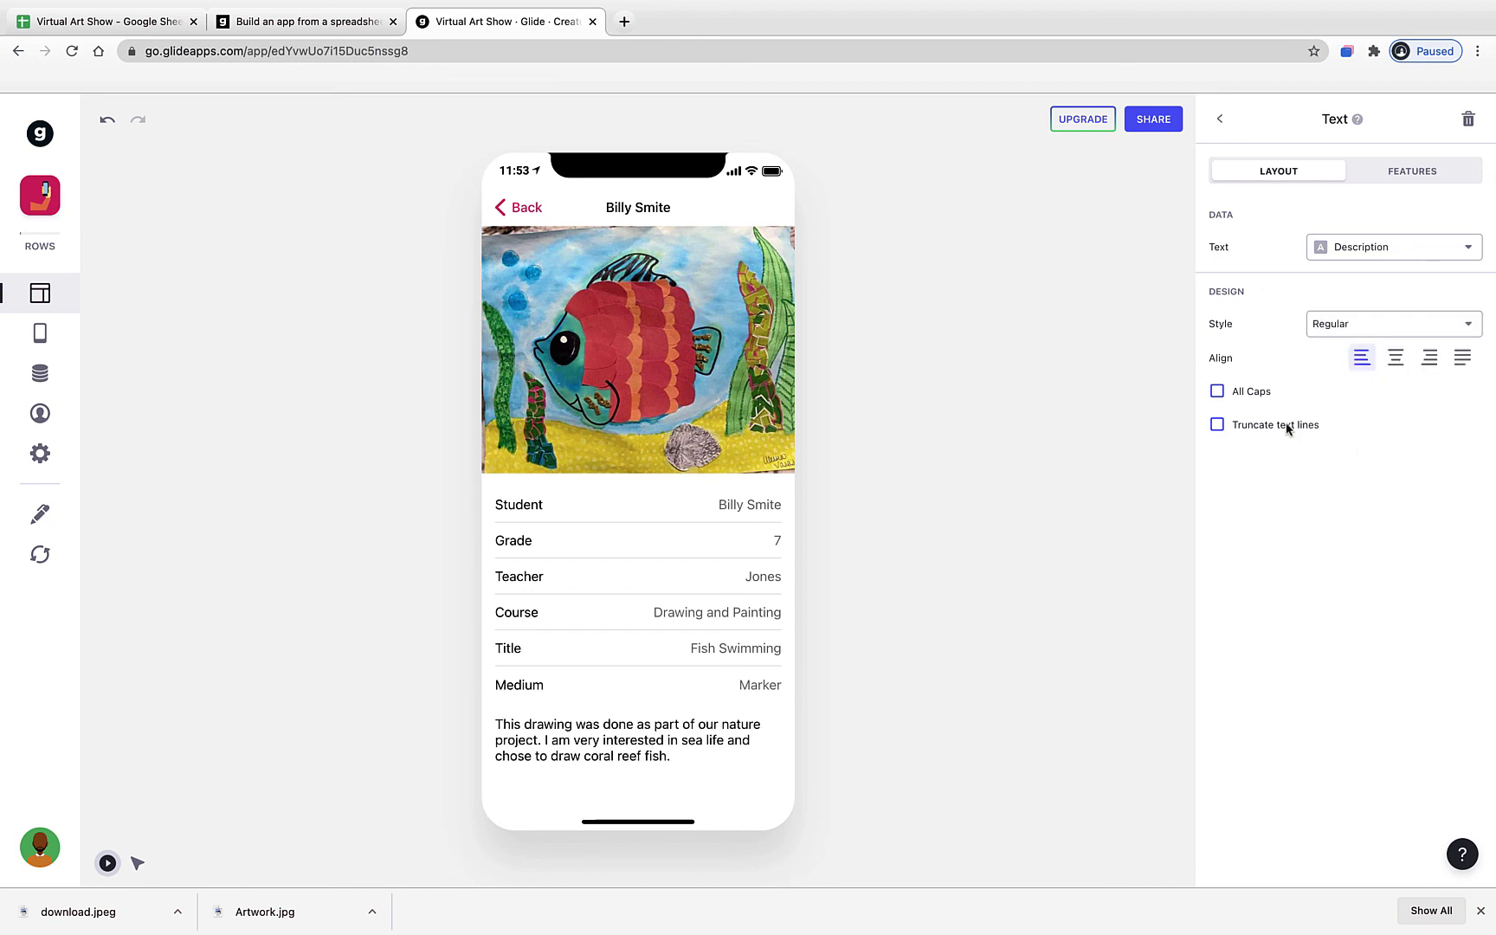
- Delete the Description Text component from the detail screen
click(1223, 124)
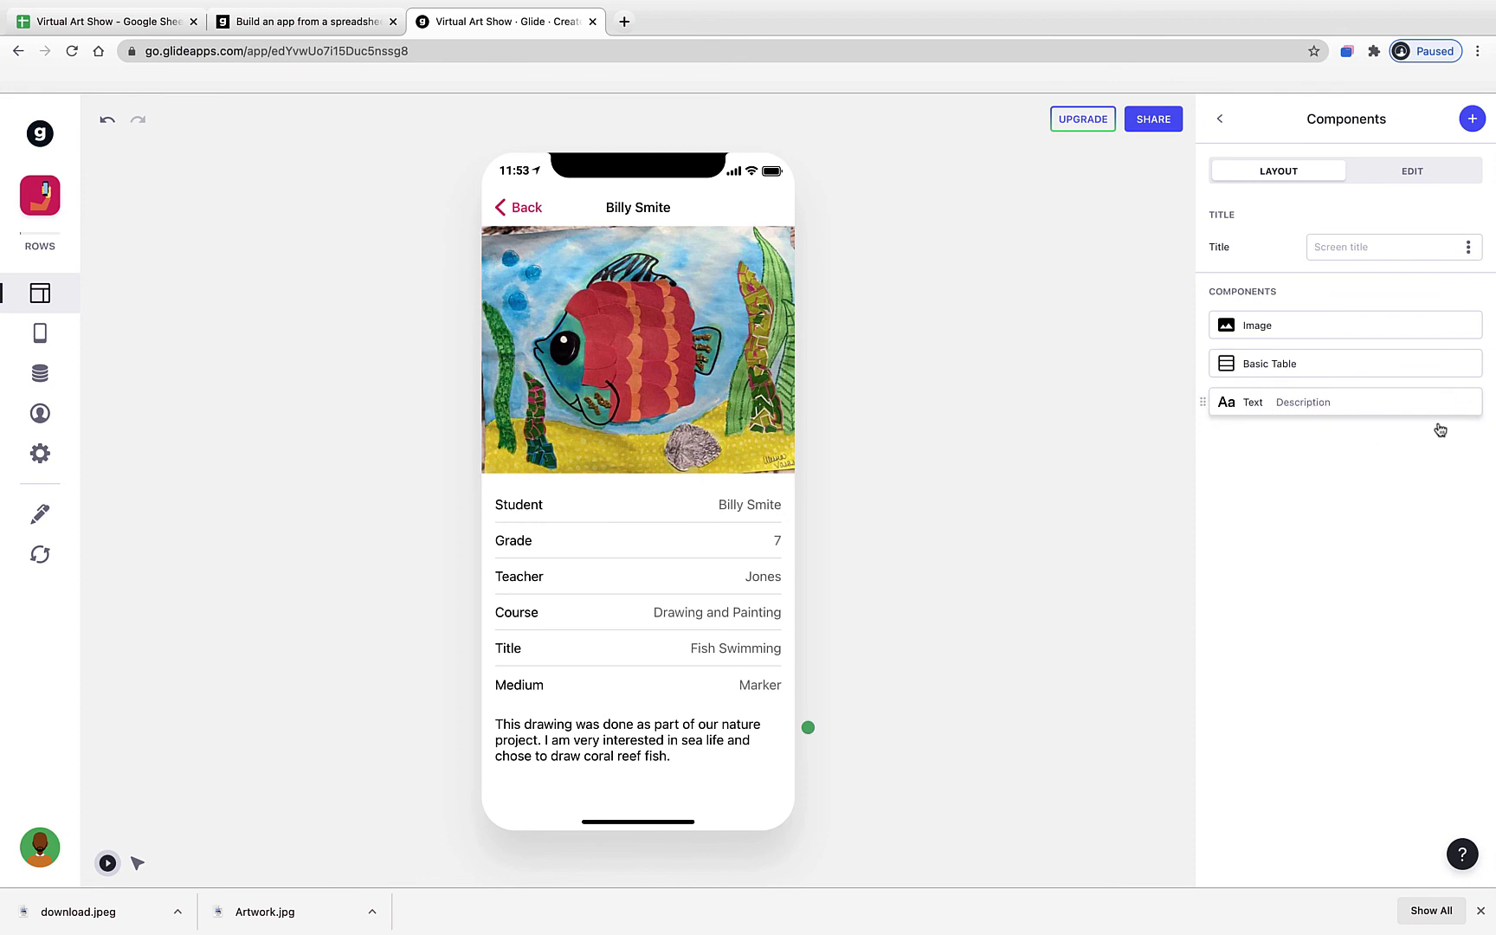
click(1469, 401)
click(1475, 120)
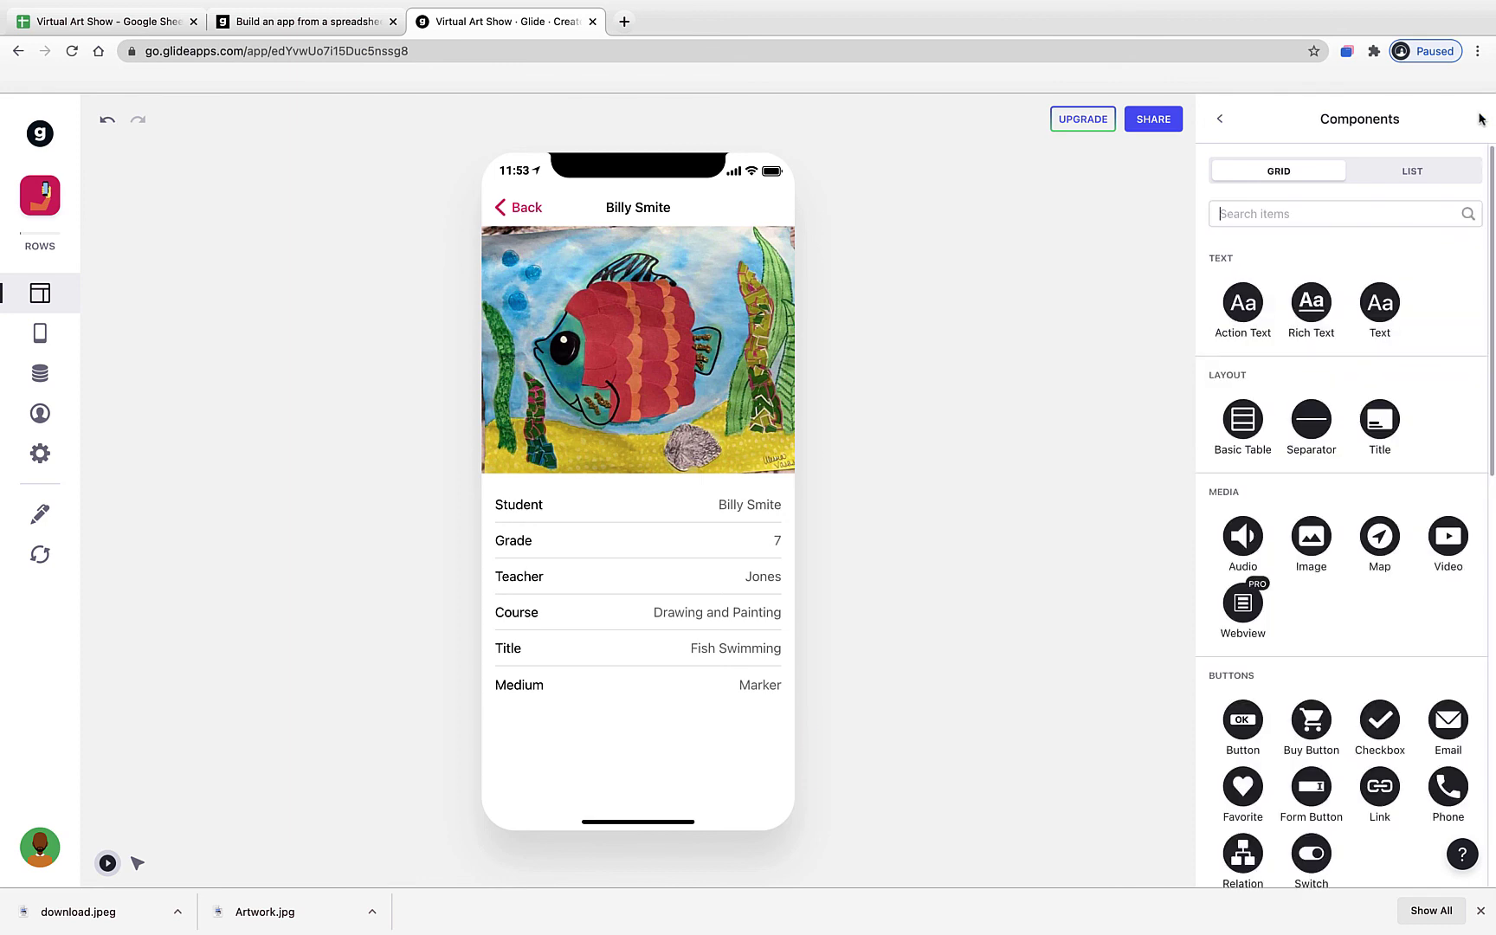
- Add an Action Text component for the description titled 'DESCRIPTION', then go back to Submissions
click(1247, 297)
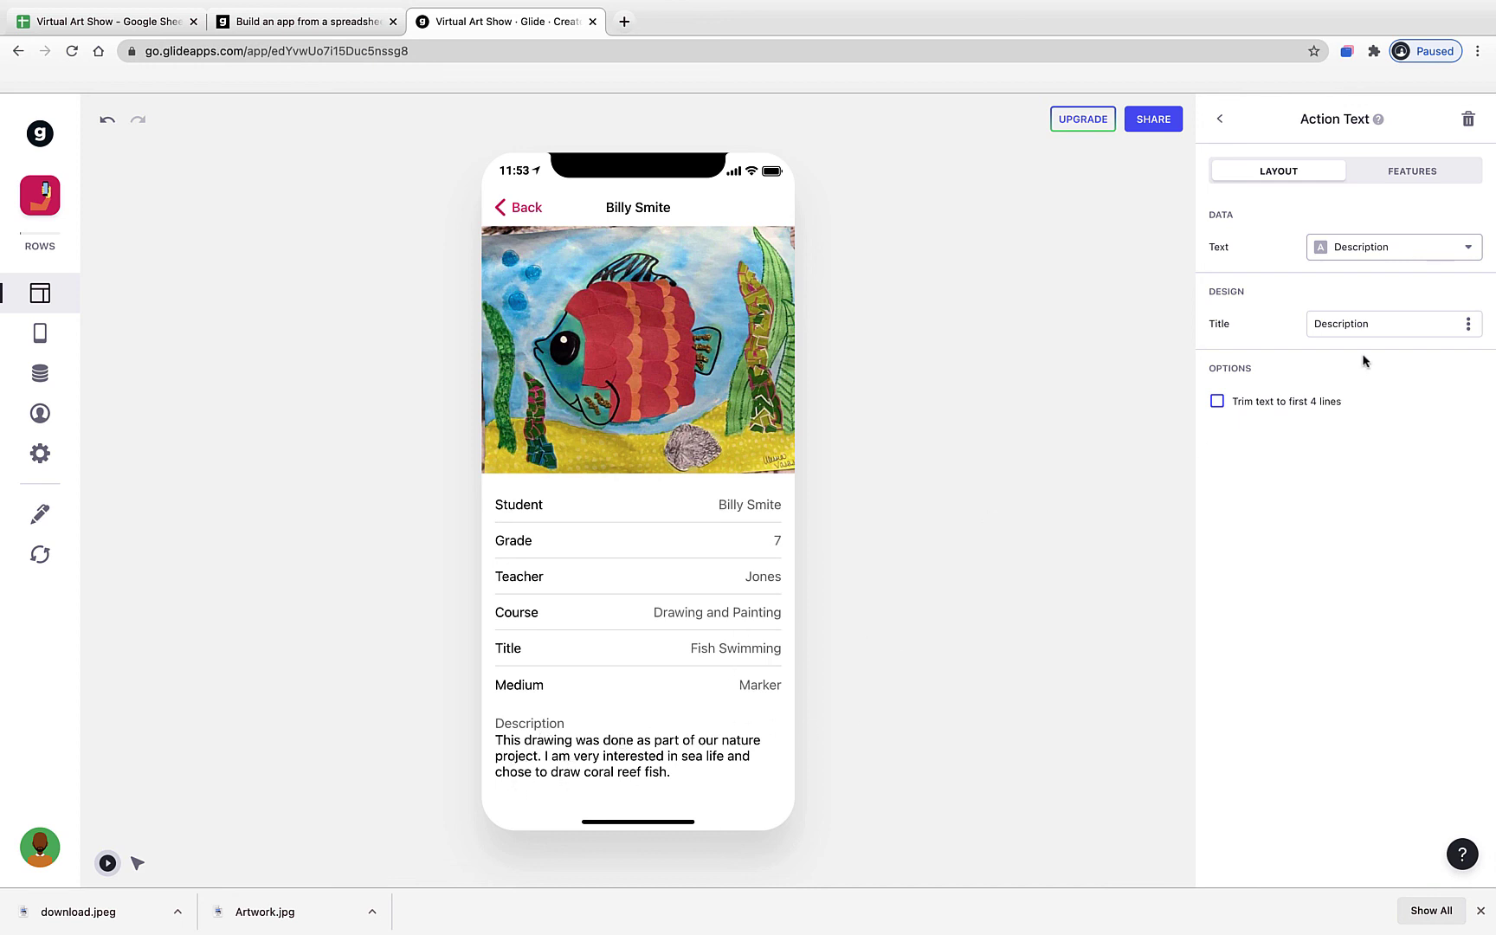
double_click(1364, 327)
text(DES)
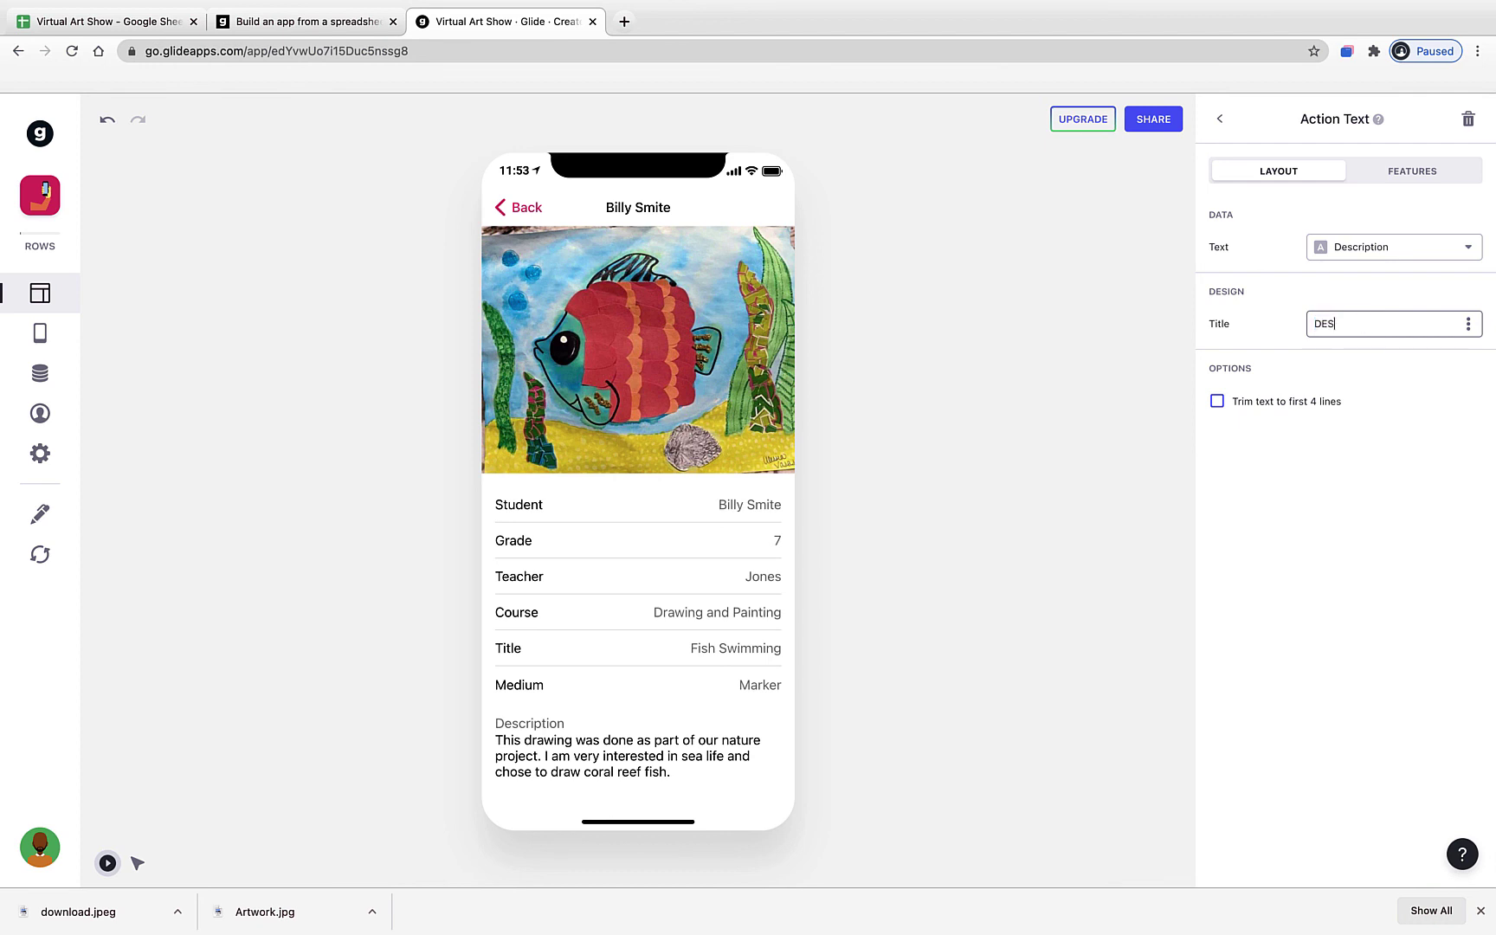
text(CRIPTION)
click(1411, 571)
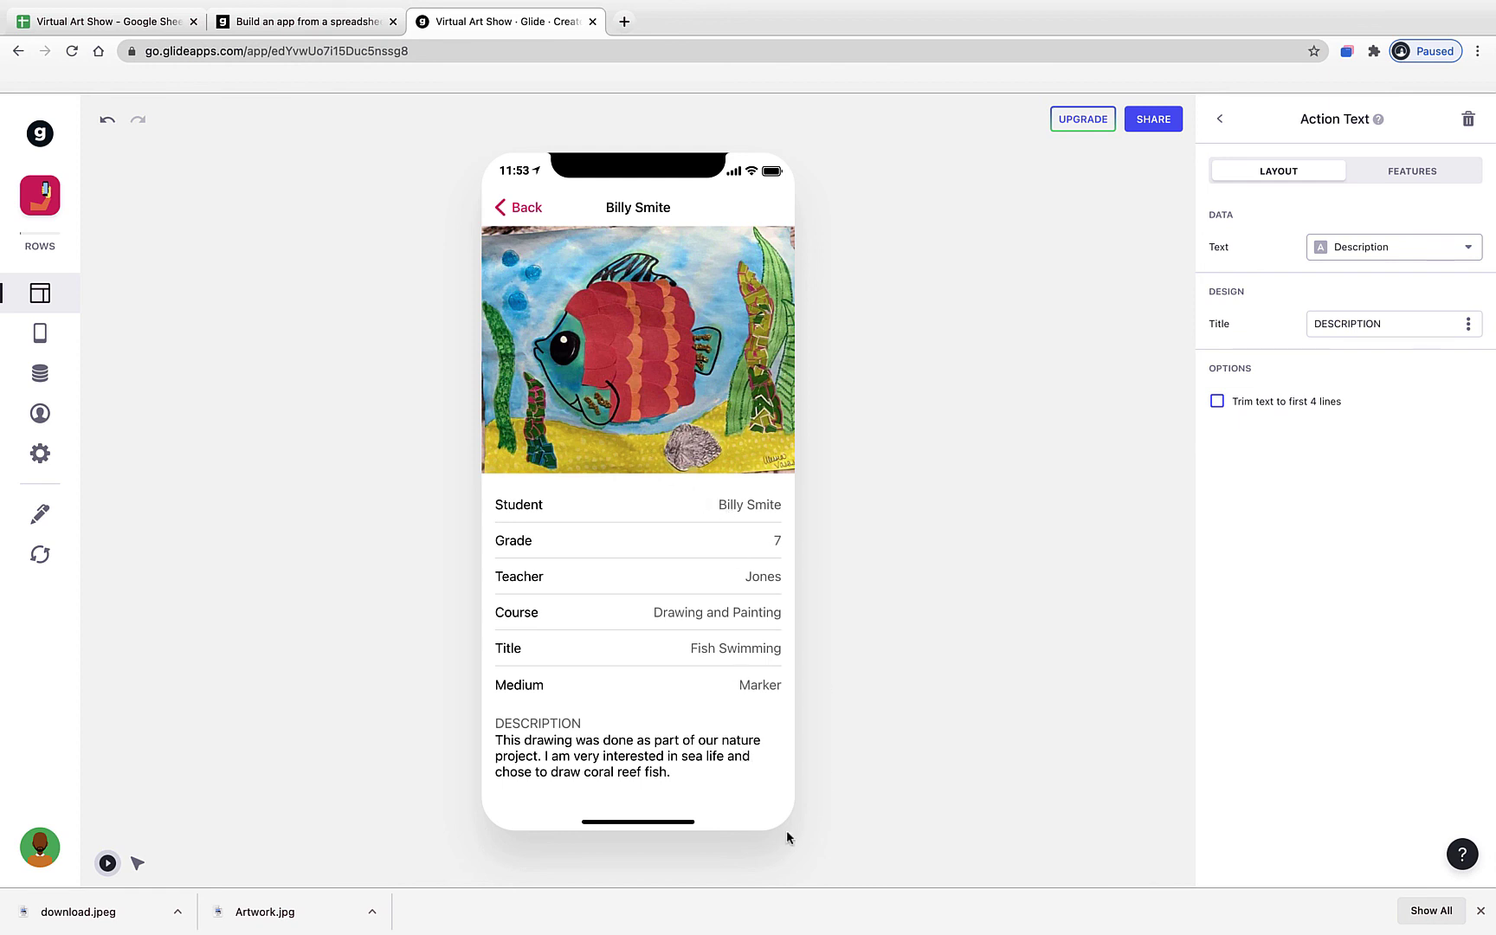
click(521, 210)
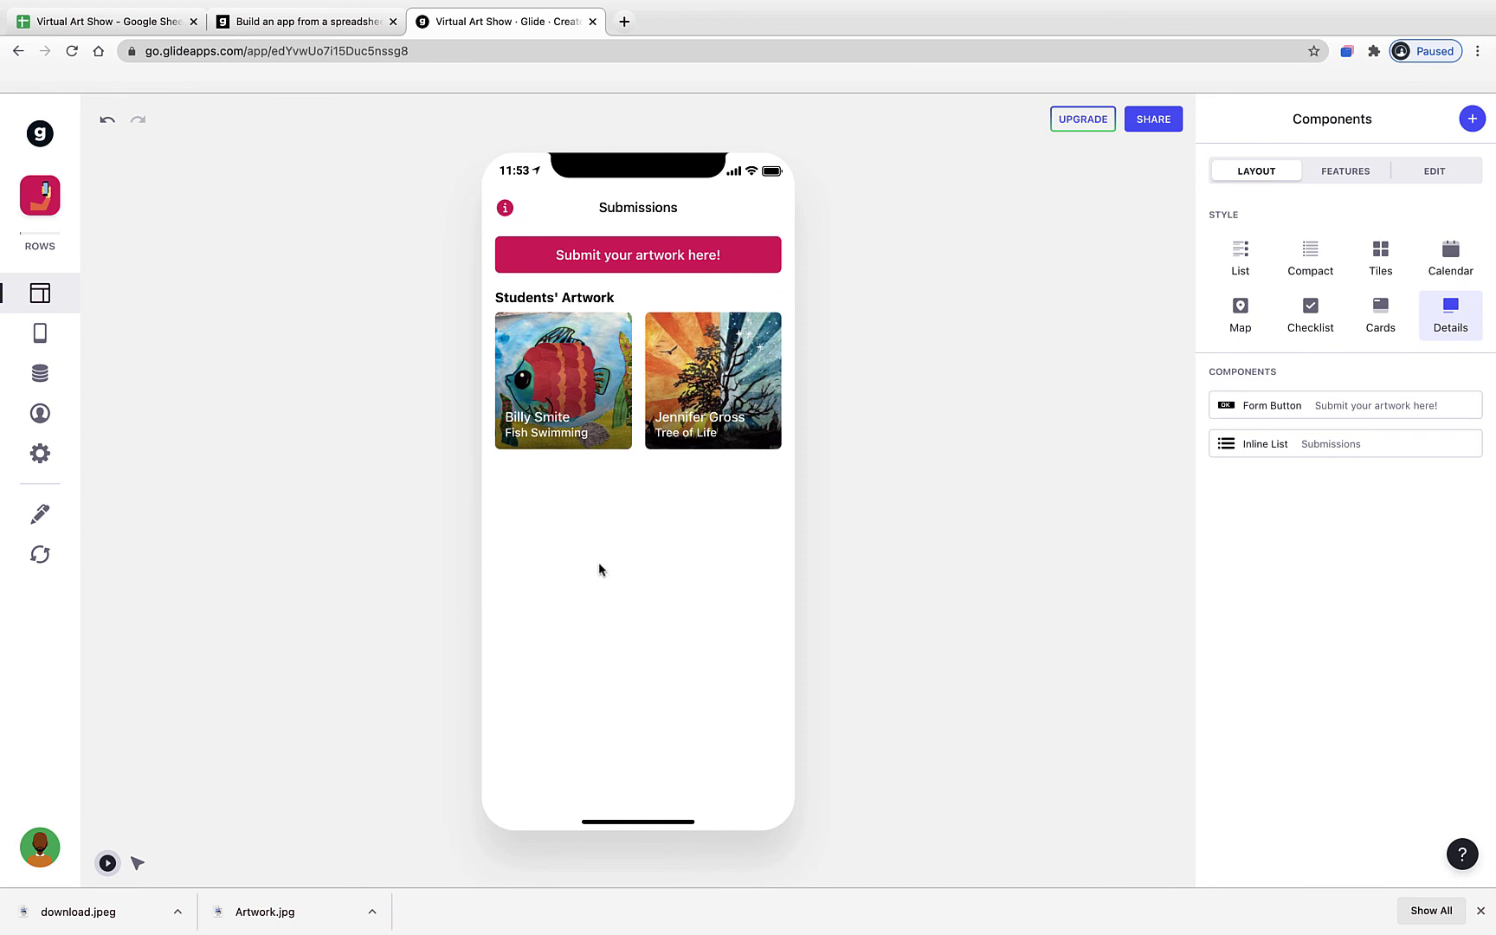
click(577, 445)
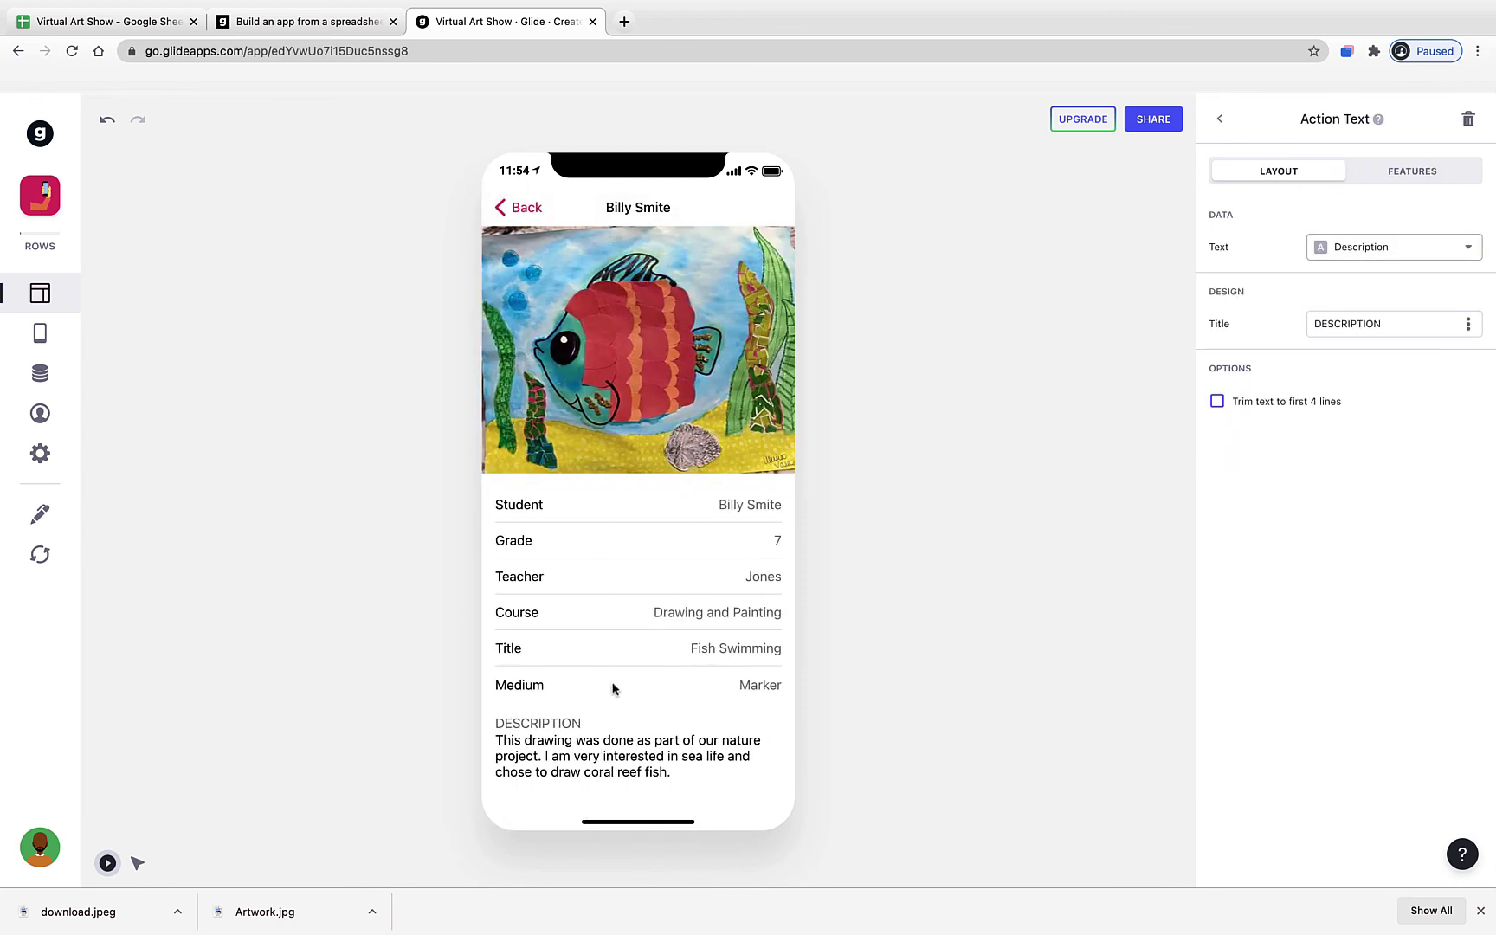
click(537, 203)
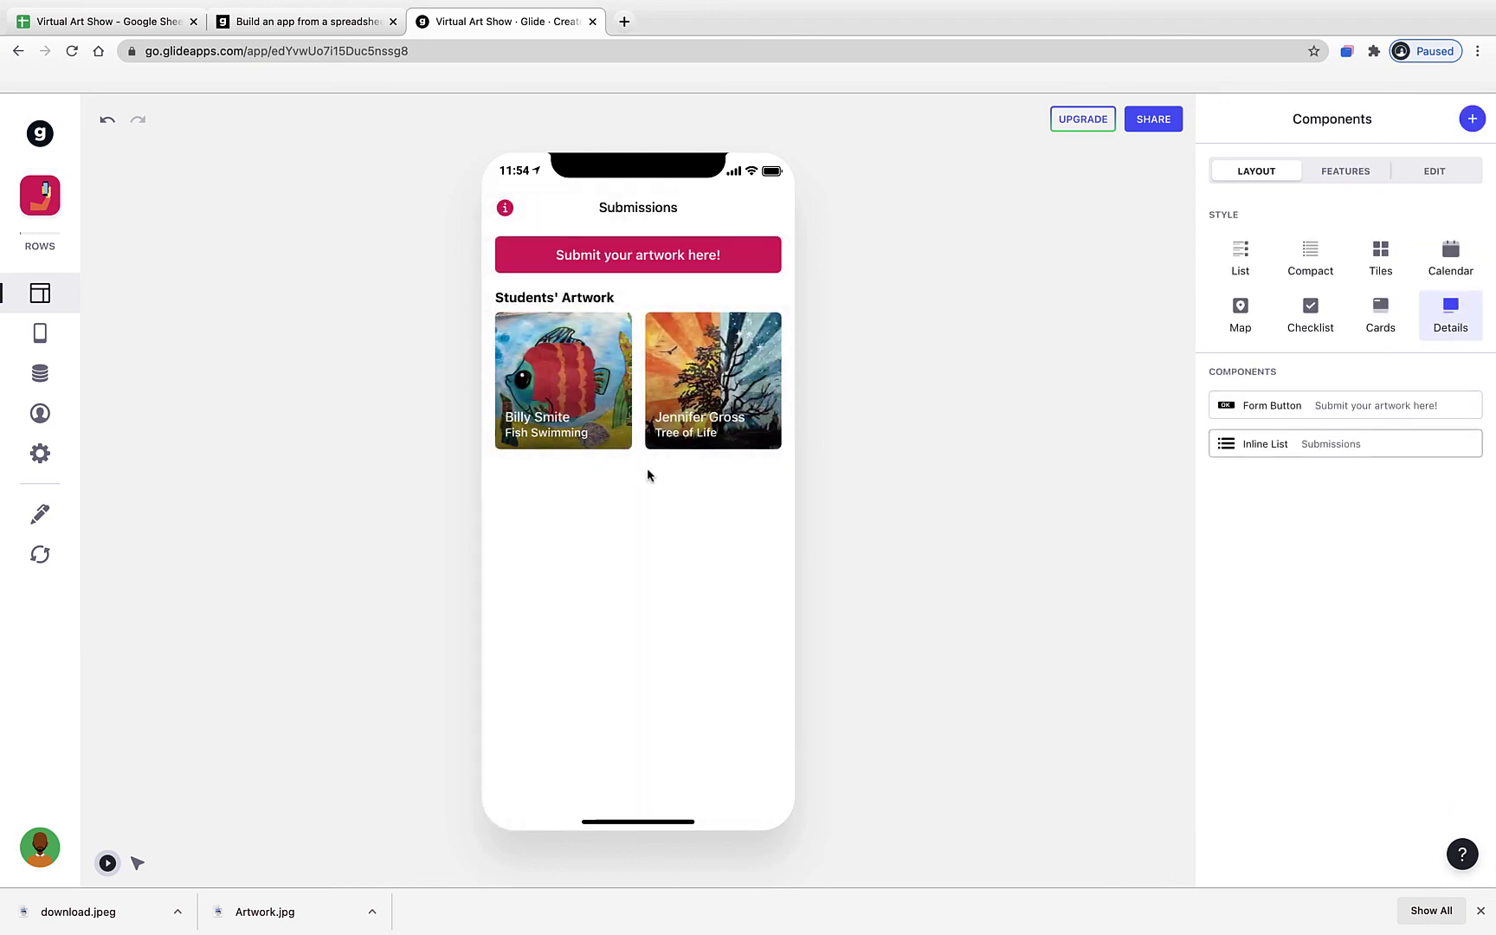
click(703, 417)
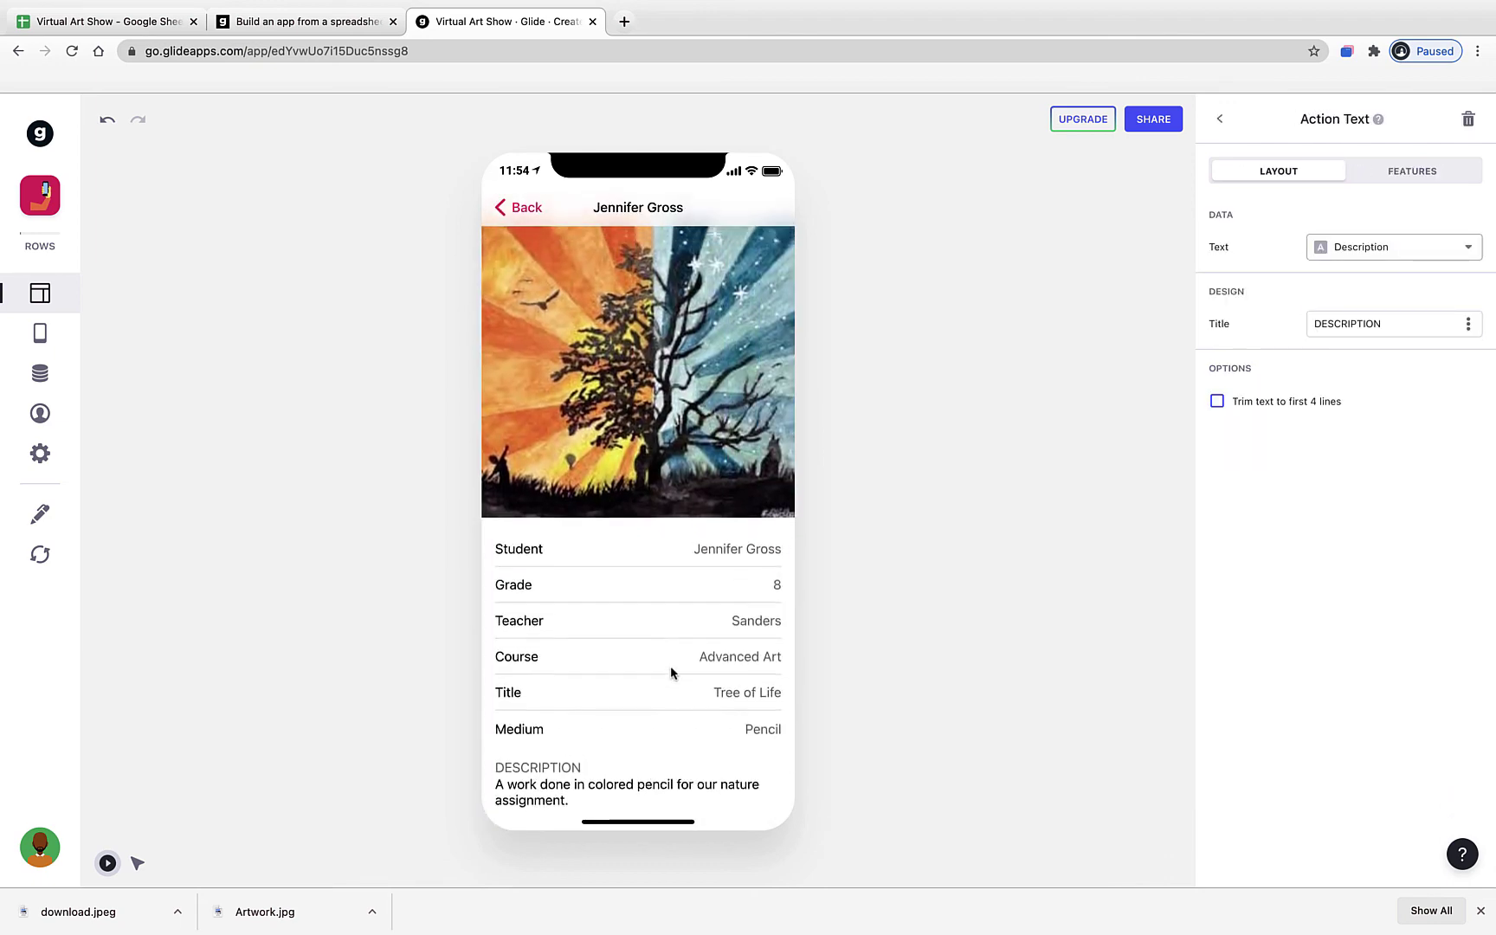
click(548, 207)
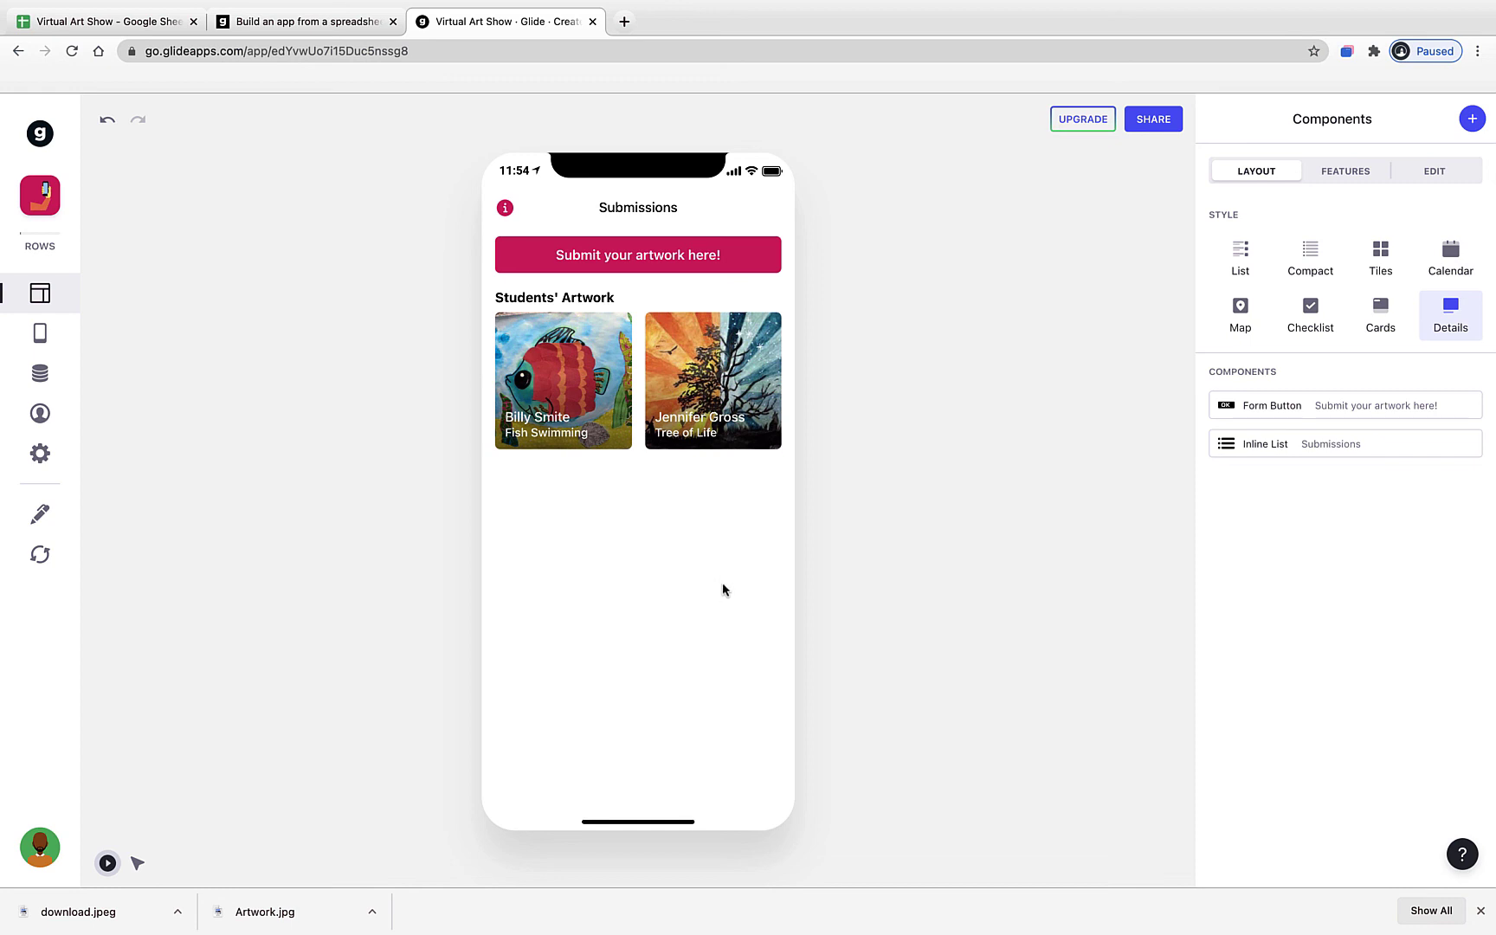
click(138, 33)
- Check the student names in the sheet, then view Fish Swimming's detail screen in Glide
click(127, 260)
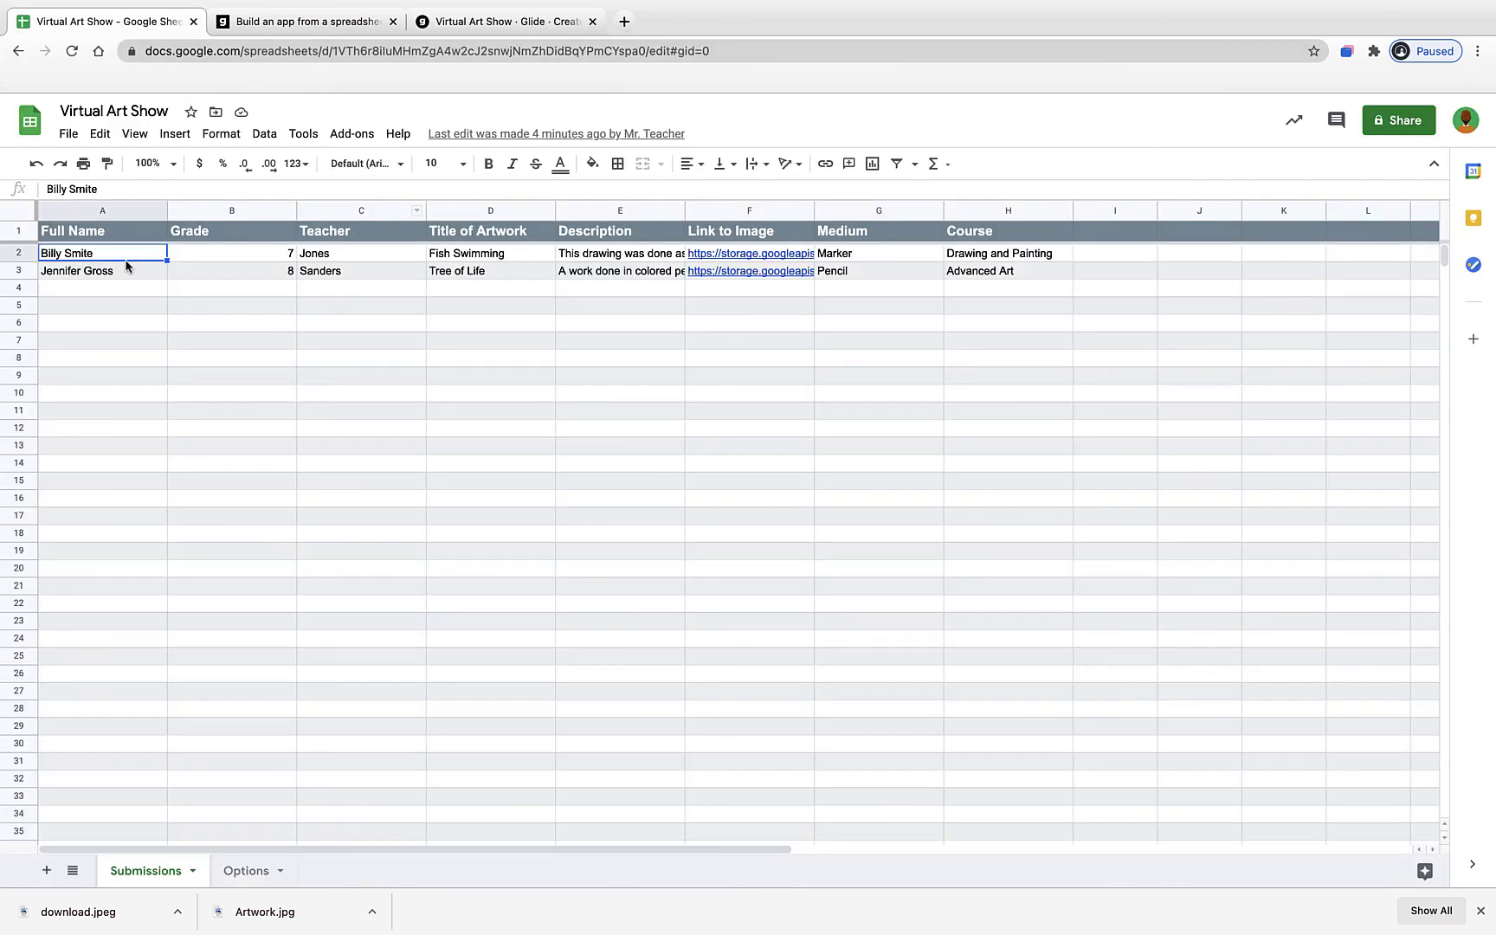
click(132, 274)
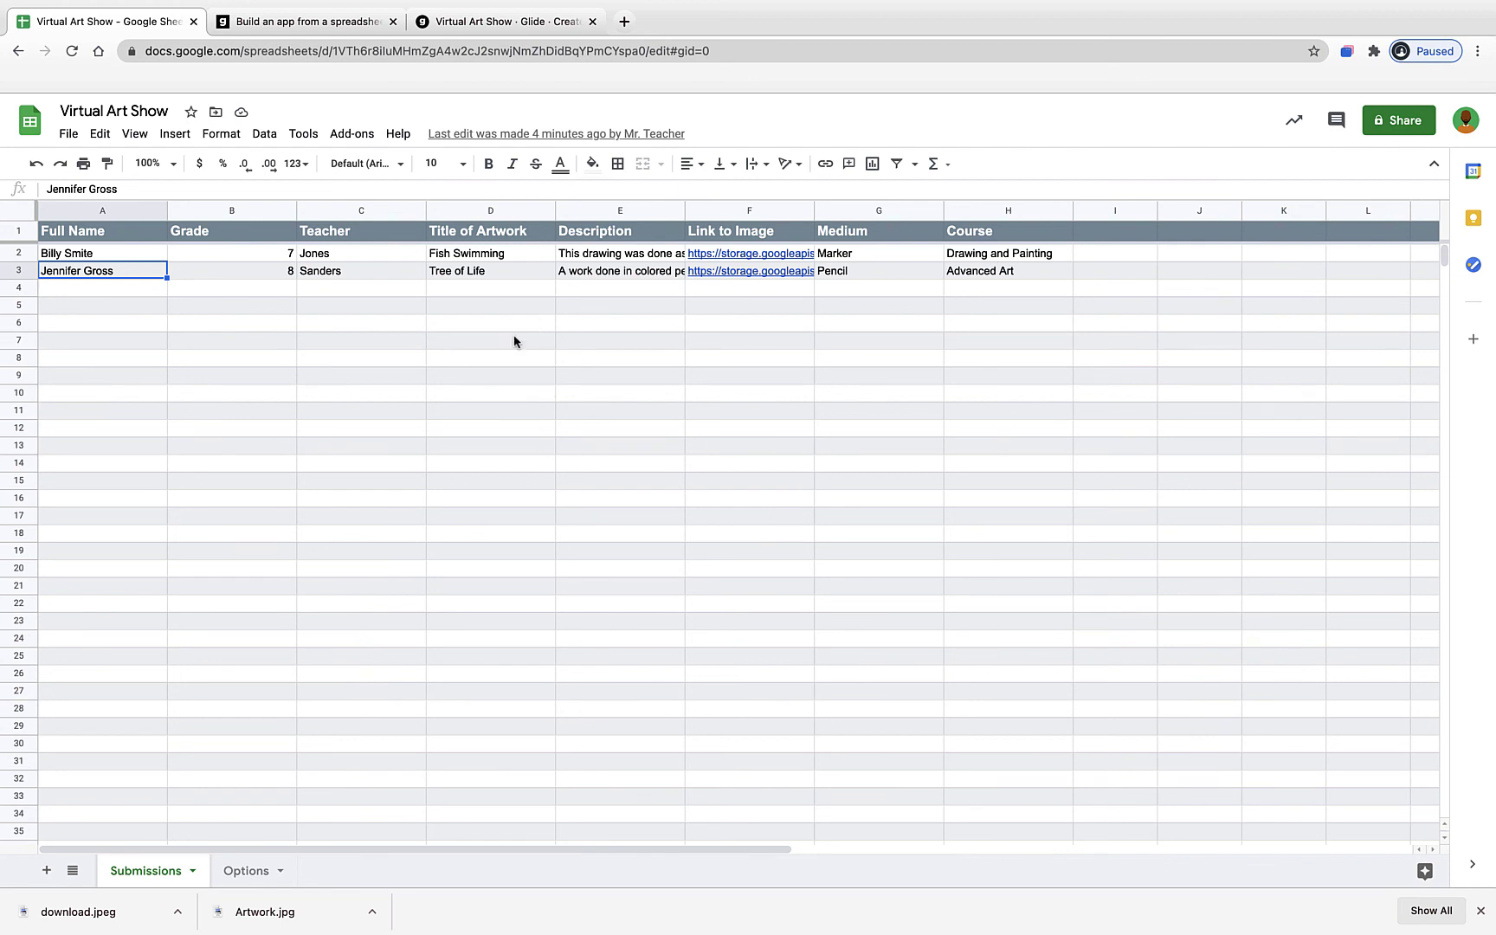
click(489, 32)
click(561, 440)
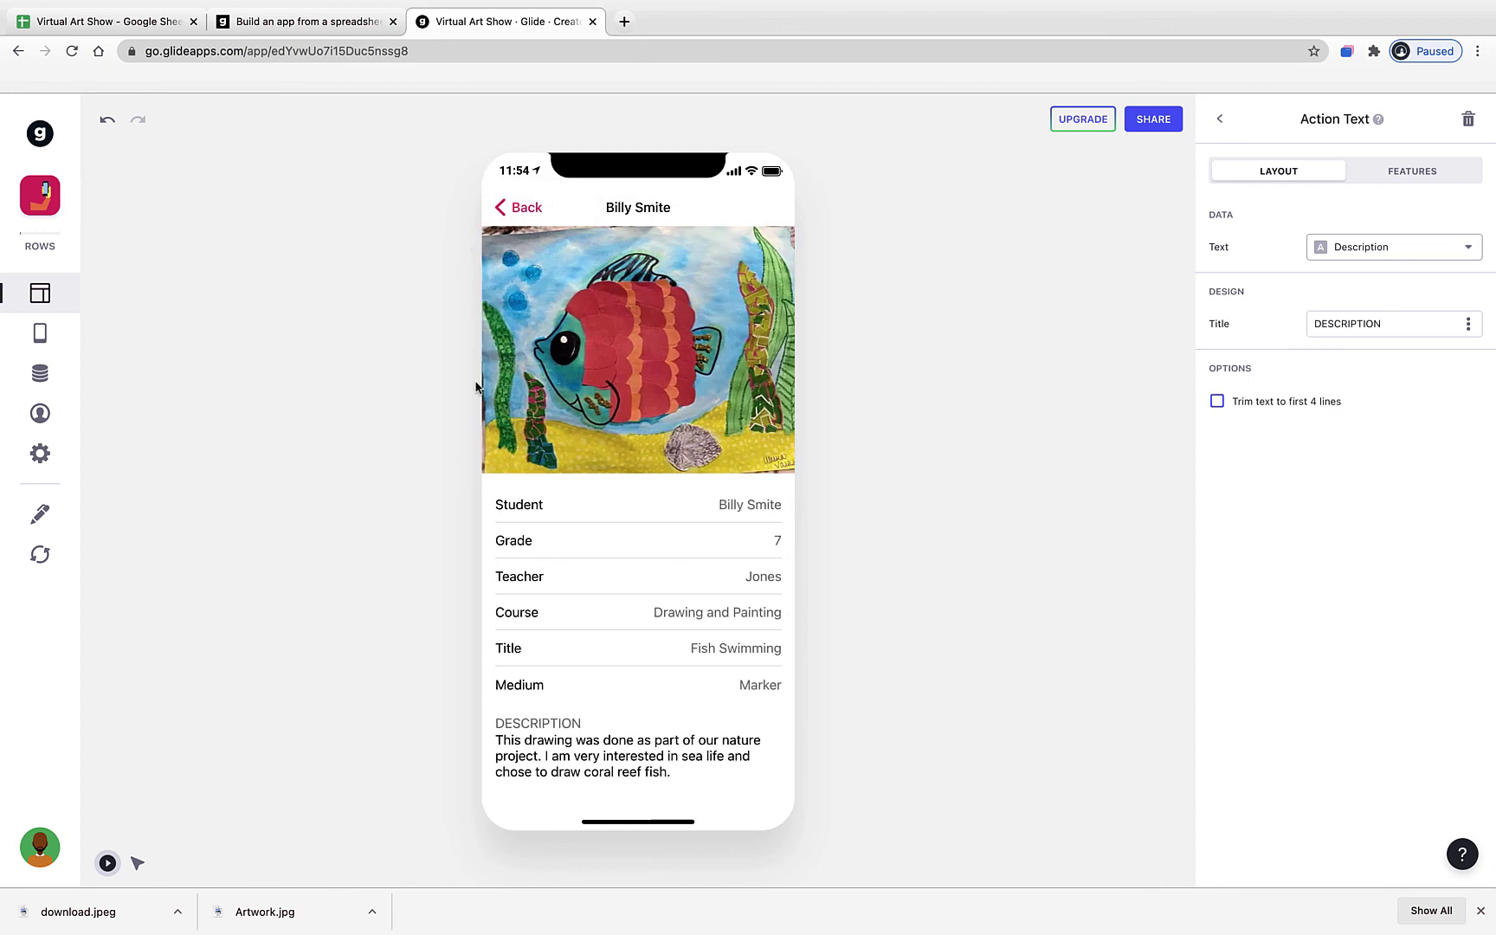
- Enter grade 6 in cell B2 of the Submissions sheet and return to Glide
click(122, 22)
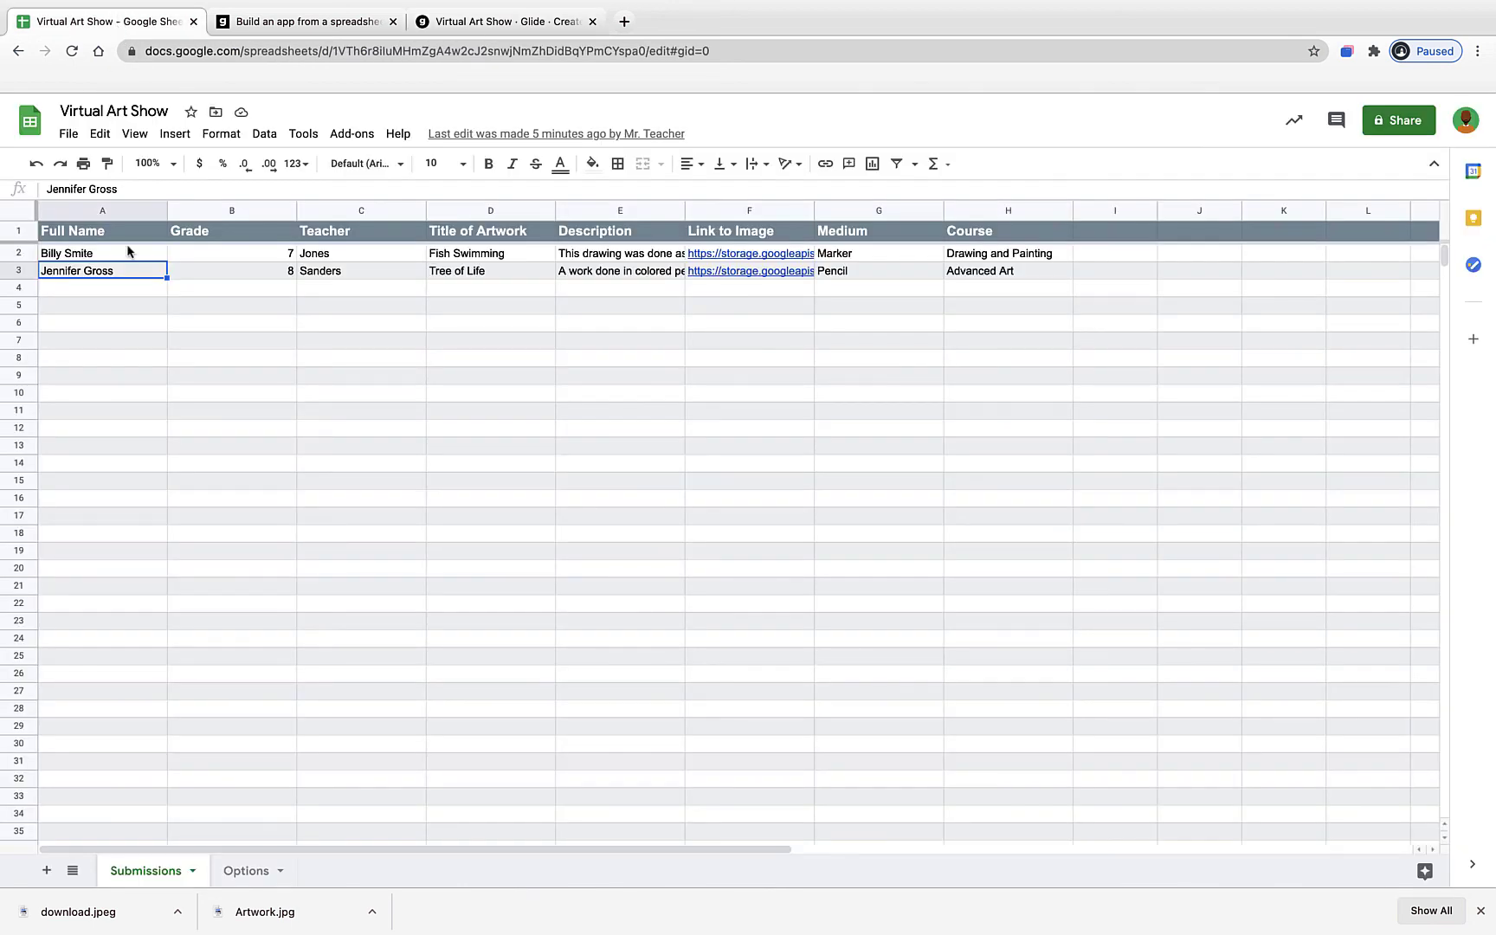
click(148, 304)
click(120, 256)
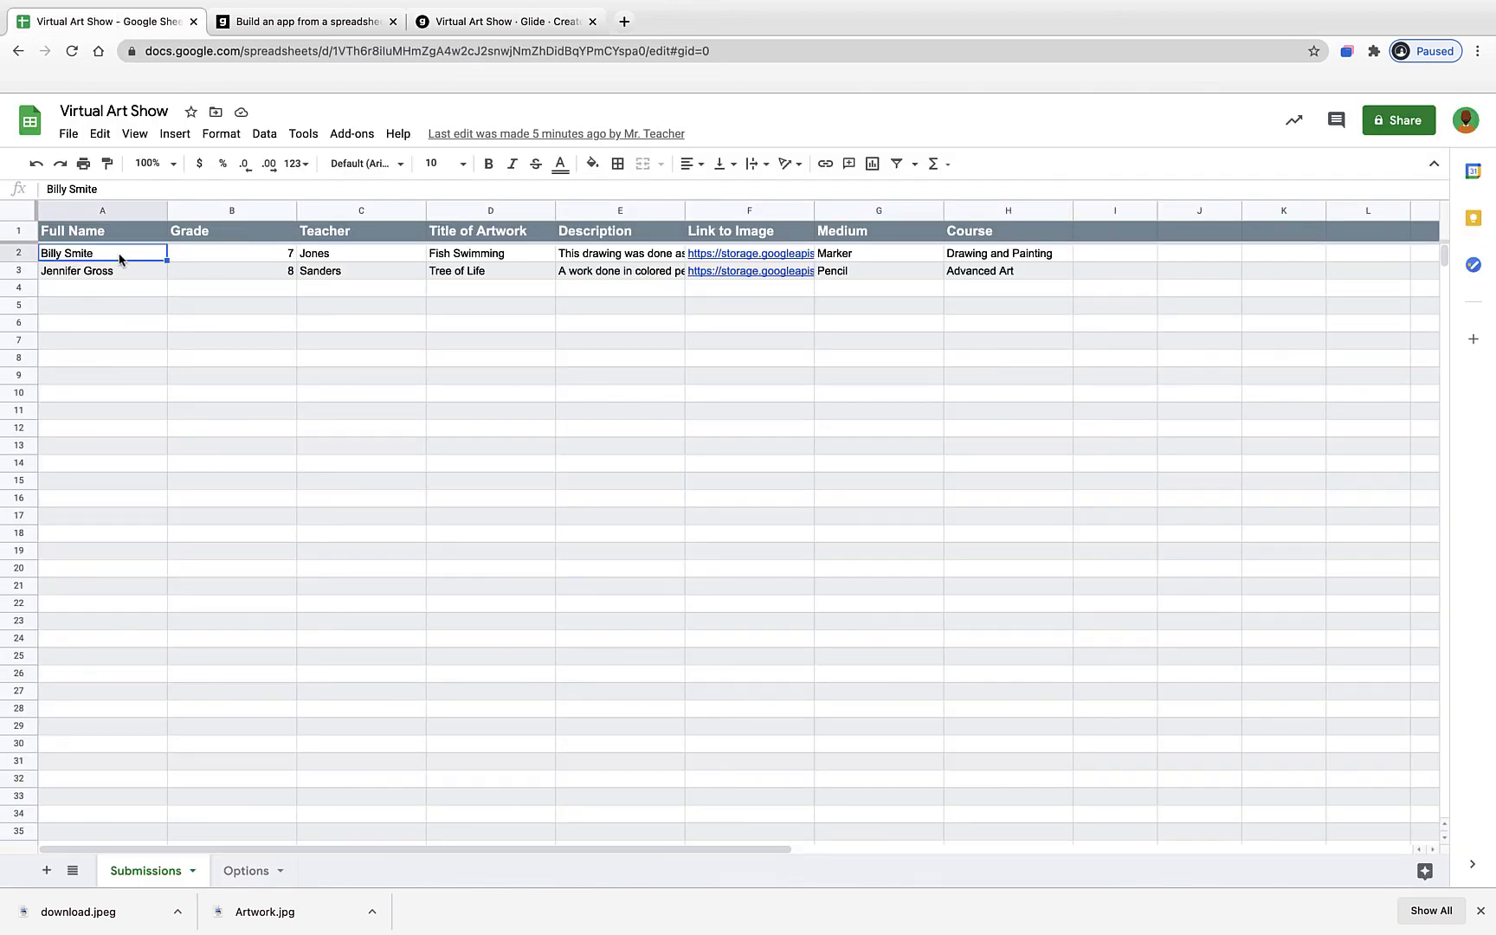
click(219, 257)
text(6)
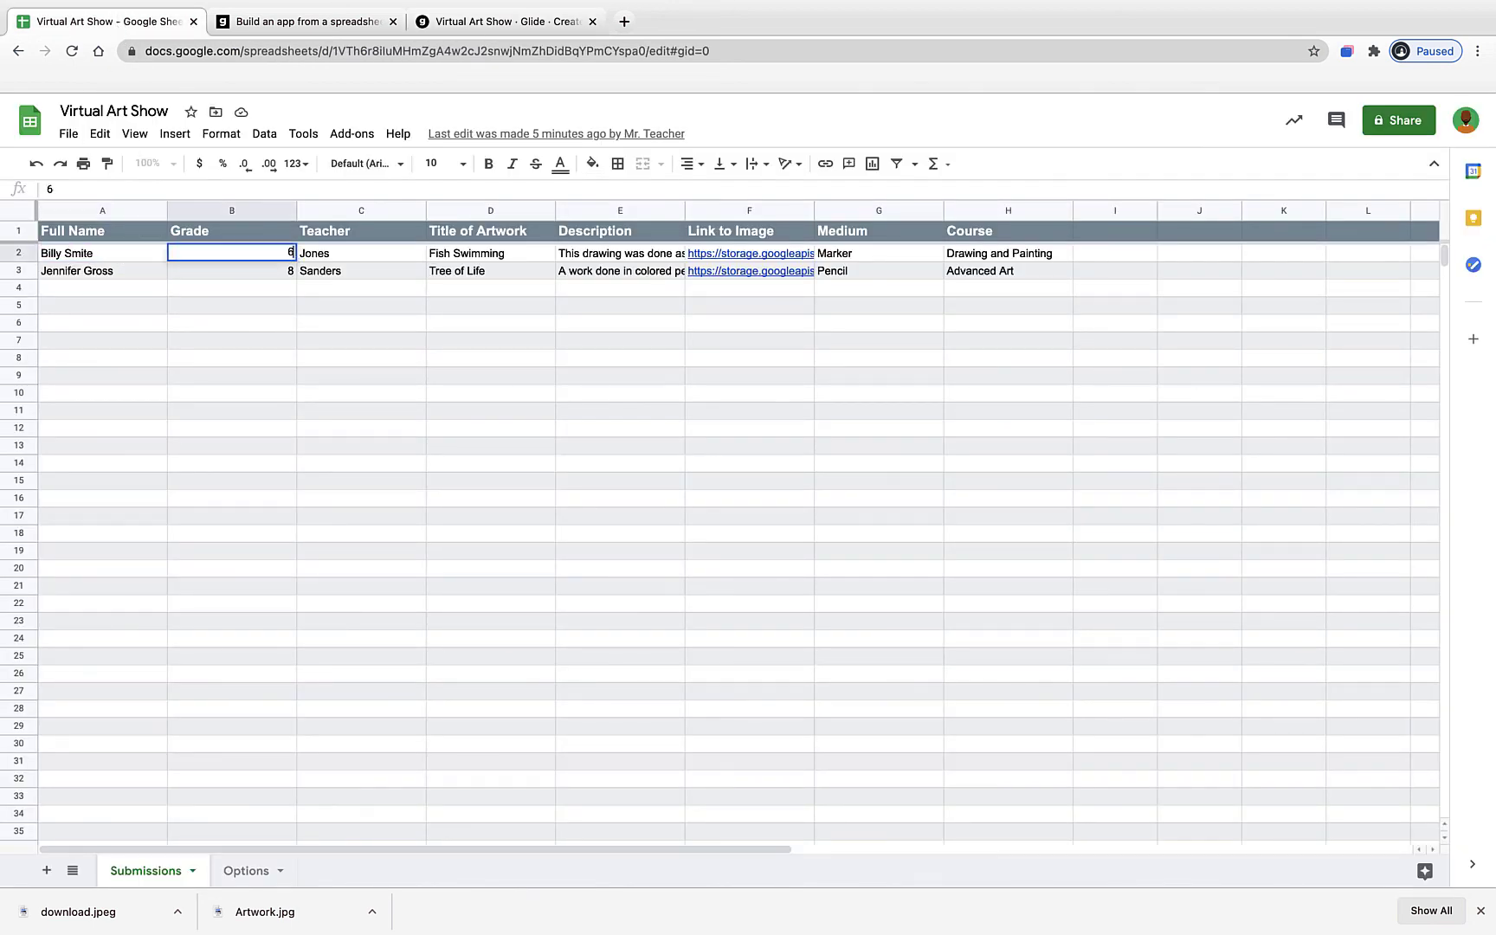
key(Return)
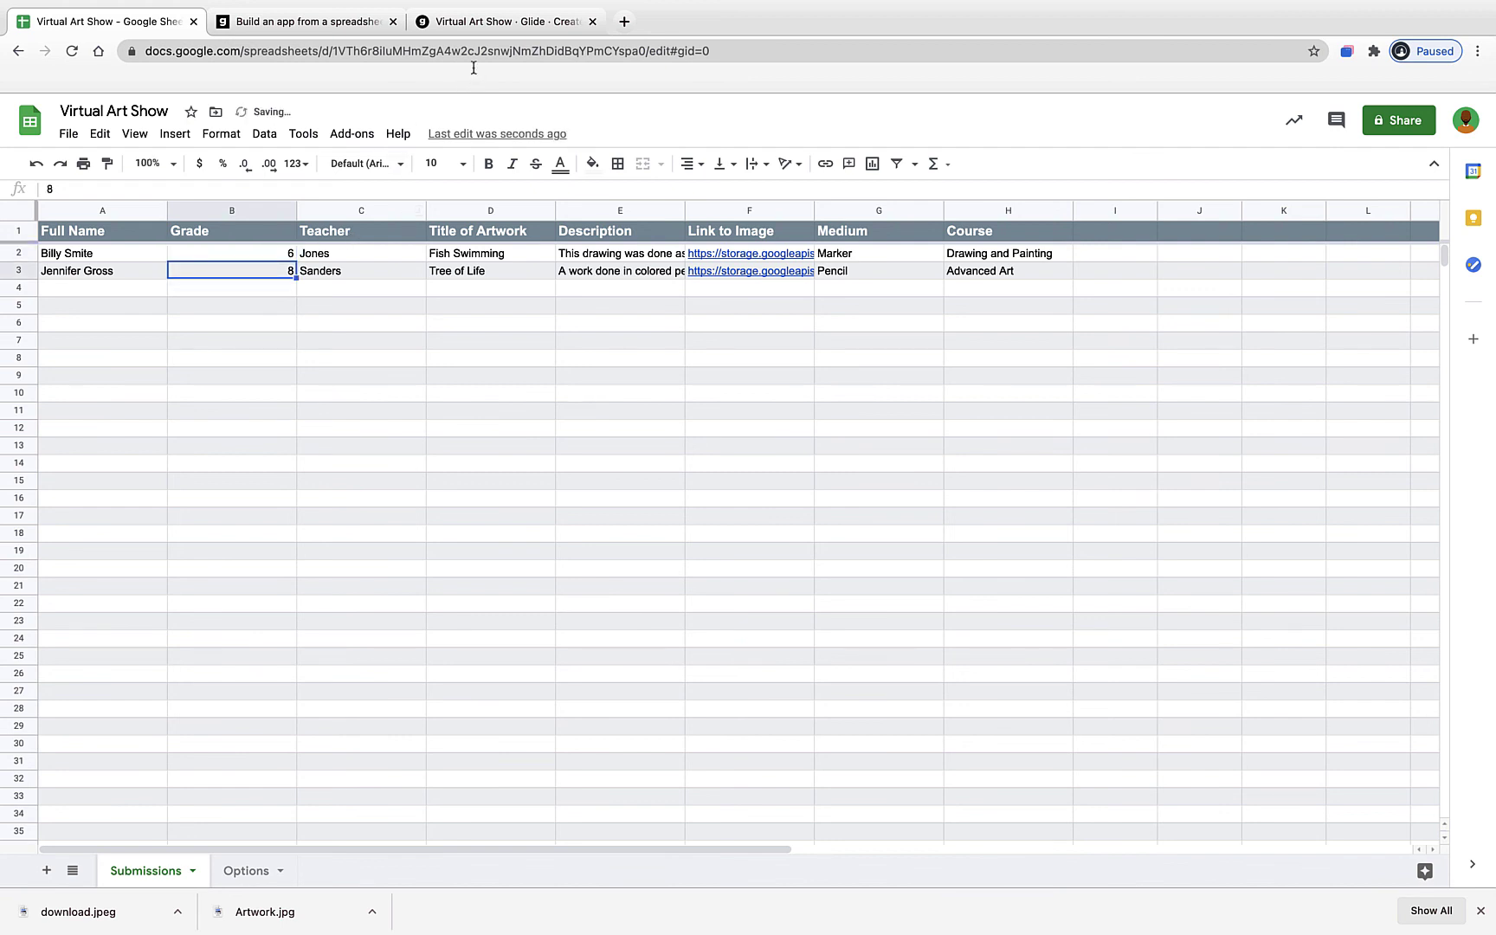
click(508, 33)
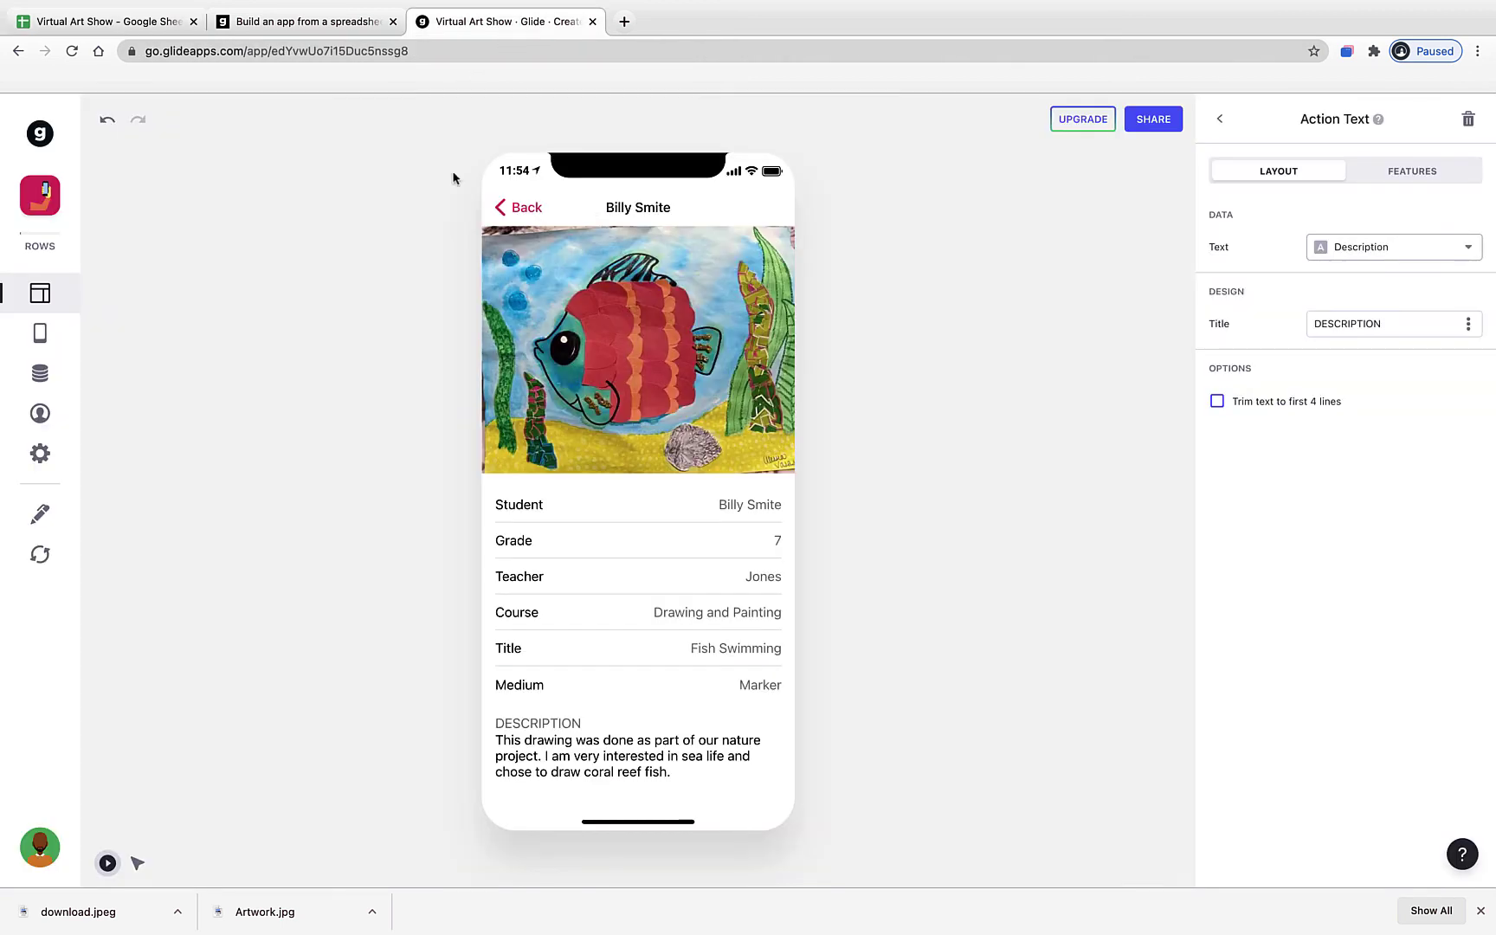
- Reload the sheet data so Fish Swimming shows grade 6, then go back to the list
click(52, 565)
click(520, 210)
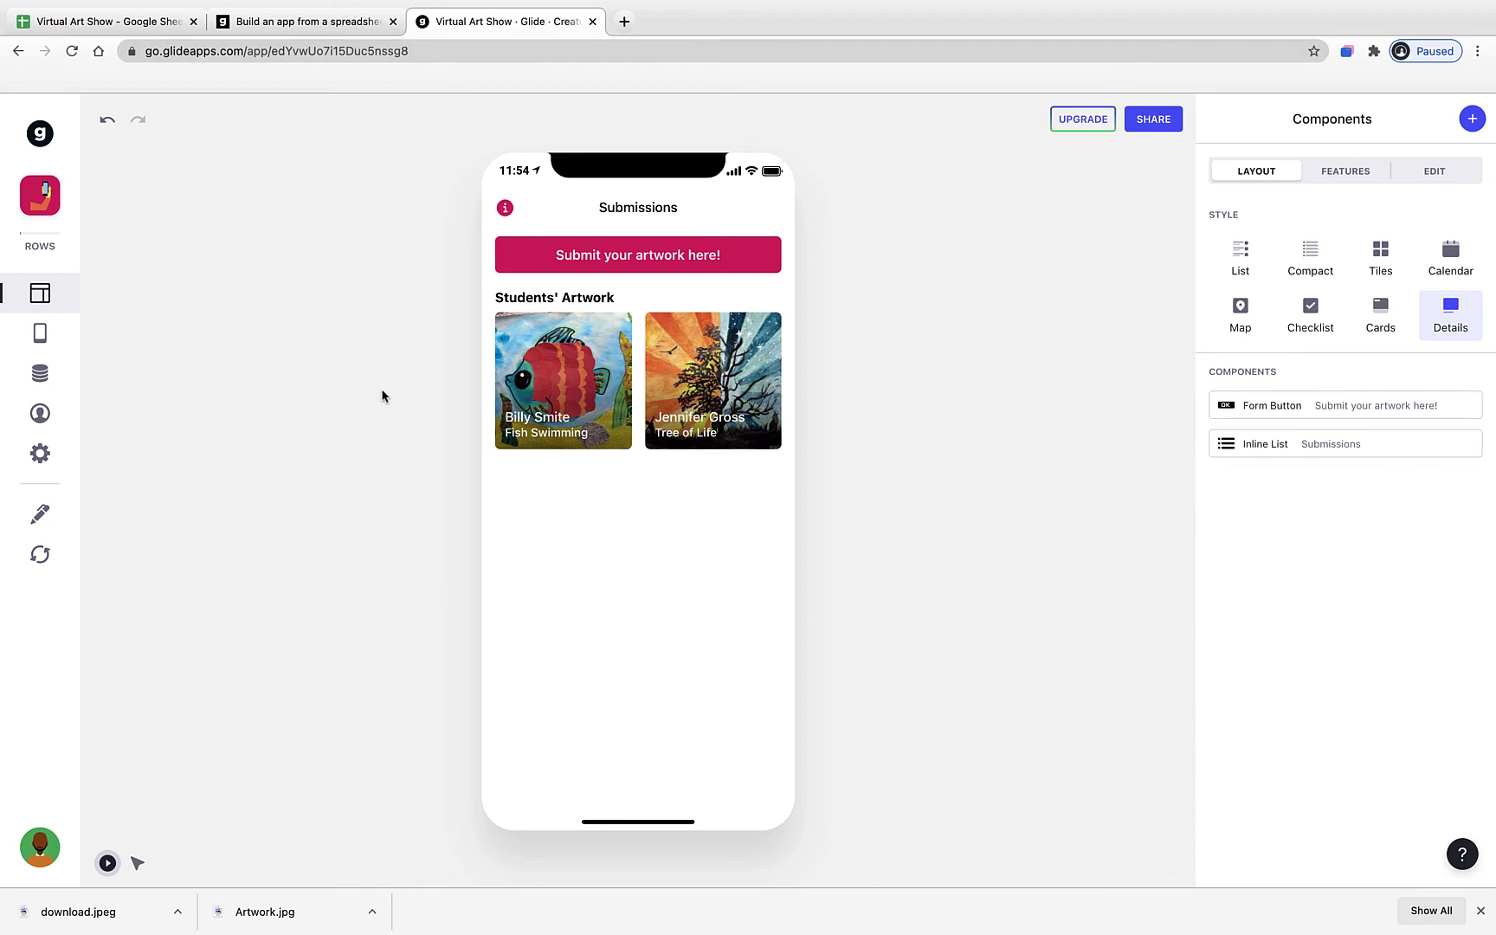
- In Settings > Appearance, preview the light and dark themes and settle on Bold (light)
click(44, 456)
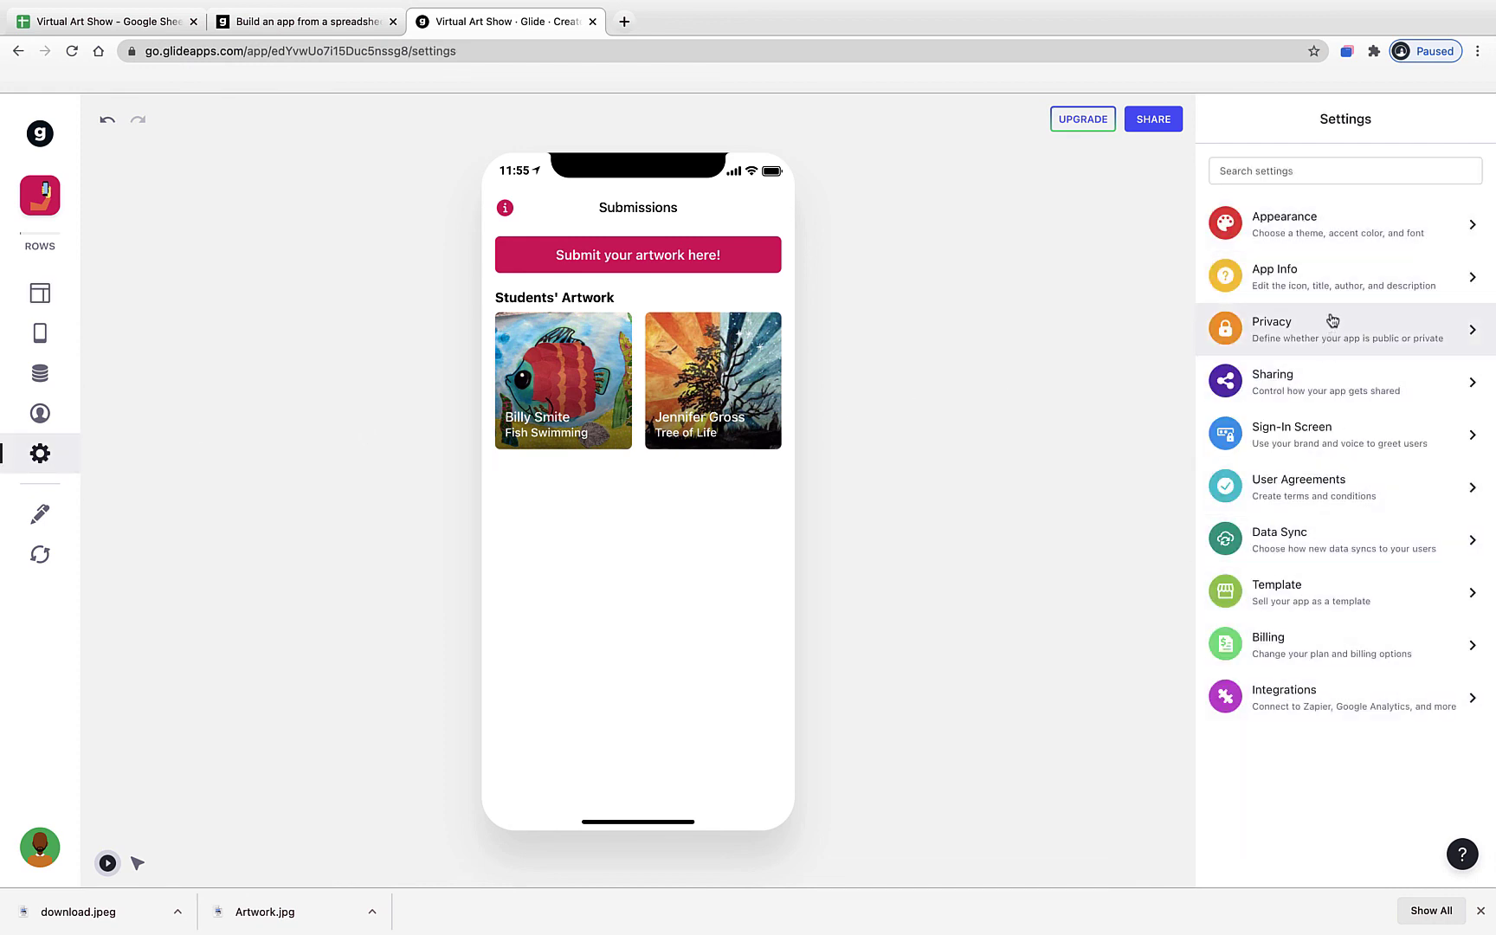
click(1276, 224)
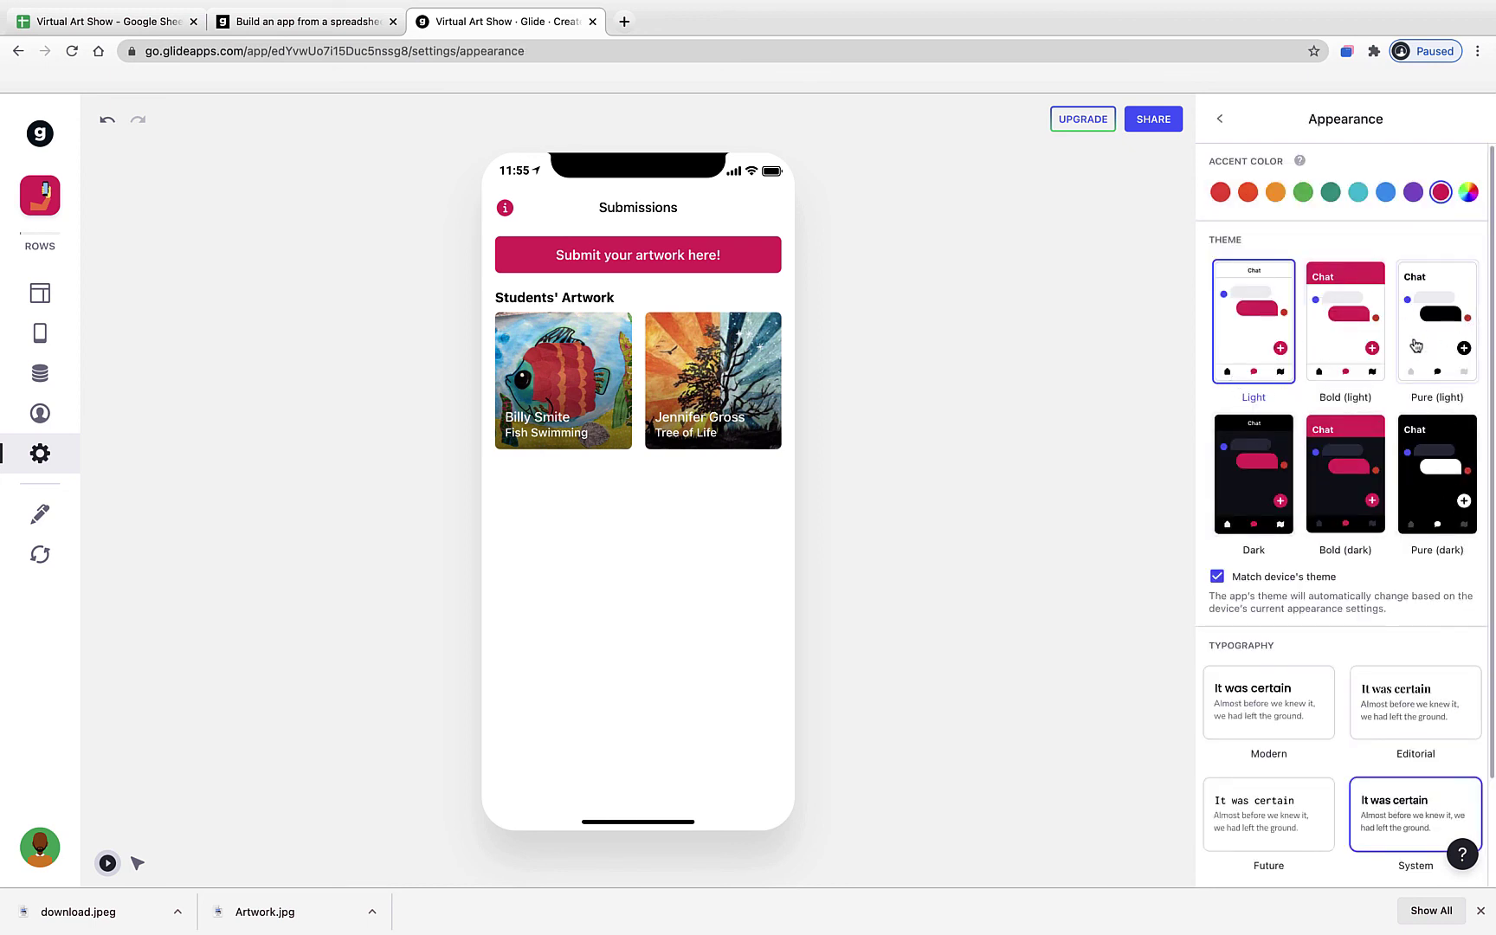
click(1360, 376)
click(1434, 362)
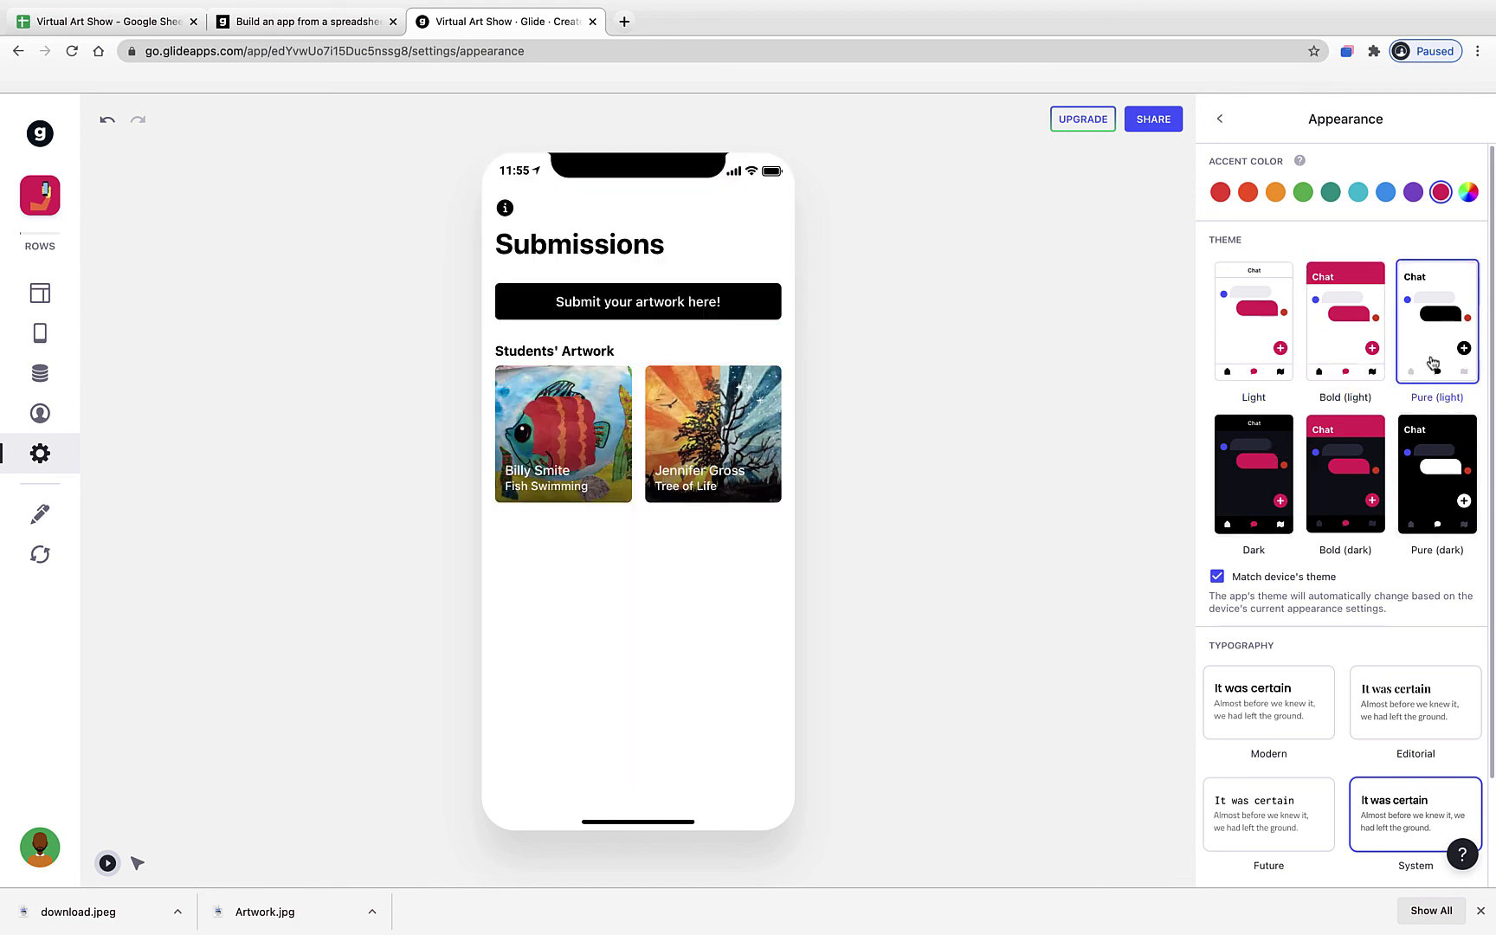
click(1329, 348)
click(1272, 355)
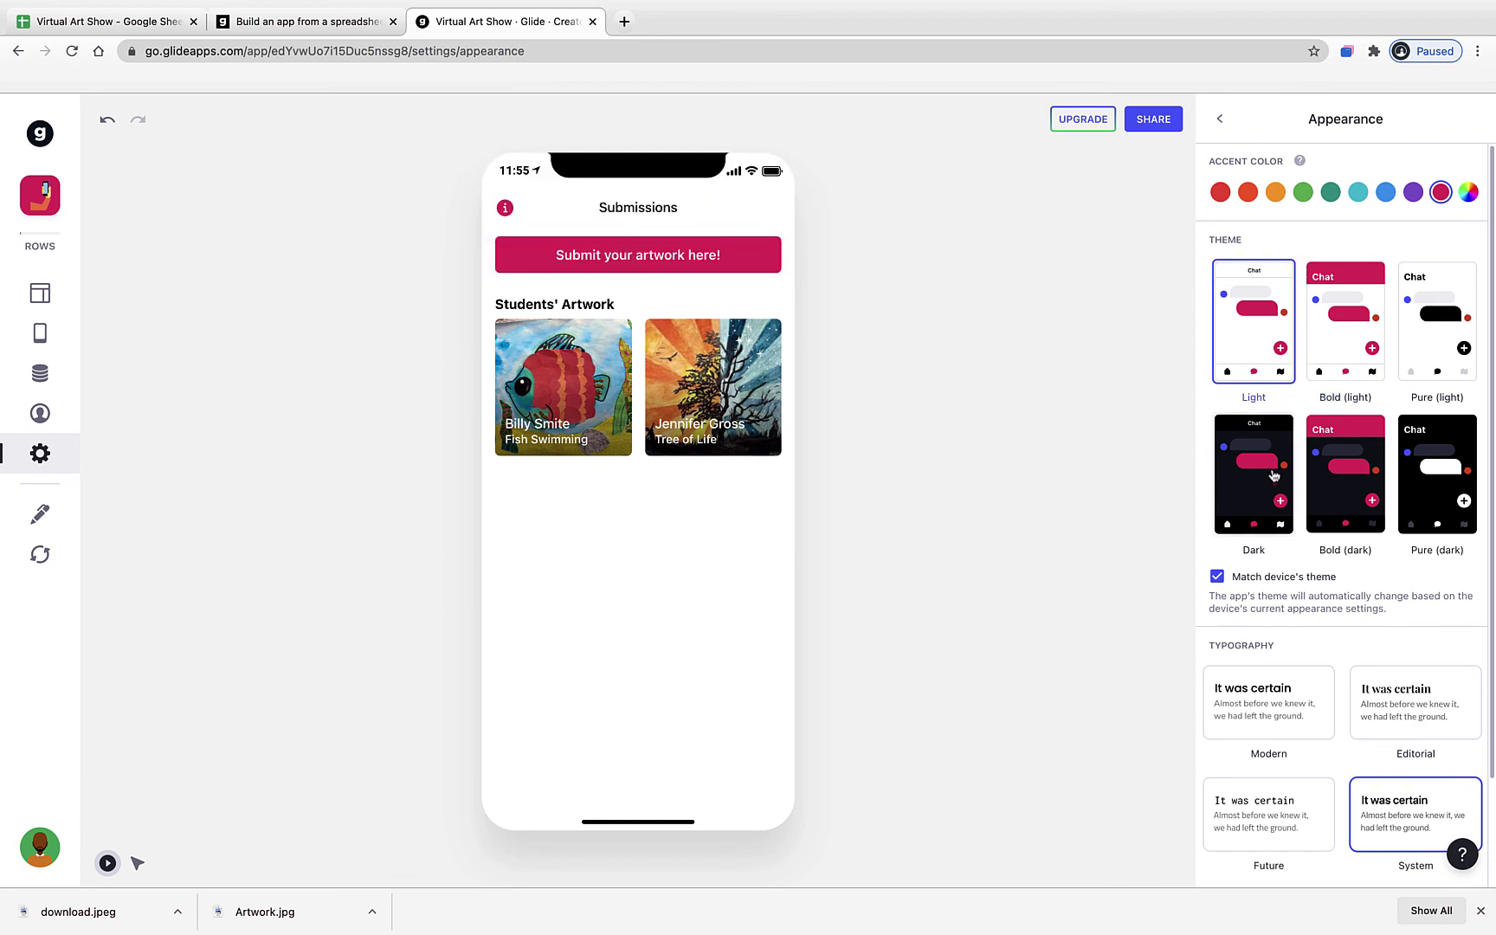
click(1290, 489)
click(1328, 489)
click(1398, 487)
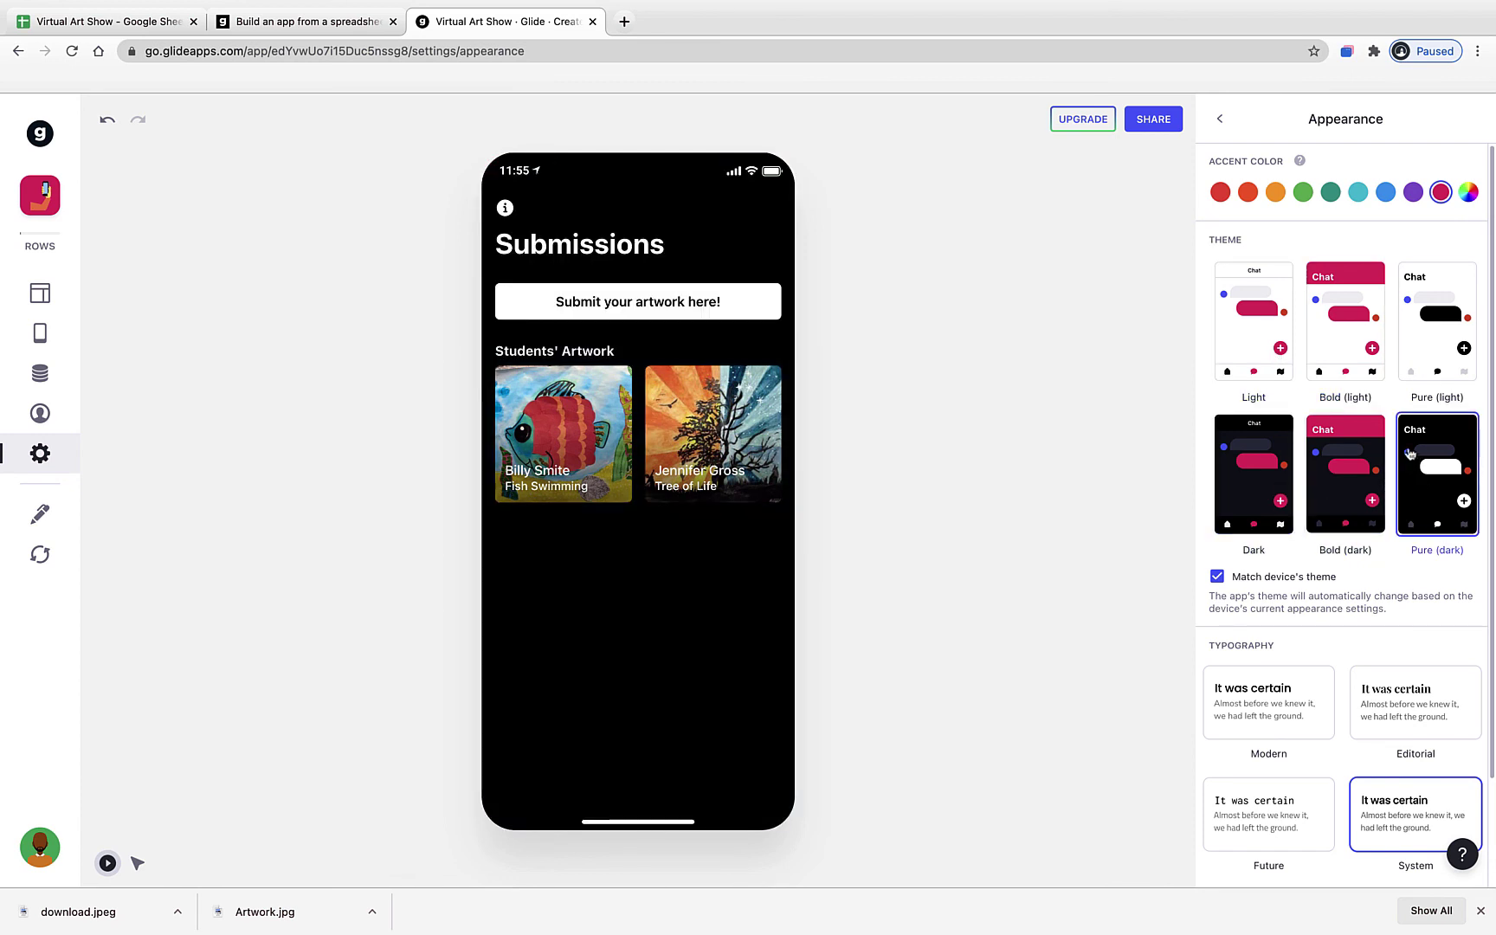
click(1348, 351)
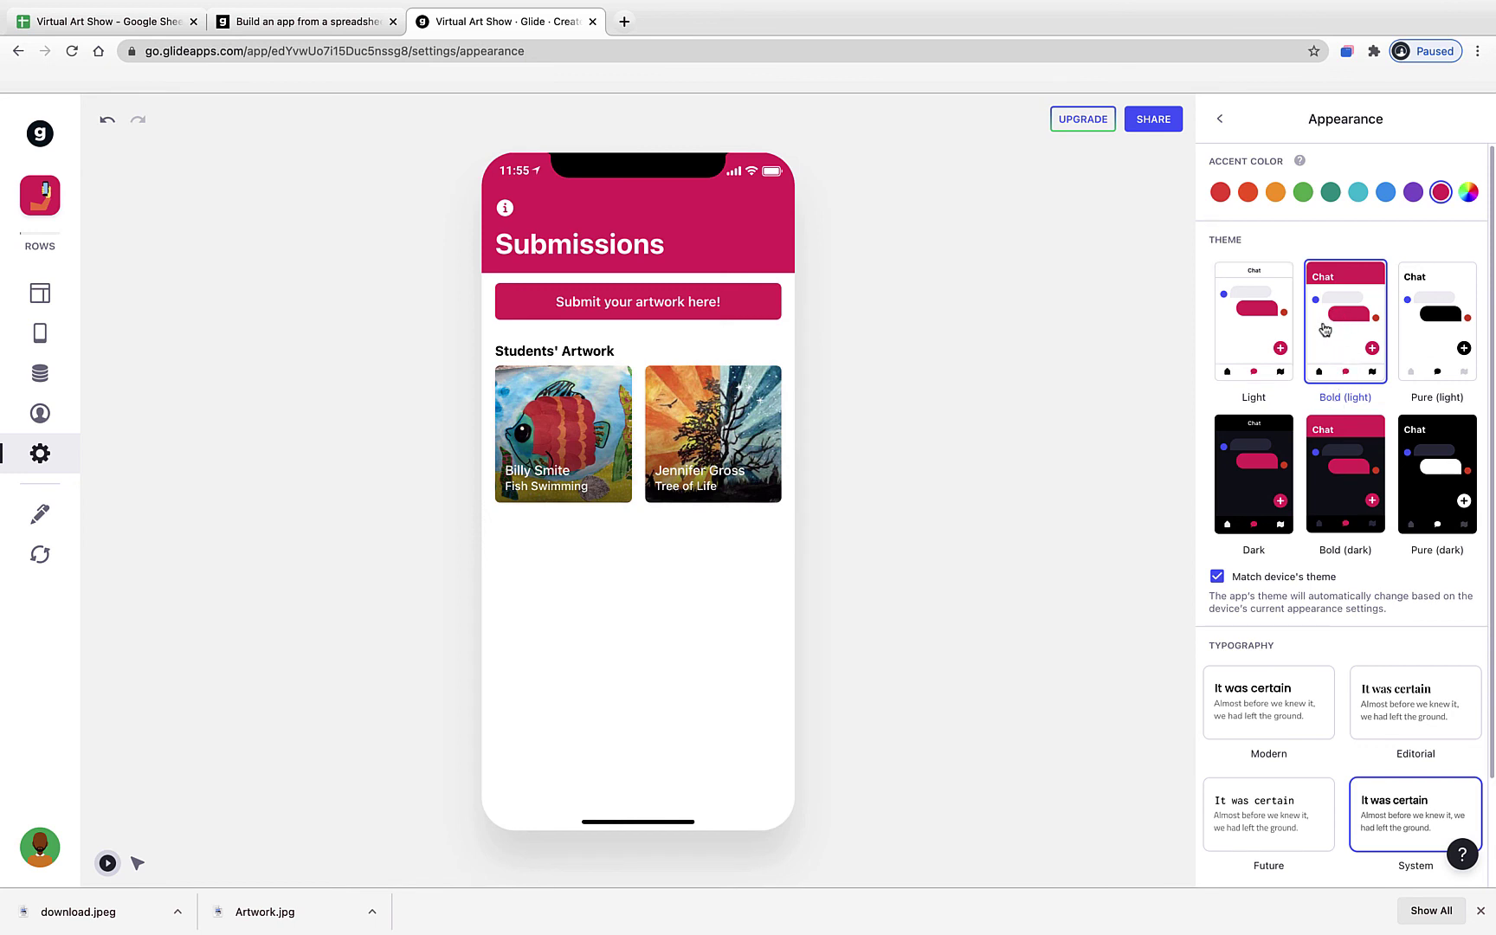
- Preview orange, green, teal and cyan accents, then set the accent colour to red
click(1224, 196)
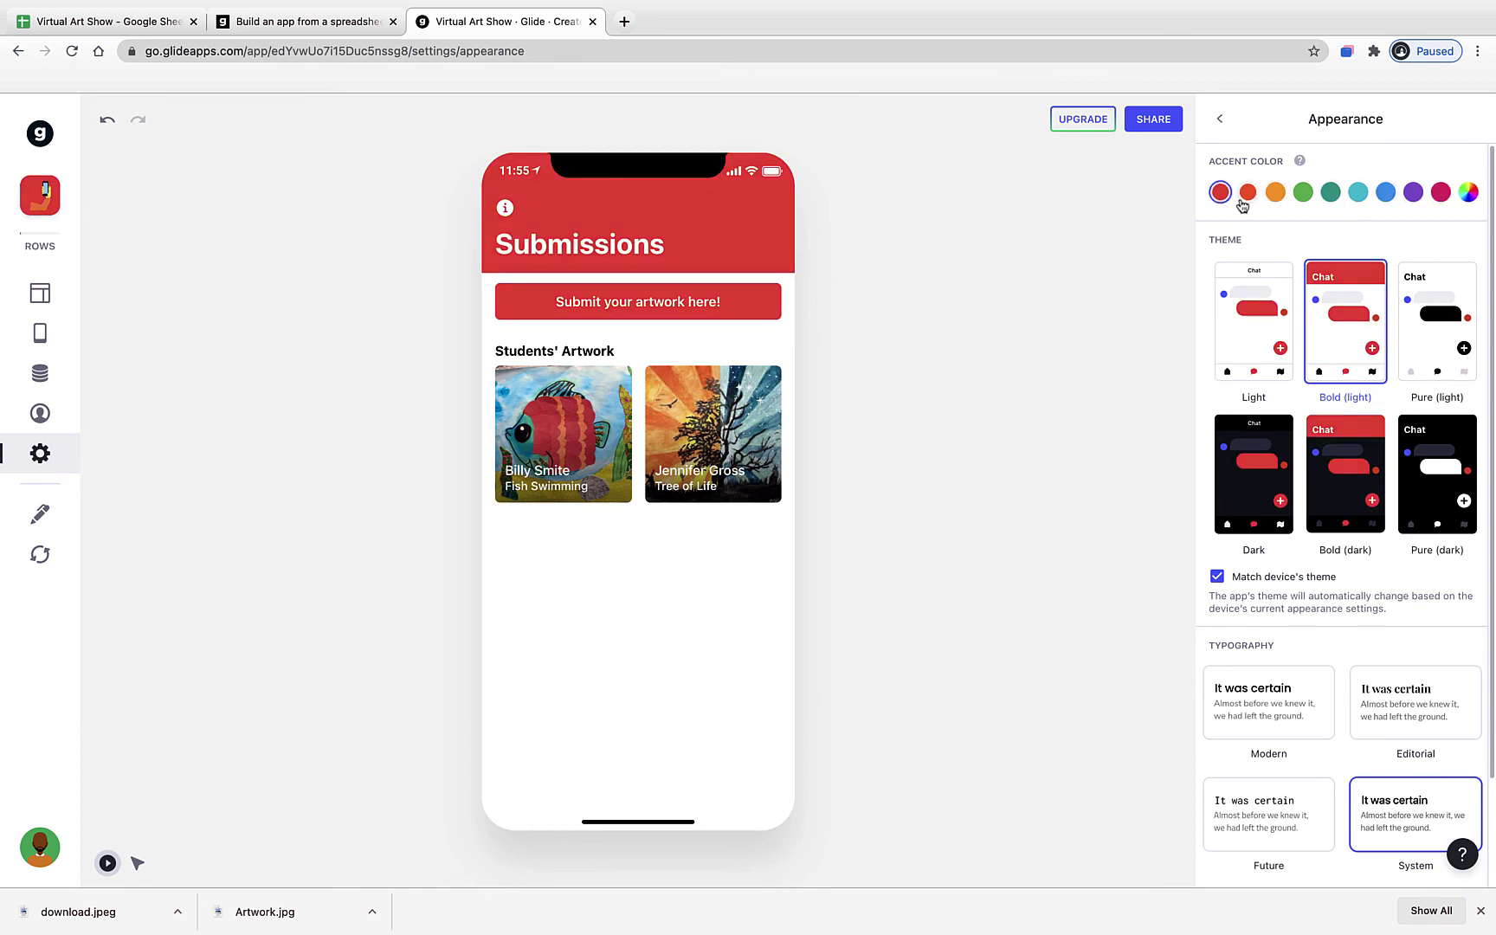
click(1246, 196)
click(1276, 195)
click(1303, 192)
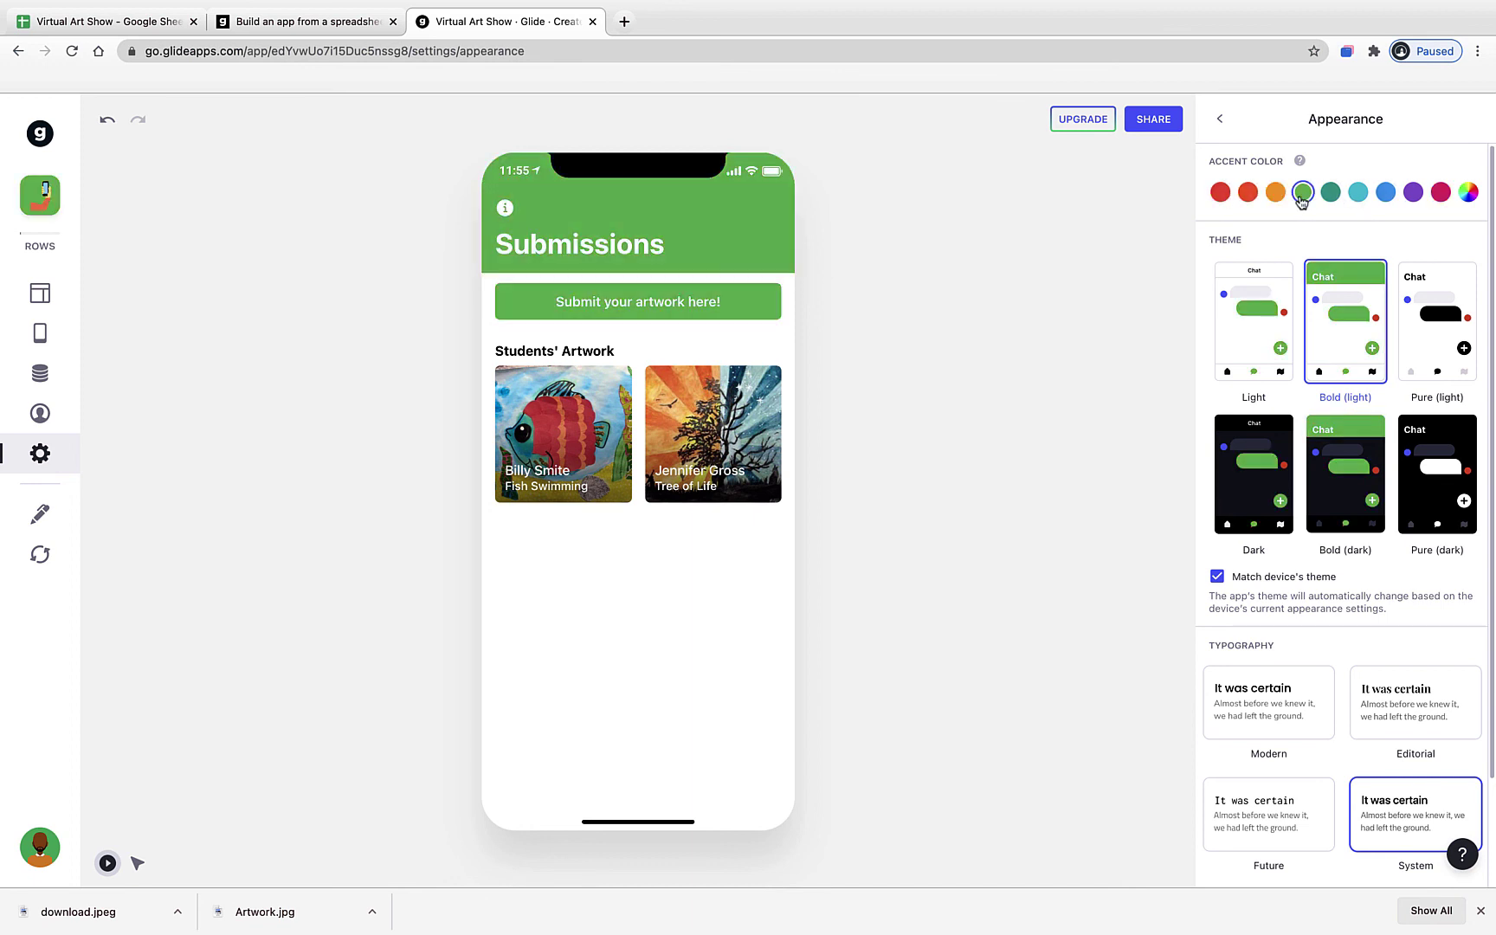
click(1468, 192)
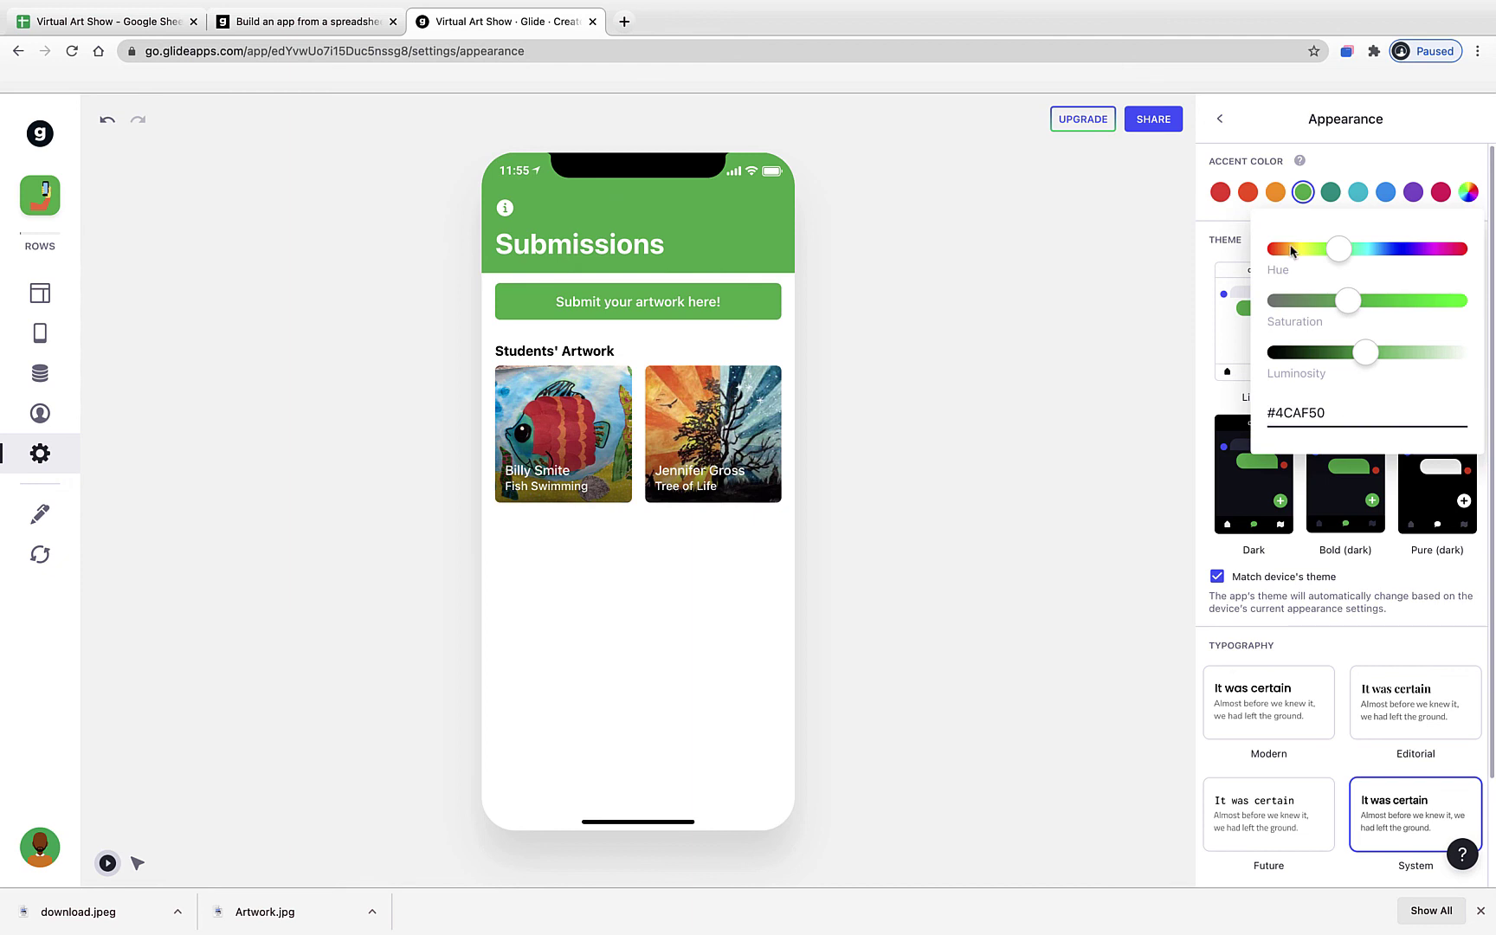
click(1331, 192)
click(1358, 194)
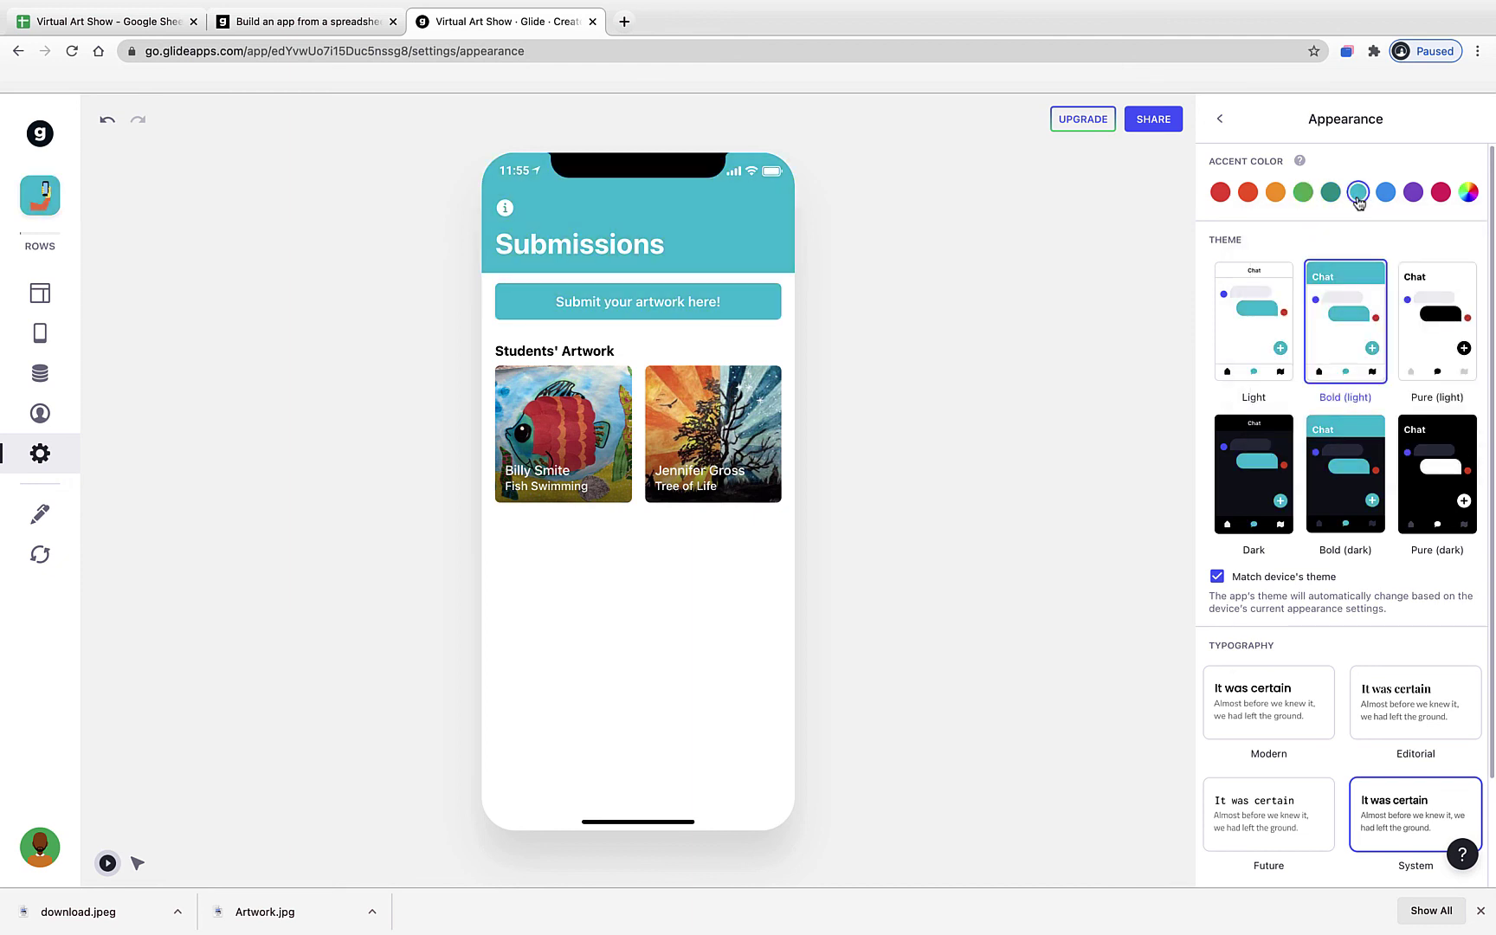
click(1220, 193)
scroll(1294, 346, down, 3)
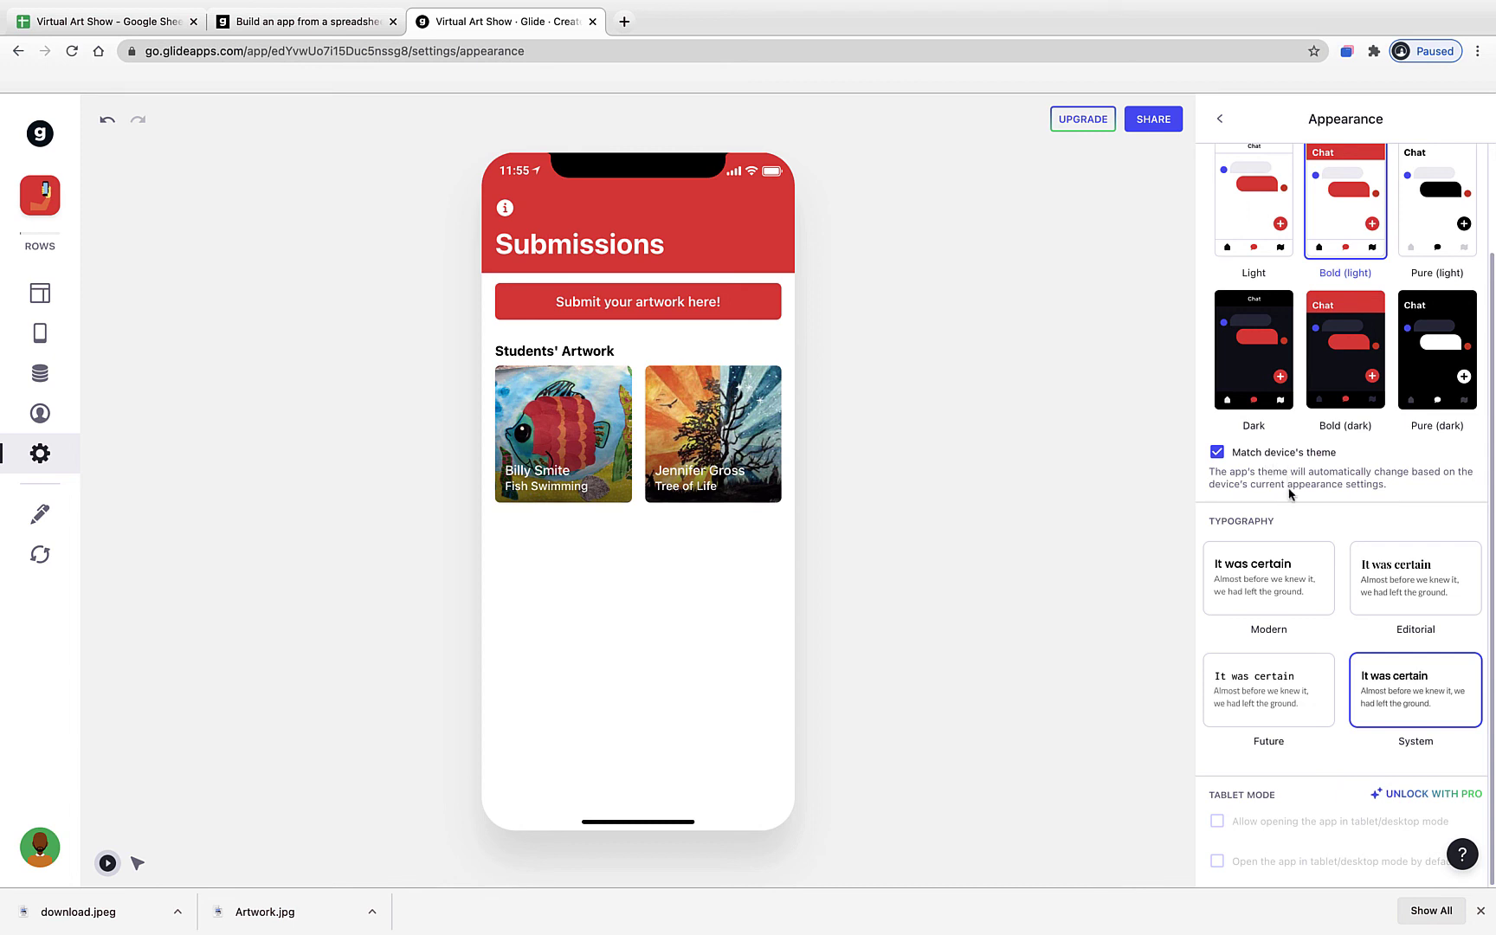
- Keep the Bold (light) theme and, after previewing Editorial and Future, set typography to Modern
click(1364, 397)
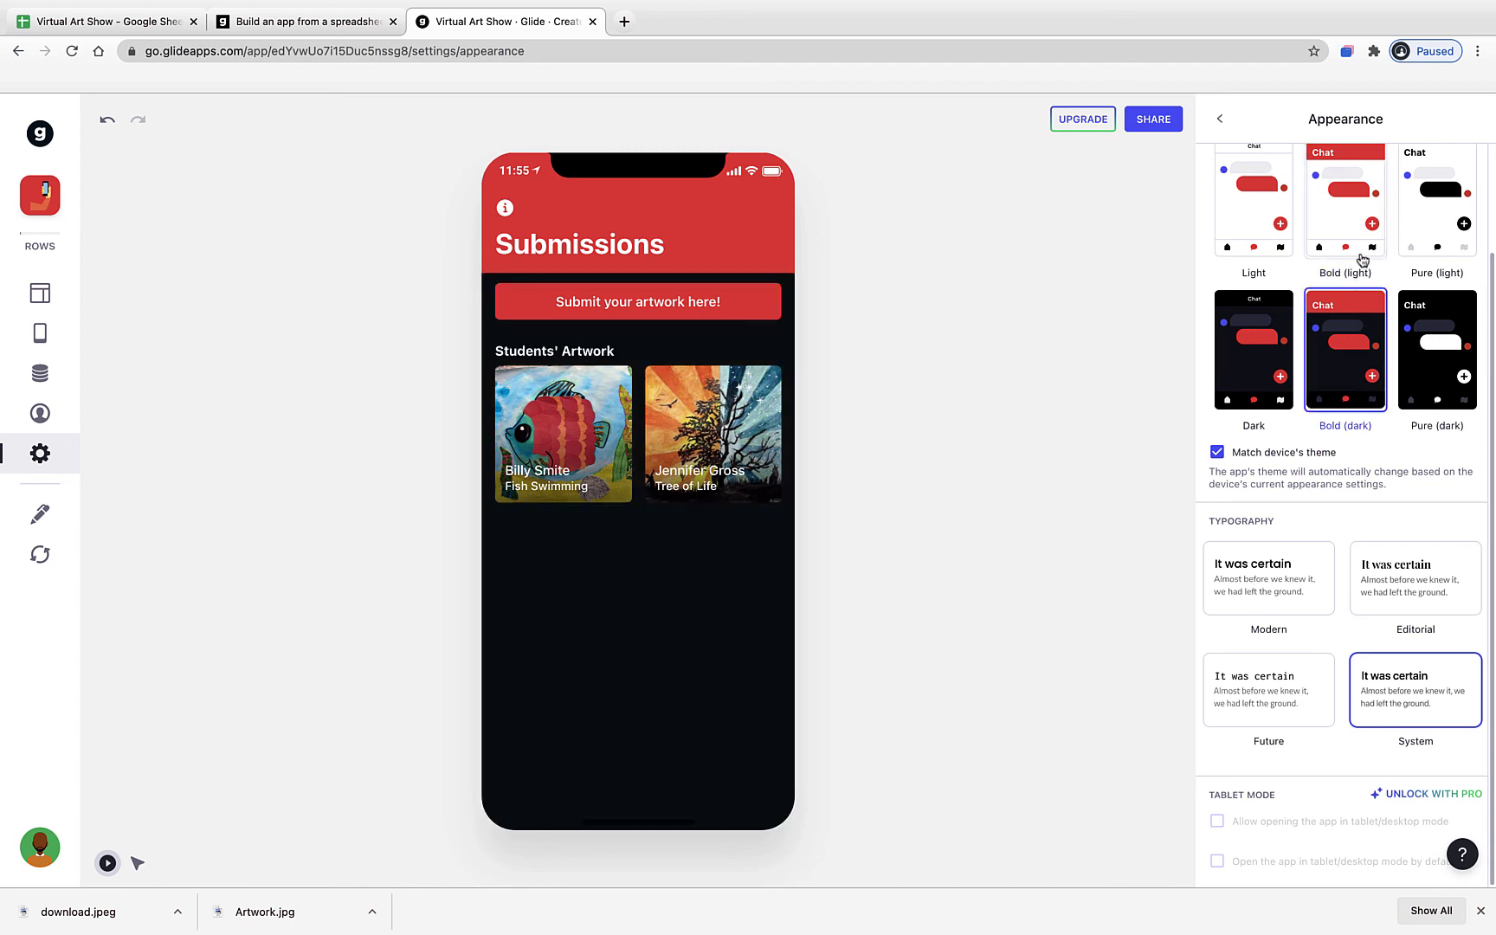
click(1363, 259)
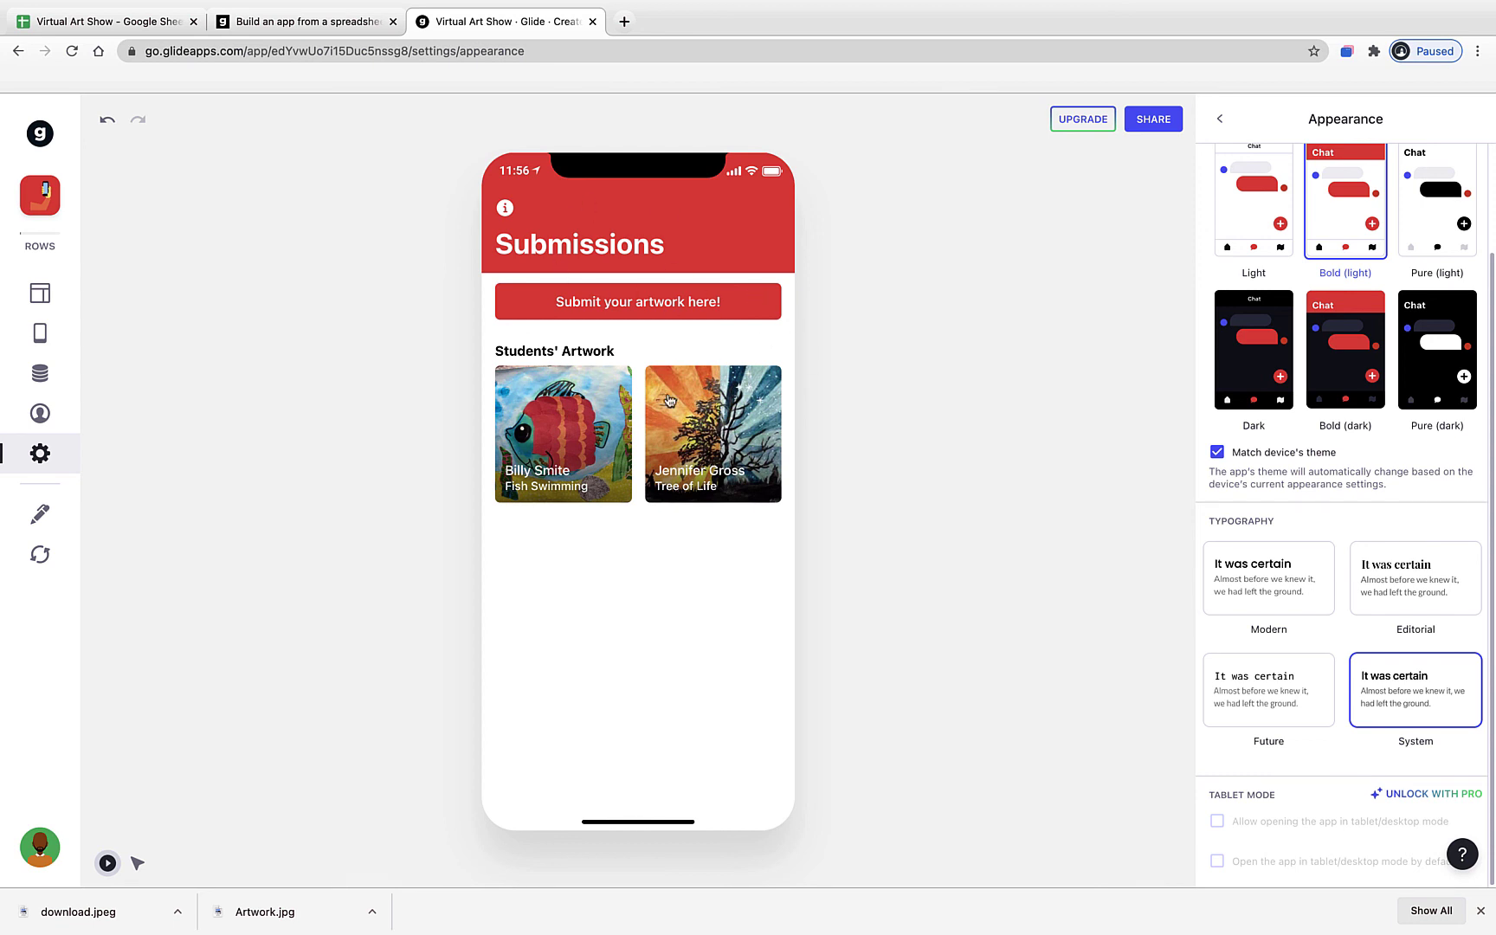
click(1237, 587)
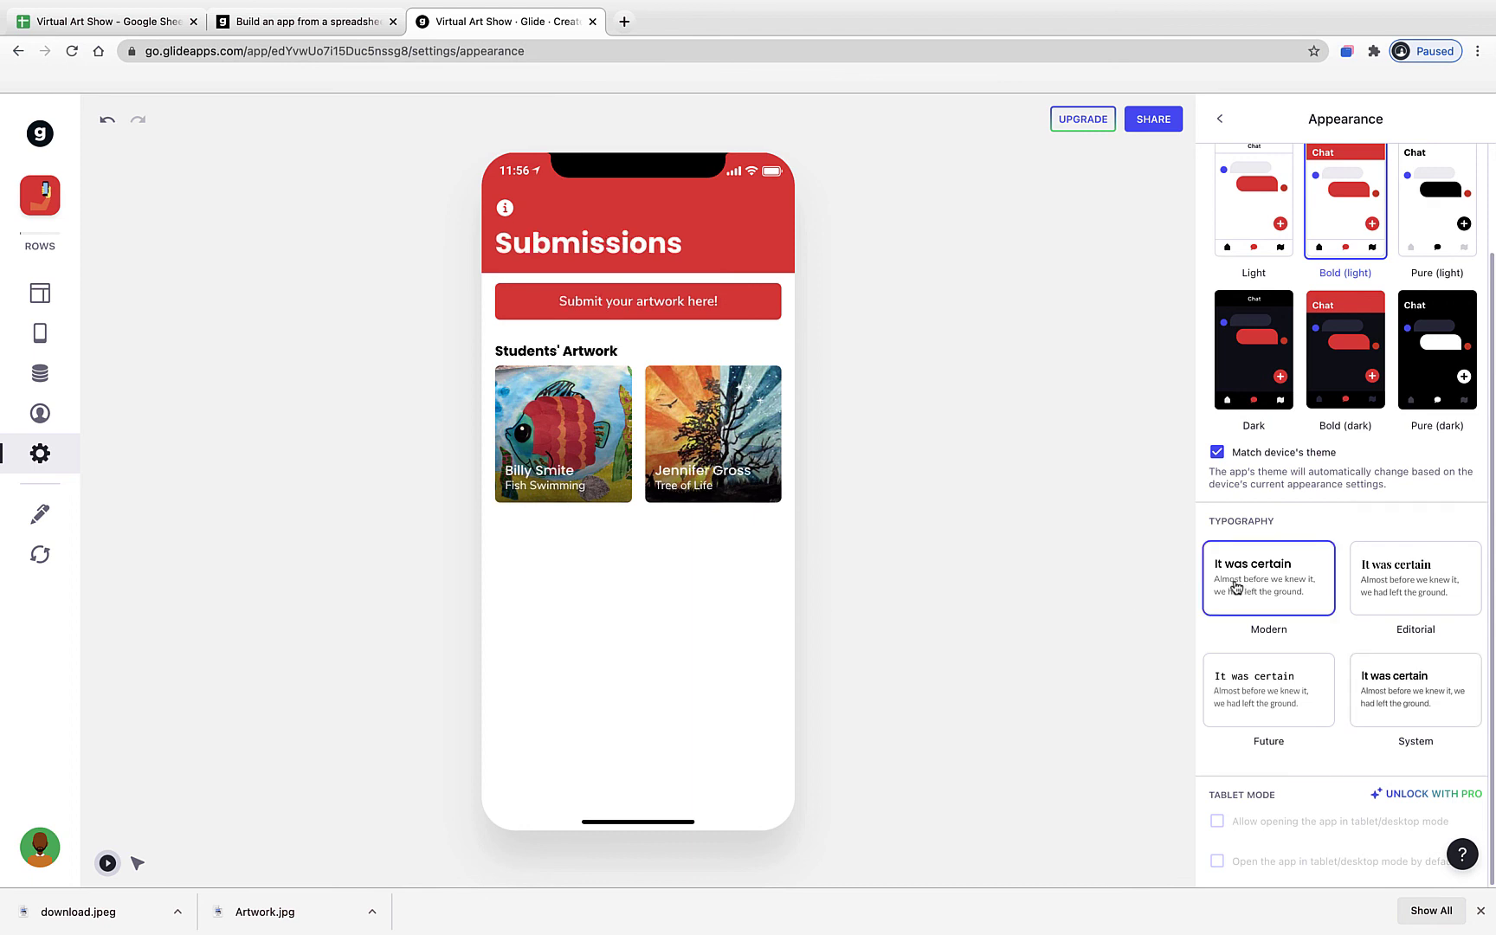
click(1425, 589)
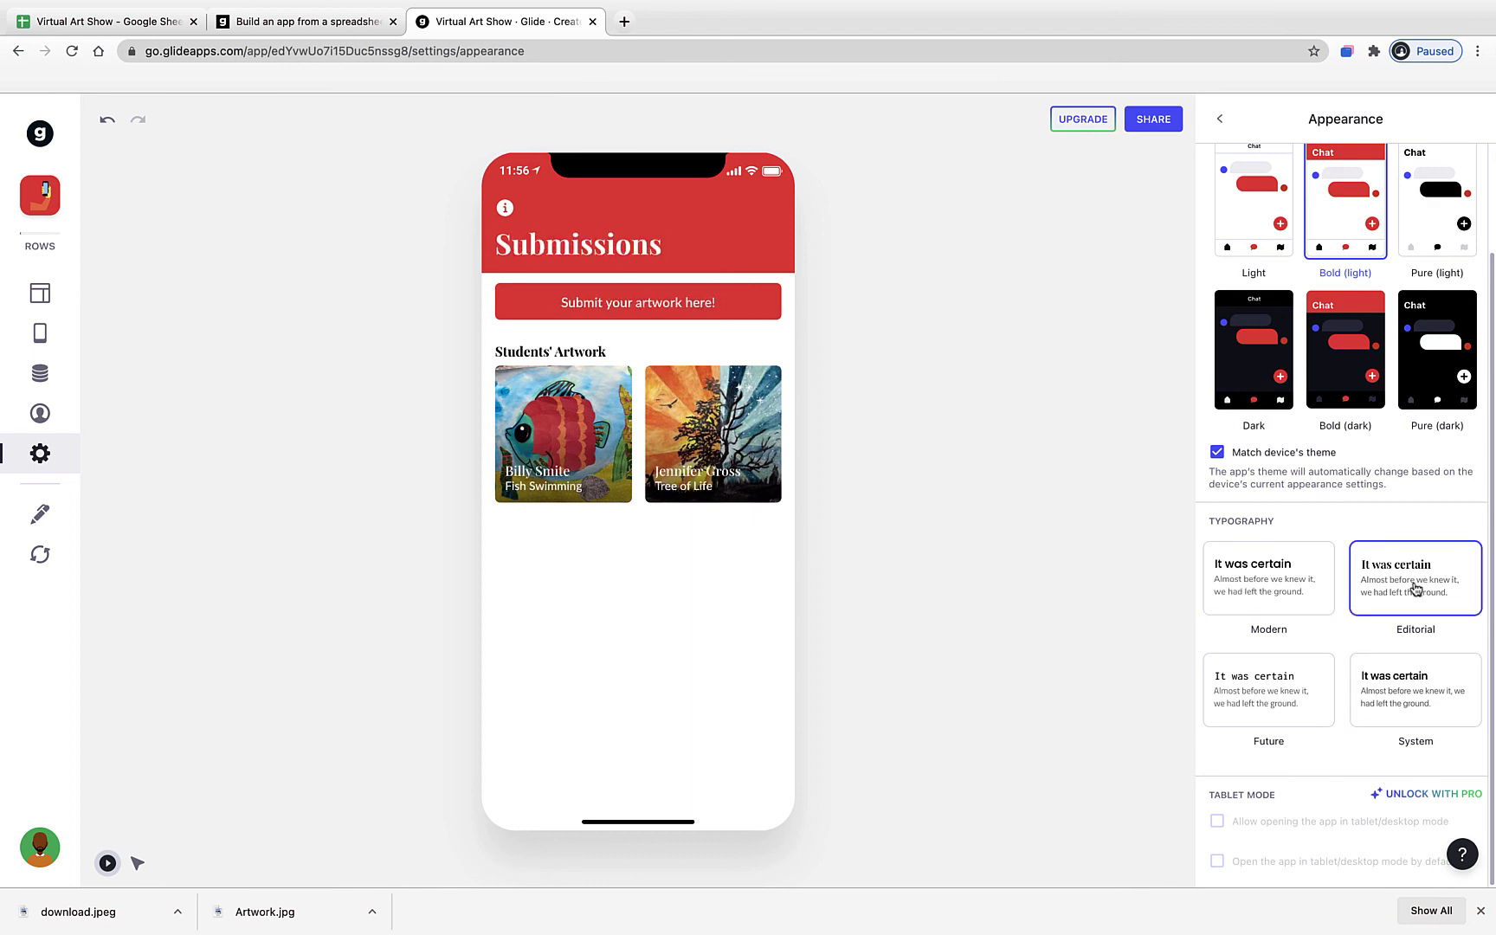
click(1305, 590)
click(1306, 724)
click(1243, 601)
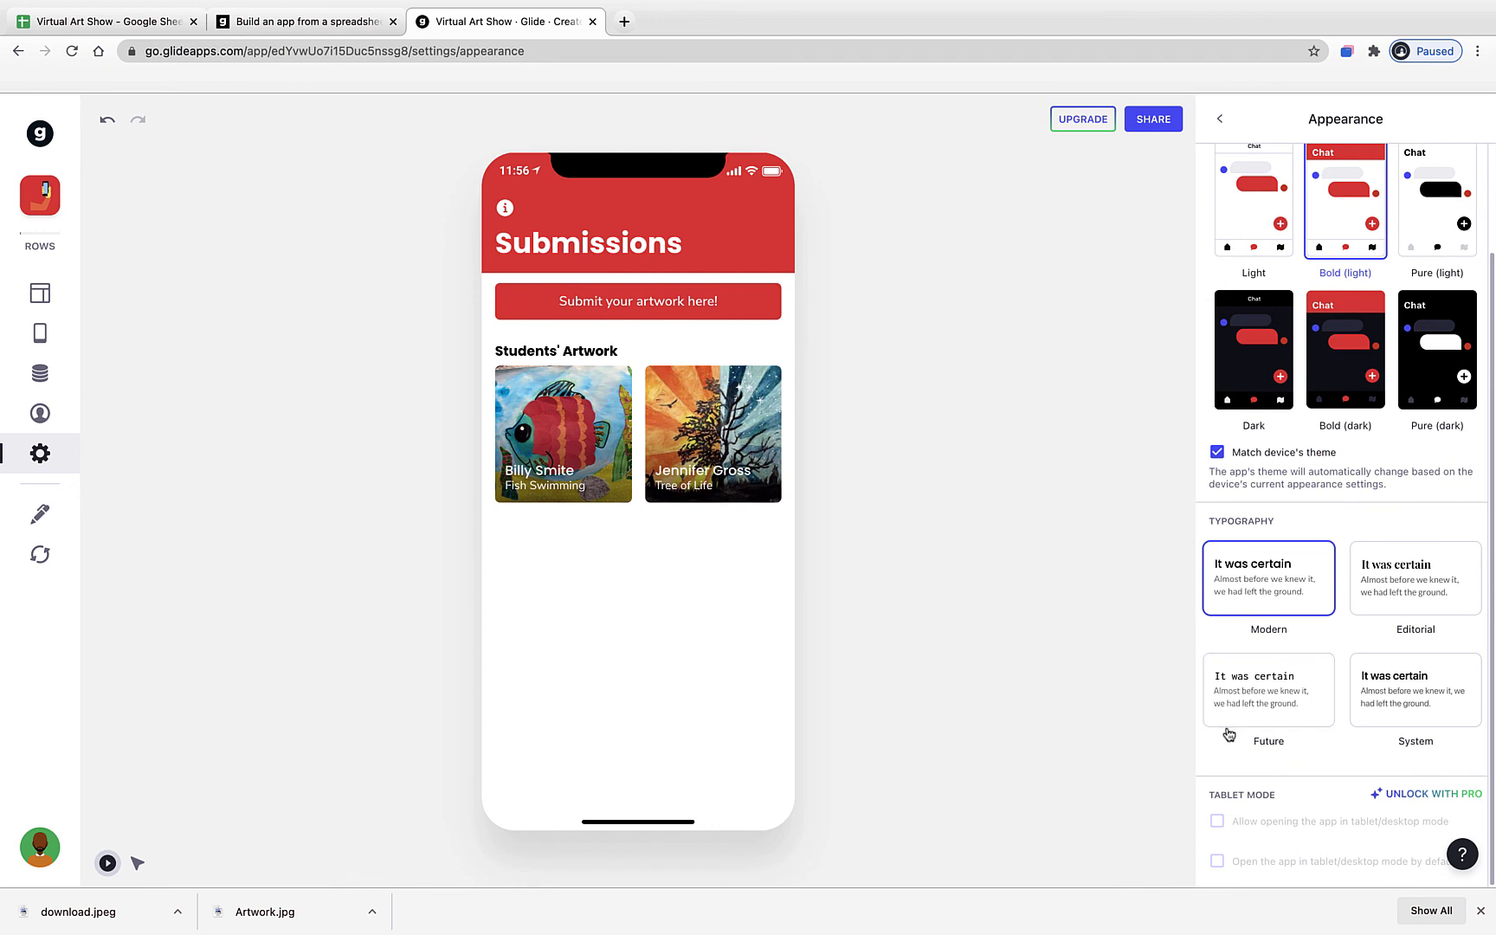
click(1222, 121)
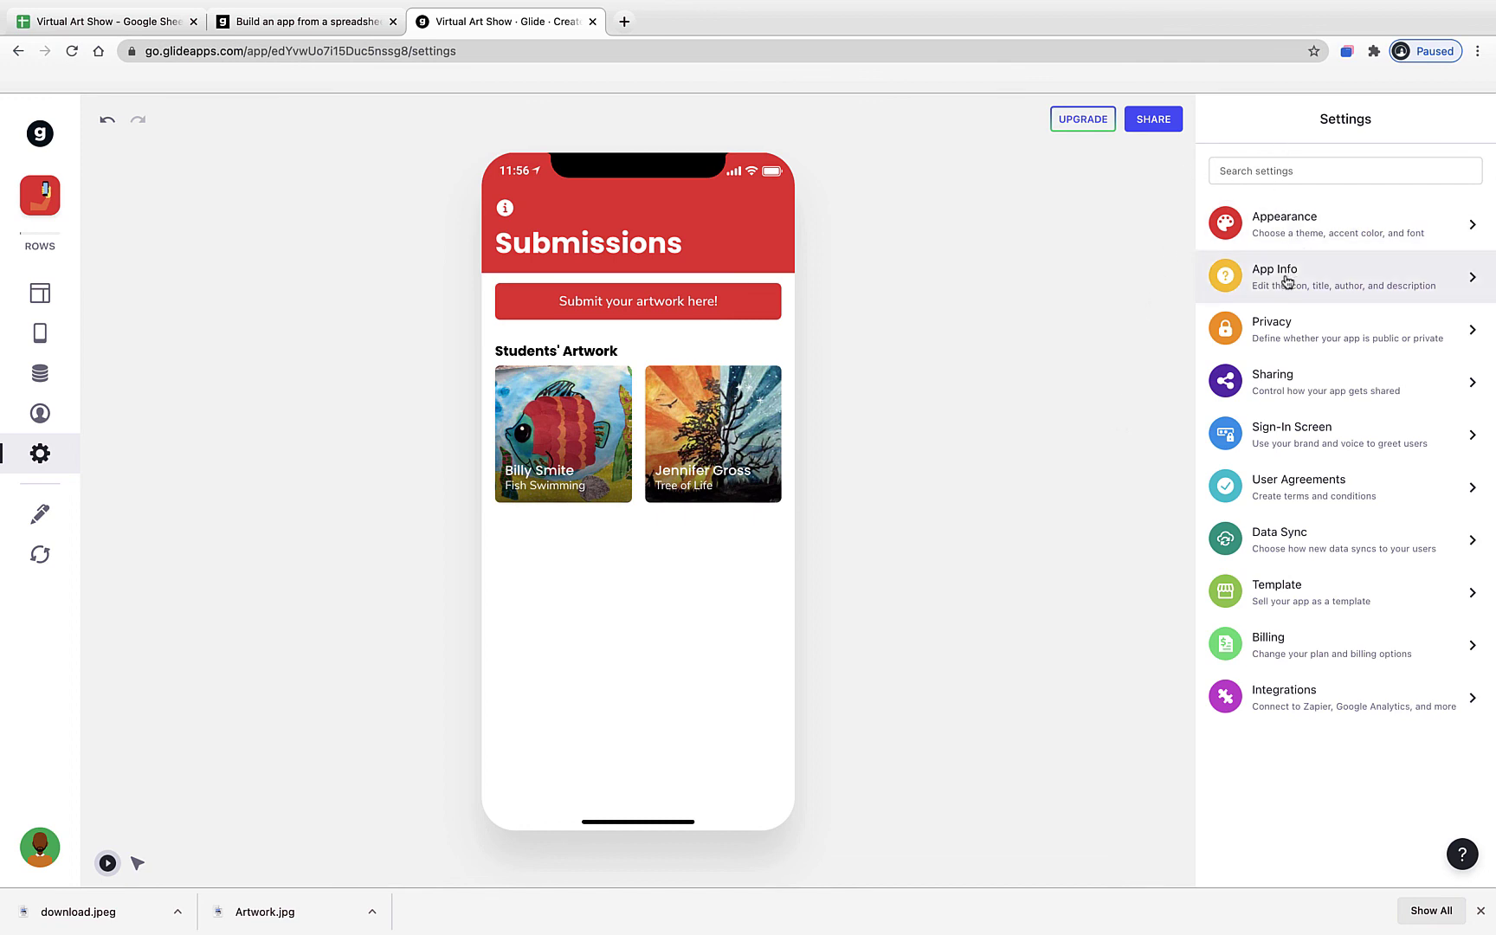
- In App Info, set the app icon to the palette emoji found by searching 'art'
click(1260, 283)
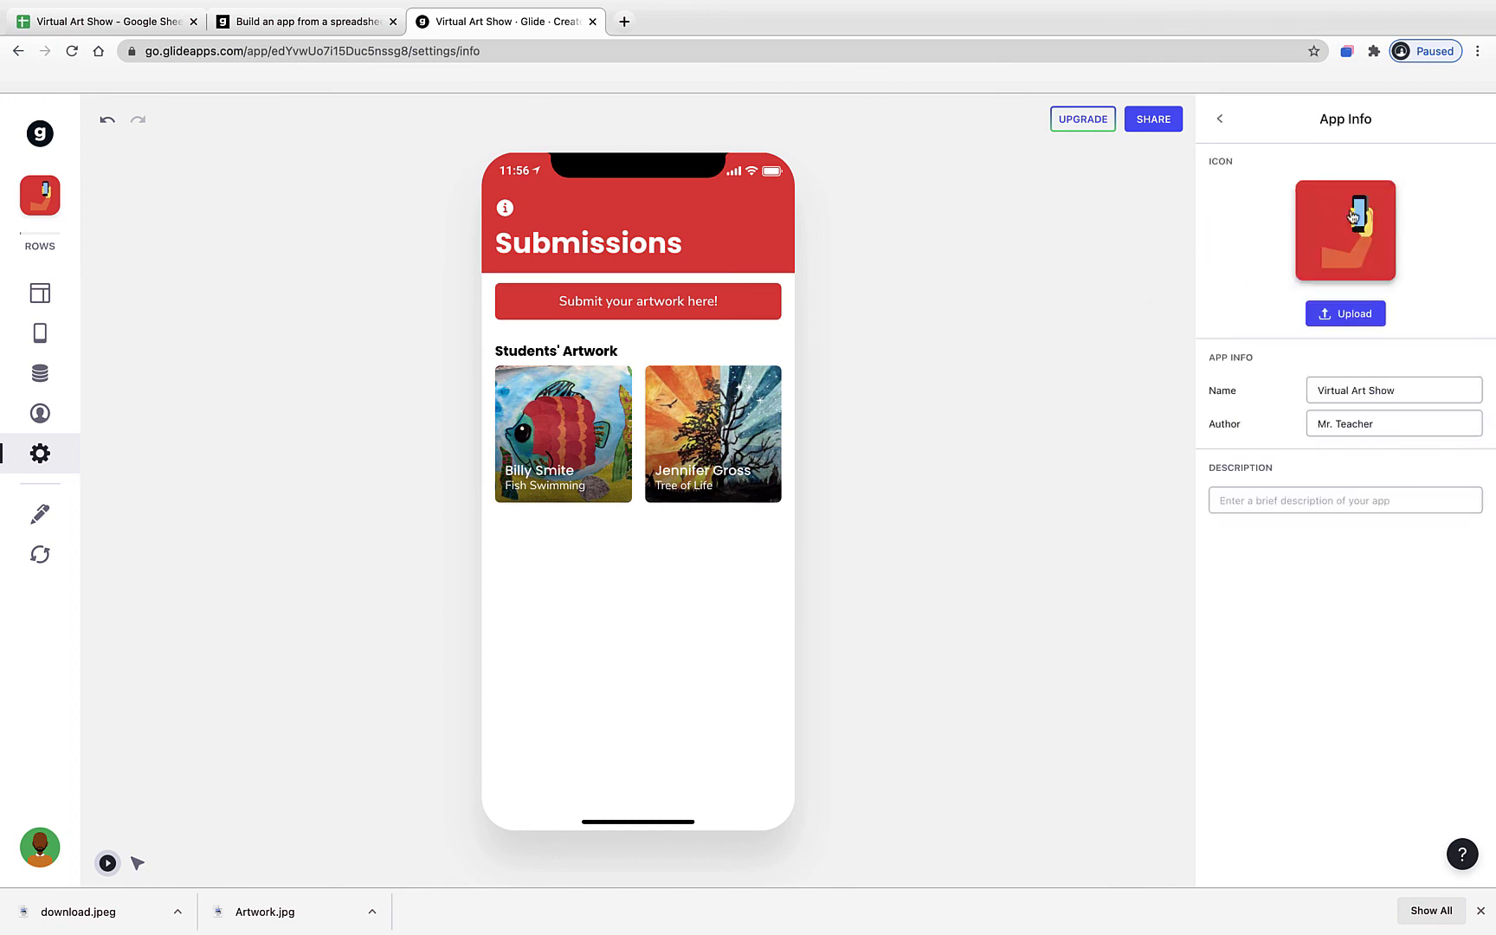
mouse_move(1314, 246)
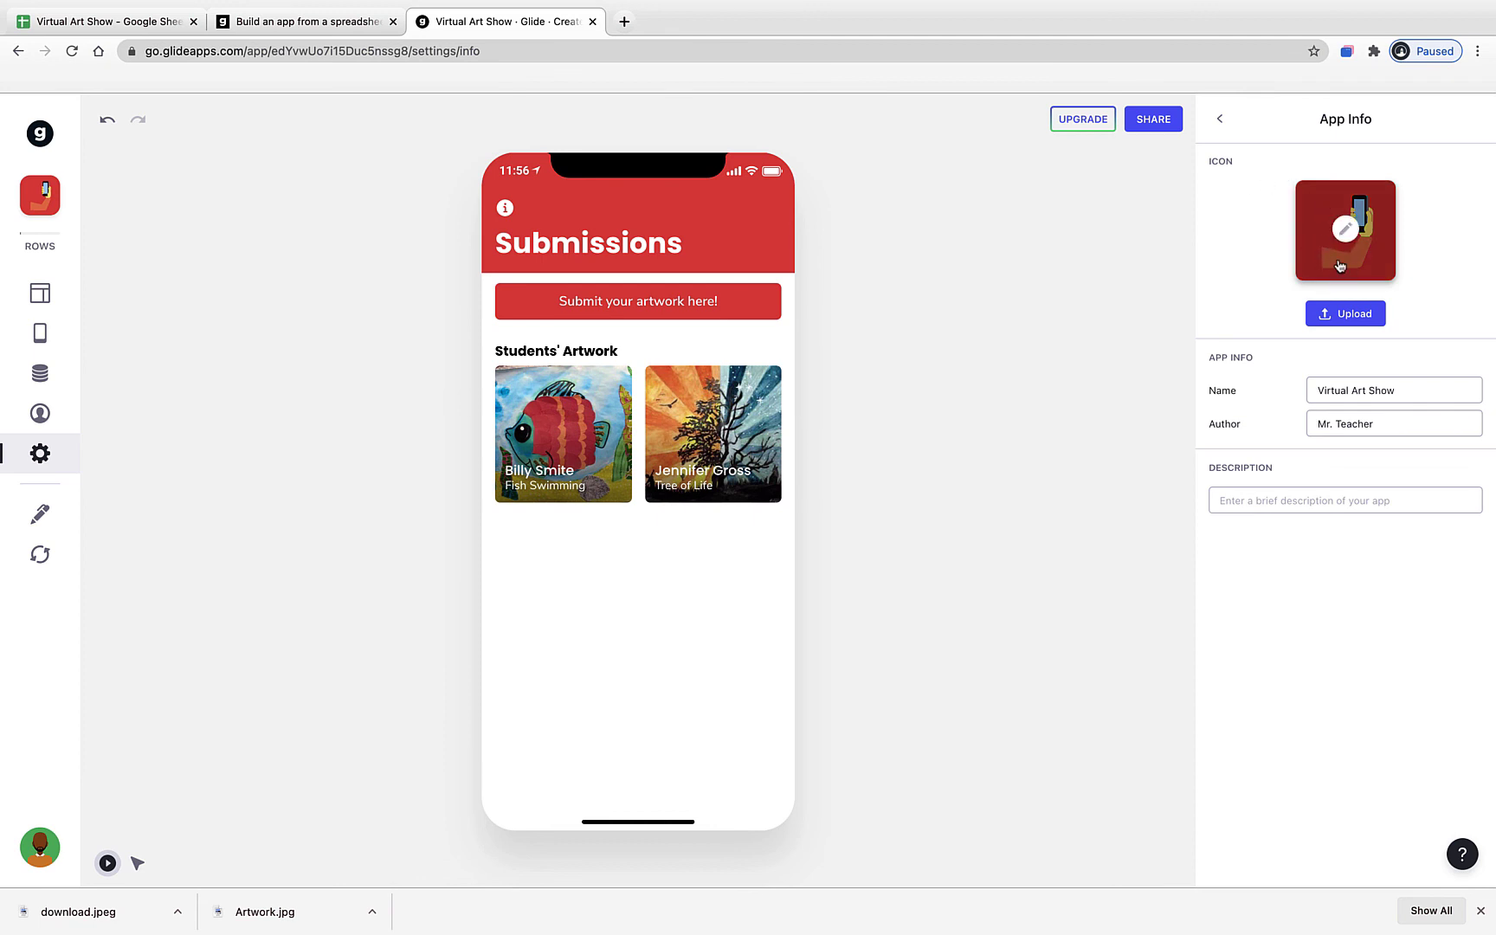
click(1346, 232)
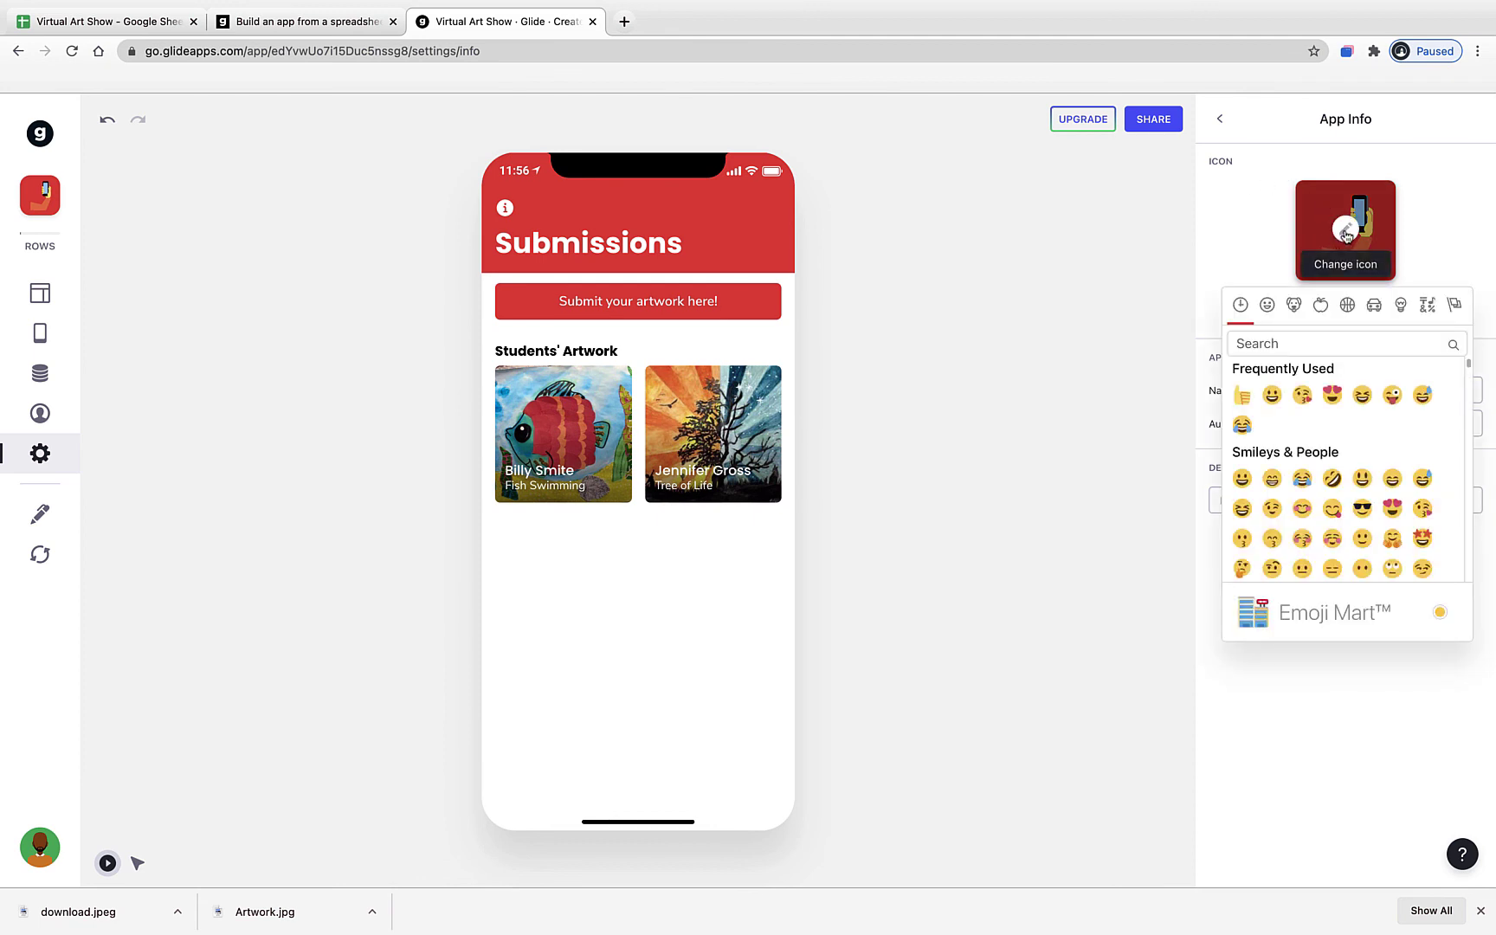
scroll(1329, 459, down, 5)
scroll(1326, 456, up, 5)
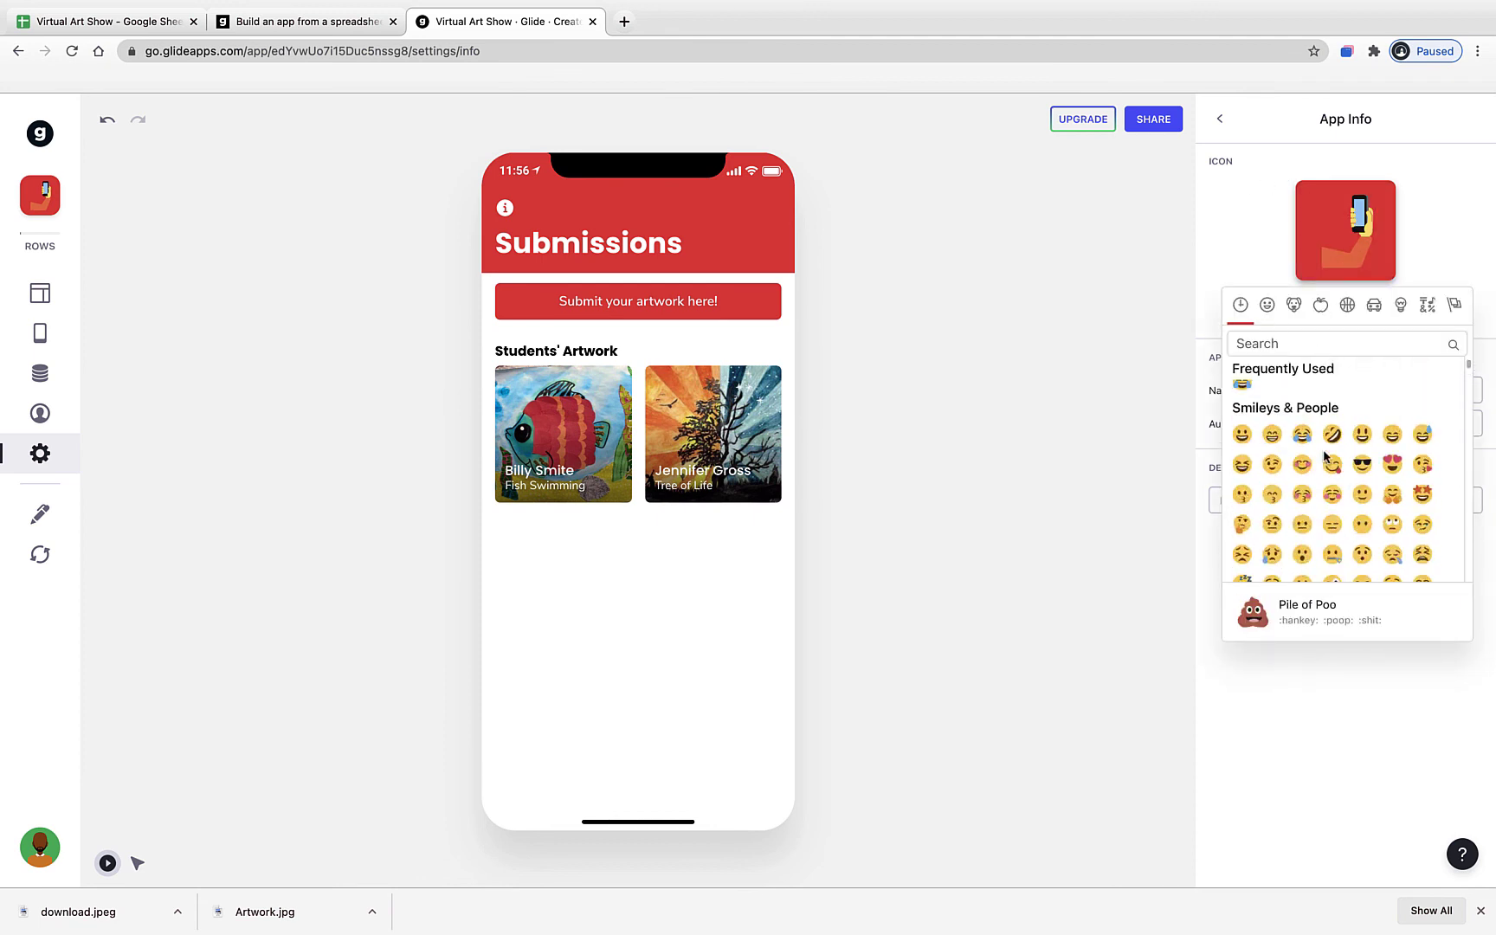
text(art)
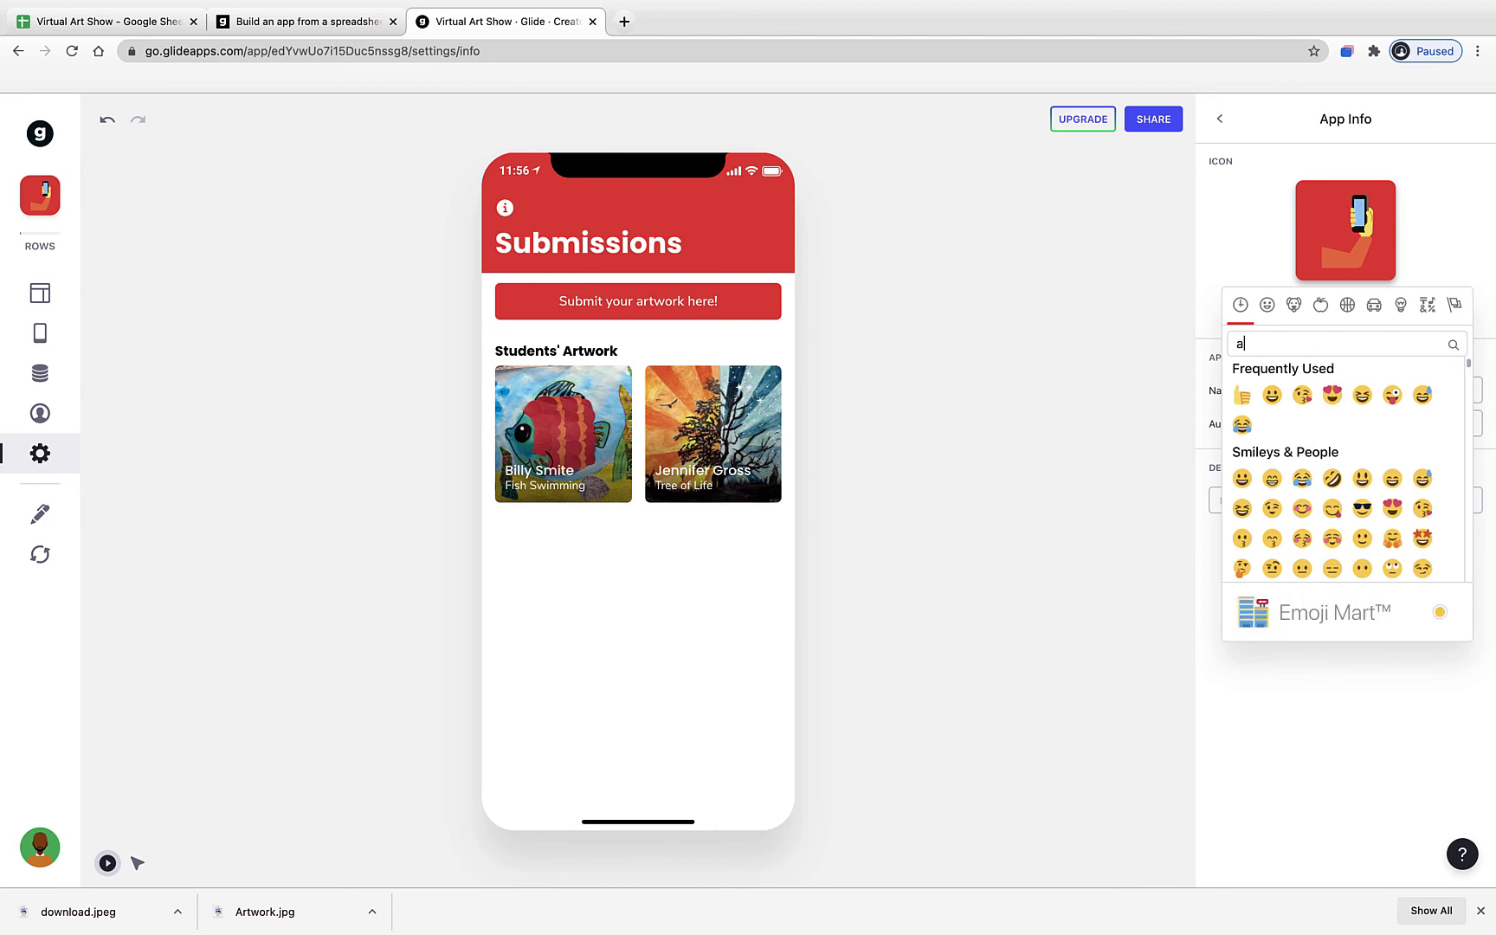
key(Return)
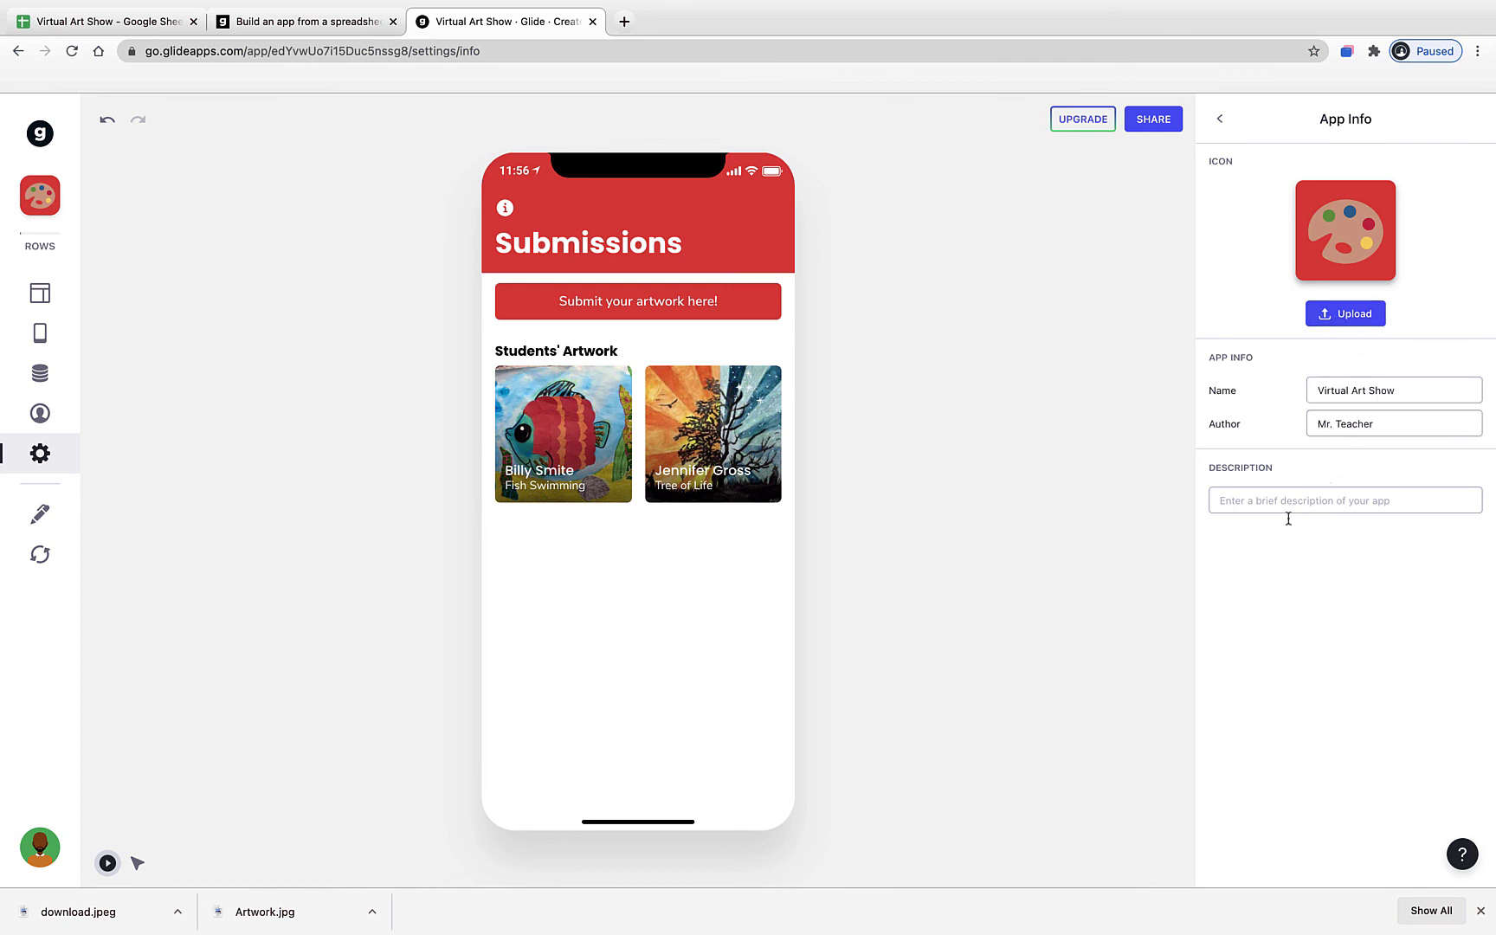
click(1220, 119)
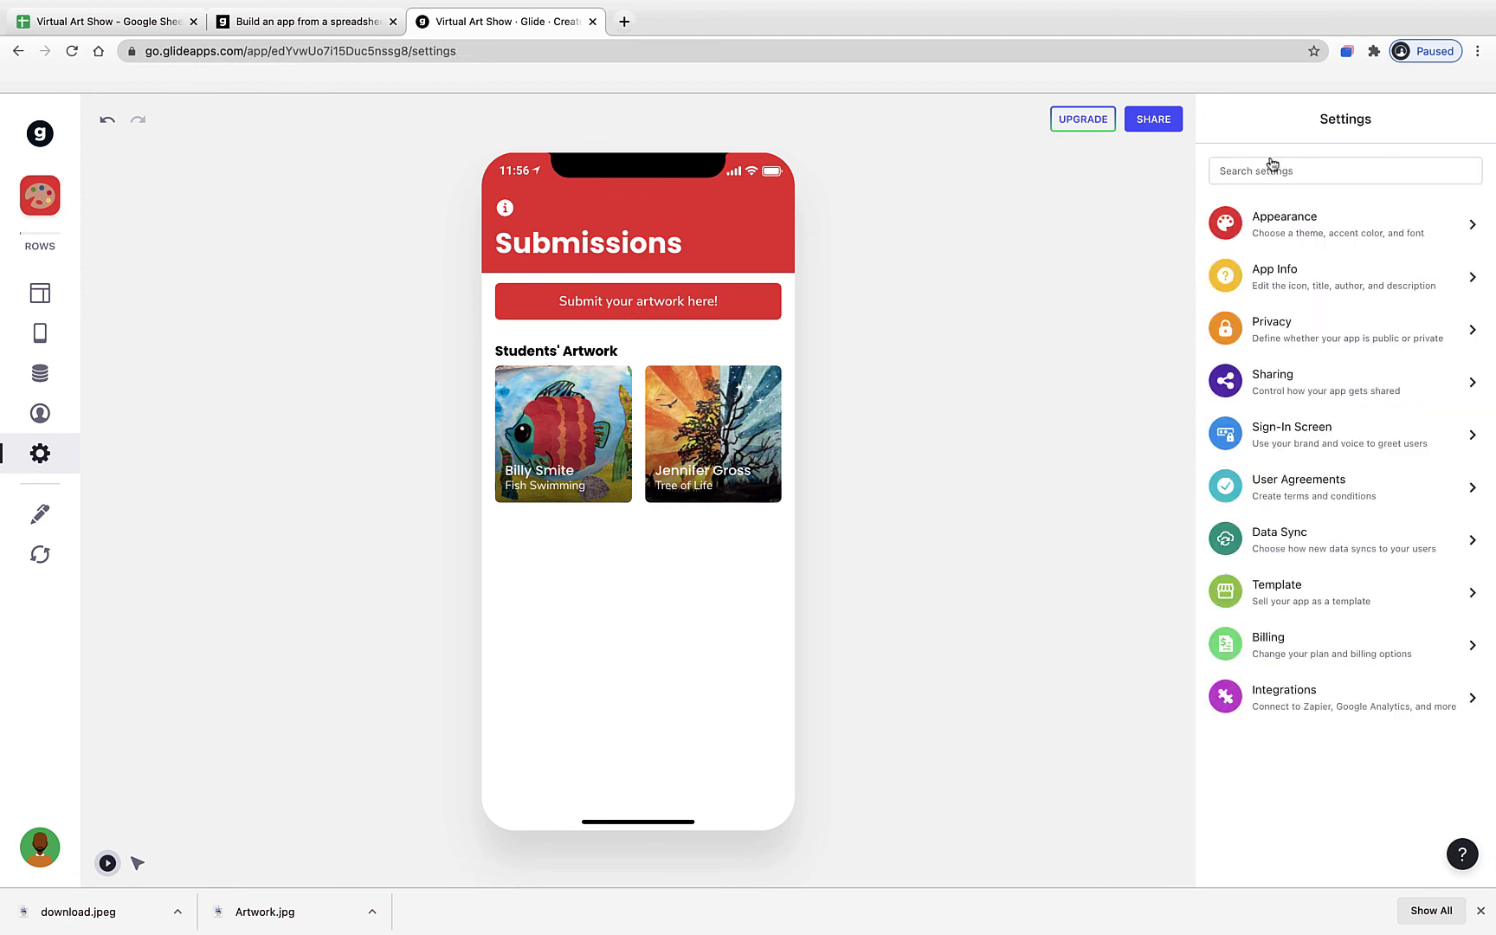
click(1265, 337)
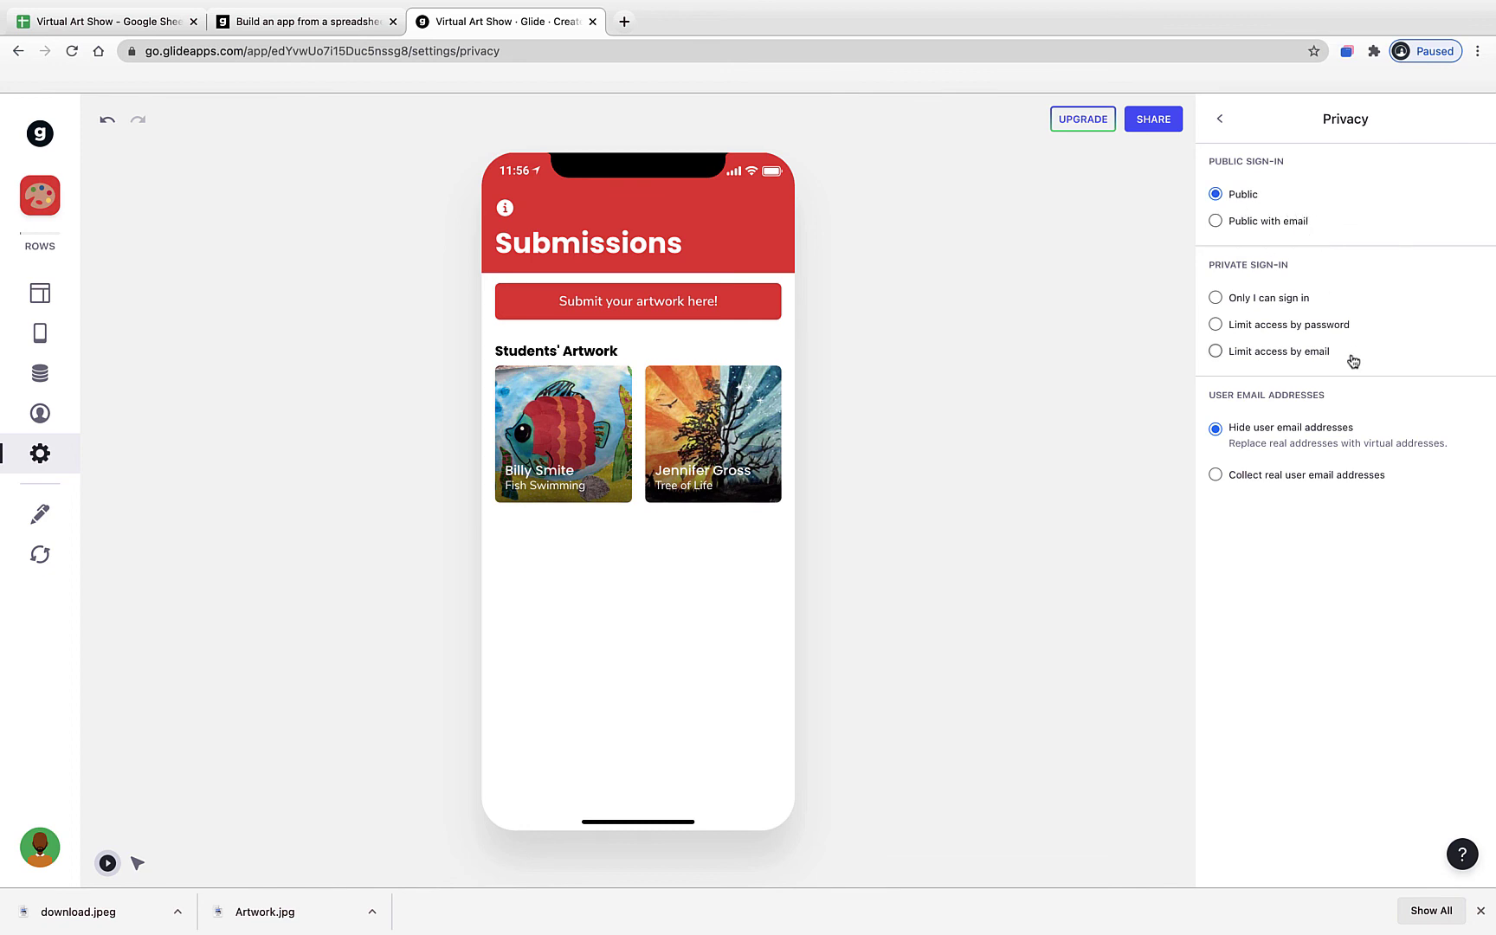
click(1220, 119)
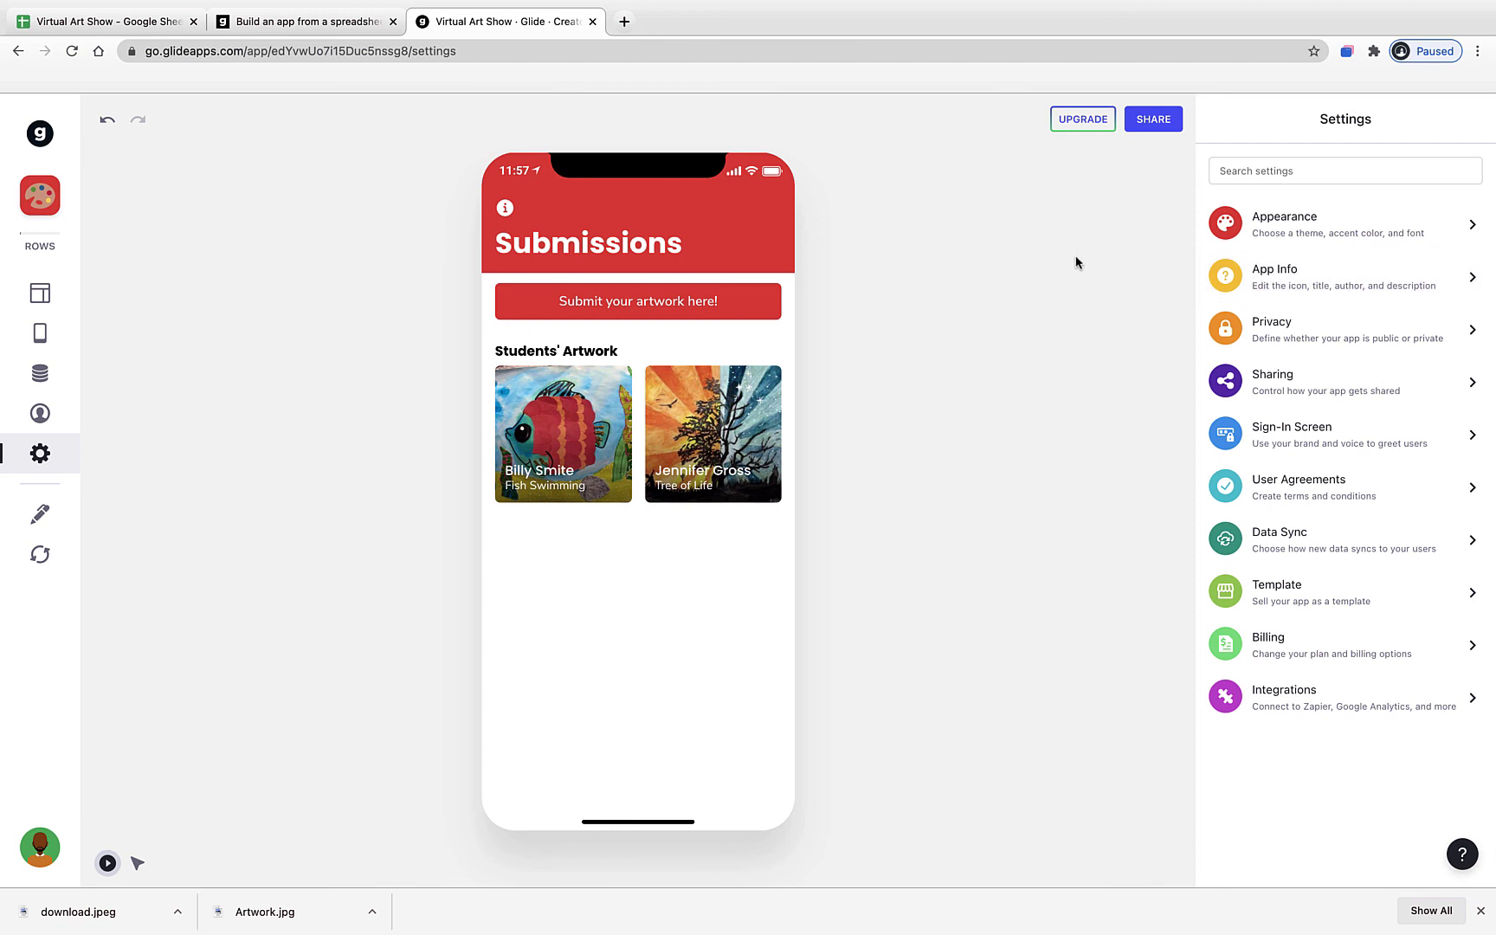
- Publish the app under the link school-art.glideapp.io, copy that link, and open a new browser tab
click(1154, 126)
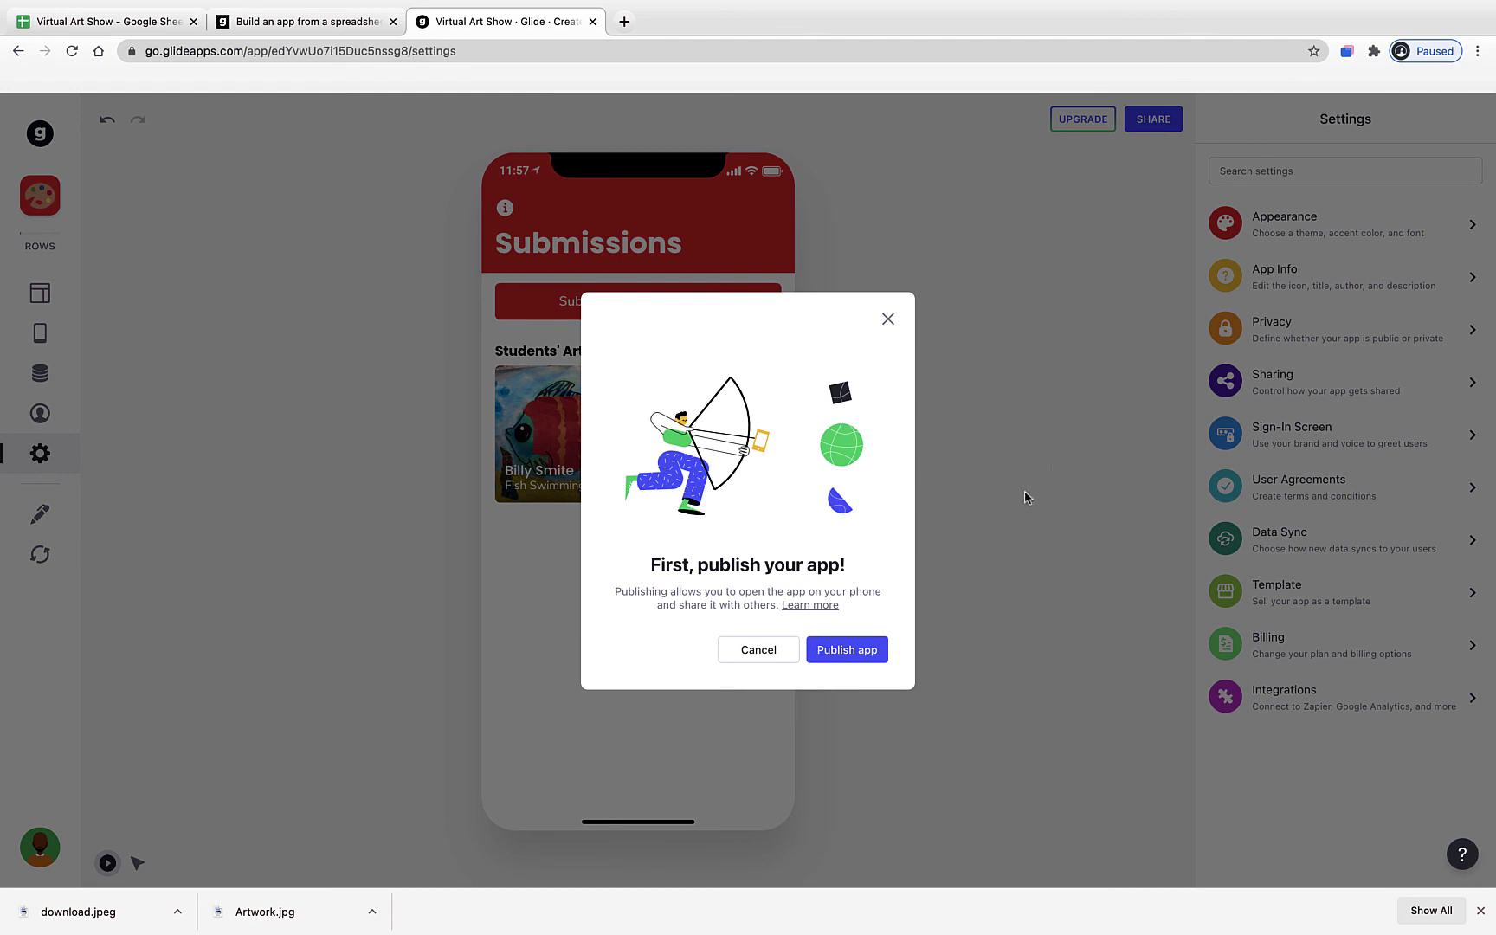
click(853, 658)
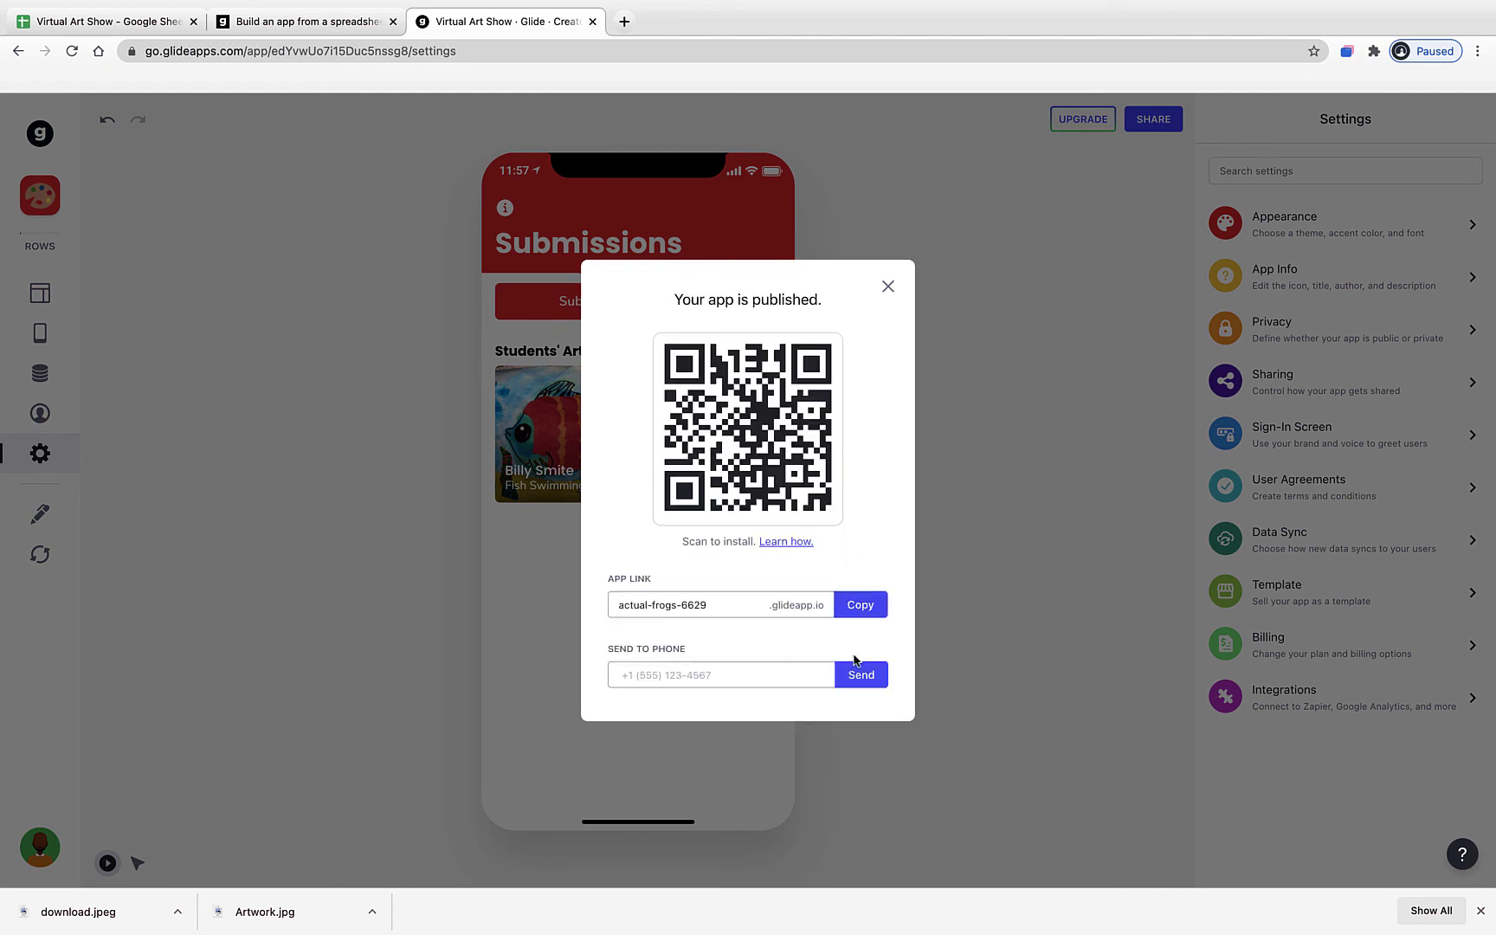
triple_click(715, 604)
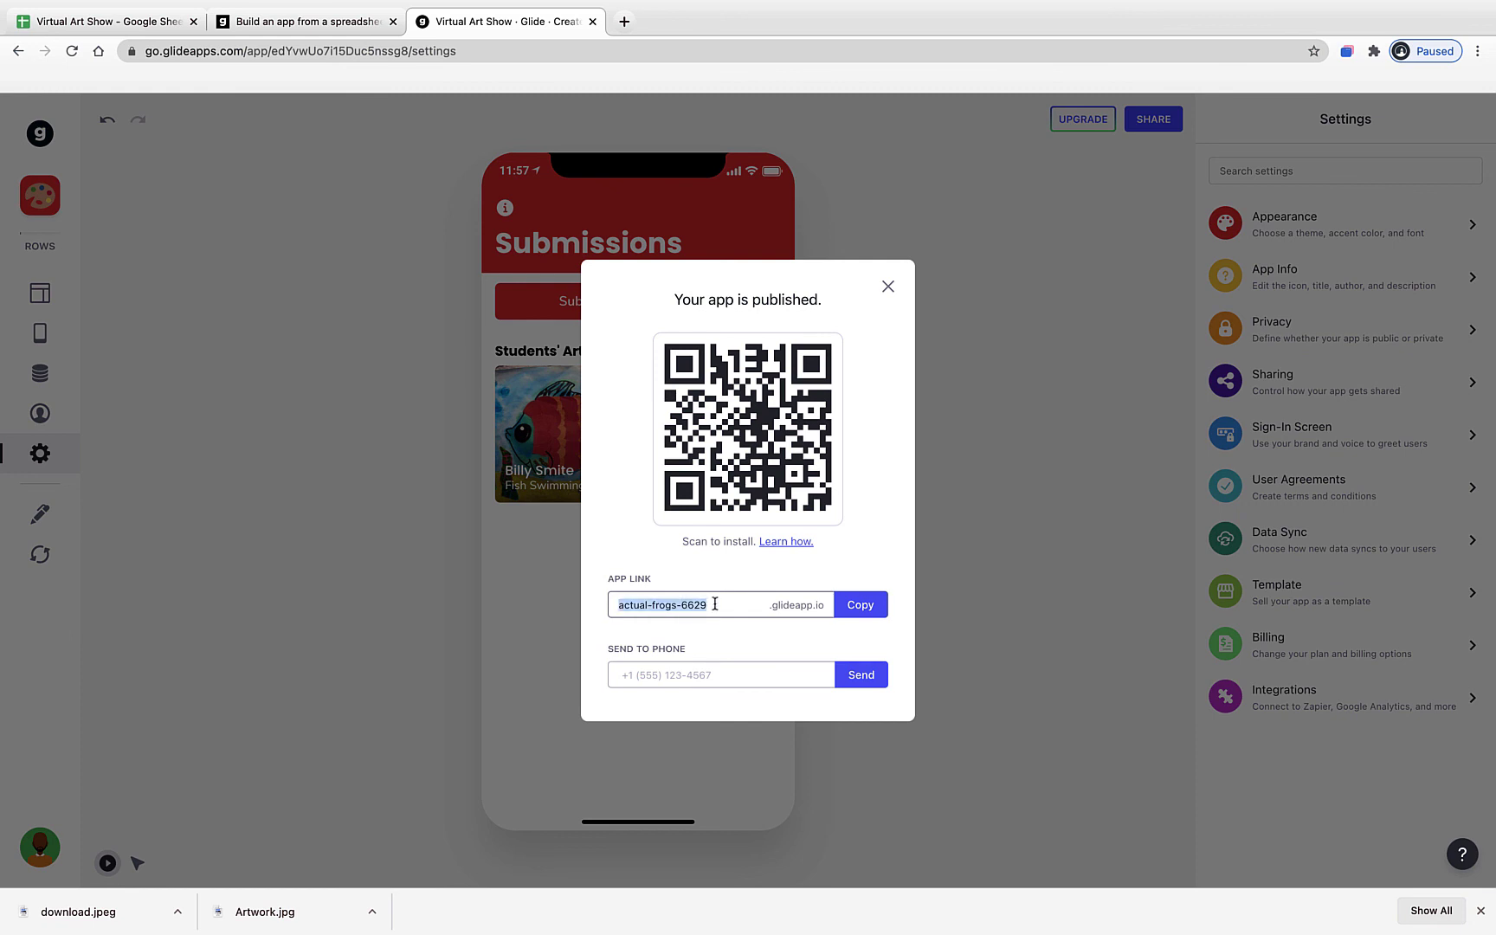
text(school-art)
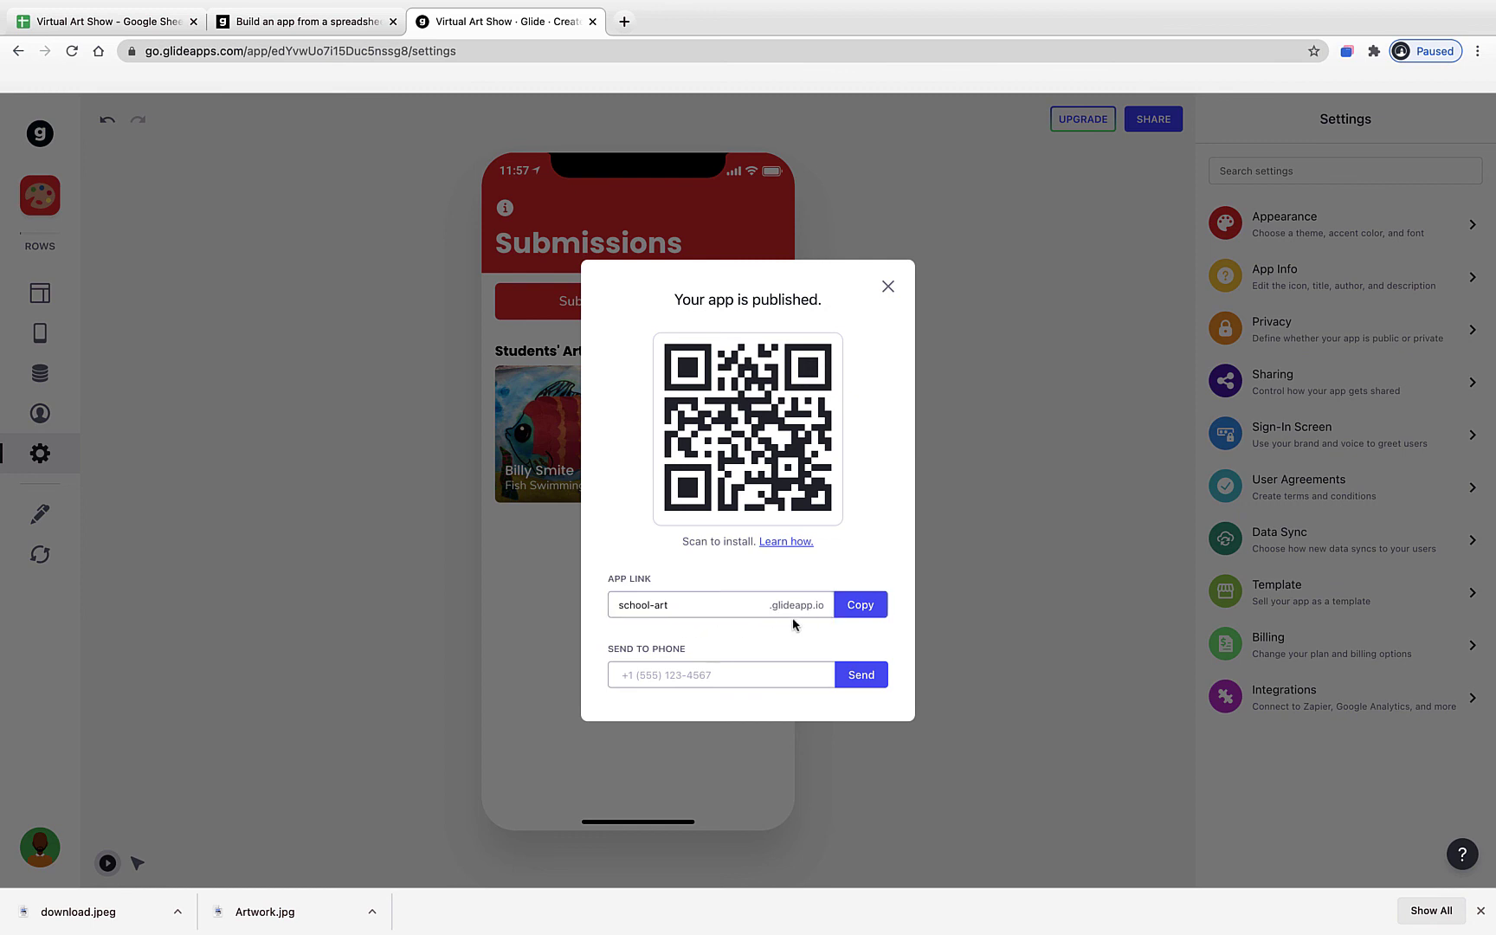
click(866, 611)
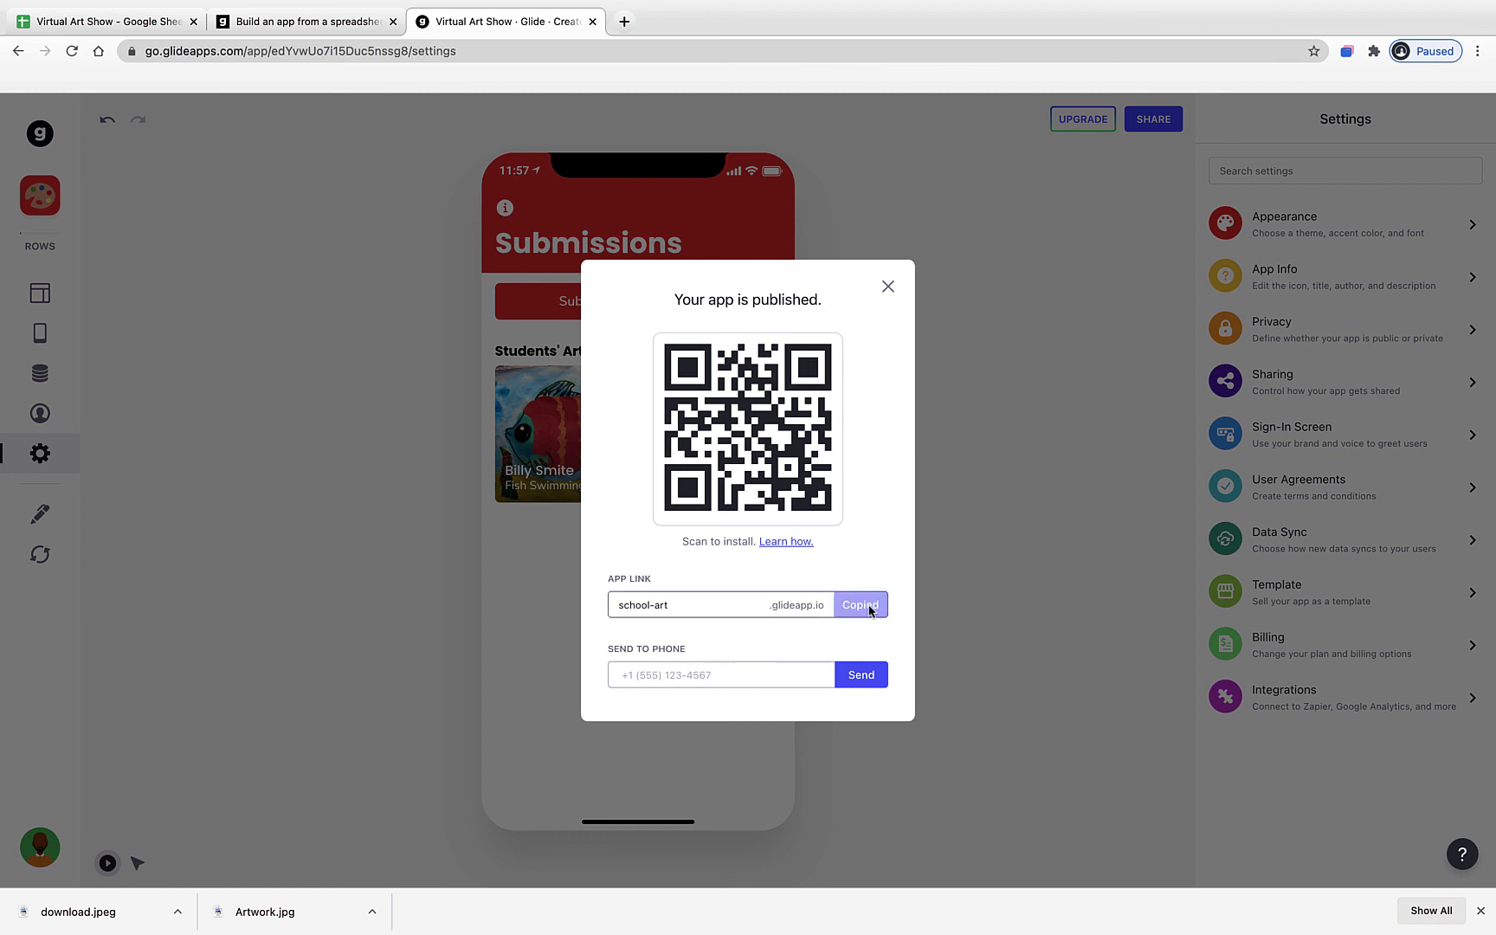
click(623, 21)
- Load school-art.glideapp.io from the copied link, then open and cancel the 'Submit your artwork here!' form
click(622, 51)
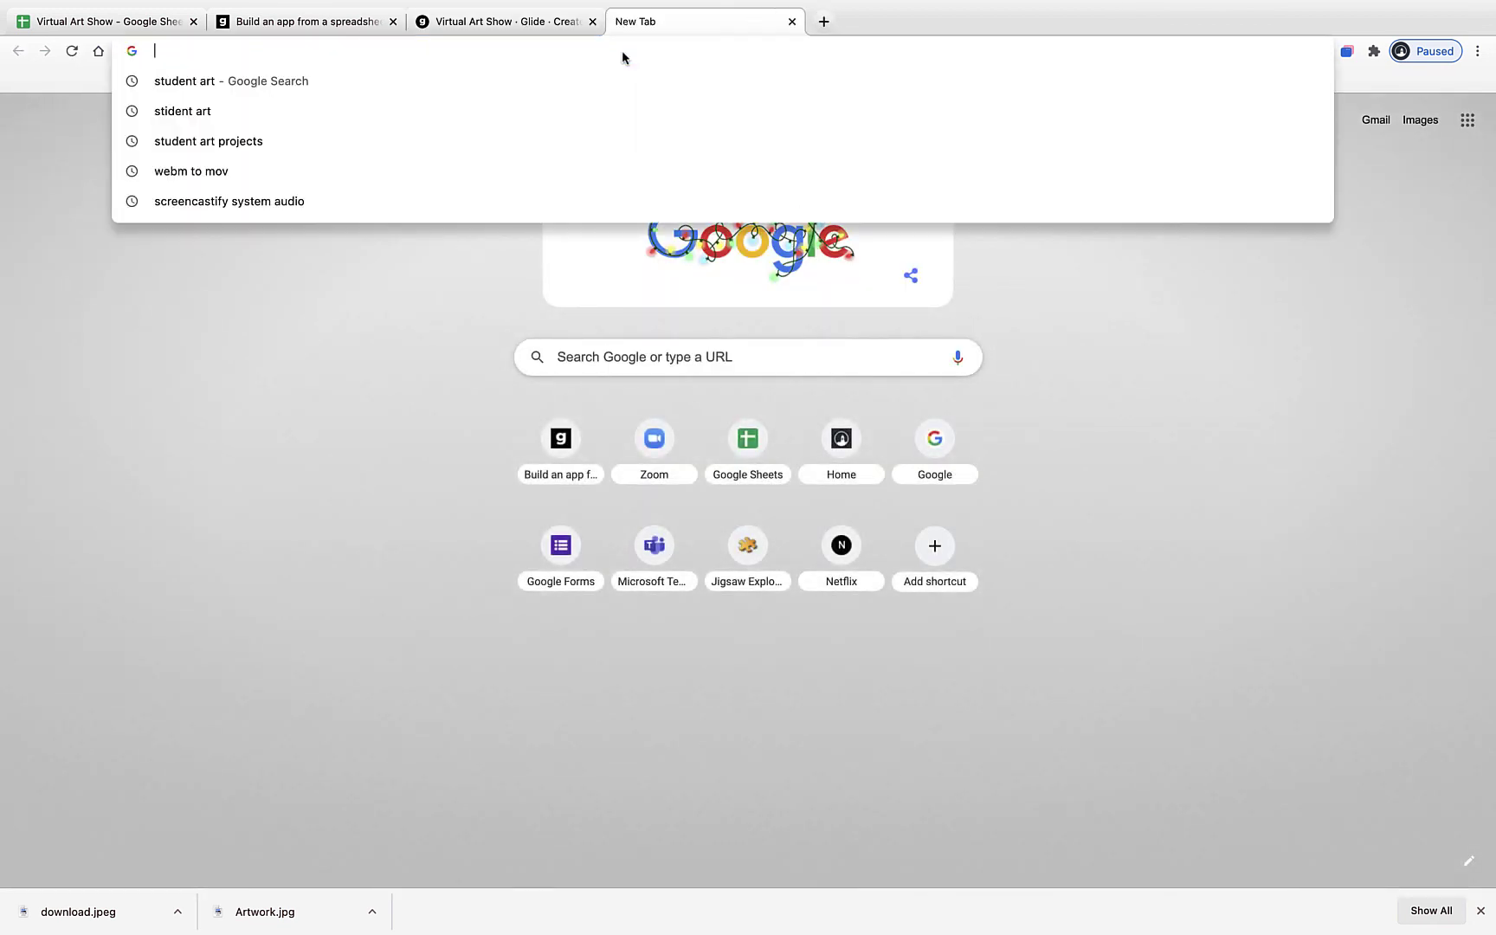
key(super+v)
key(Return)
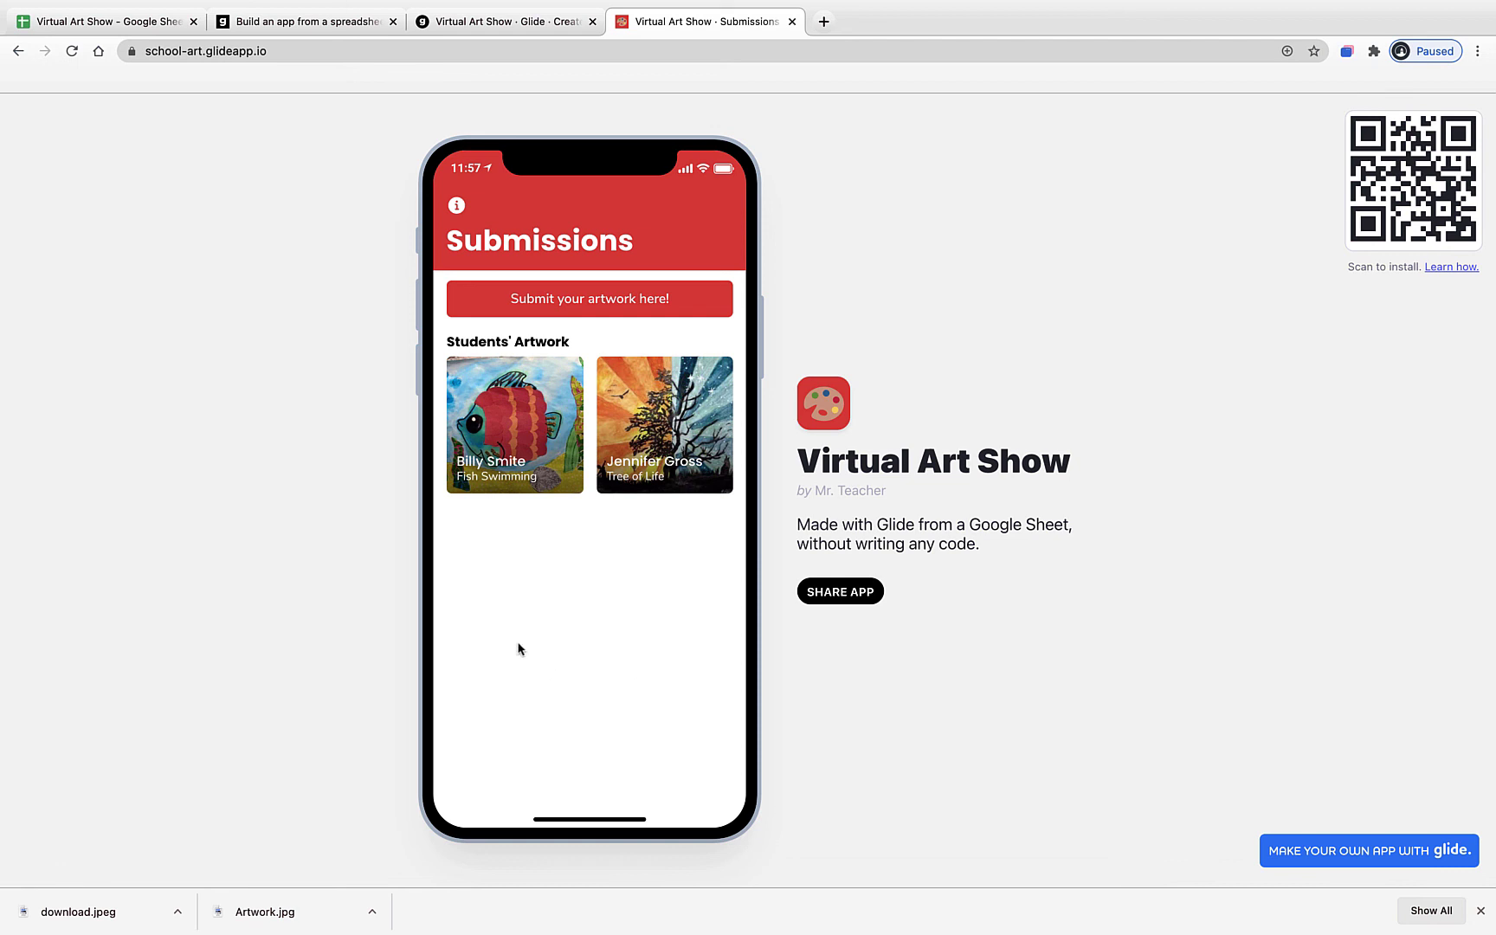
click(564, 310)
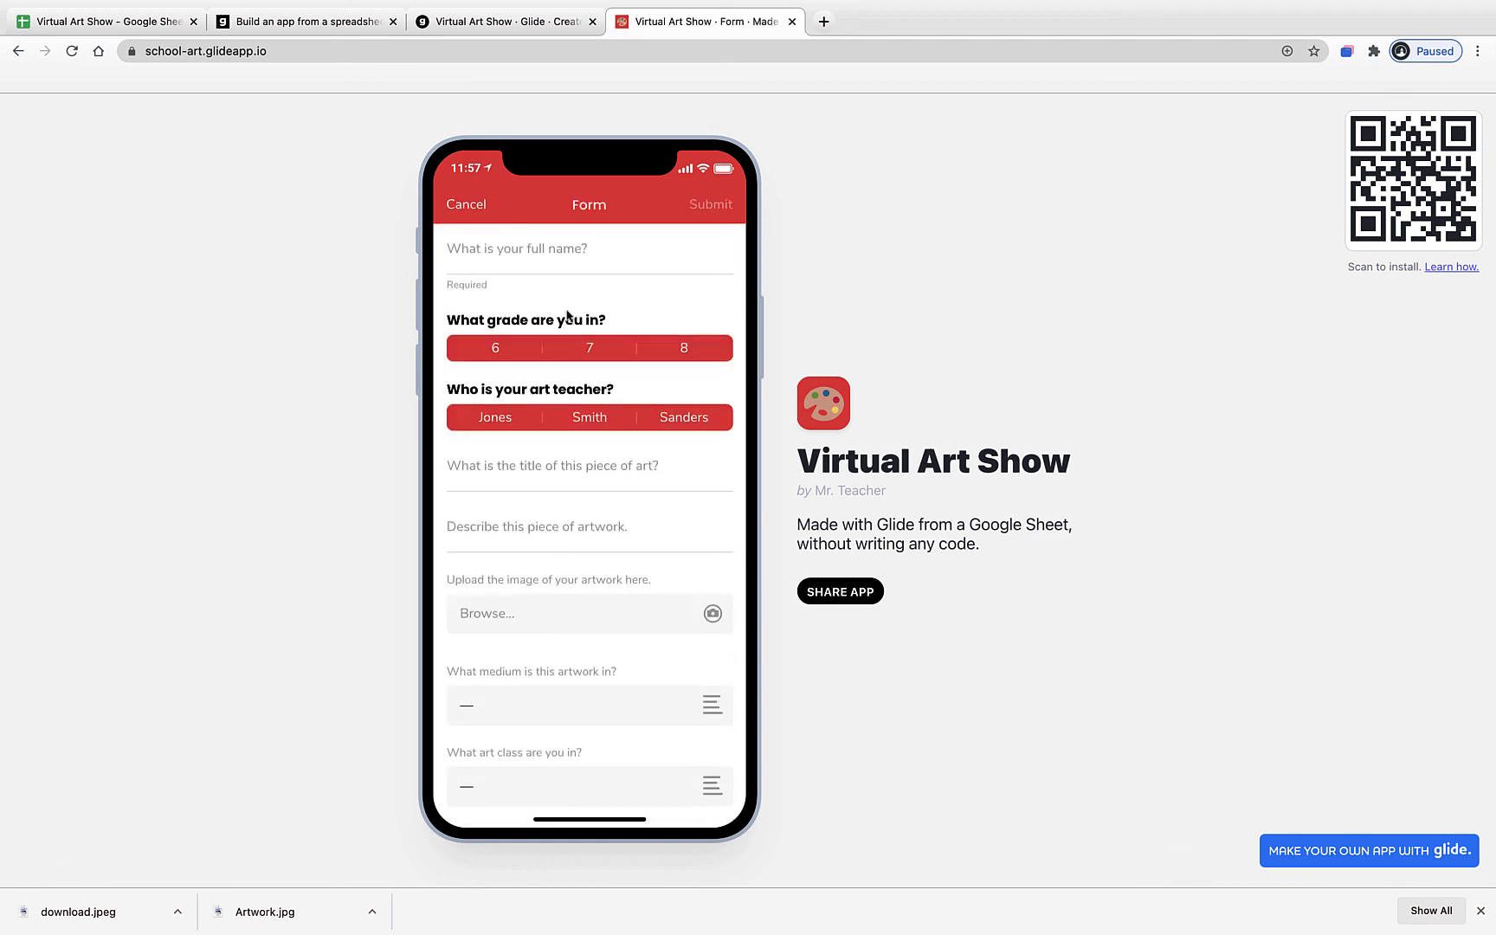
click(472, 203)
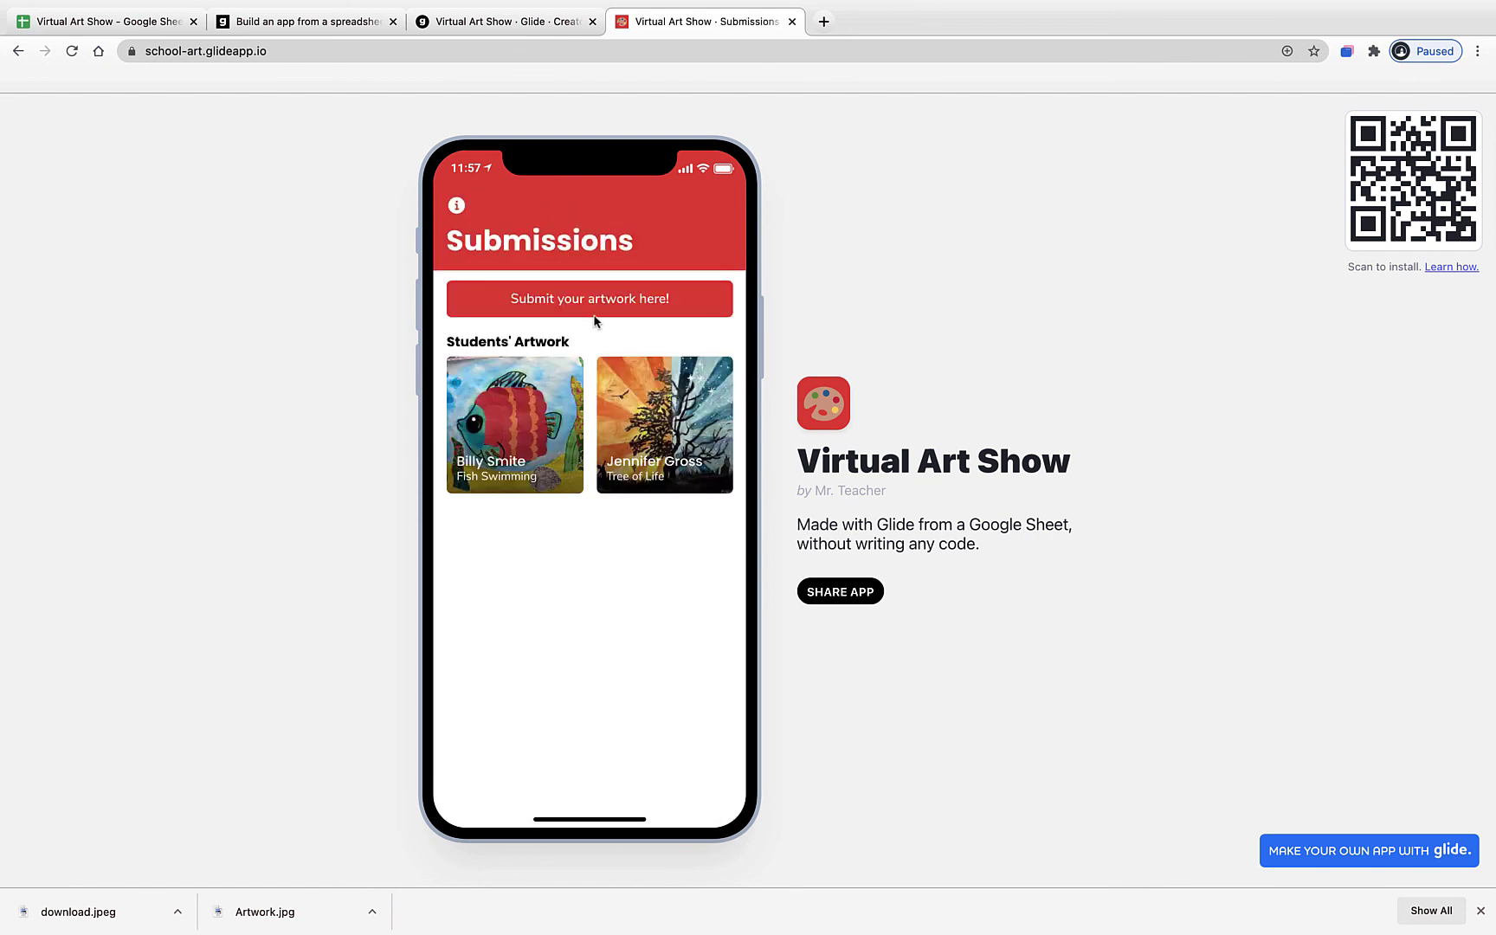